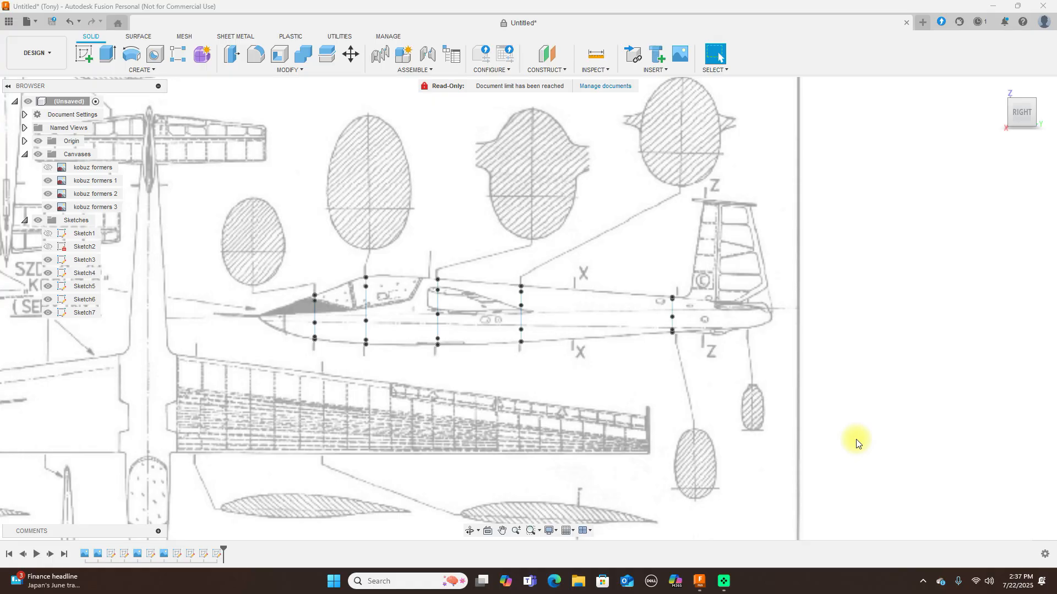
- Examine the hatched fuselage cross-sections and the matching station lines on the side view in the reference drawing
scroll(845, 421, "down", 3)
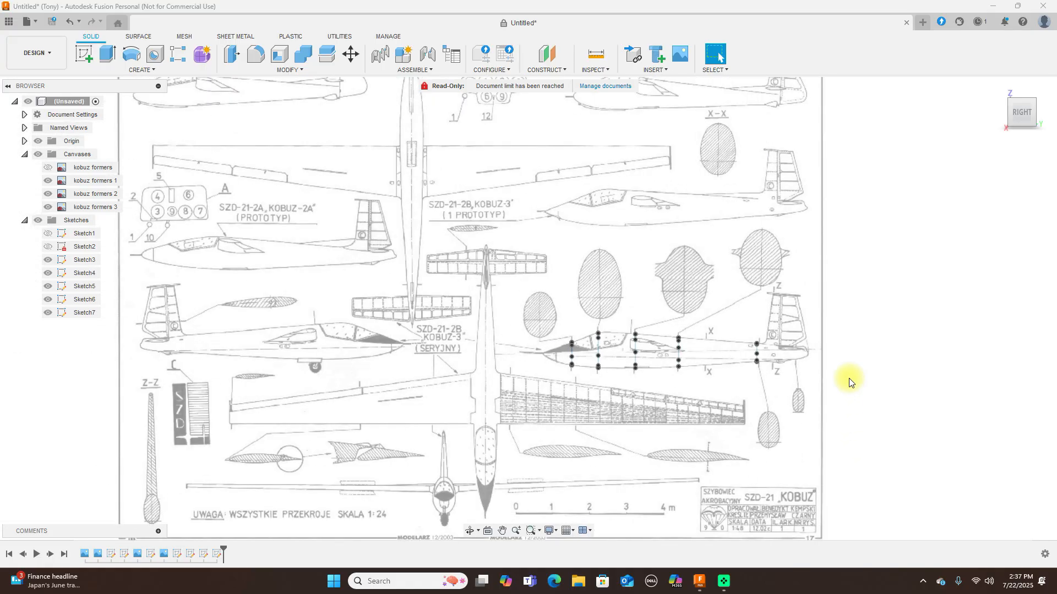
scroll(849, 381, "up", 2)
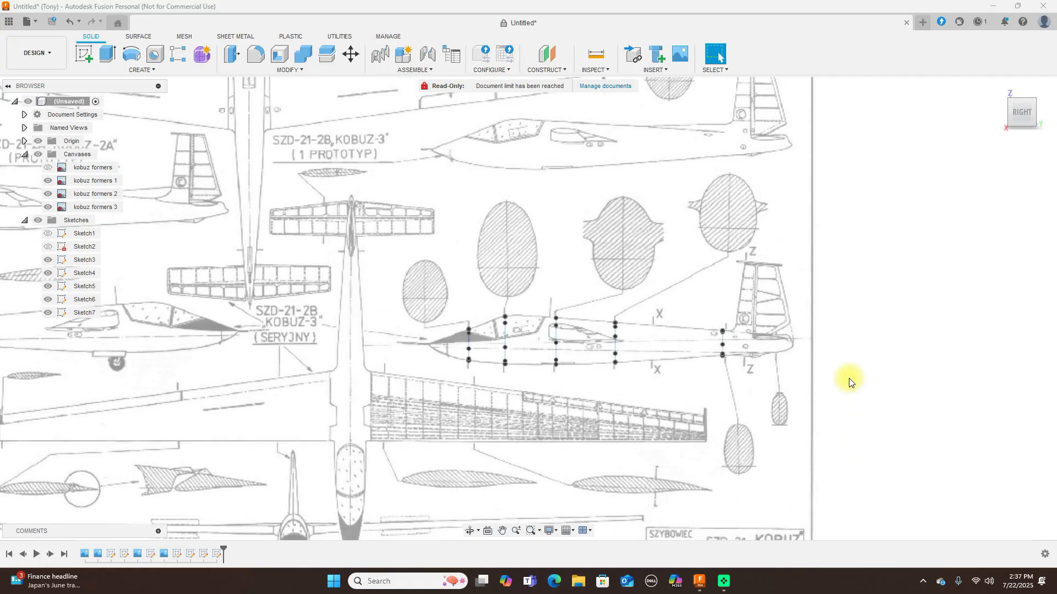
scroll(849, 381, "down", 2)
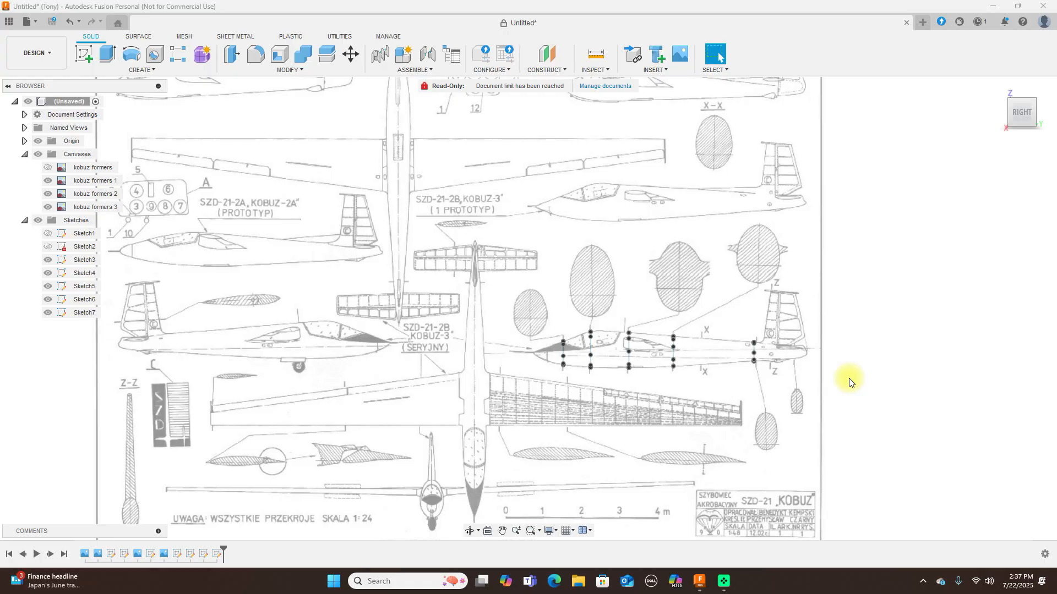
scroll(739, 380, "up", 2)
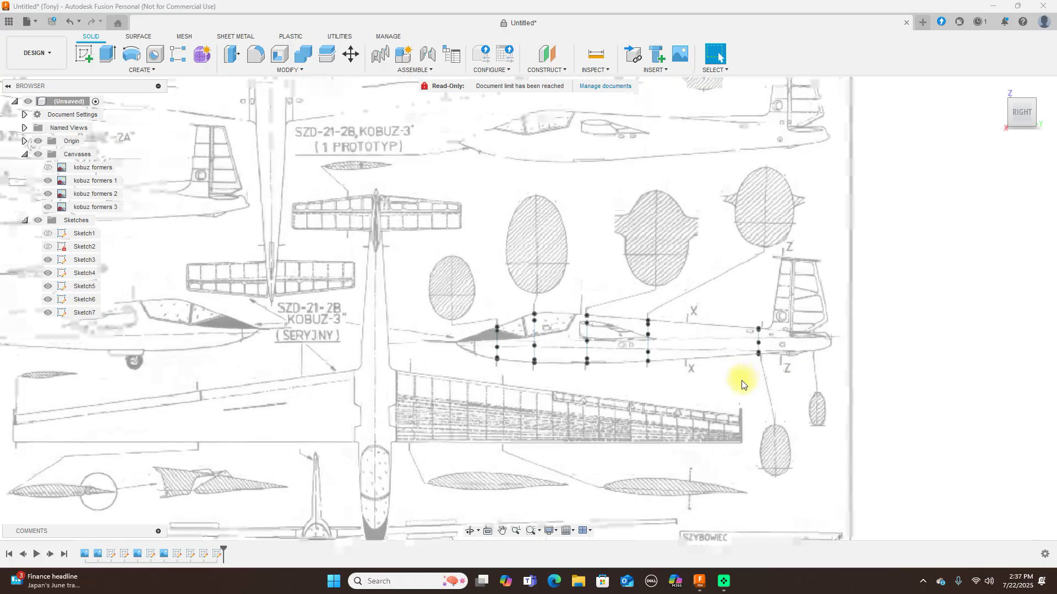
scroll(741, 384, "up", 2)
scroll(742, 383, "down", 2)
scroll(741, 382, "down", 4)
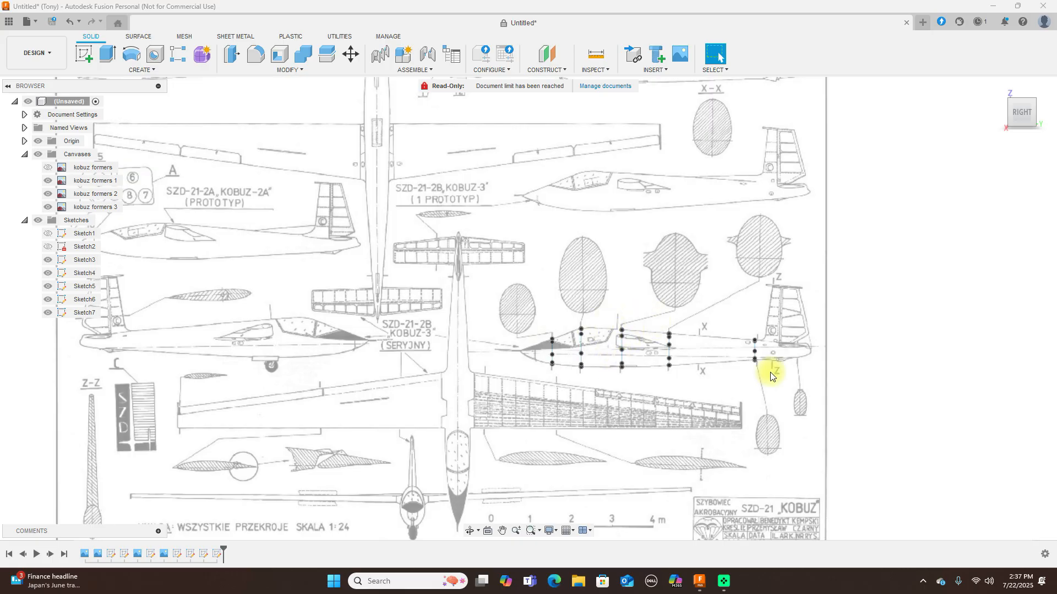
scroll(687, 365, "up", 4)
scroll(686, 371, "down", 3)
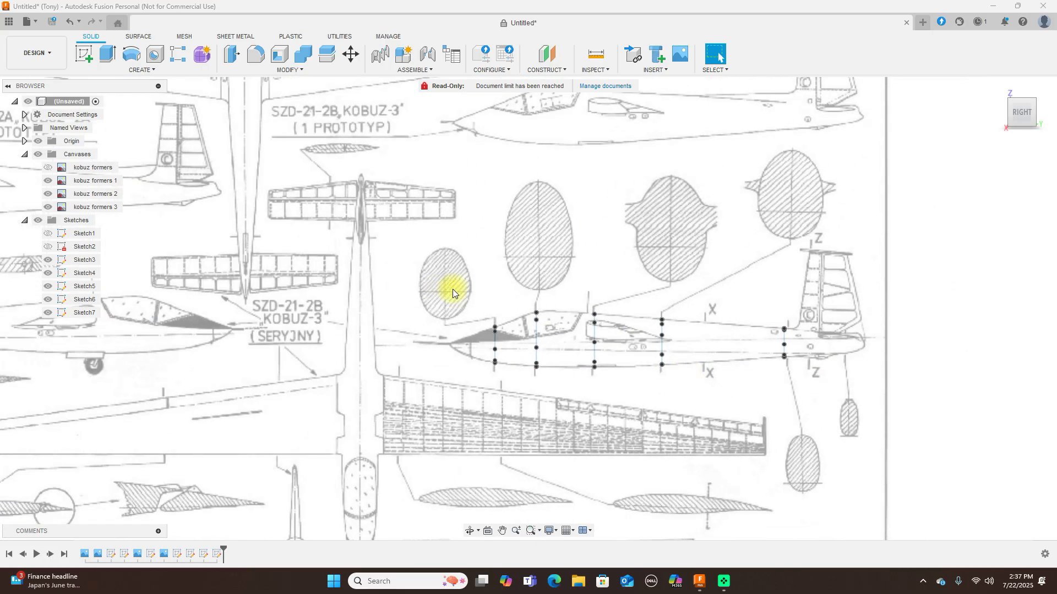
scroll(453, 289, "up", 2)
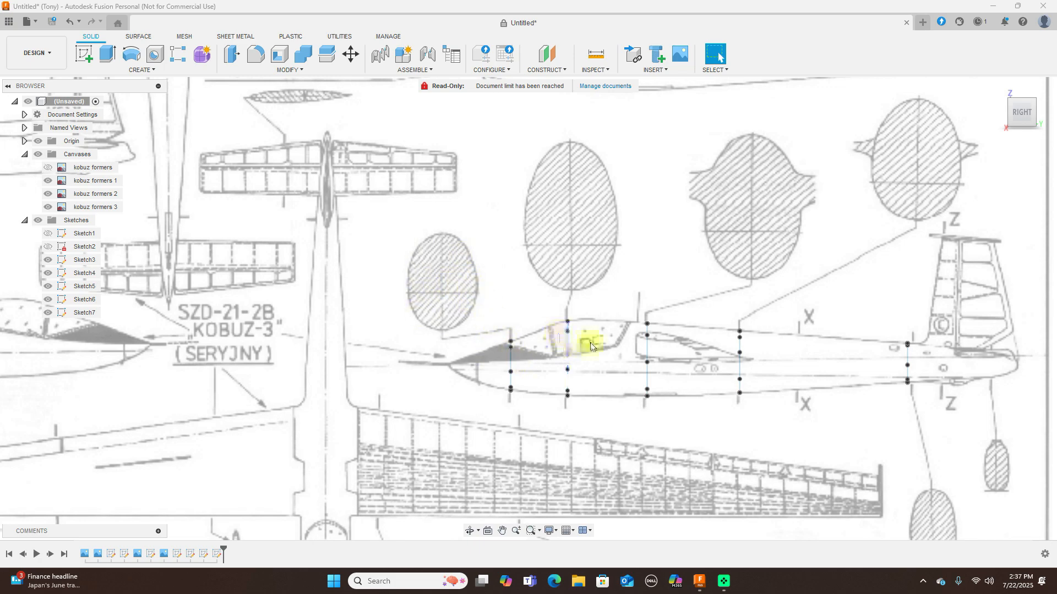
scroll(670, 326, "down", 2)
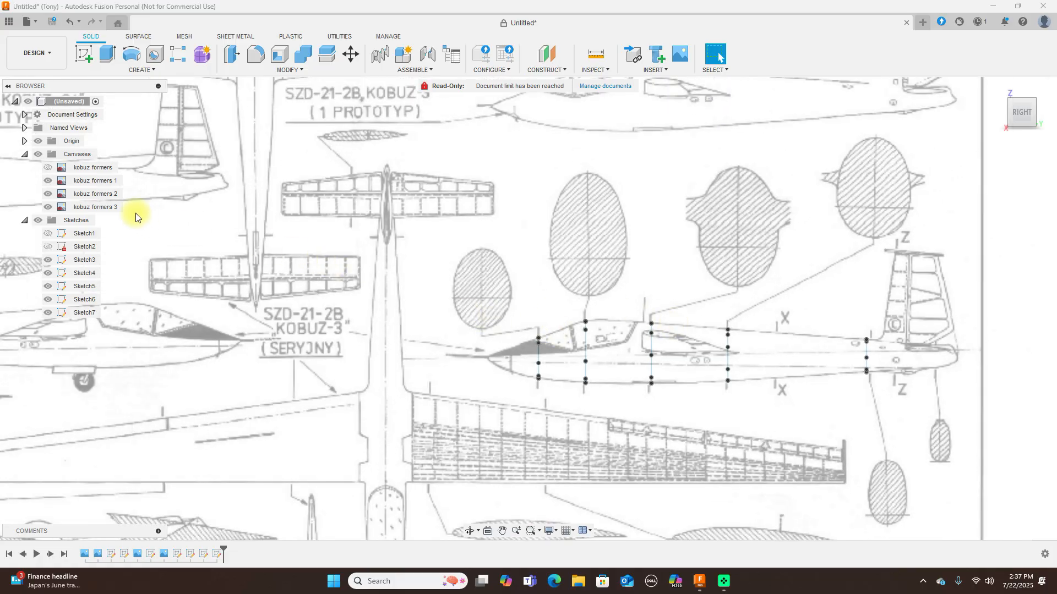
- Show the kobuz formers canvas and hide kobuz formers 3 to compare the hatched cross-sections with the sketched station lines
left_click(47, 167)
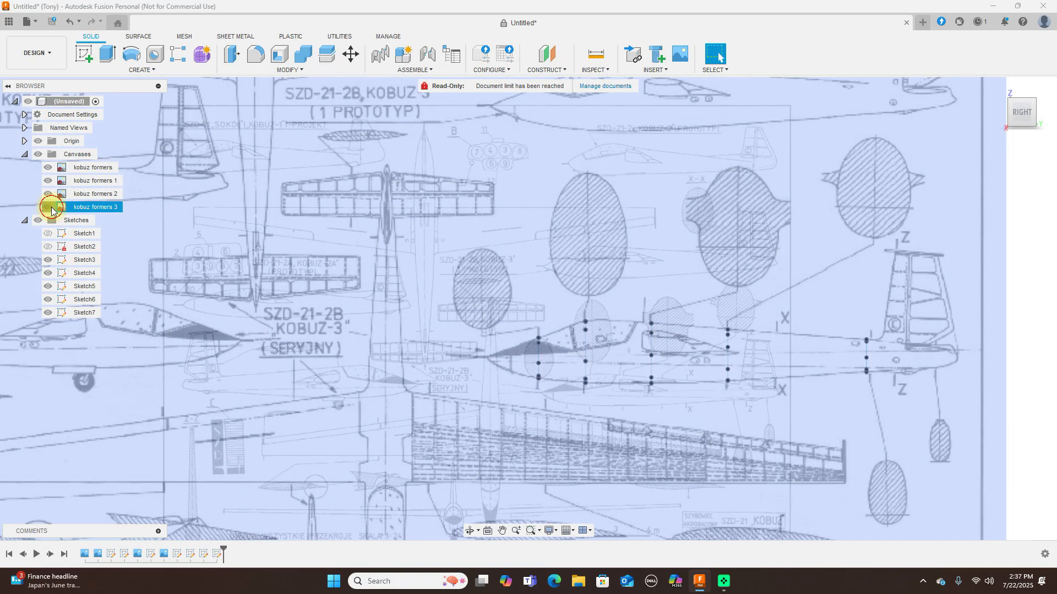
left_click(48, 207)
scroll(545, 284, "up", 2)
scroll(544, 282, "up", 1)
middle_click_drag(579, 274, 590, 183)
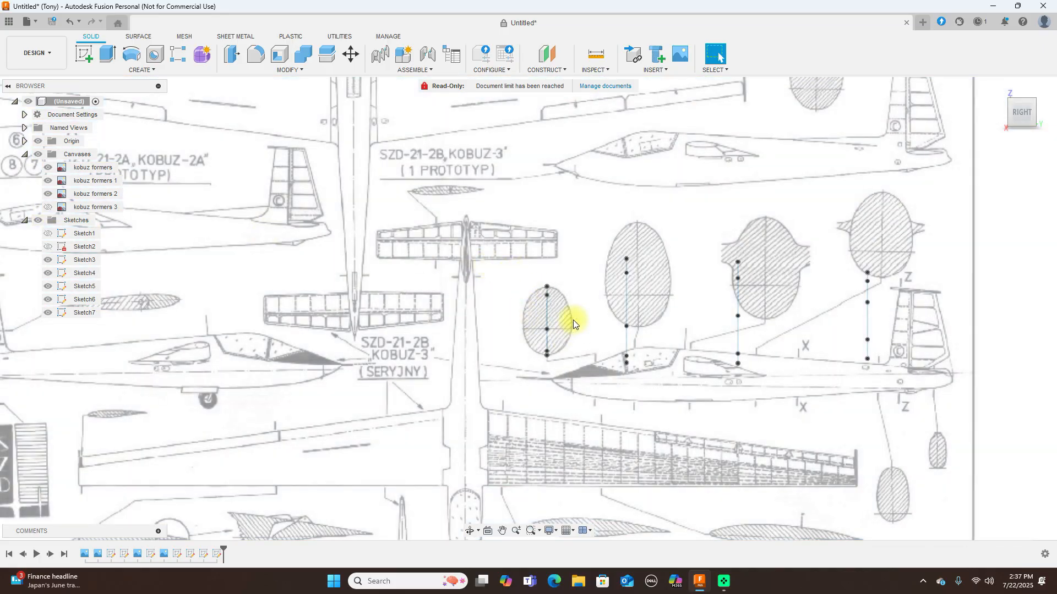
scroll(545, 311, "up", 2)
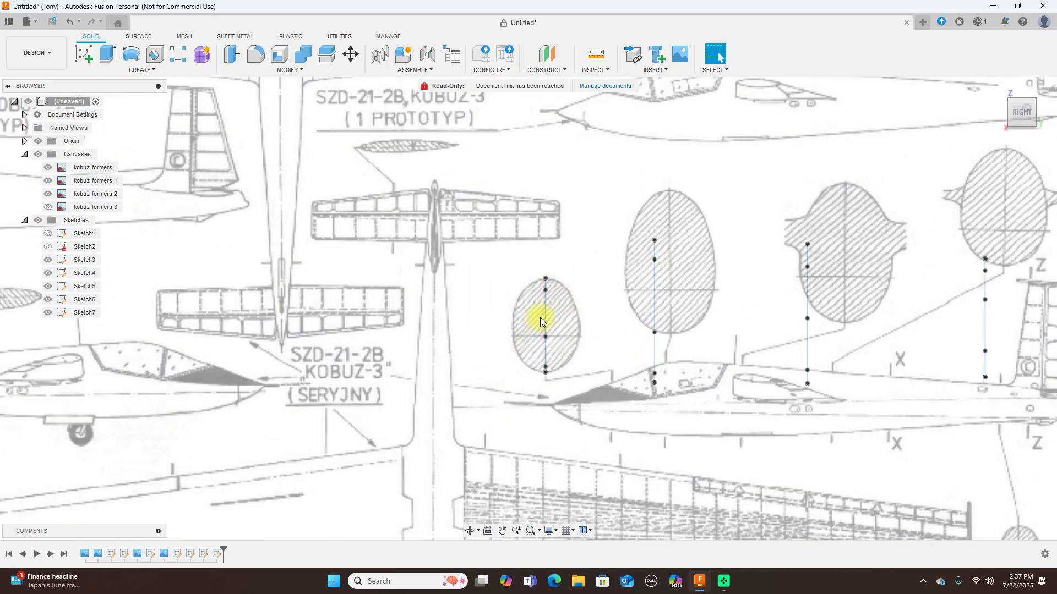
scroll(540, 318, "down", 2)
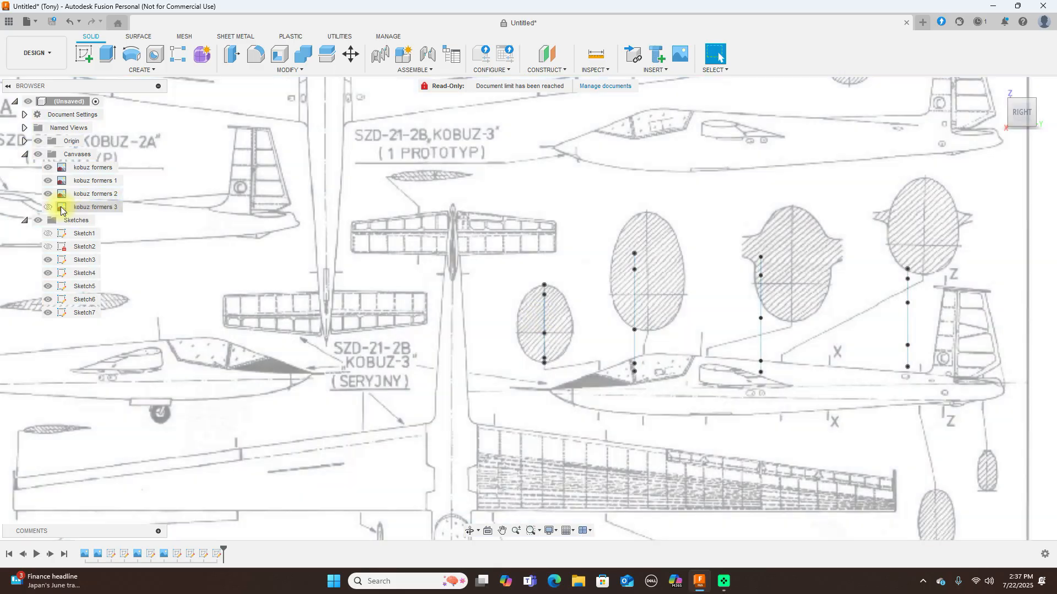
- Show the kobuz formers 3 canvas again and hide the kobuz formers canvas
left_click(51, 207)
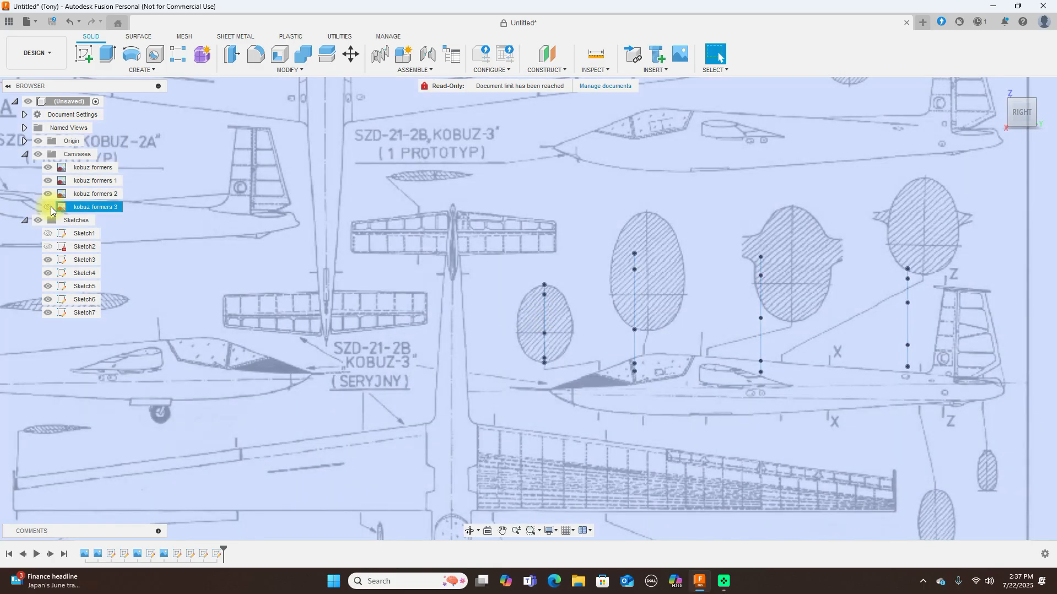
left_click(50, 207)
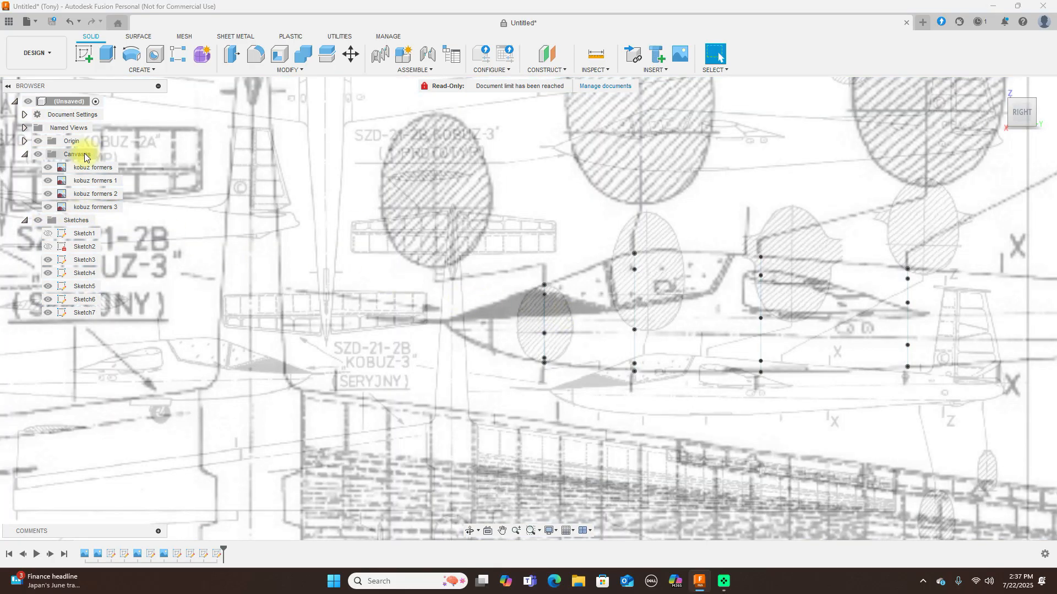
left_click(48, 168)
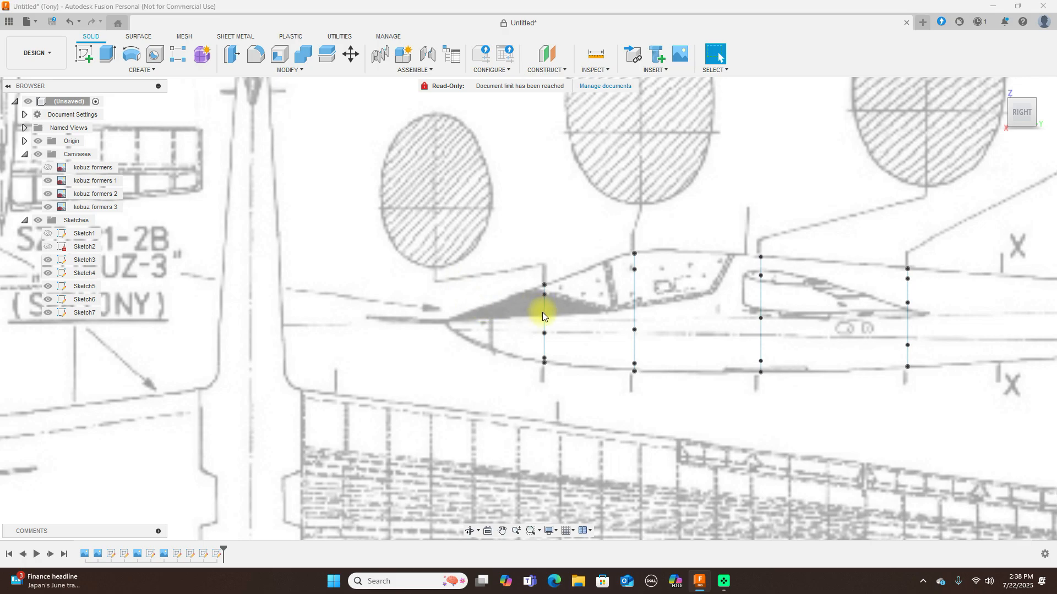
- Examine the rear fuselage station lines and the two small tail cross-sections below the side view
scroll(574, 308, "down", 4)
middle_click_drag(511, 163, 135, 72)
scroll(574, 204, "down", 1)
scroll(578, 208, "up", 3)
scroll(668, 267, "down", 4)
middle_click_drag(679, 271, 640, 303)
scroll(660, 299, "down", 1)
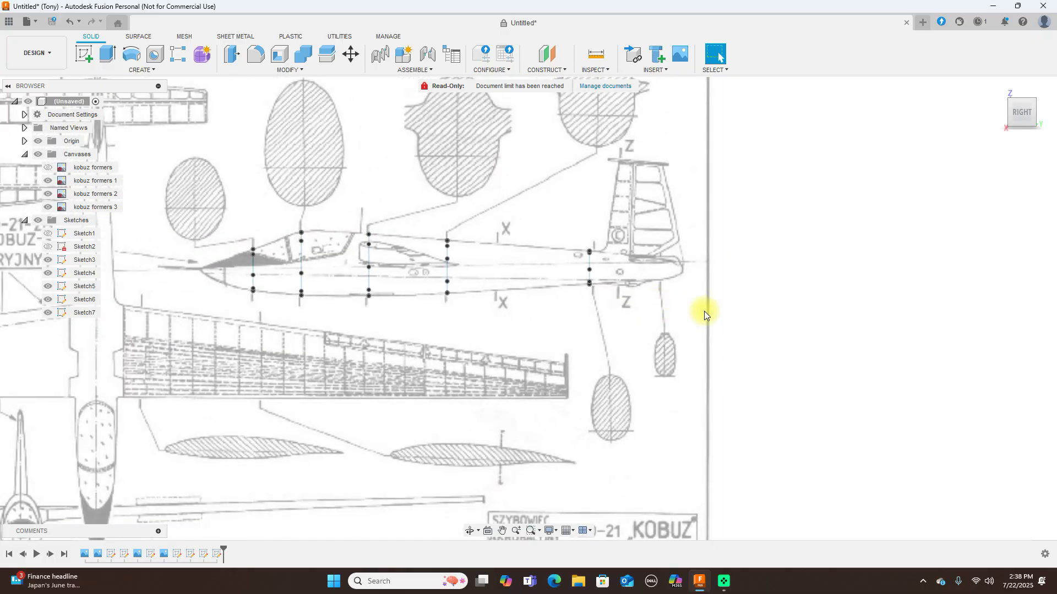
scroll(671, 346, "up", 2)
scroll(671, 346, "down", 2)
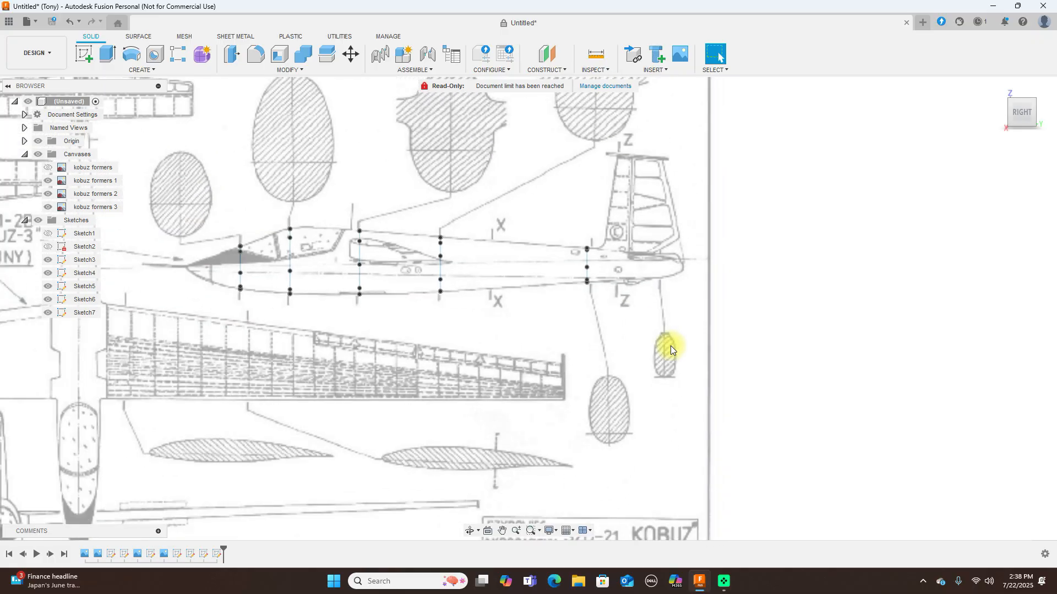
- Show the kobuz formers canvas and hide kobuz formers 3 for tracing the tail cross-sections
left_click(47, 167)
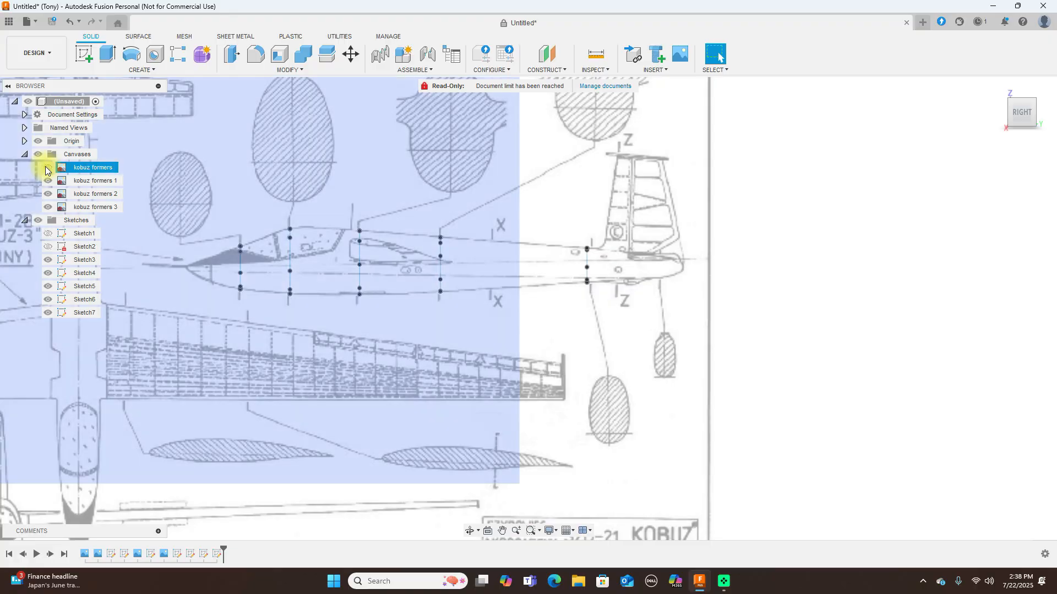
left_click(48, 207)
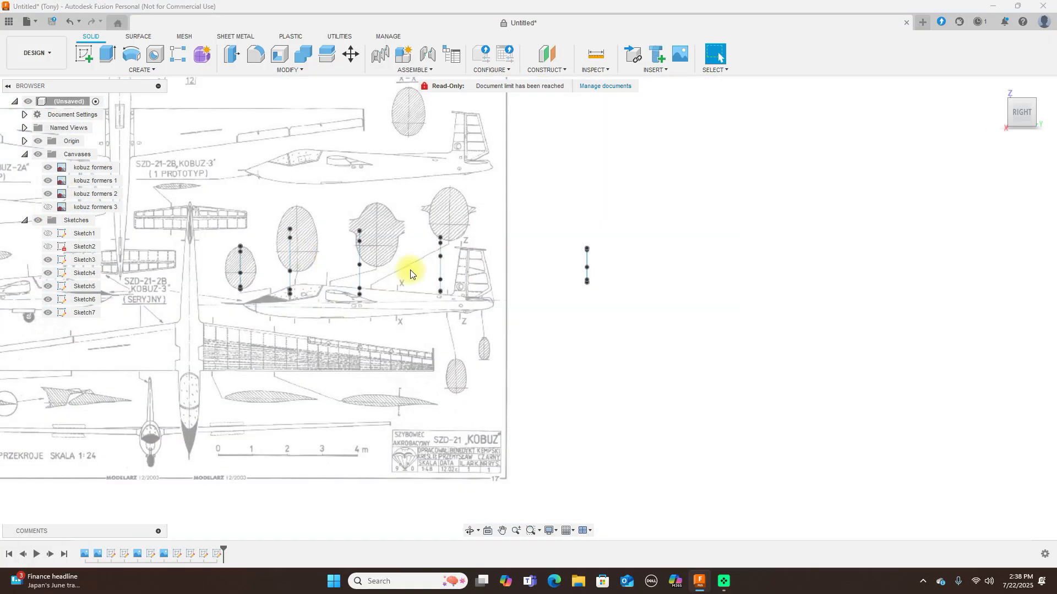
scroll(473, 295, "up", 2)
scroll(559, 344, "up", 3)
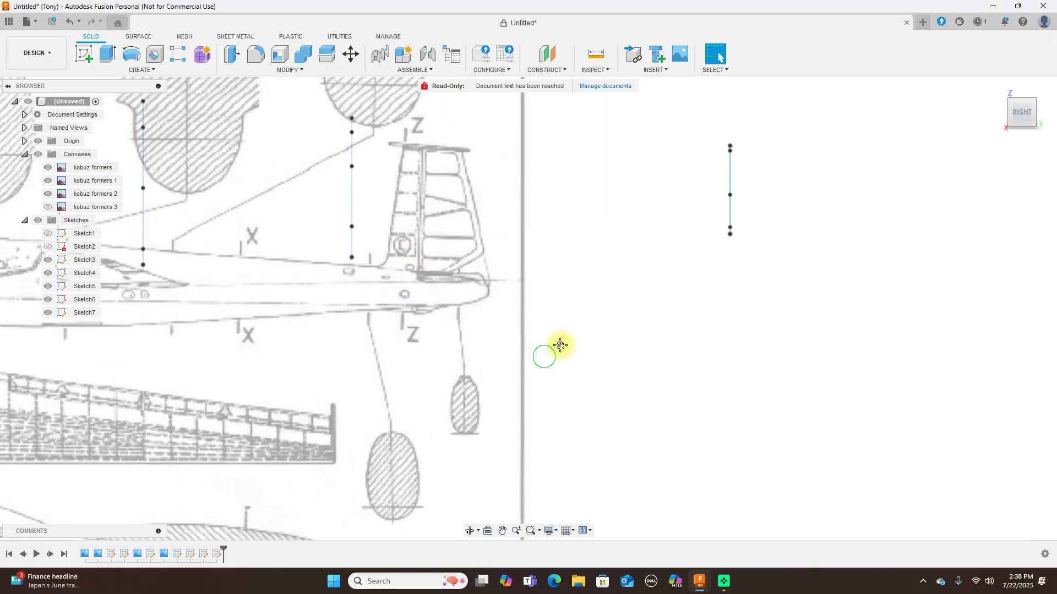
scroll(702, 230, "up", 2)
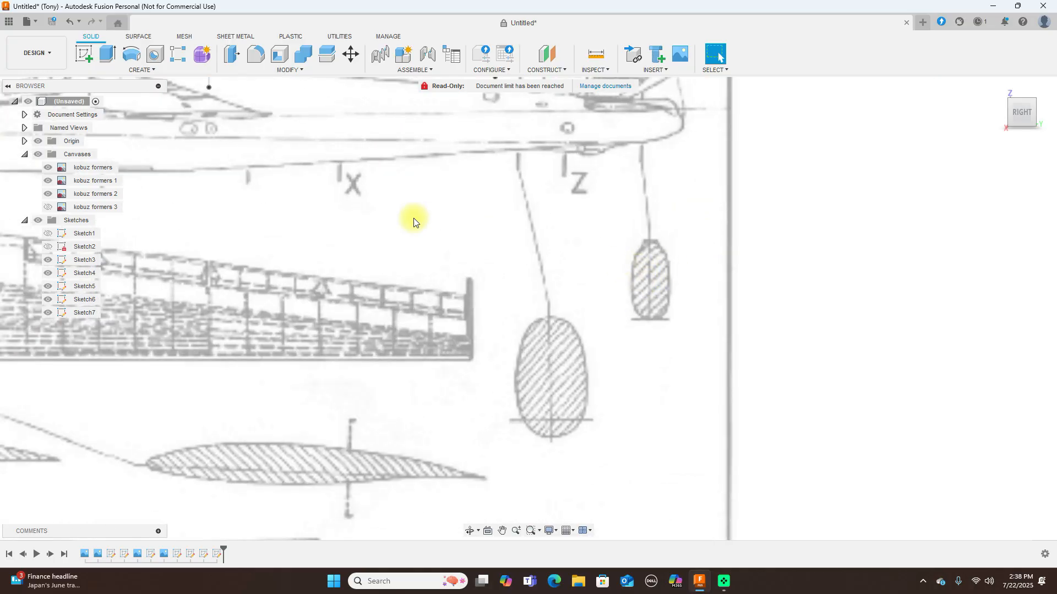
- In a new sketch on the canvas plane, draw a vertical construction line about 108 mm long through the smallest tail cross-section's center
left_click(85, 55)
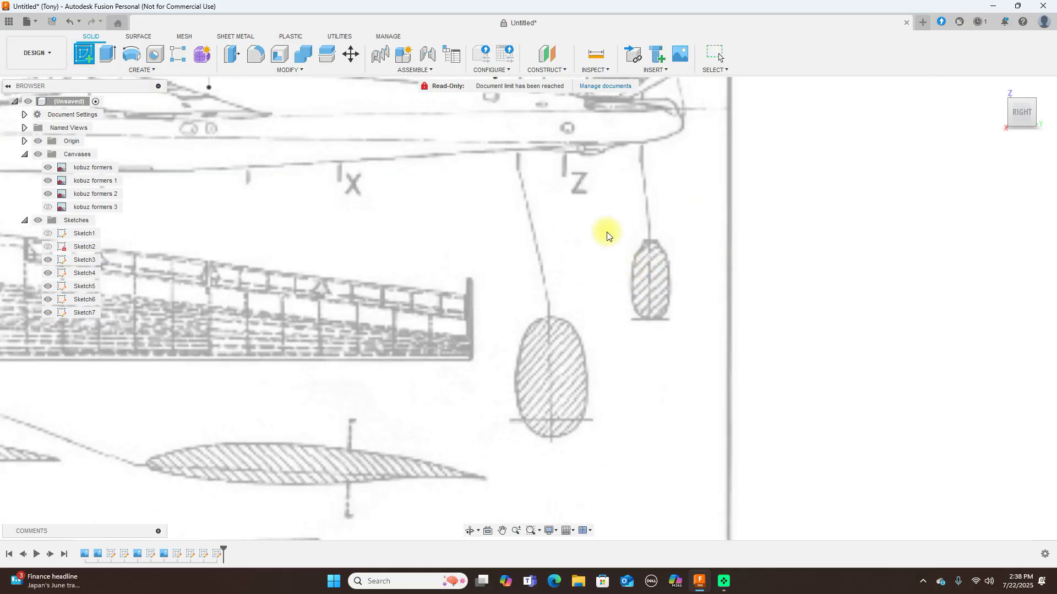
left_click(657, 267)
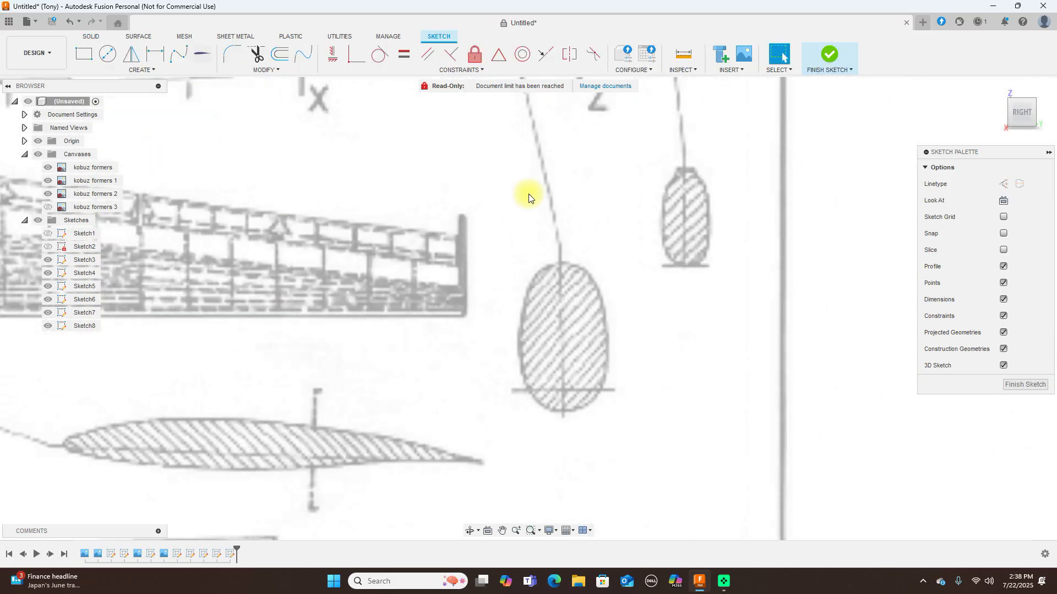
scroll(528, 194, "up", 1)
middle_click_drag(714, 199, 674, 237)
key("l")
scroll(686, 234, "up", 1)
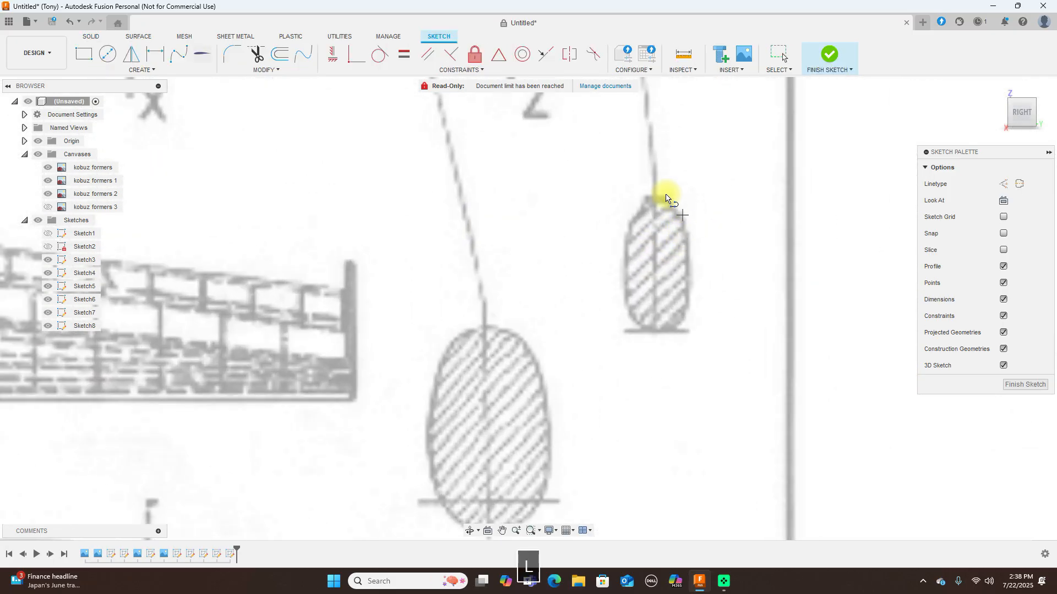
left_click(656, 197)
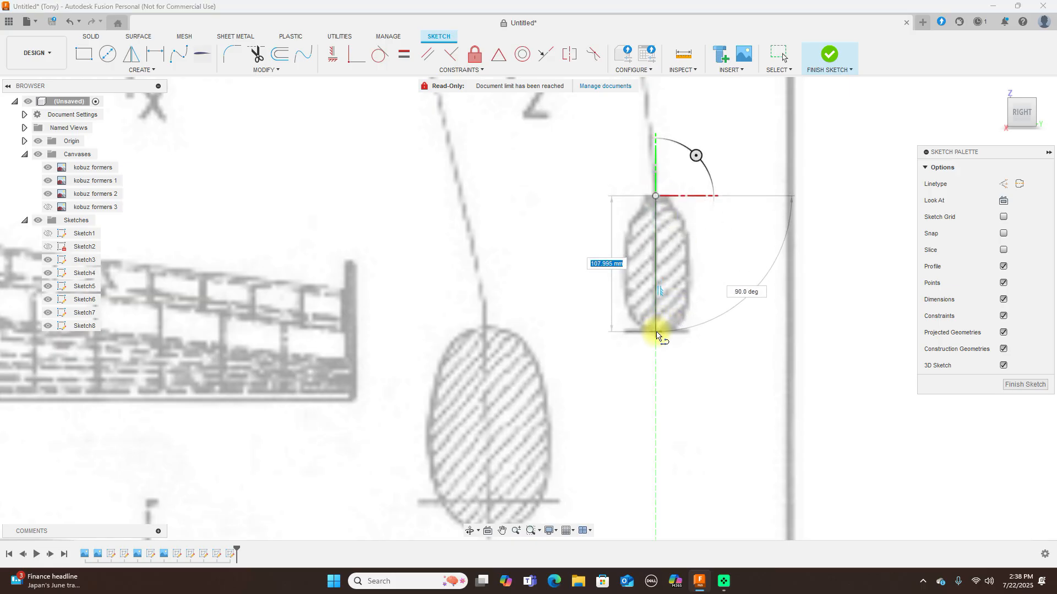
left_click(656, 331)
right_click(656, 333)
left_click(699, 304)
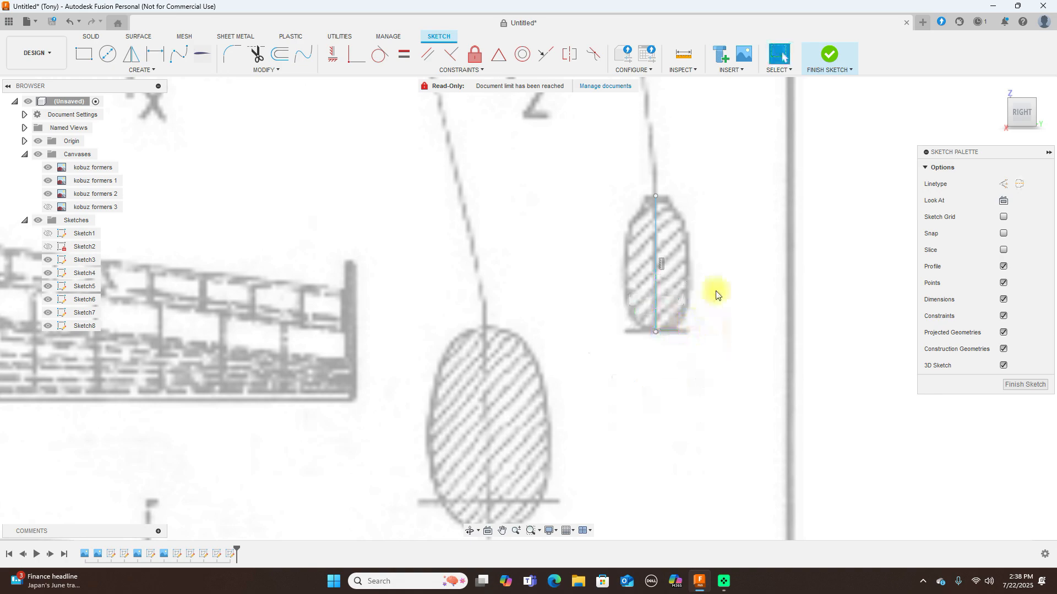
left_click(656, 237)
key("x")
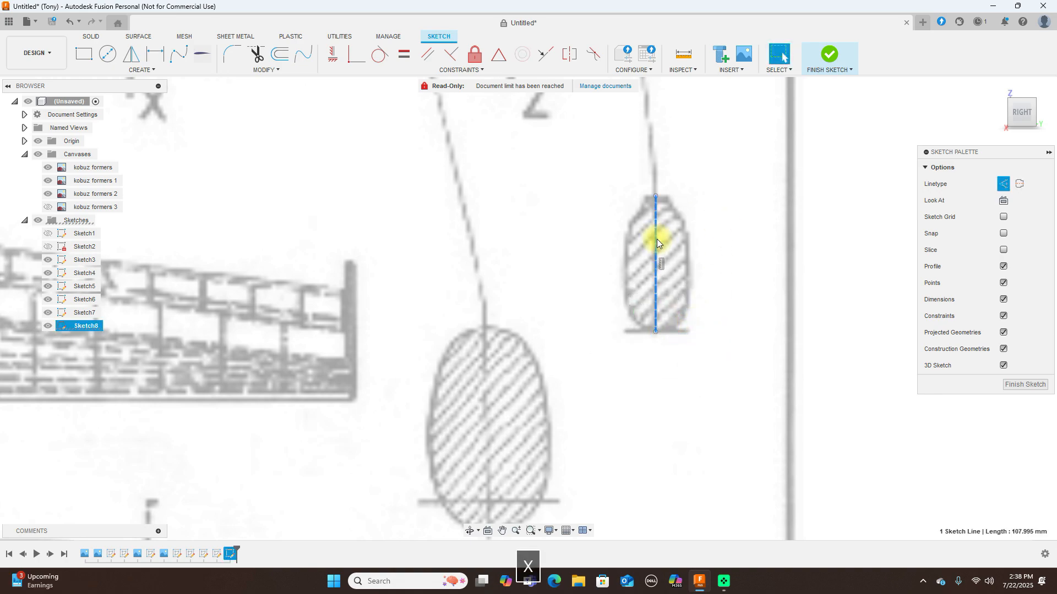
- Trace the smallest tail cross-section's right half with a fit point spline between the centerline's ends, and adjust its lower side point
left_click(178, 54)
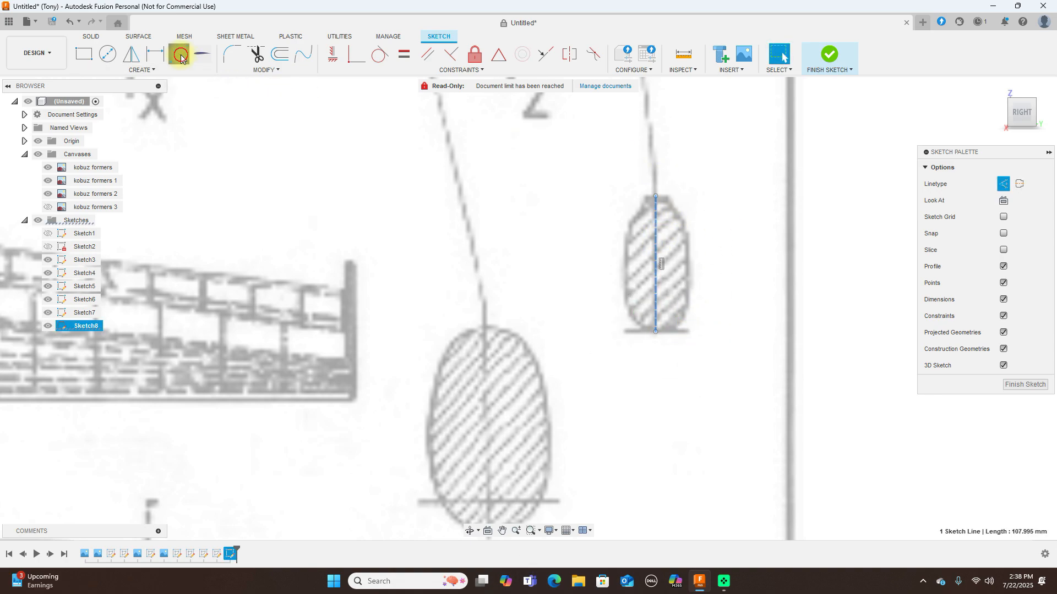
left_click(656, 197)
left_click(677, 212)
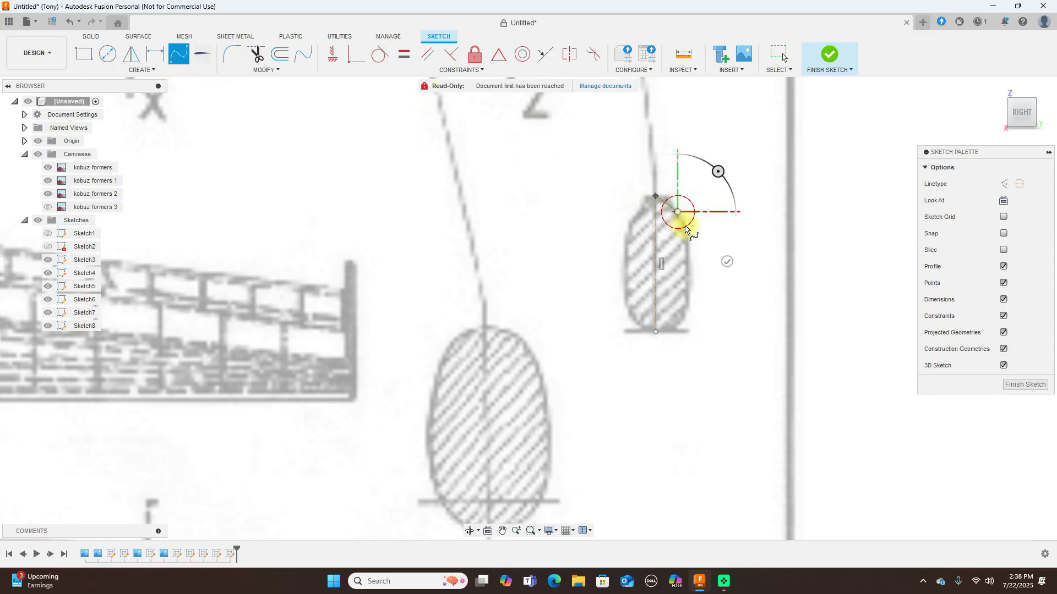
left_click(689, 304)
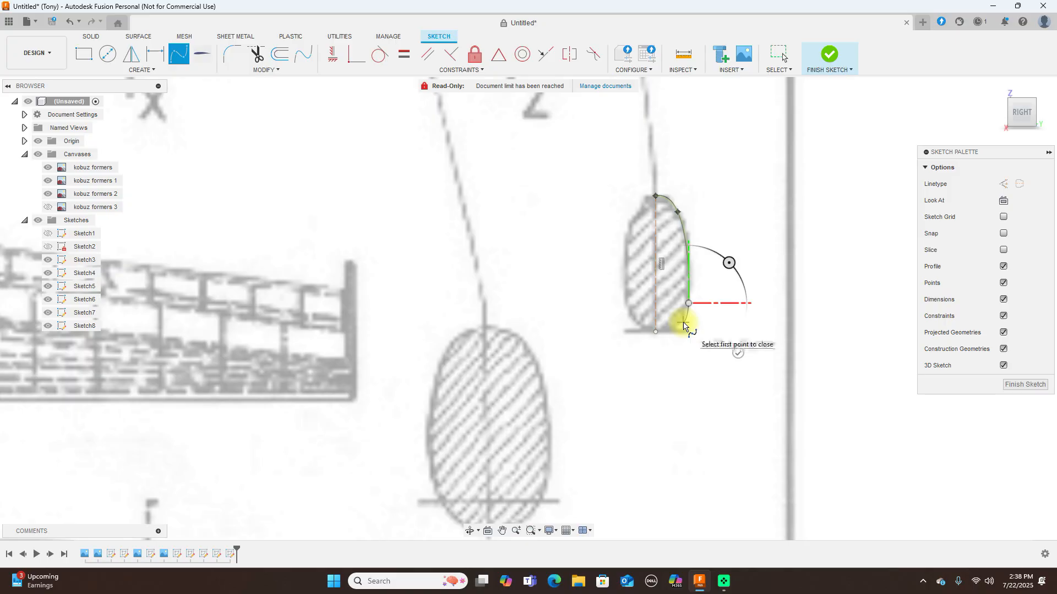
left_click(656, 331)
right_click(656, 331)
left_click(687, 332)
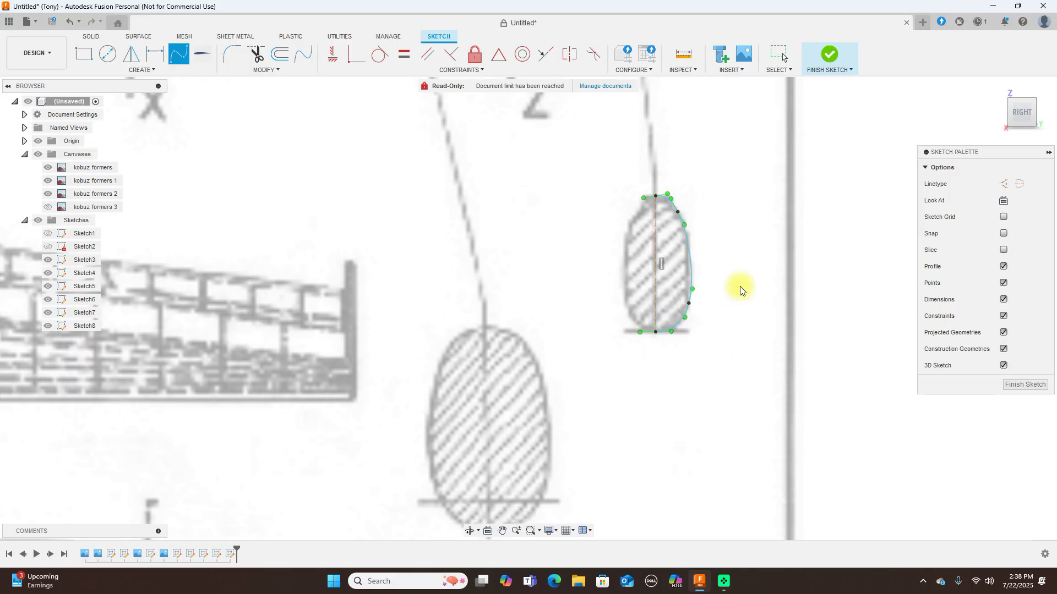
left_click(688, 304)
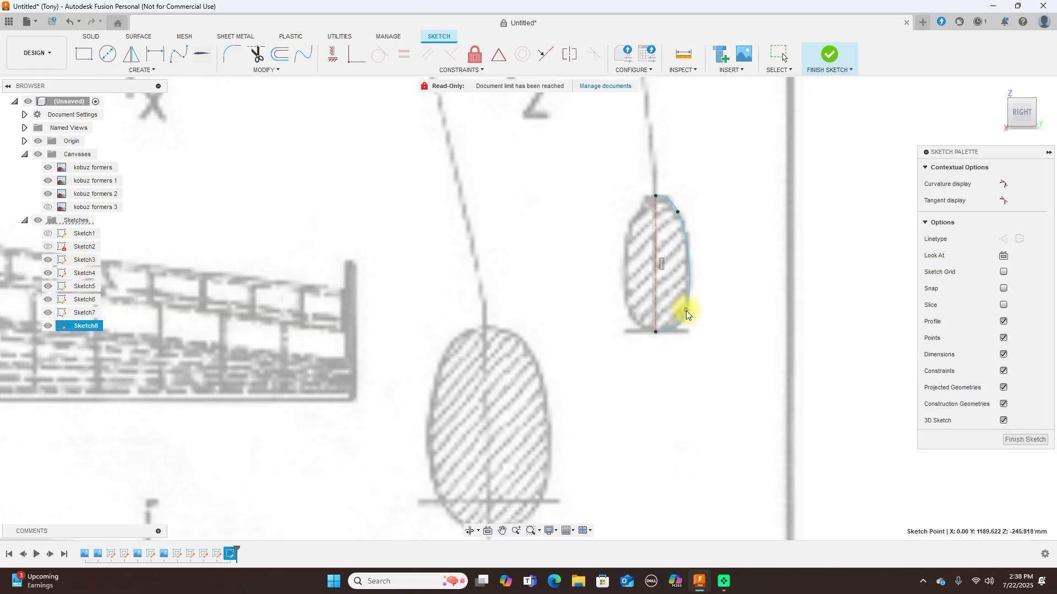
- Draw a horizontal construction line about 31 mm long leftward from the centerline's upper end
key("l")
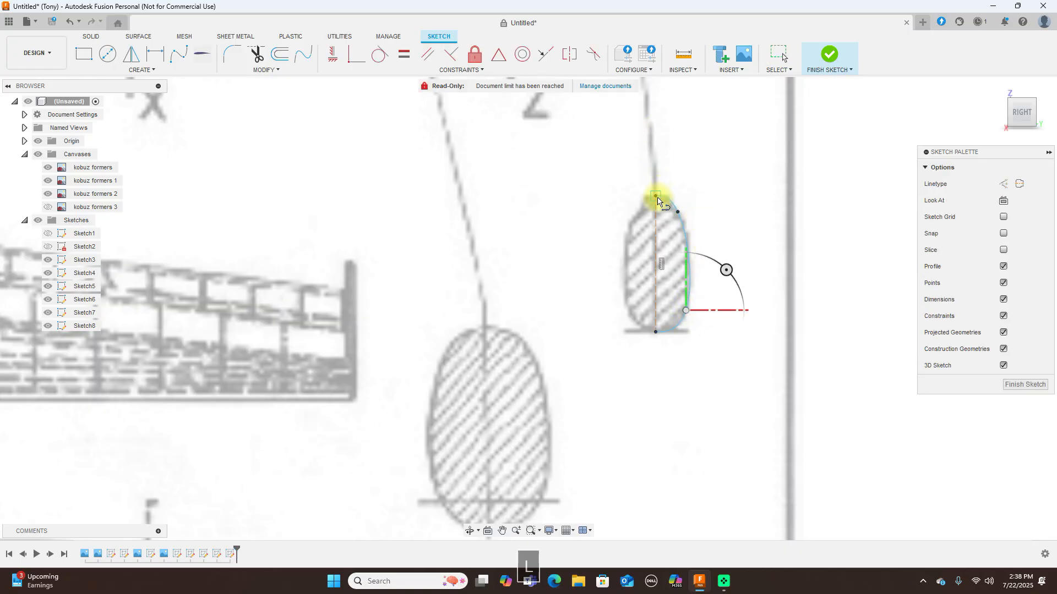
left_click(656, 197)
left_click(617, 196)
right_click(618, 196)
left_click(641, 196)
left_click(634, 197)
key("x")
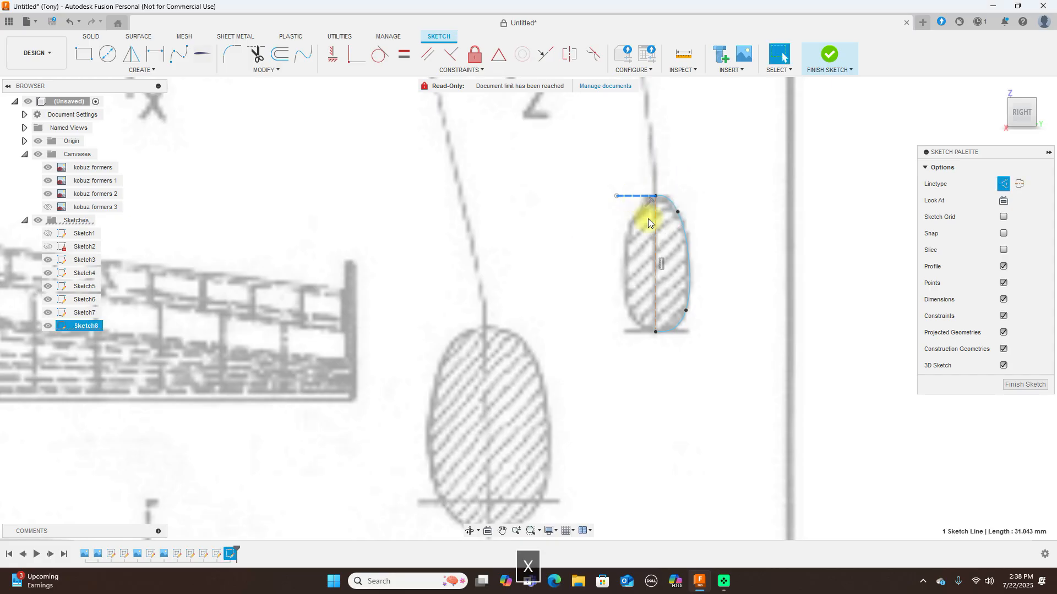
- Draw a horizontal construction line about 23 mm long leftward from the lower end of the smallest tail cross-section's centerline
key("l")
left_click(655, 332)
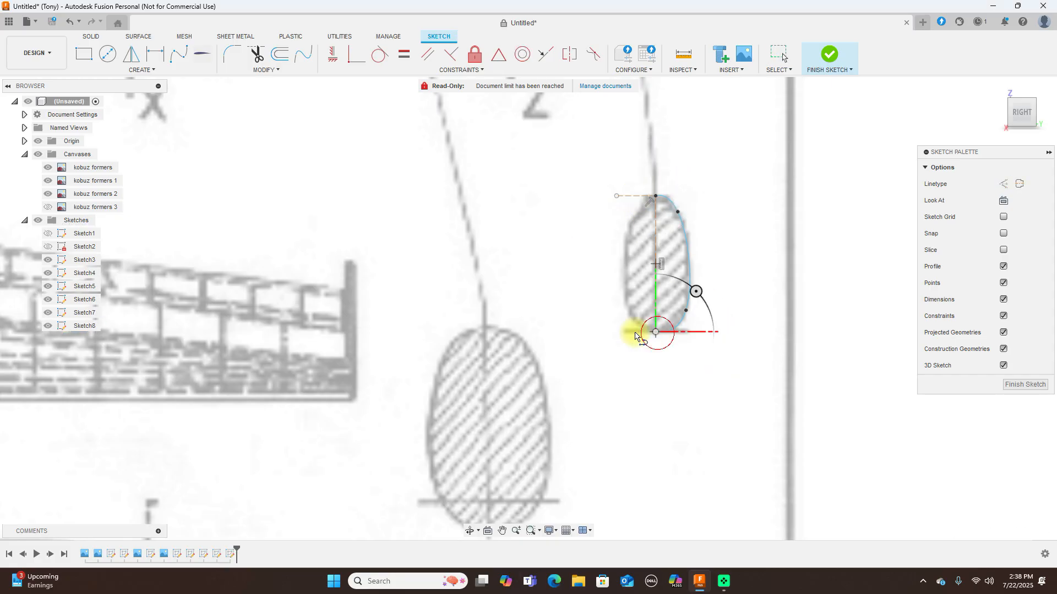
right_click(655, 334)
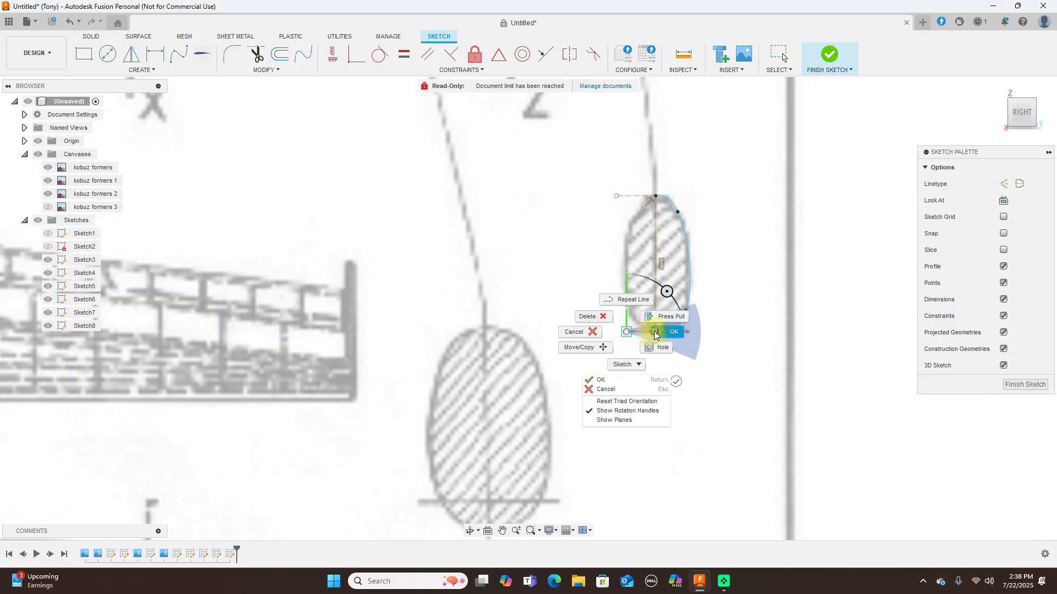
left_click(655, 332)
left_click(638, 333)
key("x")
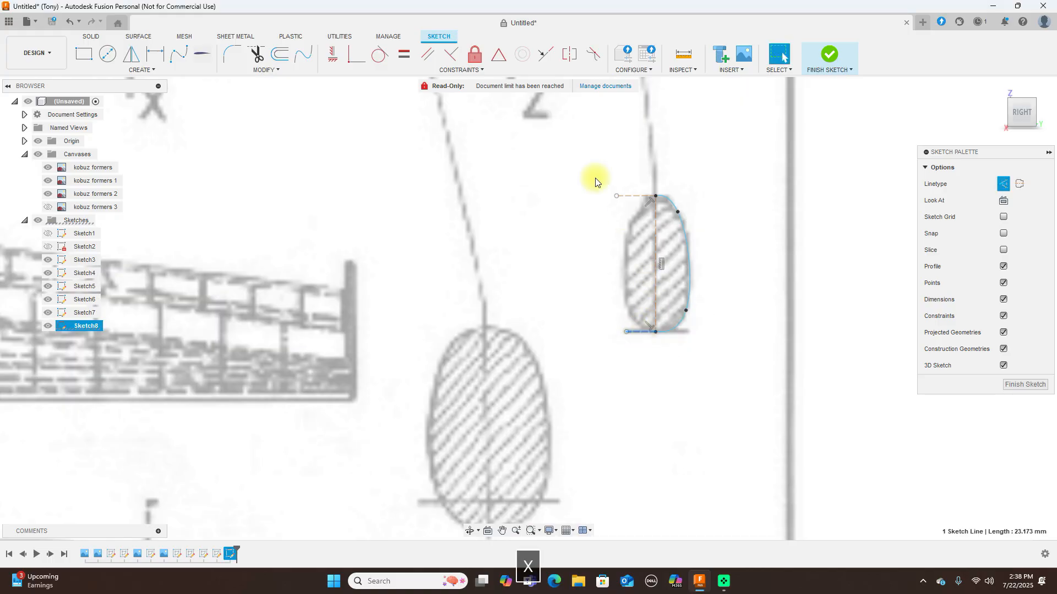
- Make the cross-section's spline tangent to both the upper and the lower horizontal construction lines
left_click(671, 198)
left_click(381, 58)
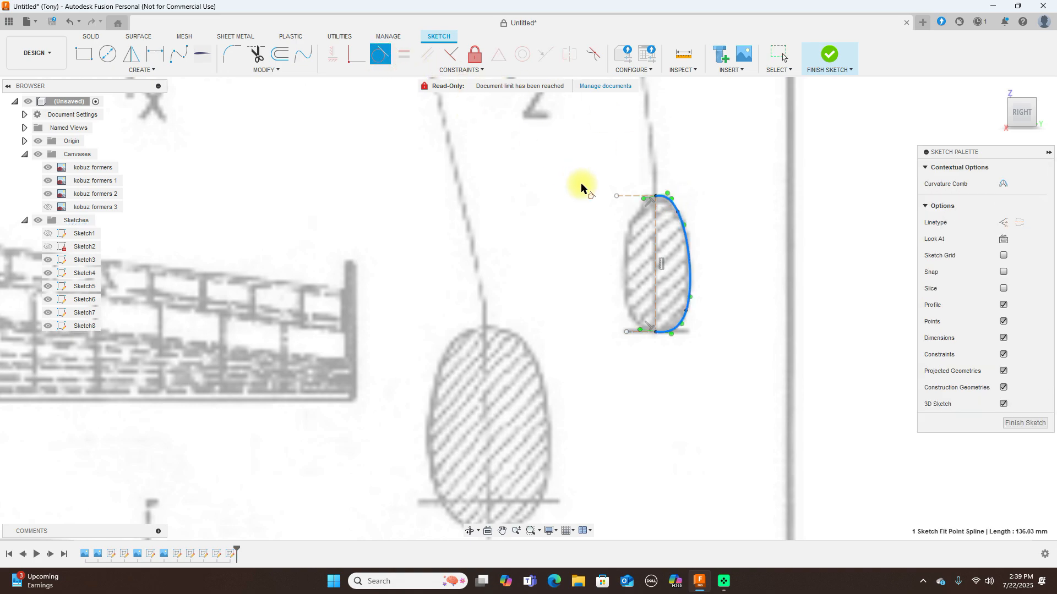
left_click(625, 197)
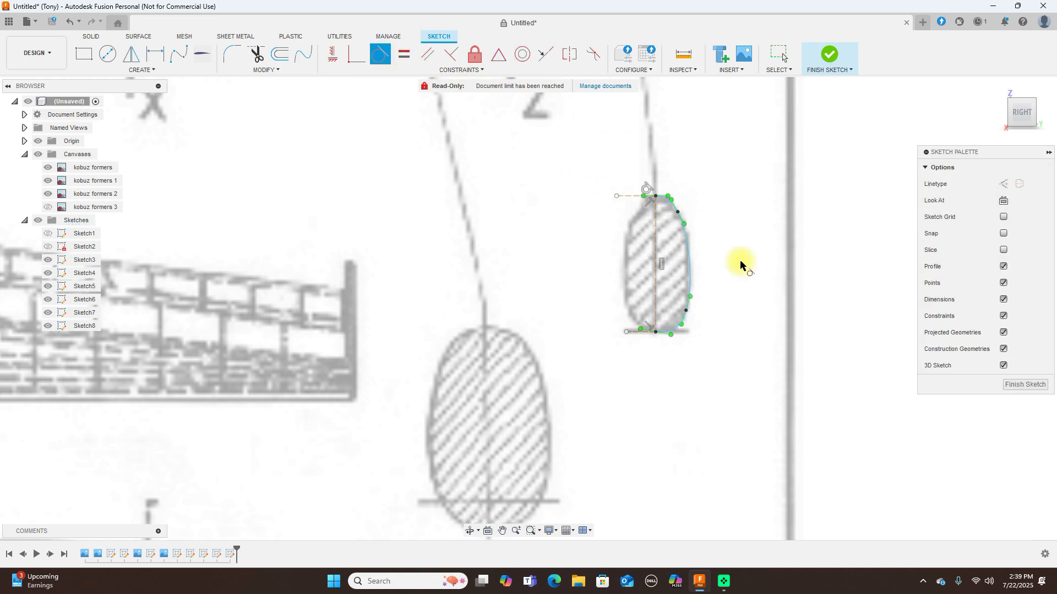
left_click(690, 274)
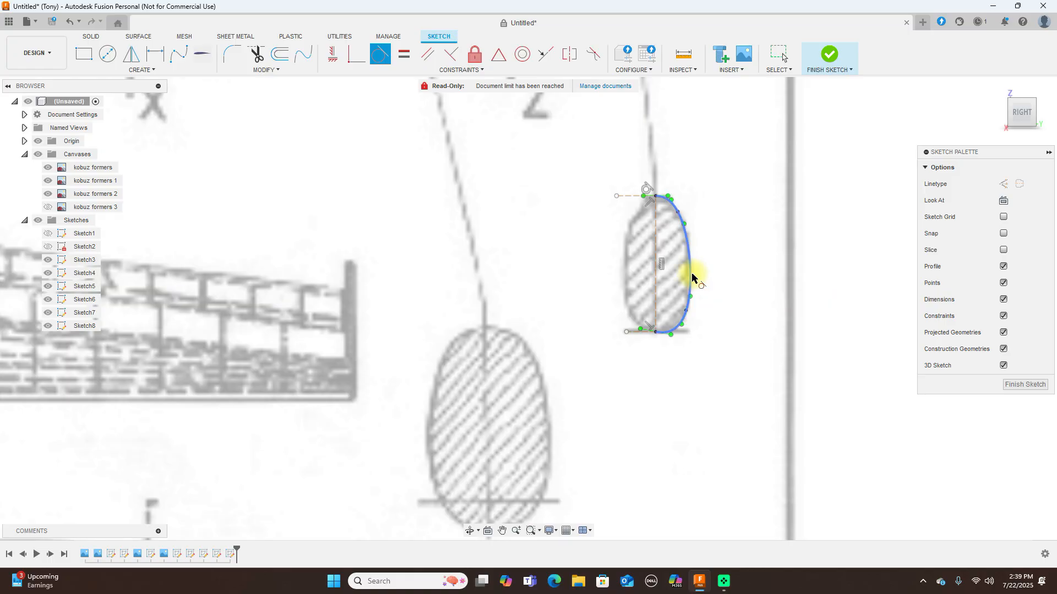
left_click(636, 336)
right_click(679, 370)
left_click(710, 361)
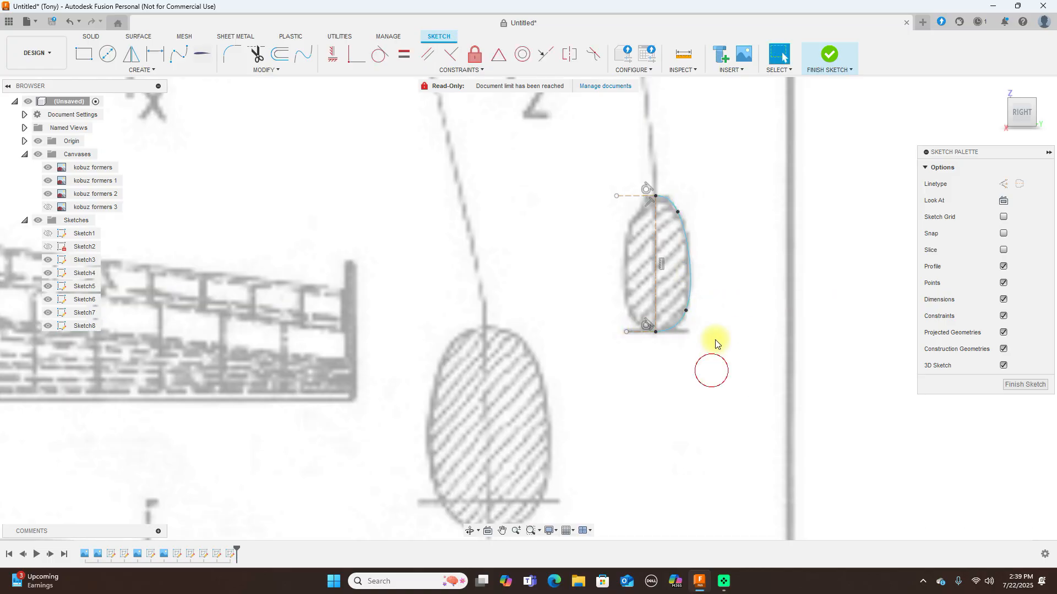
- Adjust the spline's lower side fit point to follow the traced outline, and finish the sketch
scroll(722, 282, "up", 2)
left_click(681, 284)
left_click(672, 322)
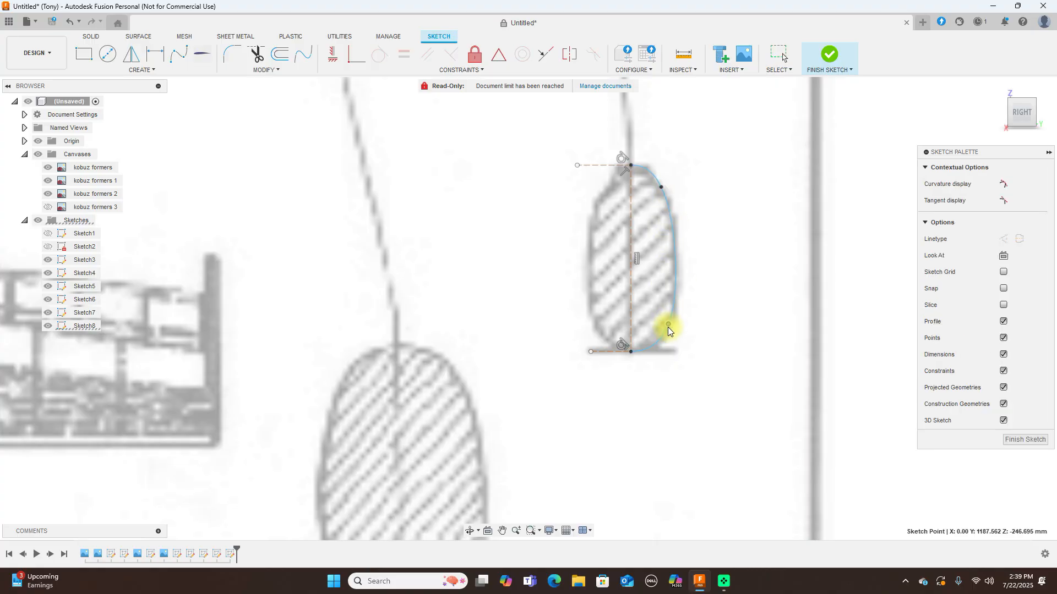
left_click_drag(669, 329, 667, 332)
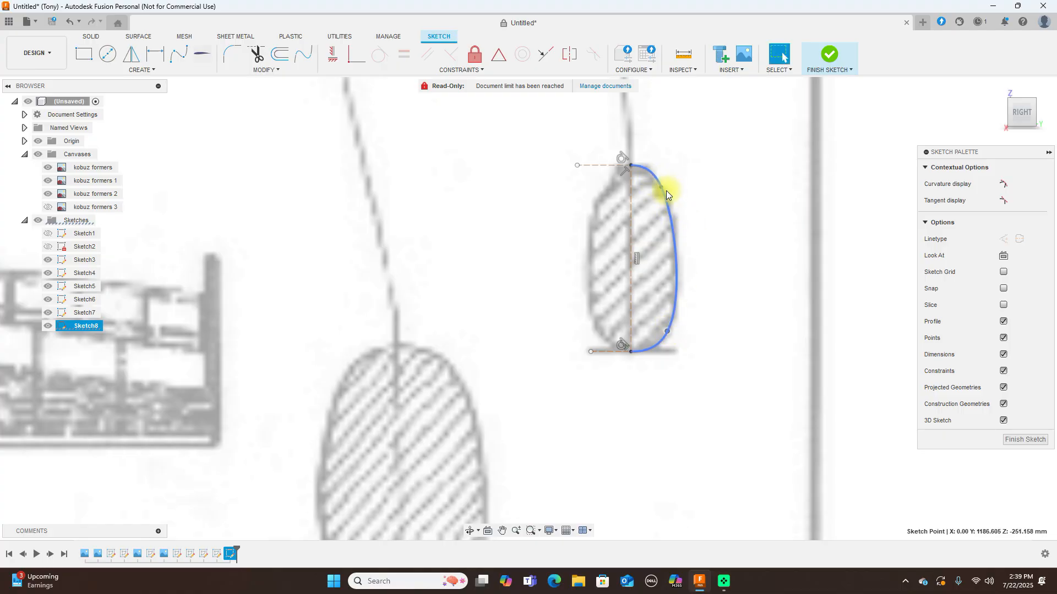
scroll(710, 218, "down", 5)
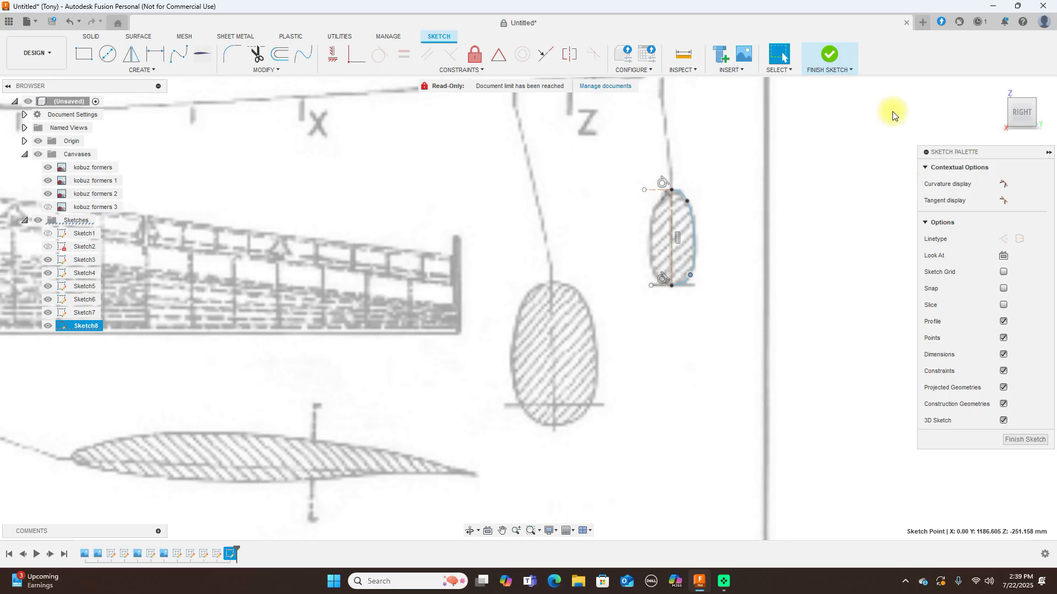
left_click(829, 54)
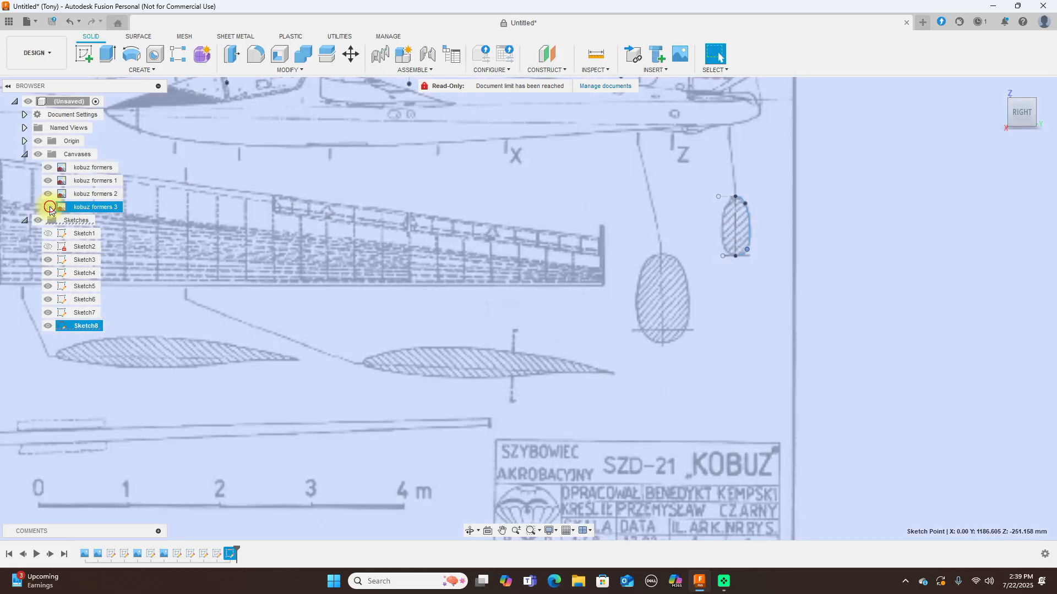
- Show the kobuz formers 3 canvas and hide the kobuz formers canvas
left_click(48, 207)
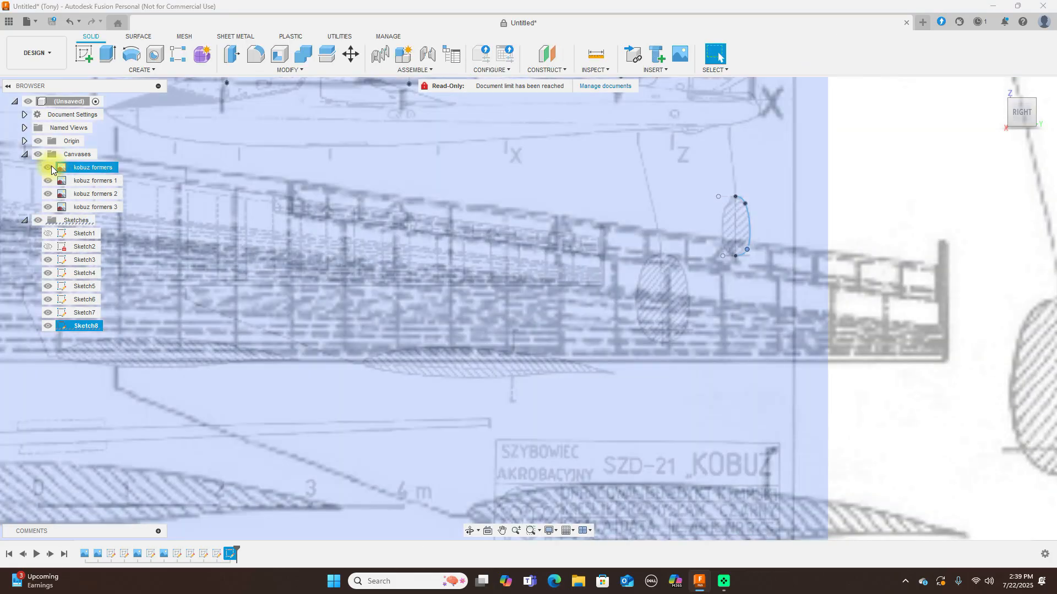
left_click(48, 168)
scroll(802, 283, "down", 3)
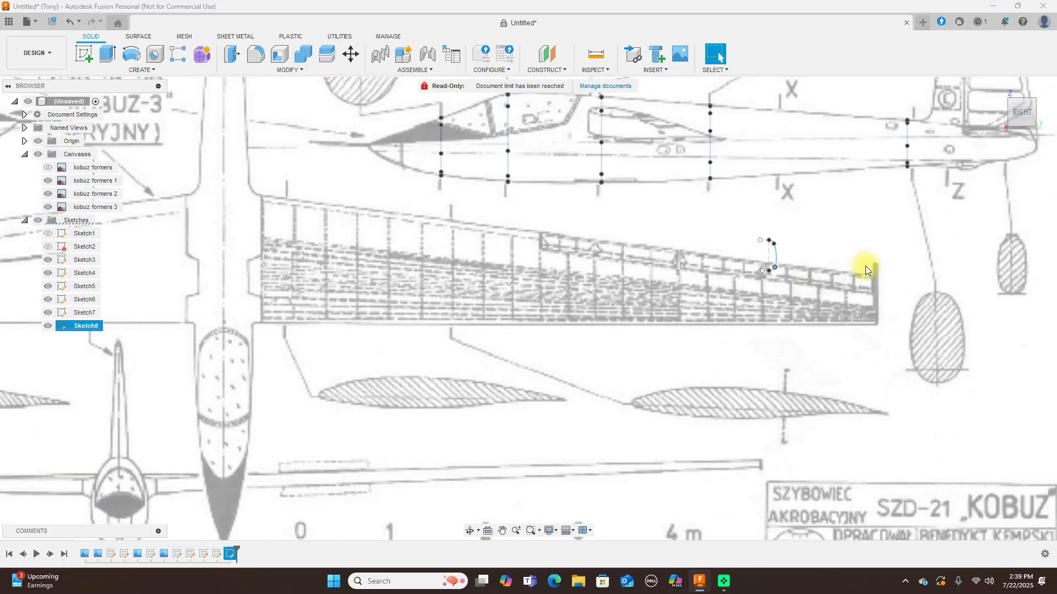
middle_click_drag(857, 271, 615, 283)
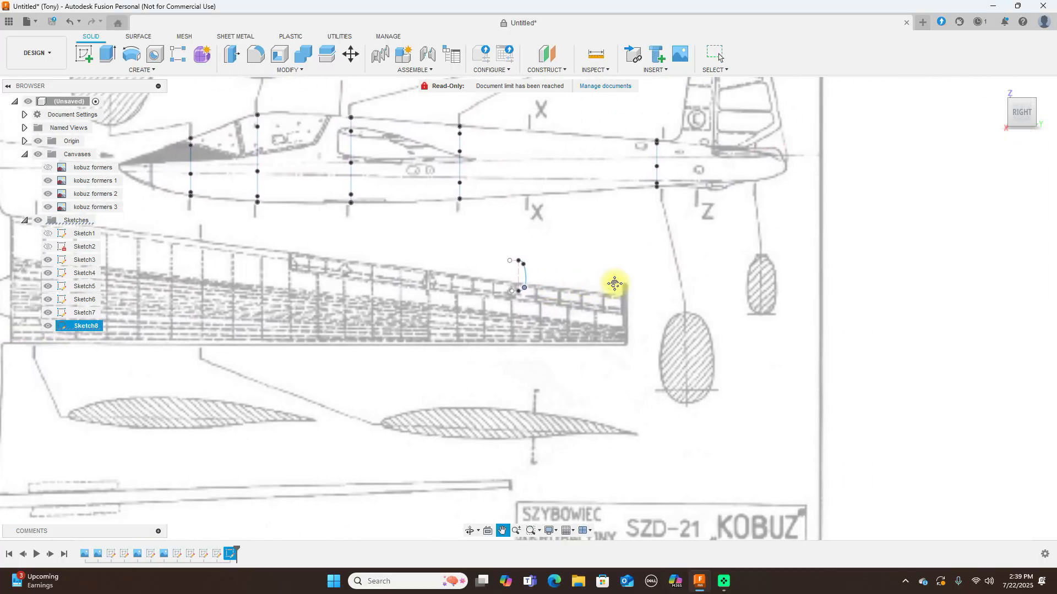
scroll(615, 283, "up", 1)
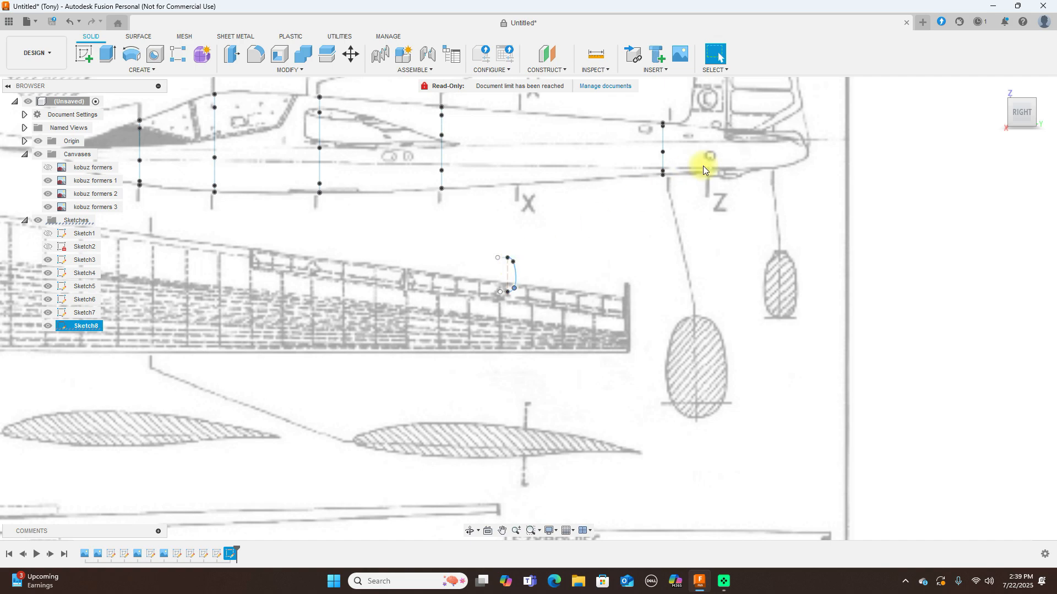
scroll(600, 184, "down", 1)
middle_click_drag(596, 190, 572, 243)
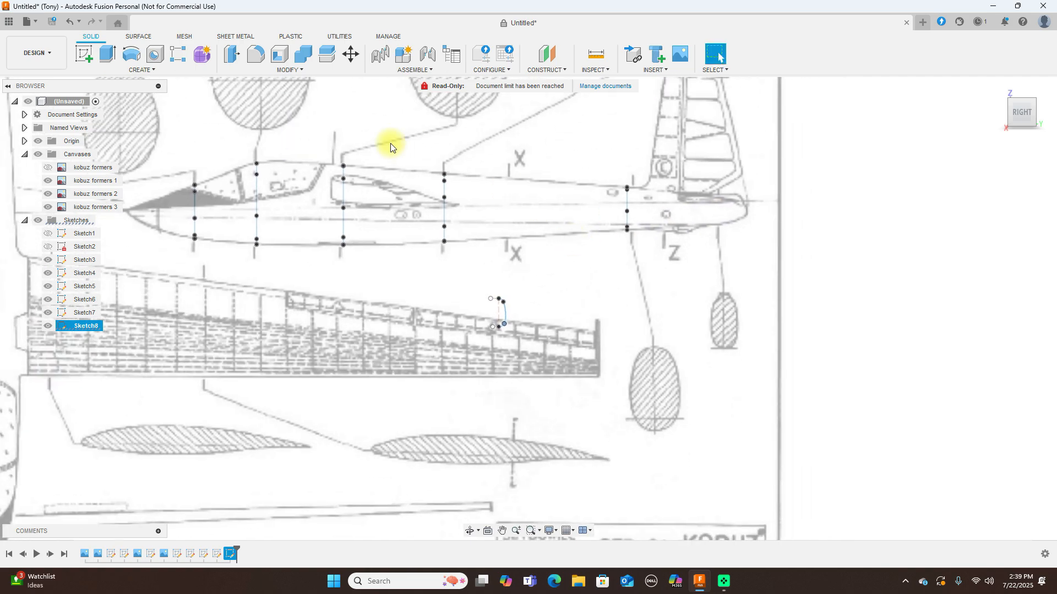
- Move the traced tail cross-section's spline and three construction lines from the wing area to the rear end of the fuselage side view
left_click(349, 55)
scroll(641, 219, "up", 1)
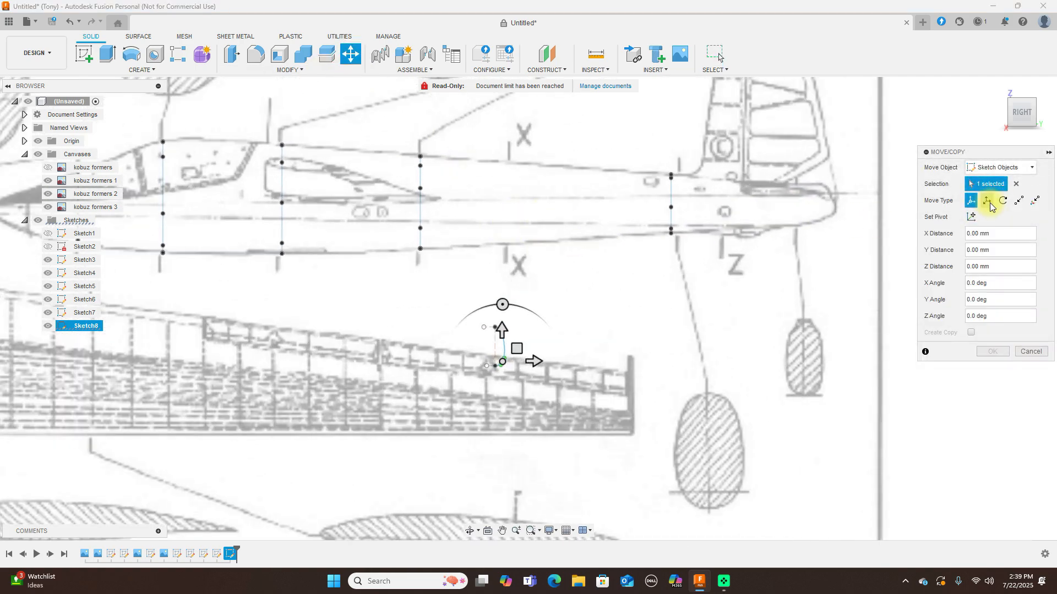
left_click(1017, 184)
scroll(652, 254, "up", 4)
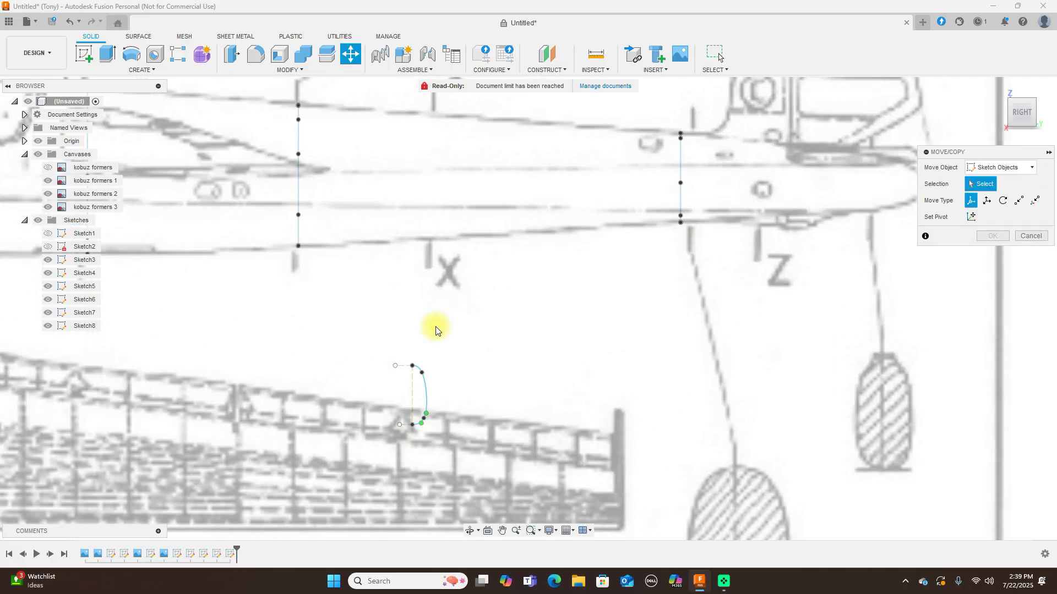
scroll(431, 339, "up", 2)
middle_click_drag(460, 326, 514, 274)
scroll(556, 256, "up", 2)
left_click(490, 309)
left_click(465, 310)
left_click(484, 330)
left_click(471, 421)
scroll(578, 406, "down", 3)
scroll(660, 366, "down", 2)
middle_click_drag(695, 349, 567, 396)
mouse_move(454, 392)
left_mouse_down()
mouse_move(797, 272)
mouse_move(831, 229)
left_mouse_up()
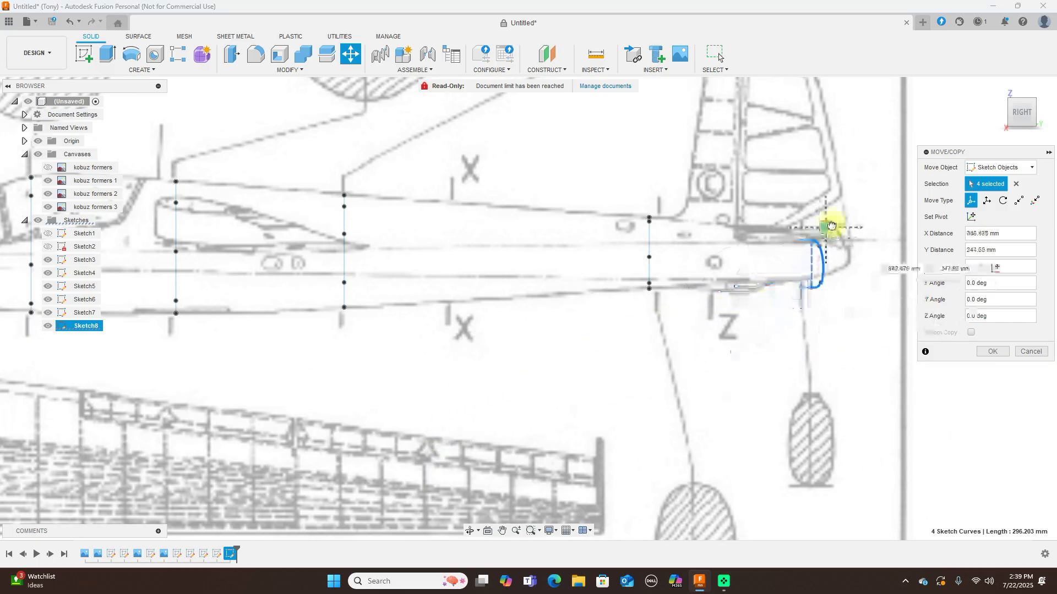
- Fine-position the moved cross-section on the rearmost former station, with X distance 838.434 mm and Y distance 395.103 mm
scroll(831, 229, "up", 3)
middle_click_drag(801, 381, 760, 439)
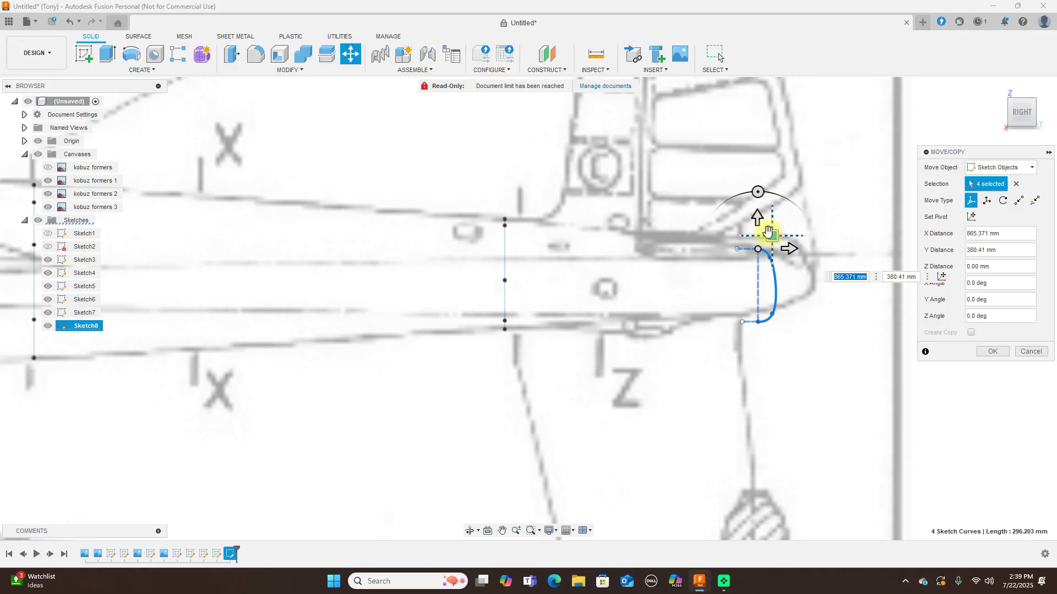
mouse_move(768, 234)
left_mouse_down()
mouse_move(764, 222)
mouse_move(748, 224)
left_mouse_up()
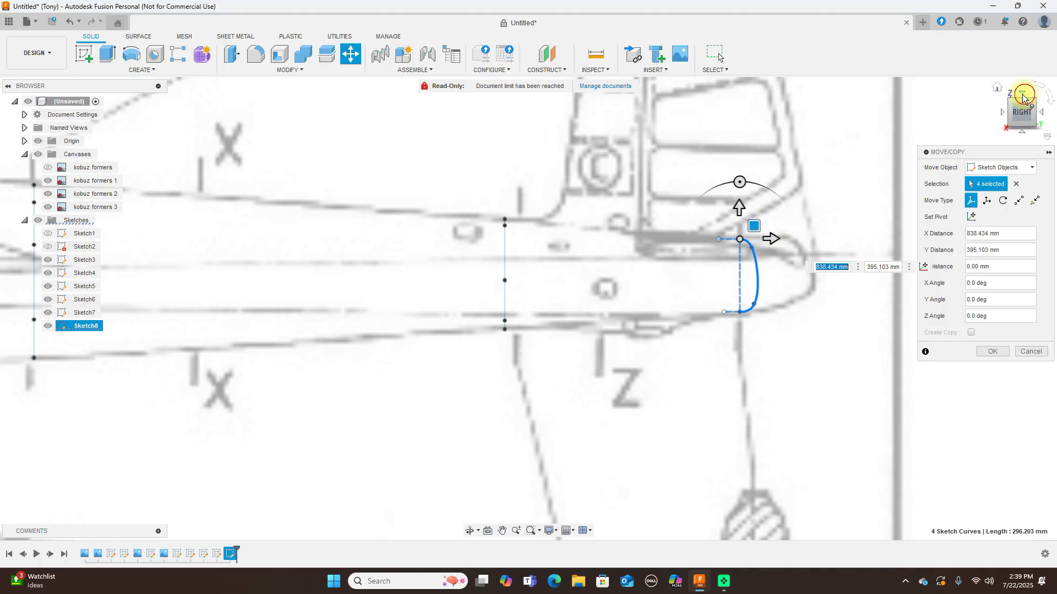
- From the top view, rotate the cross-section a quarter turn so it stands across the fuselage, and complete the move
left_click(1023, 96)
mouse_move(769, 324)
left_mouse_down()
mouse_move(731, 353)
mouse_move(742, 353)
left_mouse_up()
left_click_drag(738, 352, 739, 351)
left_click(993, 351)
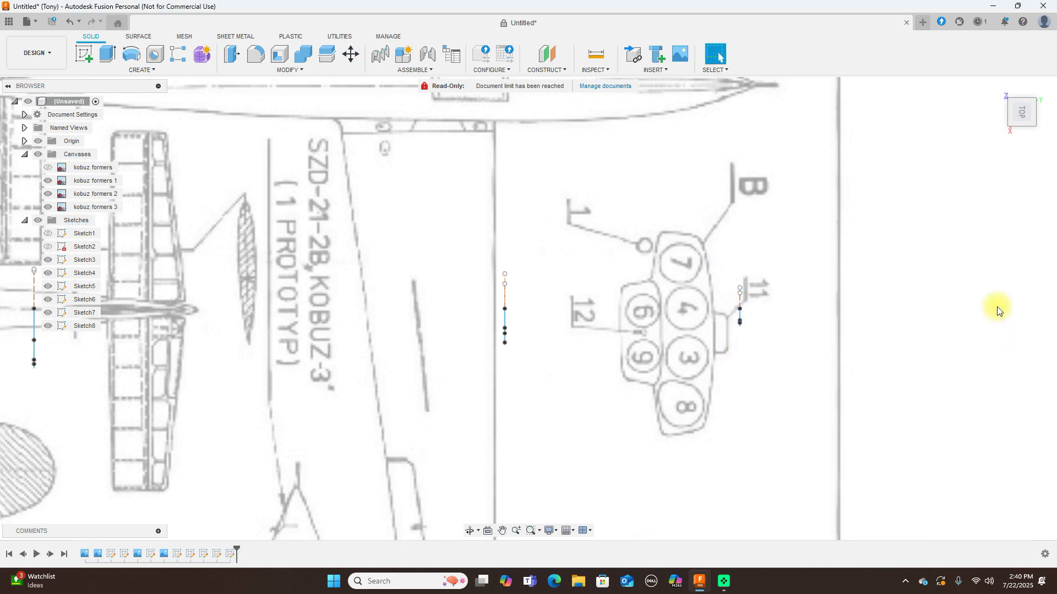
- Return to the right side view, check the placed former cross-sections along the fuselage, and start a new sketch
left_click(1021, 136)
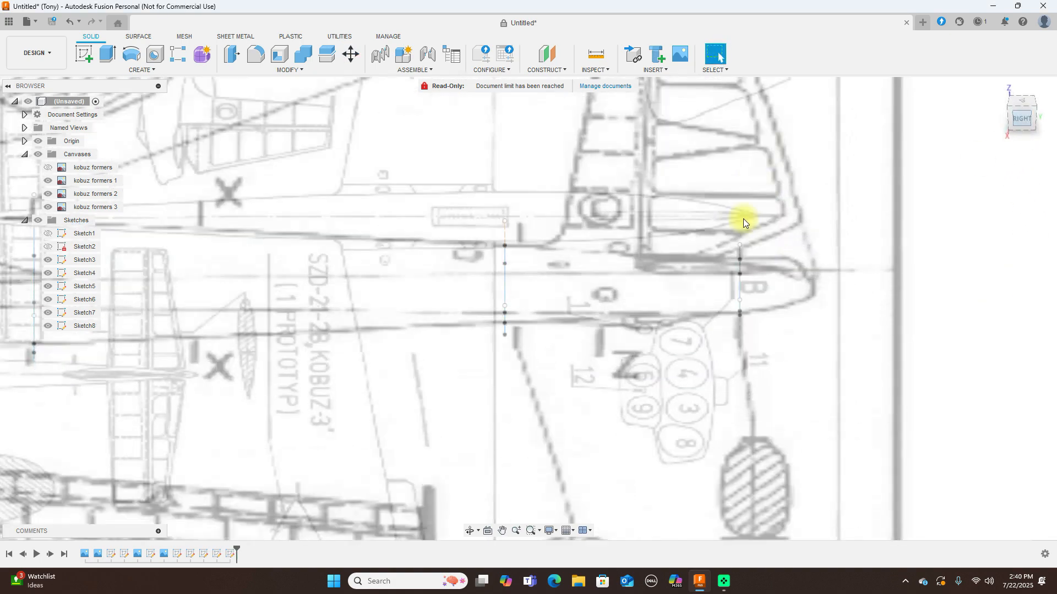
scroll(609, 224, "down", 3)
scroll(608, 220, "up", 2)
scroll(755, 193, "up", 2)
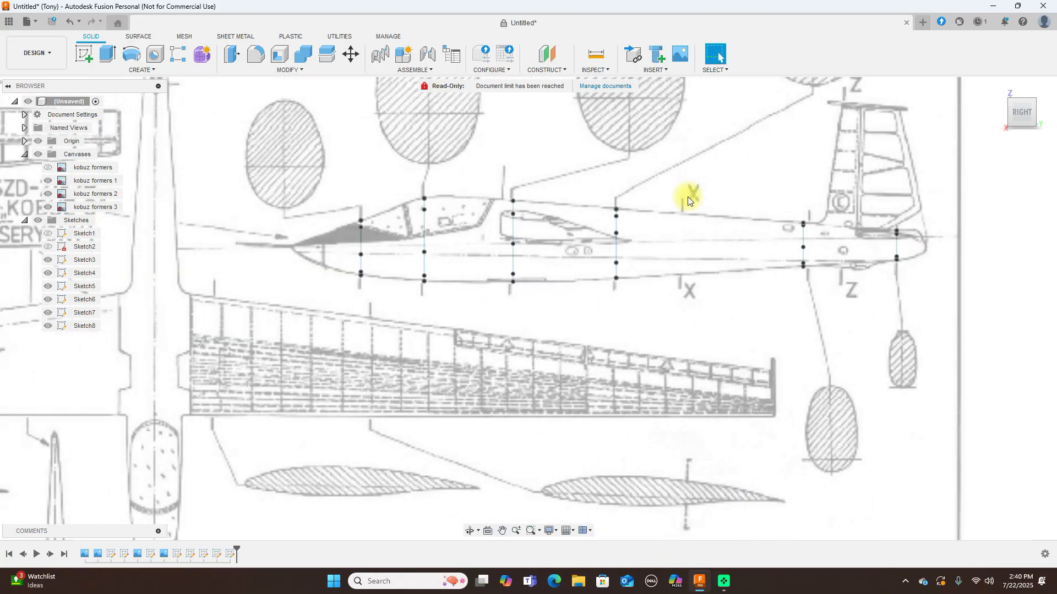
scroll(688, 197, "down", 1)
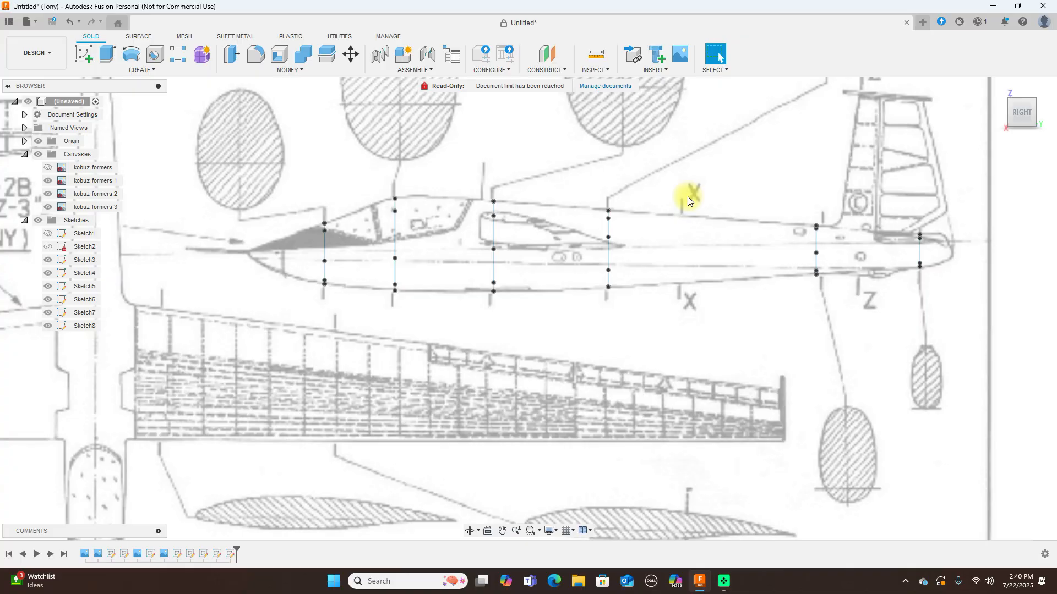
scroll(681, 197, "down", 1)
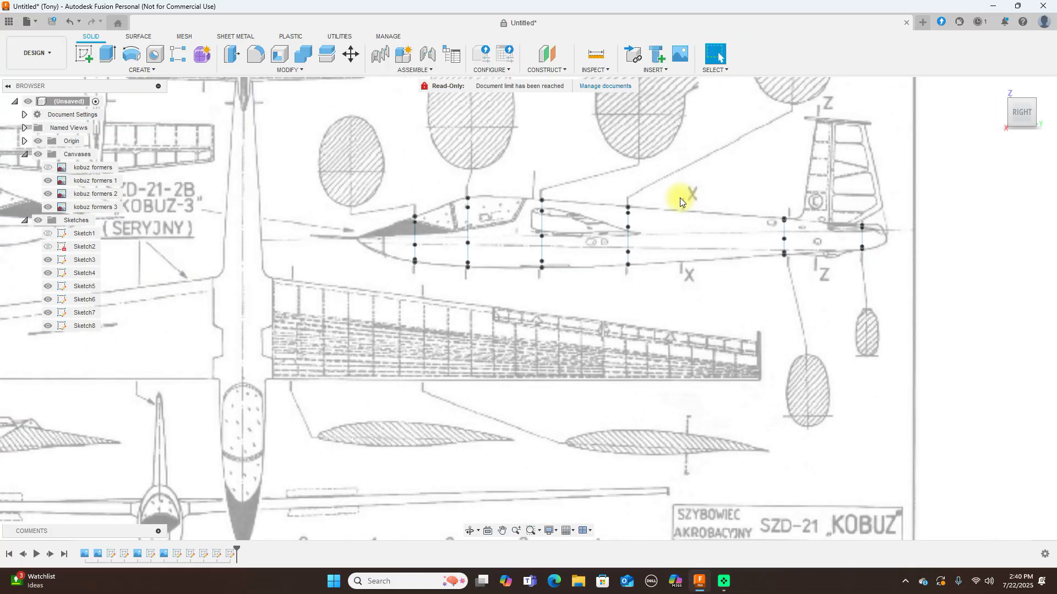
scroll(679, 197, "up", 1)
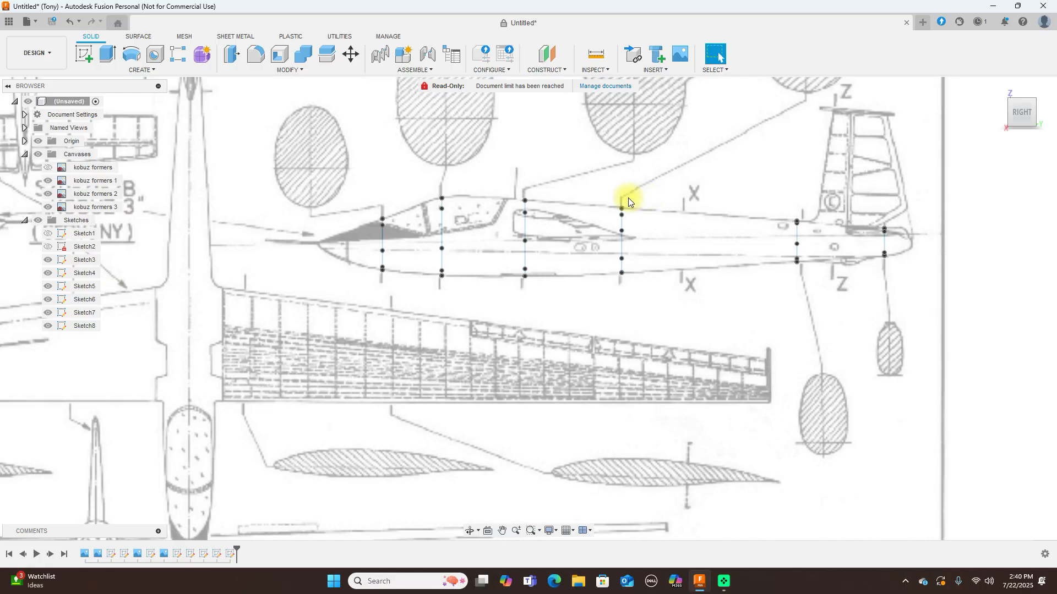
scroll(629, 198, "up", 1)
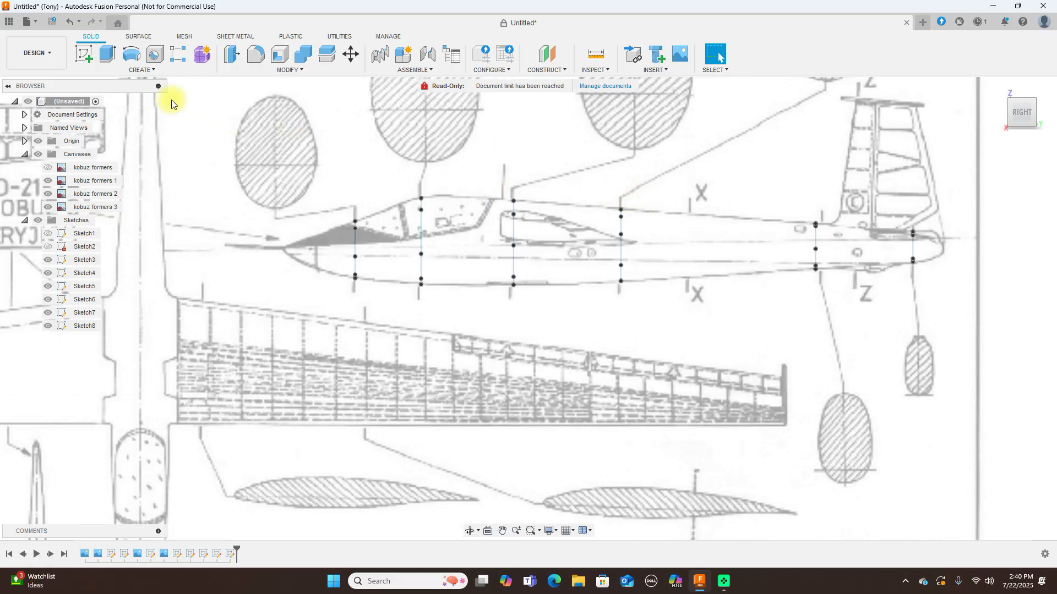
left_click(87, 56)
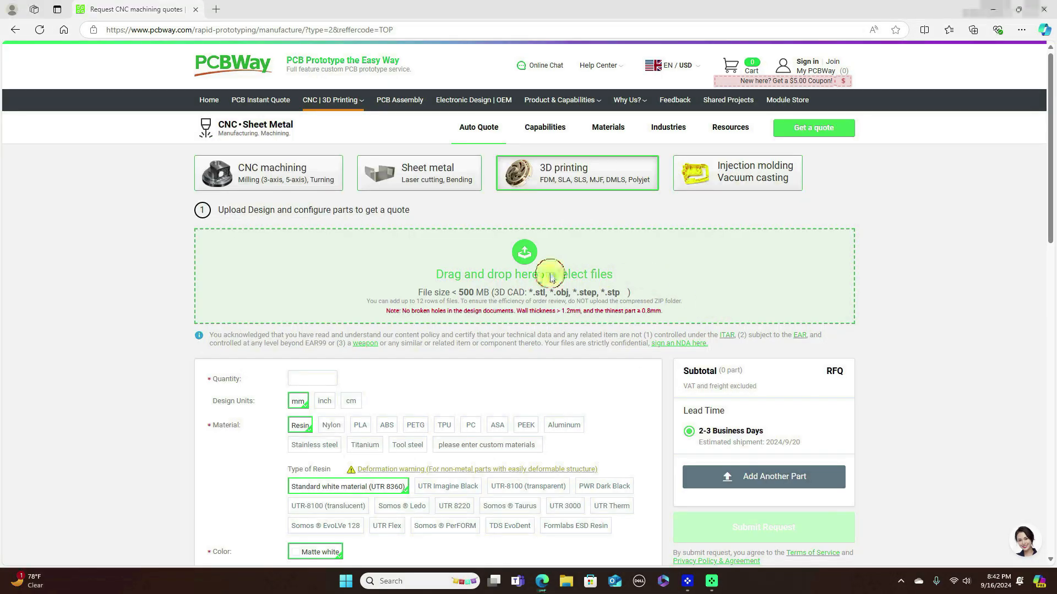
- Switch to the PCBWay 3D printing quote page and upload the Body4 clip file from the Desktop folder
left_click(525, 255)
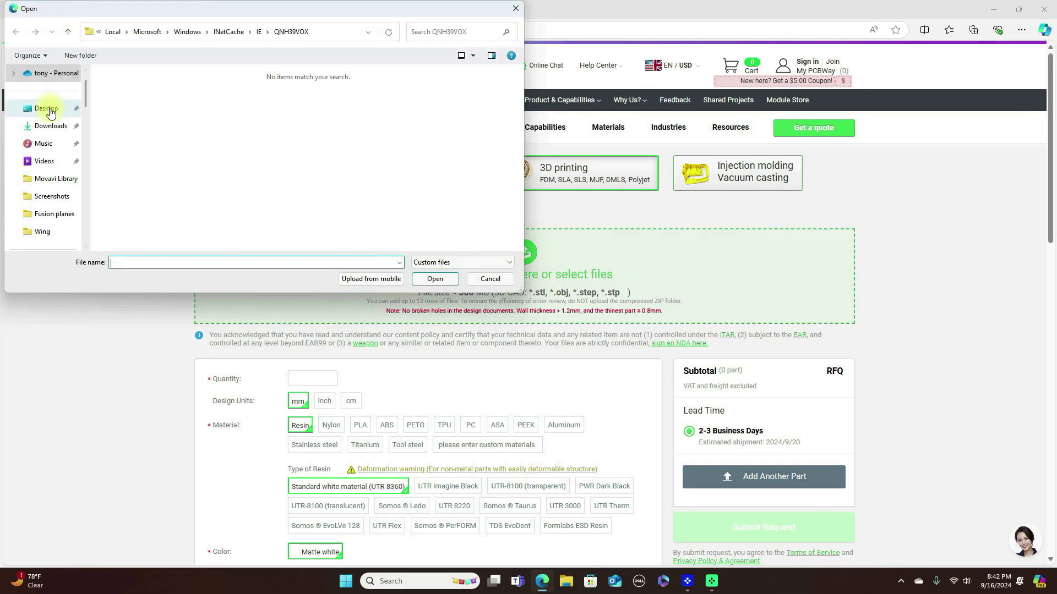
left_click(47, 108)
scroll(88, 137, "down", 3)
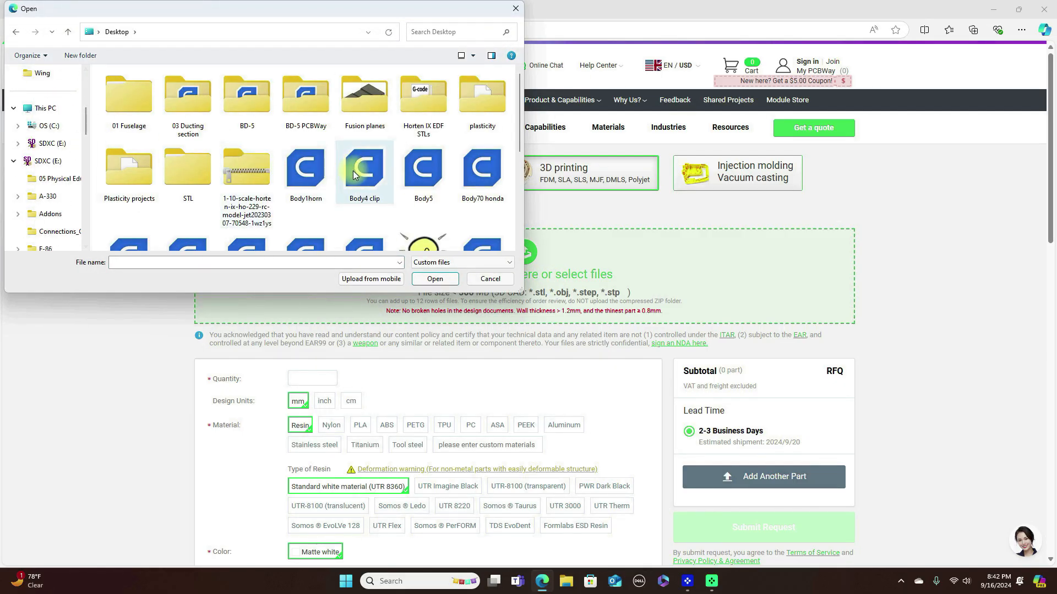
left_click_drag(357, 175, 585, 321)
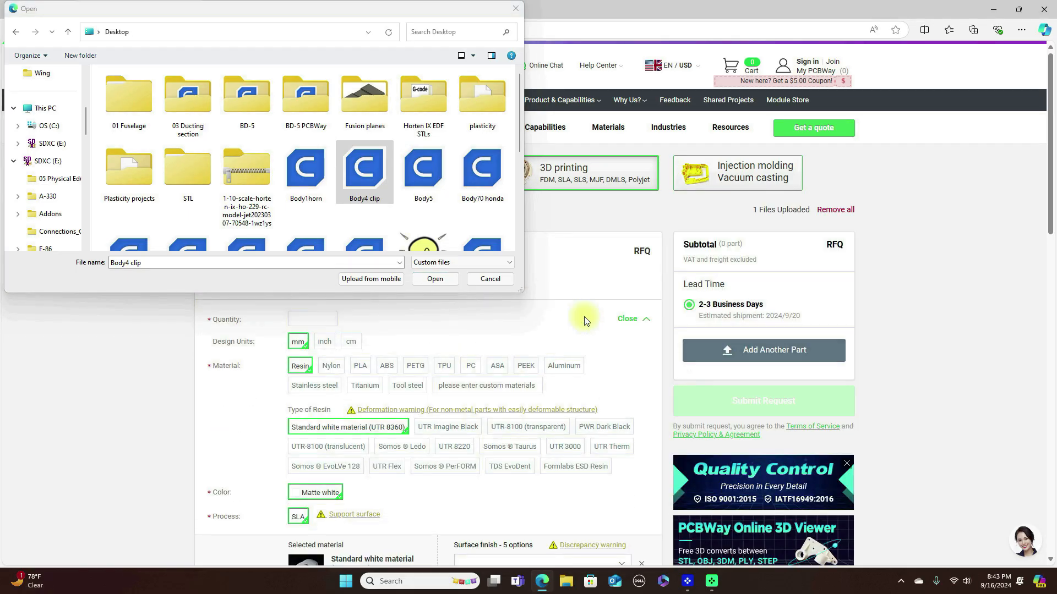
left_click(515, 8)
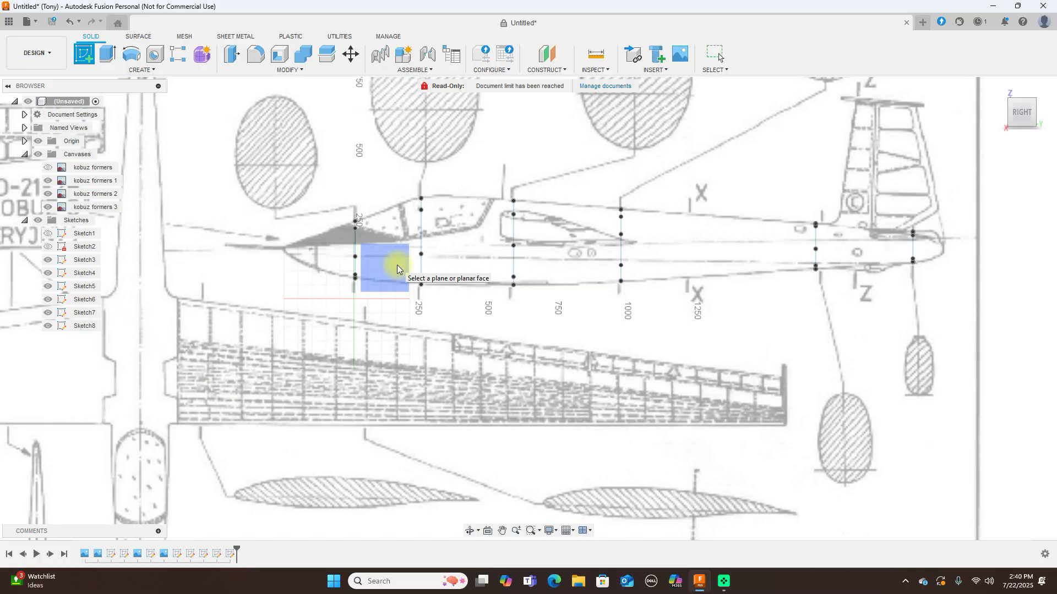
- Back in Fusion, place the new sketch on the side-view plane through the fuselage and hide all canvases
scroll(592, 196, "up", 5)
scroll(658, 183, "up", 3)
mouse_move(746, 178)
middle_mouse_down()
mouse_move(617, 167)
mouse_move(589, 146)
middle_mouse_up()
scroll(633, 157, "down", 2)
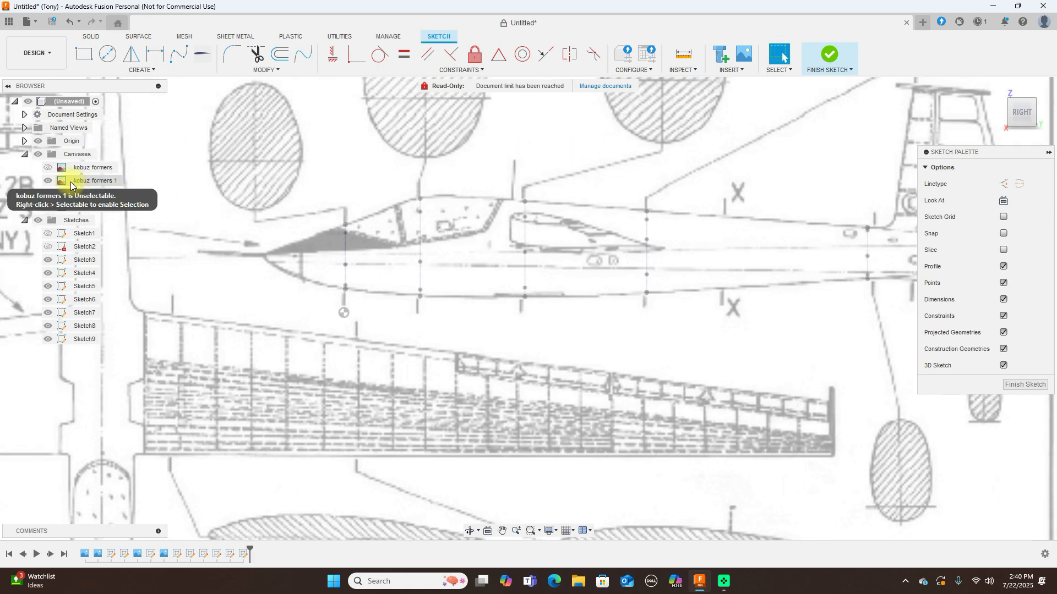
left_click(38, 154)
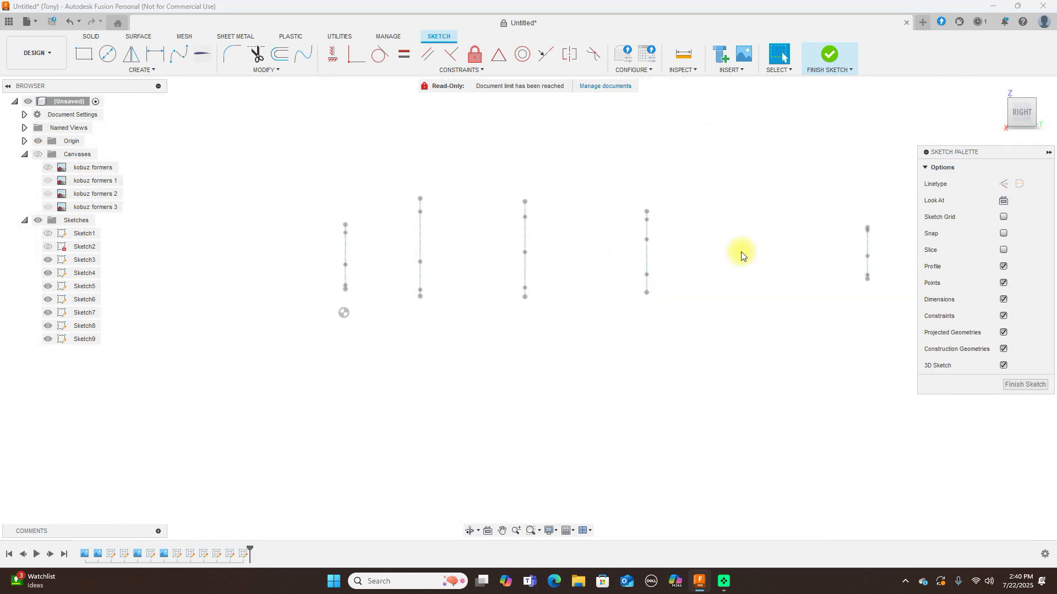
- In an angled view, start a projection and pick the upper centreline endpoints of the first four formers from the origin
left_click(1009, 120)
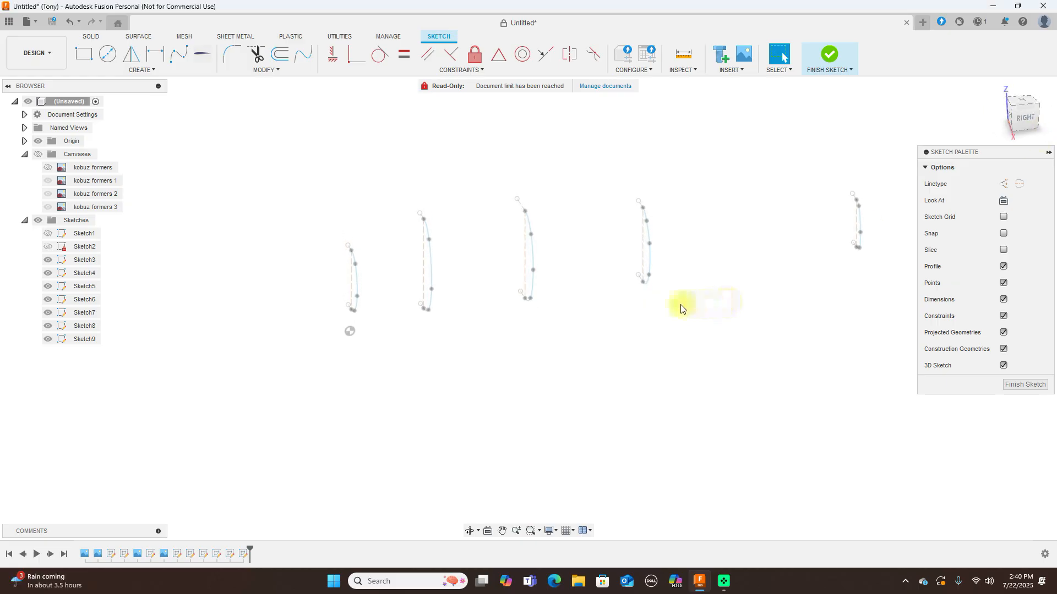
key("p")
scroll(695, 323, "down", 3)
middle_click_drag(746, 323, 645, 353)
scroll(647, 353, "down", 1)
scroll(327, 305, "up", 2)
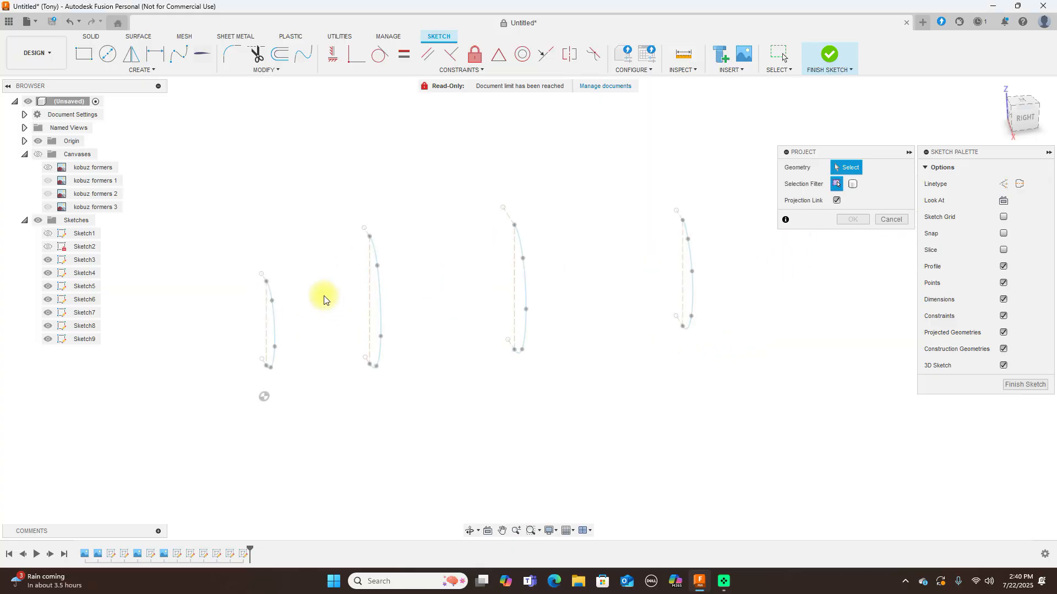
left_click(267, 282)
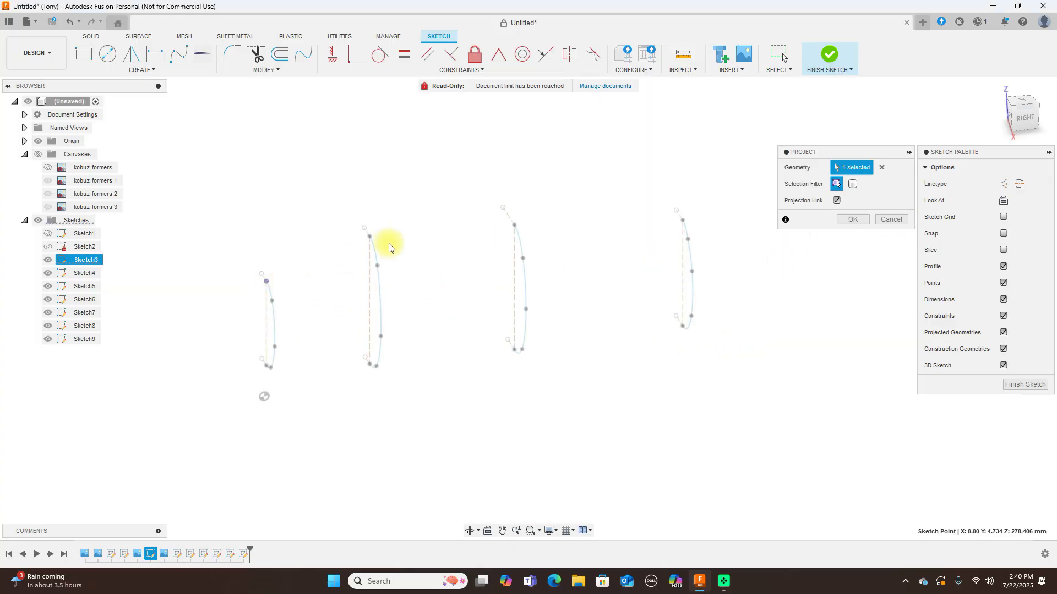
left_click(370, 237)
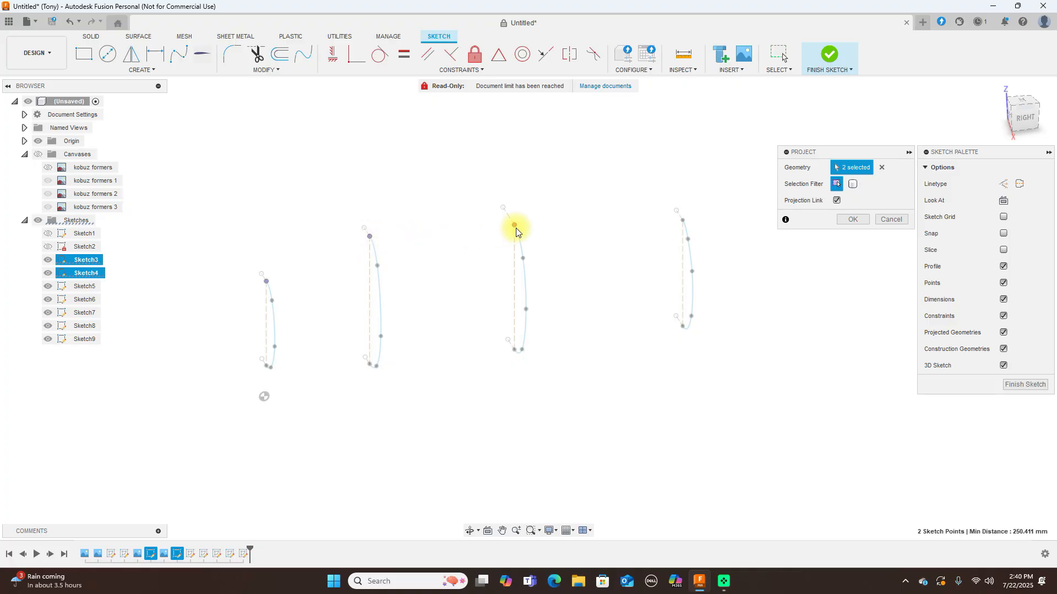
left_click(515, 225)
left_click(682, 221)
- Add the fifth former's upper centreline endpoint and both endpoints of the last former to the projection
scroll(720, 270, "down", 1)
middle_click_drag(719, 298, 638, 323)
scroll(826, 268, "up", 5)
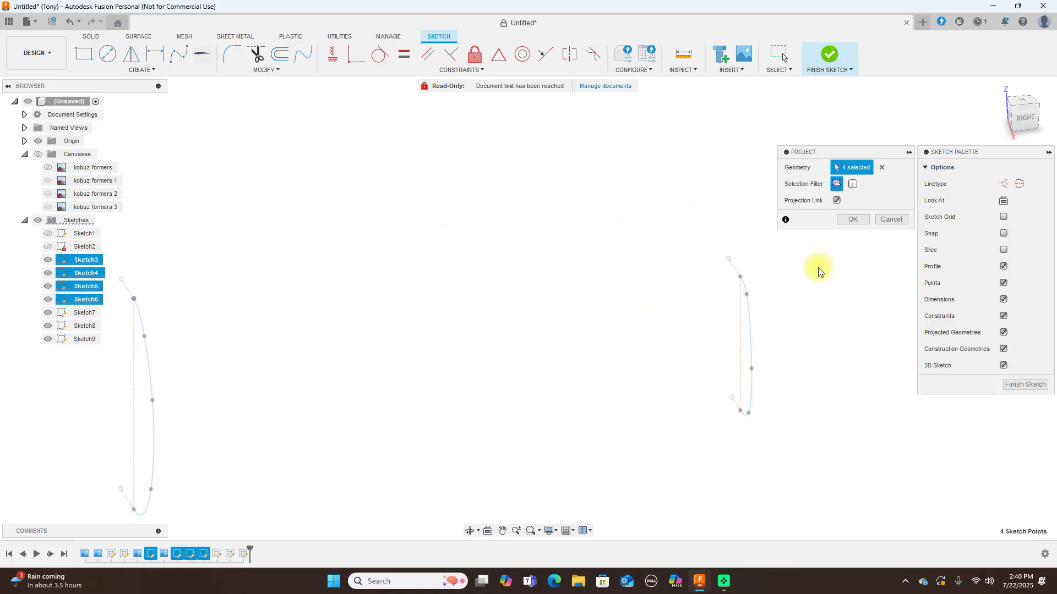
left_click(741, 277)
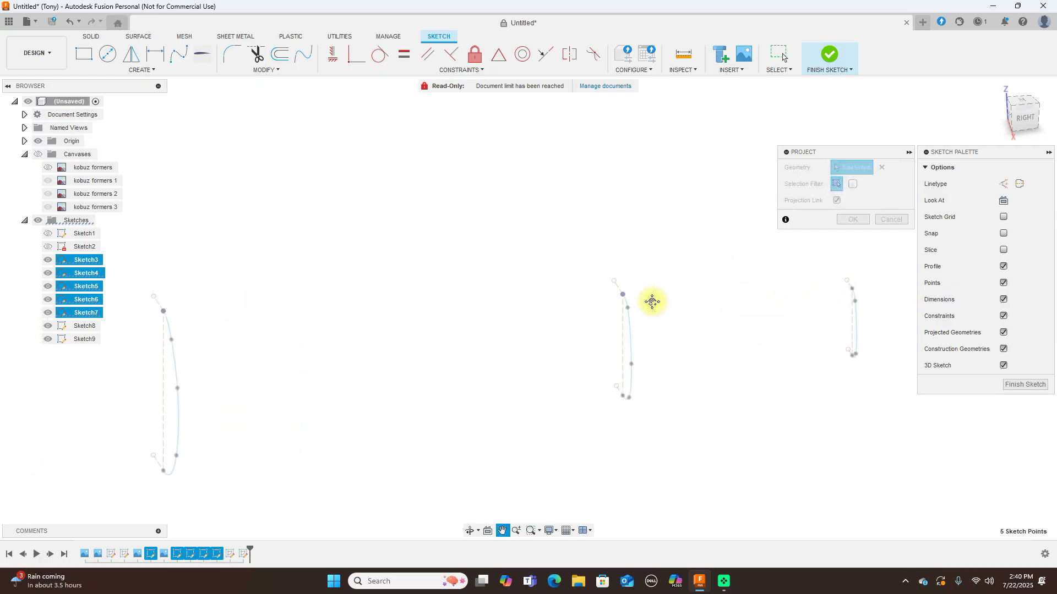
scroll(852, 275, "up", 2)
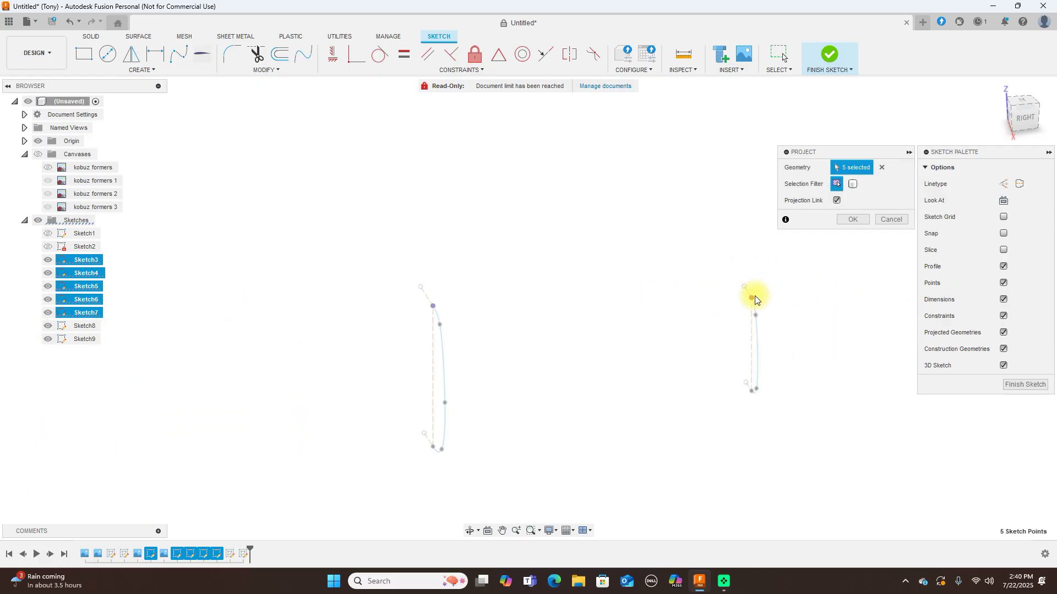
left_click(752, 389)
scroll(748, 392, "up", 2)
left_click(745, 393)
scroll(577, 396, "down", 3)
middle_click_drag(575, 393, 787, 300)
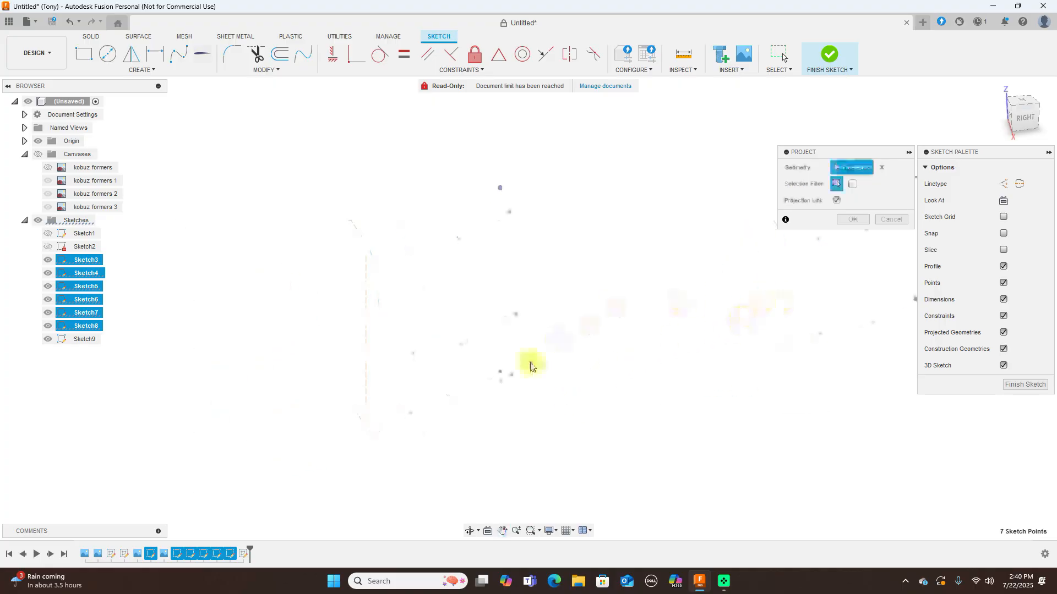
- Add the lower centreline endpoints of the fifth and fourth formers to the projection
left_click(500, 372)
middle_click_drag(420, 398, 784, 361)
scroll(565, 432, "down", 3)
middle_click_drag(473, 422, 765, 342)
scroll(628, 372, "up", 3)
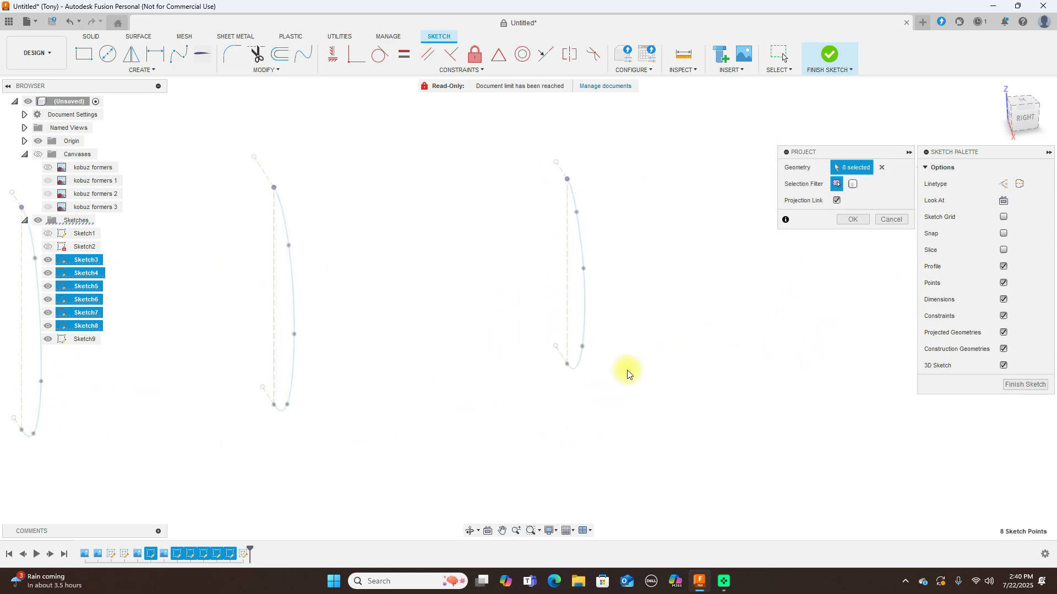
left_click(559, 365)
- Add the lower centreline endpoints of the third, second and first formers, and complete the projection with linking on
middle_click_drag(298, 434, 667, 411)
scroll(667, 411, "up", 1)
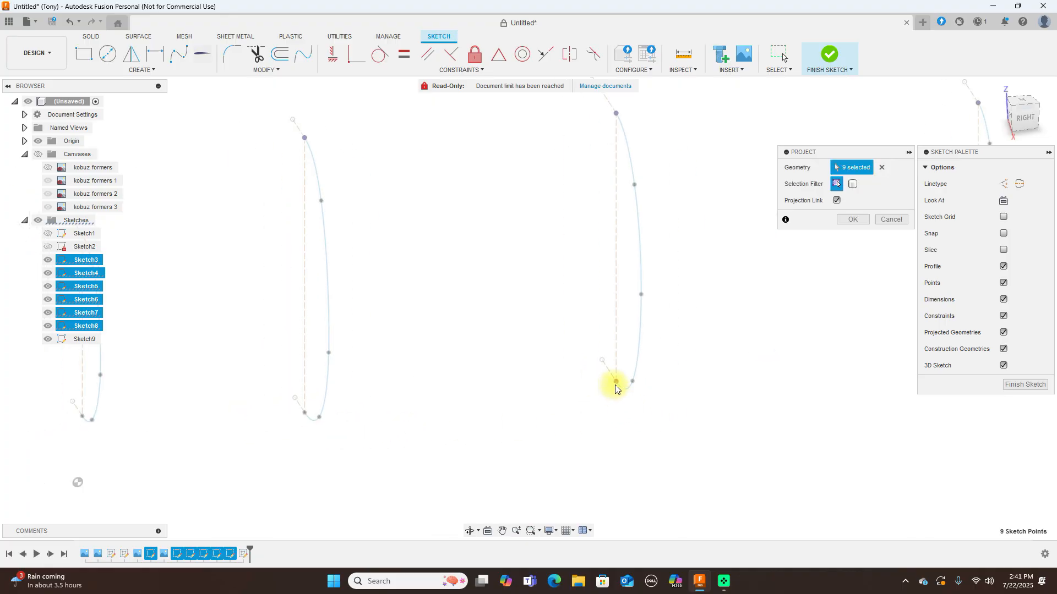
left_click(615, 385)
scroll(424, 455, "up", 2)
middle_click_drag(423, 455, 551, 451)
left_click(660, 379)
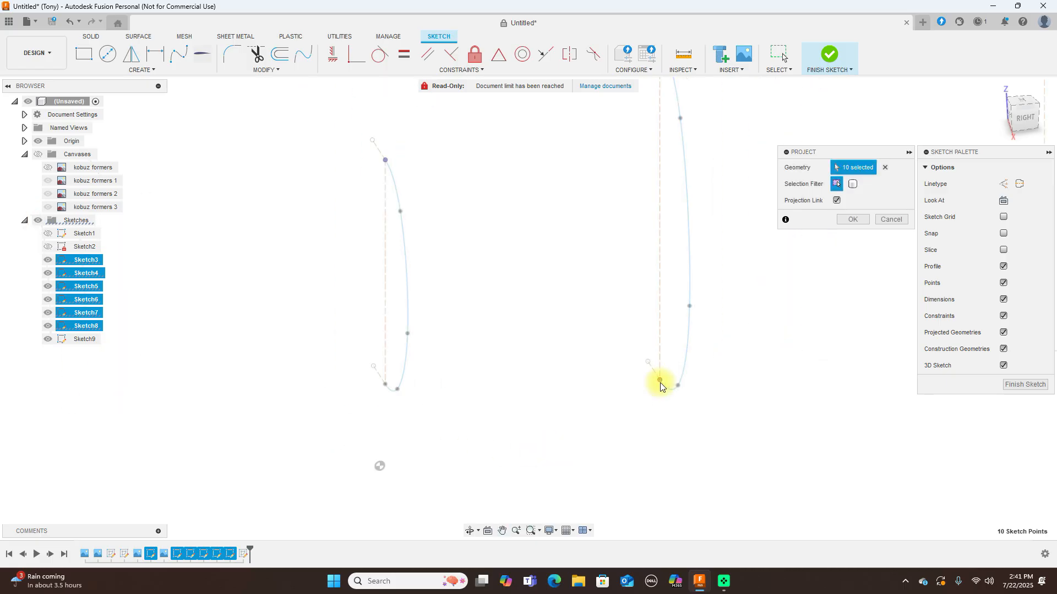
left_click(385, 384)
scroll(573, 400, "down", 3)
scroll(798, 358, "down", 2)
middle_click_drag(846, 419, 780, 418)
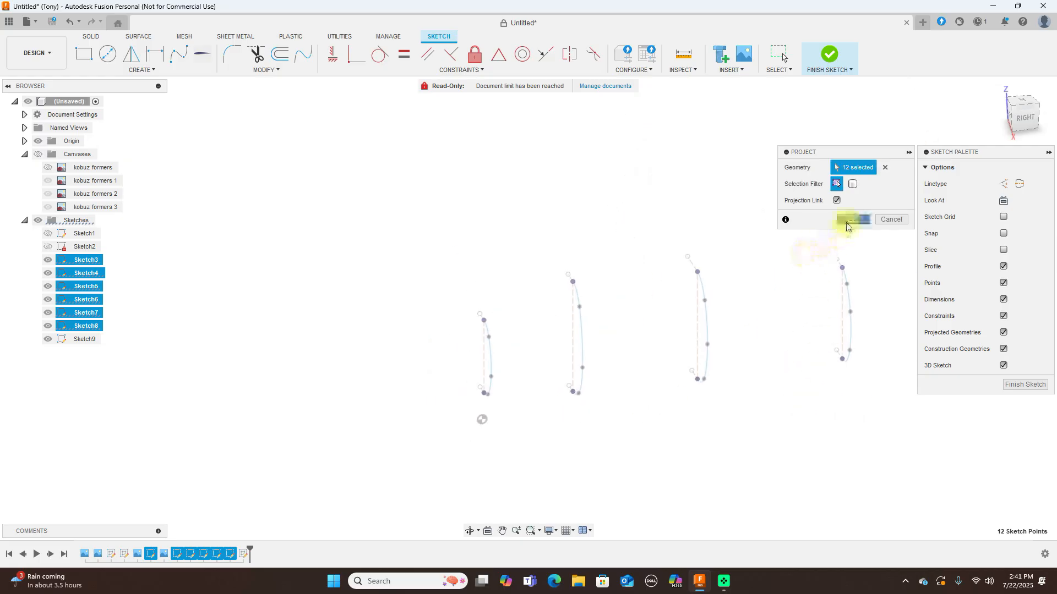
left_click(851, 219)
left_click(899, 277)
- From the right side view, begin a fit point spline through the upper projected points of the first three formers, adding an intermediate point between each pair
left_click(1025, 117)
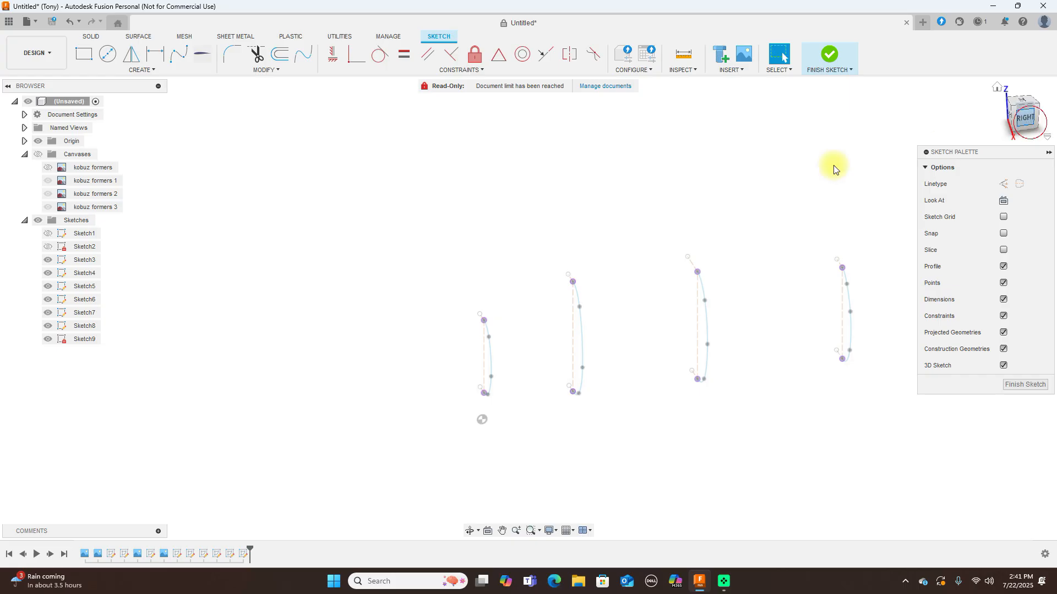
middle_click_drag(767, 159, 515, 151)
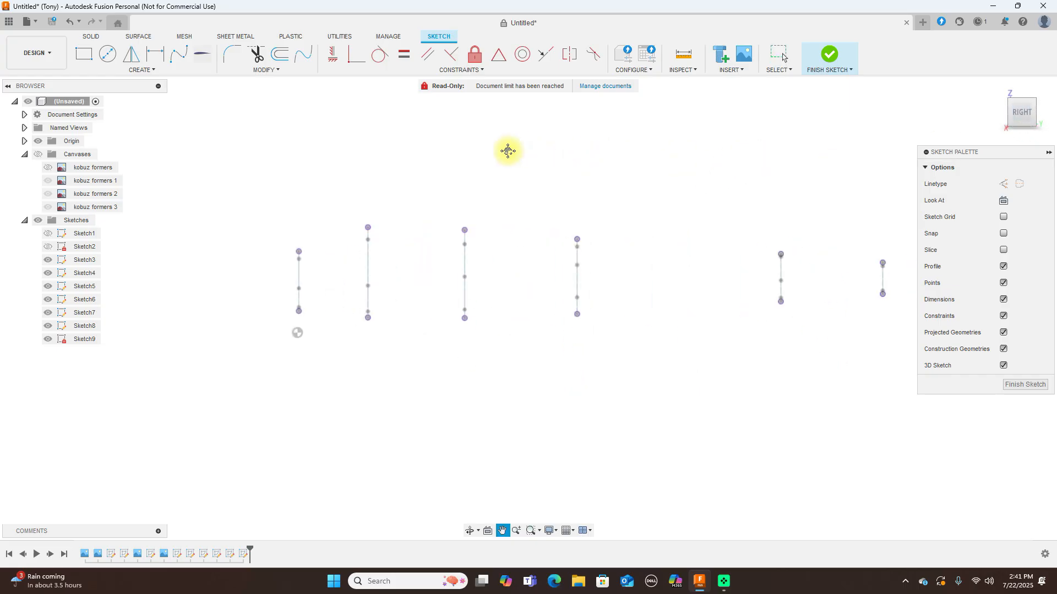
left_click(179, 53)
scroll(391, 201, "up", 3)
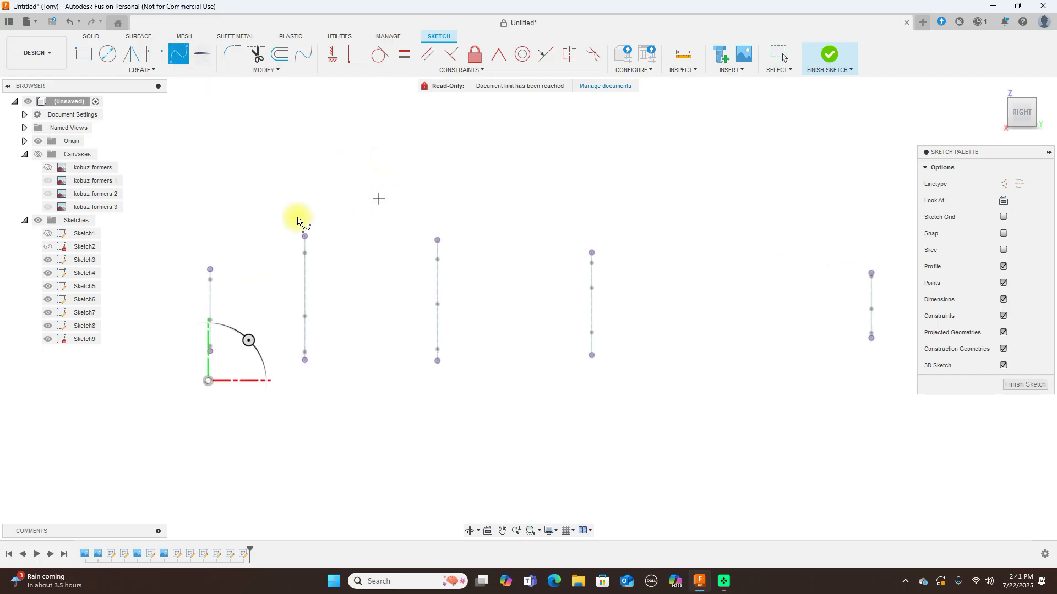
left_click(210, 271)
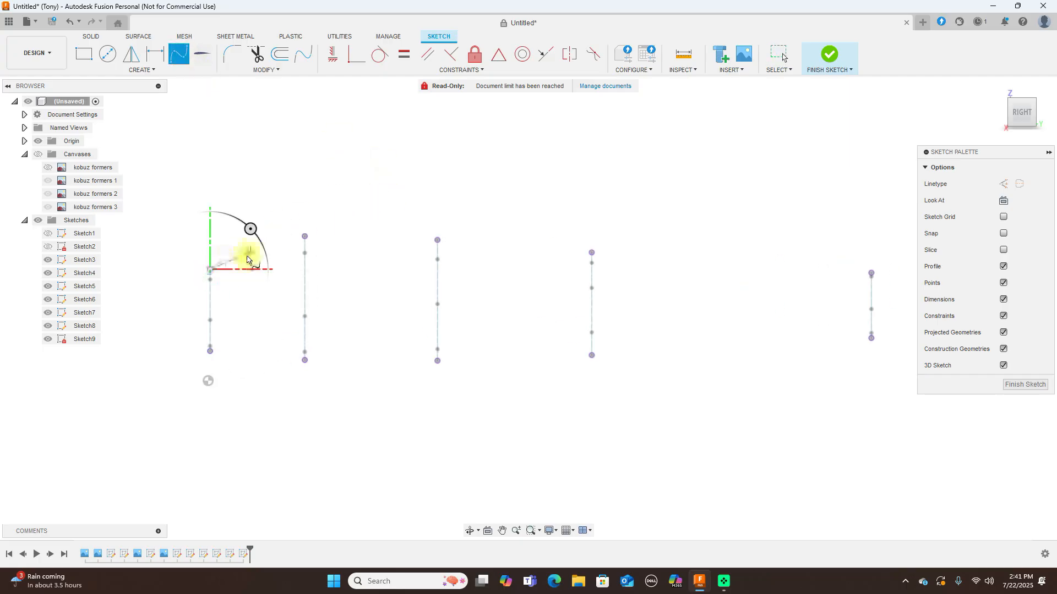
left_click(237, 257)
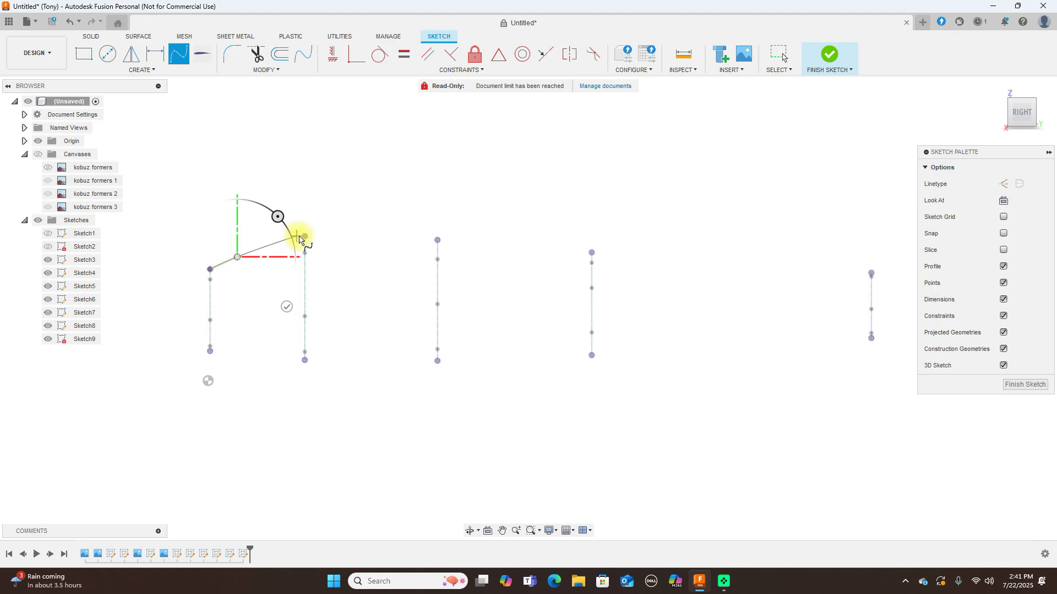
left_click(305, 237)
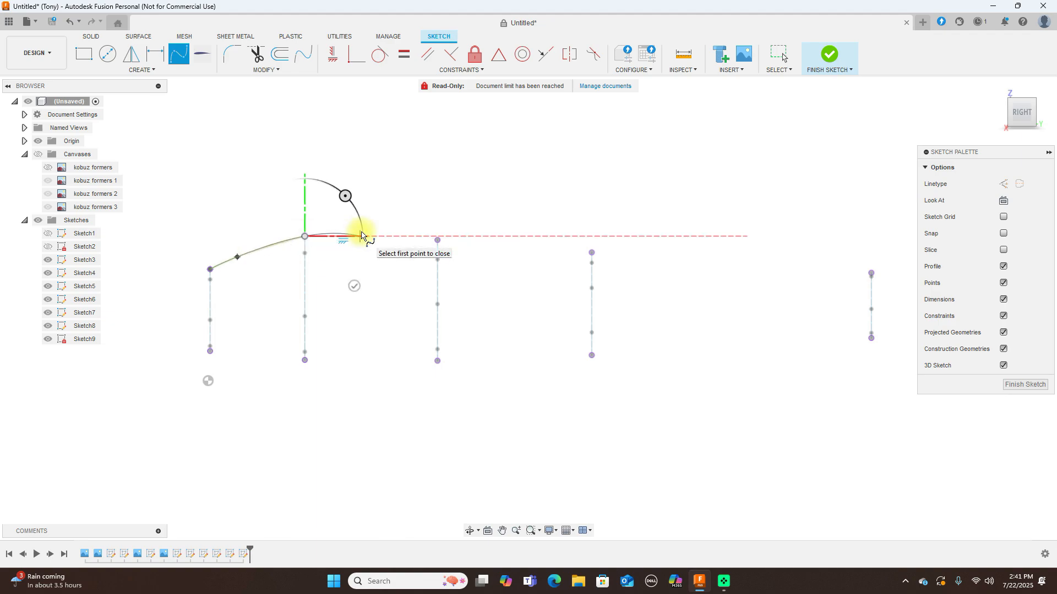
left_click(368, 236)
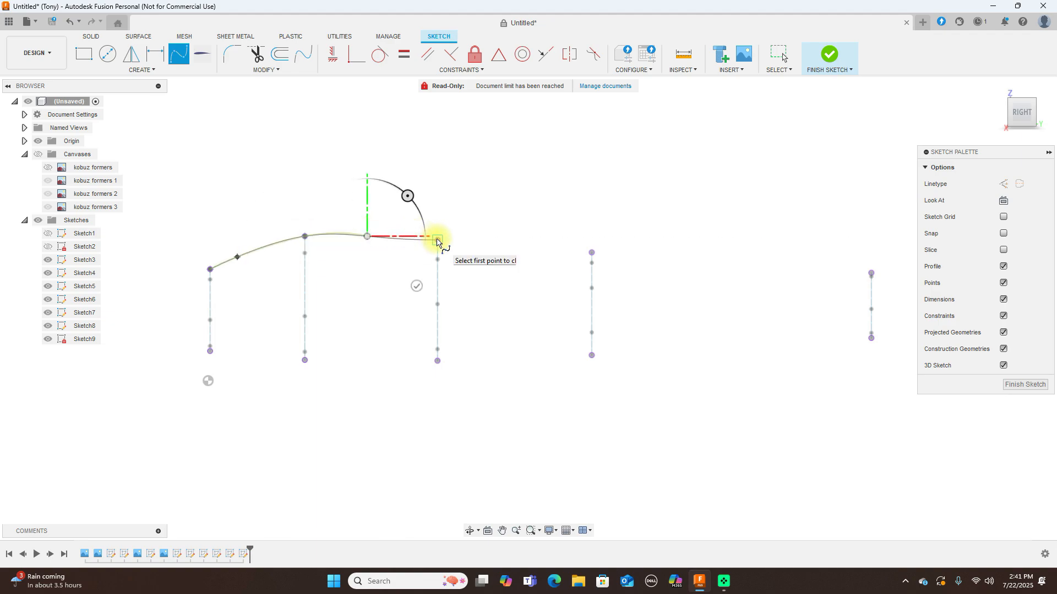
left_click(437, 240)
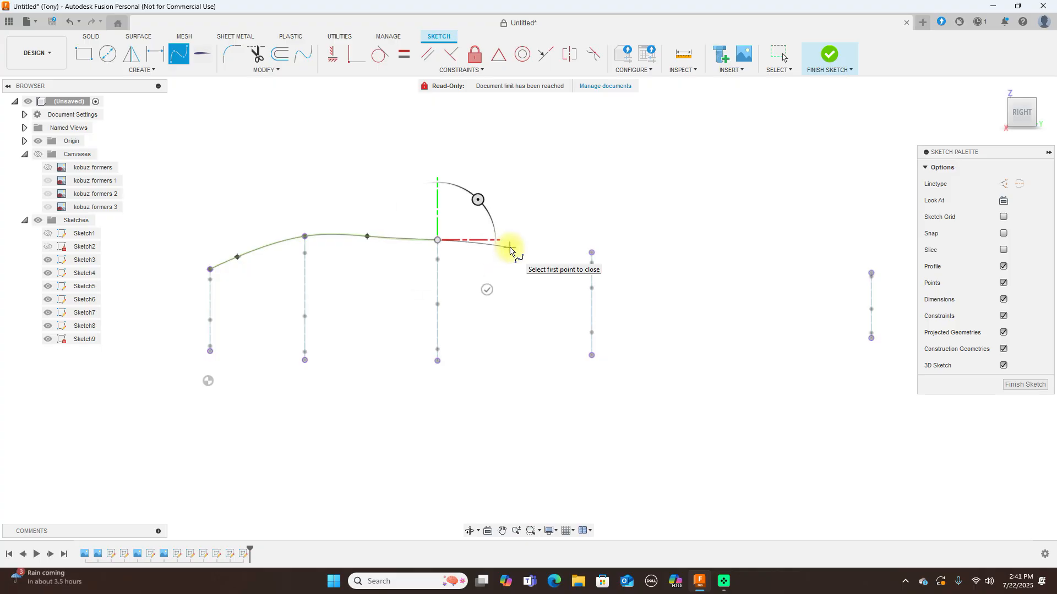
- Continue the upper spline through the top points of the last three formers with intermediate points between them, and end it at the last former
left_click(511, 248)
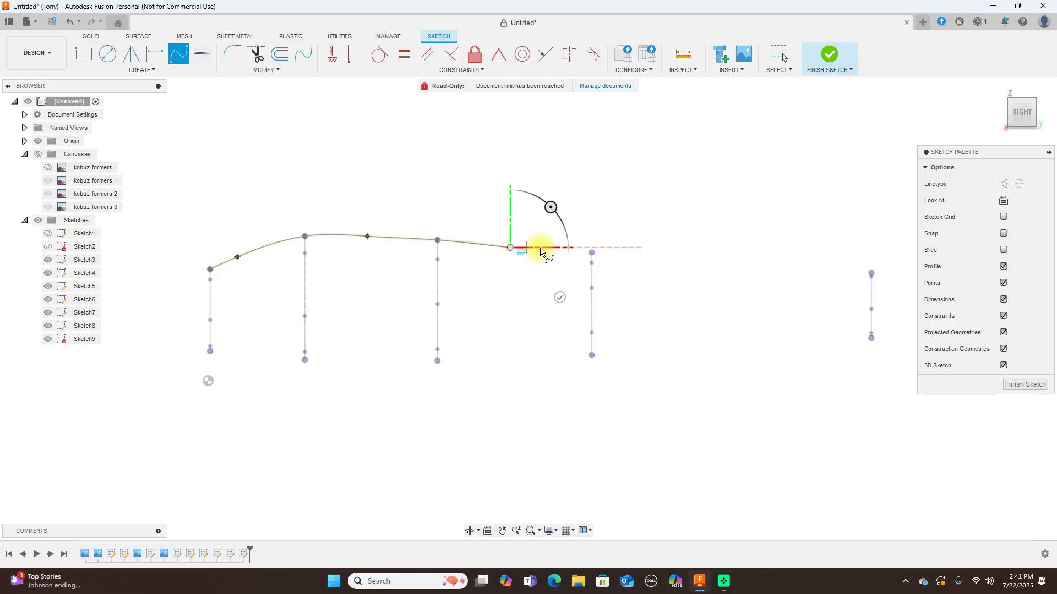
left_click(591, 253)
scroll(661, 259, "down", 2)
middle_click_drag(692, 267, 625, 267)
left_click(640, 260)
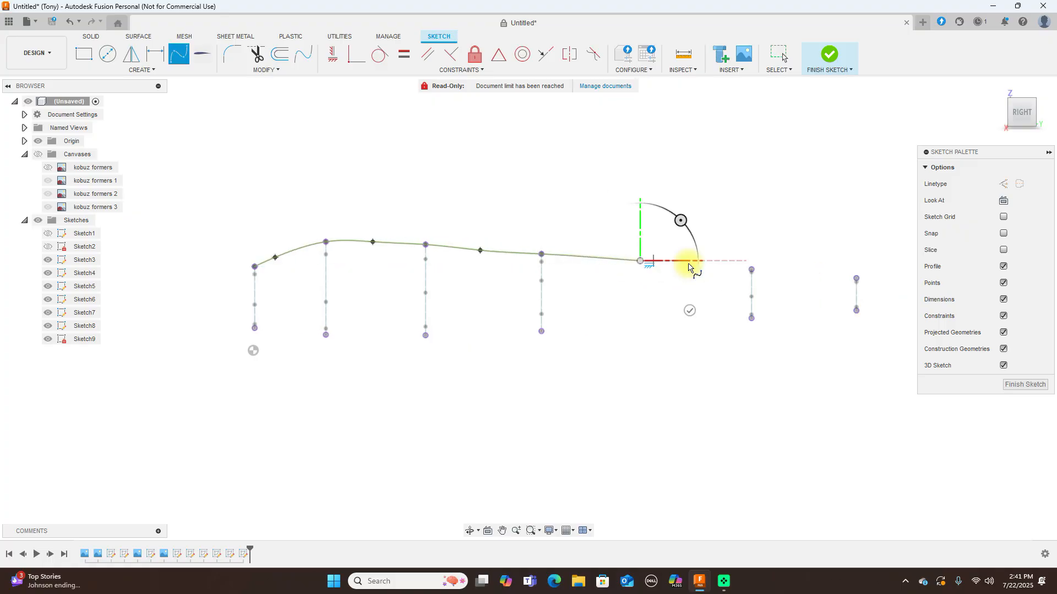
left_click(751, 270)
scroll(773, 275, "up", 2)
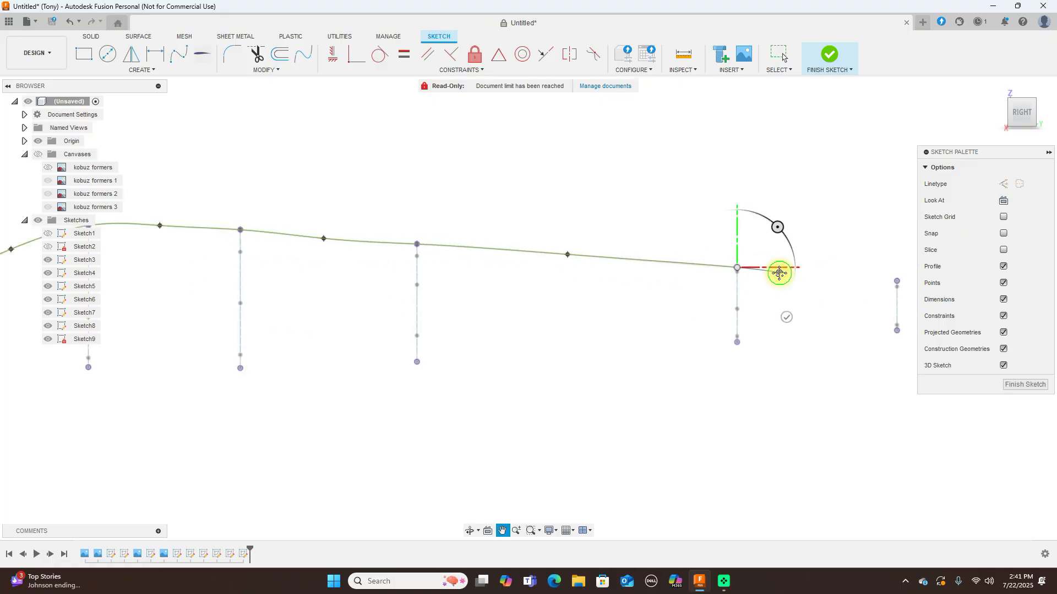
middle_click_drag(778, 273, 679, 265)
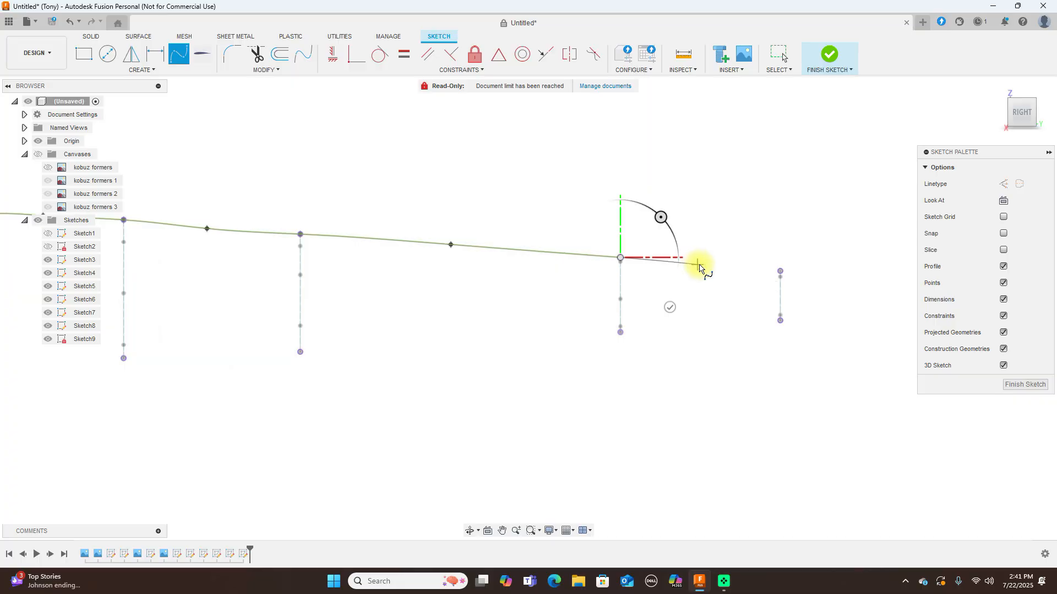
left_click(699, 267)
left_click(781, 272)
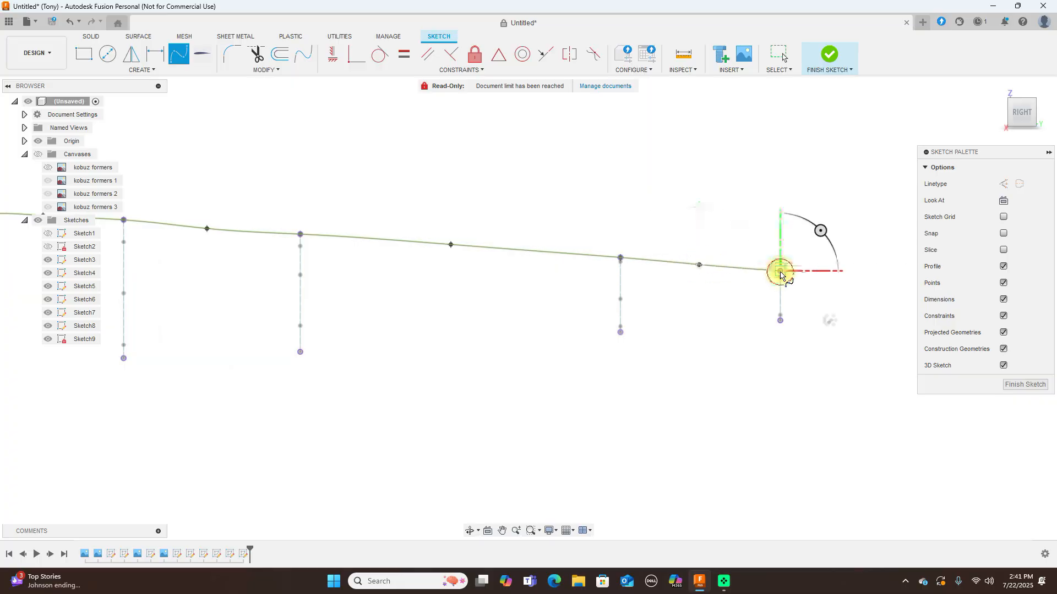
right_click(780, 275)
left_click(812, 275)
left_click(825, 295)
- Adjust the upper spline's intermediate fit point between the third and fourth formers
scroll(828, 310, "down", 2)
scroll(609, 228, "down", 3)
middle_click_drag(609, 193, 676, 167)
scroll(531, 247, "up", 2)
left_click_drag(531, 214, 535, 218)
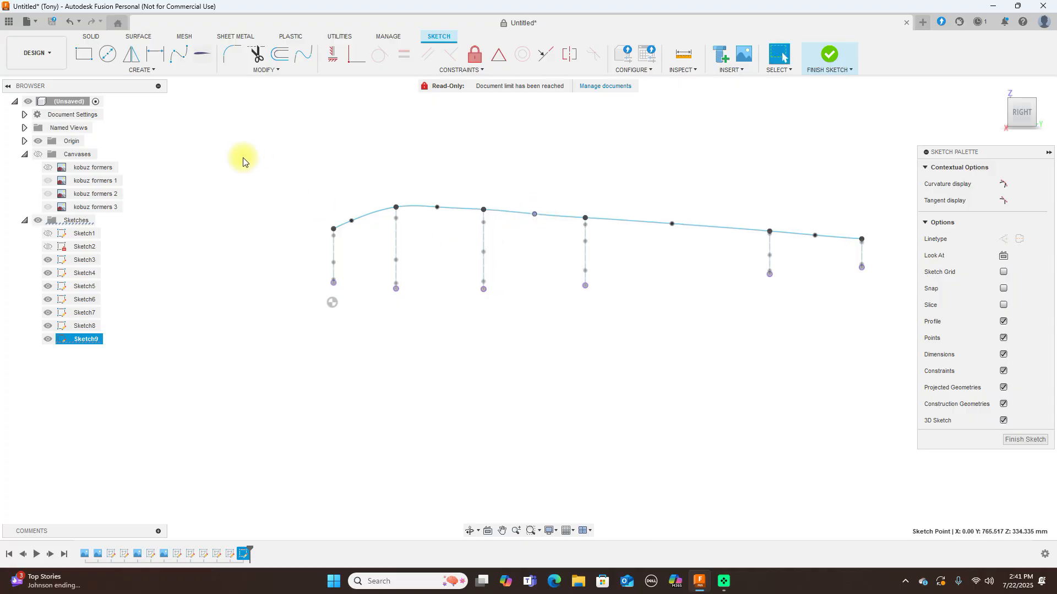
- Begin a second fit point spline through the lower projected points of the first three formers, with an intermediate point between each pair
left_click(179, 53)
scroll(329, 298, "up", 2)
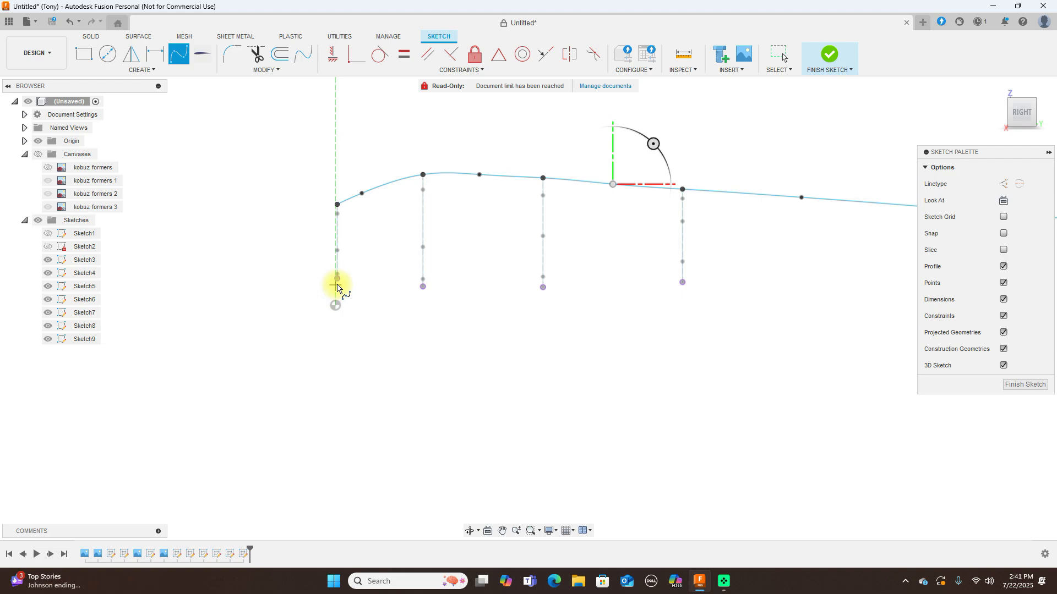
left_click(337, 279)
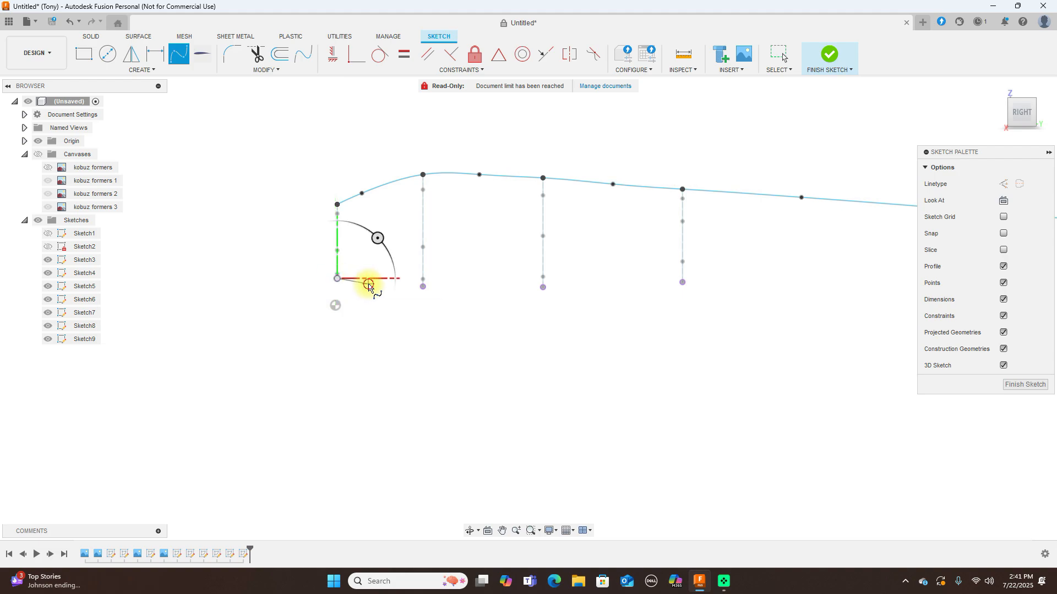
left_click(368, 284)
left_click(423, 286)
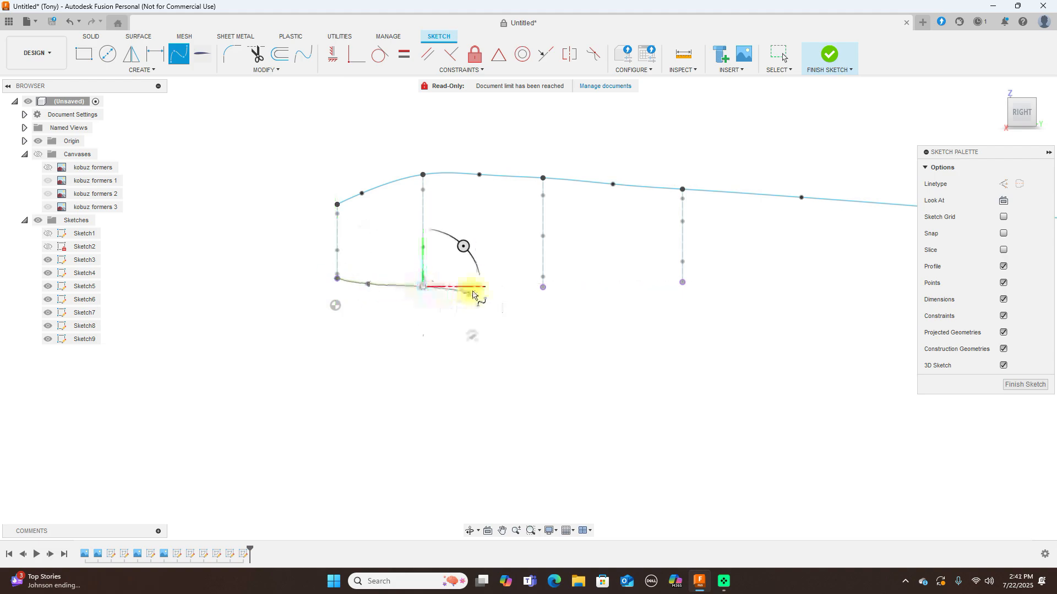
left_click(482, 286)
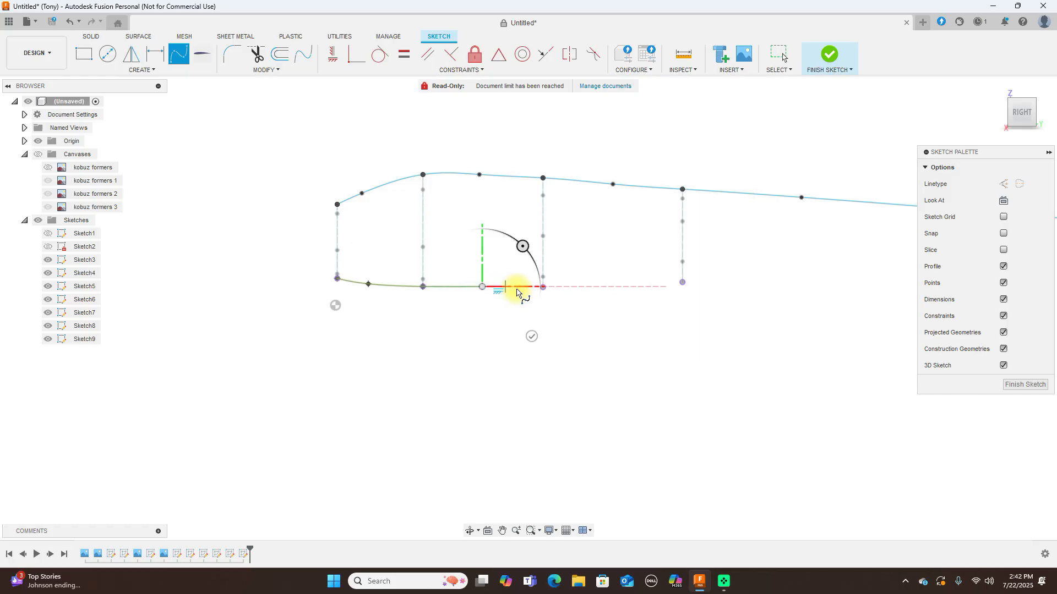
scroll(543, 291, "up", 3)
left_click(543, 286)
- Continue the lower spline through the bottom points of the last three formers with intermediate points between them, and end it at the last former
middle_click_drag(710, 287, 595, 298)
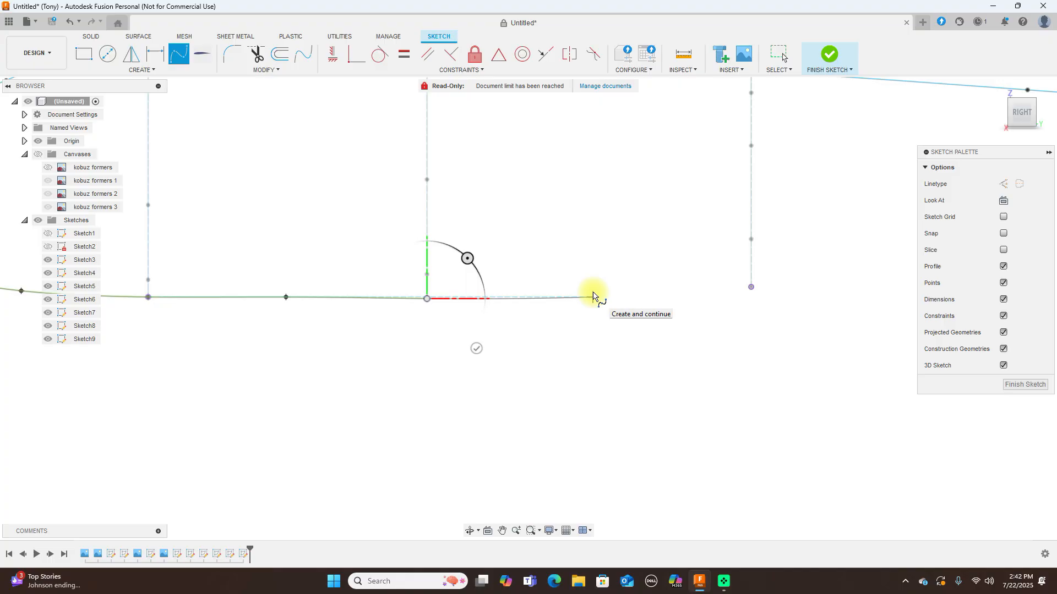
left_click(593, 297)
left_click(750, 289)
scroll(749, 290, "down", 3)
middle_click_drag(749, 291, 401, 282)
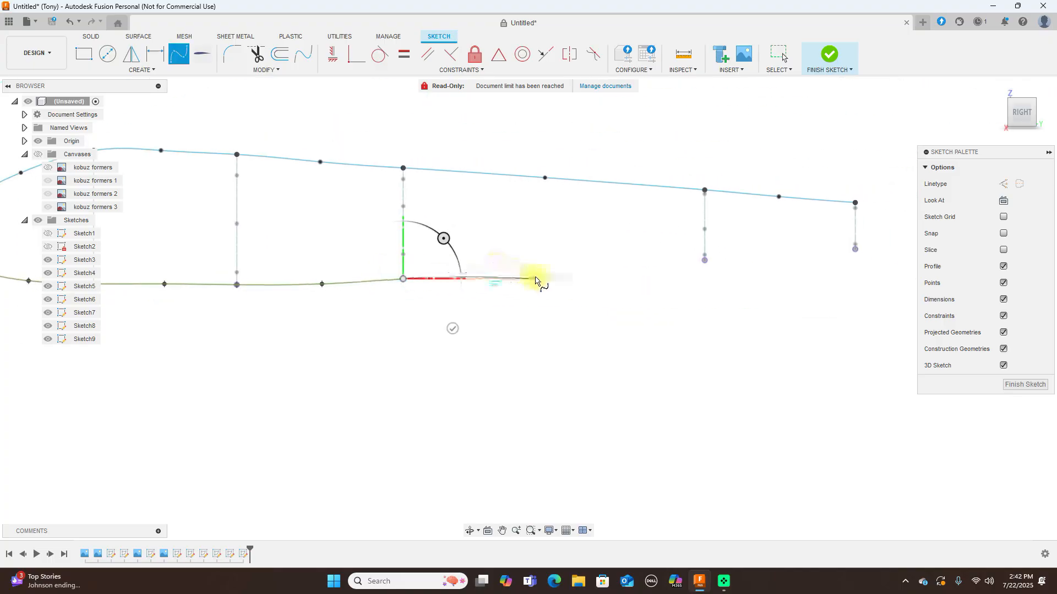
left_click(543, 275)
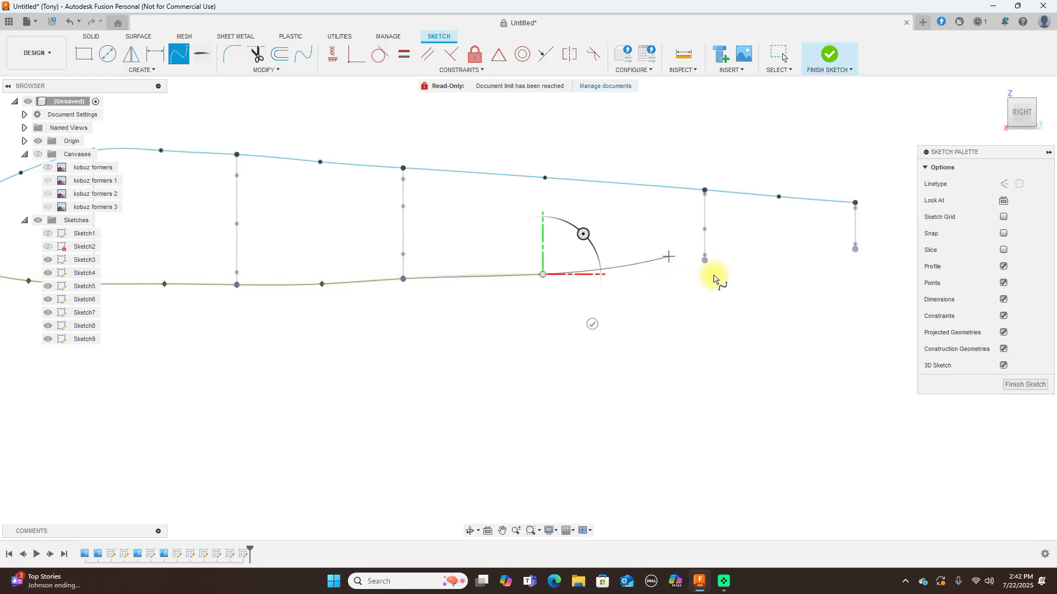
left_click(705, 260)
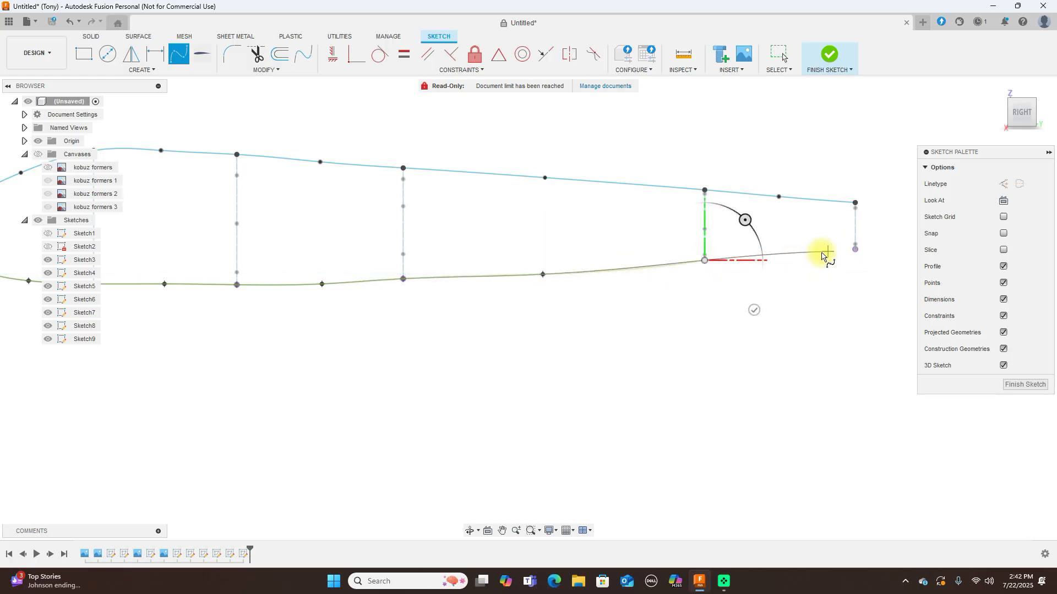
left_click(855, 249)
right_click(855, 252)
left_click(893, 252)
scroll(710, 326, "down", 4)
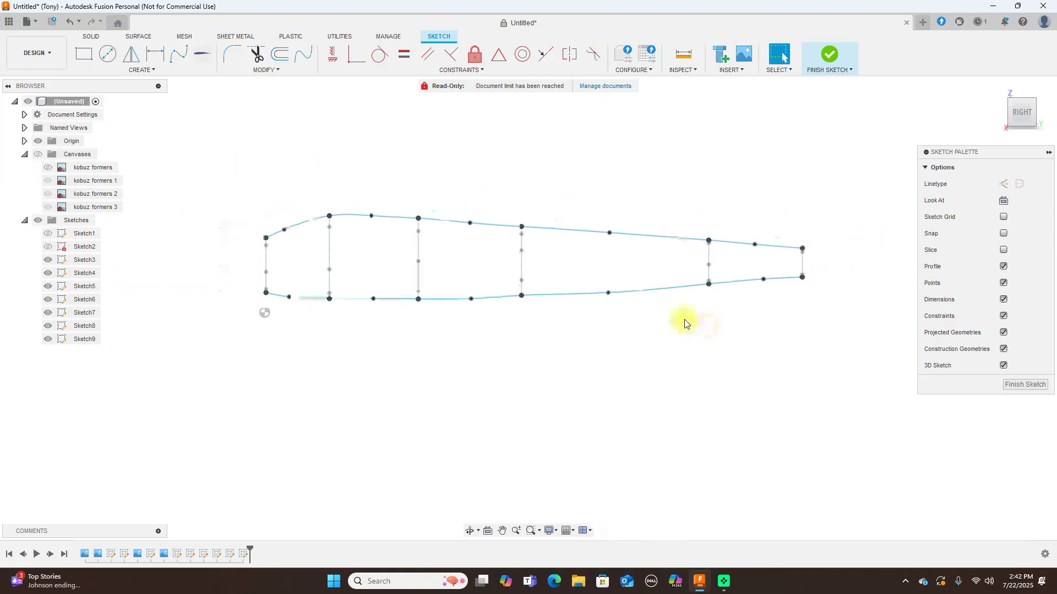
- Show the canvases and adjust the lower spline's intermediate points between the last three formers to follow the traced fuselage outline
left_click(39, 155)
scroll(398, 276, "up", 2)
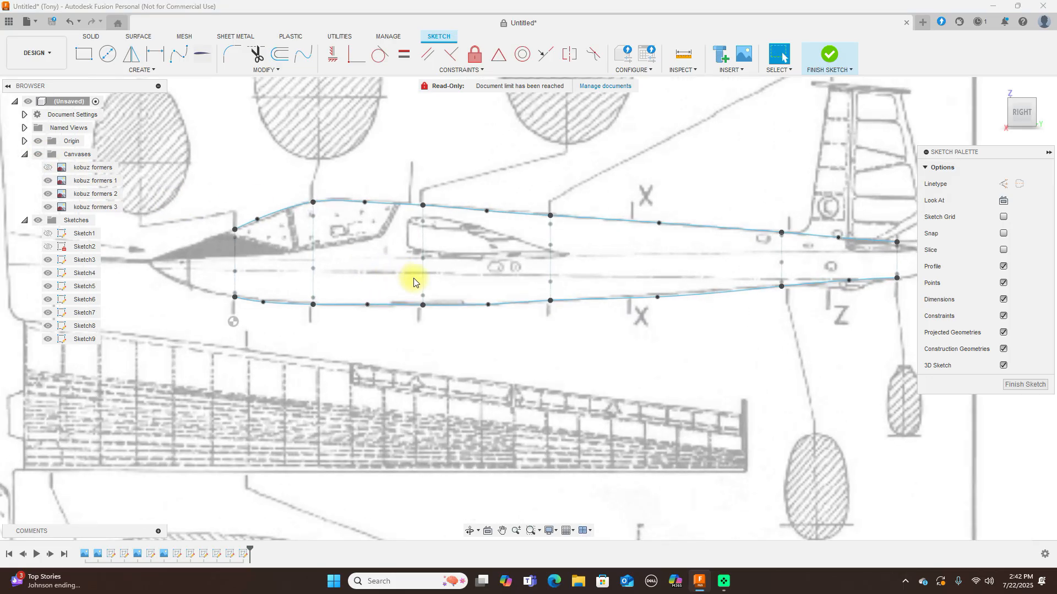
left_click(660, 296)
left_click_drag(659, 294, 660, 296)
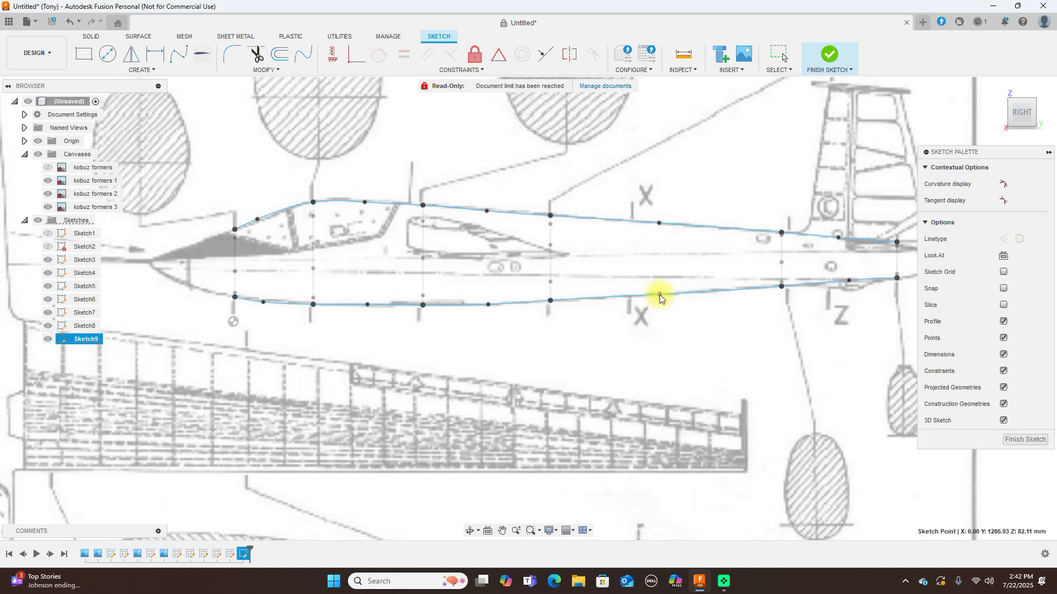
left_click_drag(848, 280, 851, 285)
left_click(850, 282)
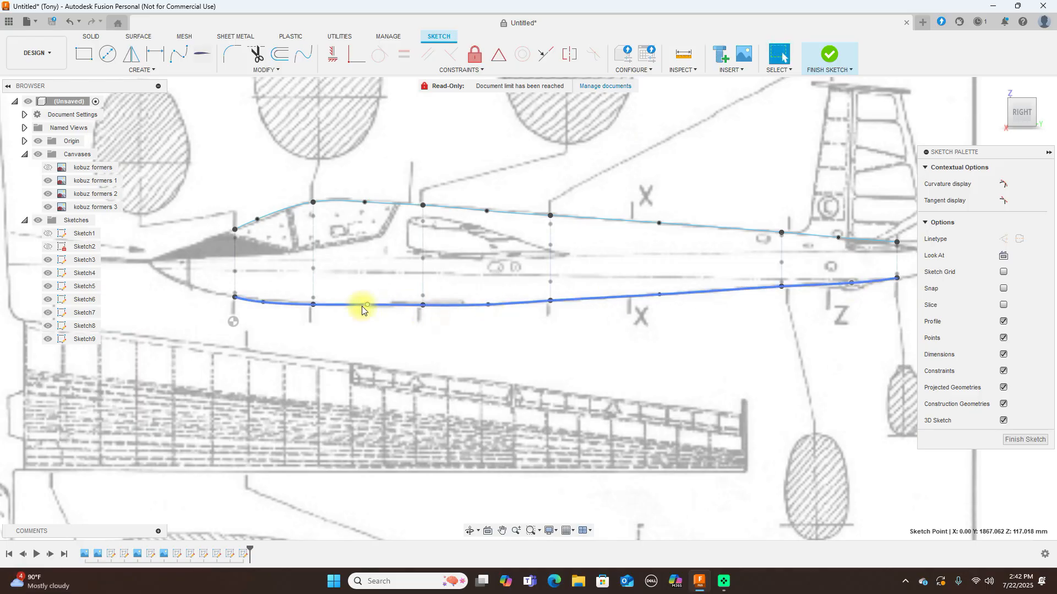
- Adjust the lower spline's intermediate points between the first four formers to match the fuselage outline, and hide the canvases
left_click_drag(265, 301, 263, 298)
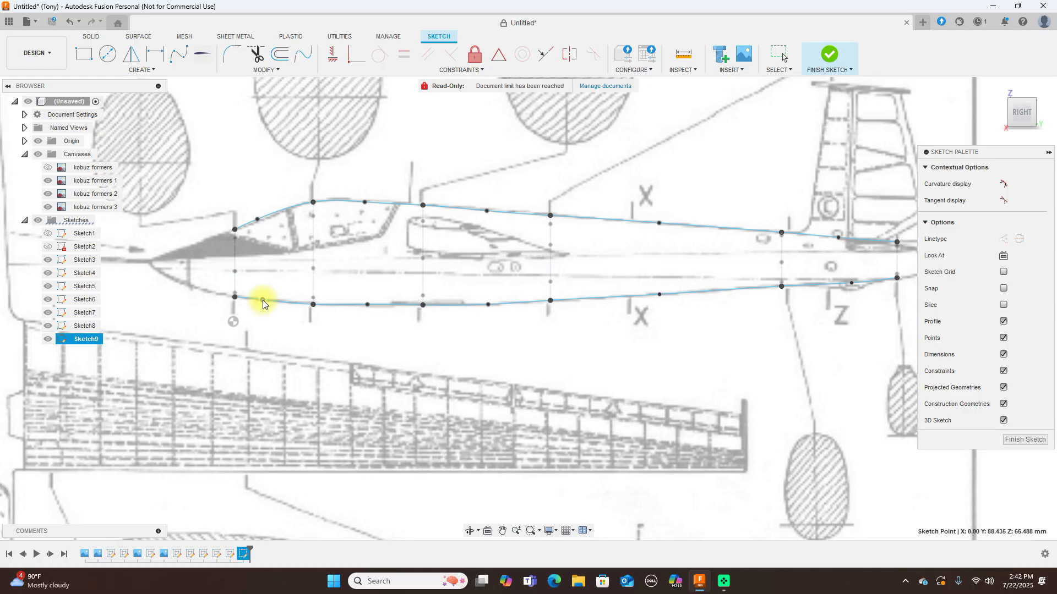
left_click(365, 307)
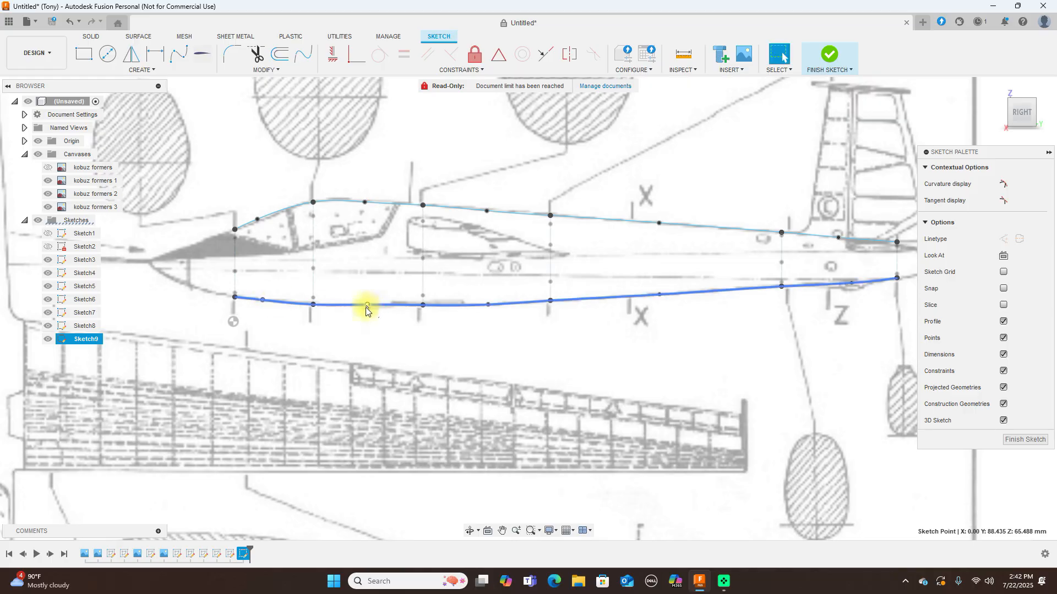
key("Escape")
left_click(489, 306)
left_click_drag(489, 306, 481, 306)
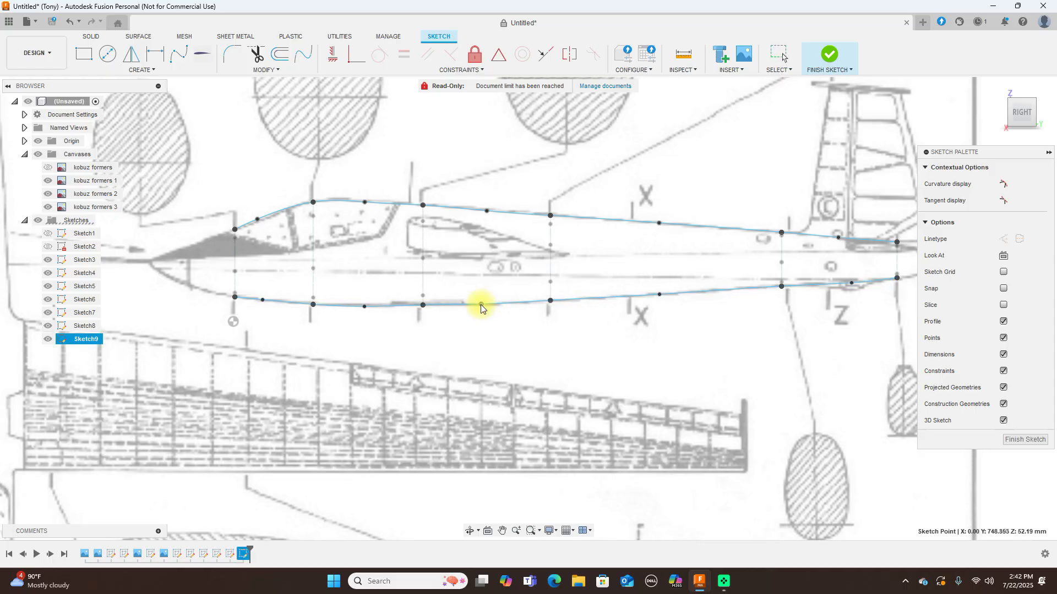
left_click(39, 156)
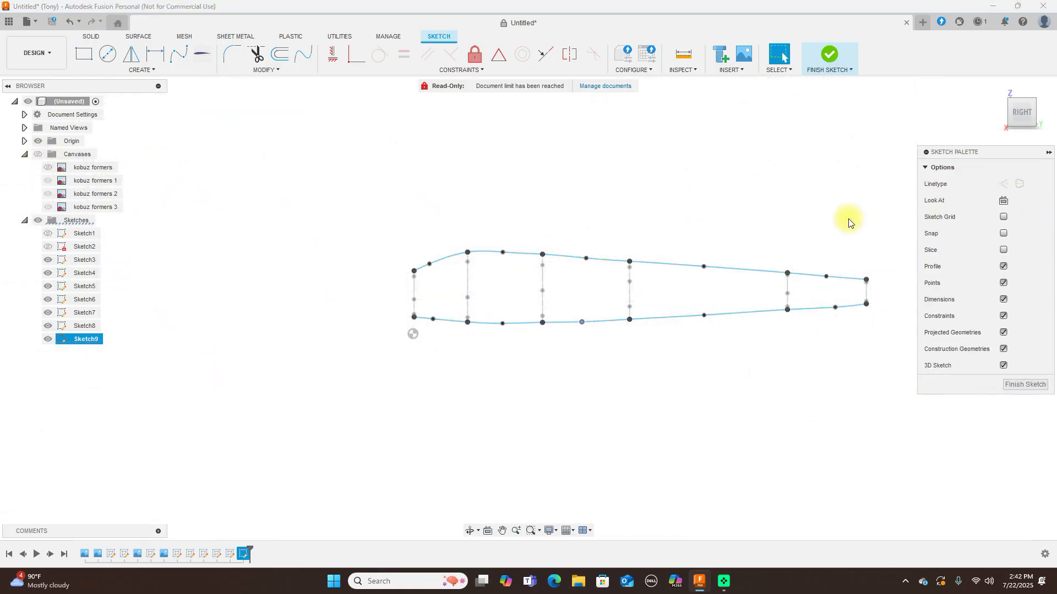
- Begin a 3D fit point spline along the fuselage side through the curves of the first three formers, with an intermediate point between each pair
mouse_move(1011, 112)
left_mouse_down()
mouse_move(1046, 115)
mouse_move(18, 113)
mouse_move(890, 165)
mouse_move(443, 170)
left_mouse_up()
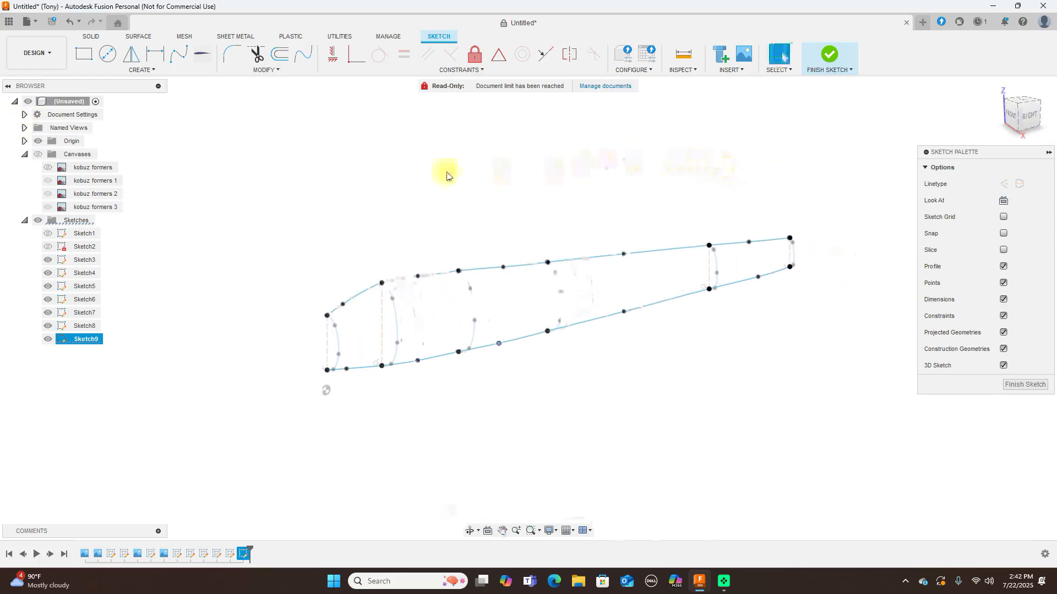
left_click(181, 55)
scroll(349, 189, "up", 3)
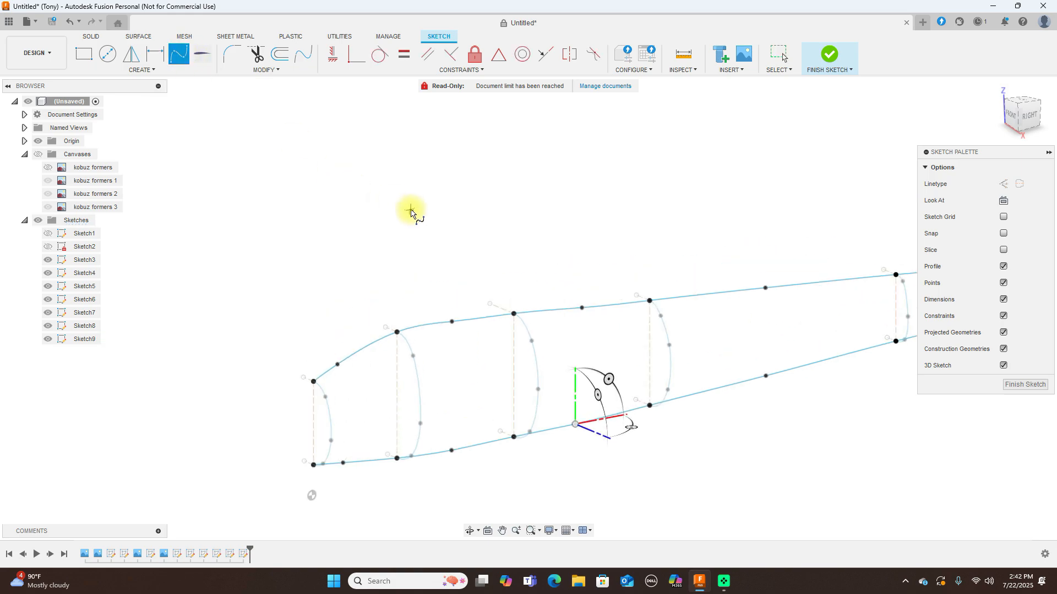
left_click(330, 433)
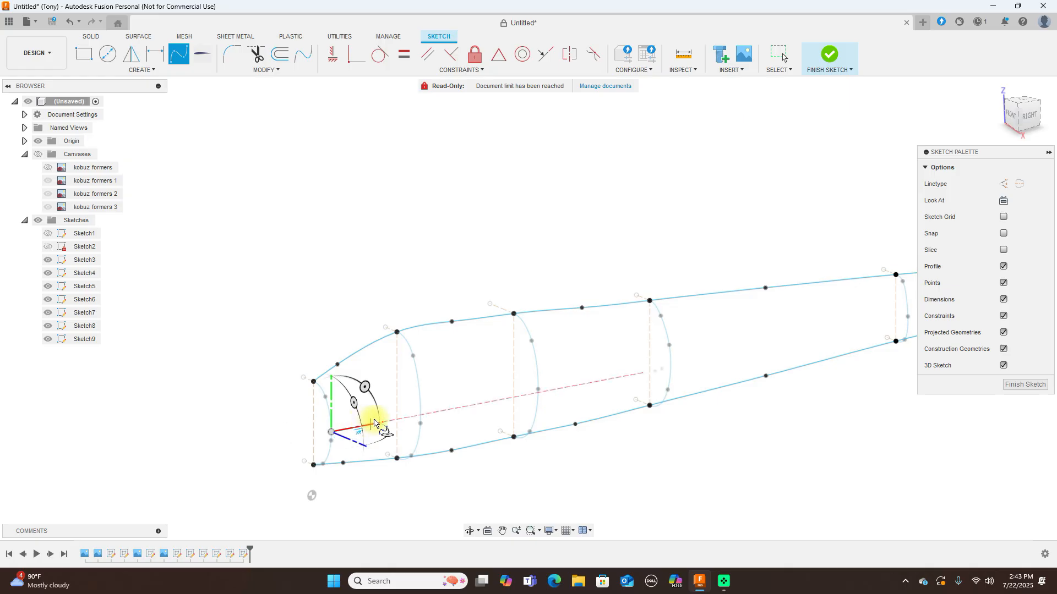
left_click_drag(374, 422, 435, 415)
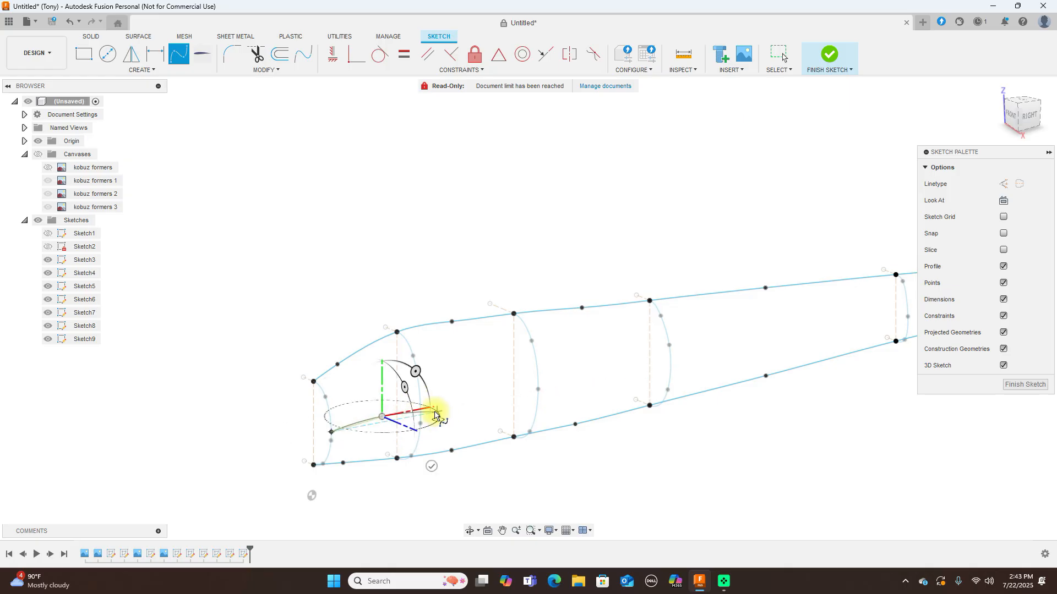
scroll(435, 415, "up", 3)
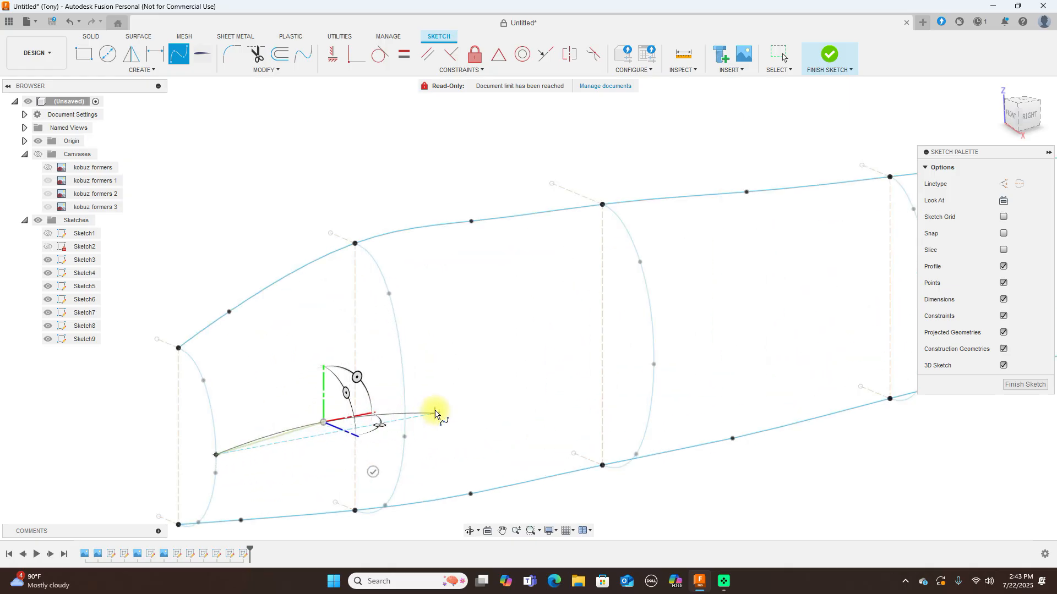
left_click(406, 402)
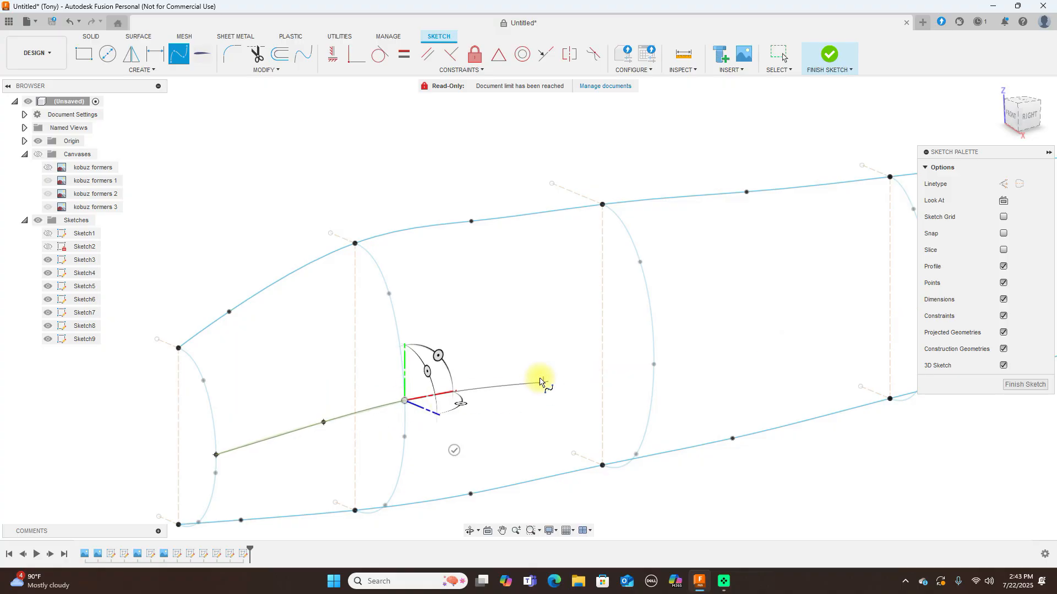
left_click(540, 378)
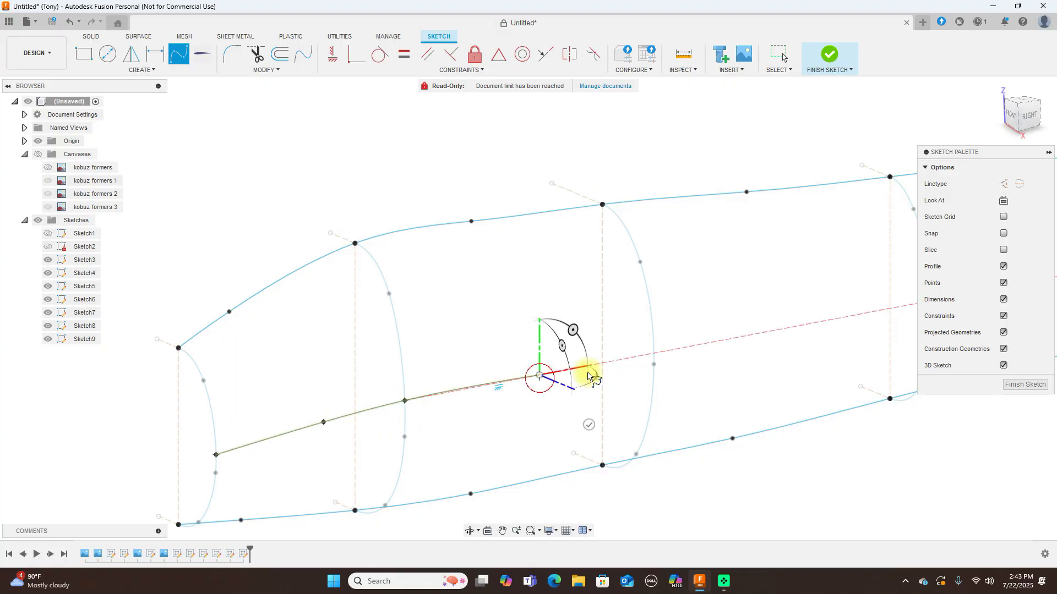
left_click(654, 346)
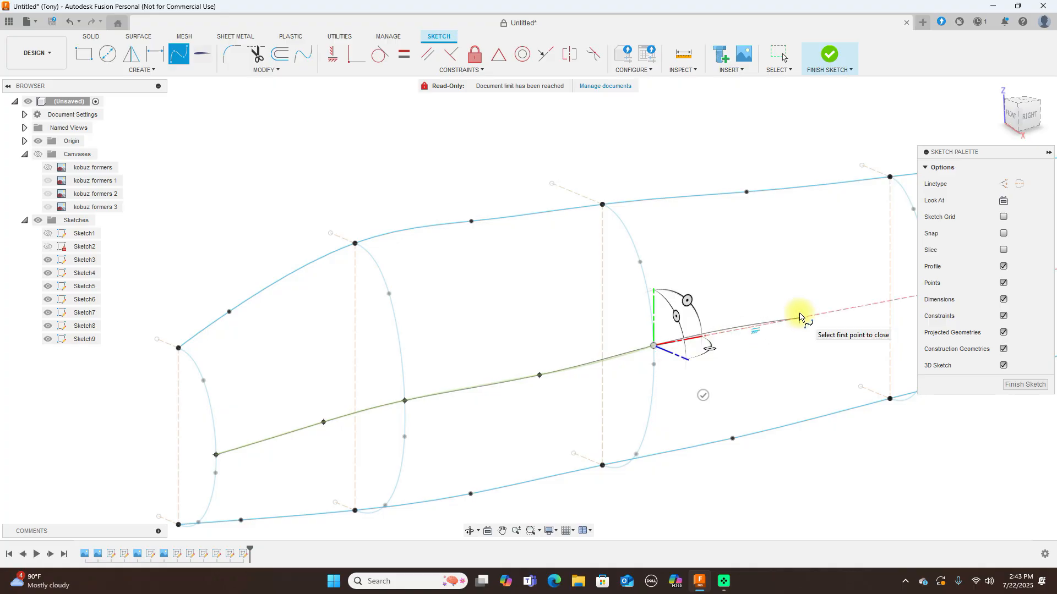
- Continue the side spline through the curves of the fourth and fifth formers, placing an intermediate point before each one
left_click(800, 313)
scroll(804, 310, "down", 2)
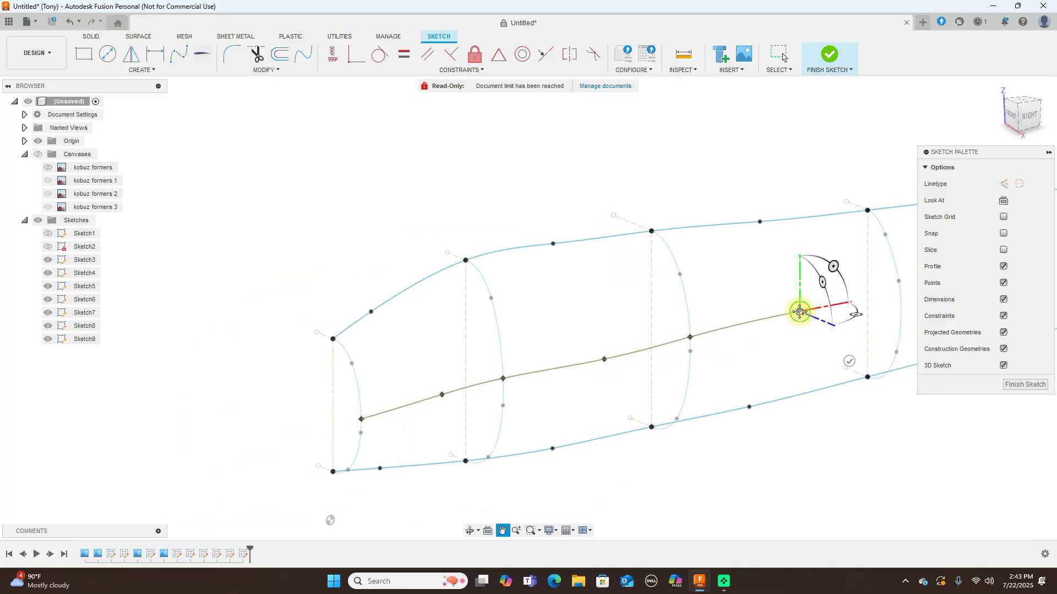
middle_click_drag(814, 309, 576, 338)
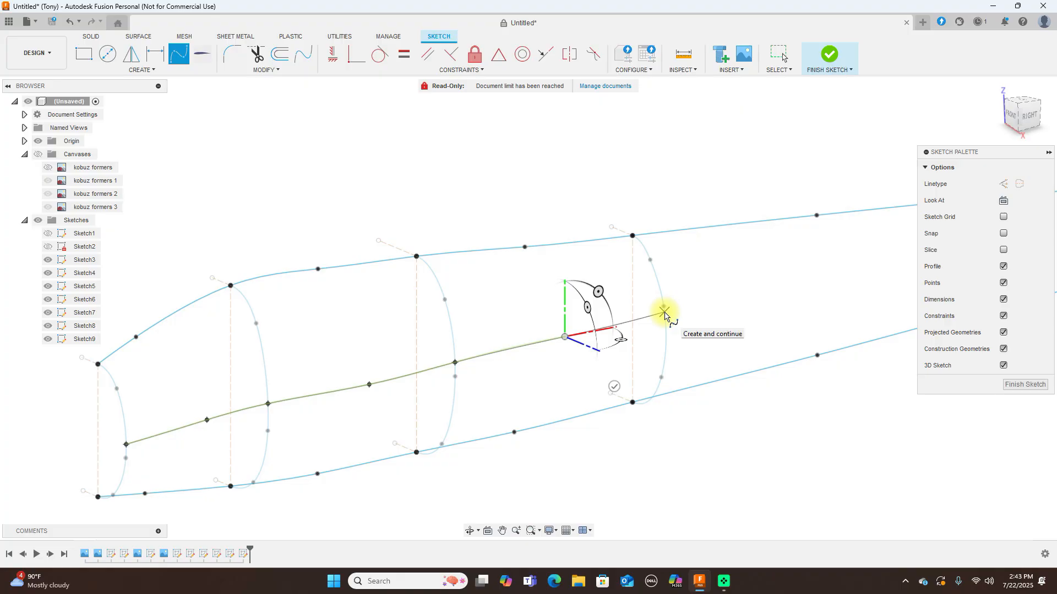
scroll(664, 315, "up", 2)
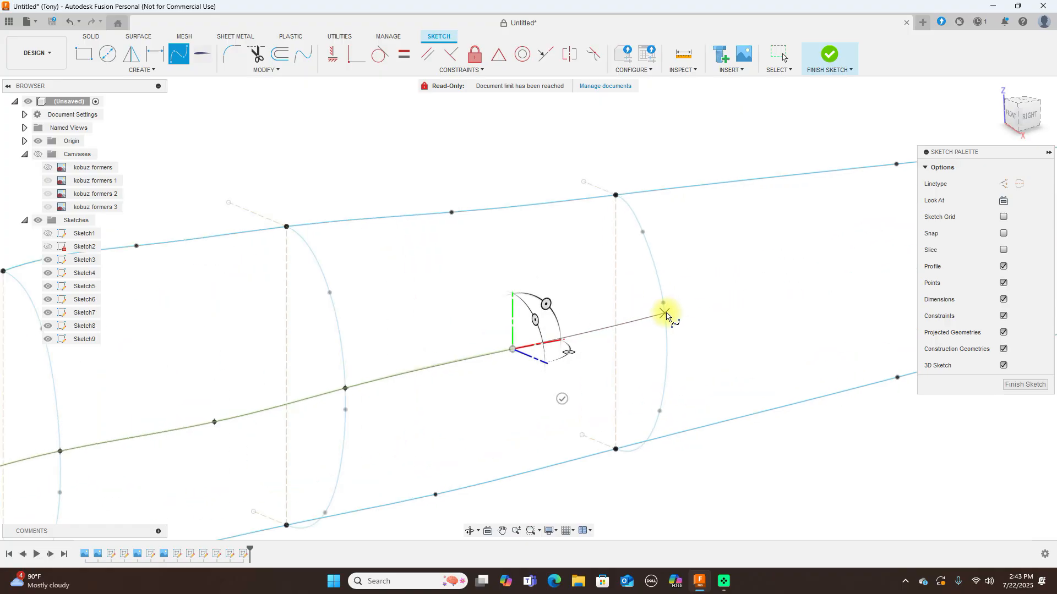
left_click(665, 315)
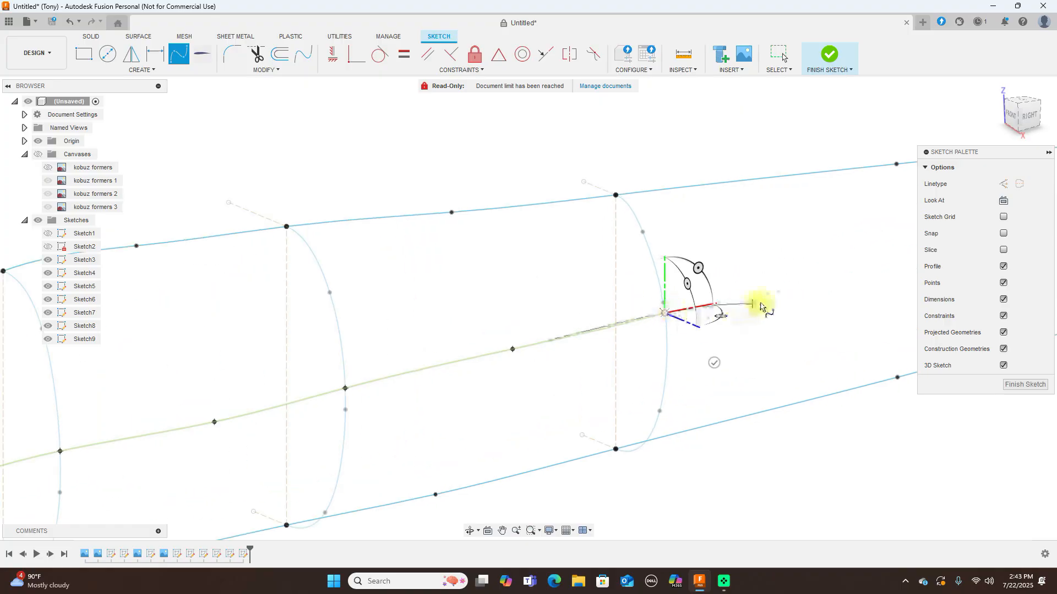
scroll(762, 306, "down", 2)
middle_click_drag(775, 285, 547, 330)
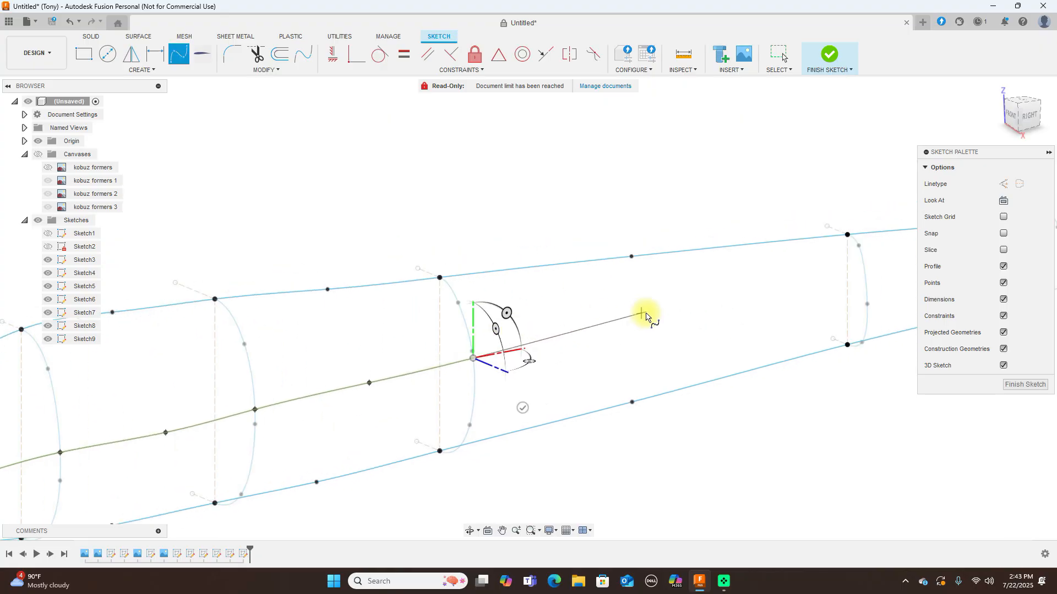
left_click(664, 321)
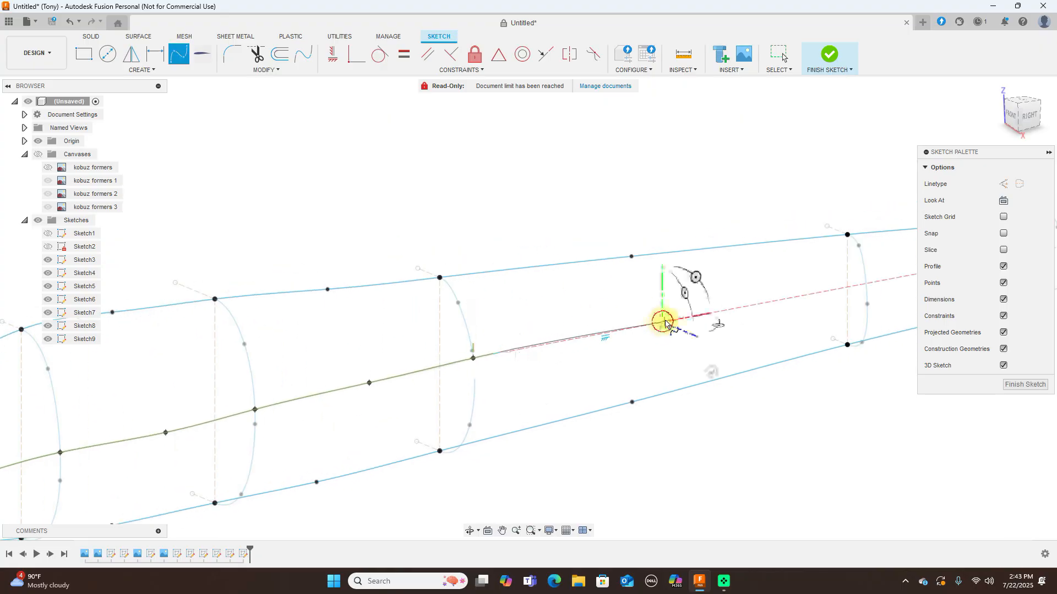
left_click(865, 279)
- Add an intermediate point after the fifth former and end the side spline on the last former's curve
scroll(864, 278, "down", 2)
middle_click_drag(863, 278, 637, 299)
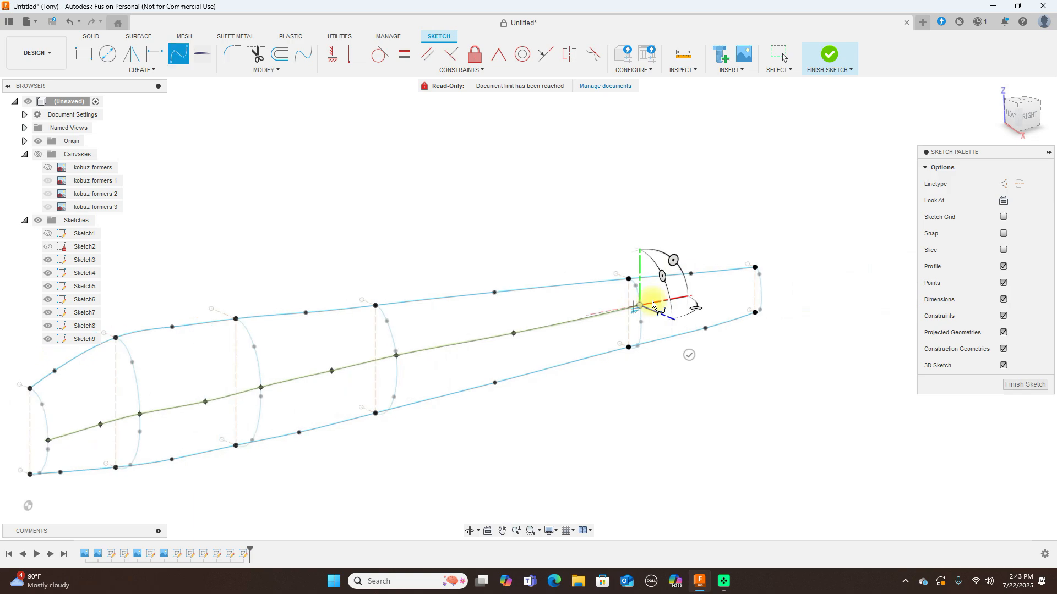
left_click(704, 300)
scroll(707, 300, "up", 3)
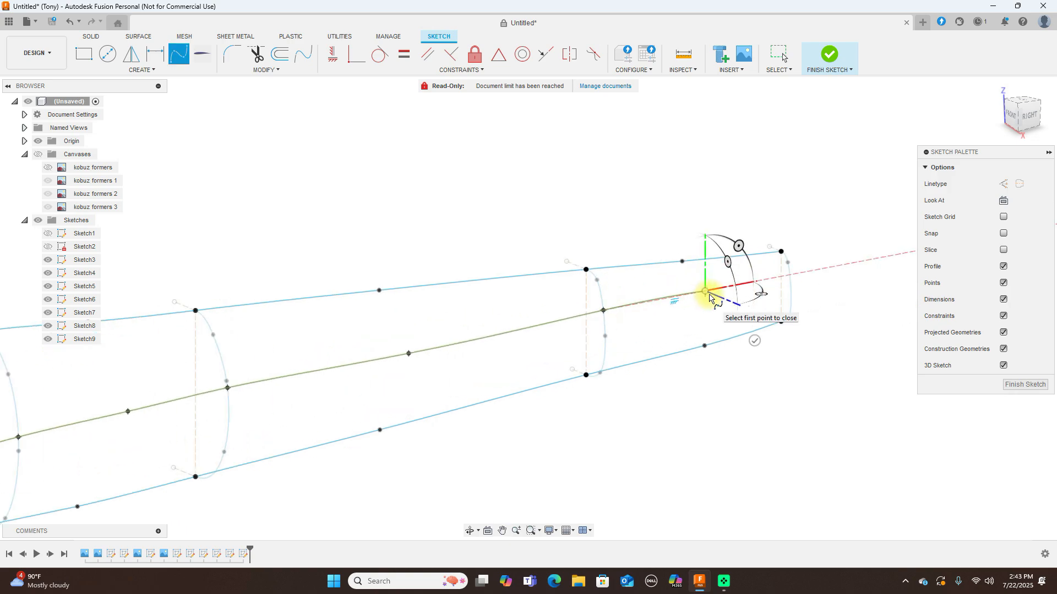
left_click(806, 278)
right_click(808, 280)
left_click(832, 328)
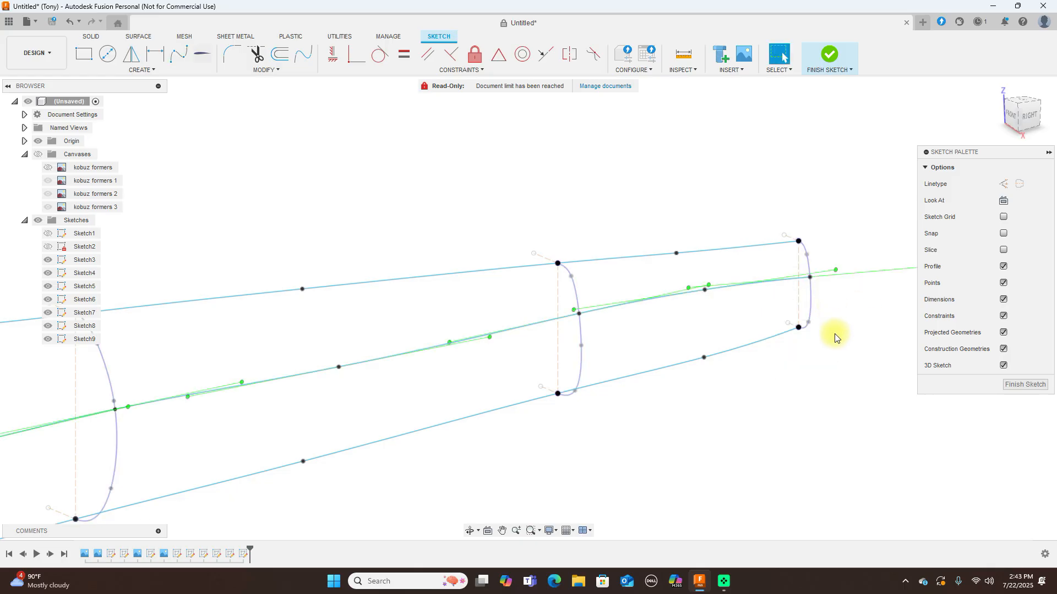
- In the right view, adjust the side spline's intermediate point between the fifth and last formers to smooth the curve
left_click(1017, 125)
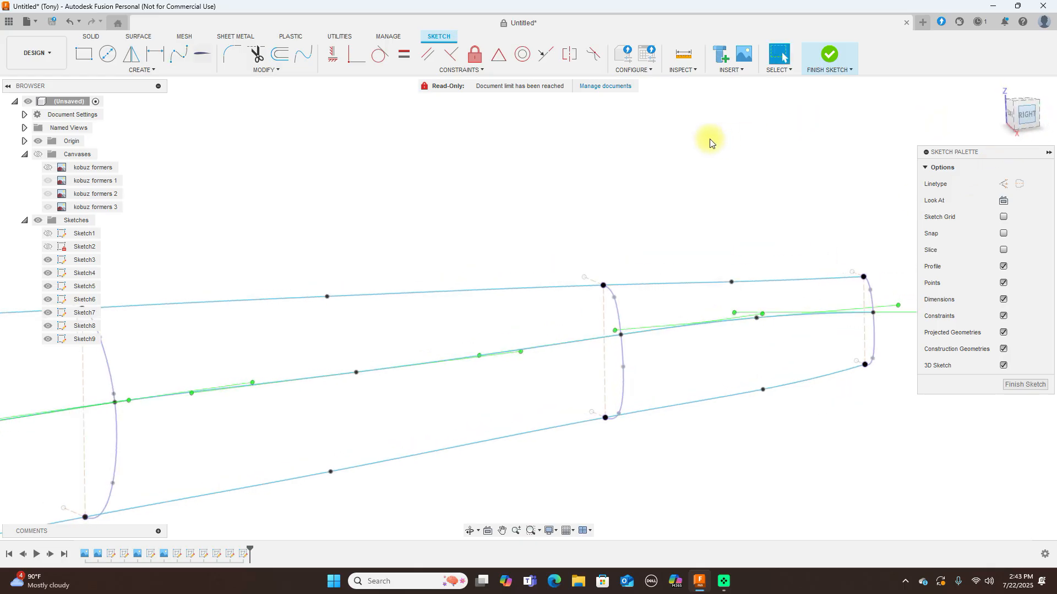
scroll(717, 166, "down", 1)
middle_click_drag(748, 163, 707, 146)
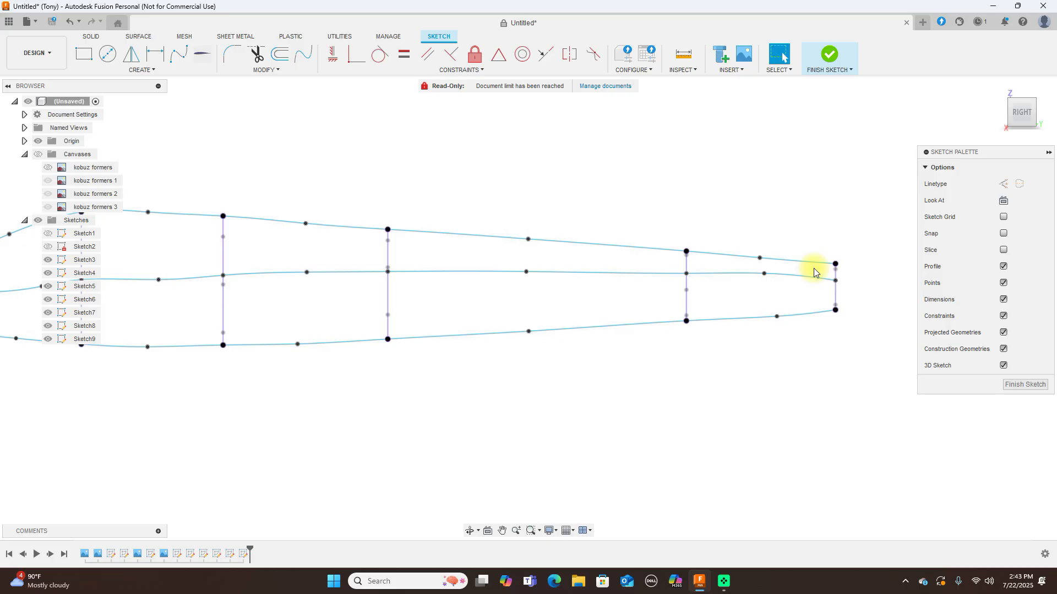
left_click(765, 278)
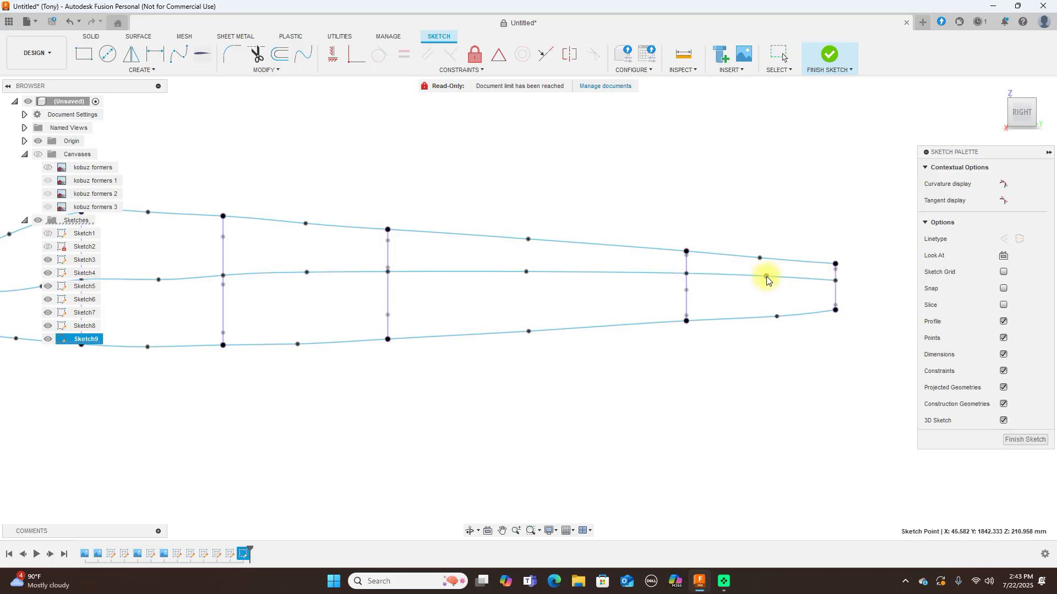
- Adjust the side spline's intermediate points between the first three formers to smooth its front end in the right view
scroll(614, 217, "down", 2)
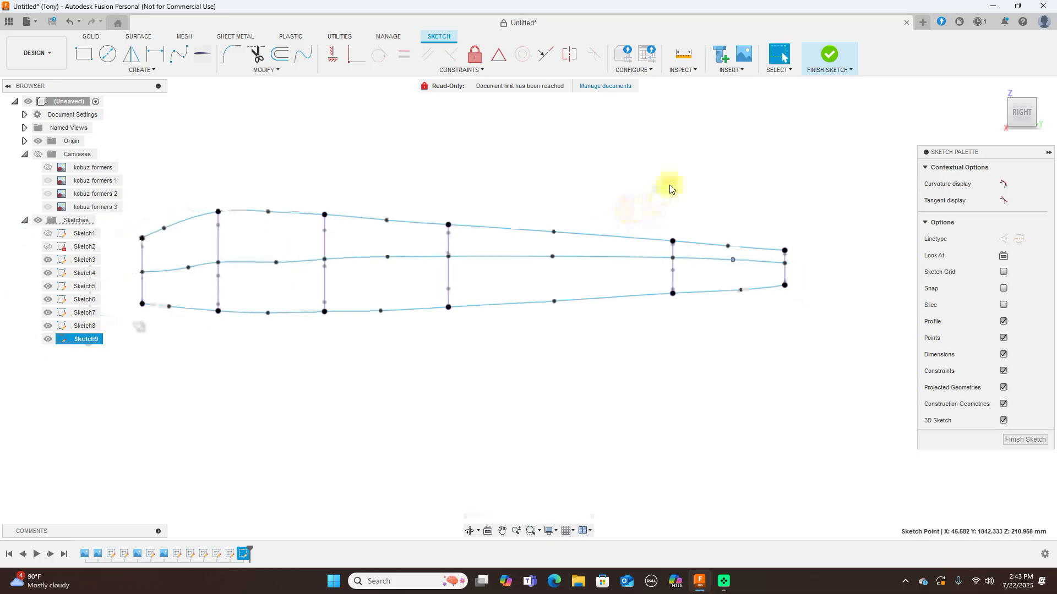
middle_click_drag(591, 172, 754, 153)
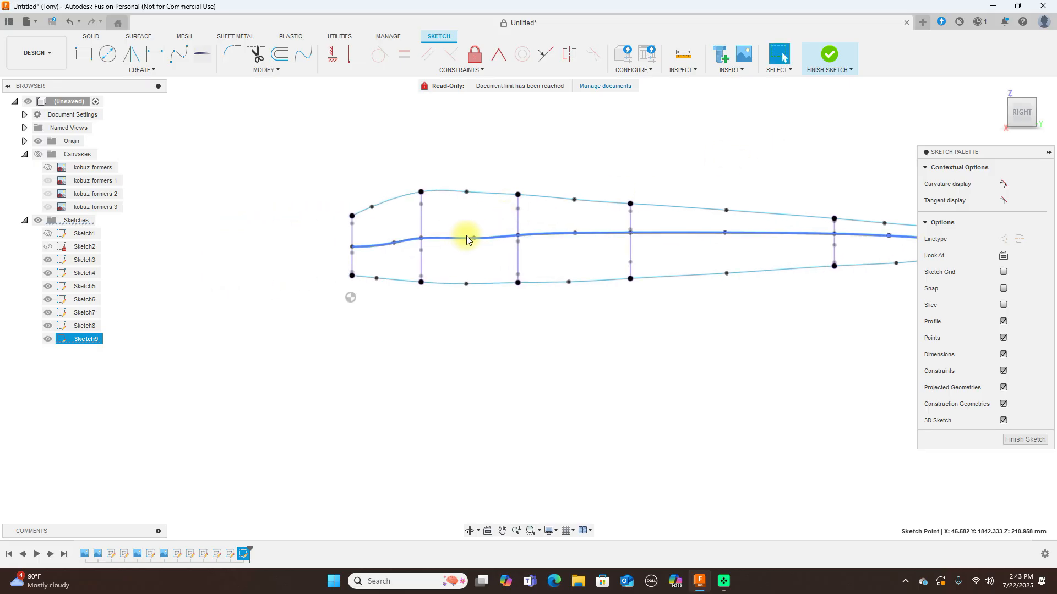
left_click_drag(472, 236, 475, 235)
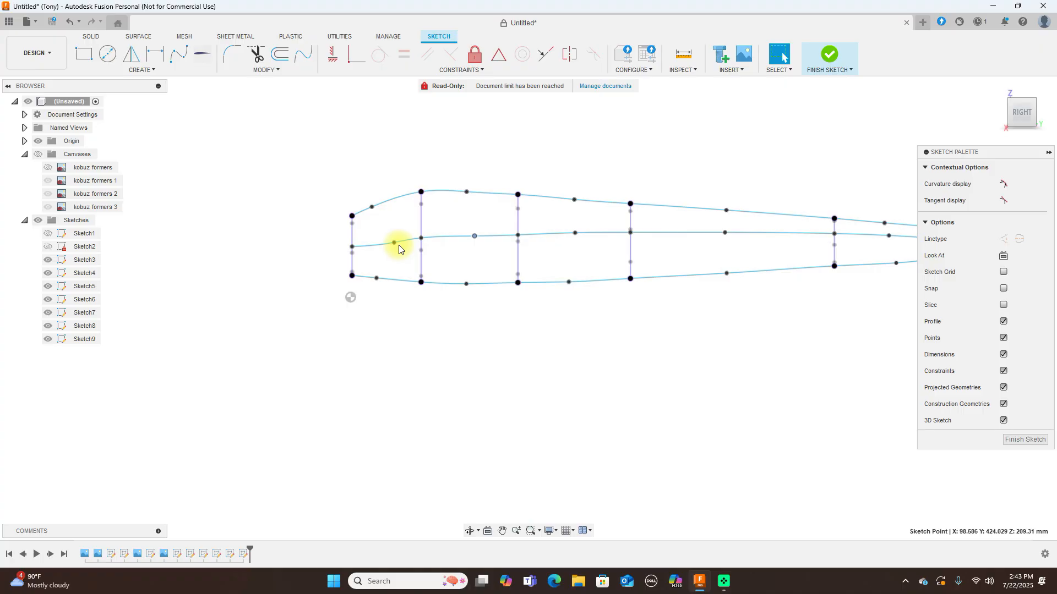
left_click_drag(393, 242, 382, 245)
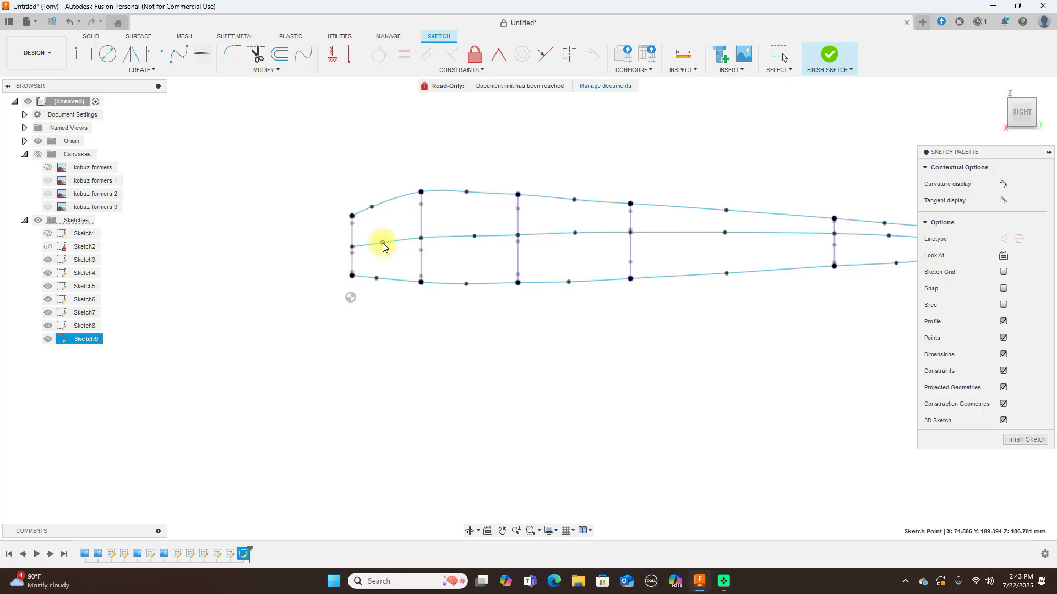
- In the top view, adjust the side spline's intermediate points between the first four formers to smooth its front portion
scroll(768, 364, "down", 2)
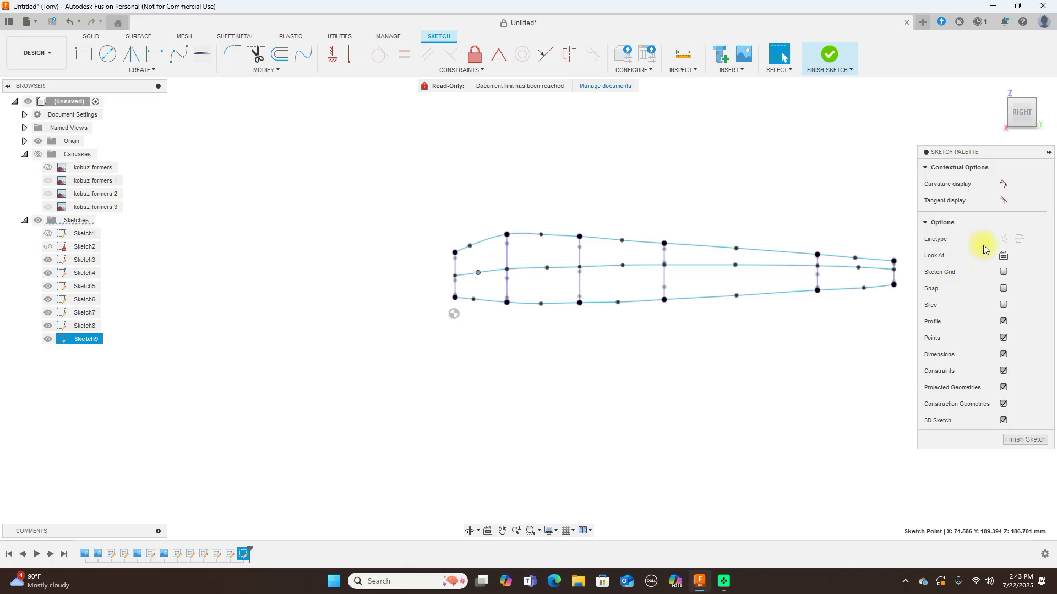
left_click(1019, 96)
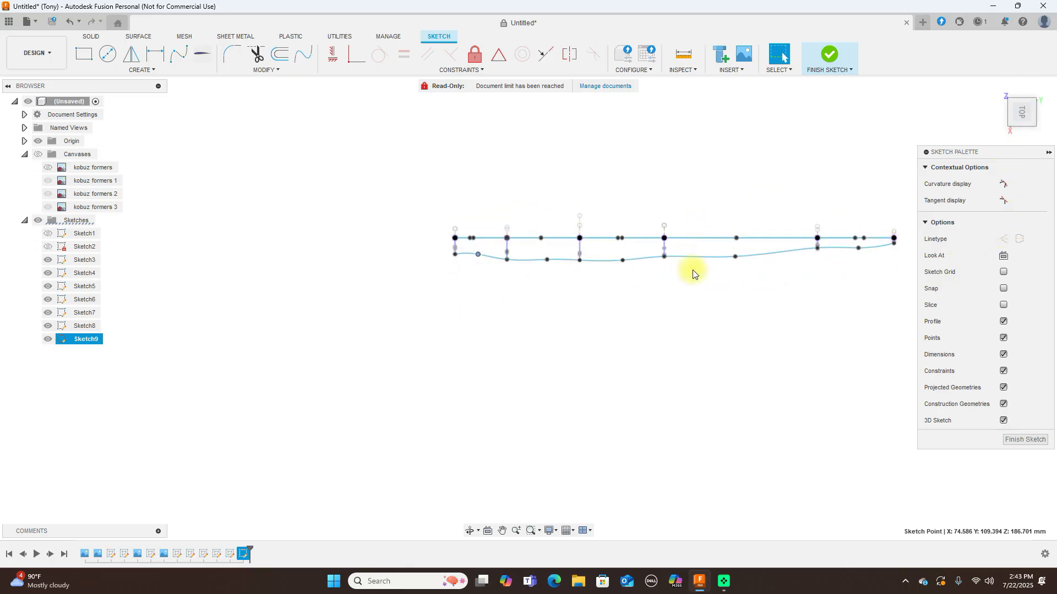
scroll(692, 273, "up", 1)
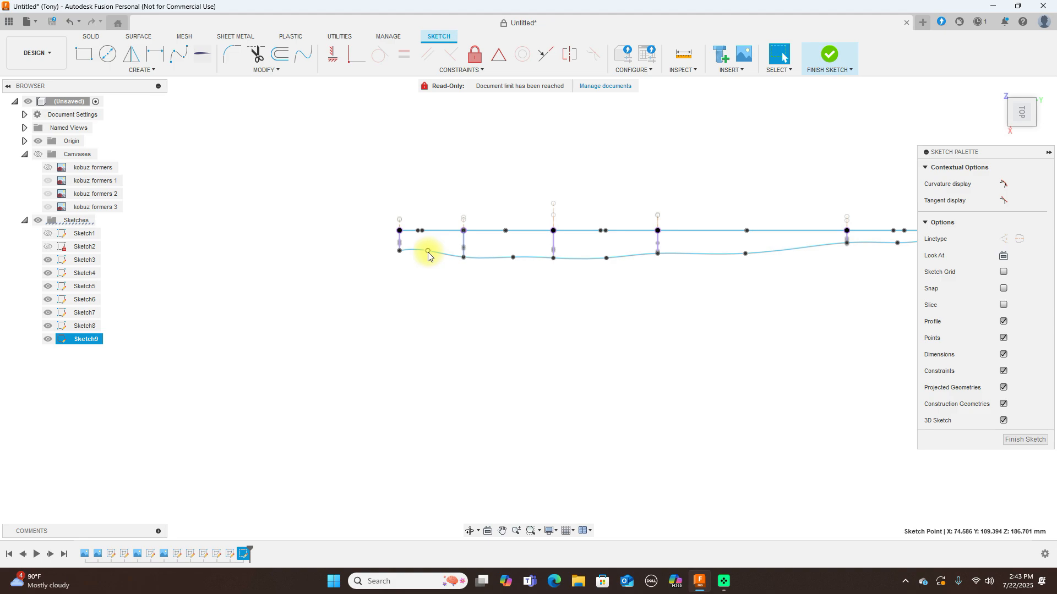
left_click(513, 264)
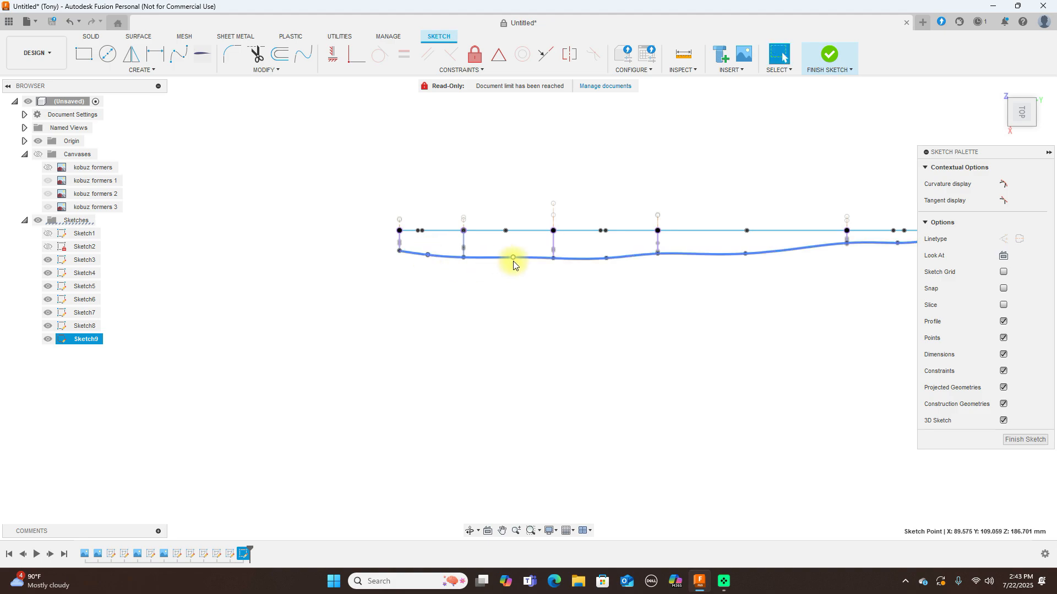
key("Escape")
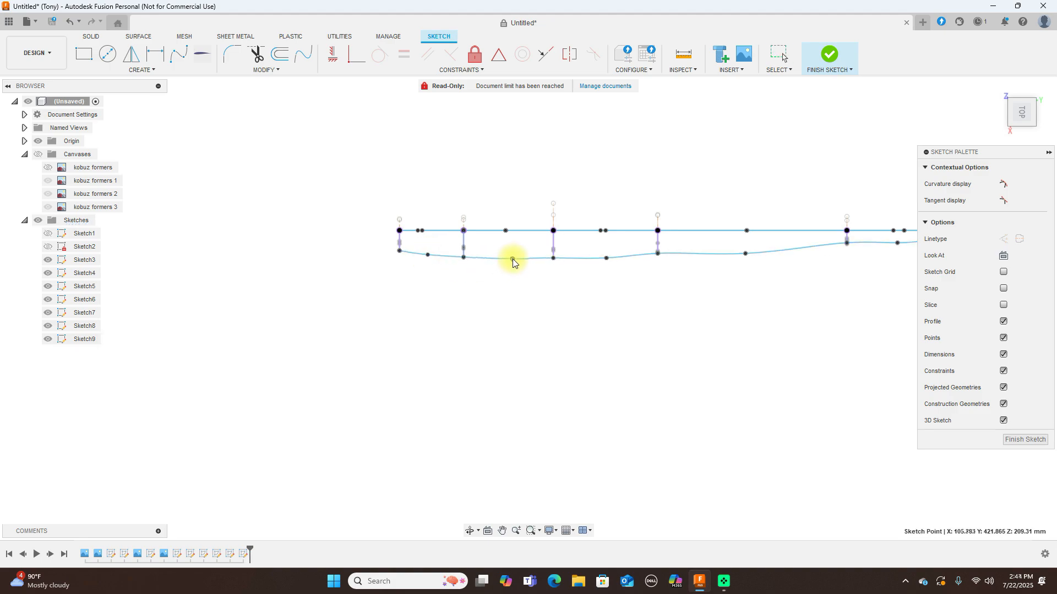
left_click(511, 259)
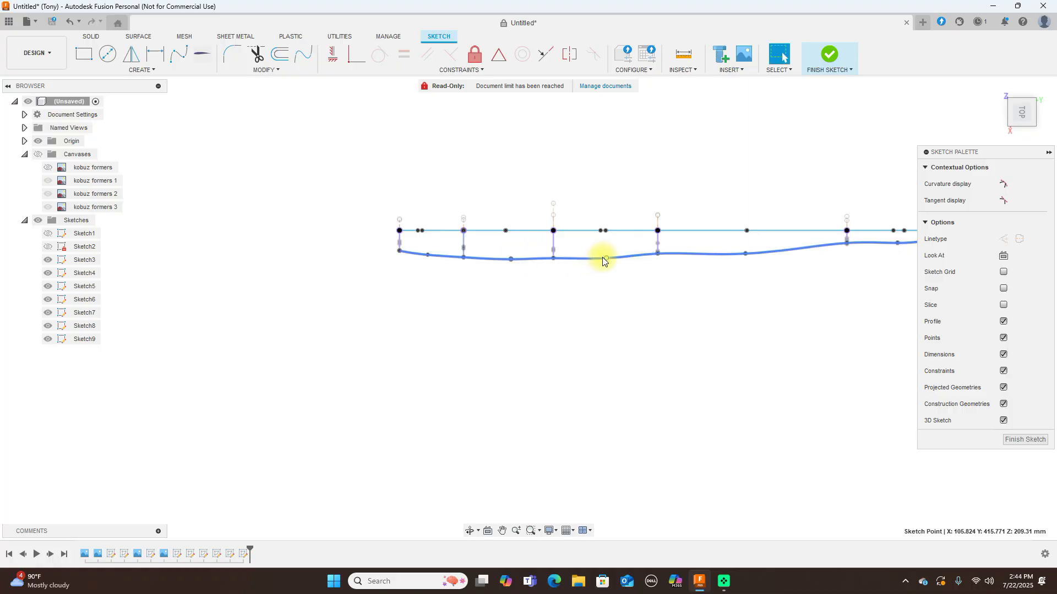
left_click(603, 256)
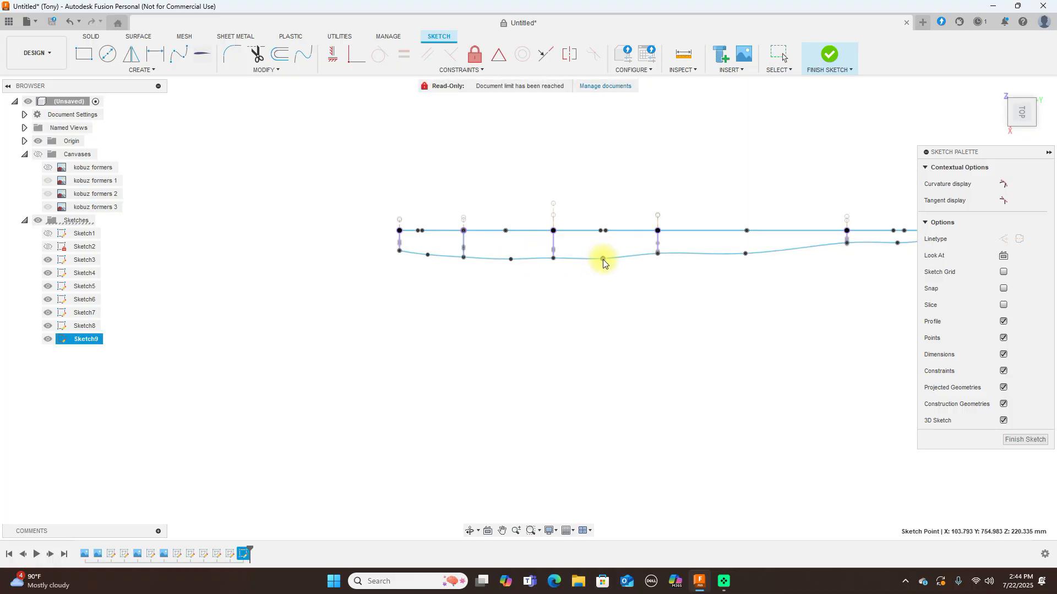
left_click(602, 258)
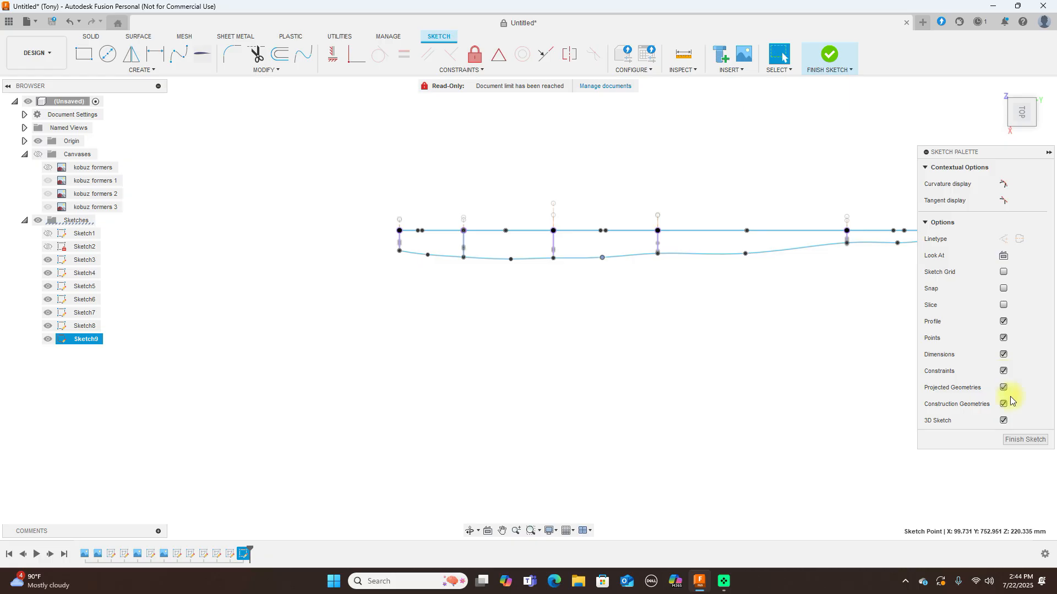
- Smooth the rear of the side spline by moving its intermediate points between the fourth and last formers in the top view
middle_click_drag(818, 381, 655, 385)
left_click_drag(581, 259, 582, 253)
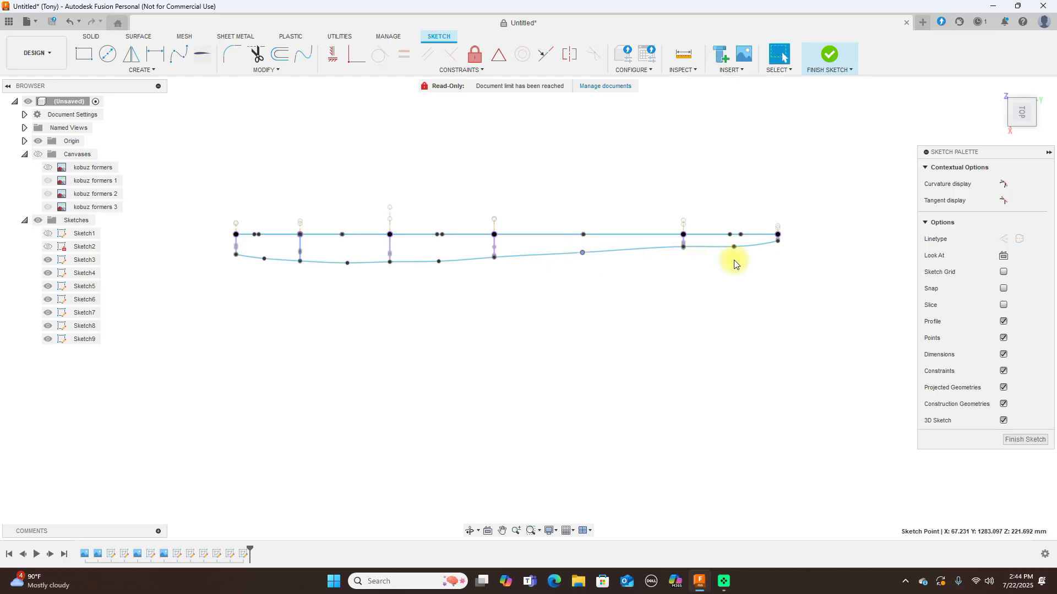
scroll(734, 261, "up", 3)
left_click(735, 242)
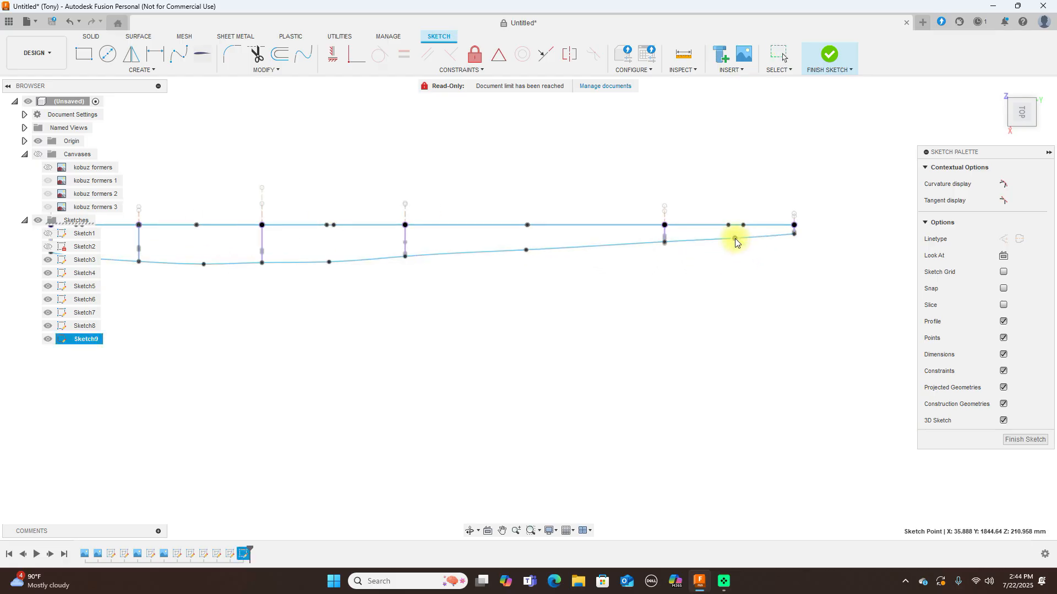
scroll(719, 291, "down", 2)
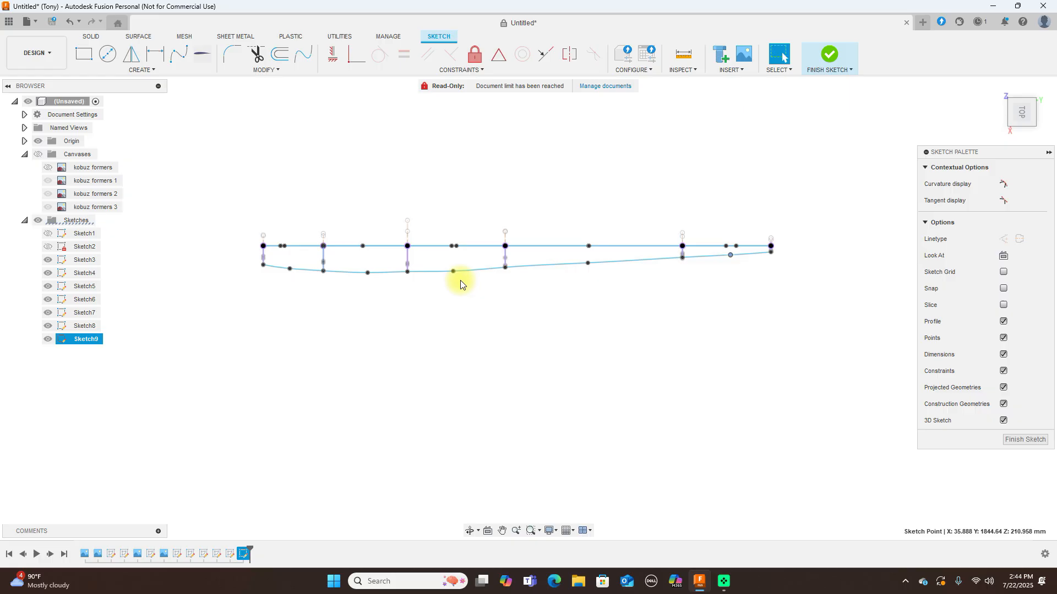
- Fine-tune the side spline's intermediate points just before and just after the third former in the top view
scroll(455, 315, "up", 3)
left_click(333, 257)
left_click_drag(334, 256, 332, 256)
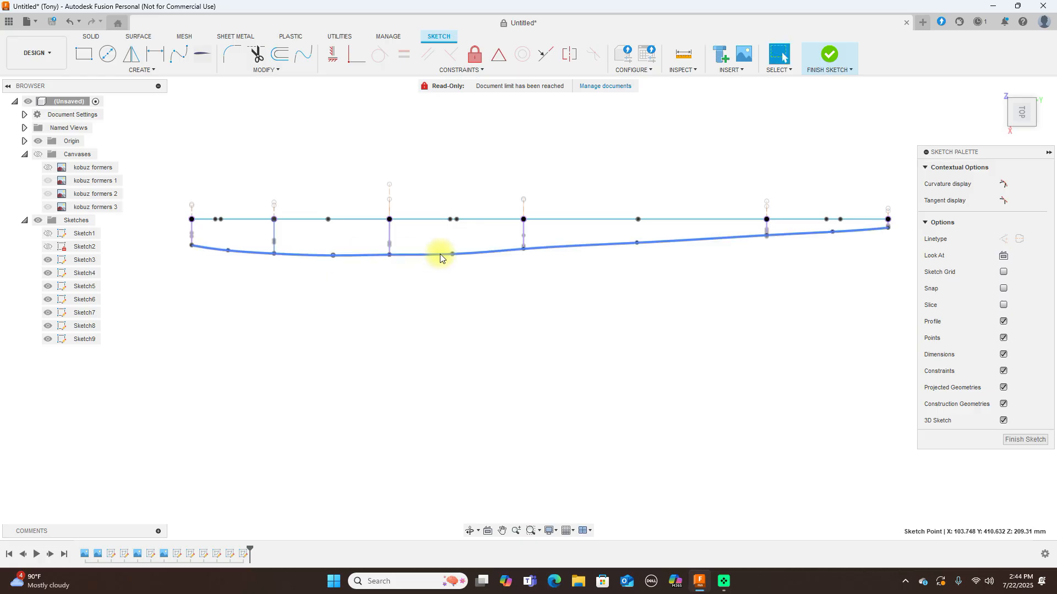
left_click_drag(452, 255, 451, 253)
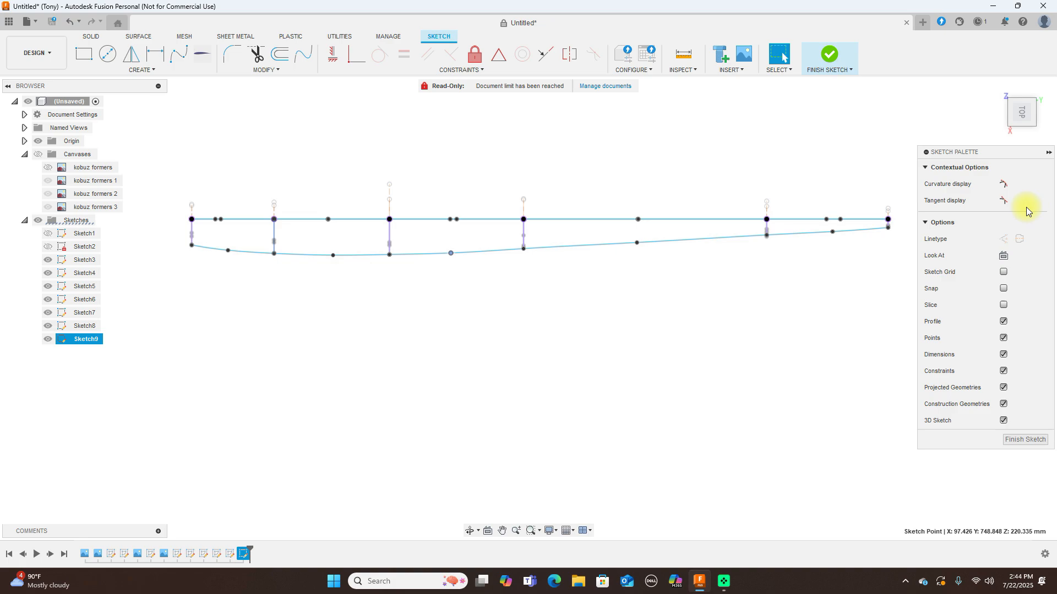
- In the right view, nudge the side spline's intermediate point between the third and fourth formers and finish the sketch
left_click_drag(1020, 134, 861, 144)
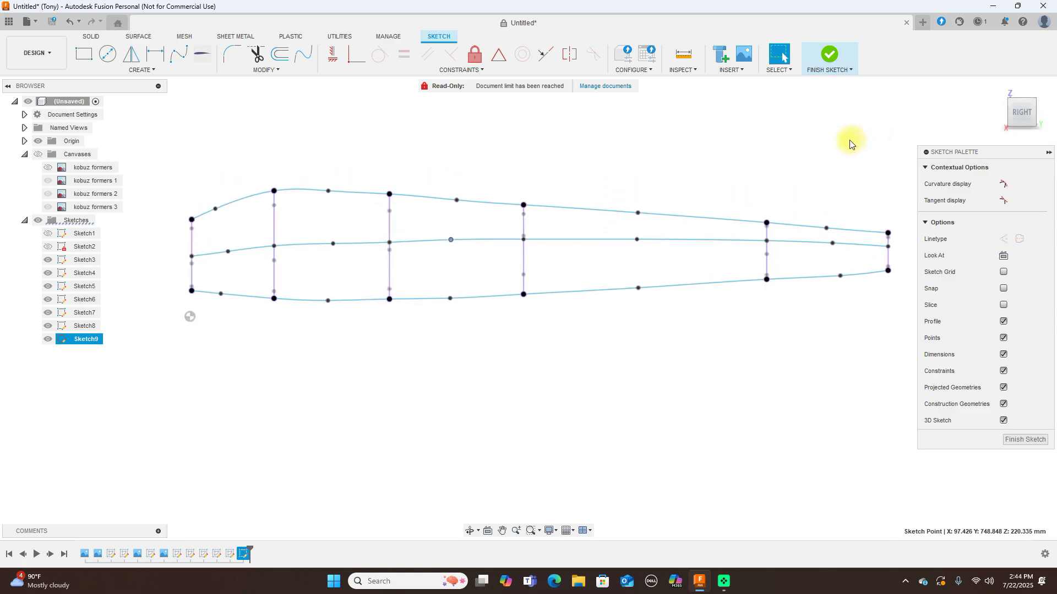
scroll(491, 224, "up", 1)
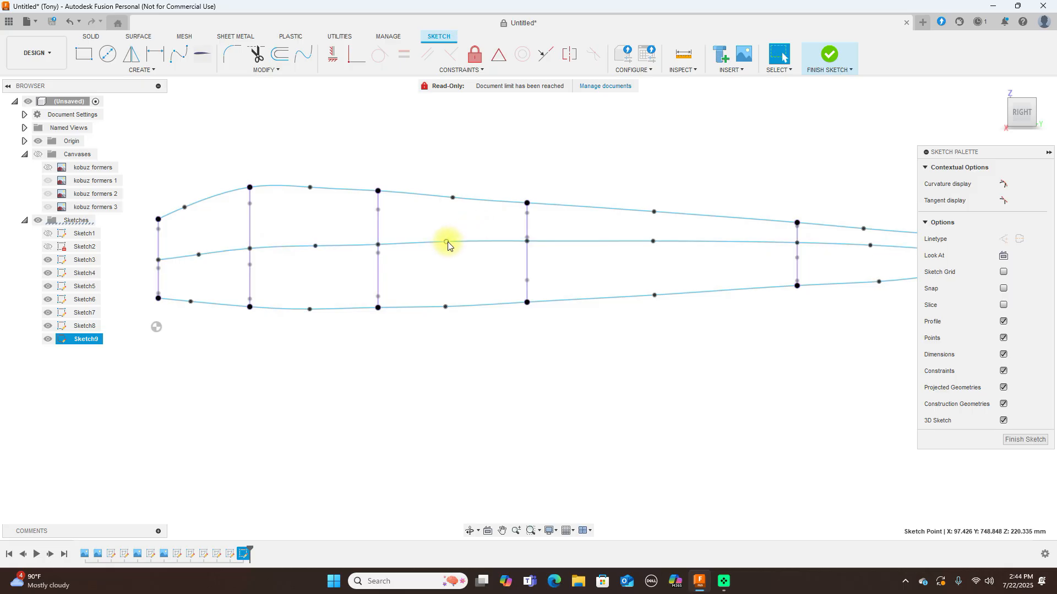
left_click_drag(447, 242, 445, 242)
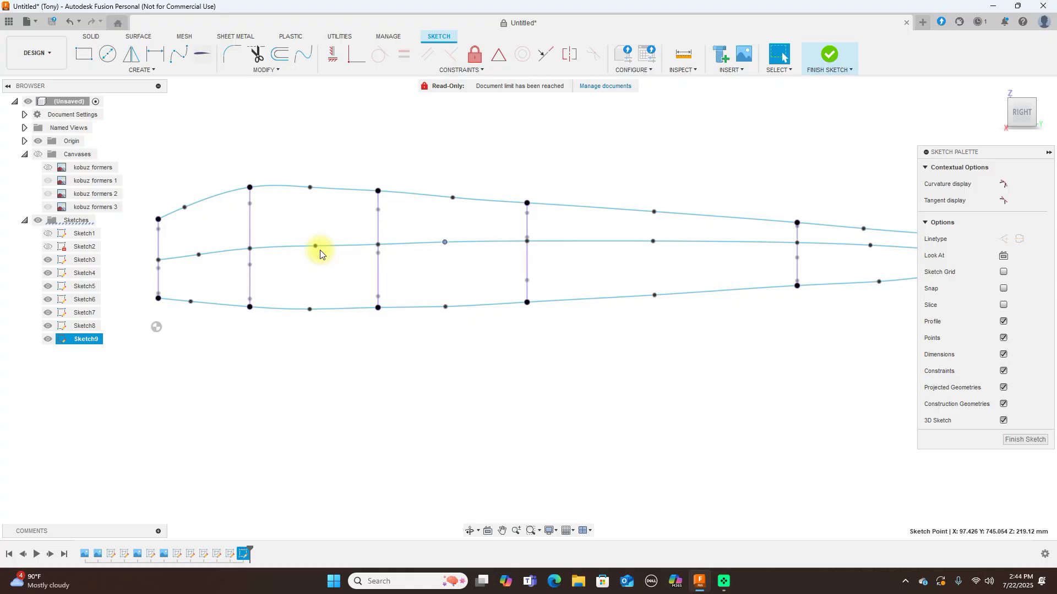
left_click(830, 53)
scroll(831, 208, "down", 1)
scroll(830, 208, "down", 1)
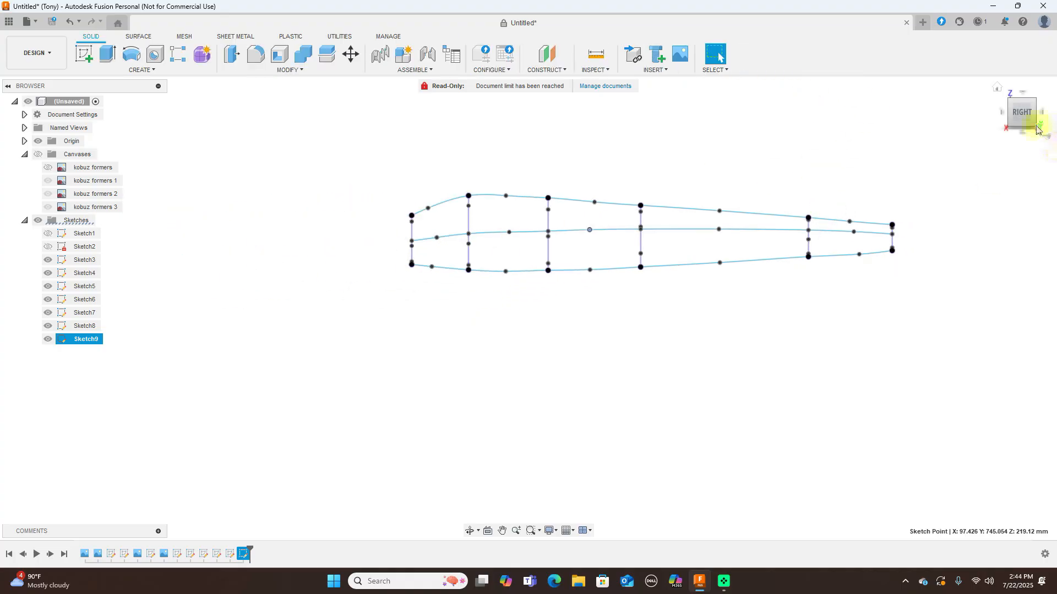
- Start a surface loft and select the curves of the first five formers in order as its profiles
mouse_move(1007, 113)
left_mouse_down()
mouse_move(1052, 132)
mouse_move(12, 134)
mouse_move(34, 125)
mouse_move(25, 130)
left_mouse_up()
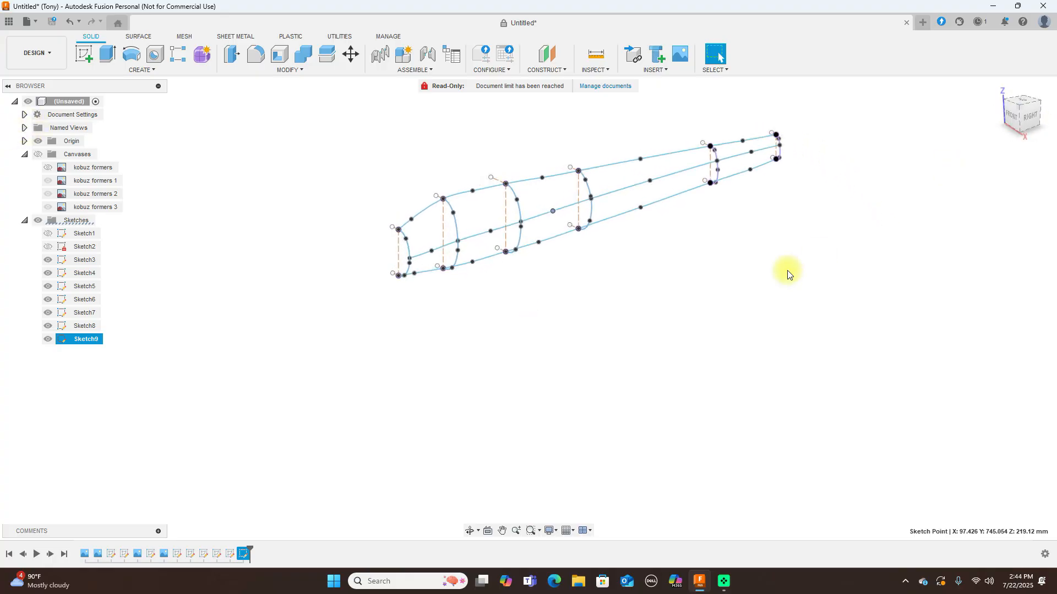
scroll(780, 268, "up", 1)
left_click(771, 259)
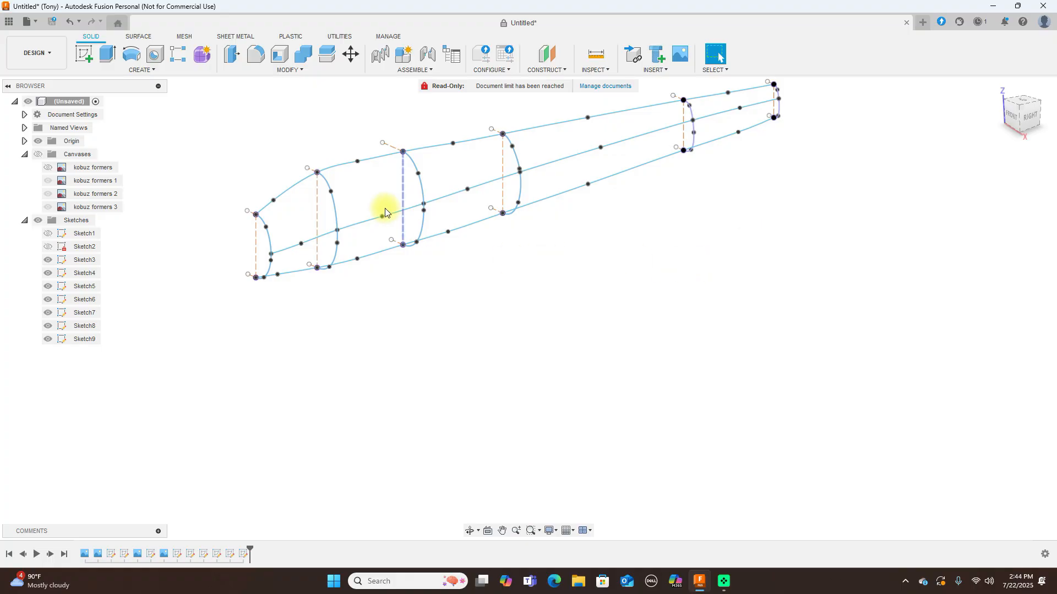
left_click(146, 37)
left_click(144, 70)
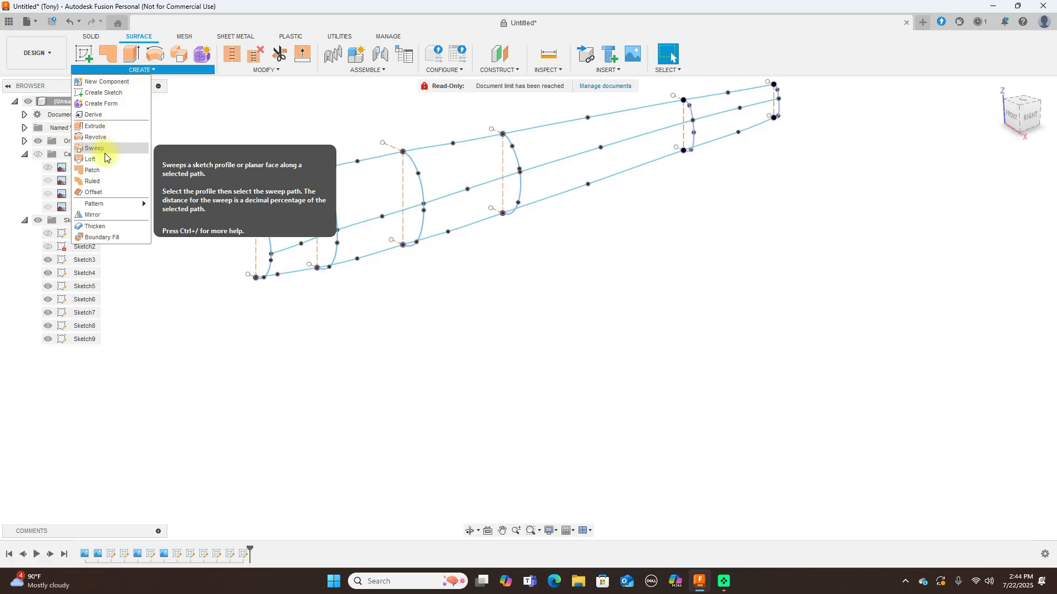
scroll(460, 278, "up", 2)
middle_click_drag(482, 277, 511, 358)
left_click(159, 71)
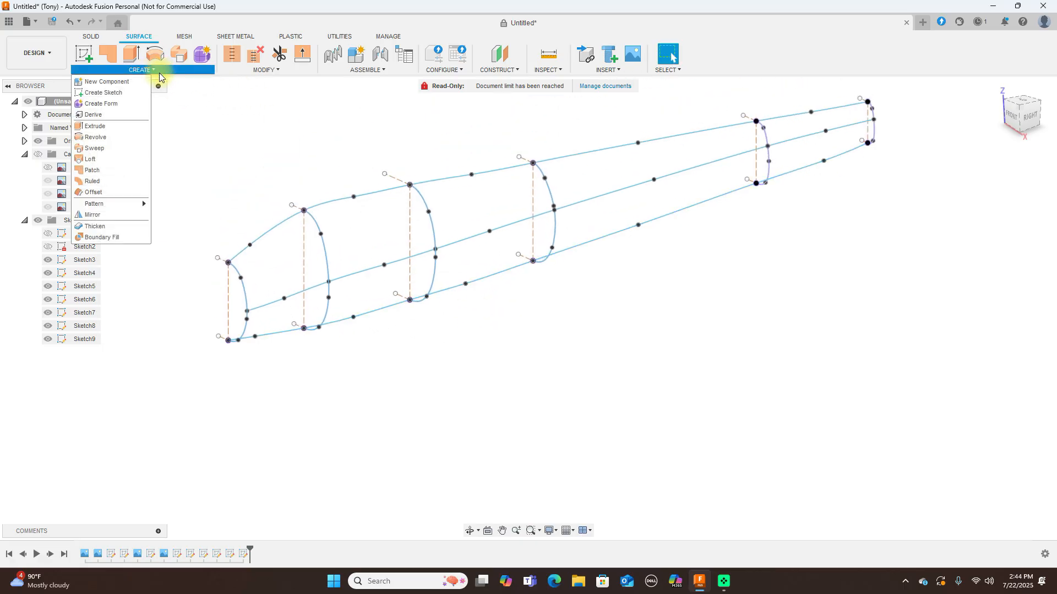
left_click(118, 159)
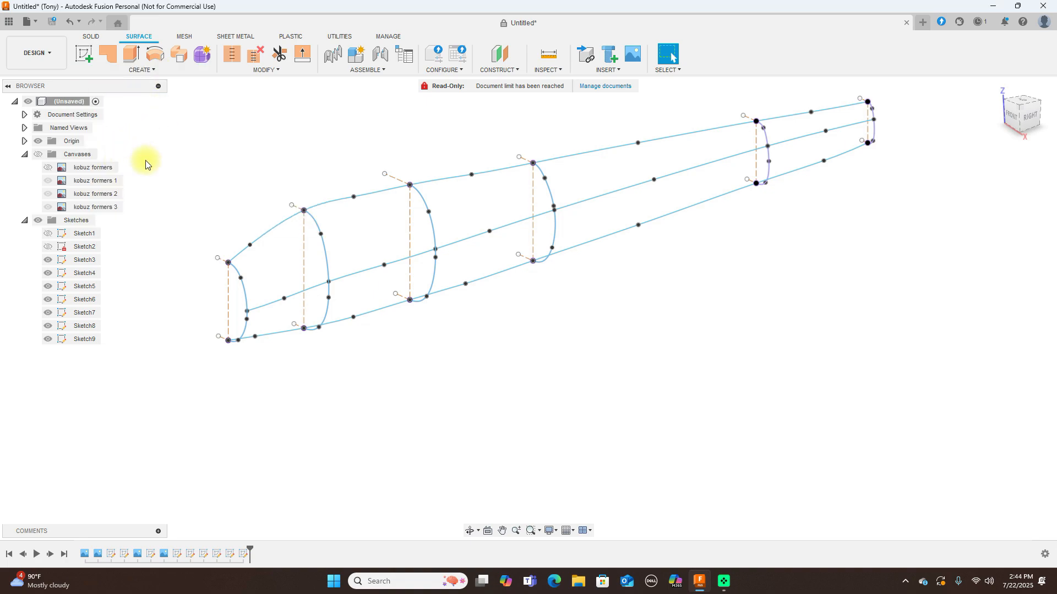
left_click(246, 294)
left_click(327, 270)
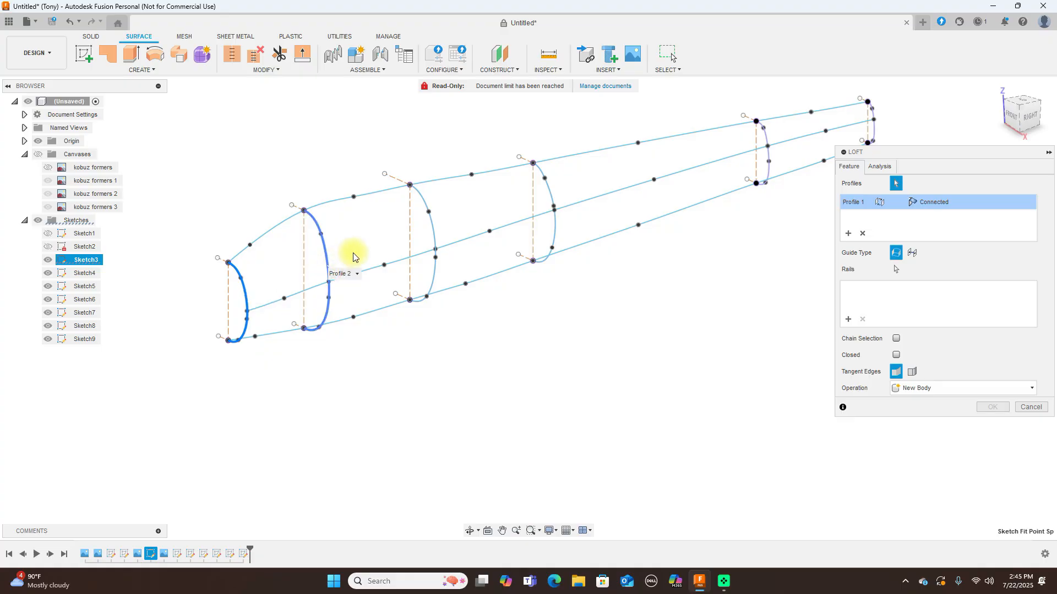
left_click(430, 228)
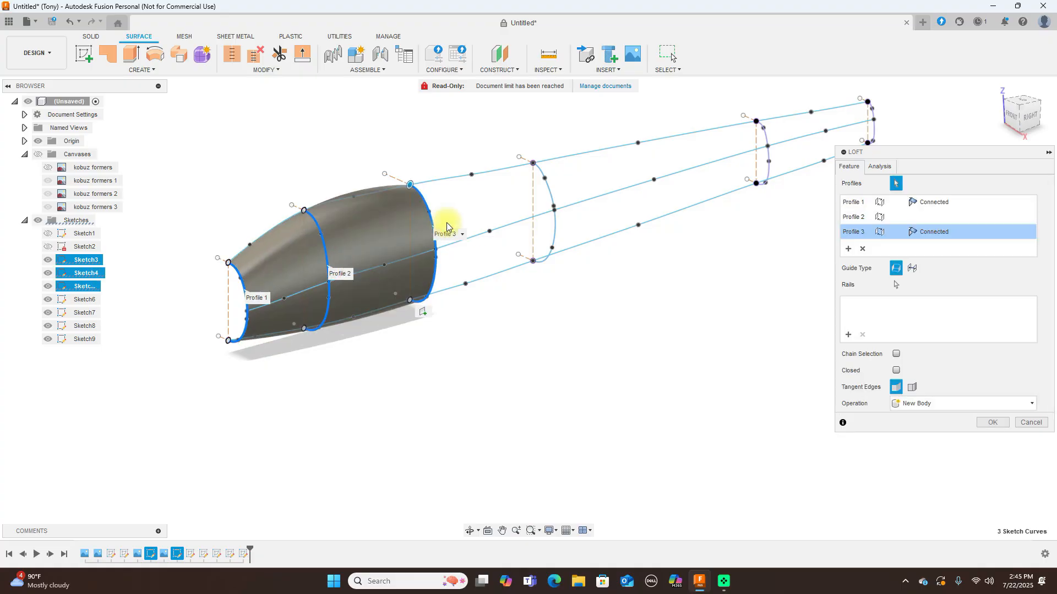
left_click(551, 192)
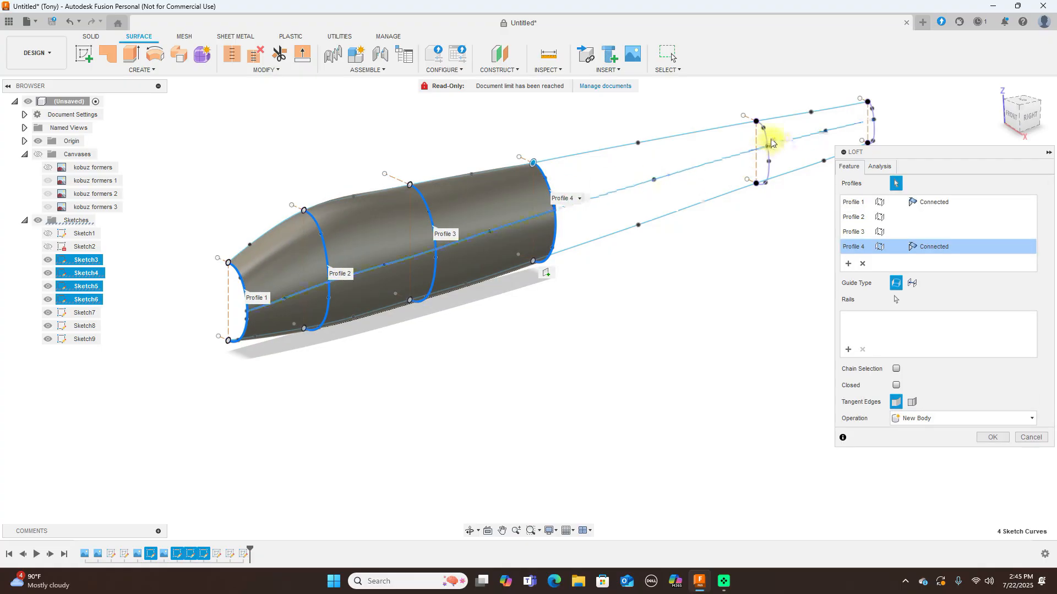
left_click(767, 142)
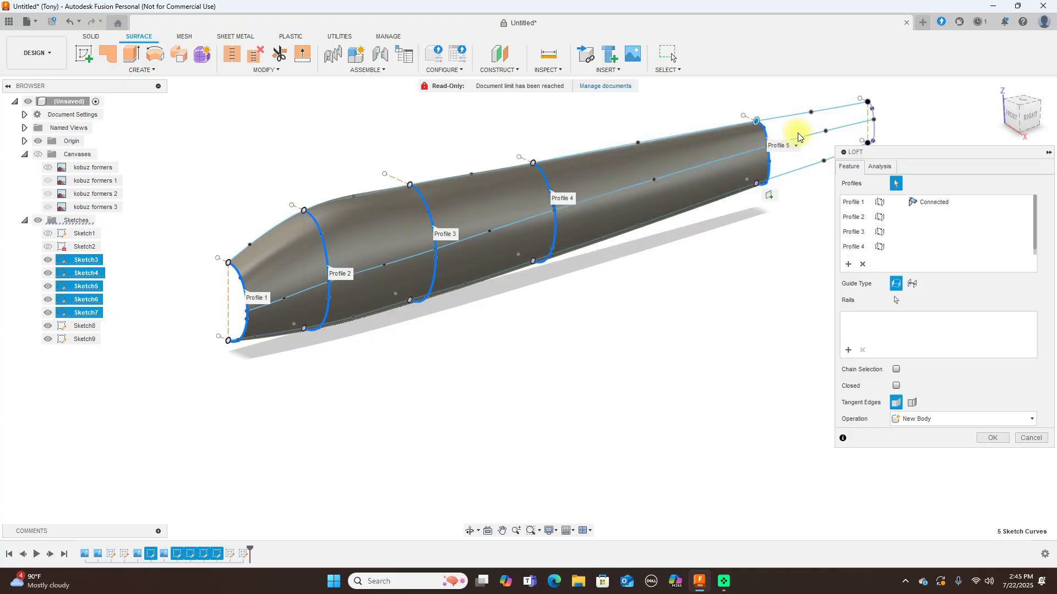
- Add the last former's curve as the sixth loft profile, removing the wrong selection made on that former
left_click(875, 114)
scroll(895, 133, "up", 3)
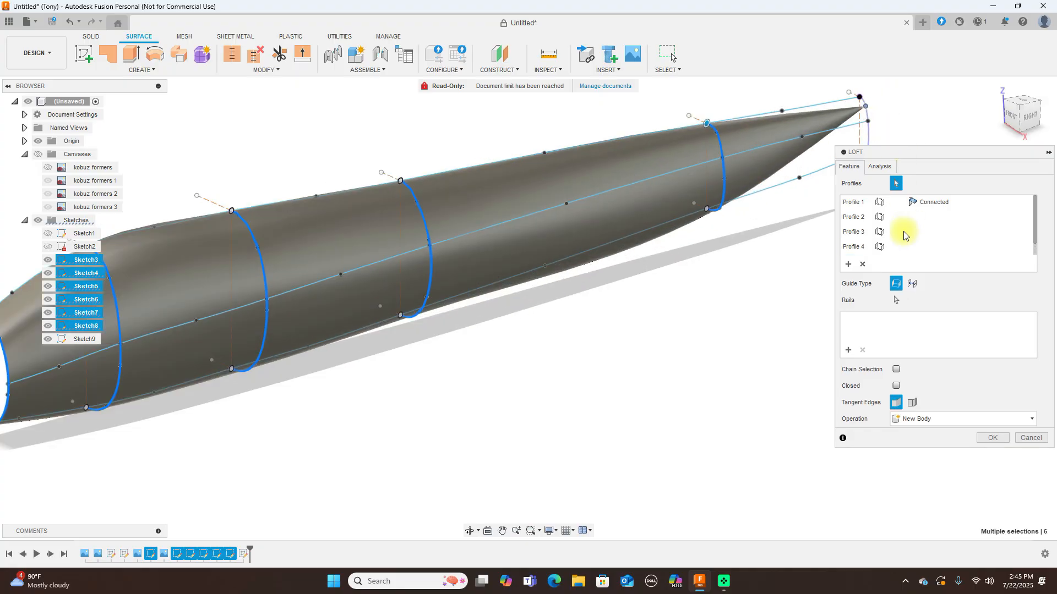
left_click(862, 264)
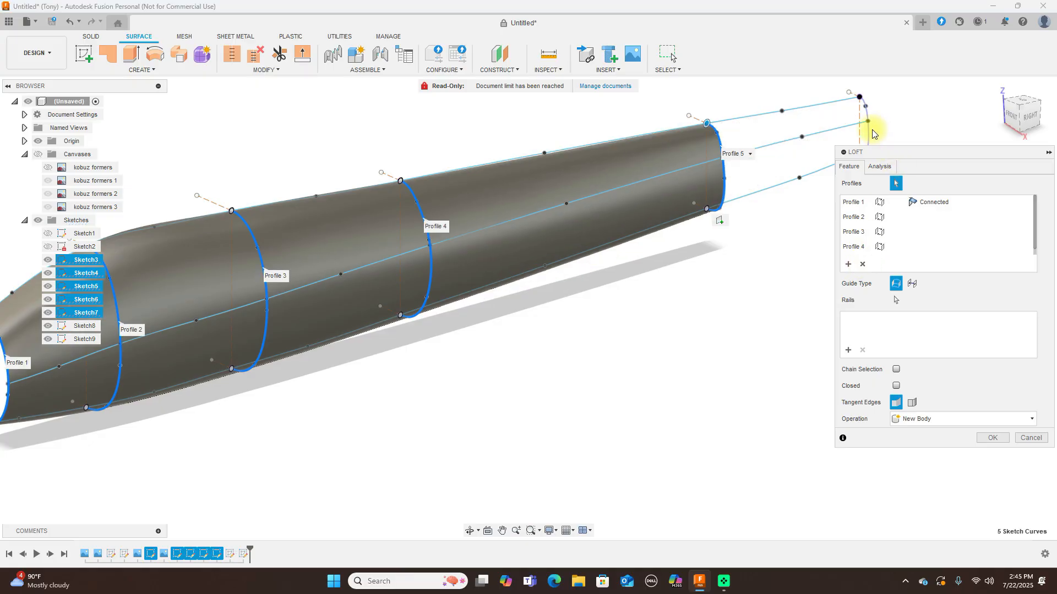
left_click(869, 132)
scroll(766, 264, "down", 3)
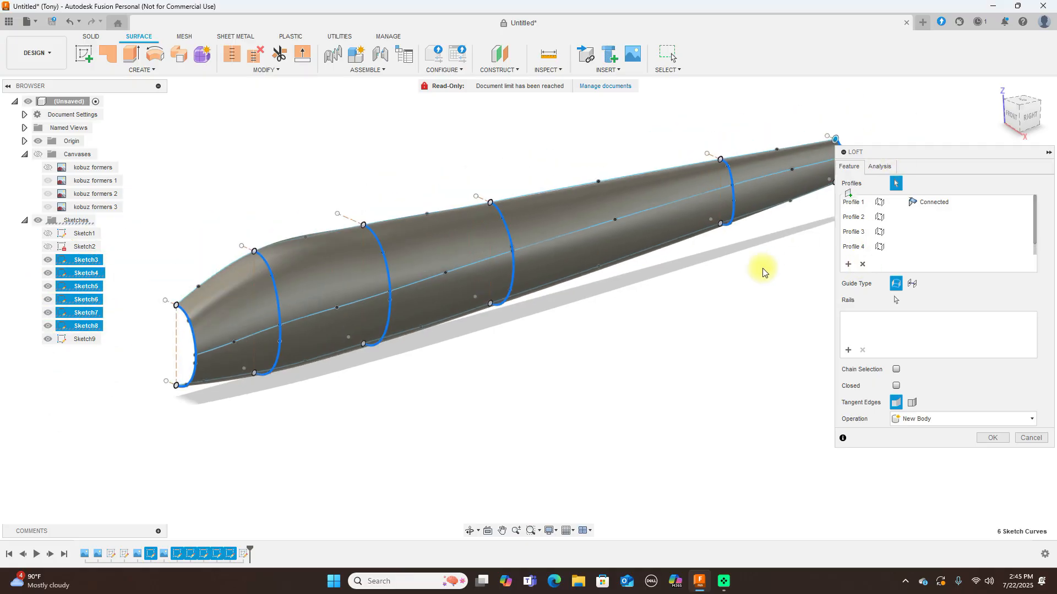
left_click(1025, 116)
middle_click_drag(680, 110, 524, 113)
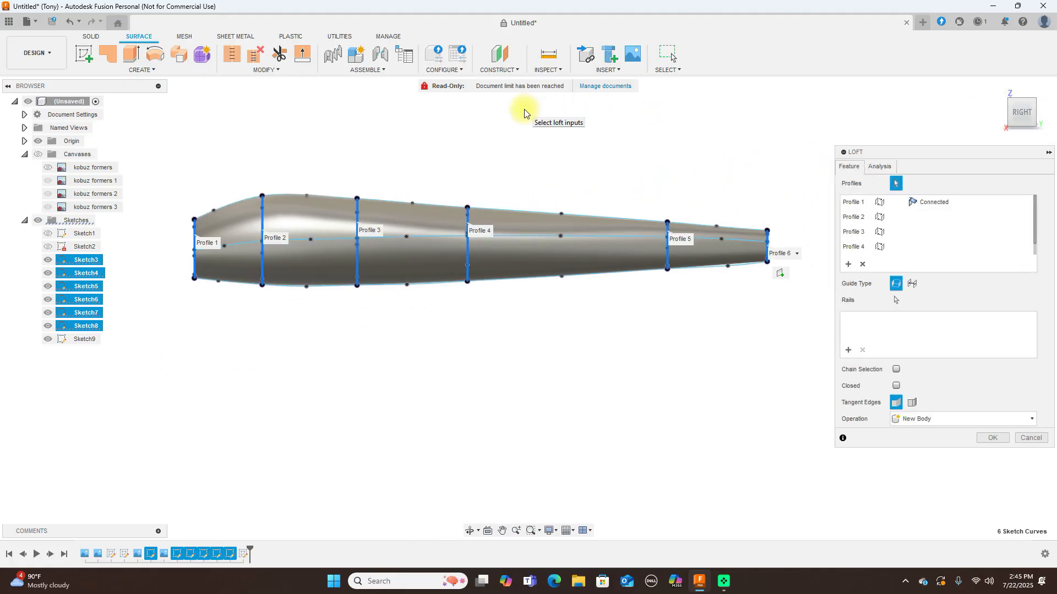
left_click(440, 206)
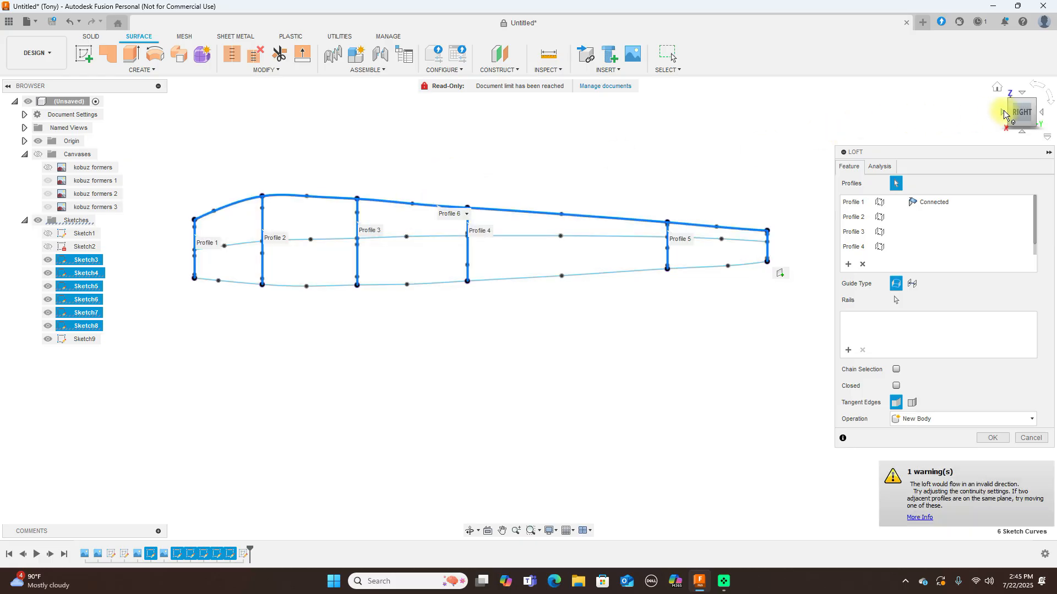
mouse_move(1012, 115)
left_mouse_down()
mouse_move(1054, 142)
mouse_move(3, 141)
left_mouse_up()
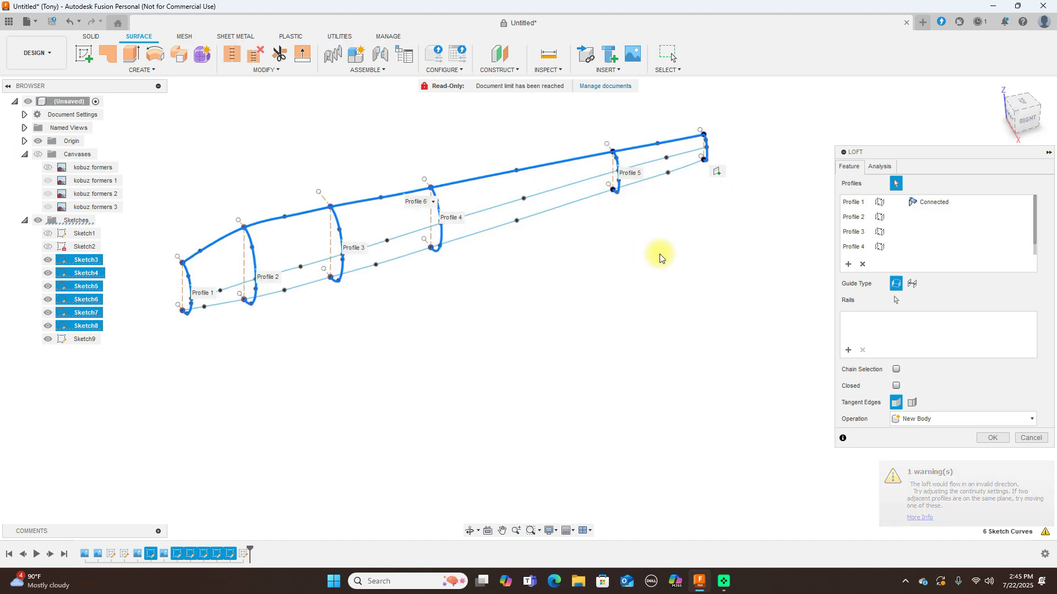
left_click(862, 265)
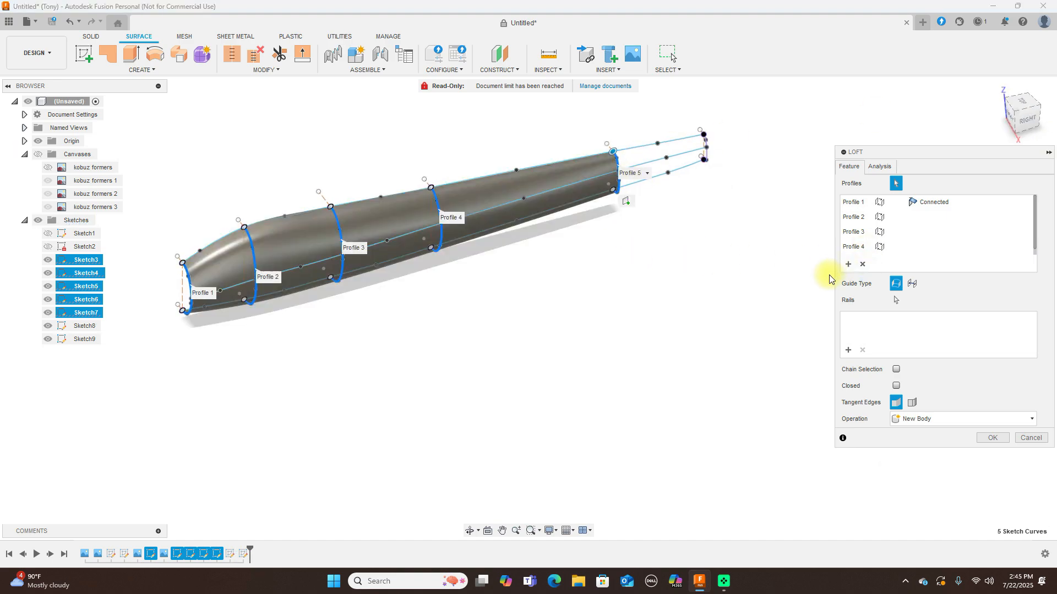
- Add the upper spline as the loft's first guide rail
left_click(850, 352)
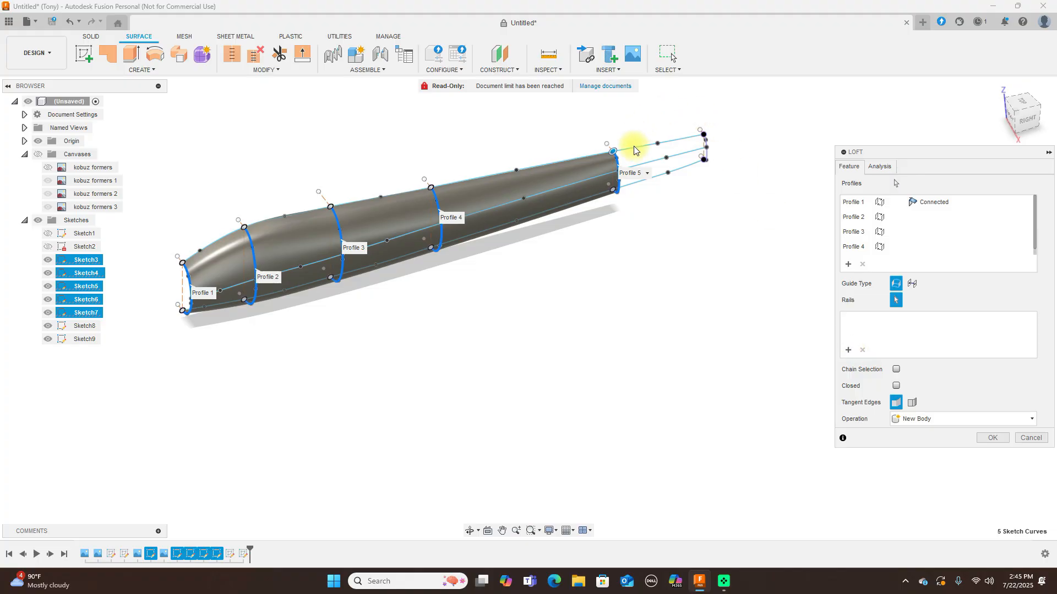
left_click(646, 138)
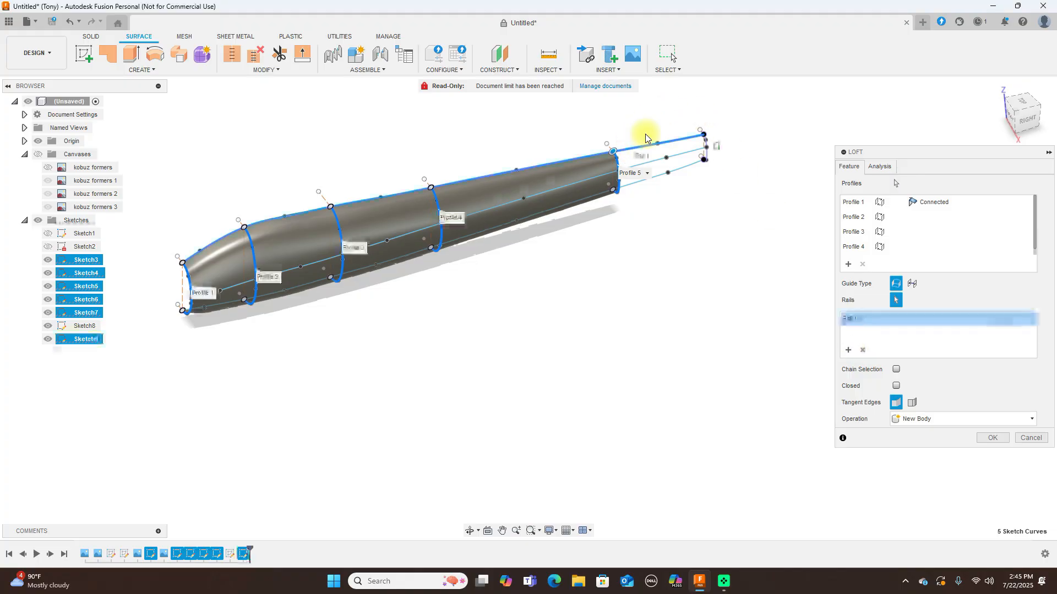
- Add the lower spline as the loft's second guide rail, and remove the side spline tried as a third rail
left_click(660, 182)
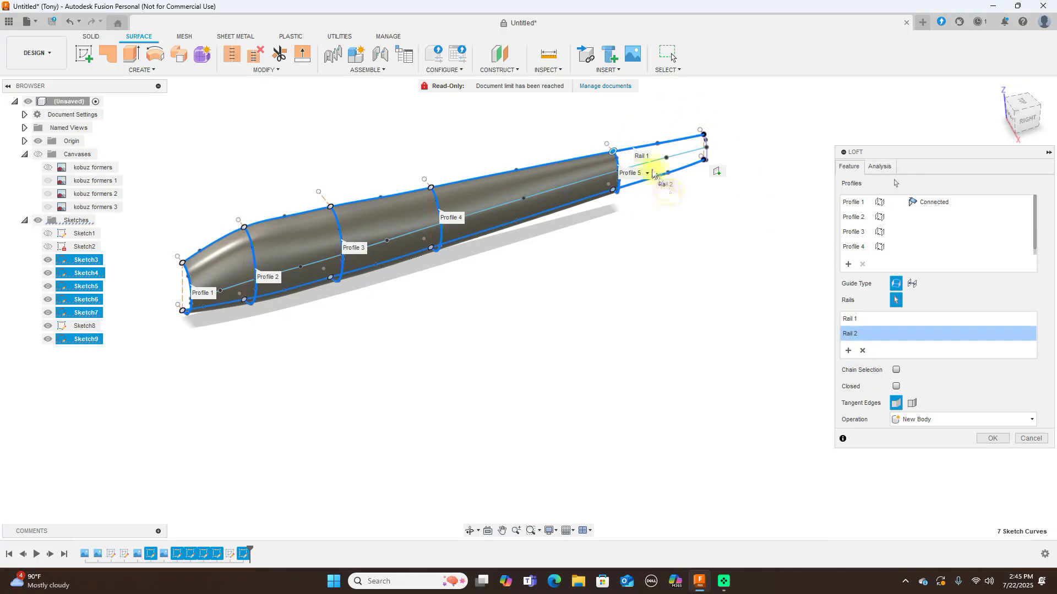
left_click(654, 164)
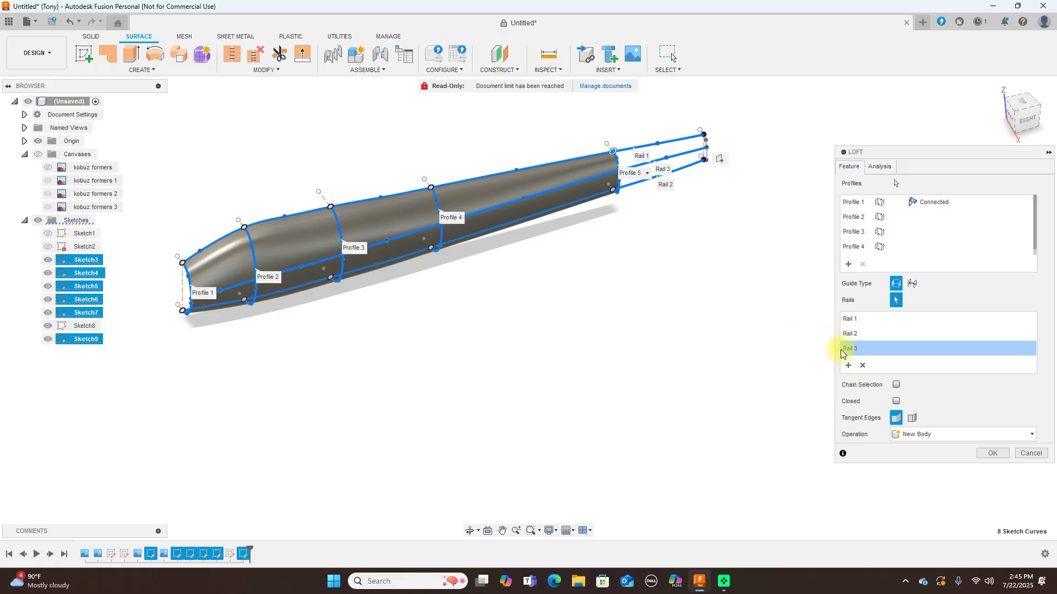
left_click(863, 366)
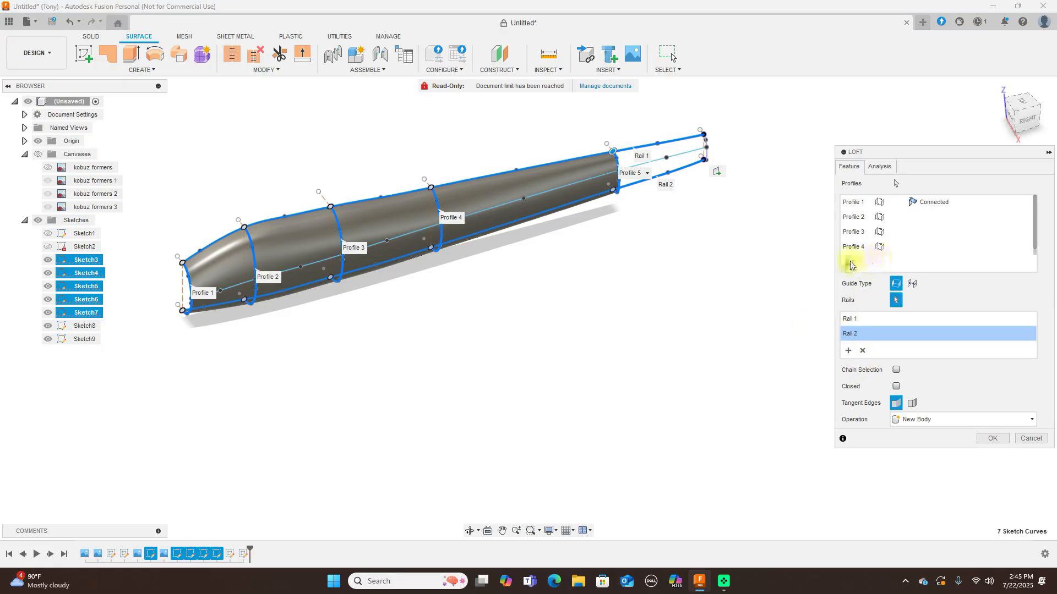
- Add the last former's curve as the sixth loft profile and finish the surface loft with the upper and lower rails
left_click(848, 264)
scroll(794, 180, "up", 2)
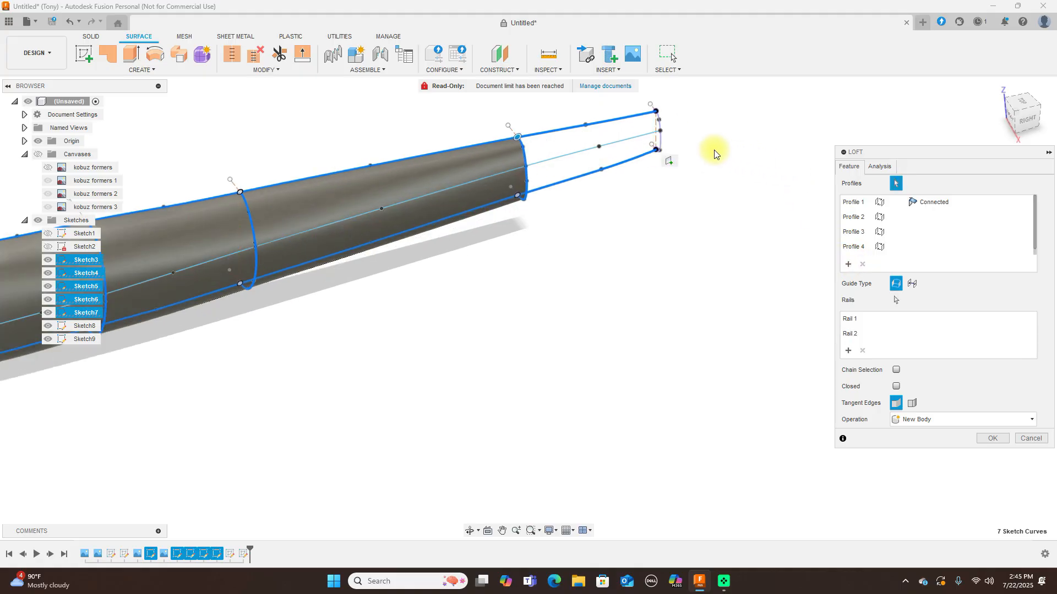
left_click(661, 144)
scroll(732, 214, "down", 3)
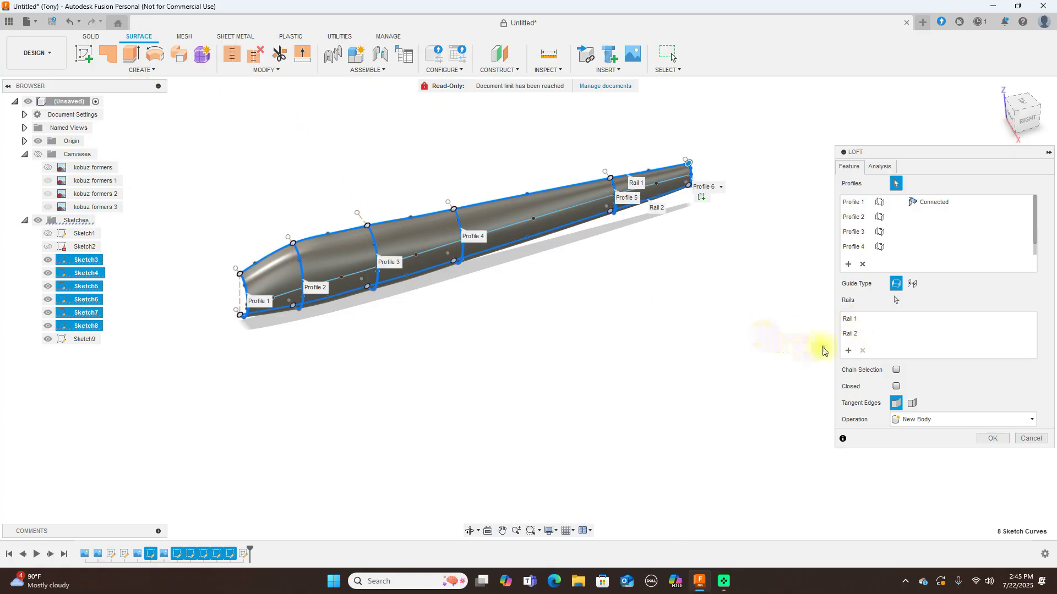
left_click(848, 350)
left_click(569, 205)
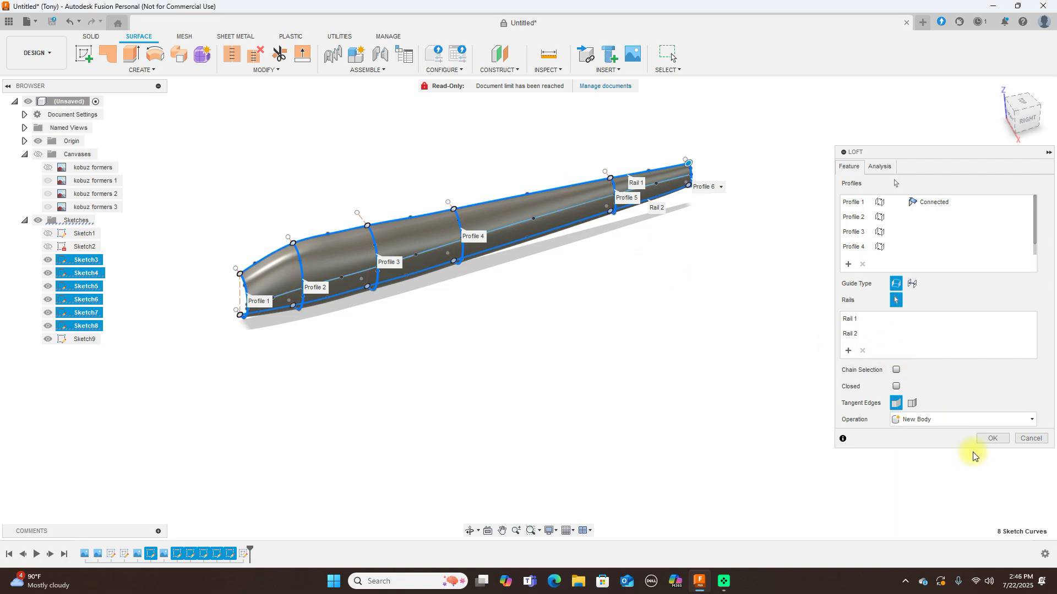
left_click(988, 444)
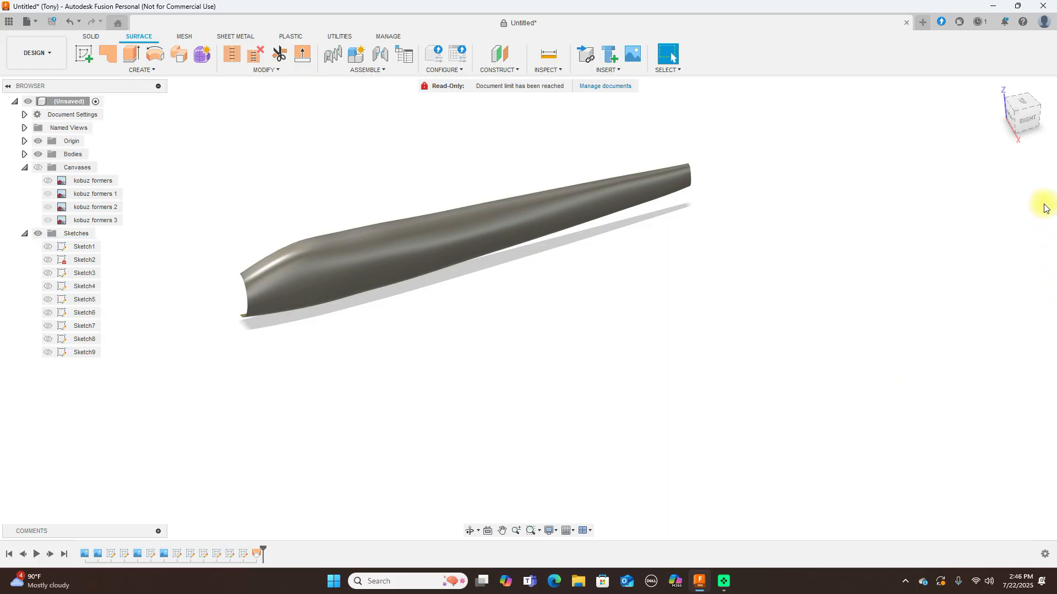
- In the right view, show Sketch9, Sketch8 and Sketch6 over the lofted surface
left_click(1025, 119)
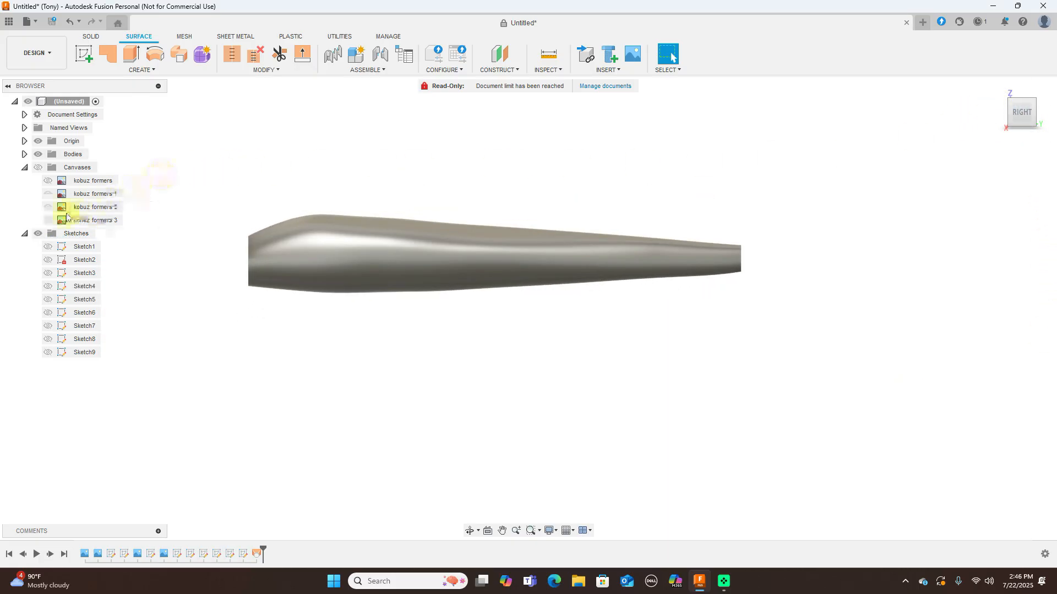
left_click(37, 233)
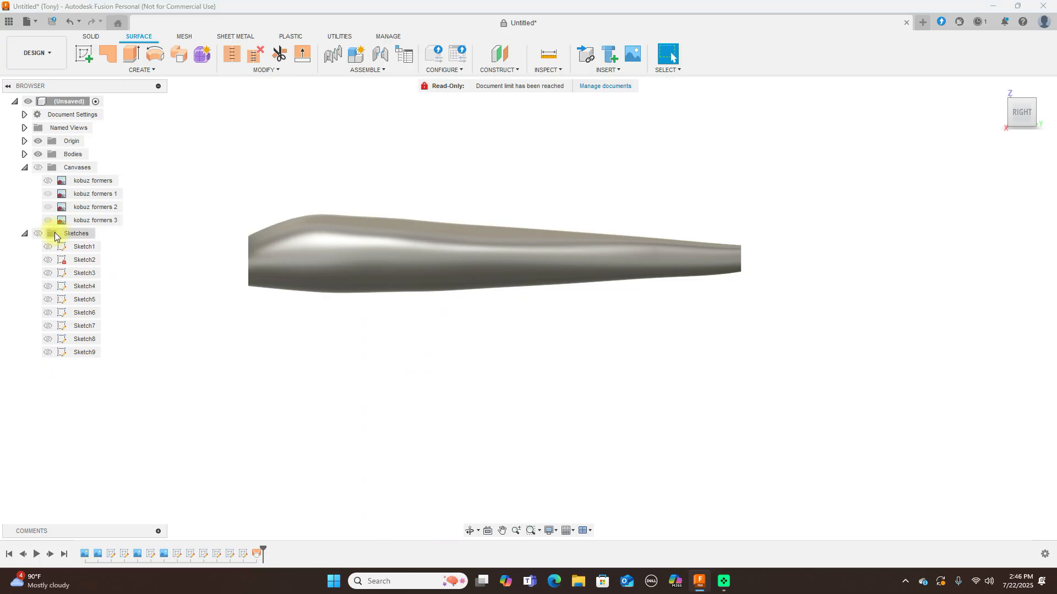
left_click(41, 233)
left_click(48, 352)
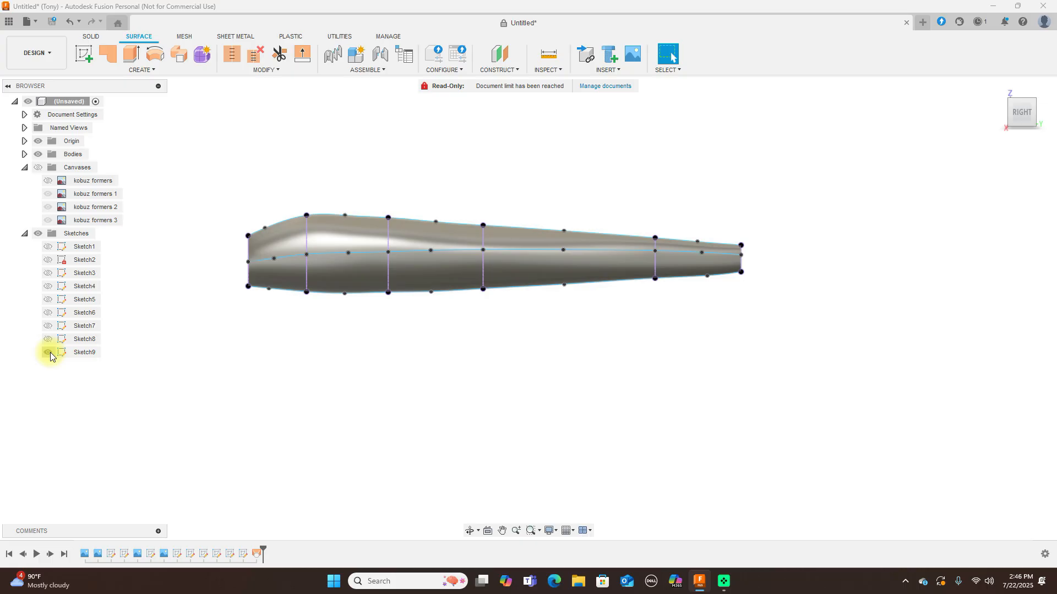
left_click(48, 353)
left_click(41, 329)
left_click(48, 312)
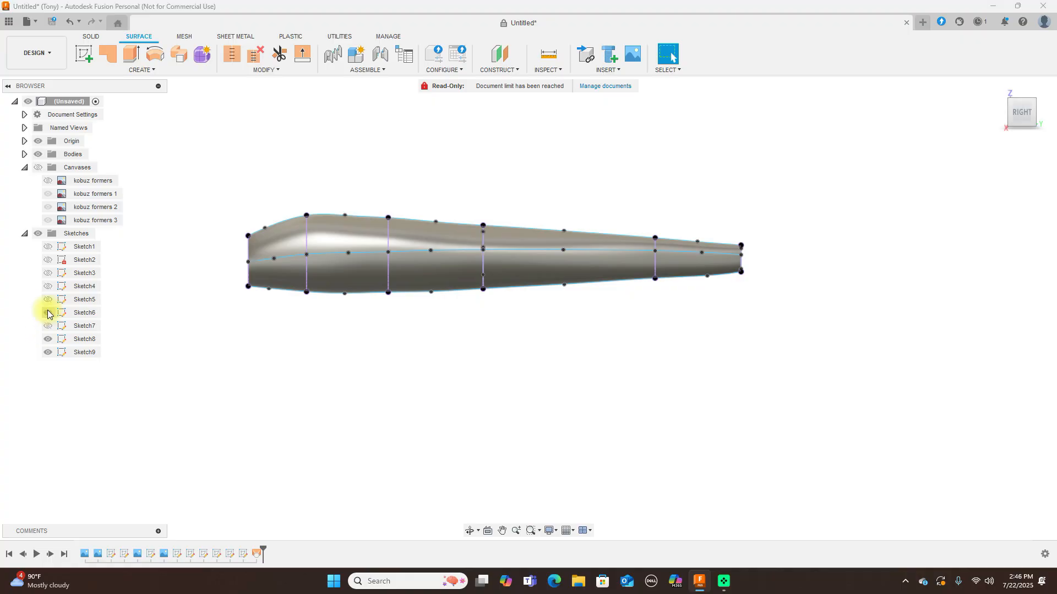
- Raise the side spline's points slightly at the fourth former and midway to its neighbouring formers on both sides
scroll(453, 282, "up", 3)
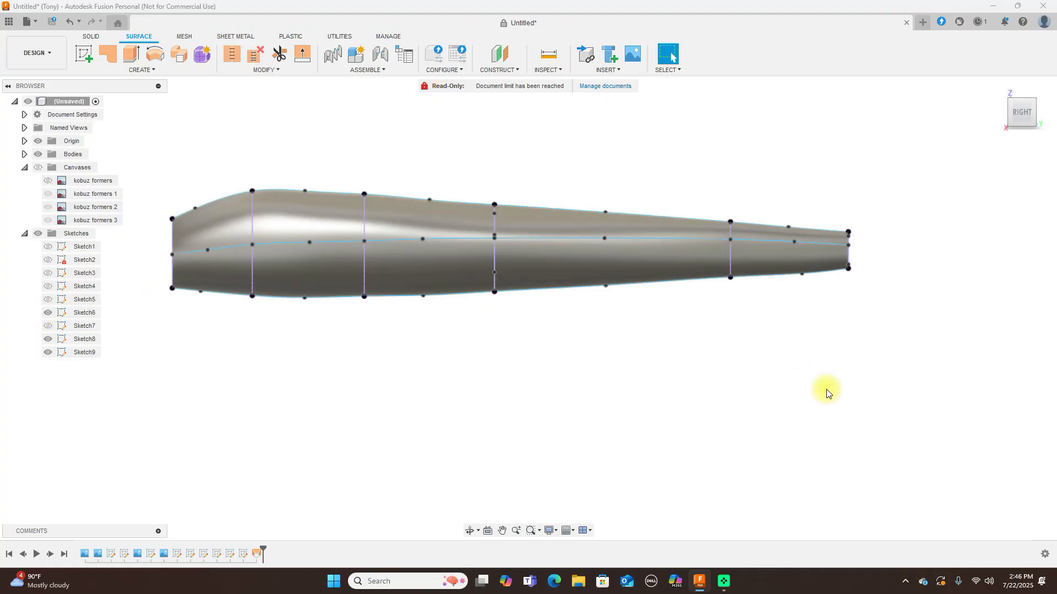
scroll(584, 246, "up", 1)
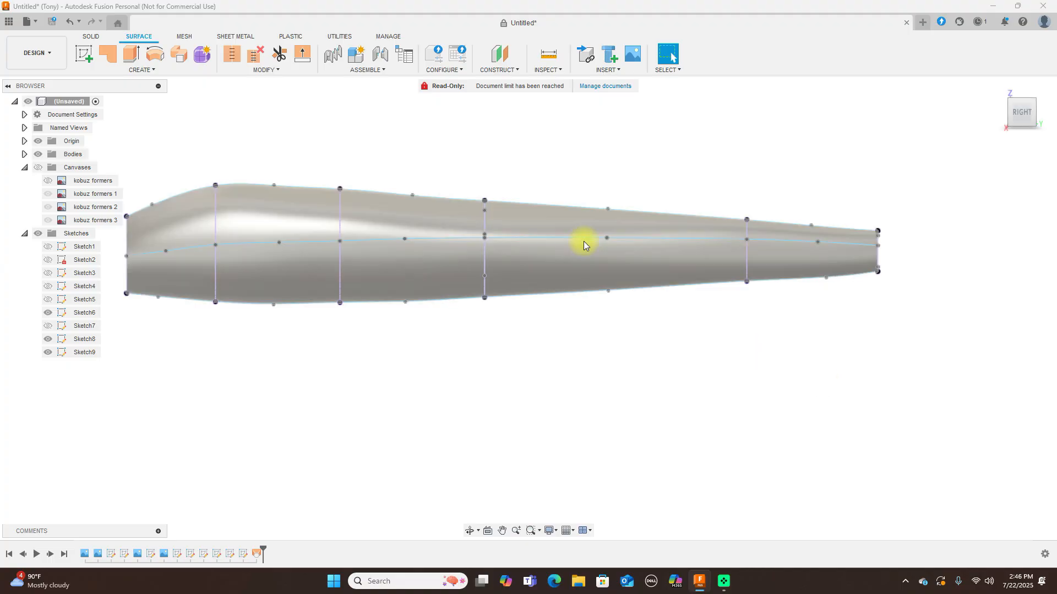
scroll(563, 242, "down", 1)
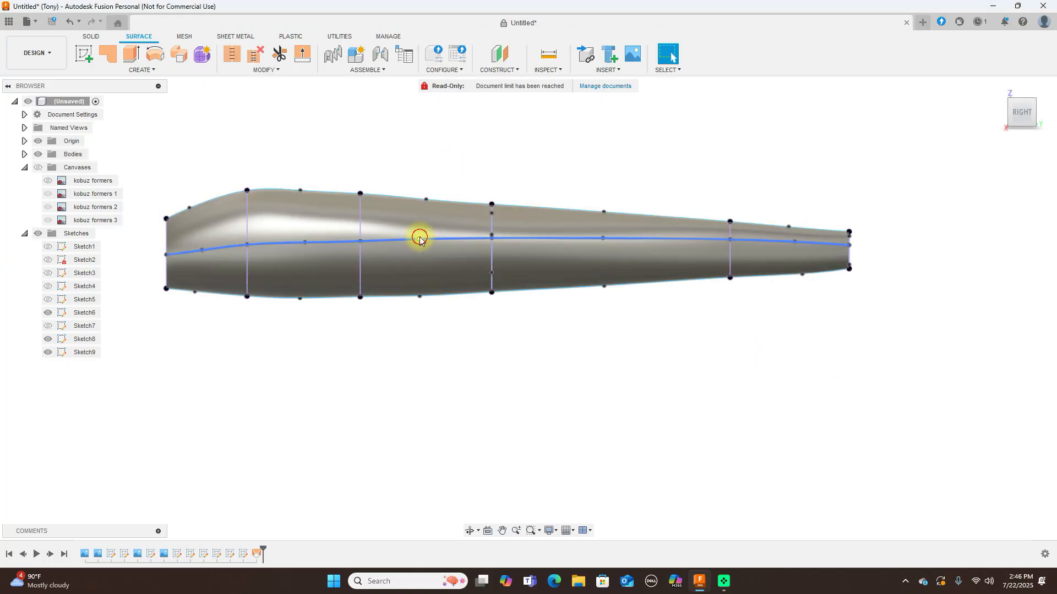
left_click(421, 237)
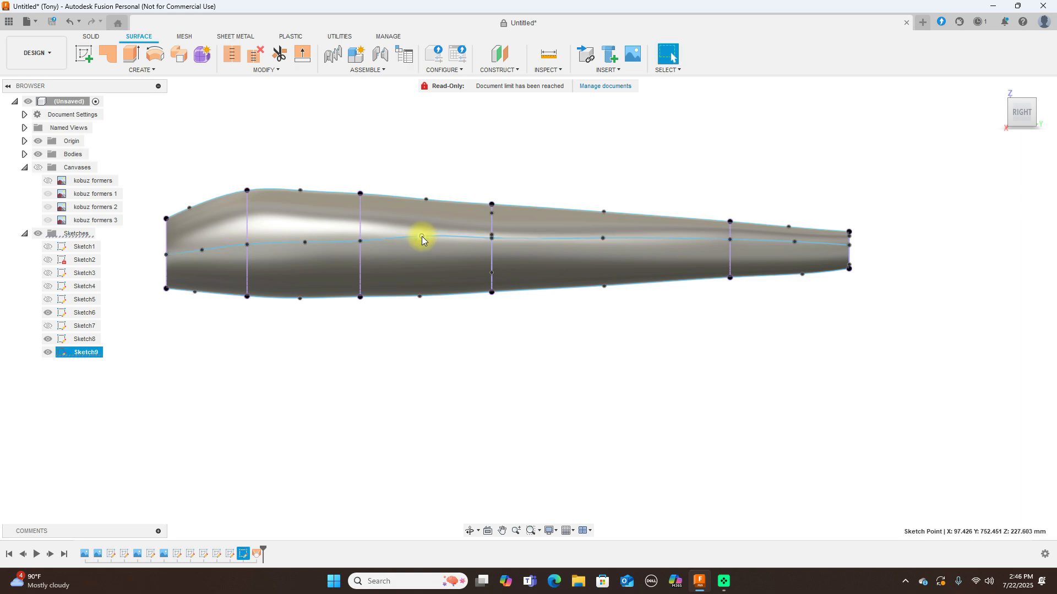
left_click_drag(492, 238, 493, 234)
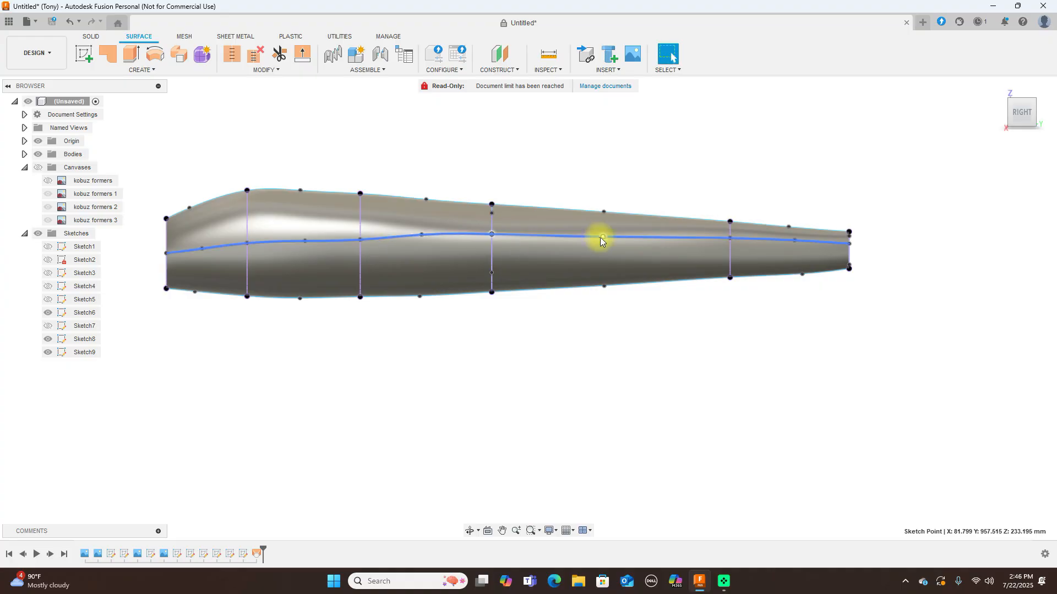
left_click_drag(602, 237, 603, 234)
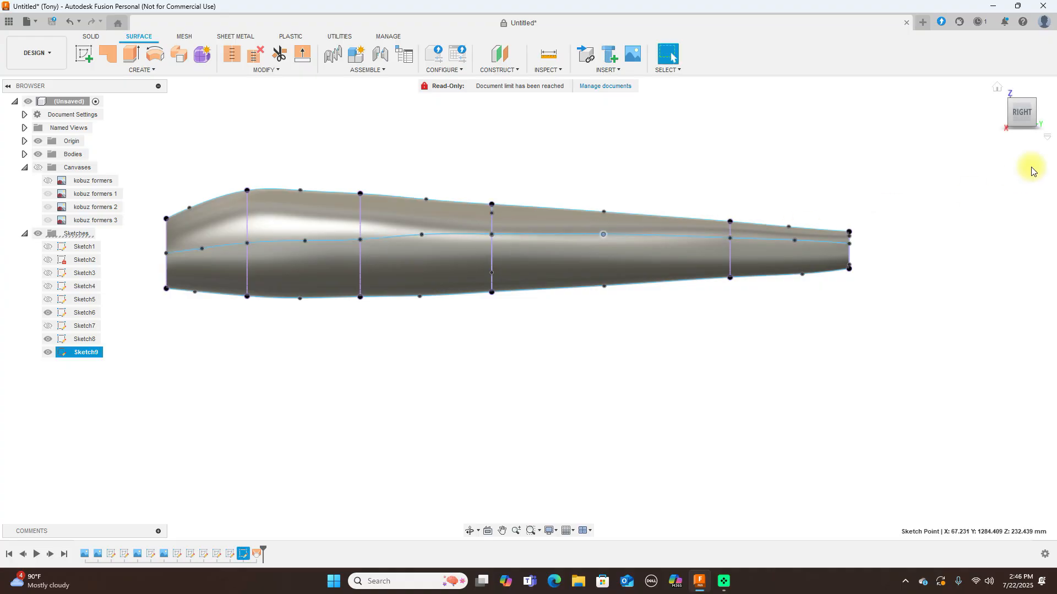
- Check the surface and splines from the back and right views, and hide all sketches
mouse_move(1018, 115)
left_mouse_down()
mouse_move(85, 124)
mouse_move(118, 108)
mouse_move(78, 115)
mouse_move(995, 99)
mouse_move(904, 110)
mouse_move(899, 127)
left_mouse_up()
left_click(1028, 117)
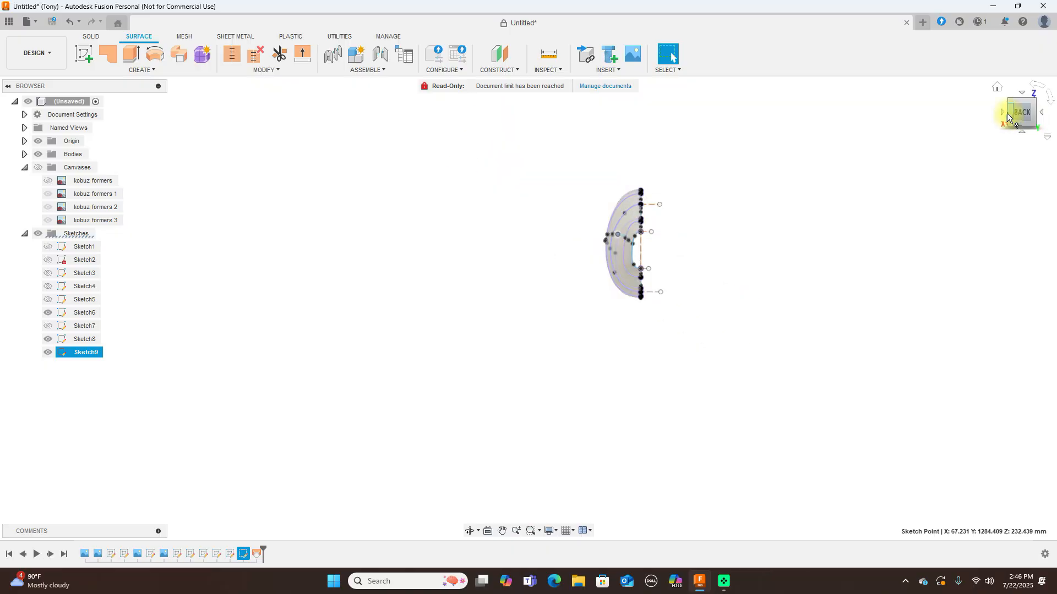
left_click(1002, 113)
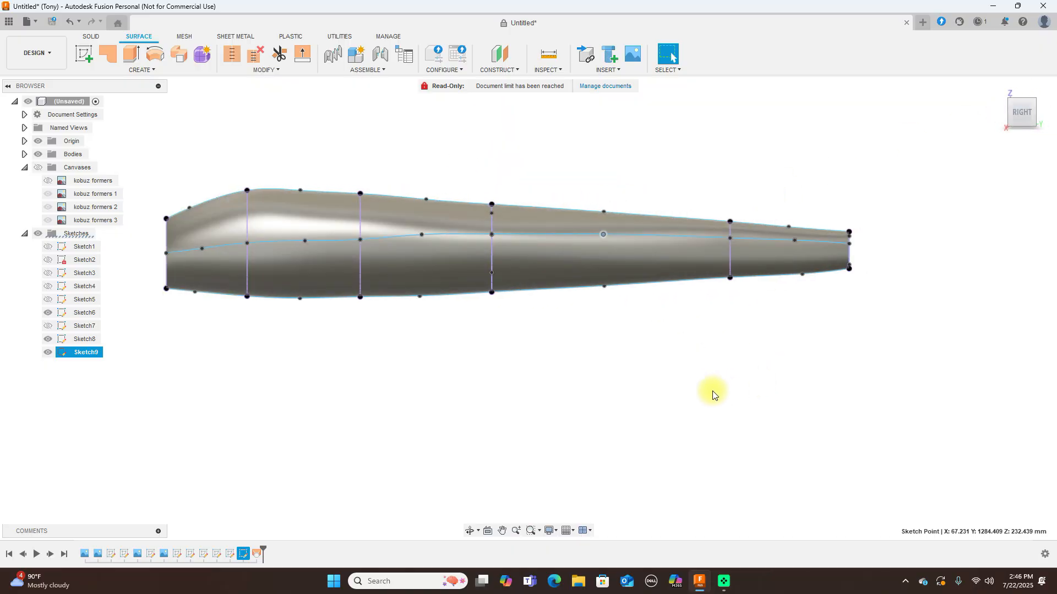
left_click(39, 234)
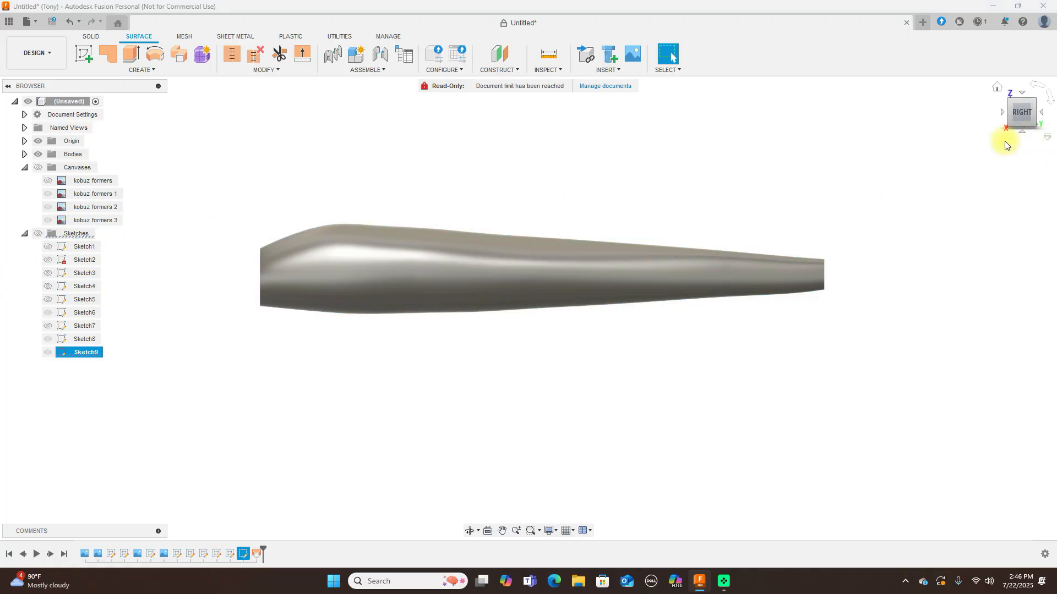
left_click(1012, 119)
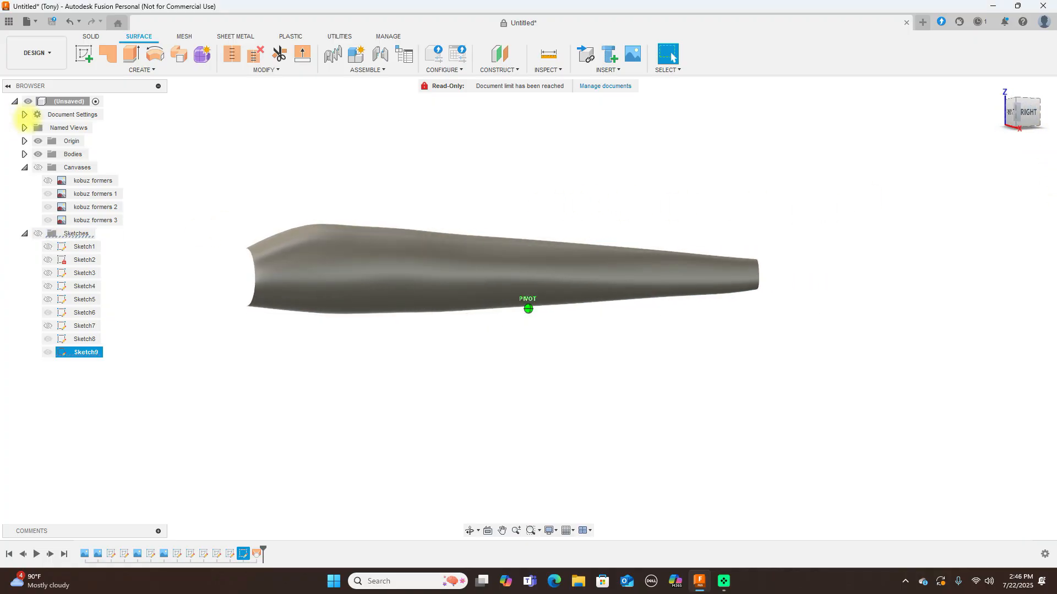
- Mirror the lofted half-fuselage face across the origin's vertical lengthwise YZ plane
left_click(149, 69)
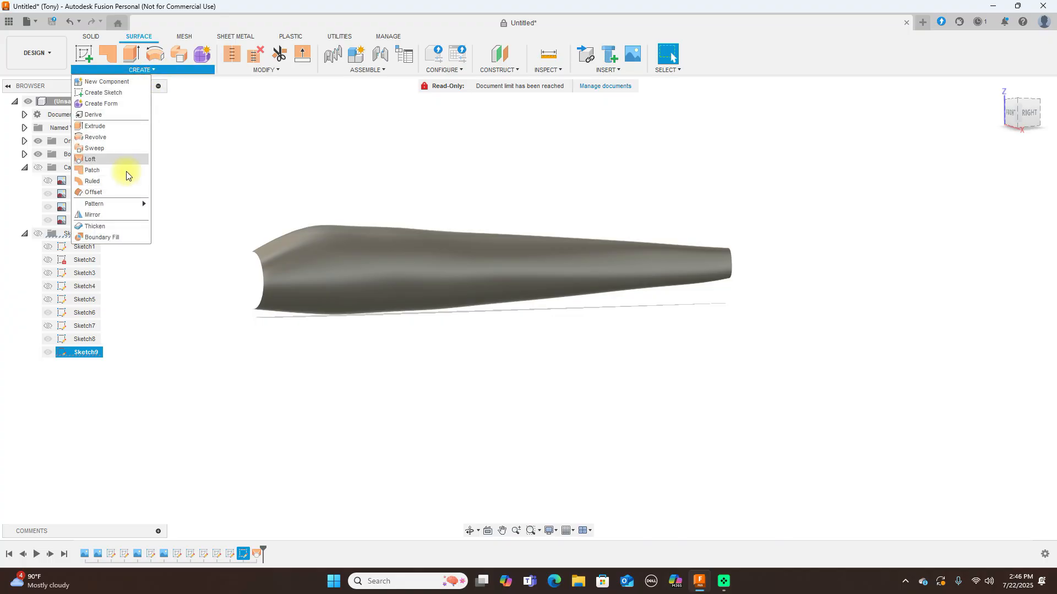
left_click(435, 252)
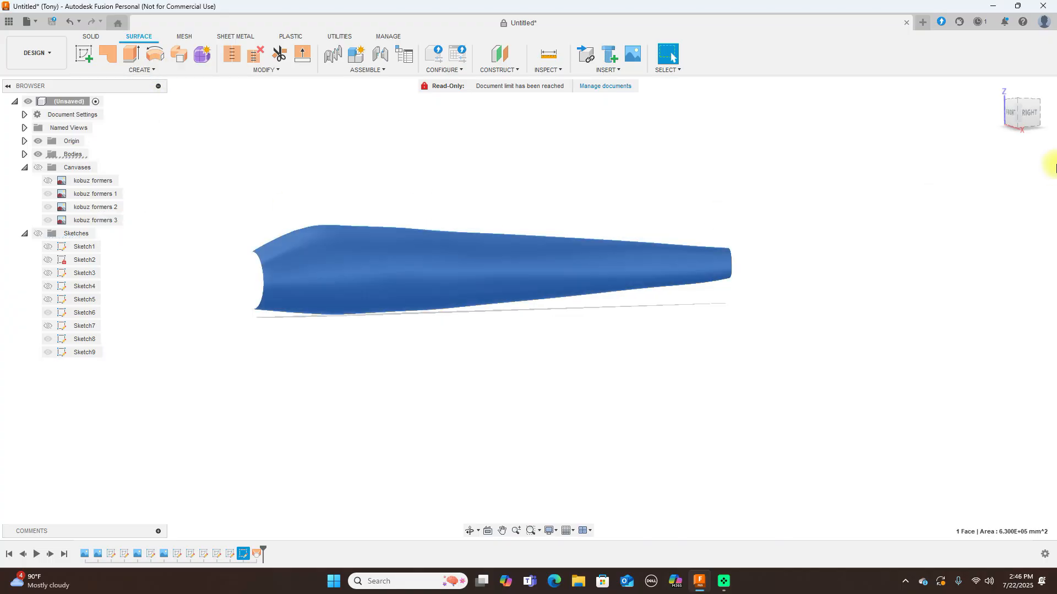
left_click(156, 71)
left_click(112, 215)
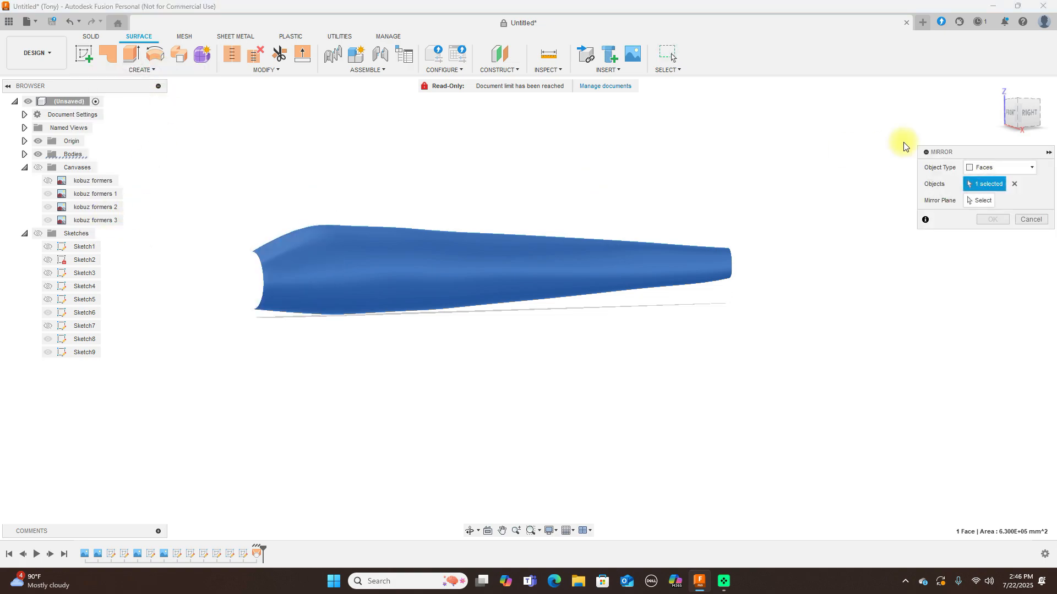
left_click(980, 200)
scroll(688, 196, "down", 3)
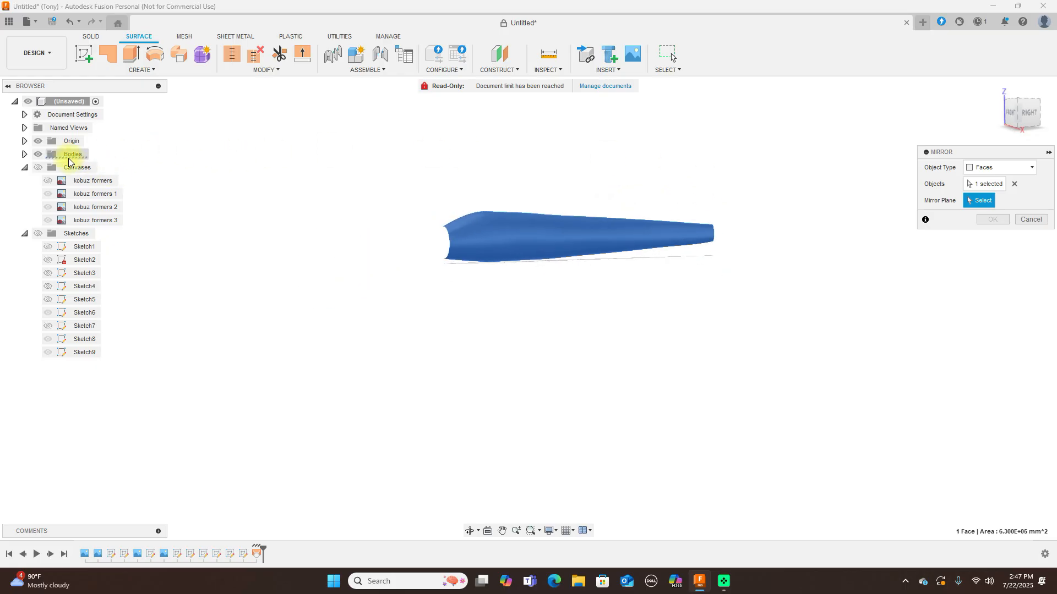
left_click(38, 141)
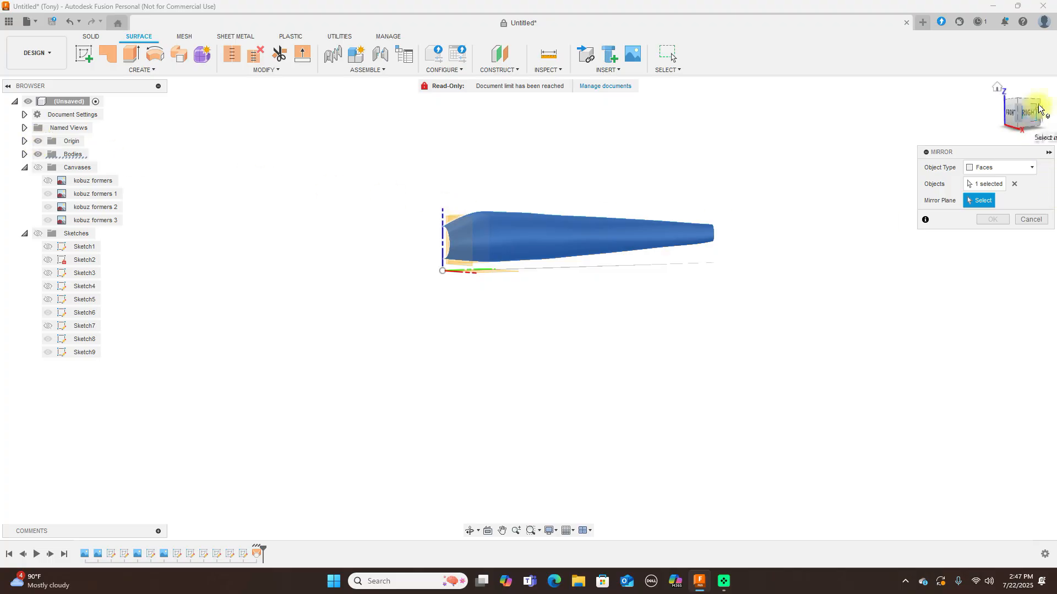
left_click_drag(1031, 104, 1016, 161)
left_click(448, 289)
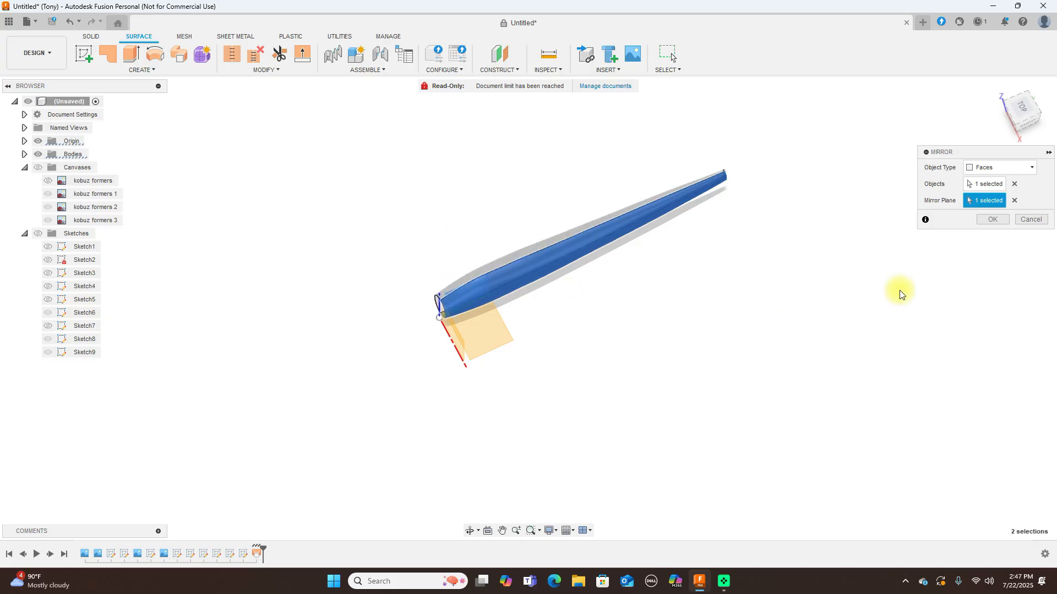
left_click(991, 220)
- Hide the origin geometry and show the canvases, comparing the mirrored fuselage with the side-view drawing in the right view
left_click(1025, 108)
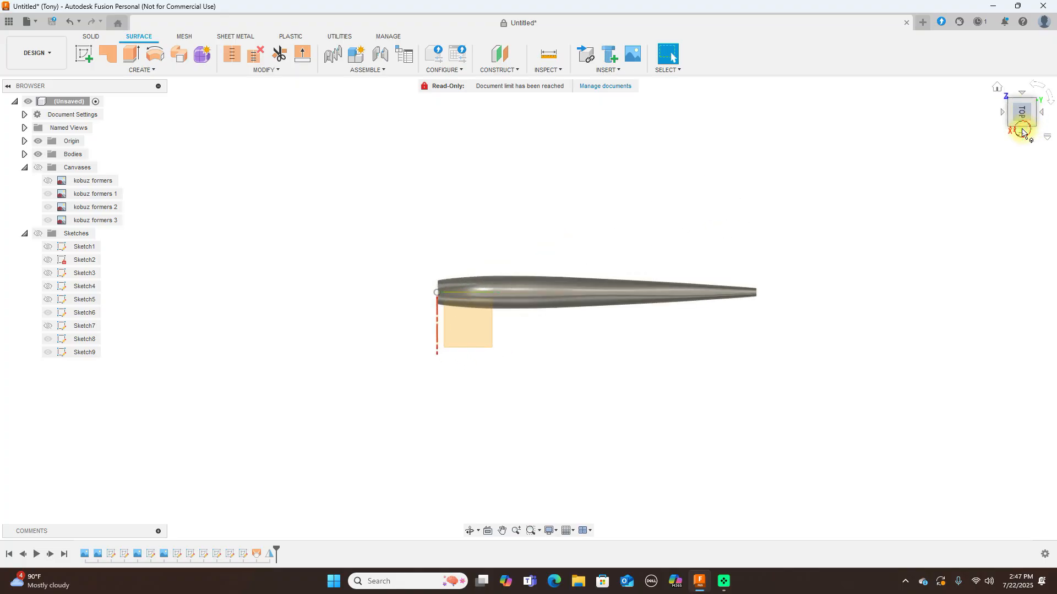
left_click(1023, 132)
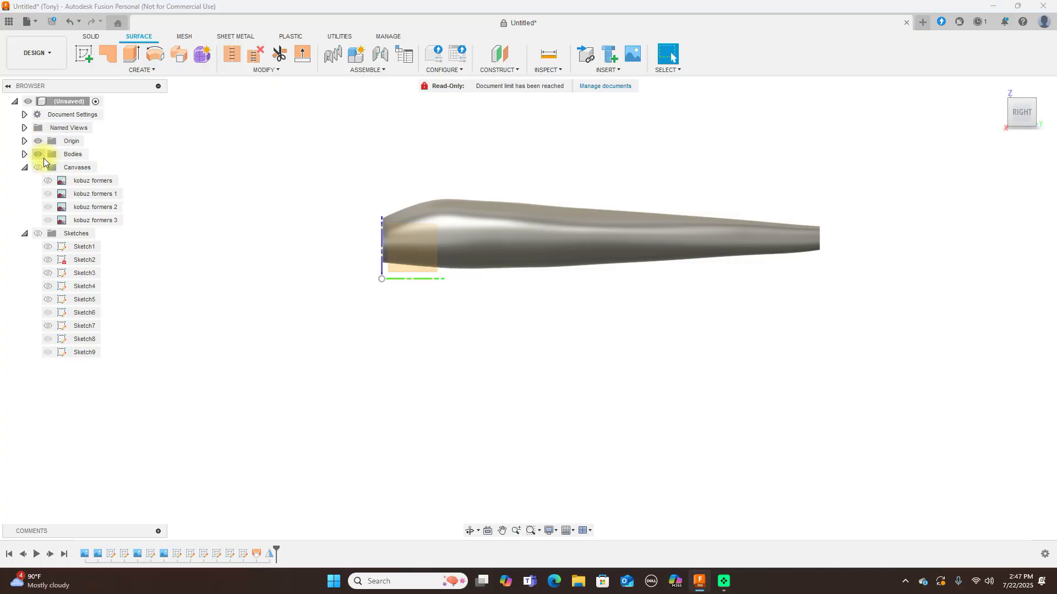
left_click(37, 143)
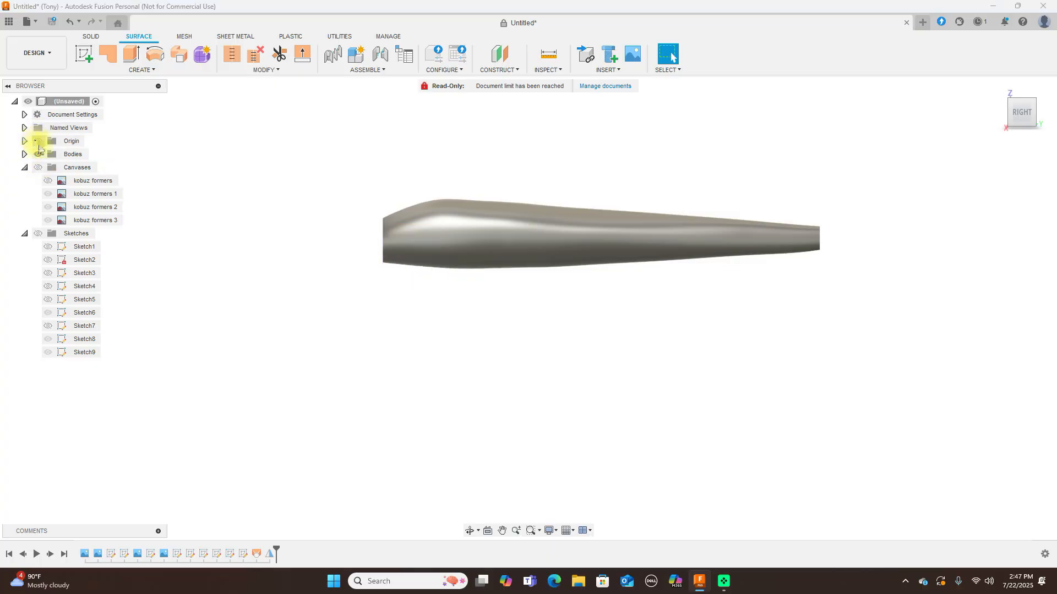
left_click(38, 168)
scroll(593, 245, "up", 2)
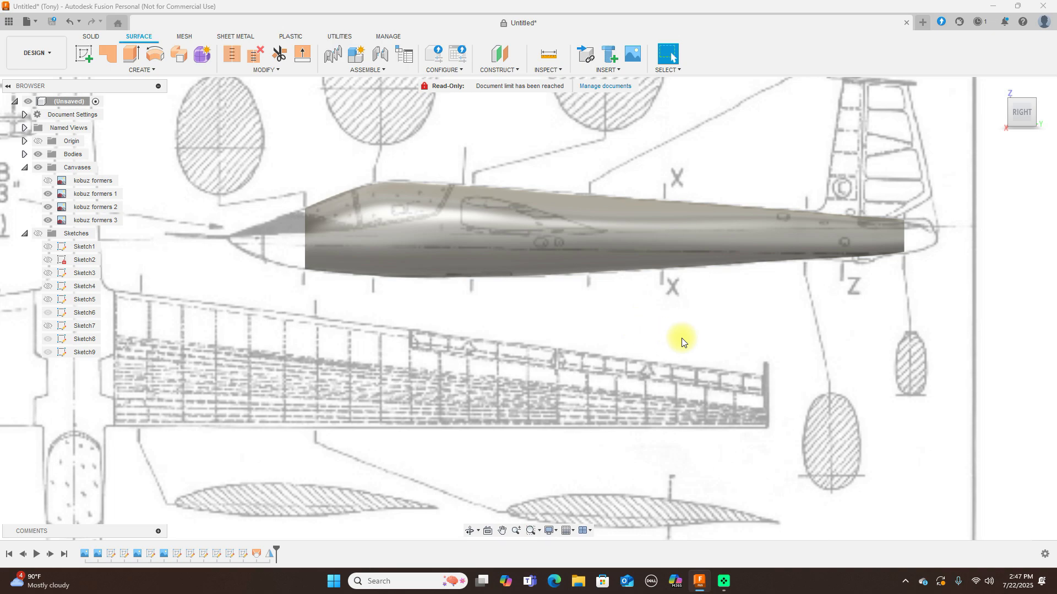
scroll(681, 338, "down", 2)
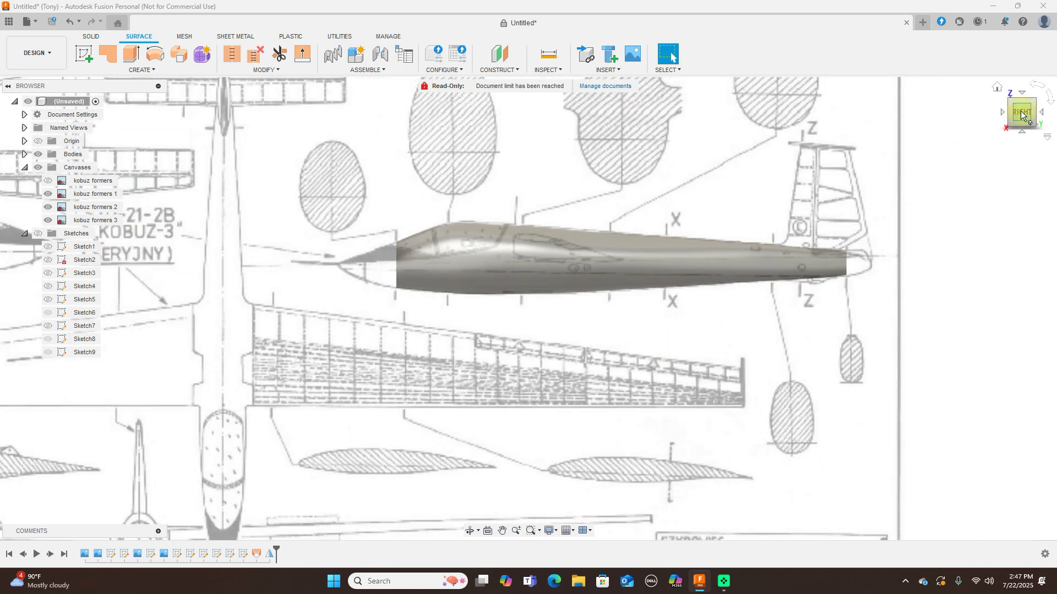
mouse_move(1018, 115)
left_mouse_down()
mouse_move(1040, 118)
mouse_move(1038, 176)
mouse_move(1012, 116)
left_mouse_up()
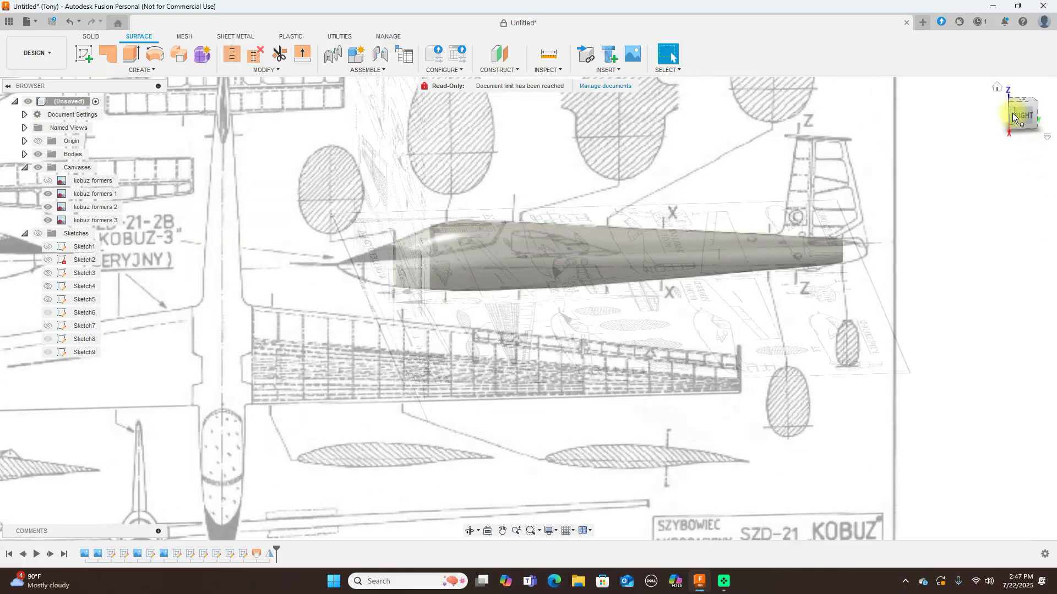
left_click(1019, 117)
- Start a sketch on the vertical lengthwise YZ plane, framed on the fuselage nose in the right view
scroll(406, 197, "up", 5)
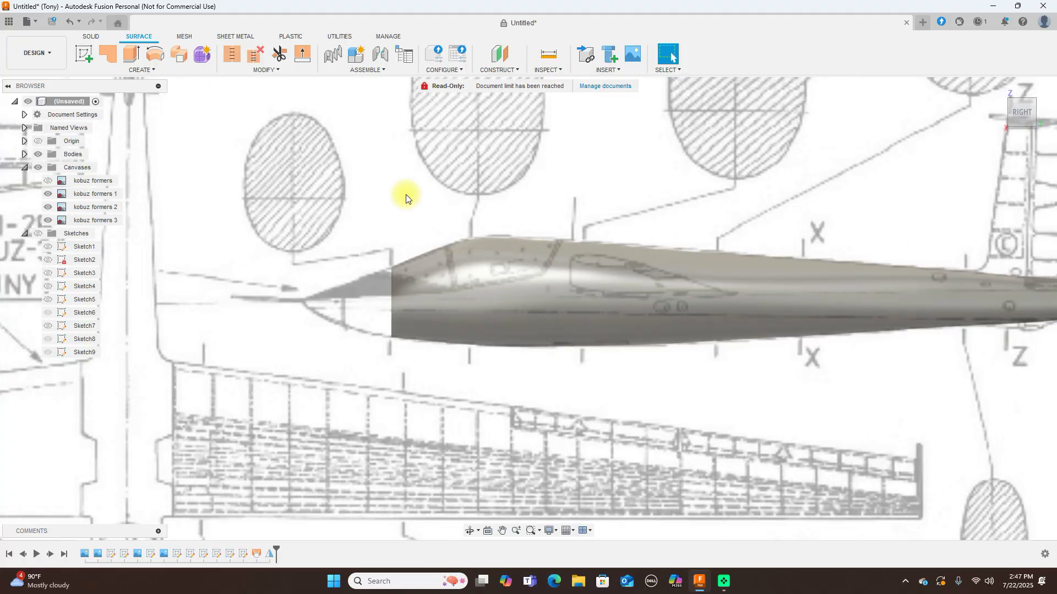
scroll(406, 197, "down", 2)
middle_click_drag(507, 164, 633, 119)
left_click(84, 54)
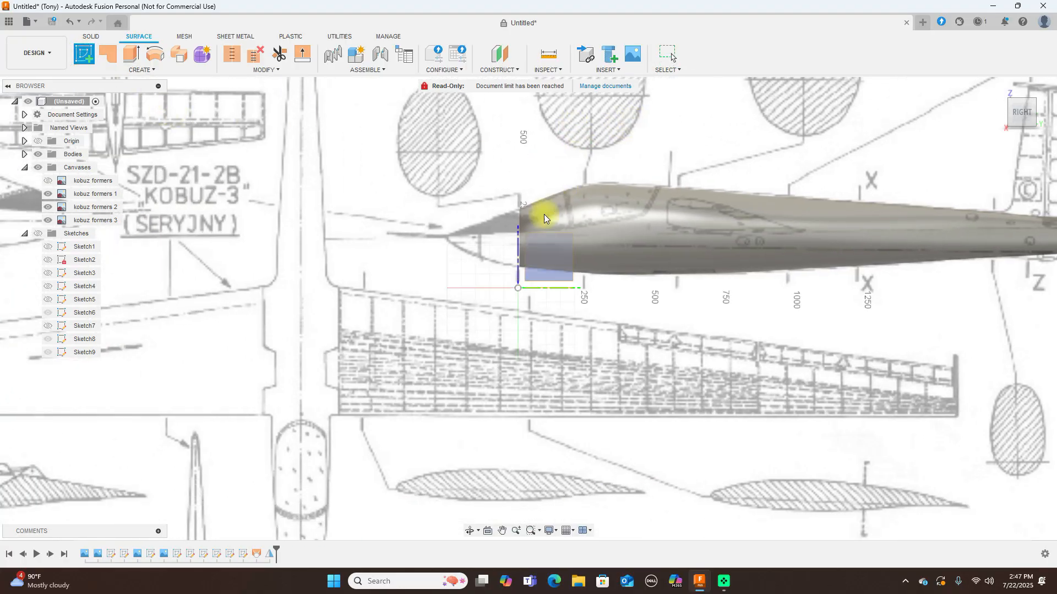
scroll(553, 296, "up", 1)
left_click(552, 295)
scroll(550, 355, "up", 2)
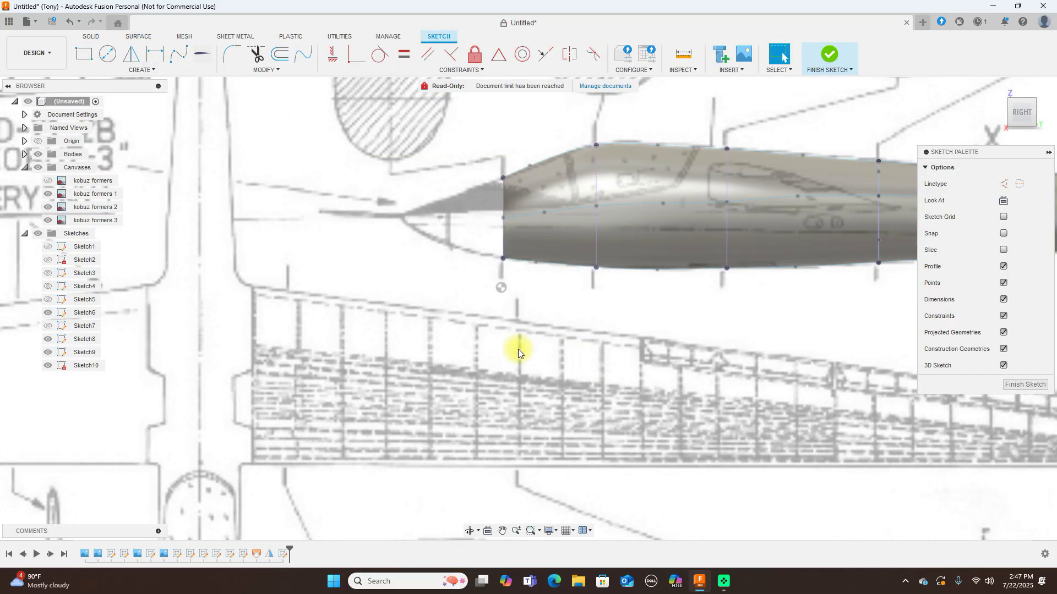
- With the canvases hidden, project the foremost former's top and bottom points and the fuselage face into the sketch
key("p")
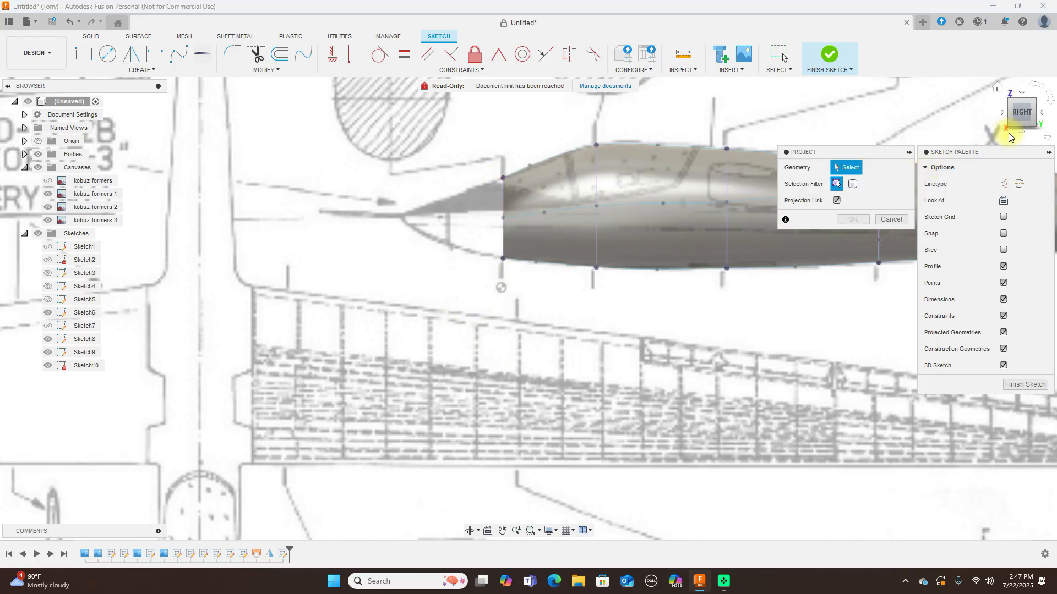
middle_click_drag(528, 306, 142, 170, "shift")
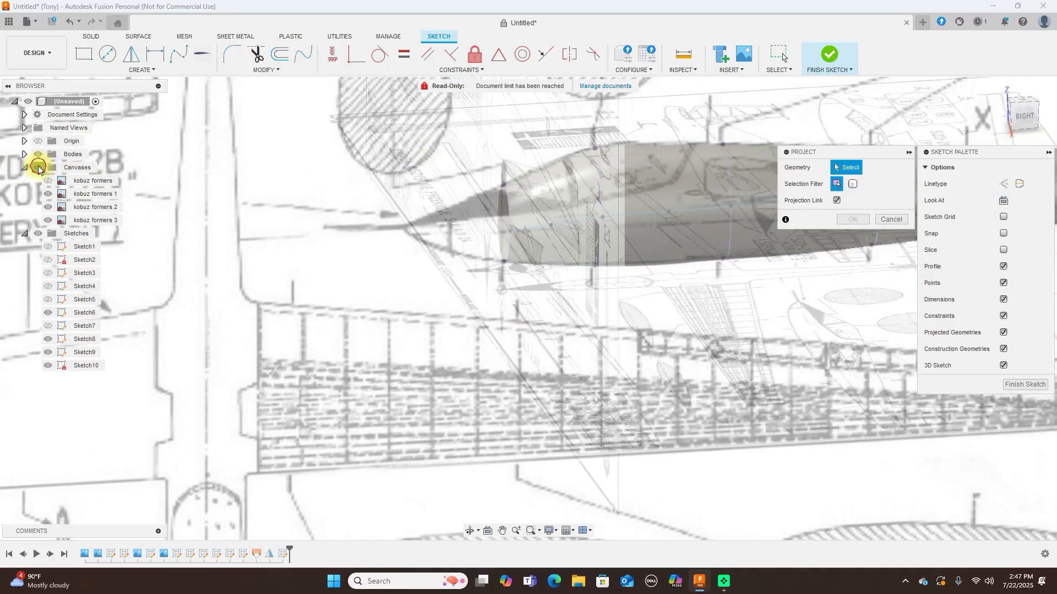
left_click(38, 167)
scroll(503, 183, "up", 2)
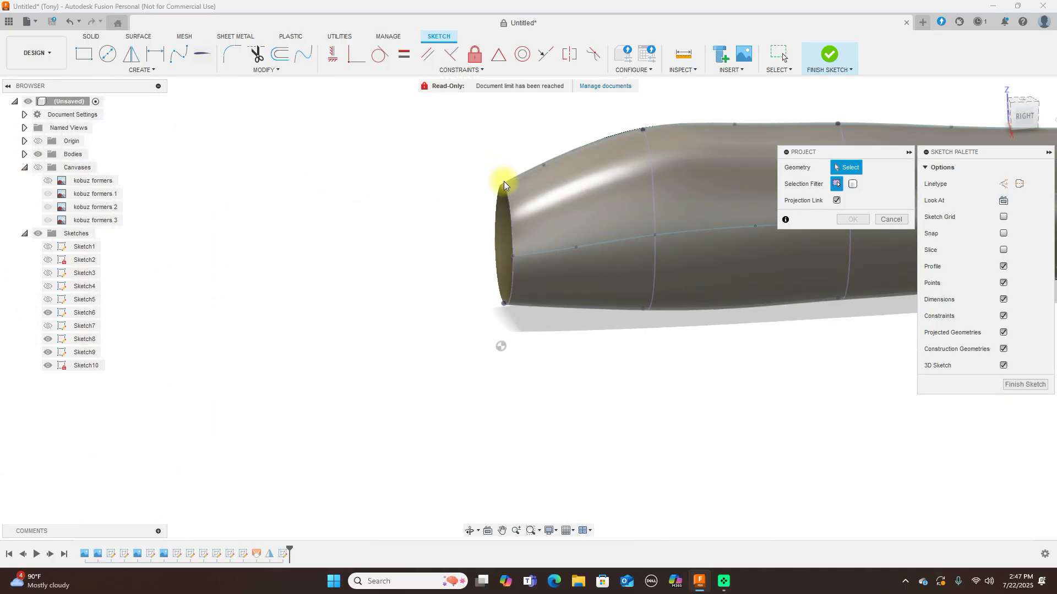
left_click(502, 186)
left_click(505, 305)
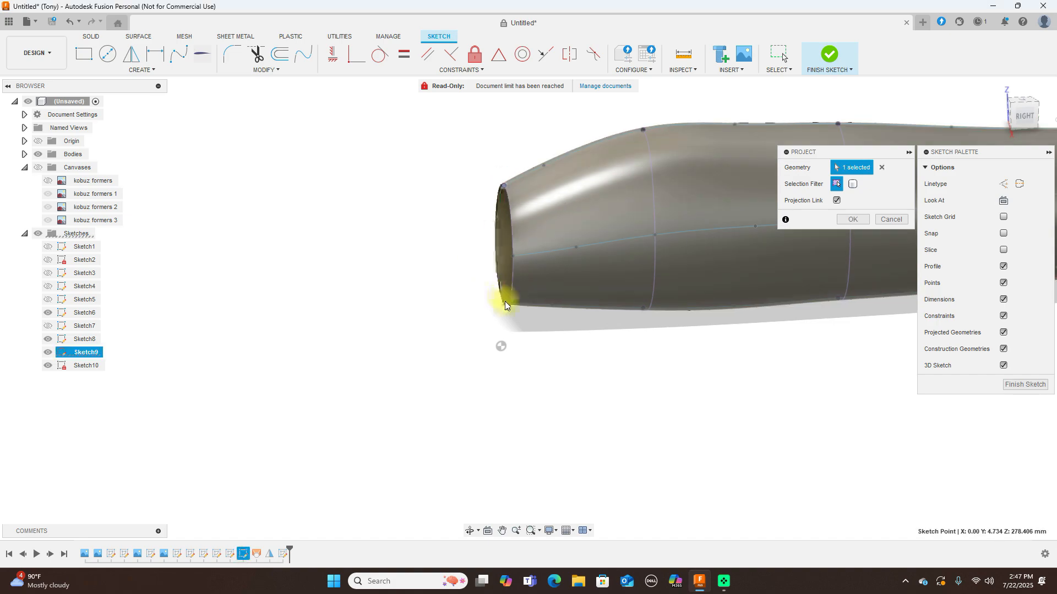
left_click(505, 245)
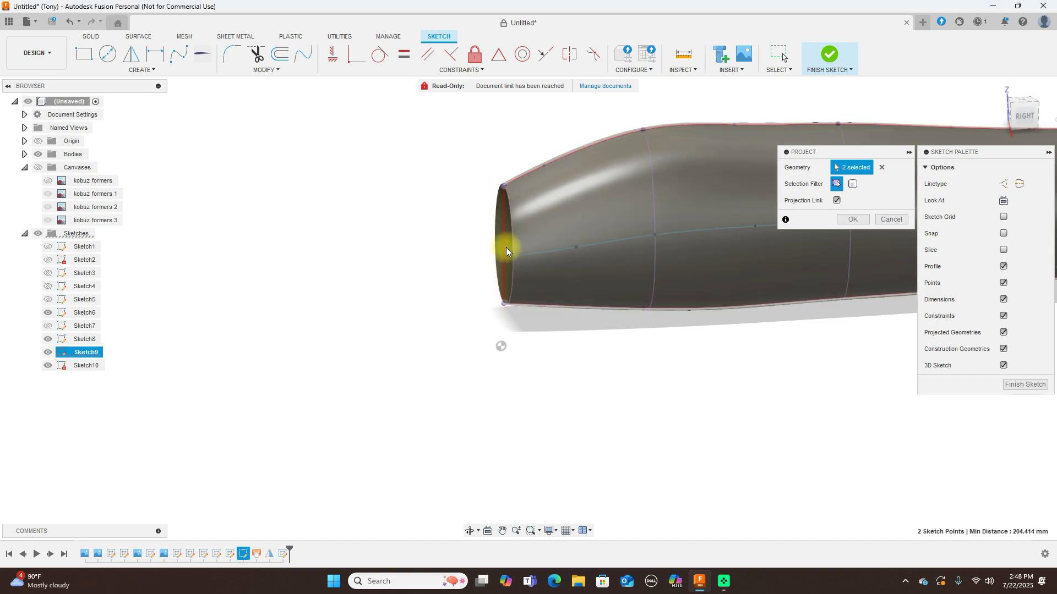
left_click(686, 207)
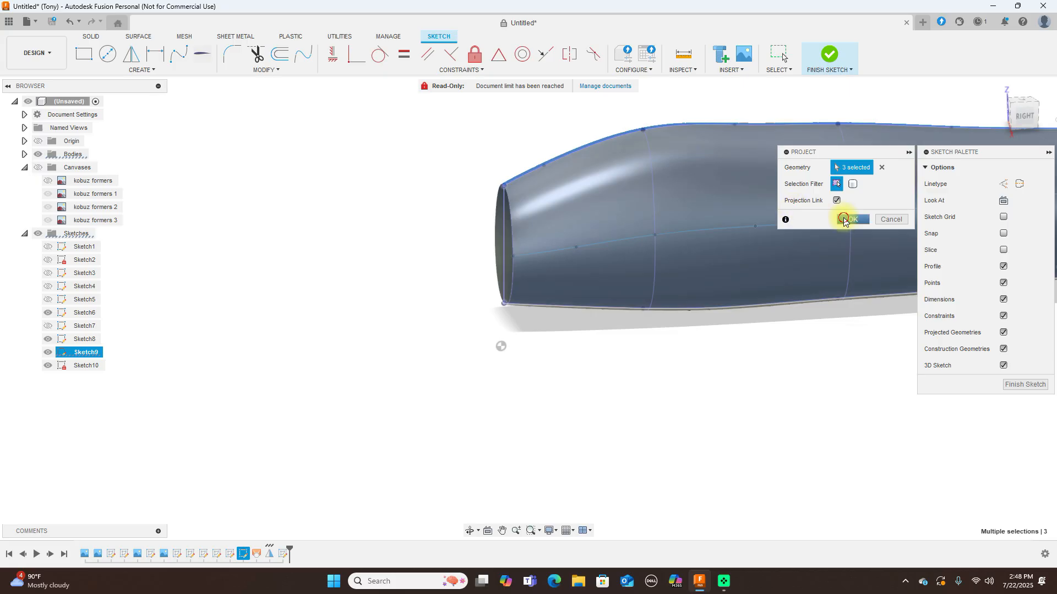
left_click(848, 219)
left_click(1025, 117)
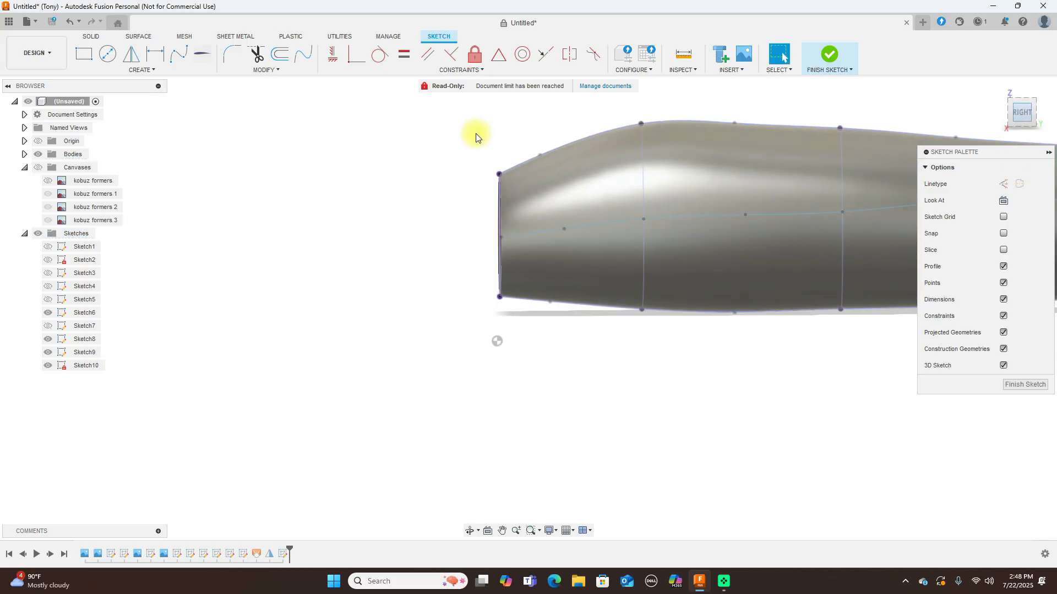
- Show the canvases and trace the nose's upper outline with a three-point spline from the foremost former's top point to the nose tip
left_click(38, 168)
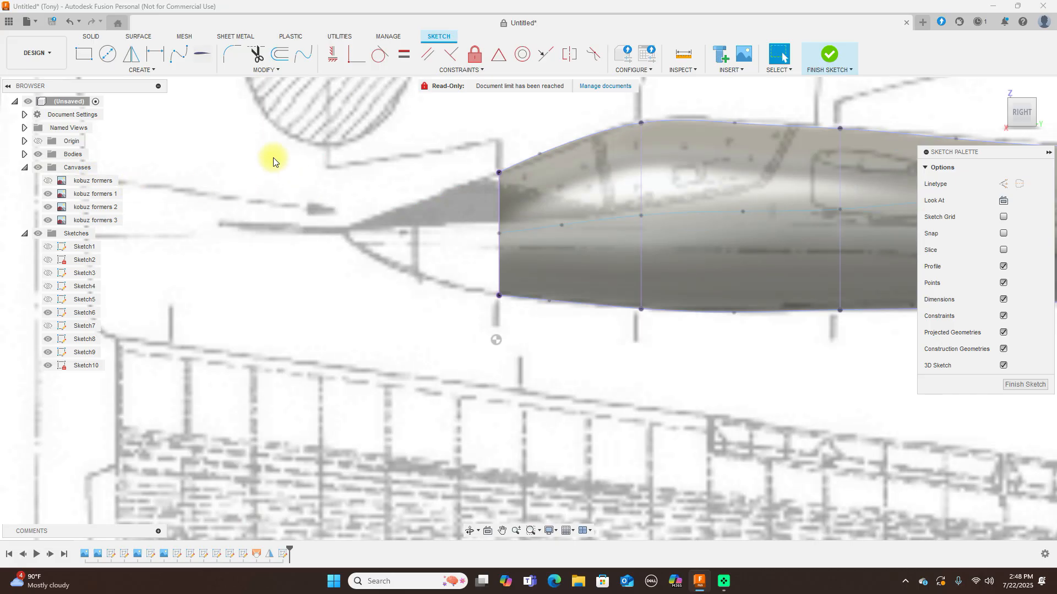
left_click(178, 54)
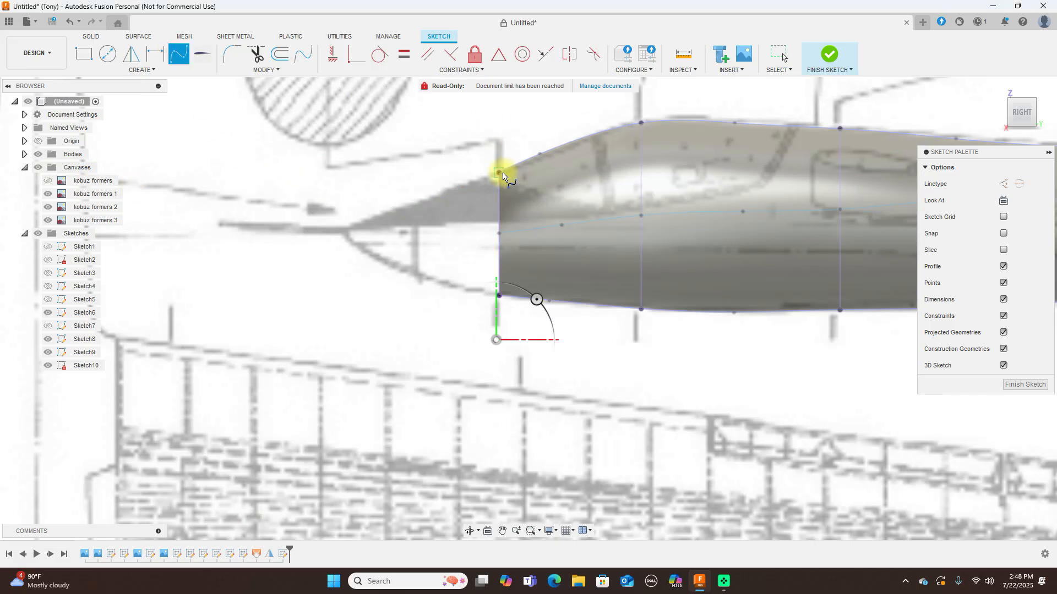
left_click(499, 173)
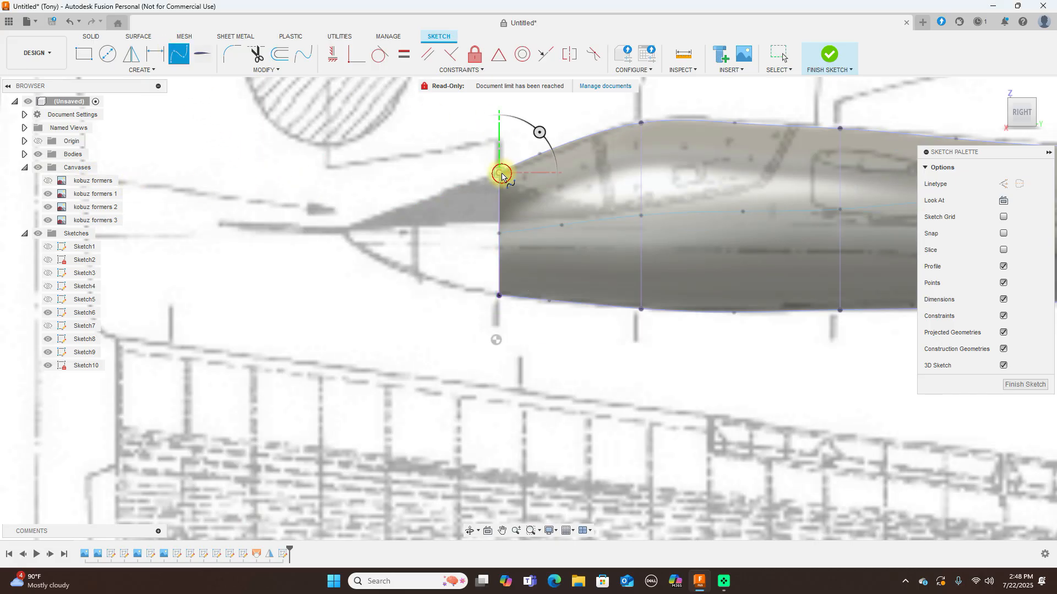
left_click(415, 205)
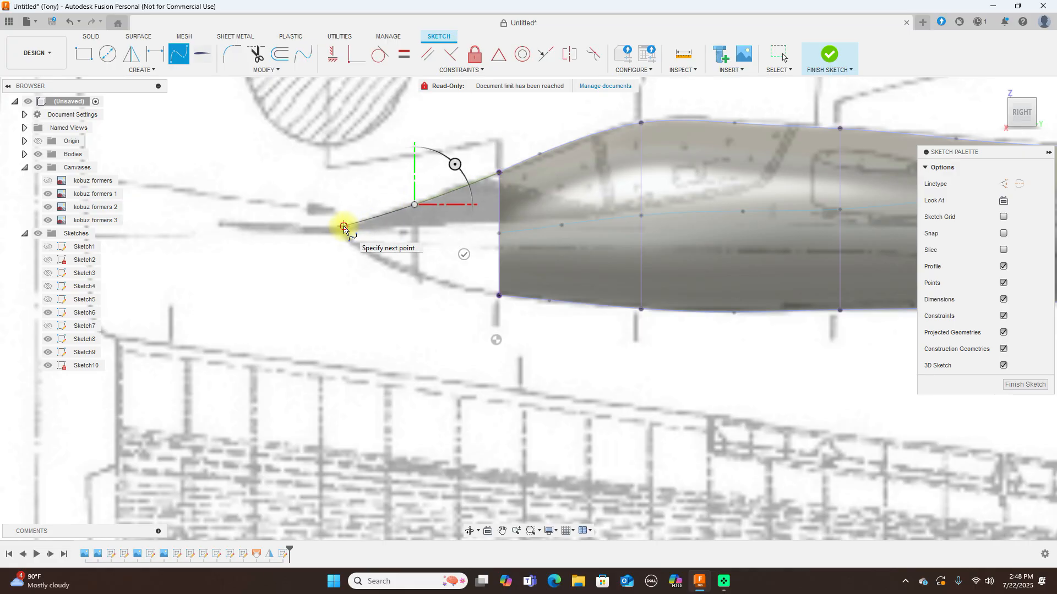
left_click(344, 226)
right_click(349, 228)
left_click(350, 189)
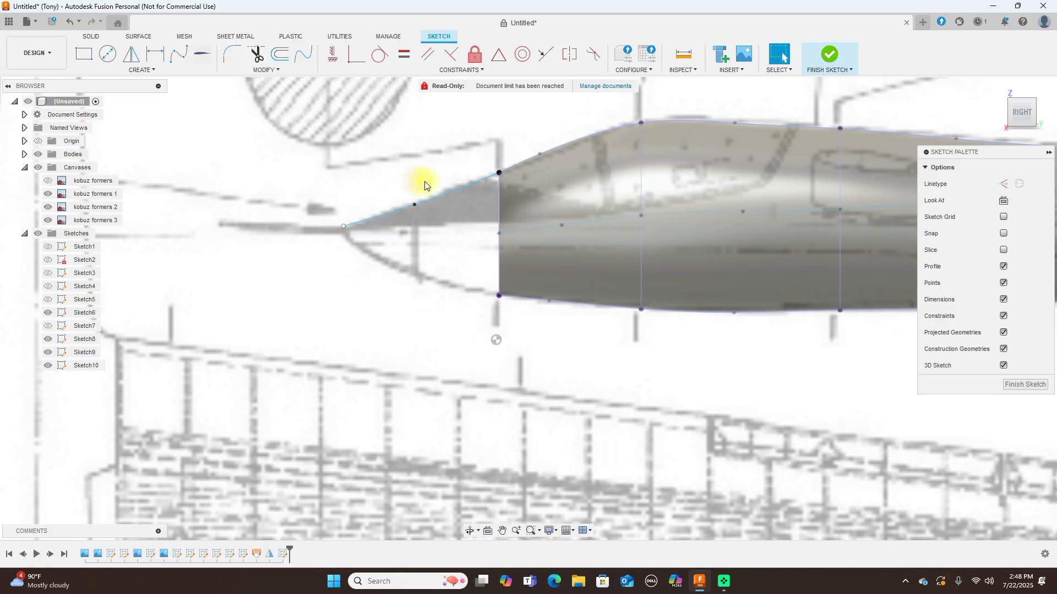
left_click(342, 226)
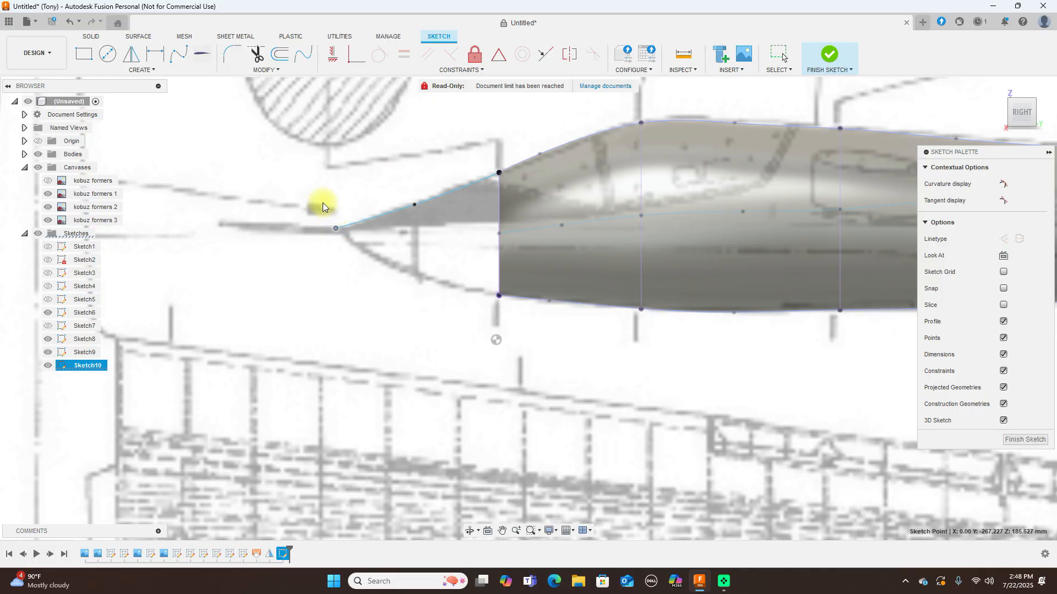
- Trace the nose's lower outline with a three-point spline from the foremost former's bottom point to just below the nose tip
left_click(179, 53)
left_click(335, 228)
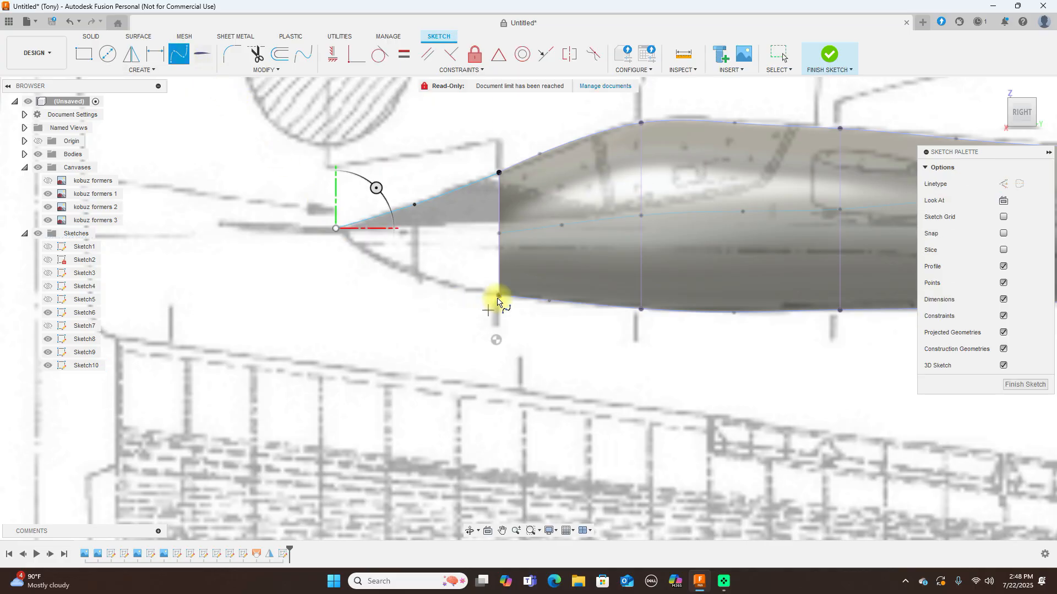
left_click(498, 296)
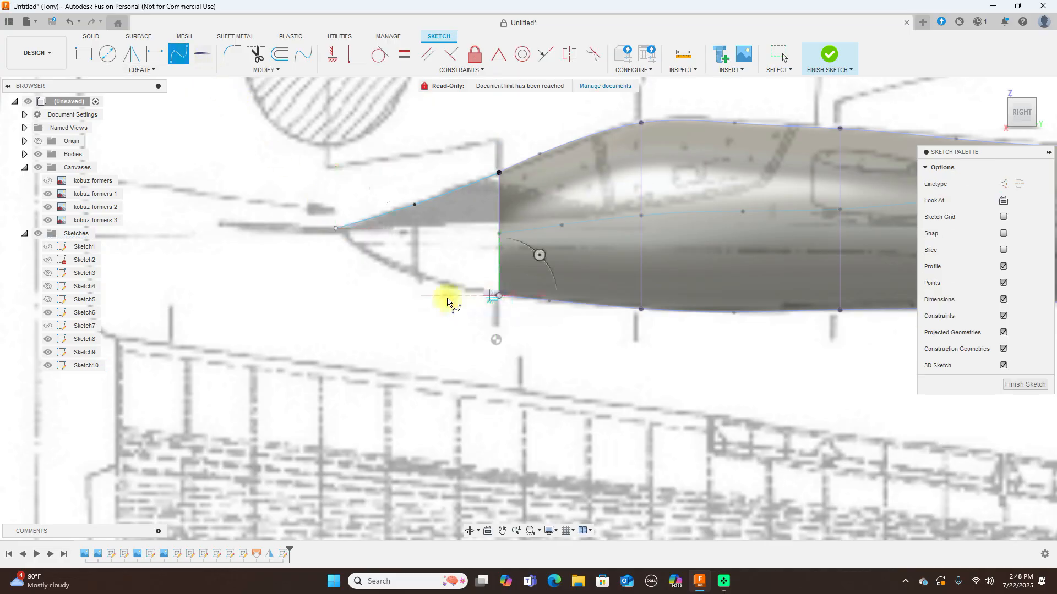
left_click(412, 277)
left_click(337, 228)
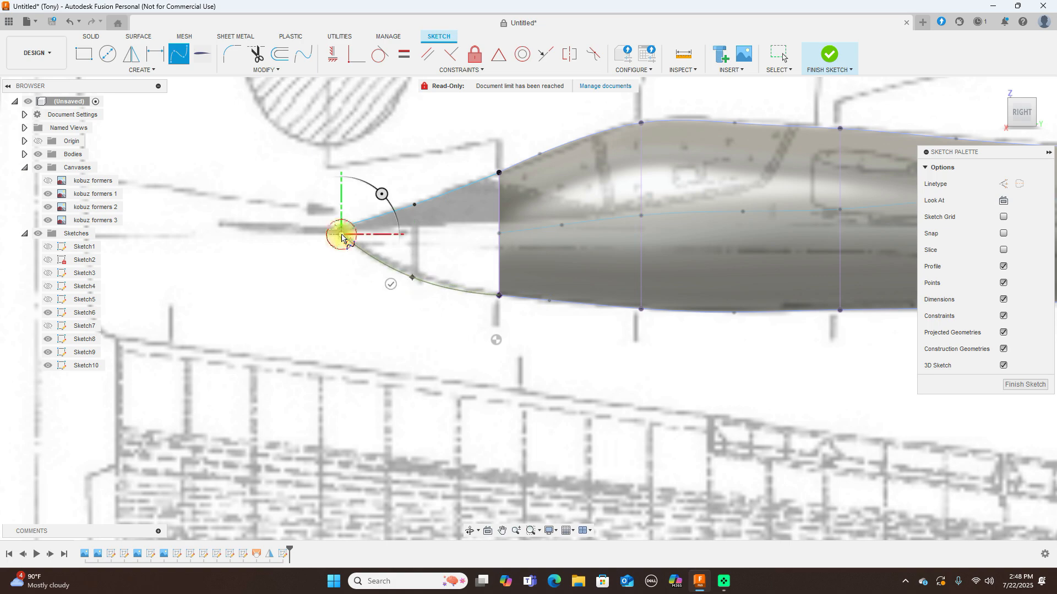
right_click(342, 236)
left_click(380, 236)
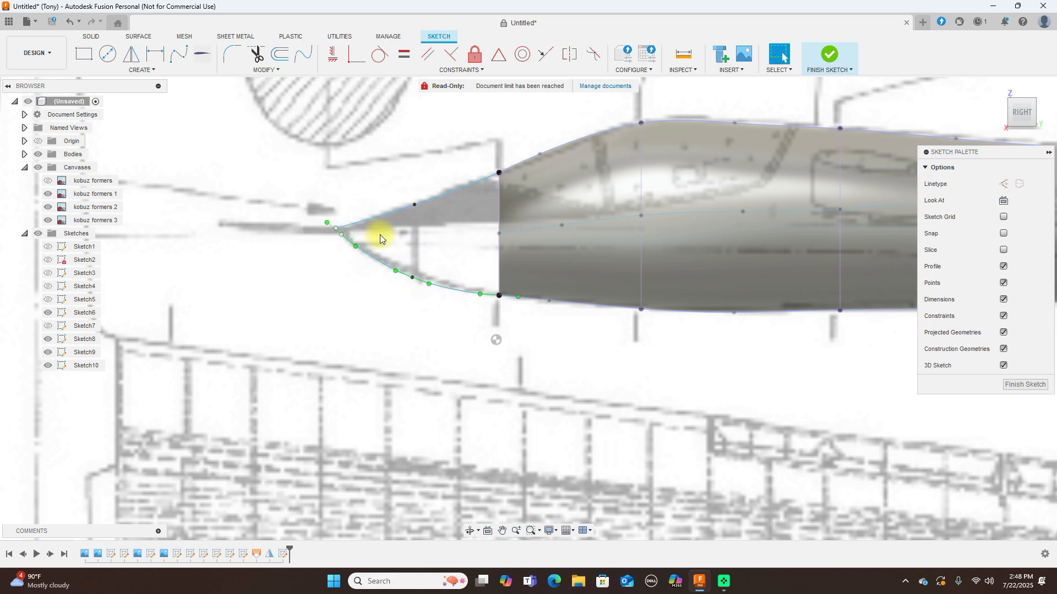
- Inspect the two nose splines at an angle without the canvases, and compare them with the drawing in the right view
left_click_drag(1010, 111, 1029, 117)
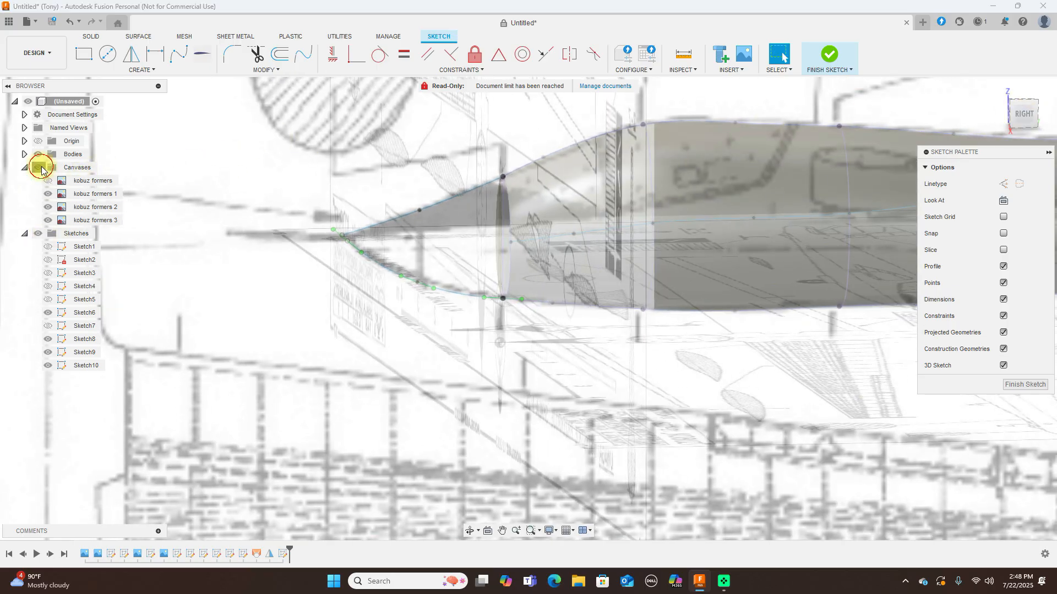
left_click(37, 167)
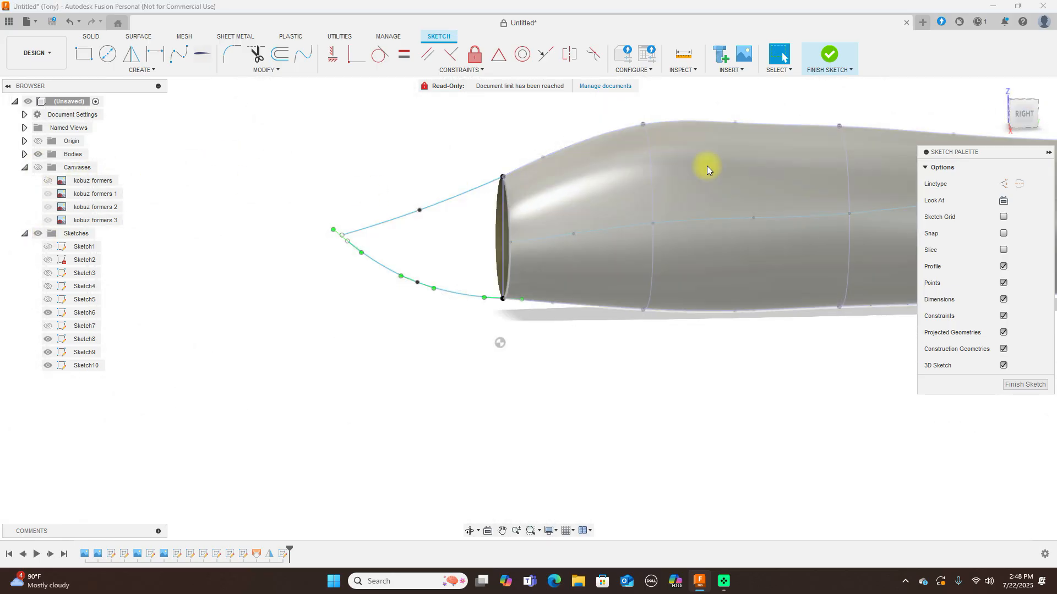
left_click(1025, 114)
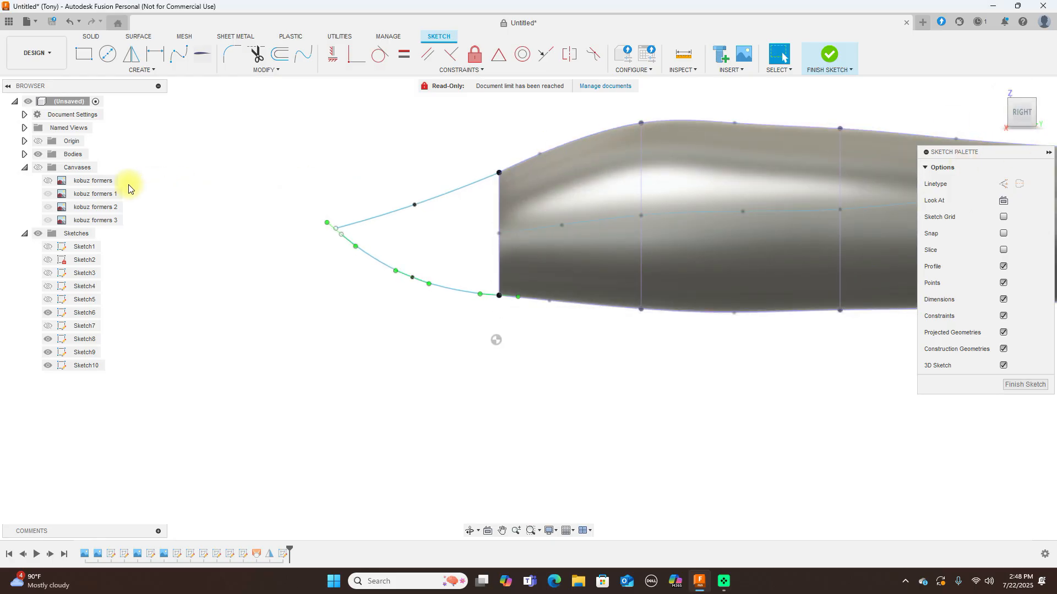
left_click(38, 168)
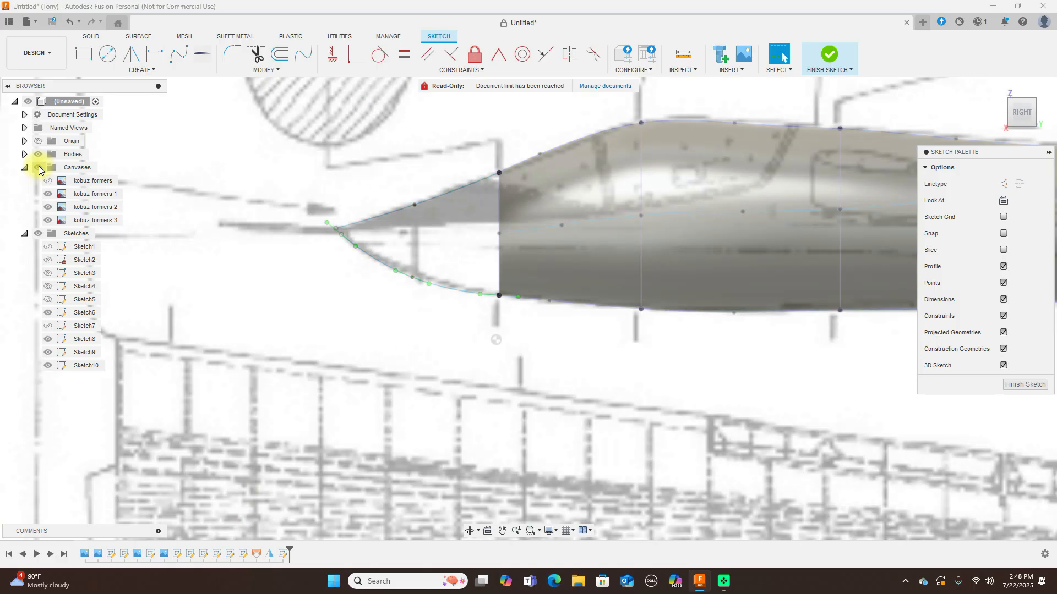
left_click(38, 168)
left_click(38, 168)
- Raise the upper nose spline's middle point slightly, finish the sketch and show the sketches again
left_click_drag(416, 205, 415, 203)
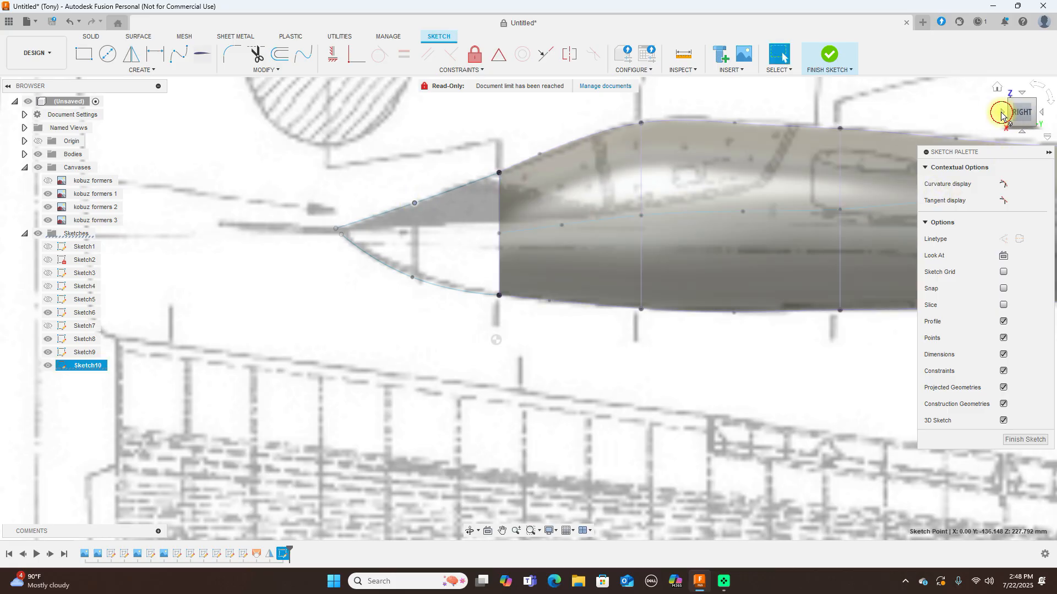
left_click(1003, 112)
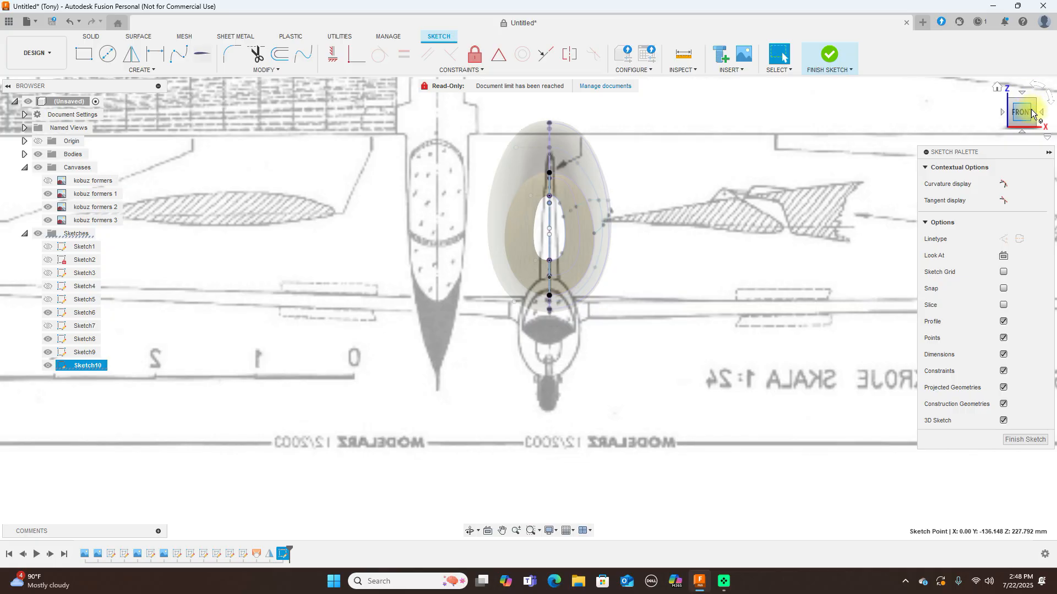
left_click(1042, 117)
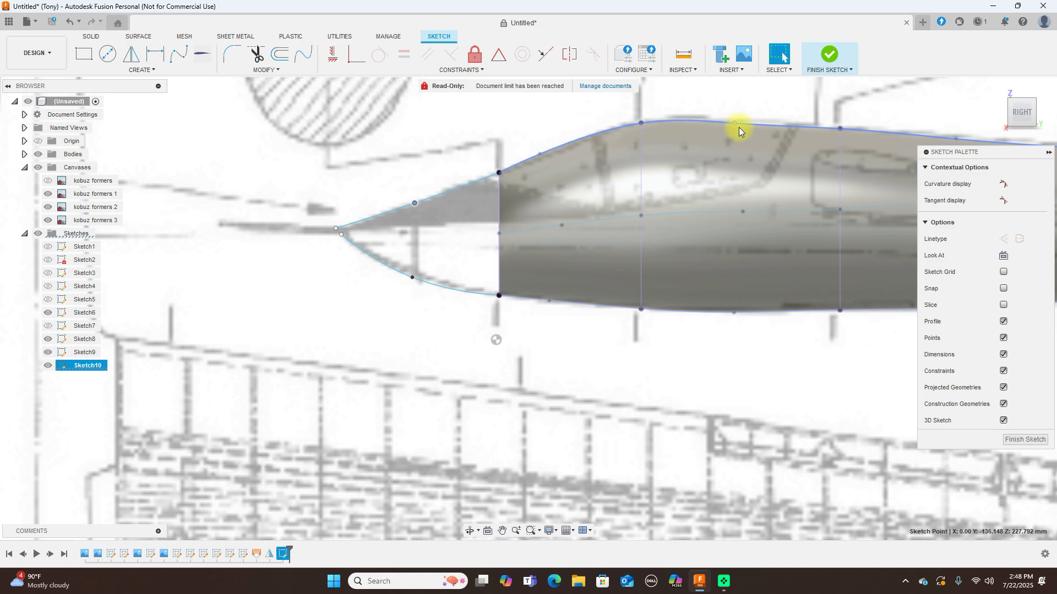
left_click(832, 55)
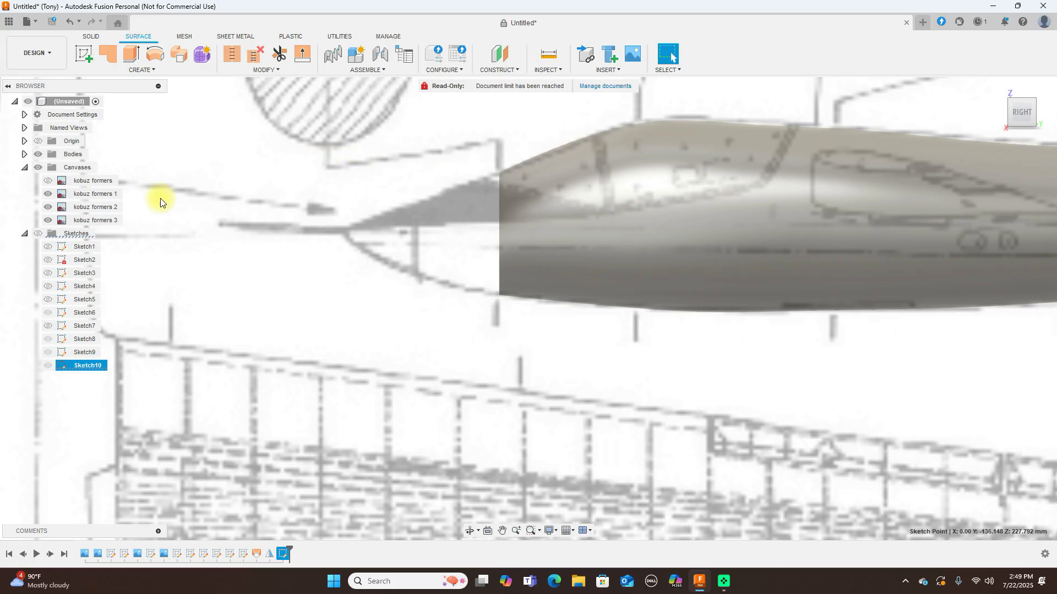
left_click(38, 233)
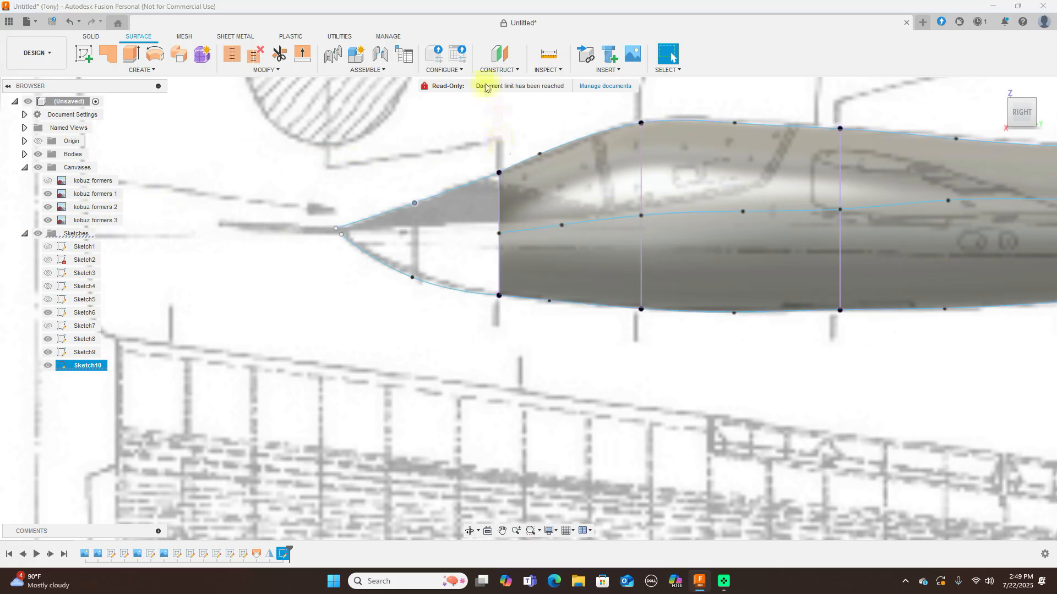
- Create a construction plane offset forward from the XZ plane to just behind the nose tip
left_click(511, 71)
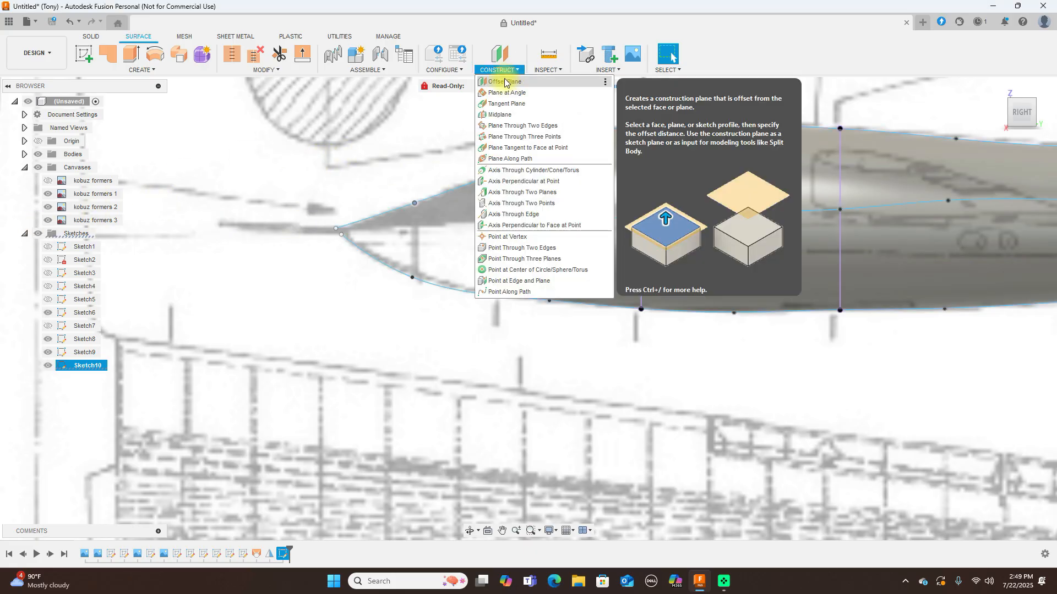
left_click(504, 83)
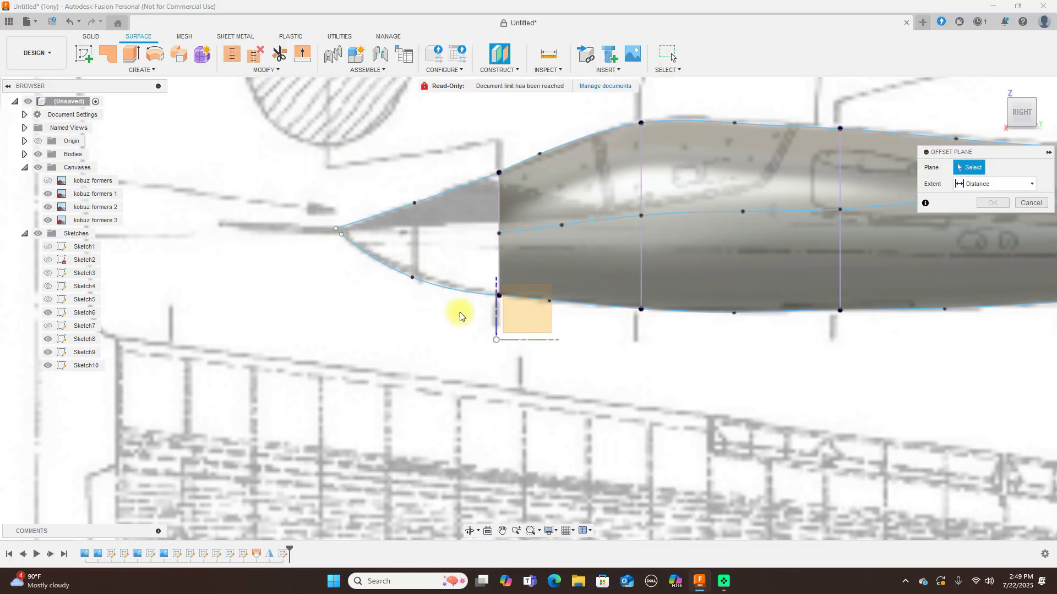
left_click(505, 321)
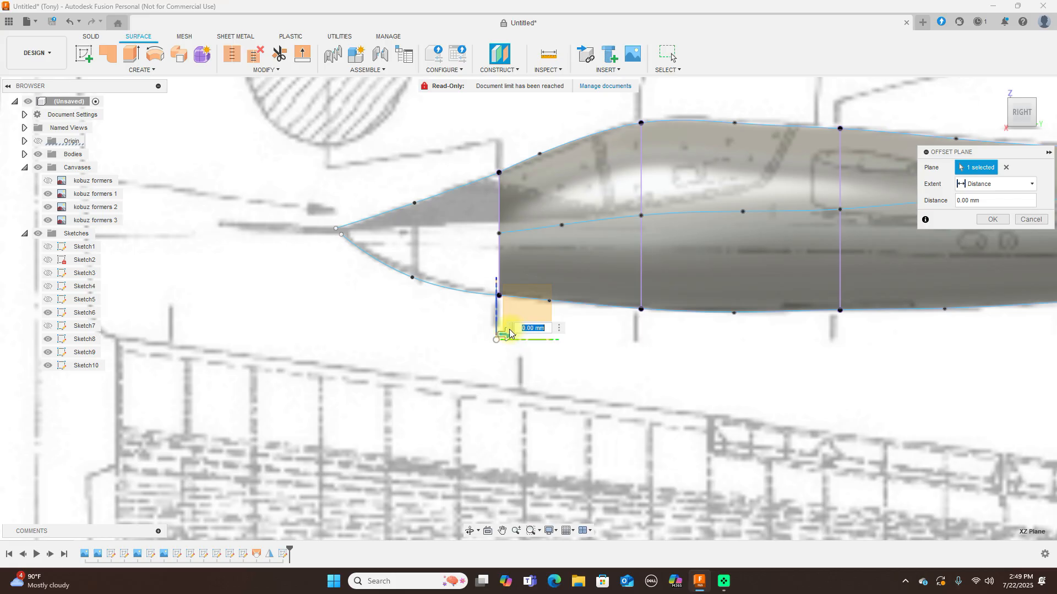
left_click_drag(508, 334, 375, 329)
left_click(992, 223)
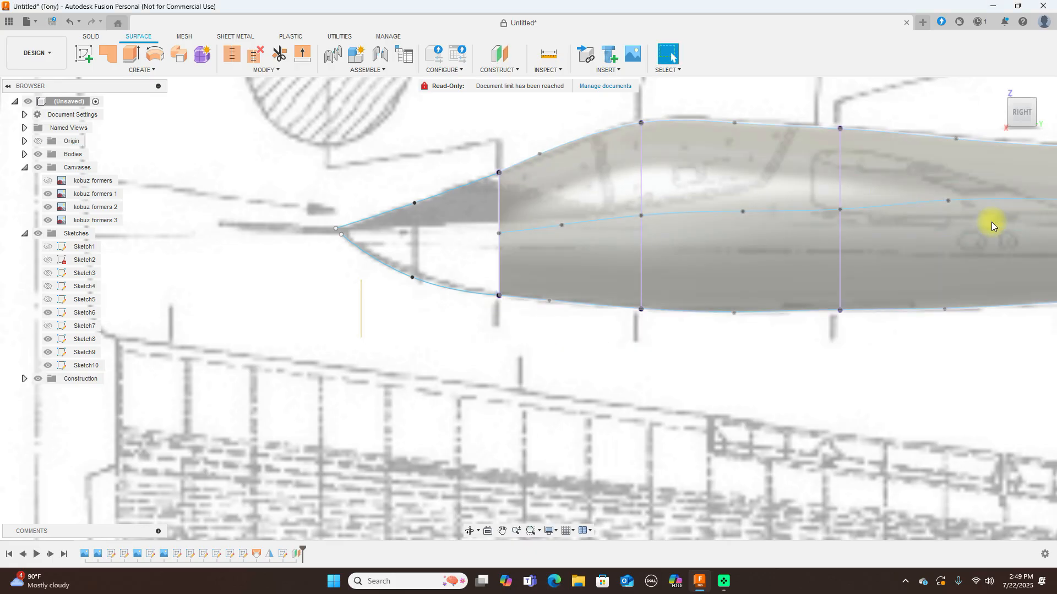
left_click_drag(1012, 112, 1039, 118)
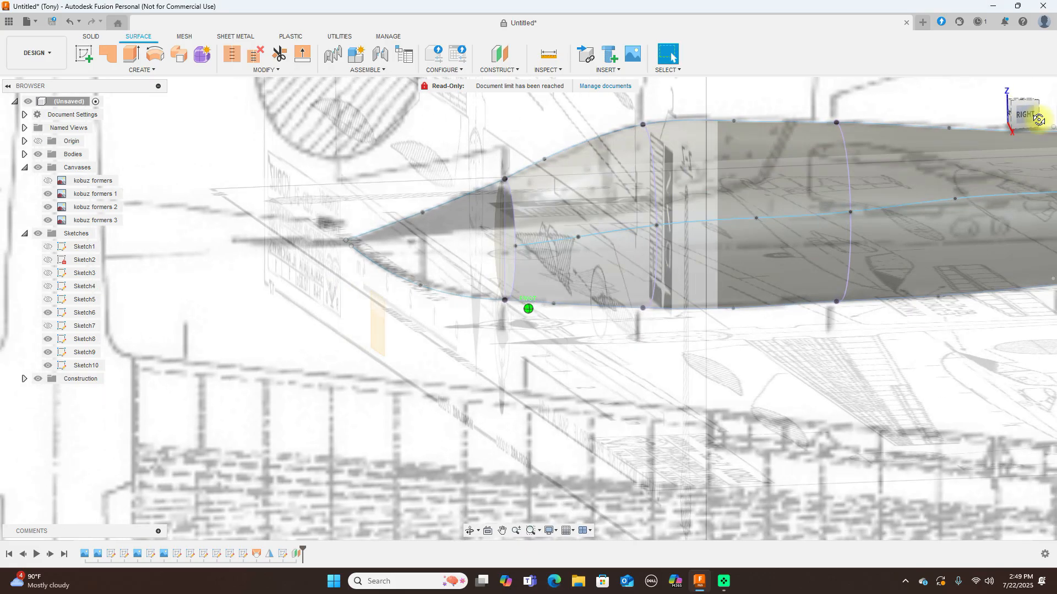
left_click(1022, 113)
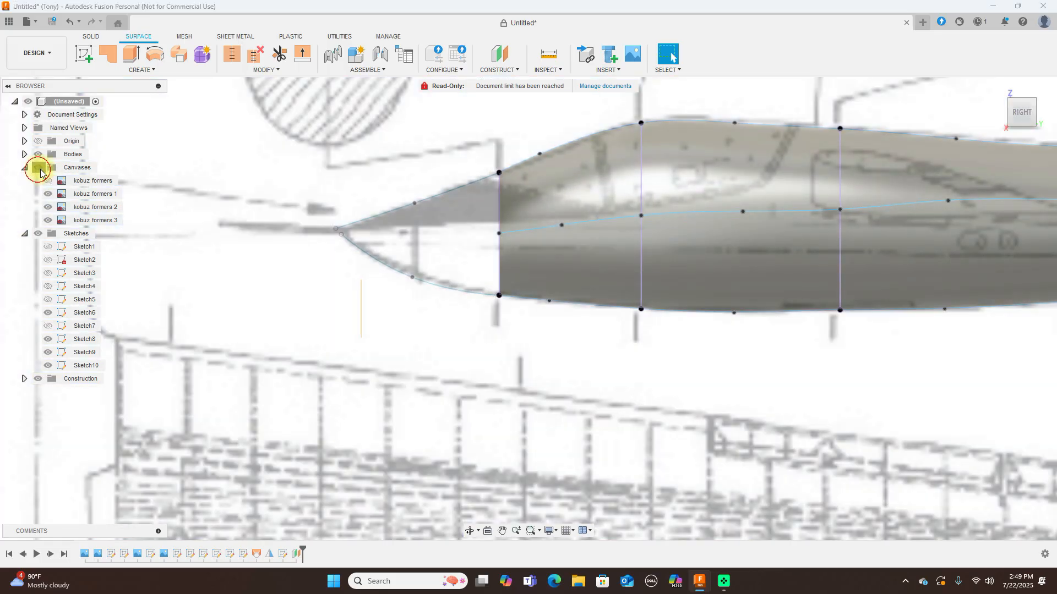
- Hide the canvases and start a sketch on the offset construction plane behind the nose tip
left_click(37, 168)
left_click_drag(1013, 113, 941, 138)
left_click(430, 339)
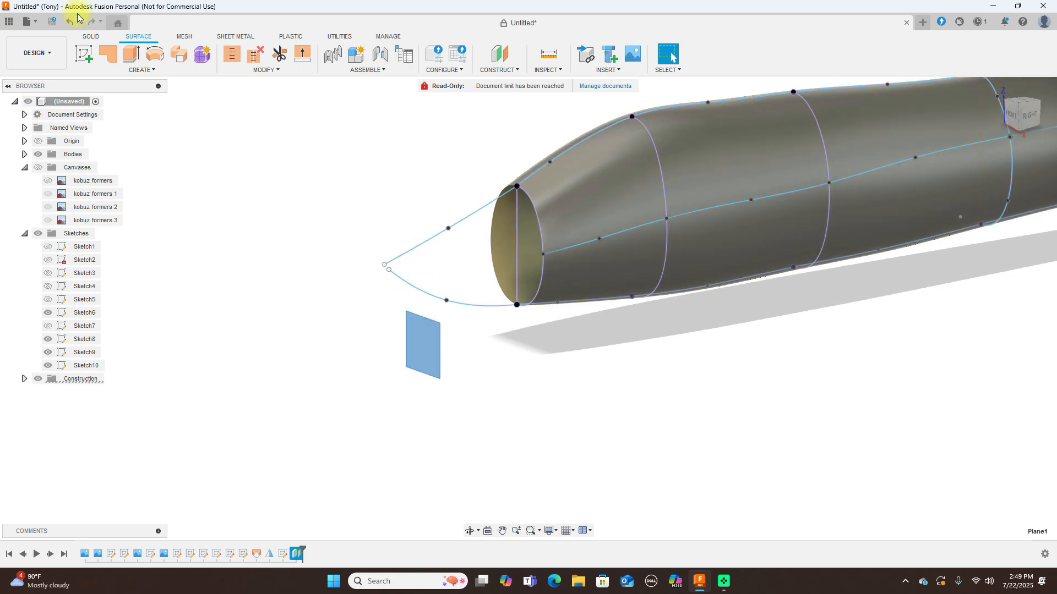
left_click(83, 53)
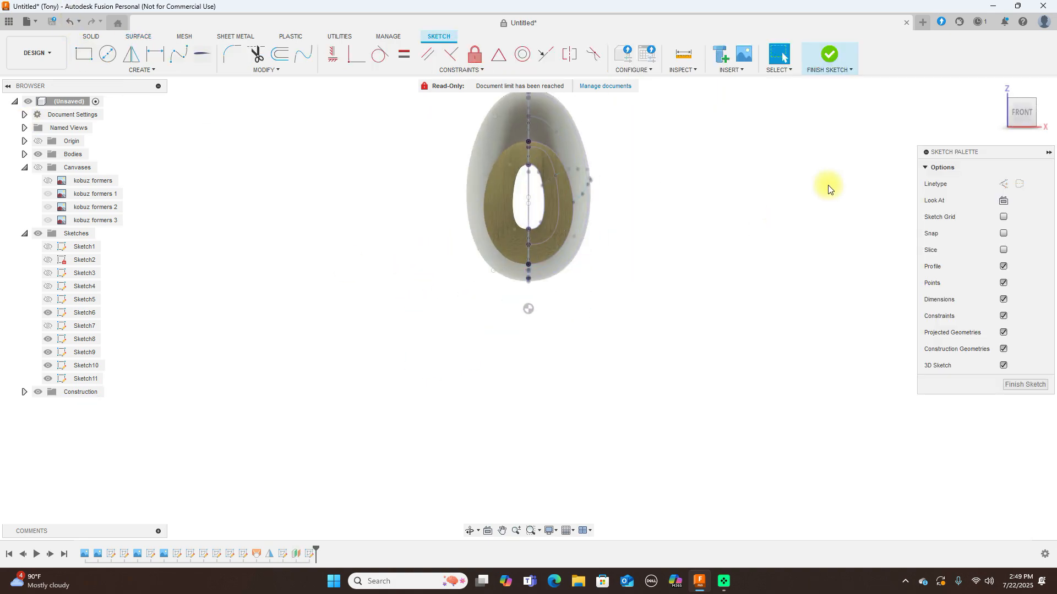
- Intersect the upper and lower nose splines with the sketch plane to get a point on each
left_click(1042, 114)
middle_click_drag(474, 289, 370, 298)
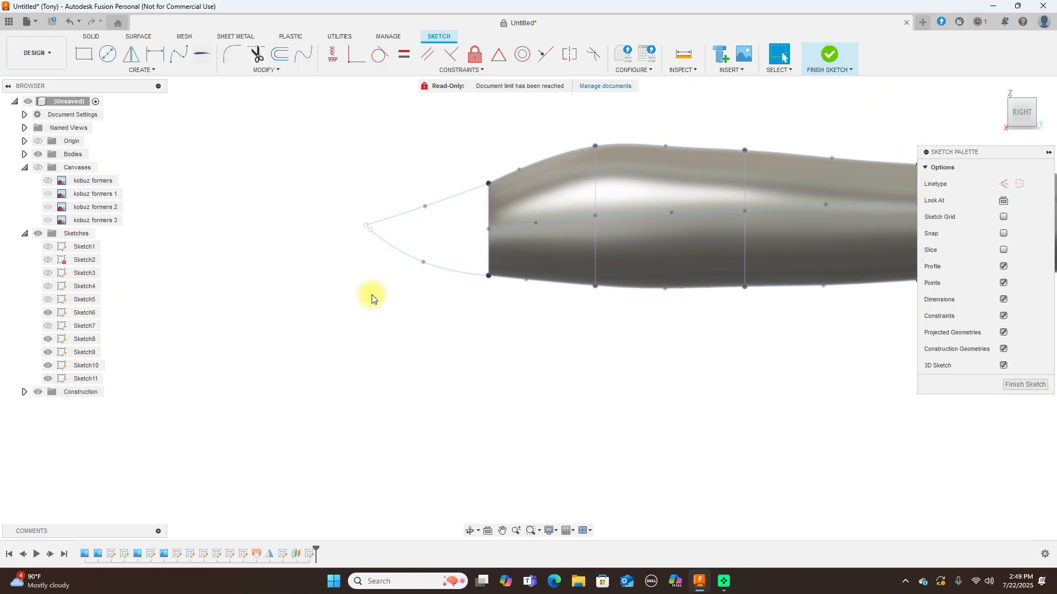
left_click(147, 70)
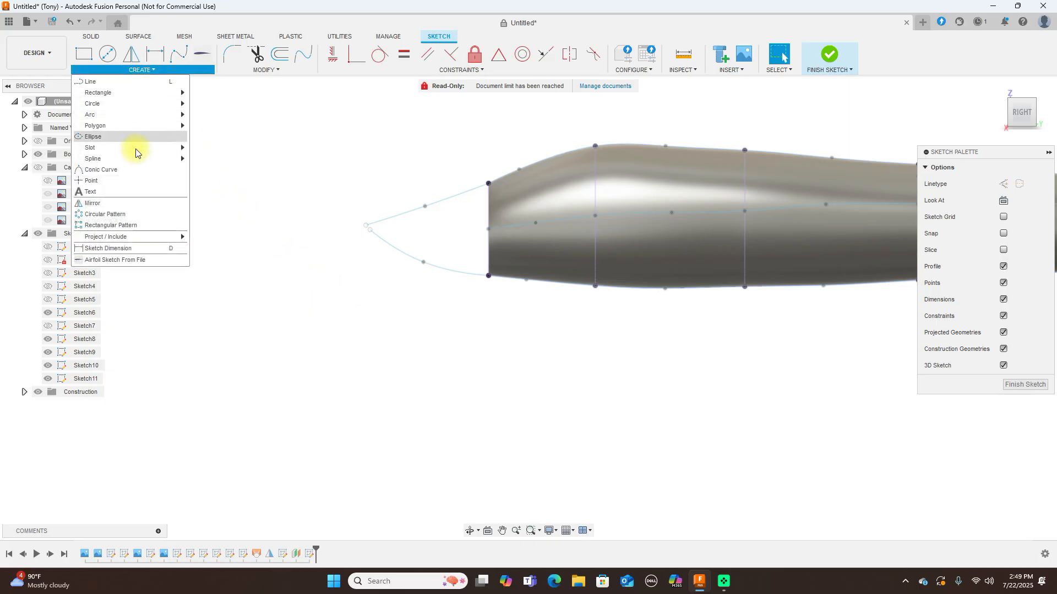
mouse_move(141, 237)
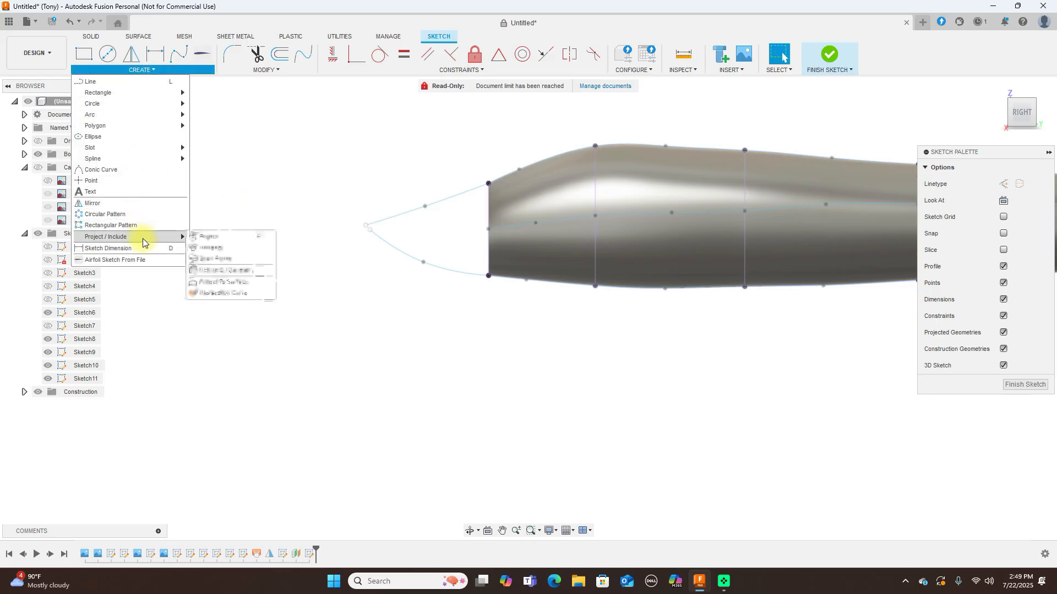
left_click(223, 248)
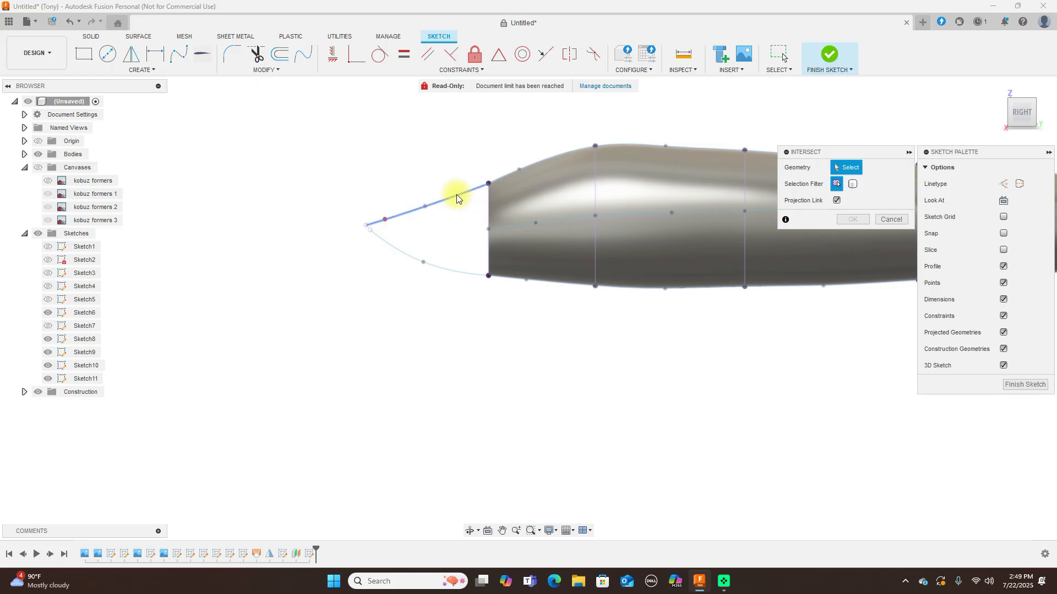
left_click(445, 226)
left_click(438, 267)
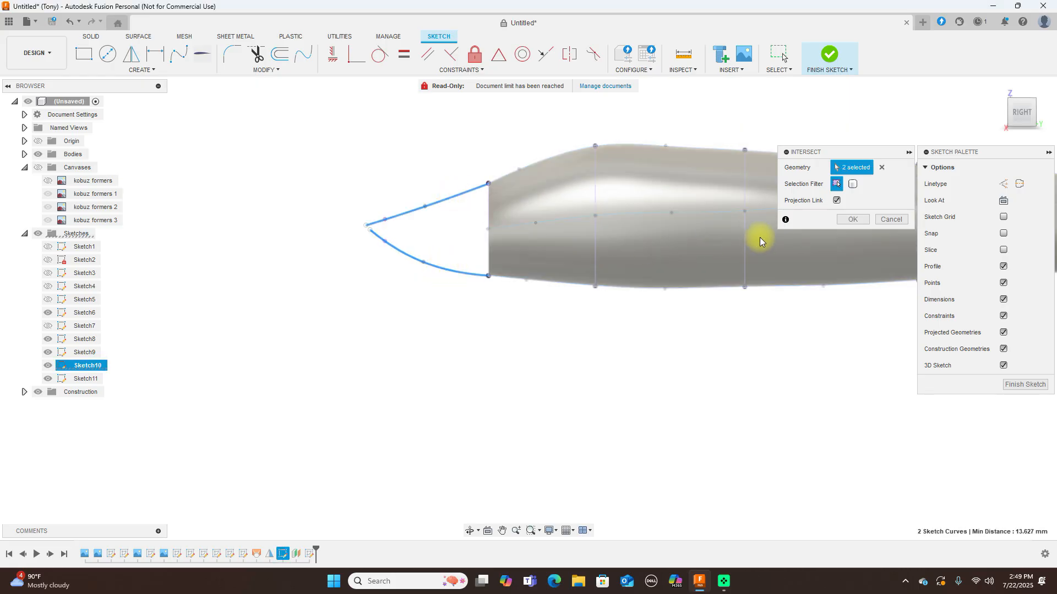
left_click(855, 220)
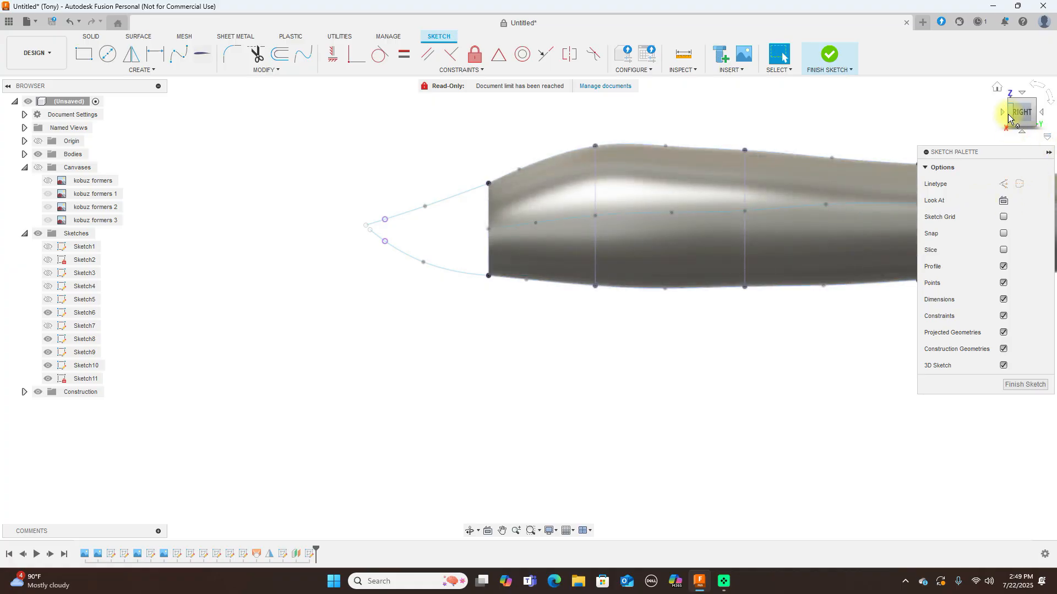
- Draw a three-point fit spline from the upper intersection point, bulging toward +X, to the lower intersection point
left_click(1002, 113)
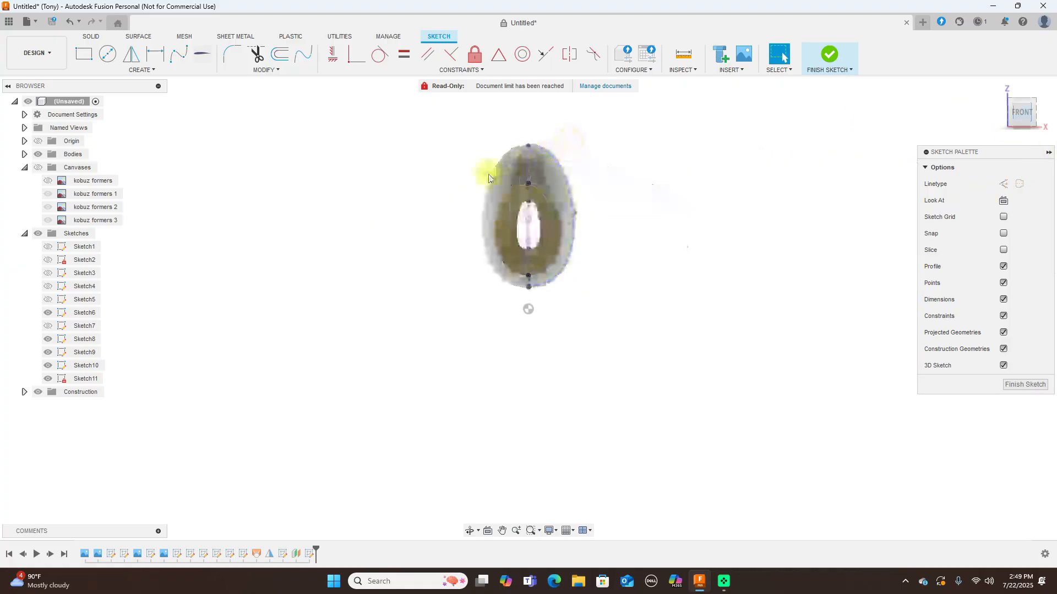
left_click(179, 53)
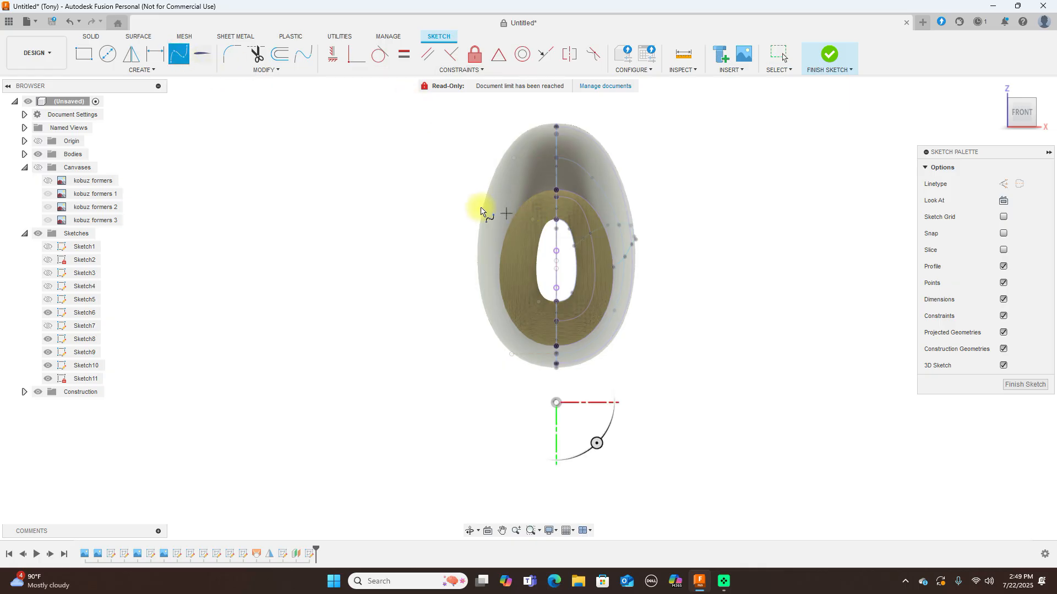
left_click(556, 253)
scroll(557, 253, "up", 5)
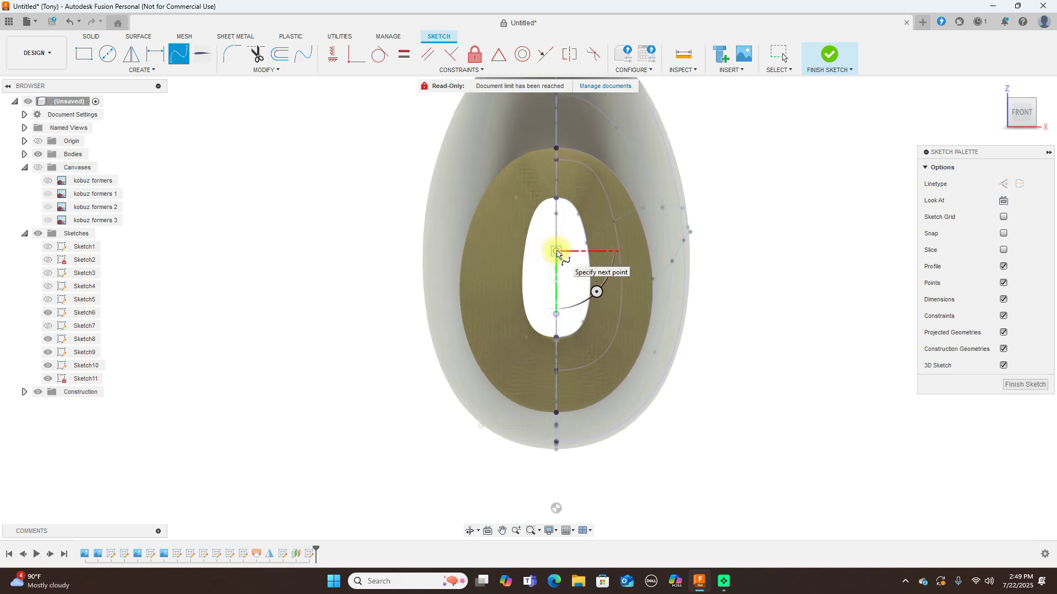
left_click(595, 293)
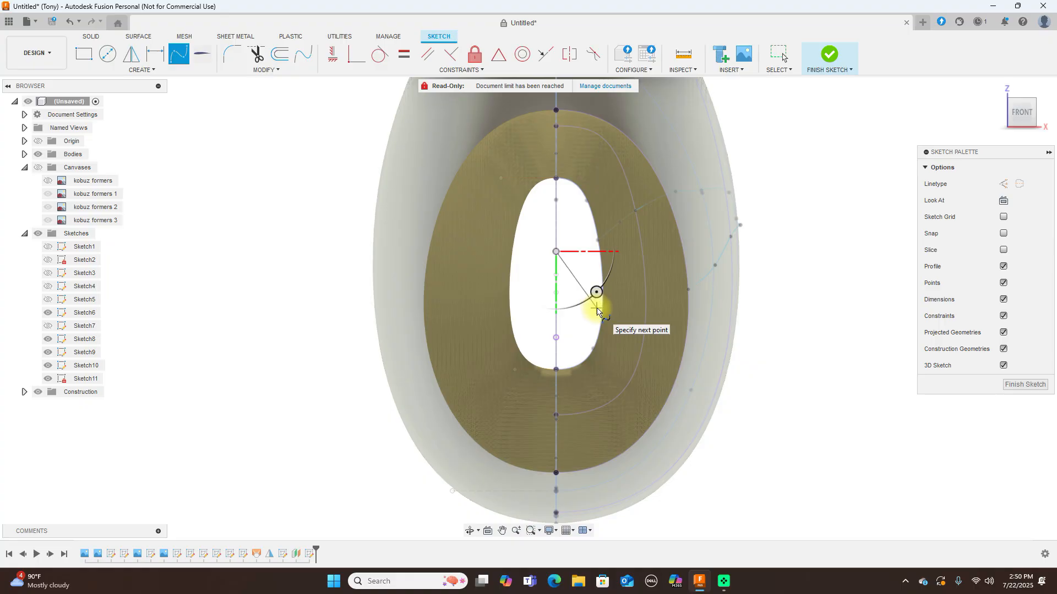
left_click(597, 306)
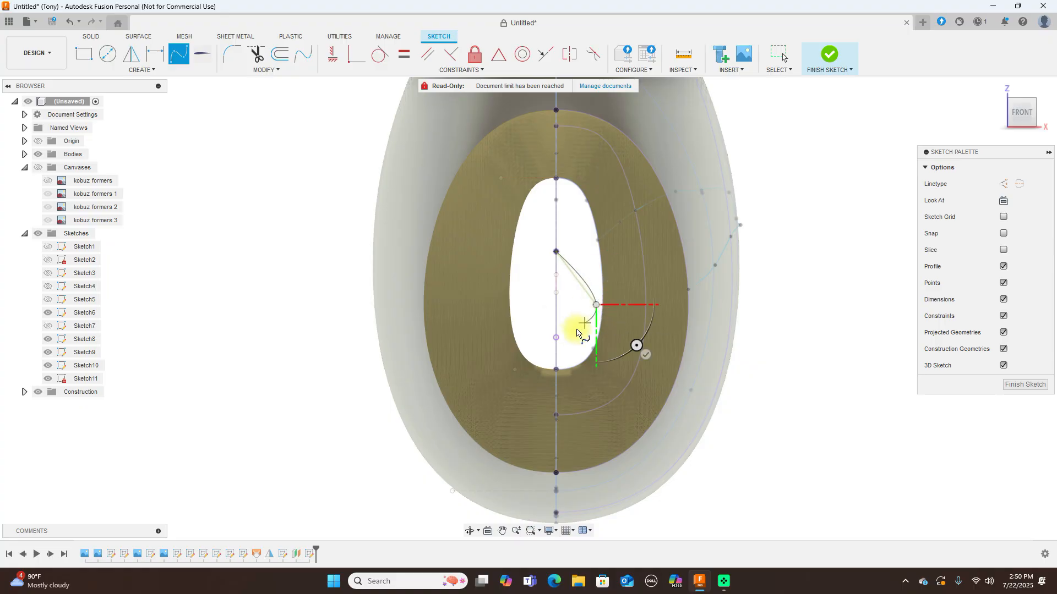
left_click(555, 338)
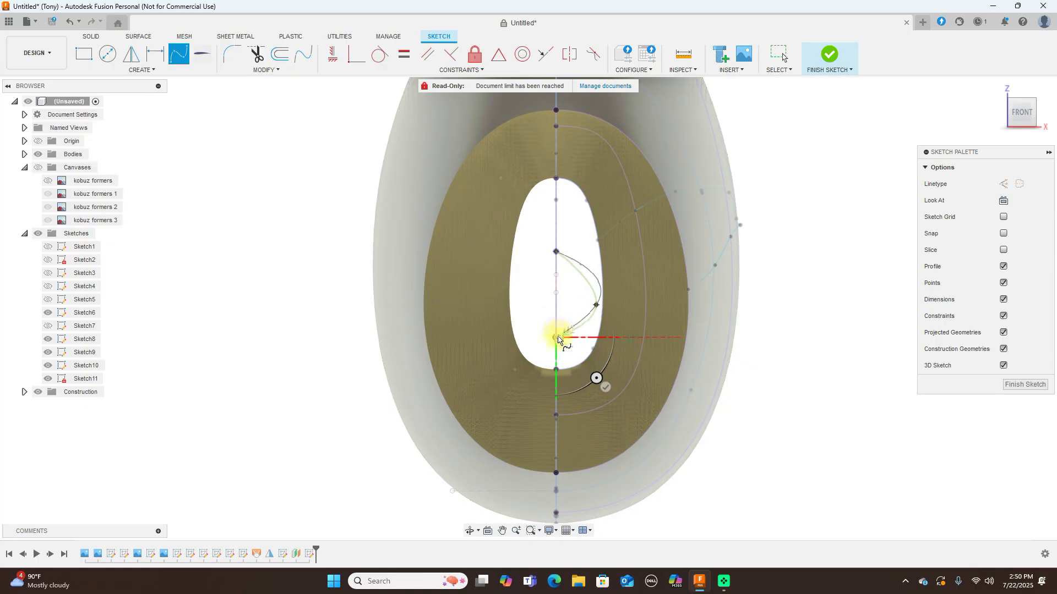
right_click(557, 341)
left_click(599, 325)
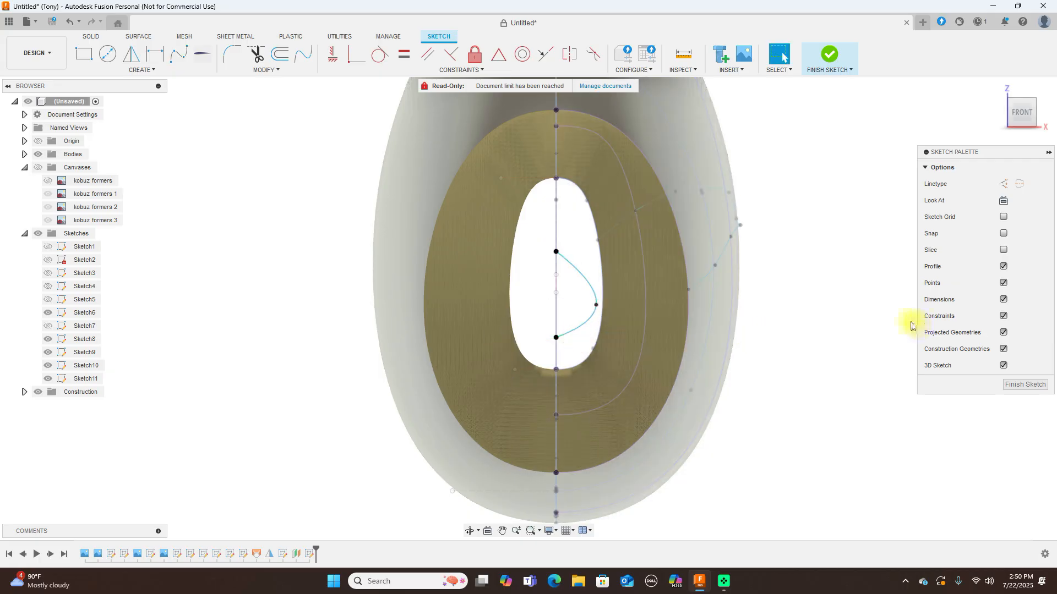
- Draw a horizontal construction line about 12 mm long toward -X from the spline's upper endpoint
key("l")
left_click_drag(557, 252, 535, 255)
right_click(535, 253)
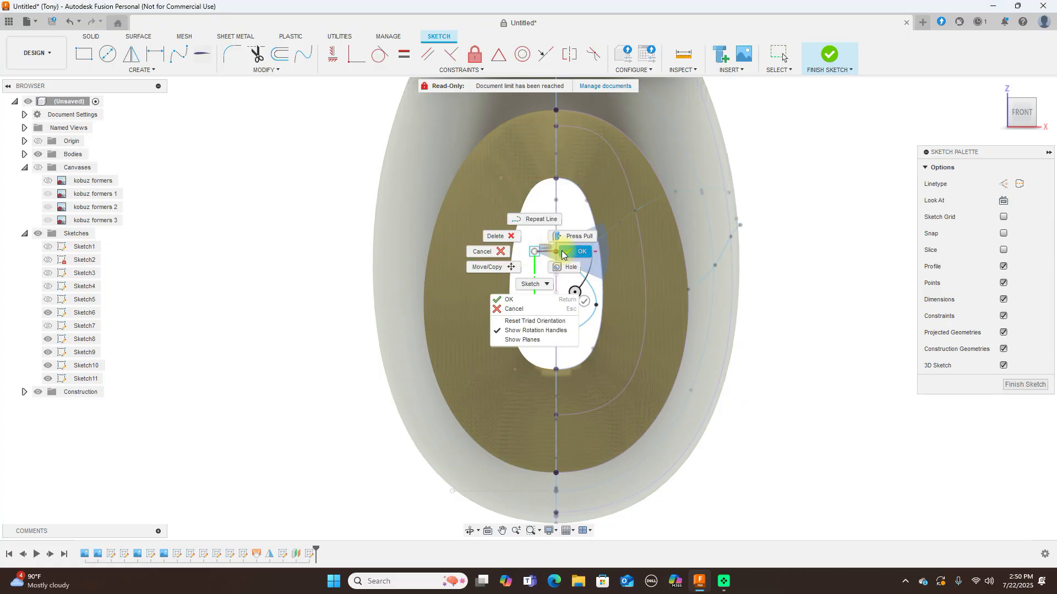
left_click(570, 252)
left_click(546, 252)
key("x")
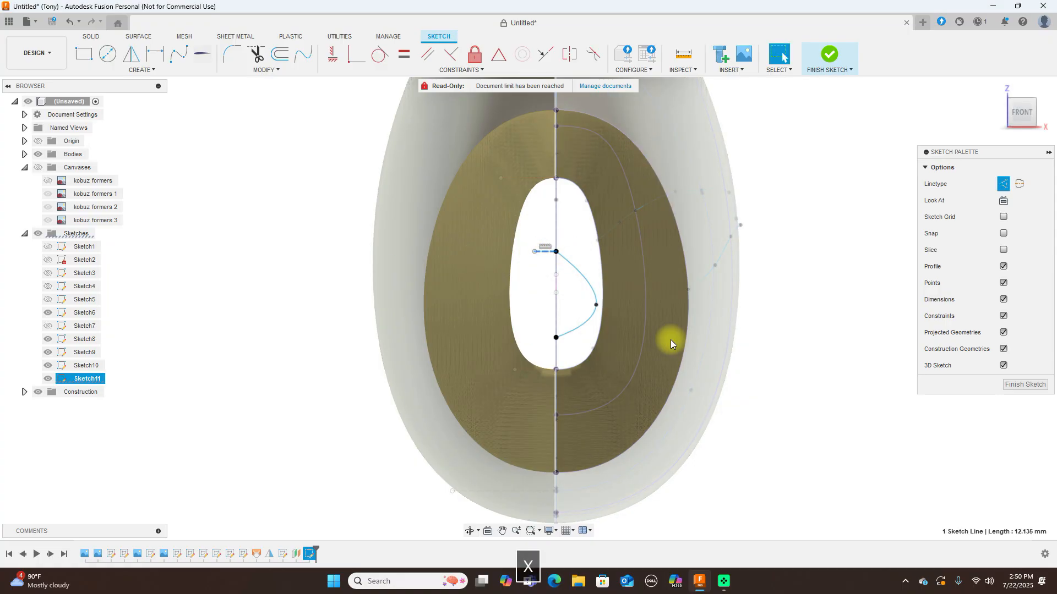
- Draw a horizontal construction line about 11 mm long toward -X from the spline's lower endpoint
key("l")
left_click_drag(557, 339, 538, 338)
right_click(537, 338)
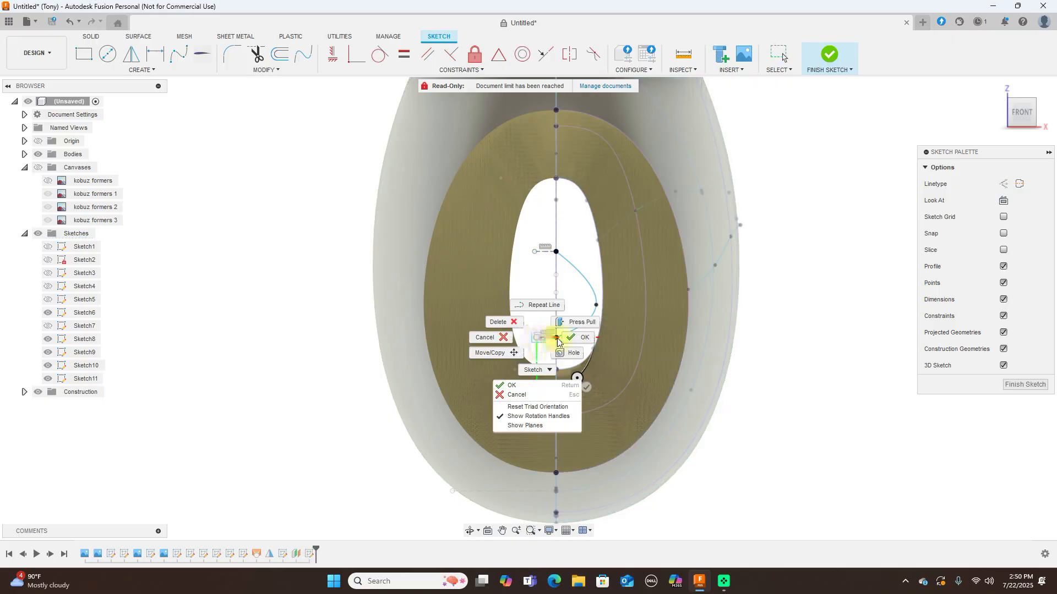
left_click(571, 337)
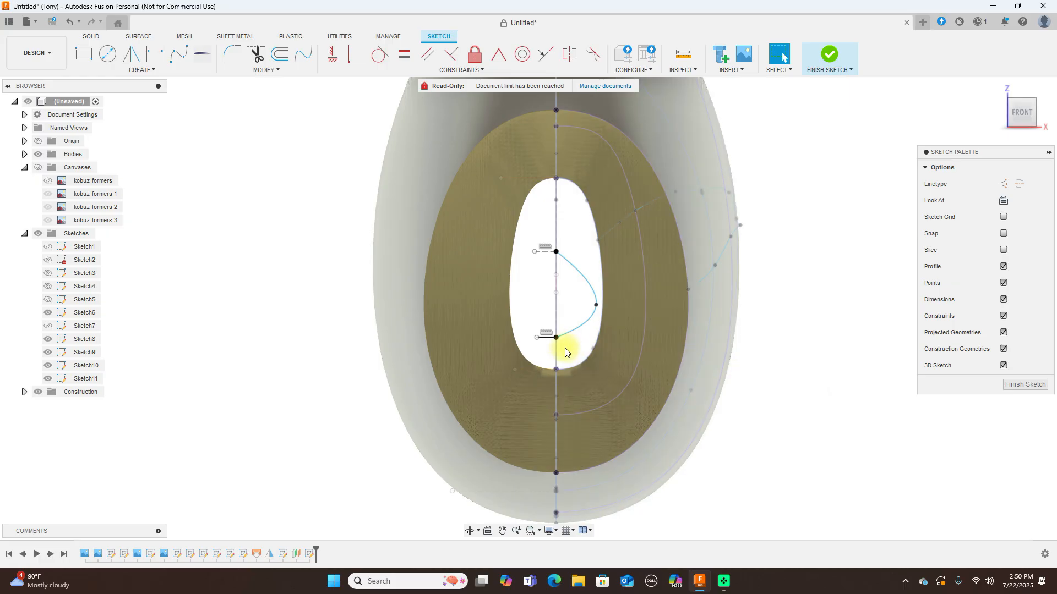
left_click(549, 340)
key("x")
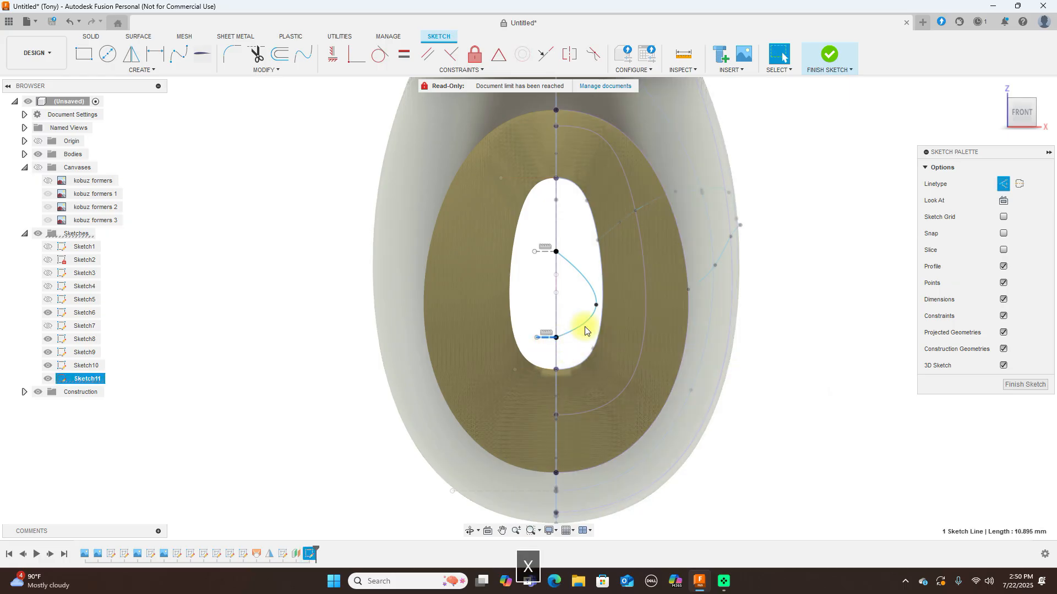
- Make the spline tangent to the horizontal construction lines at its upper and lower ends
left_click(563, 256)
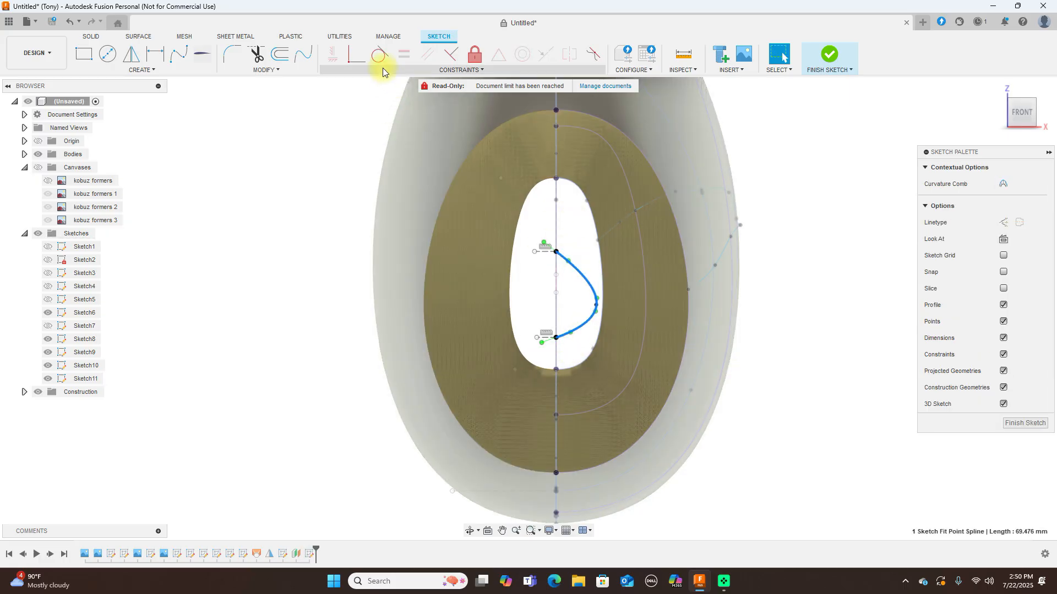
left_click(536, 255)
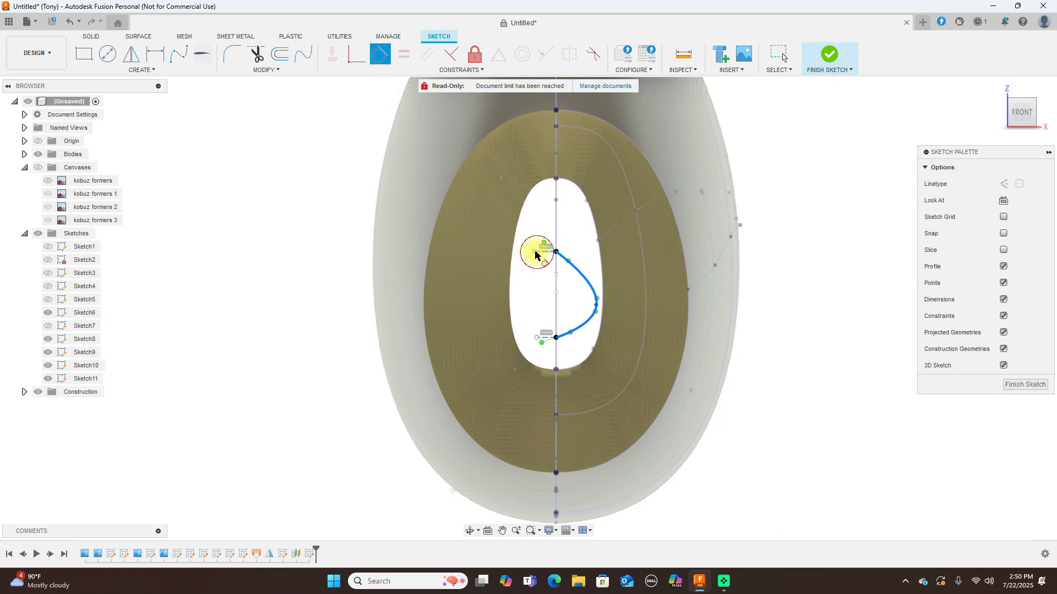
left_click(581, 325)
left_click(547, 337)
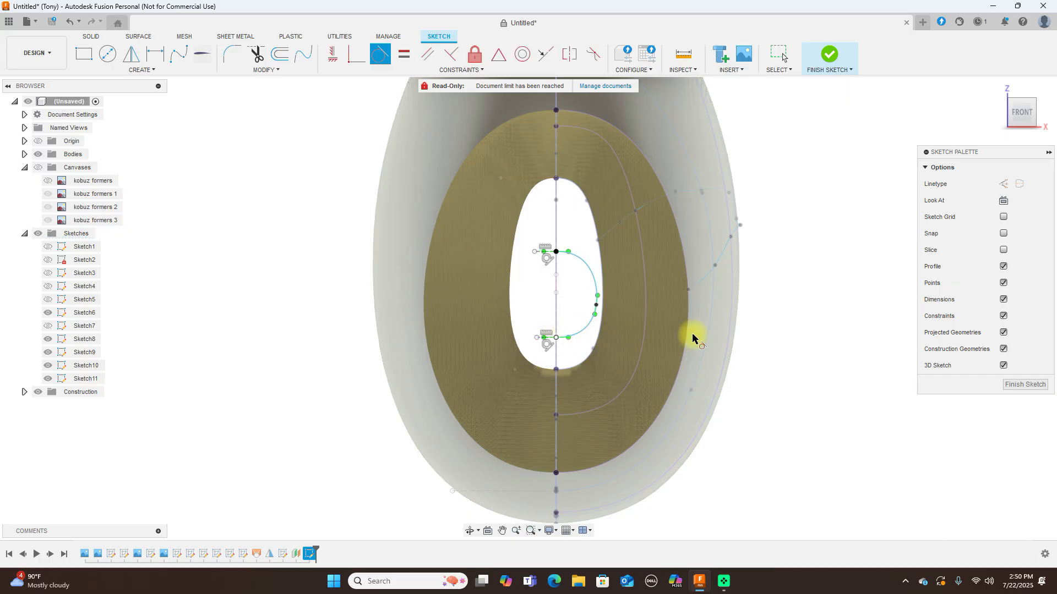
right_click(801, 334)
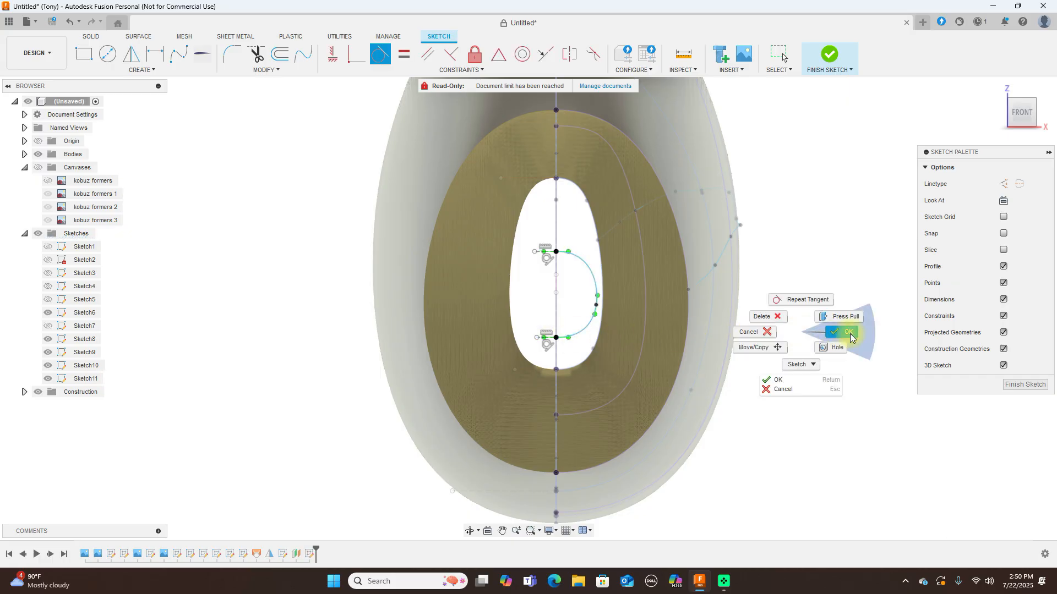
key("Escape")
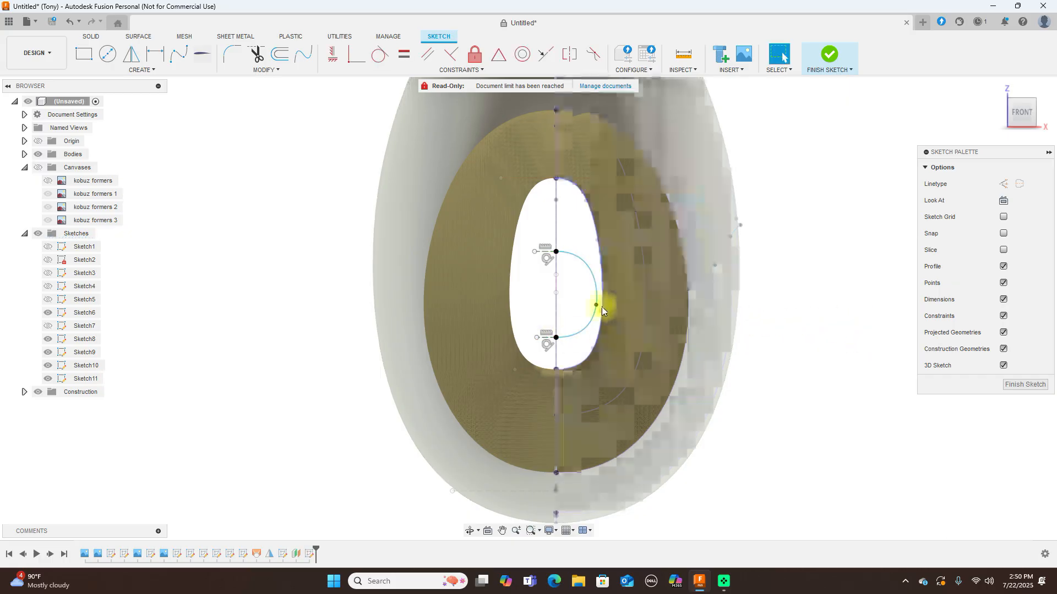
- Move the spline's middle point inward and up to about X 15.2, Z 176.1 mm, and finish the sketch
mouse_move(593, 305)
left_mouse_down()
mouse_move(585, 318)
mouse_move(582, 289)
left_mouse_up()
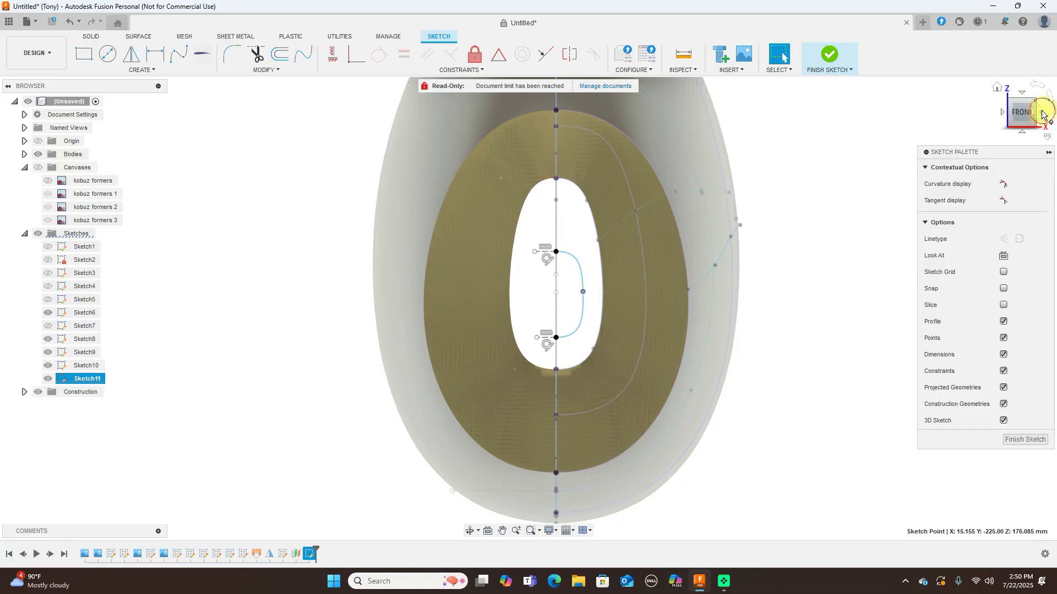
left_click(1042, 114)
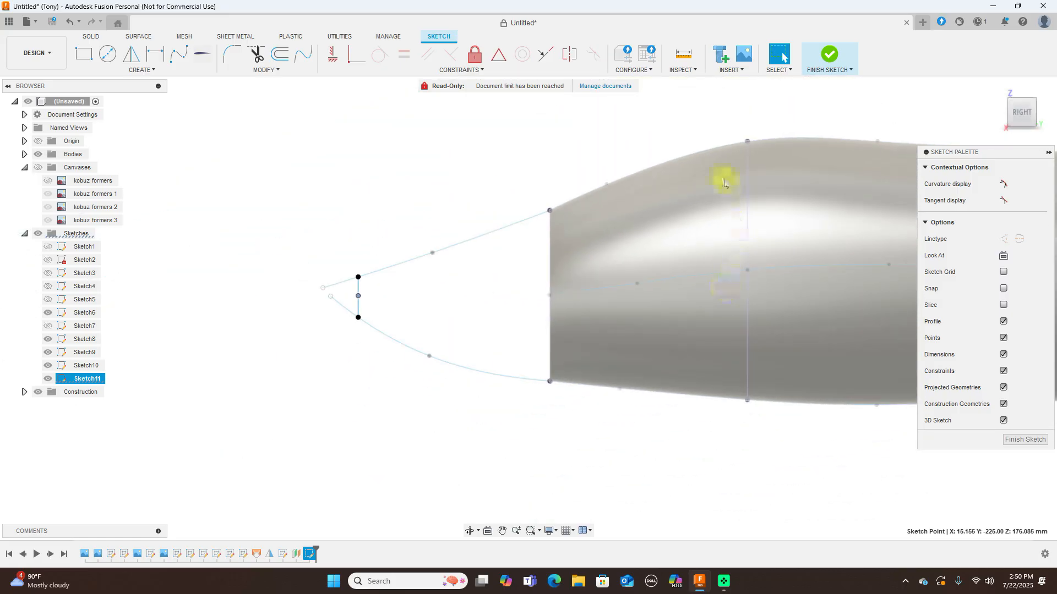
left_click(830, 59)
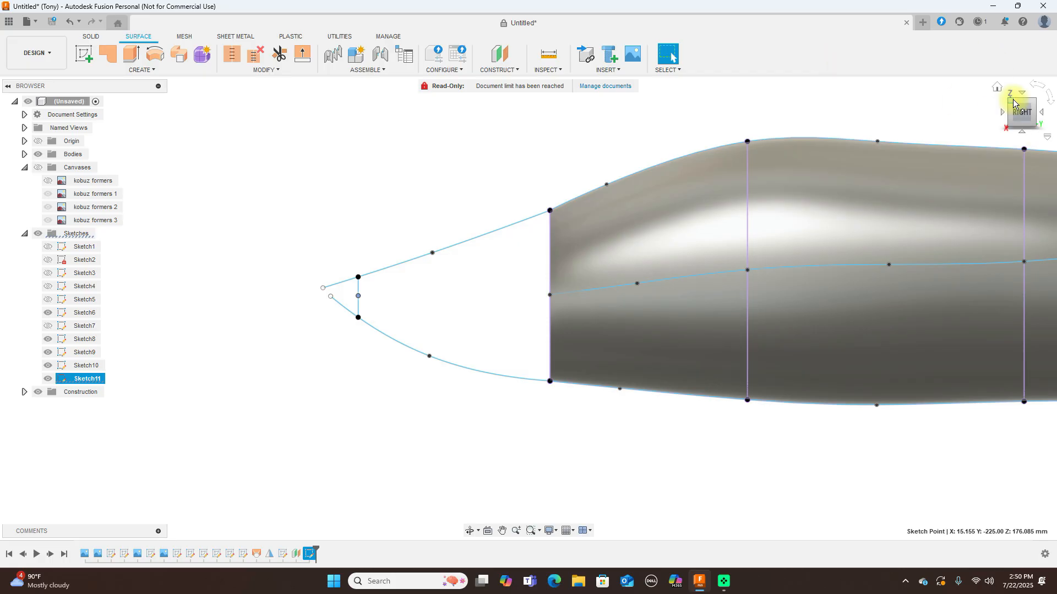
- Start a surface loft with the frontmost fuselage former curve and the small nose section spline as its two profiles
mouse_move(1014, 110)
left_mouse_down()
mouse_move(1029, 112)
mouse_move(1019, 109)
left_mouse_up()
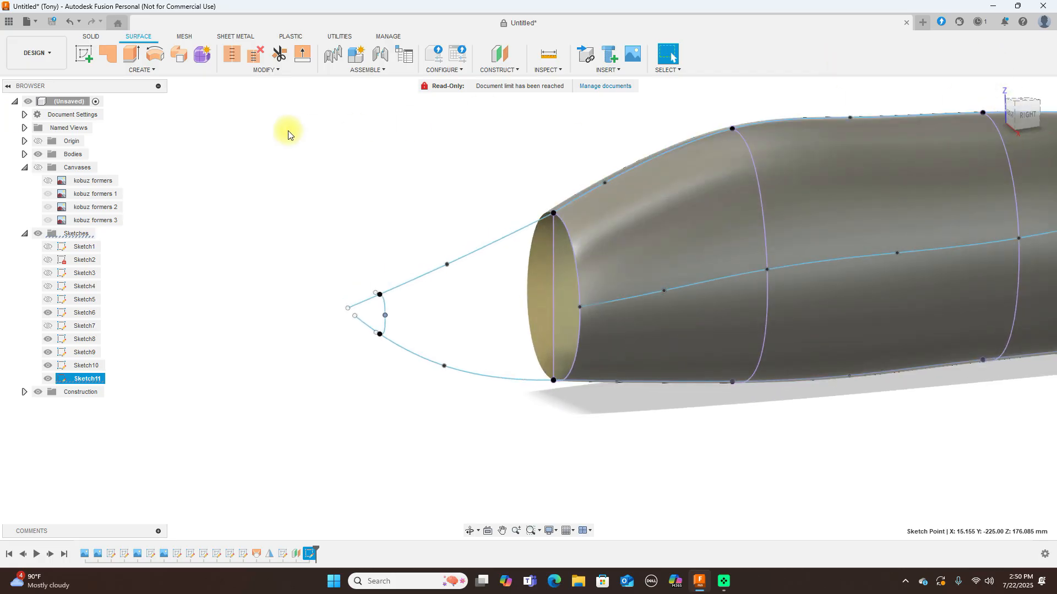
left_click(153, 70)
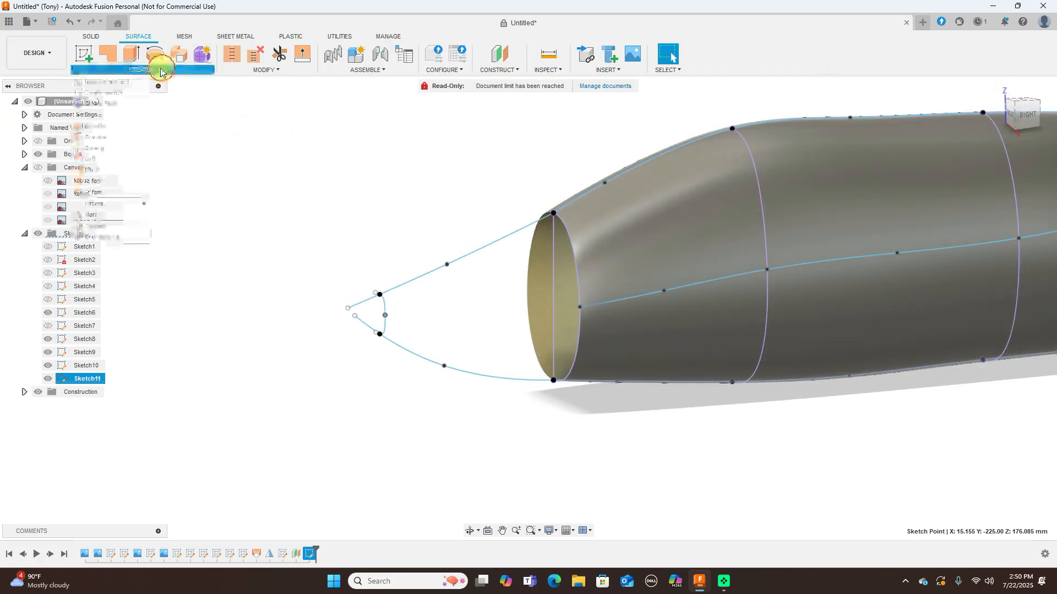
left_click(149, 158)
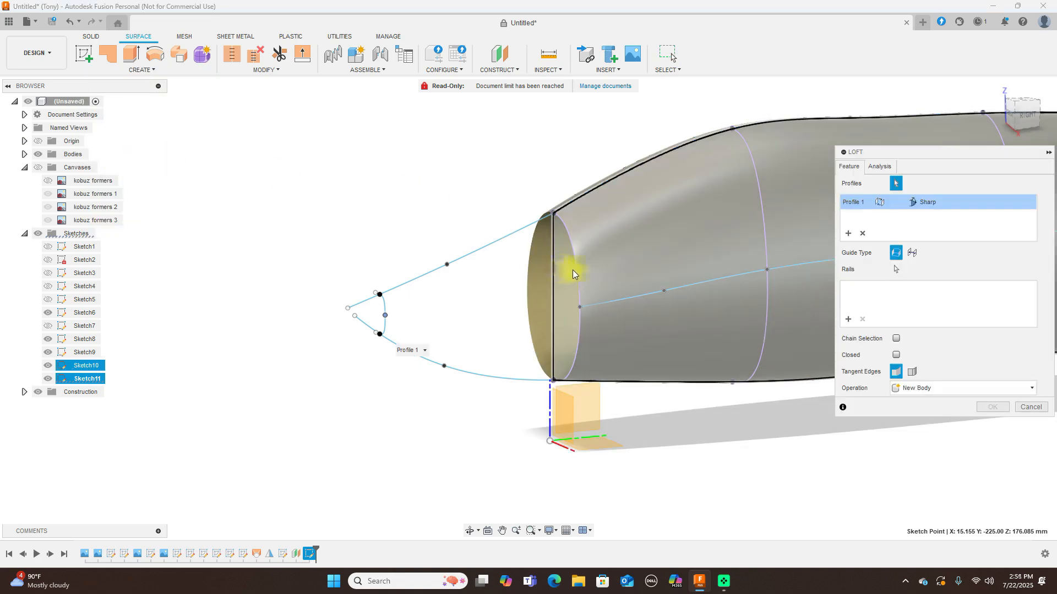
left_click(557, 270)
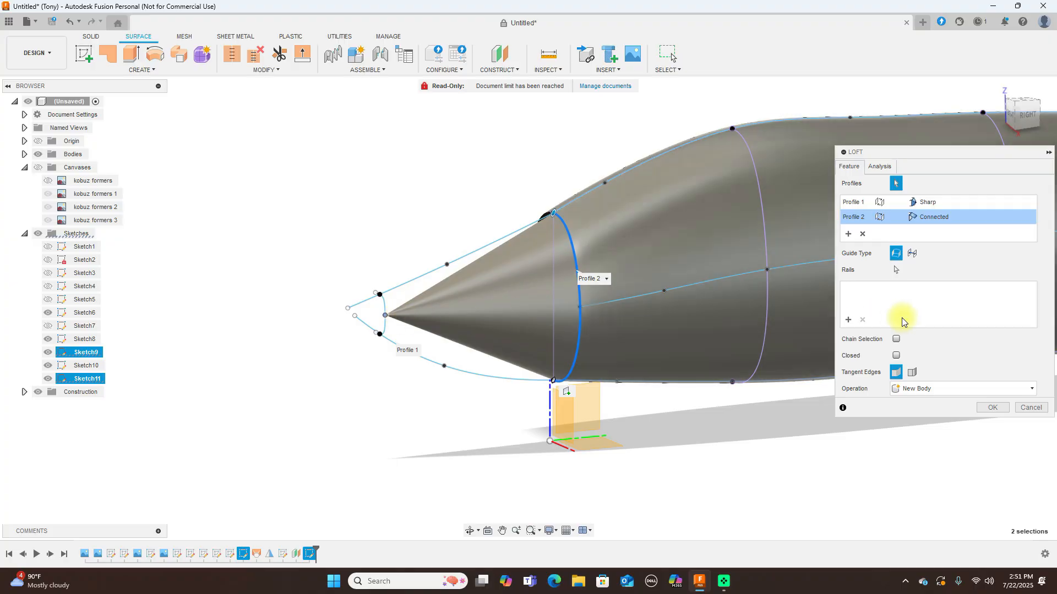
left_click(862, 234)
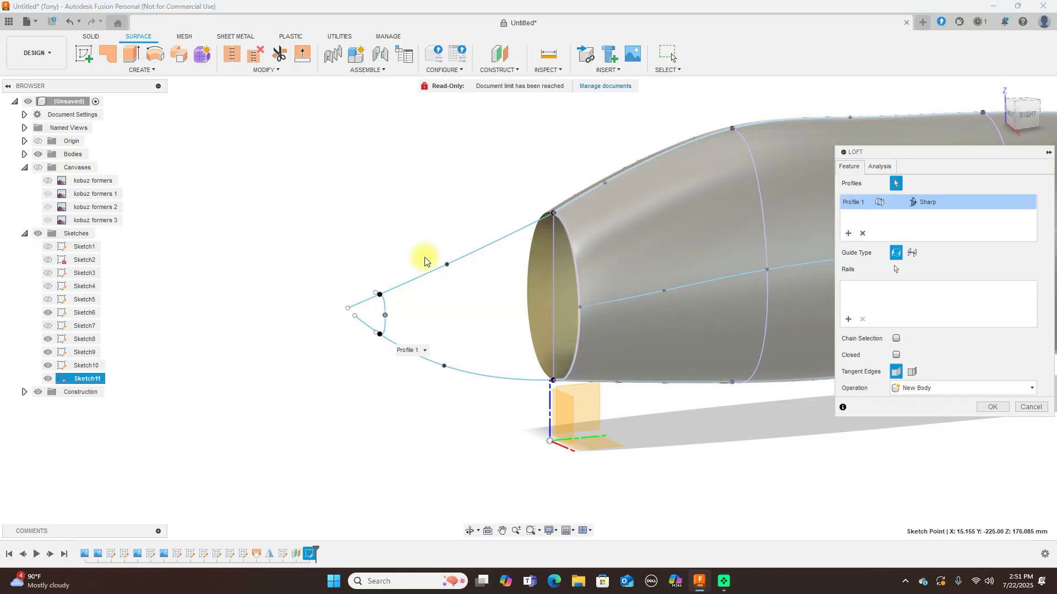
left_click(388, 327)
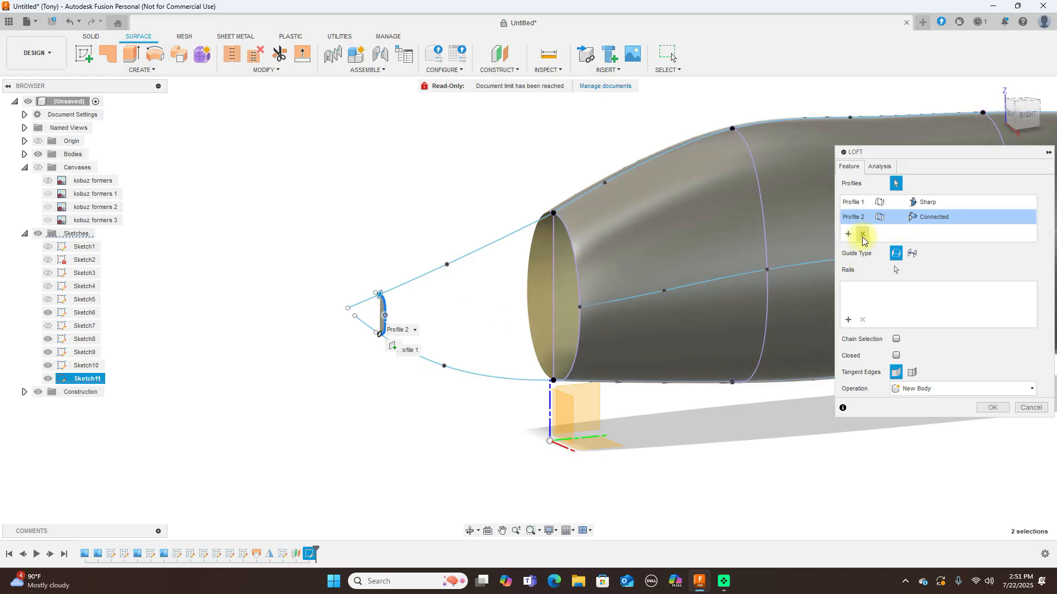
left_click(862, 234)
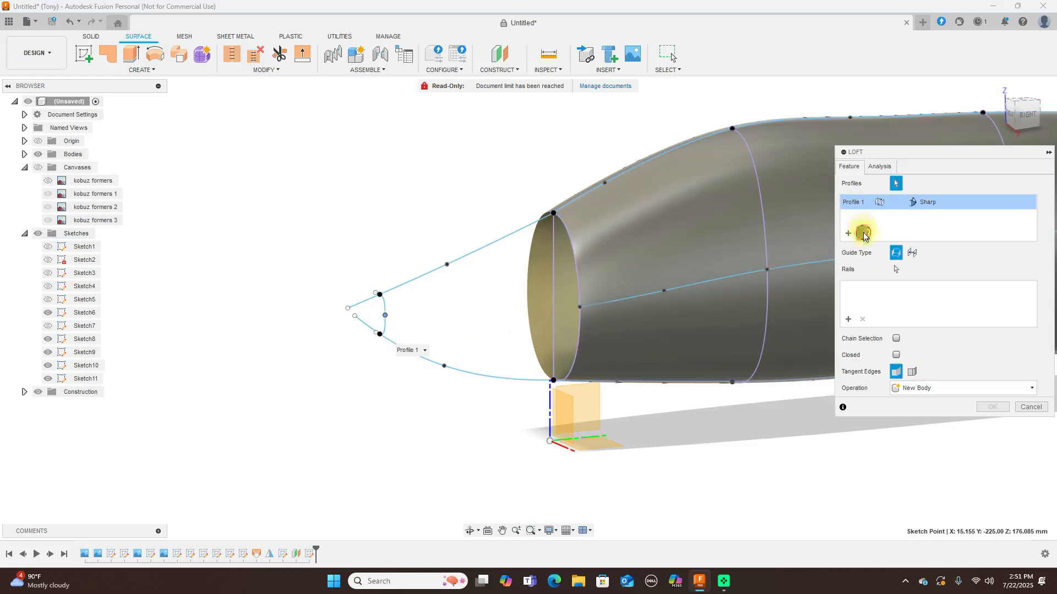
left_click(863, 234)
left_click(579, 275)
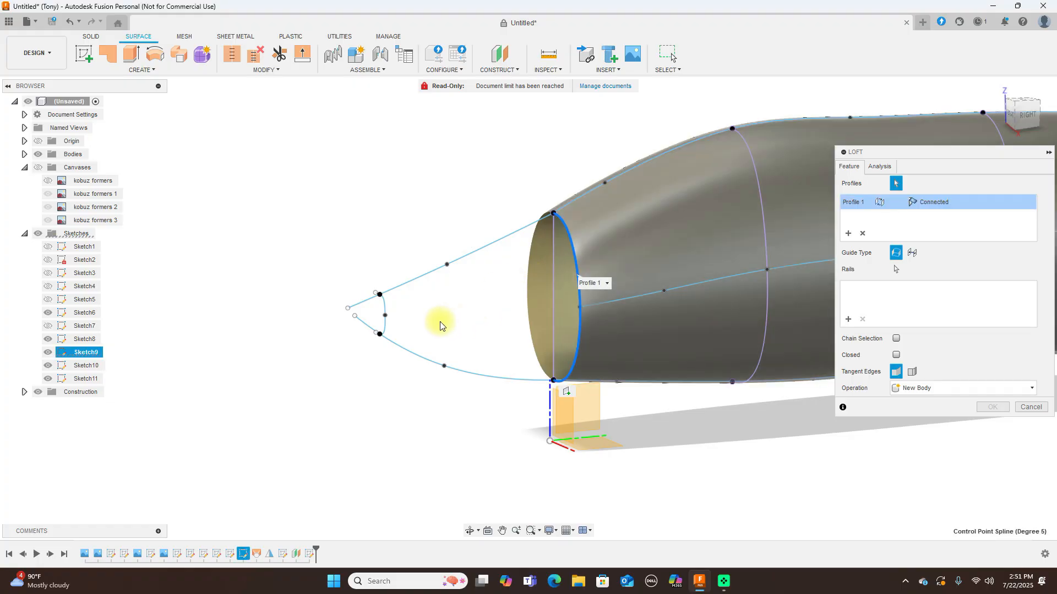
left_click(387, 329)
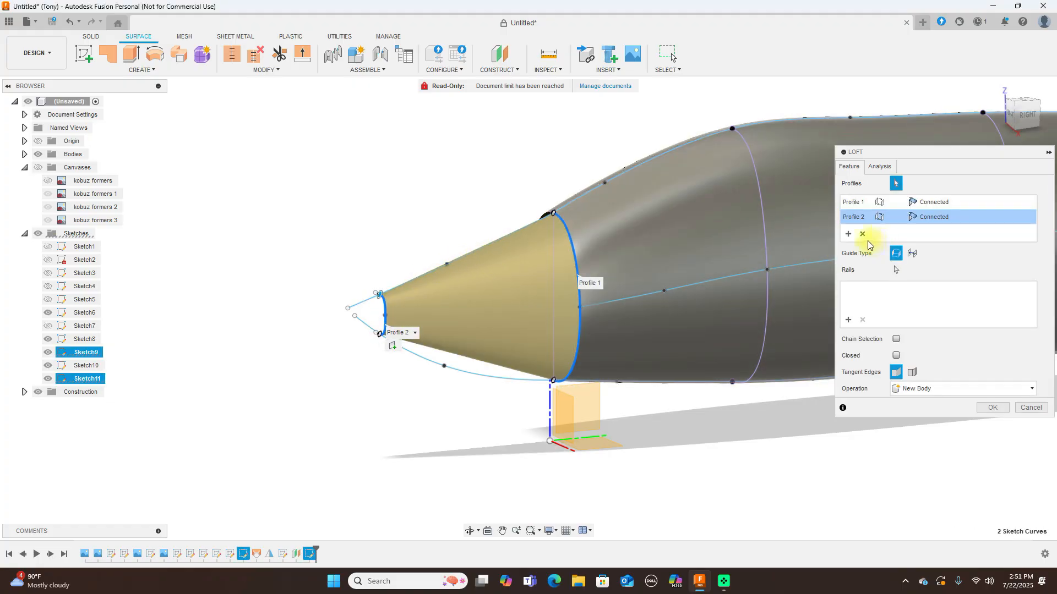
- Add the upper and lower nose outline curves as rails and complete the loft as a new body
left_click(848, 321)
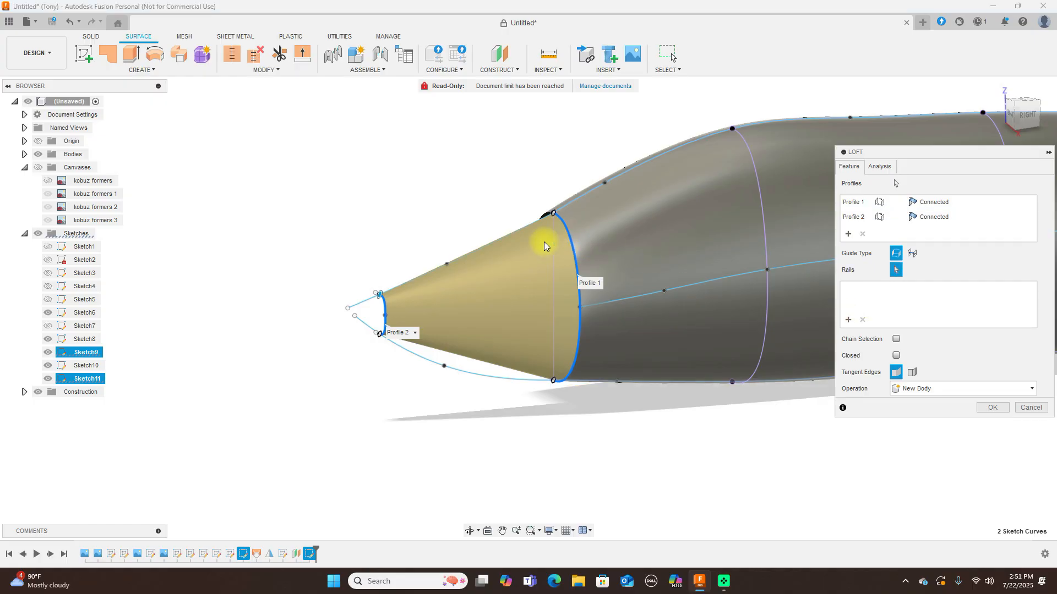
left_click(522, 231)
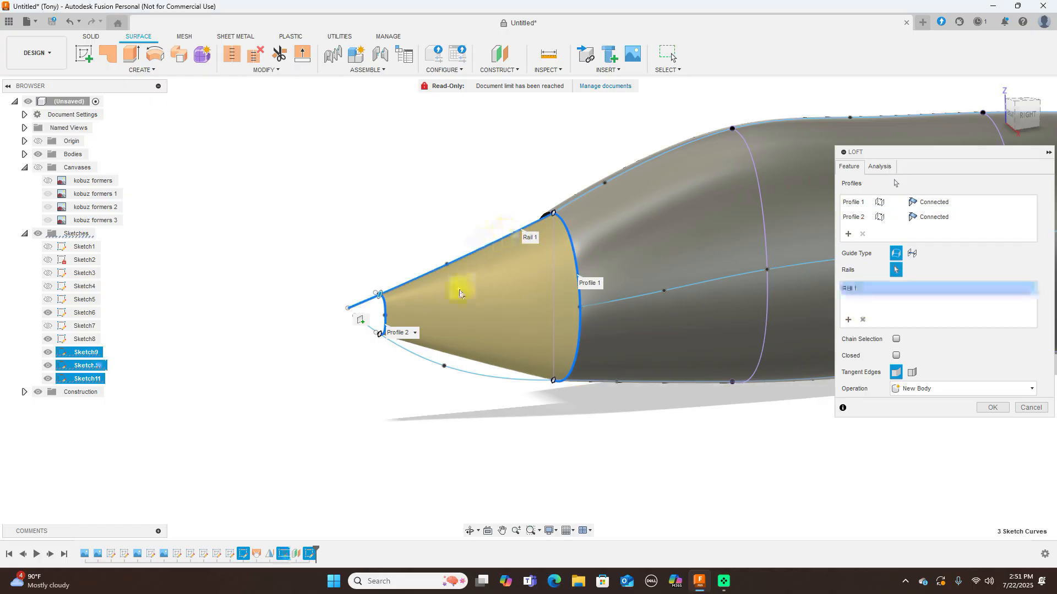
left_click(440, 366)
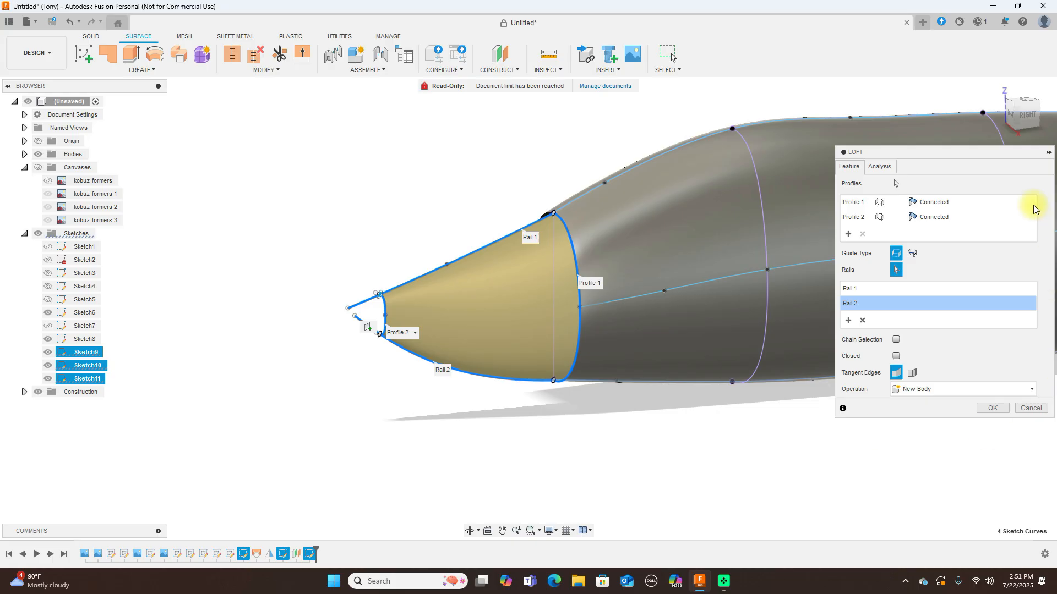
left_click(1025, 113)
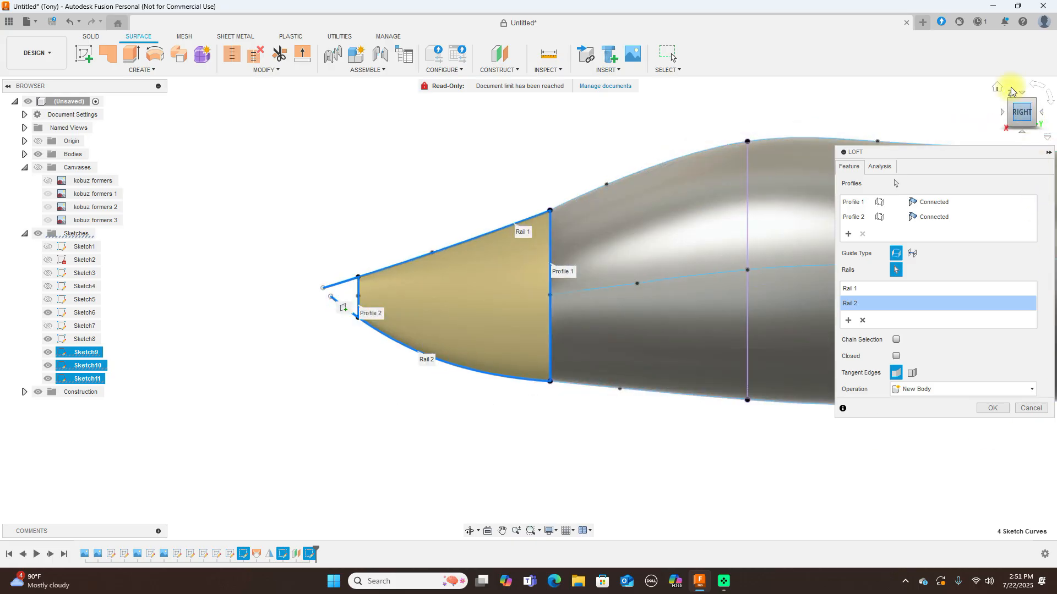
left_click(1023, 91)
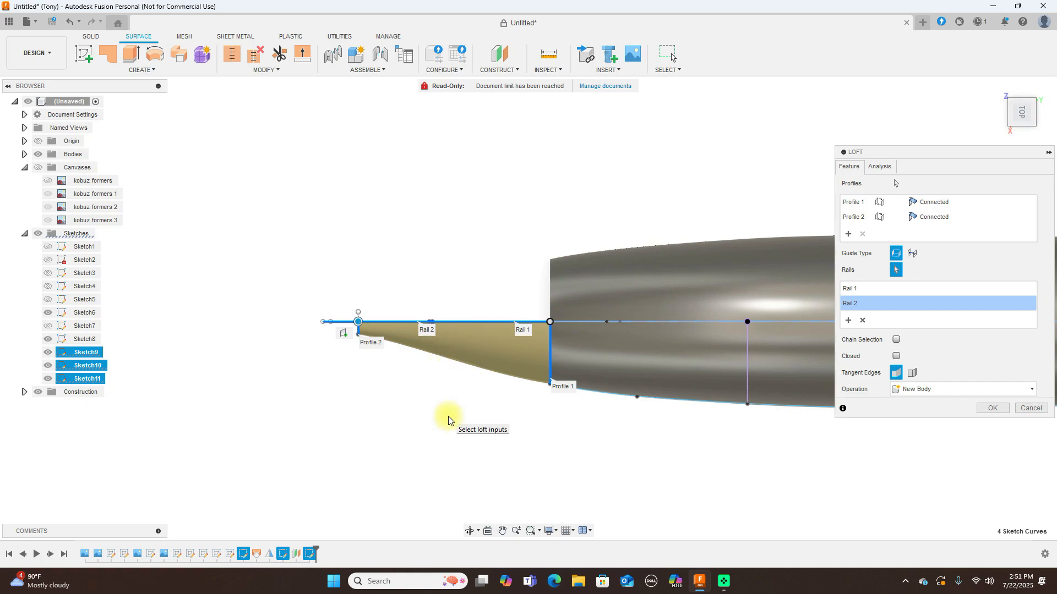
left_click(995, 409)
- Reverse the normal of the lofted nose surface
left_click(1005, 138)
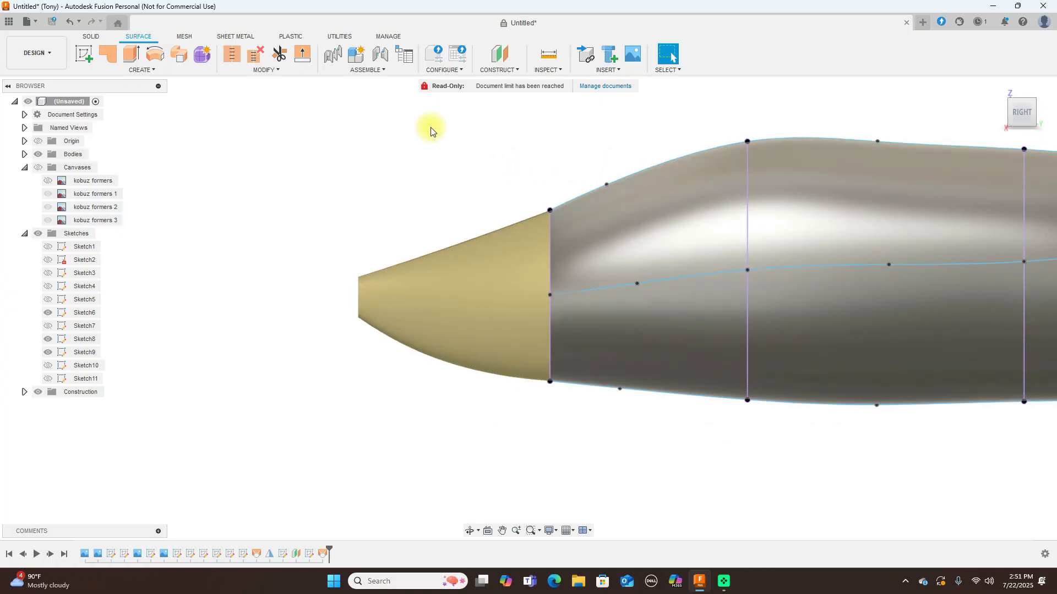
left_click(293, 72)
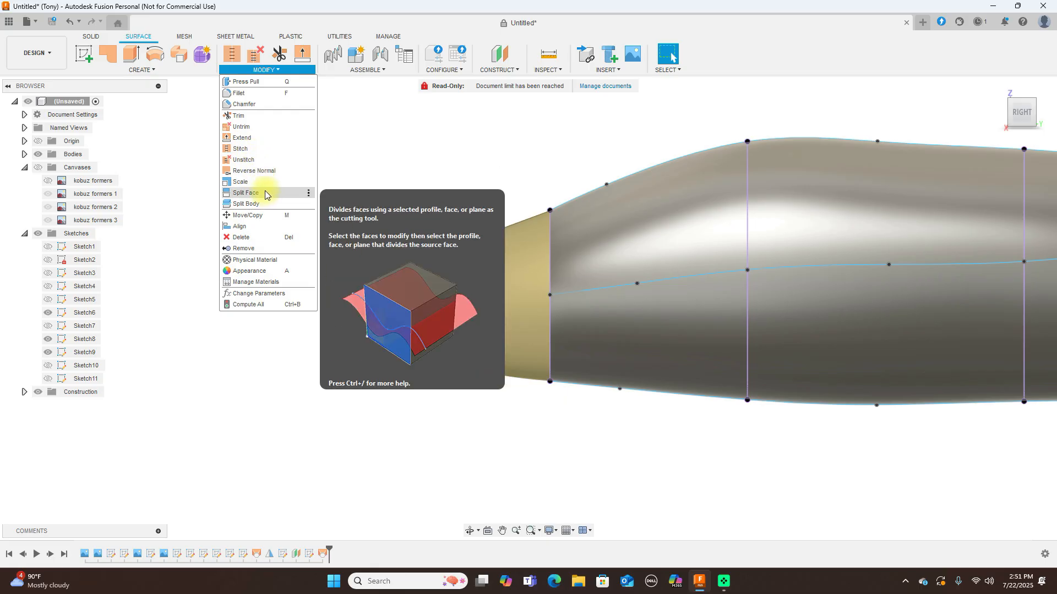
left_click(266, 170)
left_click(430, 278)
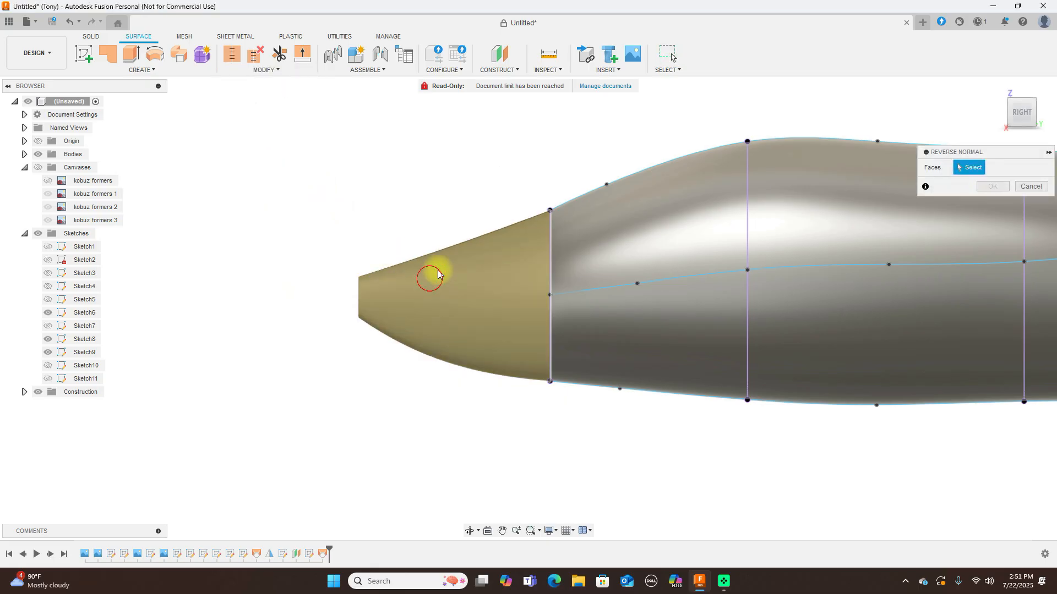
left_click(993, 186)
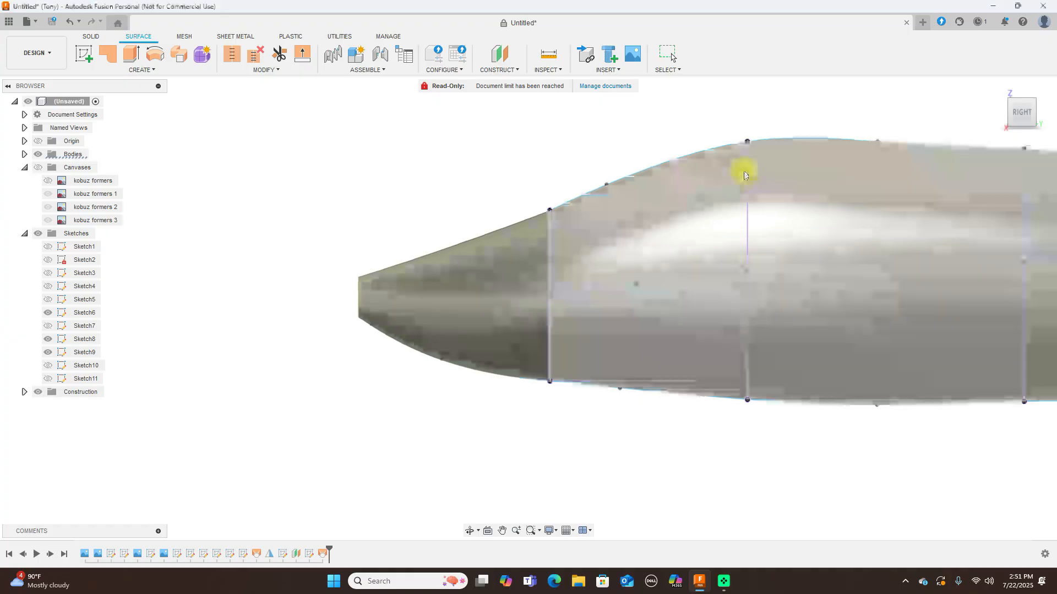
- Hide all sketches and examine the transition between the nose and the fuselage from the side and at an angle
scroll(620, 170, "down", 2)
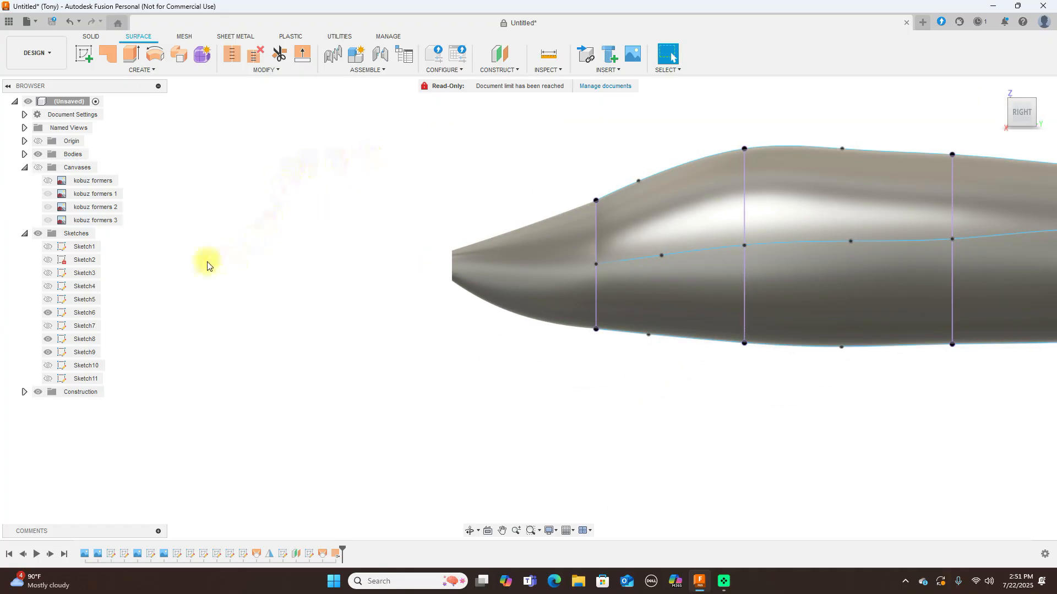
left_click(39, 234)
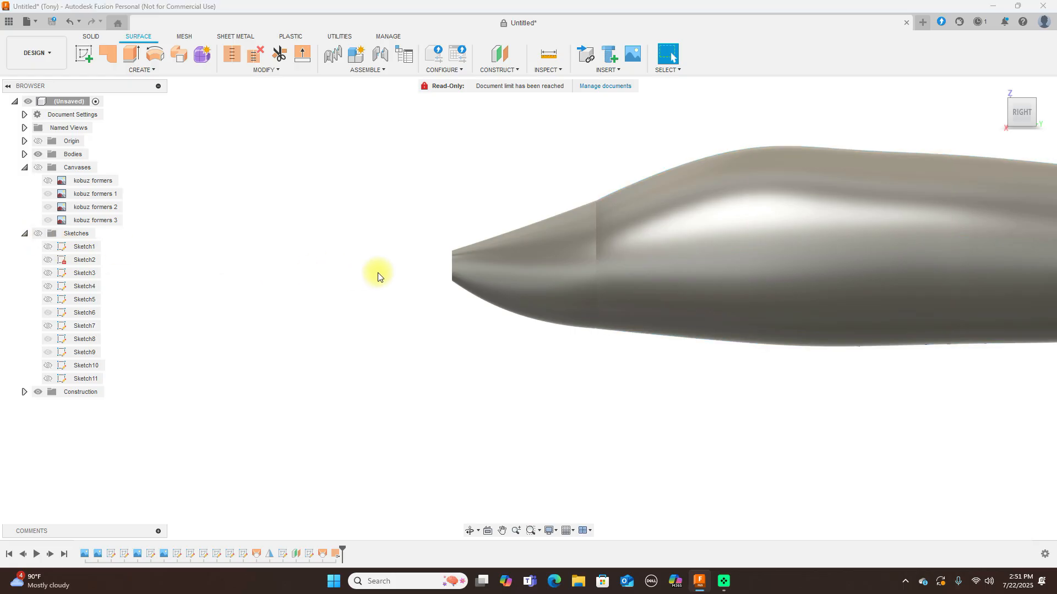
scroll(703, 444, "down", 4)
middle_click_drag(712, 197, 578, 176)
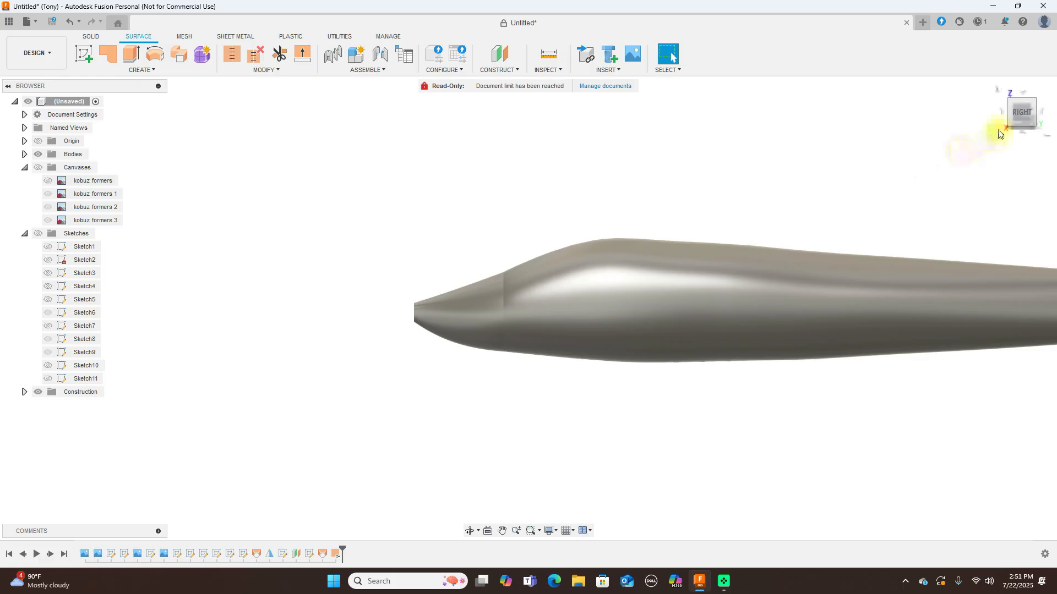
left_click_drag(1017, 115, 1044, 127)
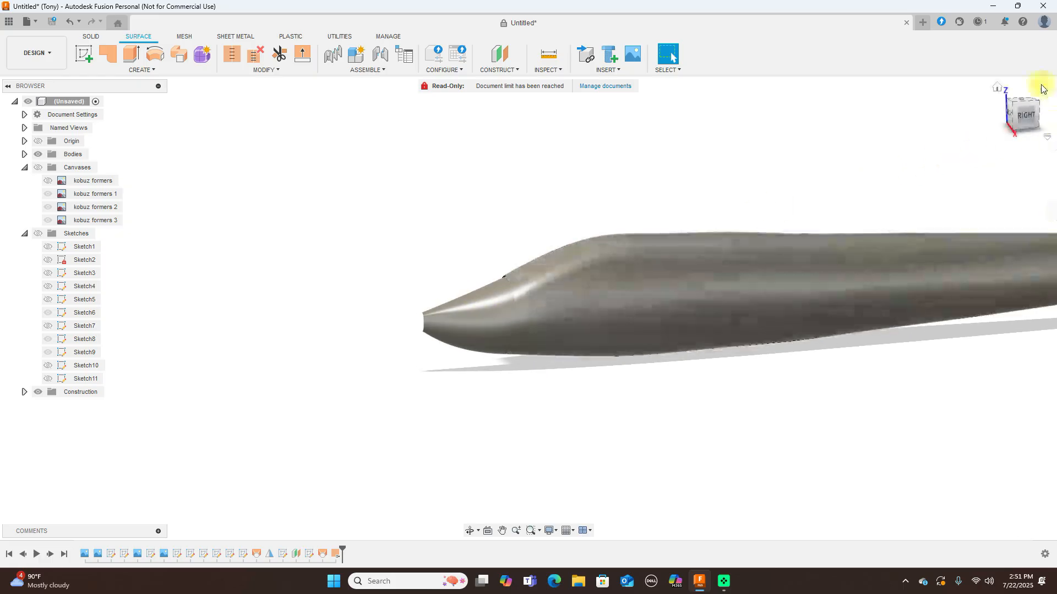
left_click(1034, 114)
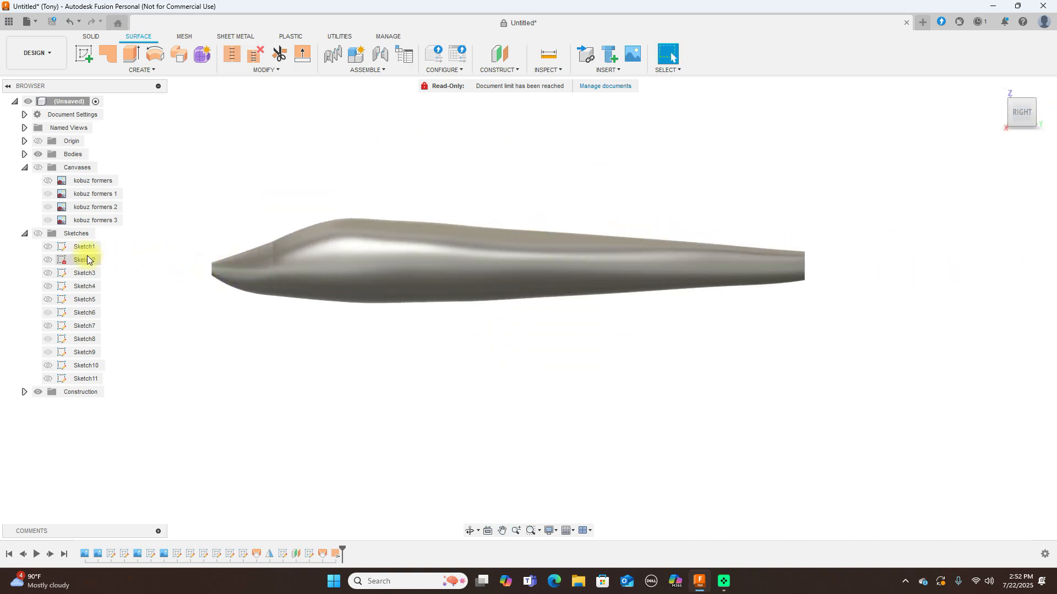
- Show the sketches again and make the small nose section sketch, Sketch11, visible
left_click(36, 234)
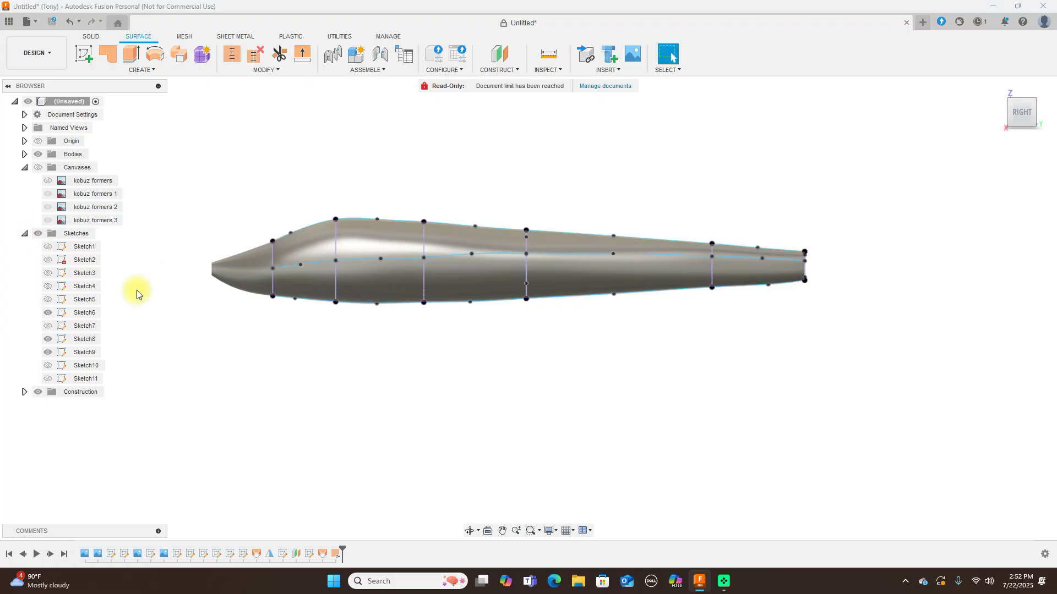
left_click(61, 379)
scroll(407, 362, "up", 2)
scroll(470, 381, "down", 2)
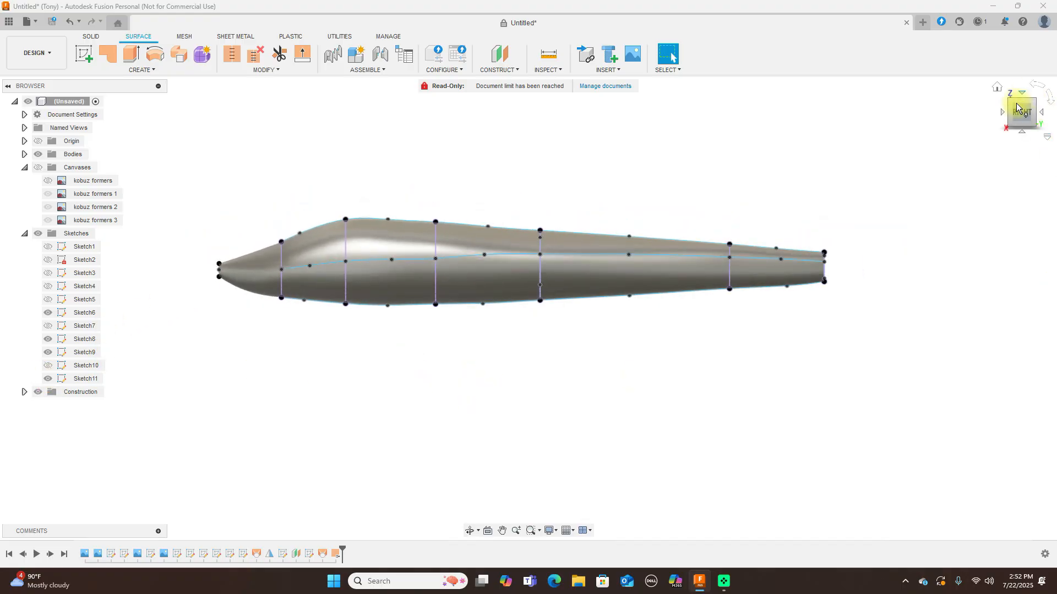
- Hide the surface bodies Body1, Body2 and Body3, and show the nose outline sketch, Sketch10
left_click_drag(1013, 115, 28, 142)
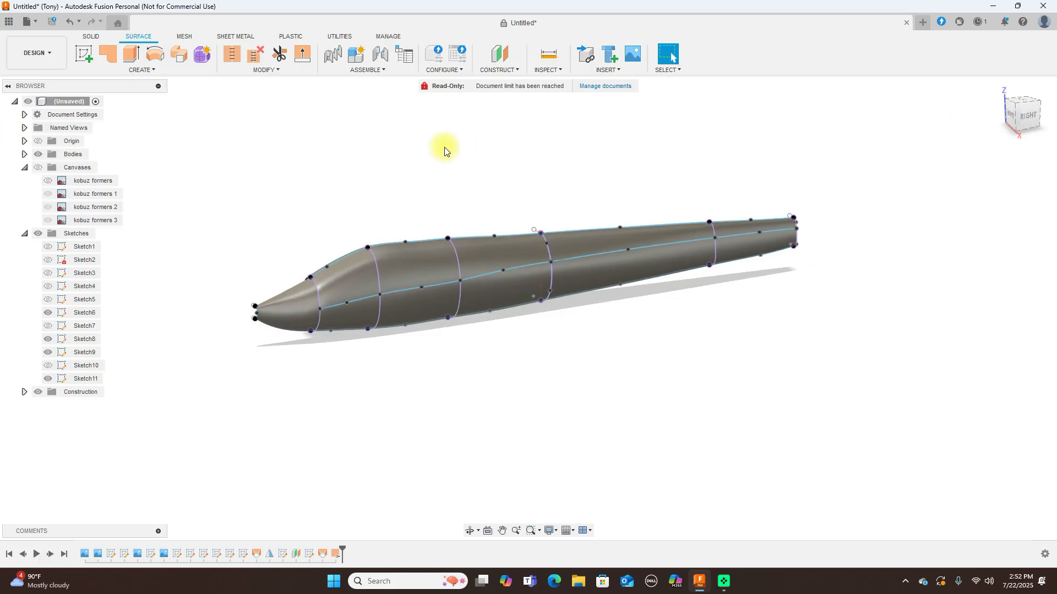
scroll(437, 148, "up", 1)
scroll(437, 148, "up", 1)
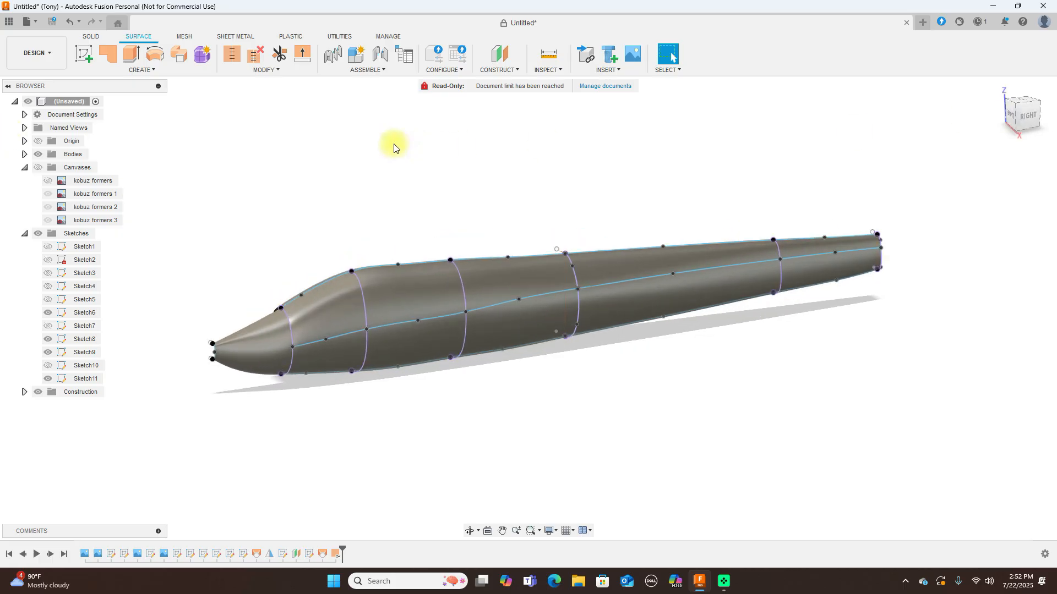
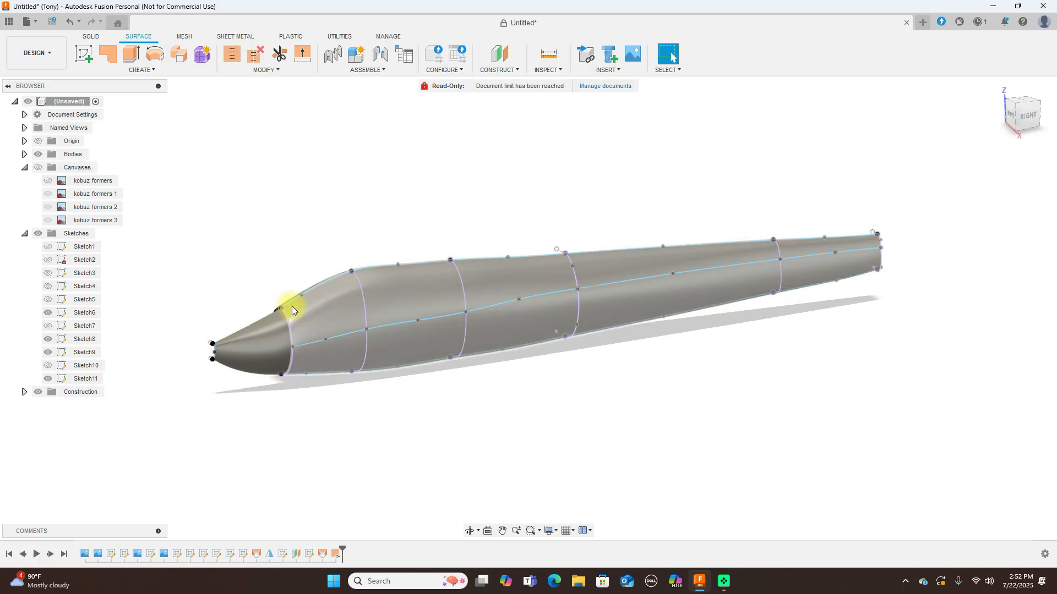
left_click(25, 156)
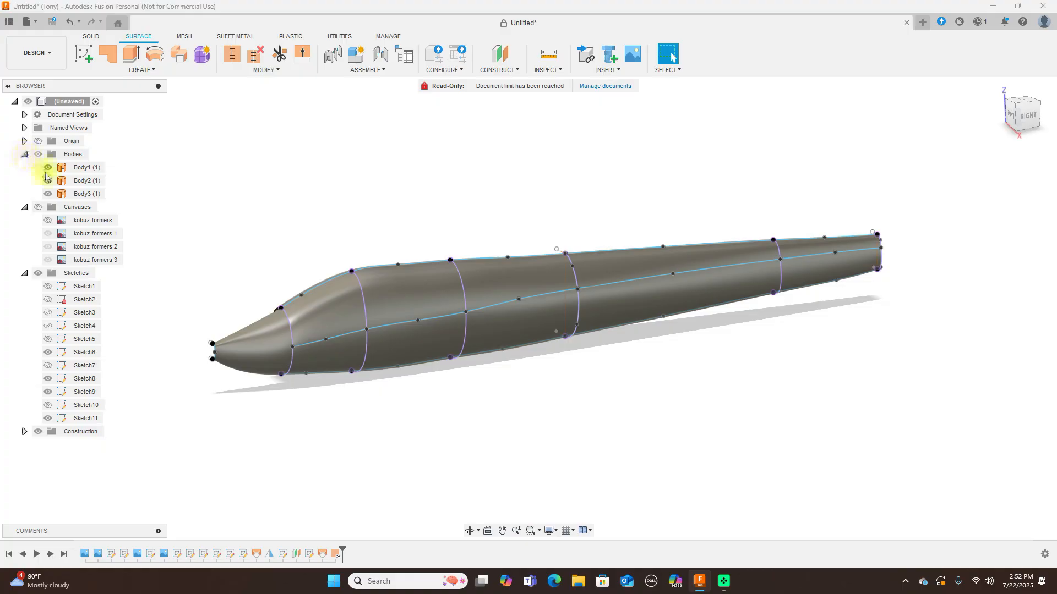
left_click(48, 194)
left_click(48, 180)
left_click(48, 168)
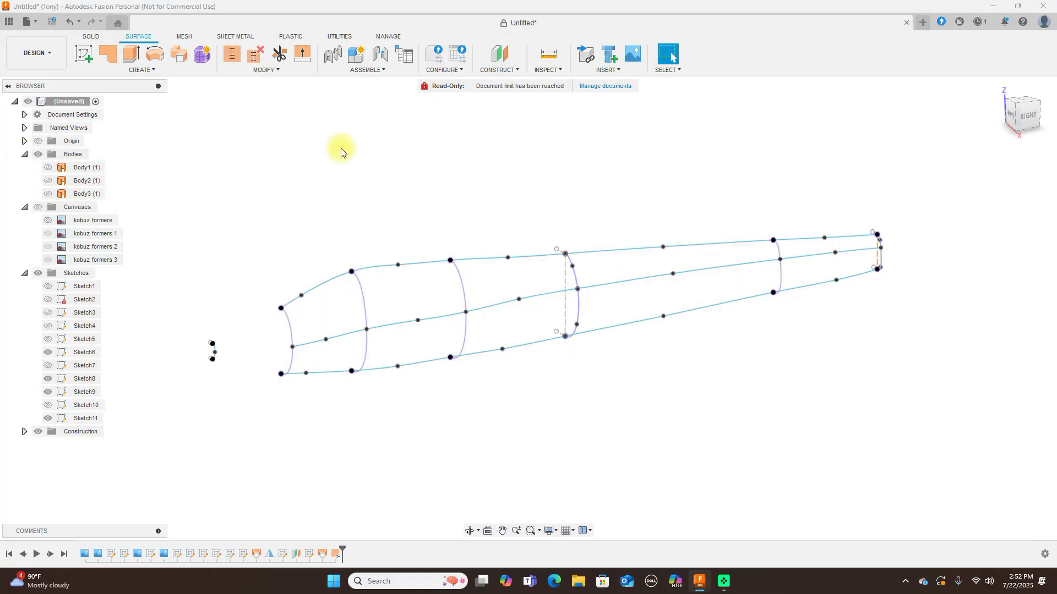
scroll(403, 217, "up", 2)
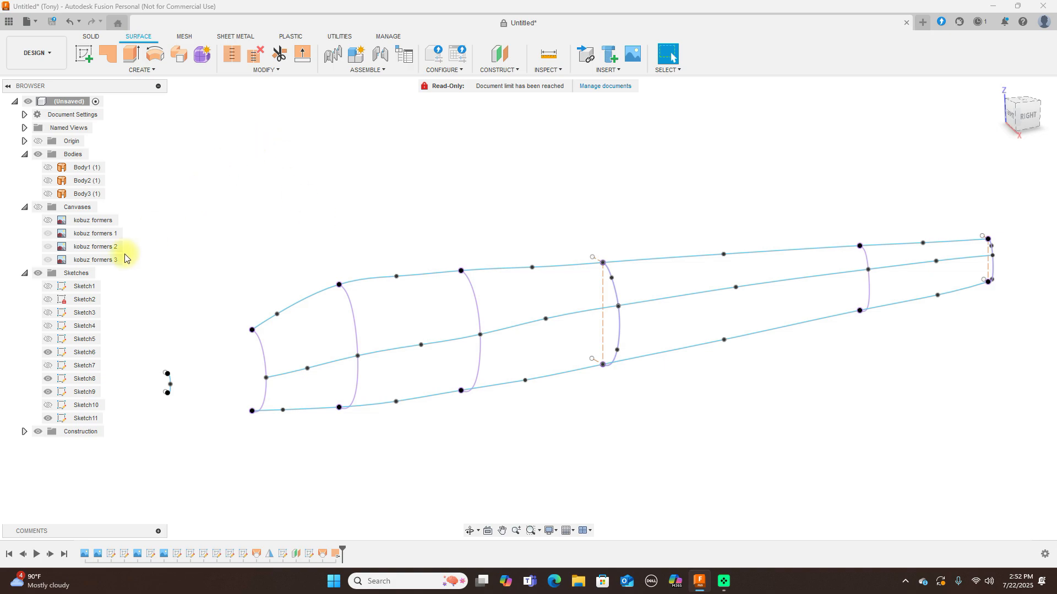
left_click(51, 405)
left_click(50, 406)
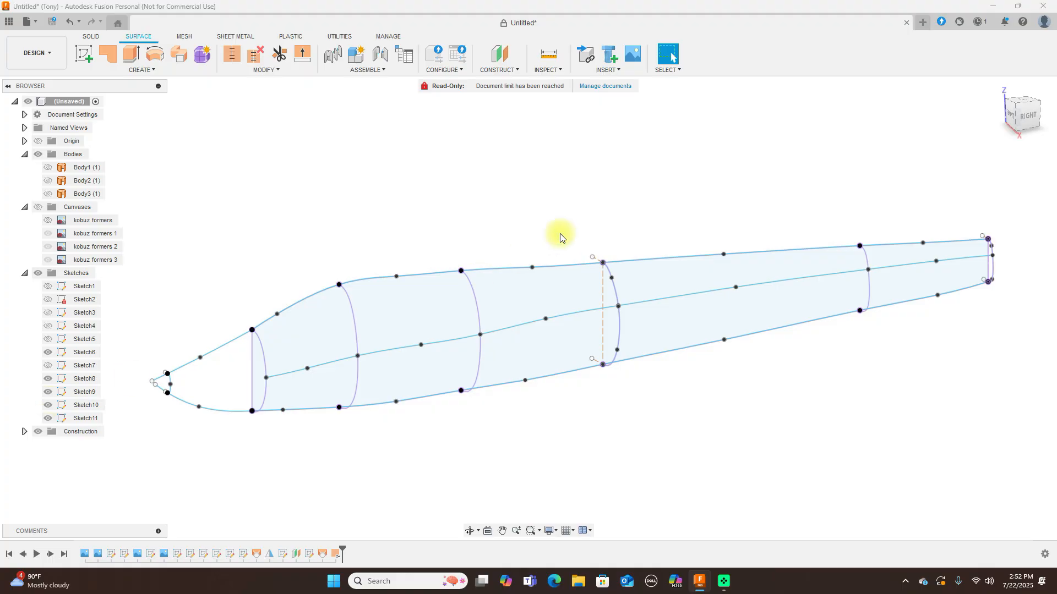
- Try a new surface loft from the small nose section in Sketch11 to the fuselage's first former curve
left_click(171, 70)
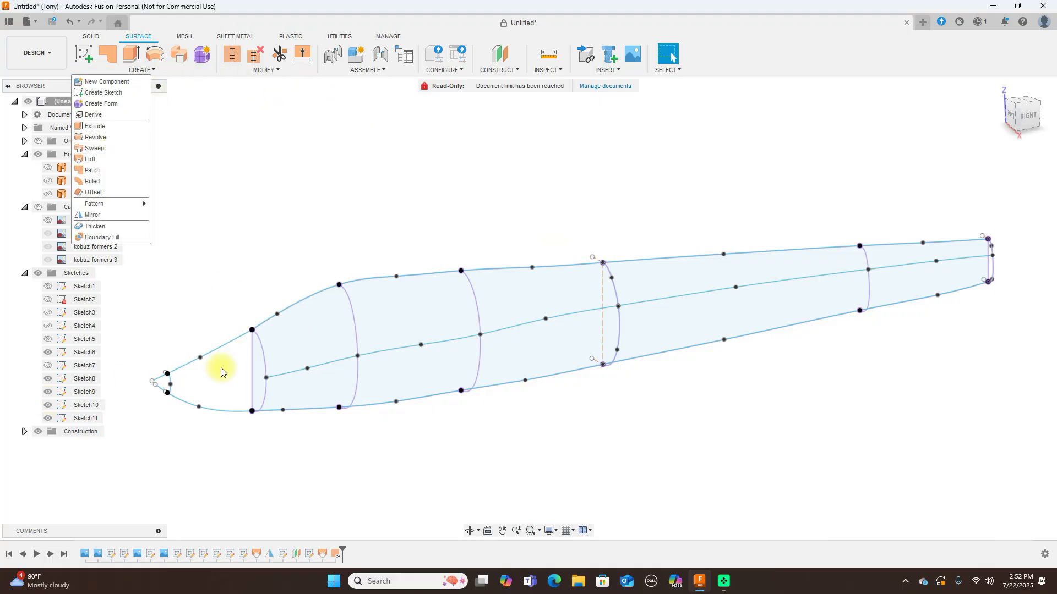
left_click(122, 159)
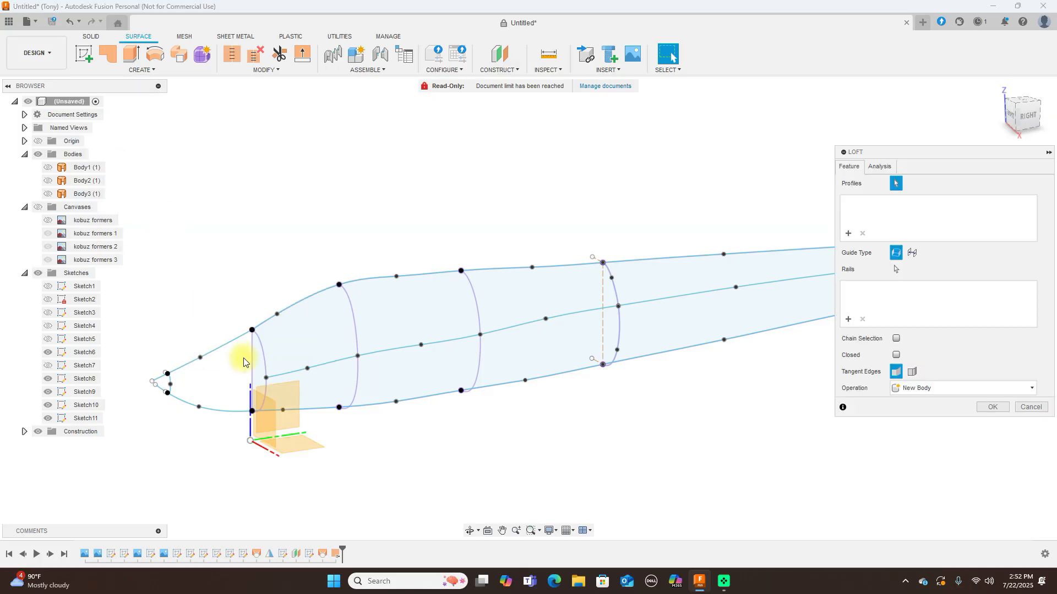
scroll(195, 395, "up", 3)
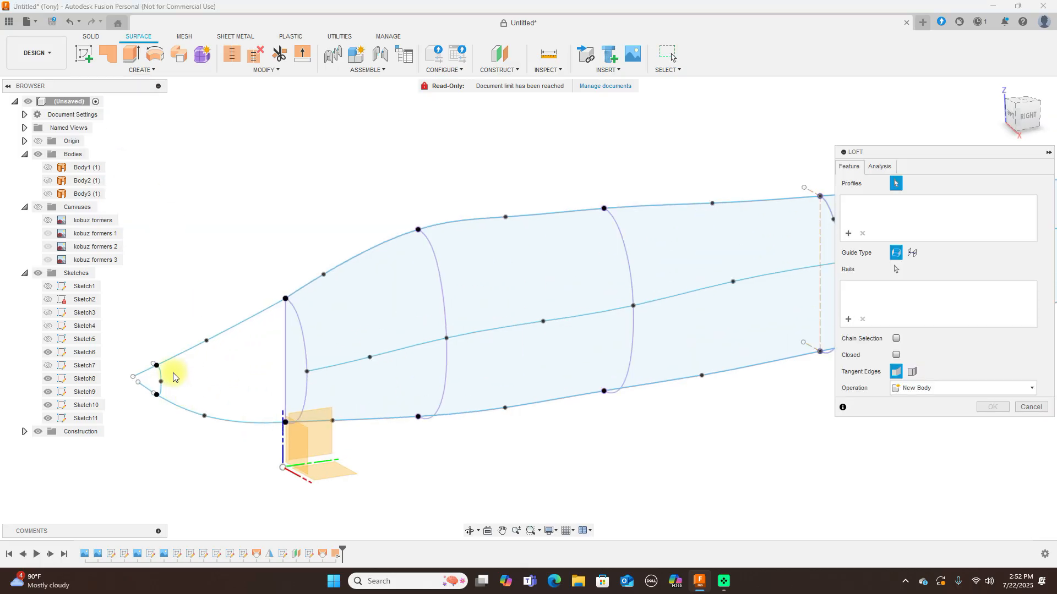
left_click(159, 377)
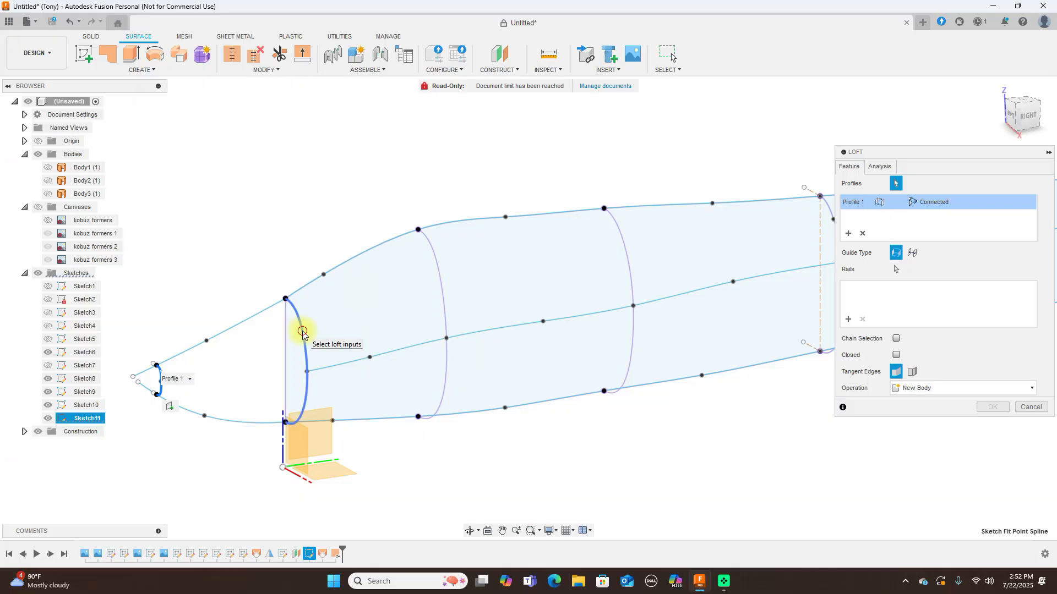
left_click(301, 330)
scroll(390, 229, "down", 2)
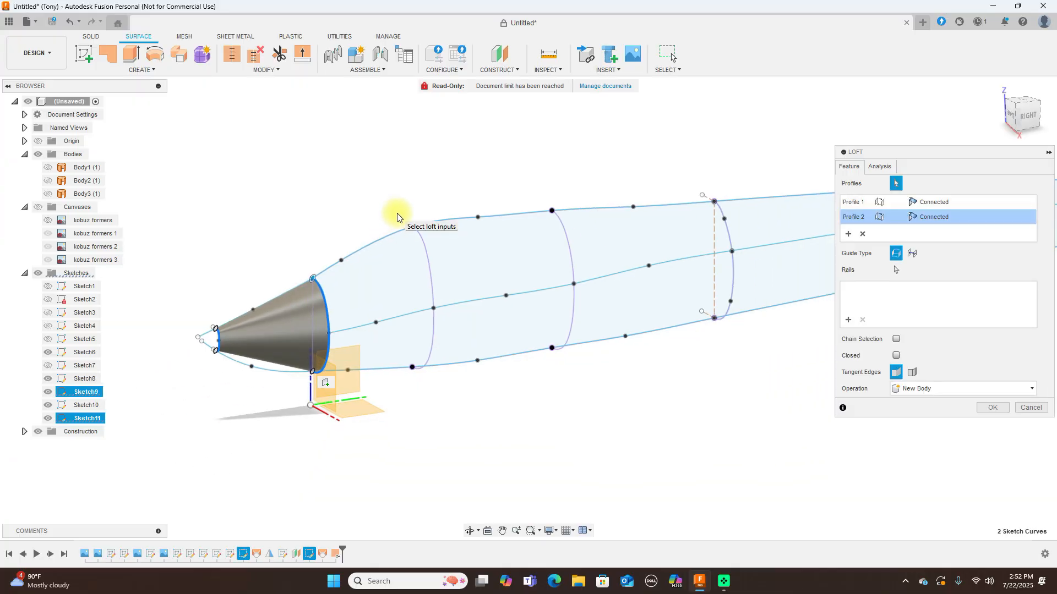
- Try extending the loft through the five remaining fuselage former curves, ending at the tail section
left_click(432, 270)
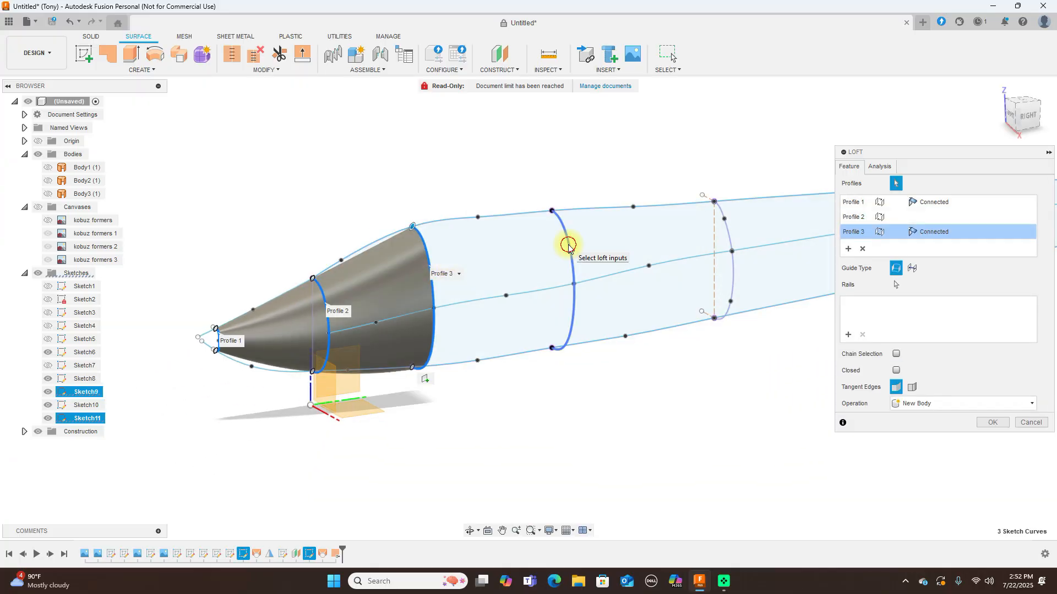
left_click(568, 246)
left_click(729, 215)
middle_click_drag(751, 161, 578, 146)
scroll(665, 156, "down", 2)
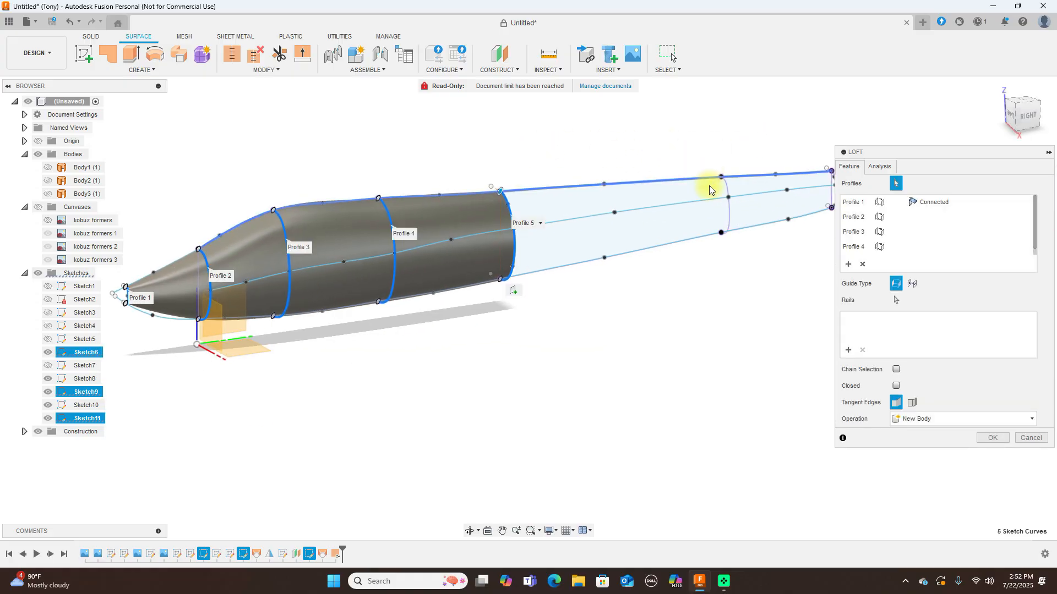
left_click(730, 208)
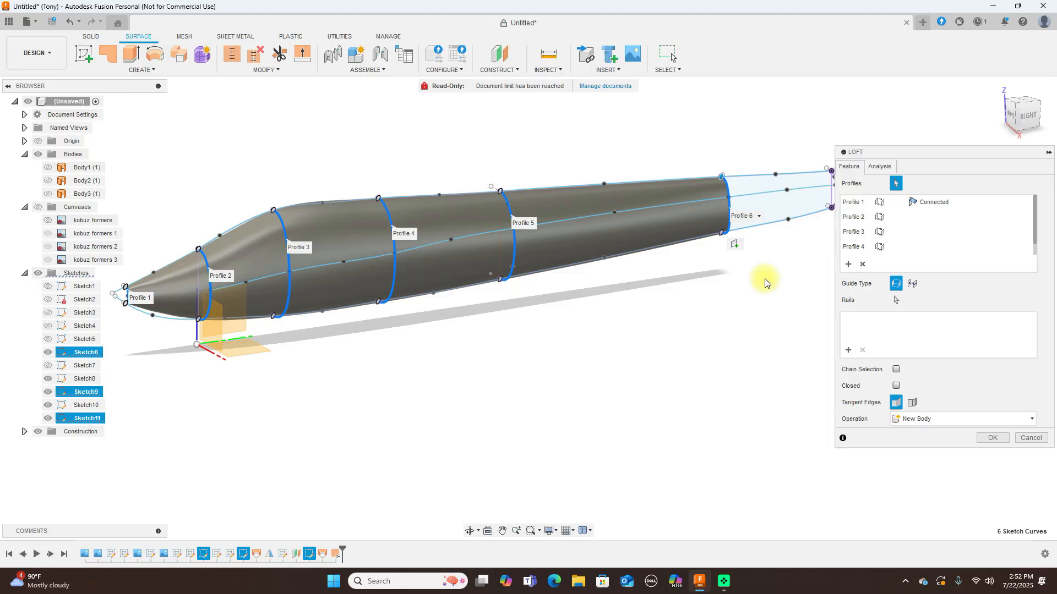
middle_click_drag(779, 300, 657, 271)
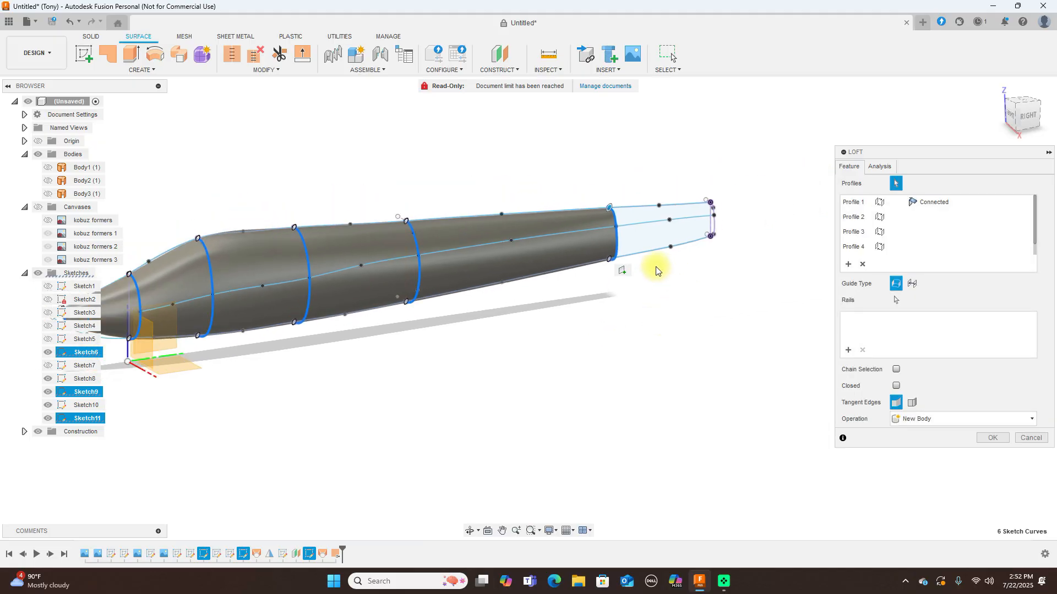
scroll(710, 240, "up", 2)
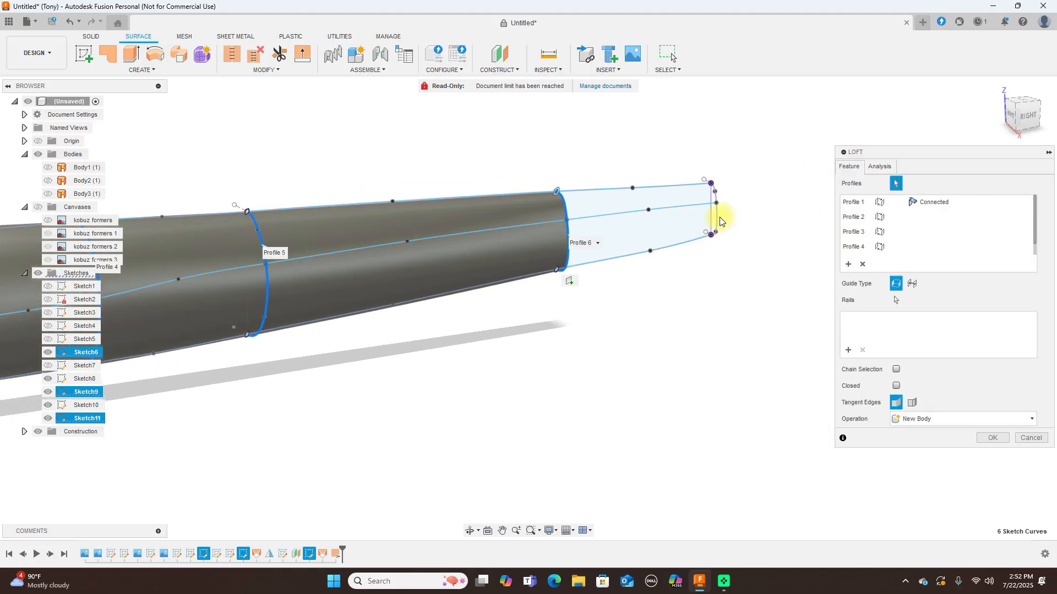
left_click(720, 219)
scroll(761, 281, "down", 3)
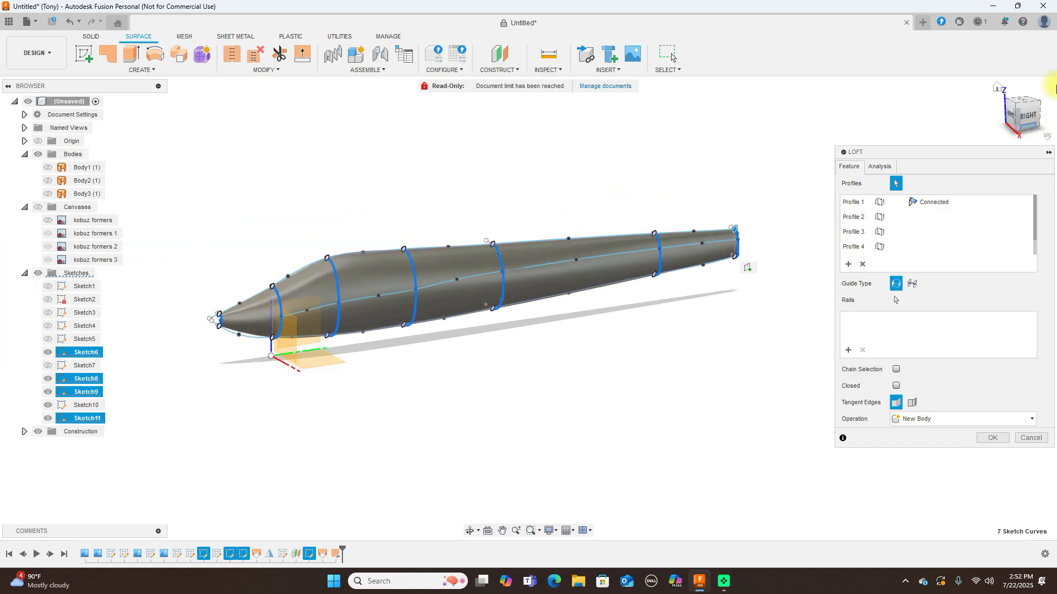
- Try the upper and lower nose outline curves as rails for the loft, and cancel the loft
left_click(1034, 121)
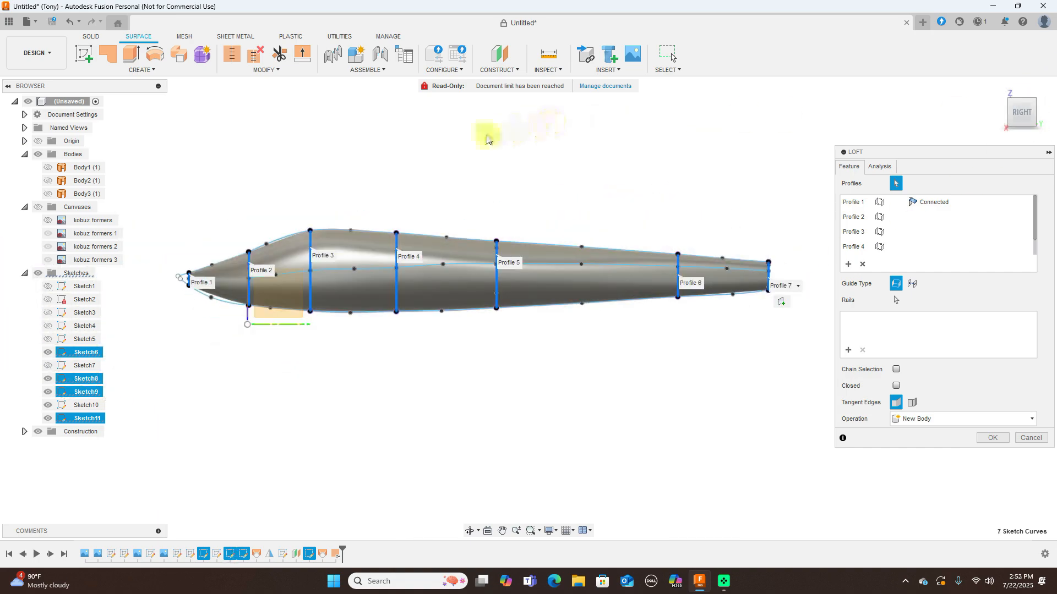
scroll(412, 165, "up", 3)
middle_click_drag(413, 164, 539, 140)
scroll(627, 213, "down", 3)
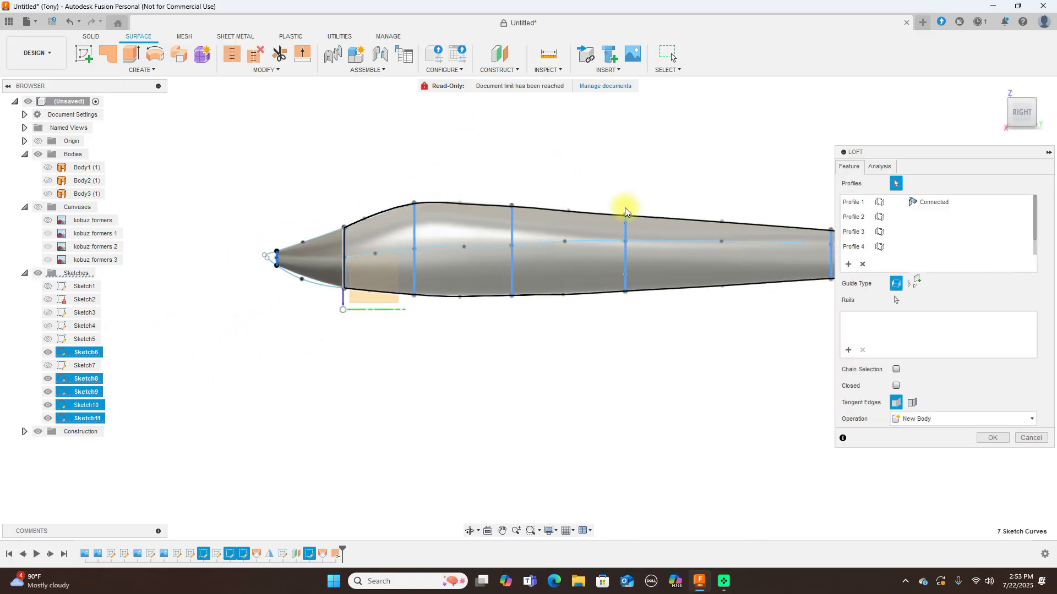
left_click(370, 298)
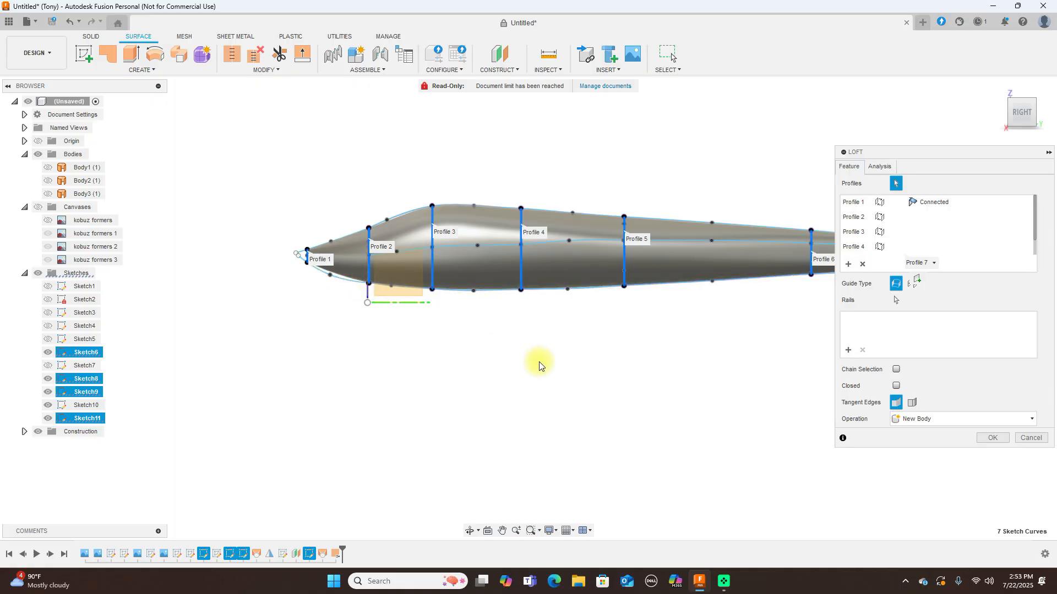
left_click(846, 349)
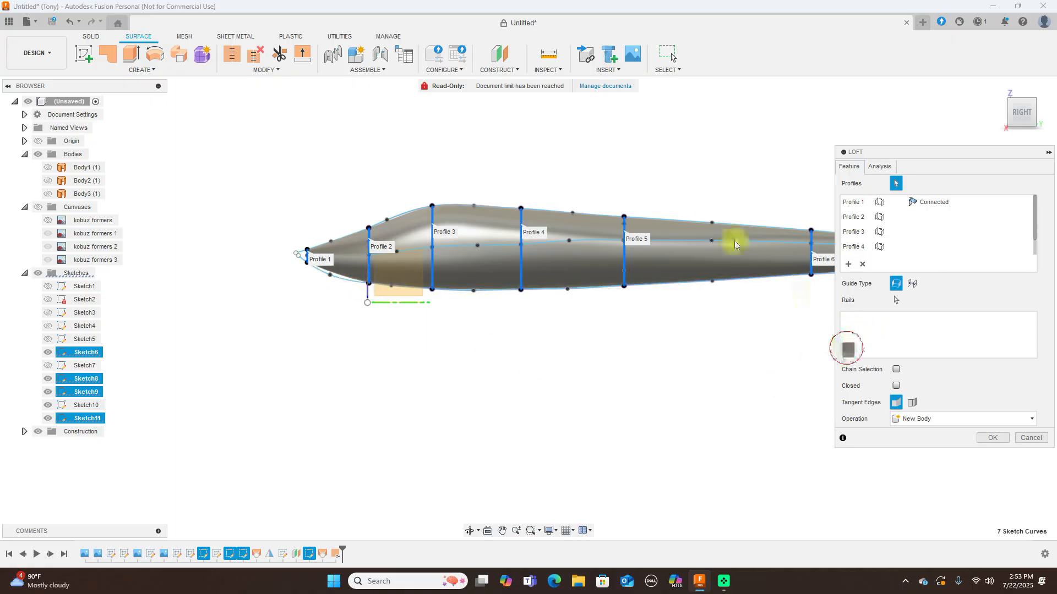
left_click(348, 236)
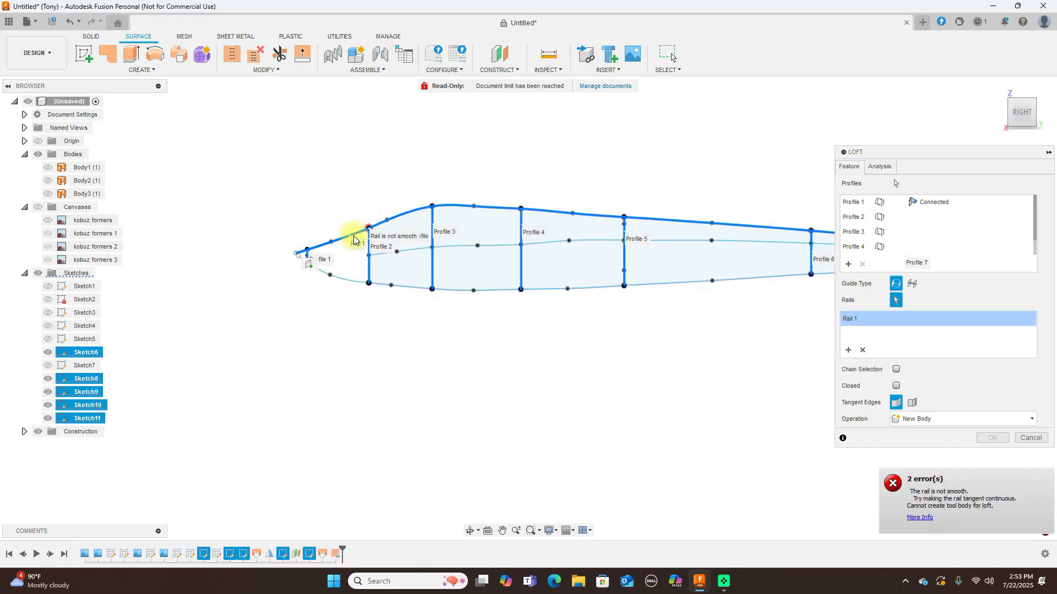
left_click(347, 282)
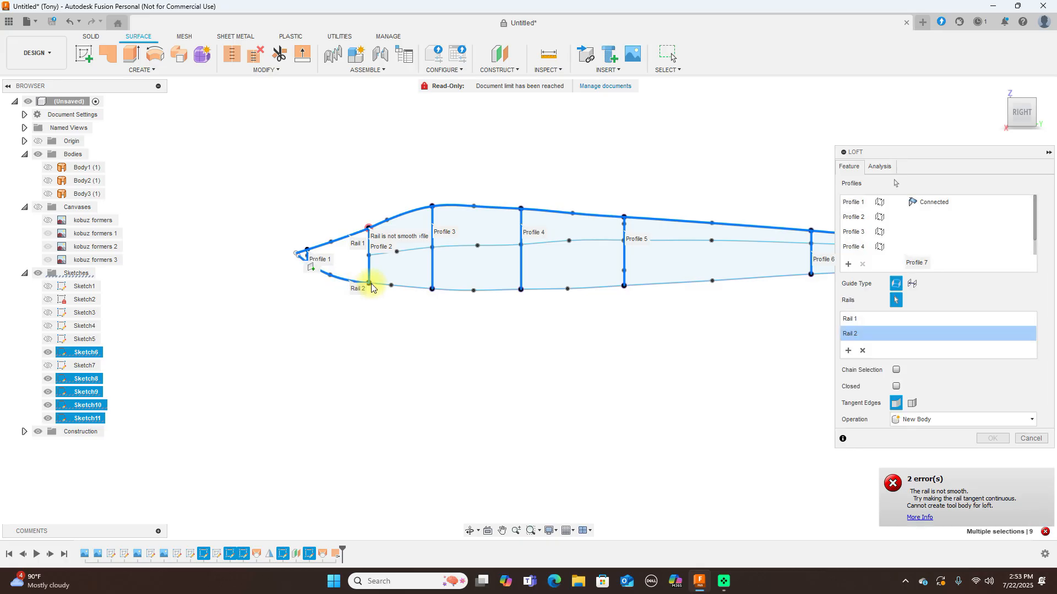
left_click(1029, 439)
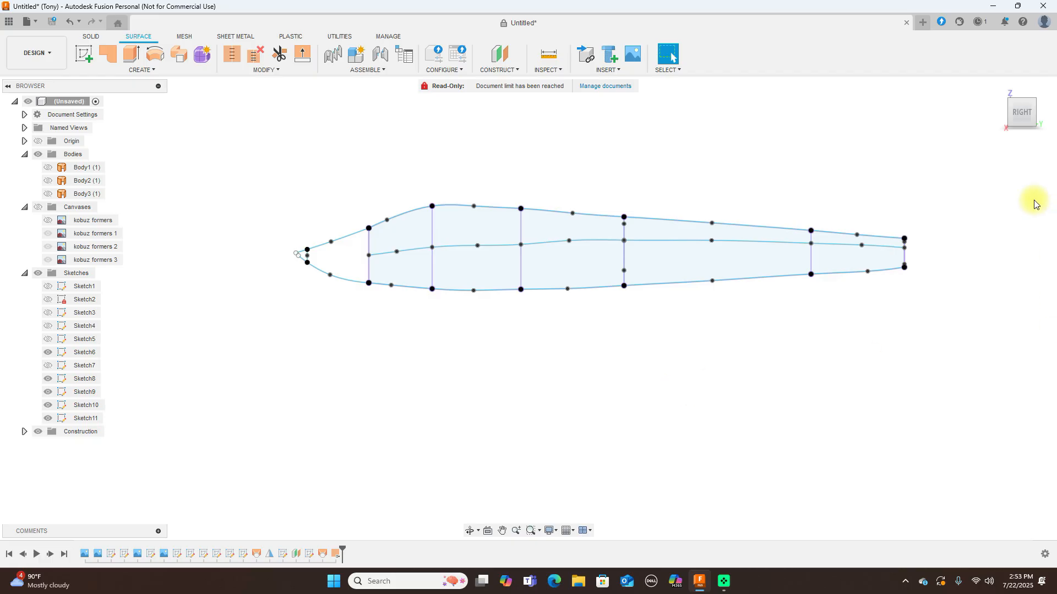
- Start a new surface loft through the small nose section and the first two fuselage former curves
mouse_move(997, 104)
left_click_drag(1015, 112, 1041, 125)
scroll(497, 335, "up", 2)
scroll(496, 336, "up", 1)
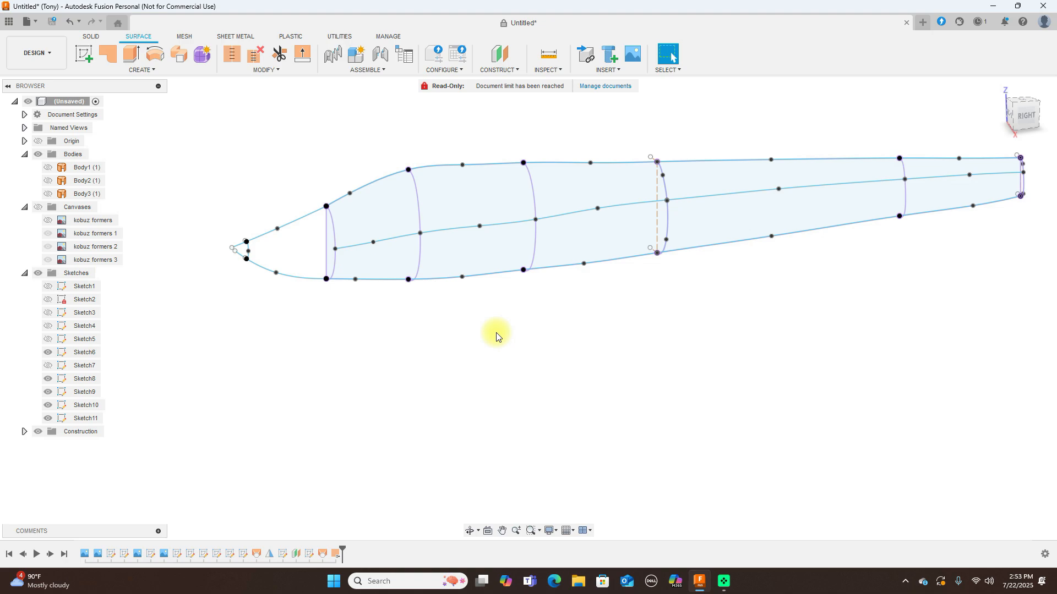
scroll(287, 180, "up", 1)
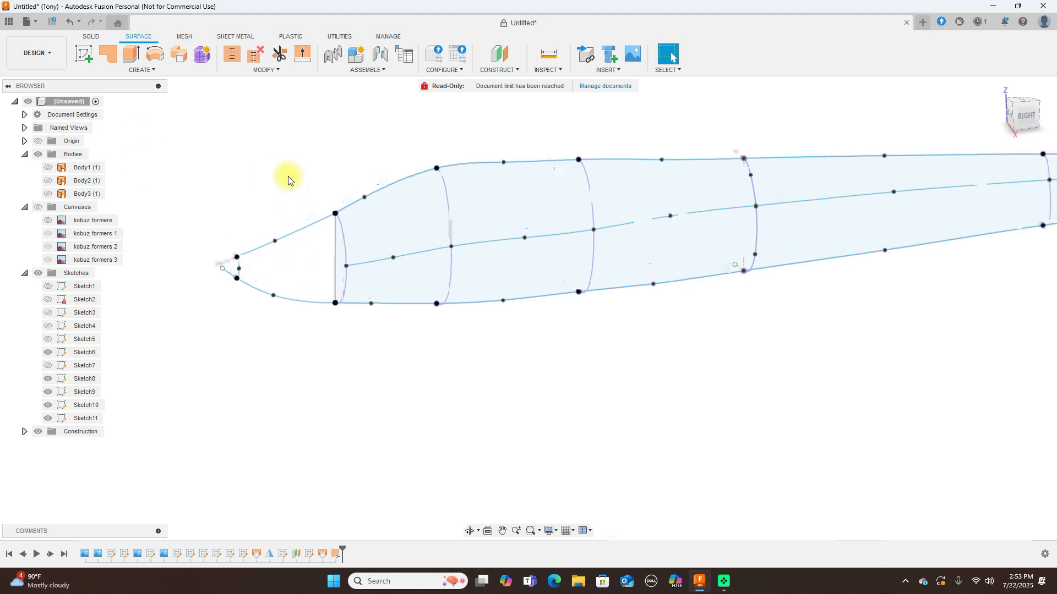
left_click(144, 70)
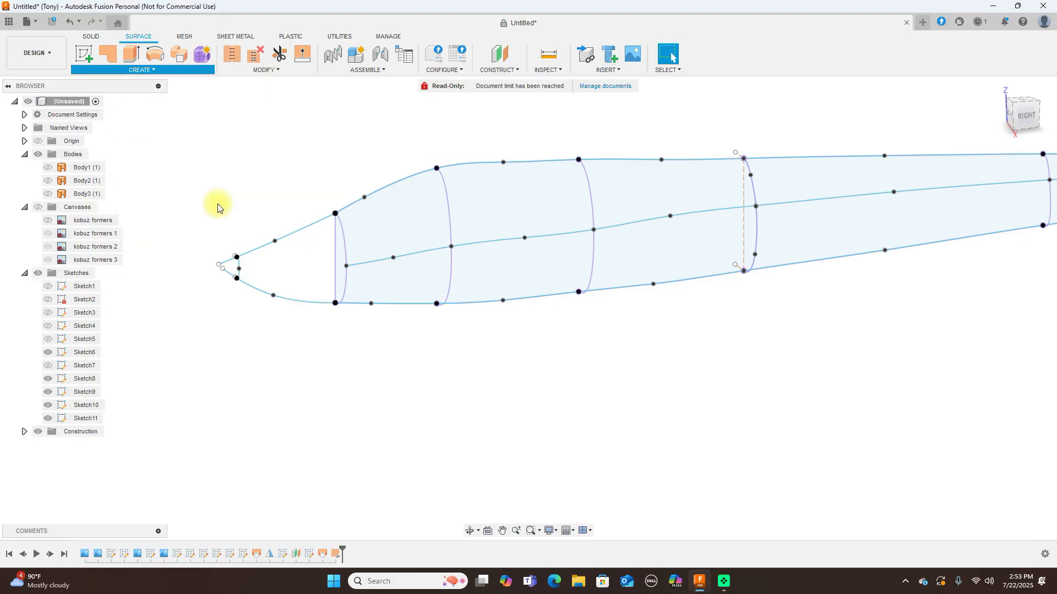
scroll(531, 380, "down", 2)
scroll(243, 248, "up", 1)
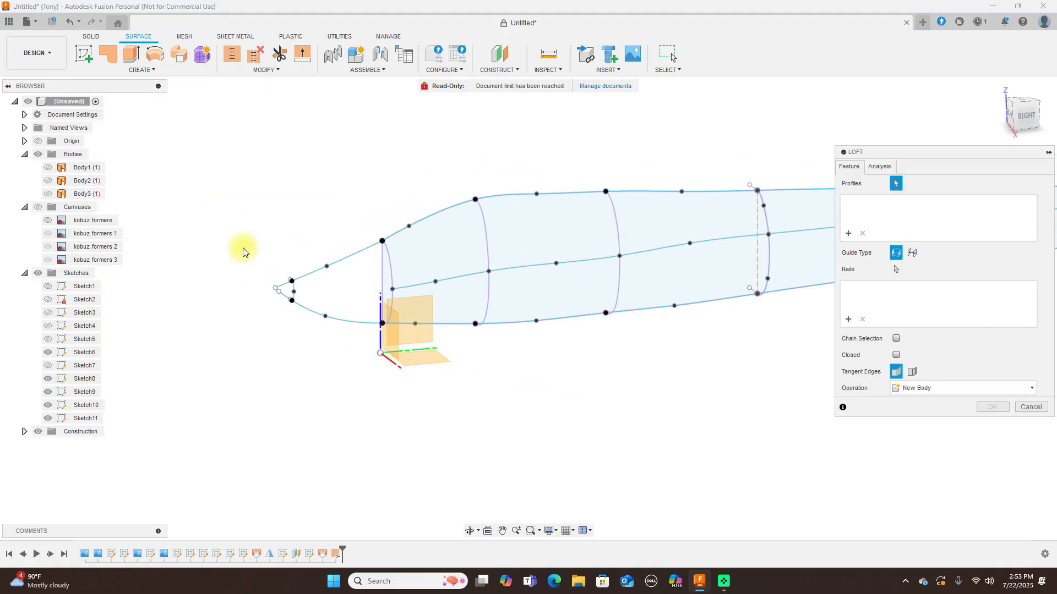
scroll(243, 252, "up", 1)
scroll(348, 287, "up", 1)
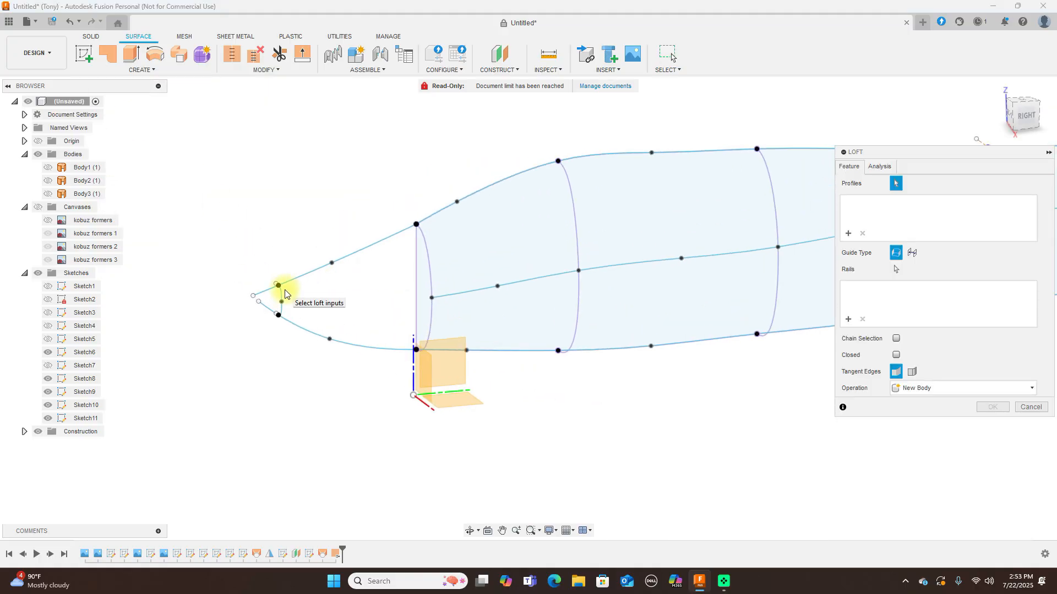
left_click(284, 295)
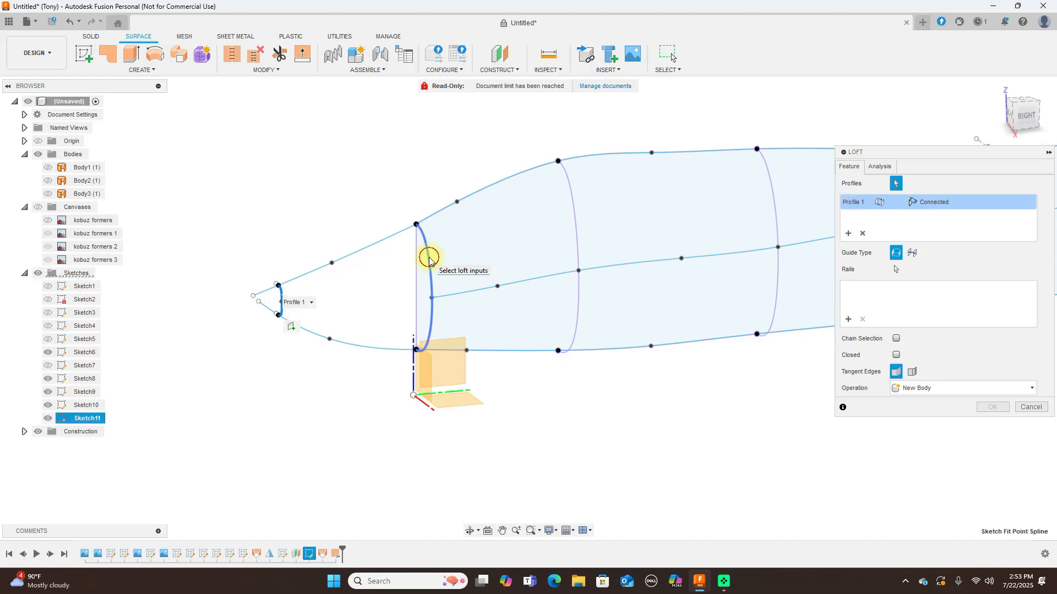
left_click(430, 260)
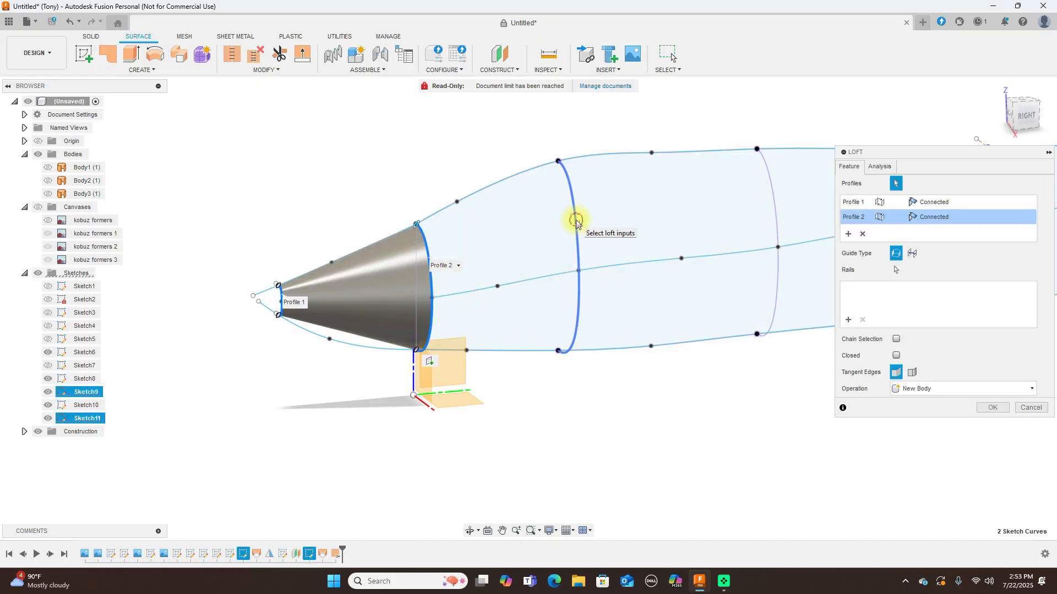
left_click(576, 222)
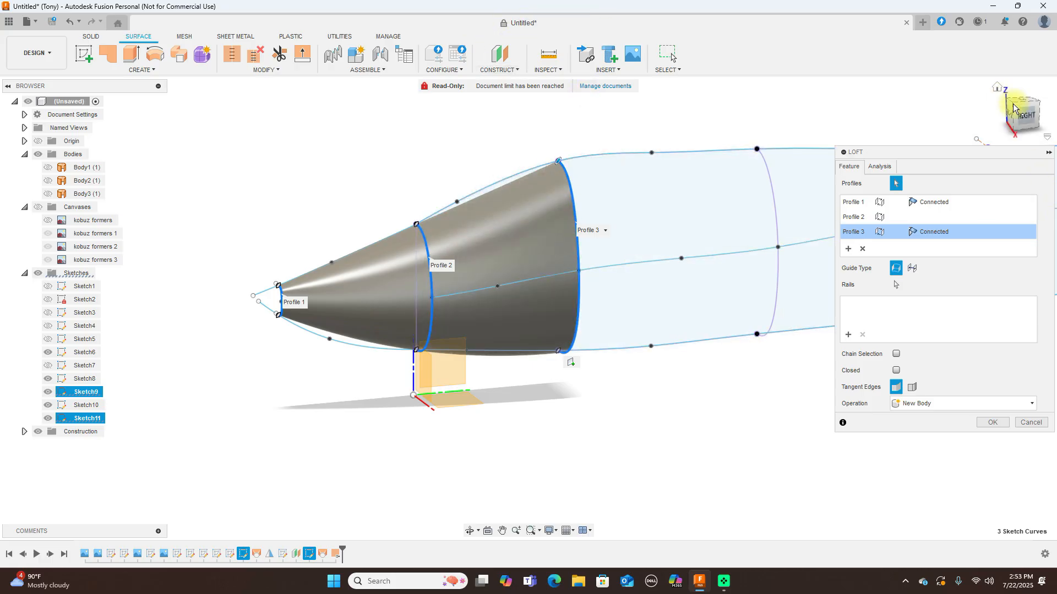
- Add the remaining four former curves as loft profiles in order, ending at the tail section
left_click(1021, 118)
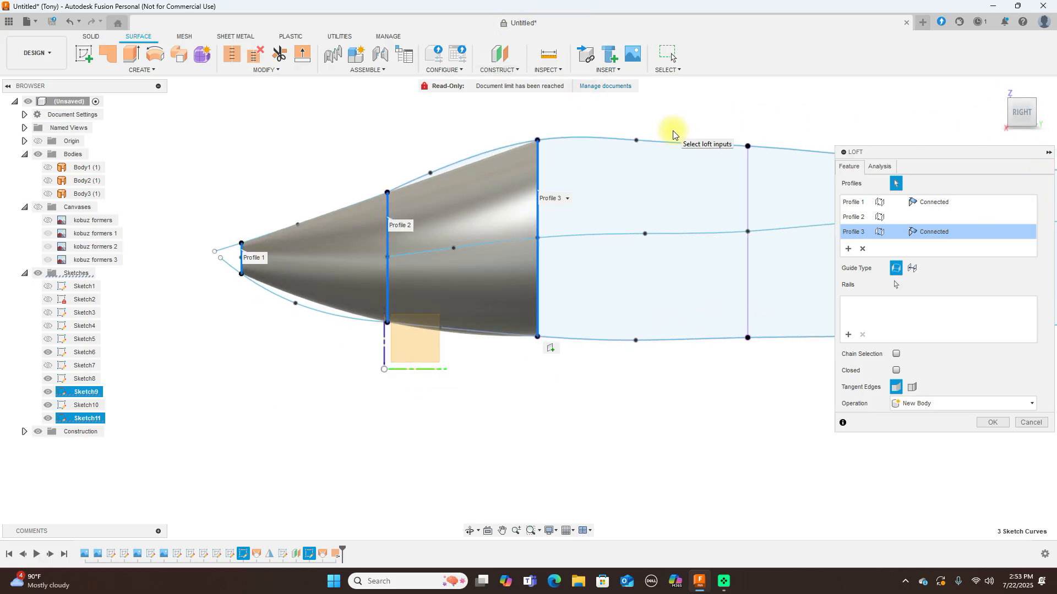
left_click(748, 207)
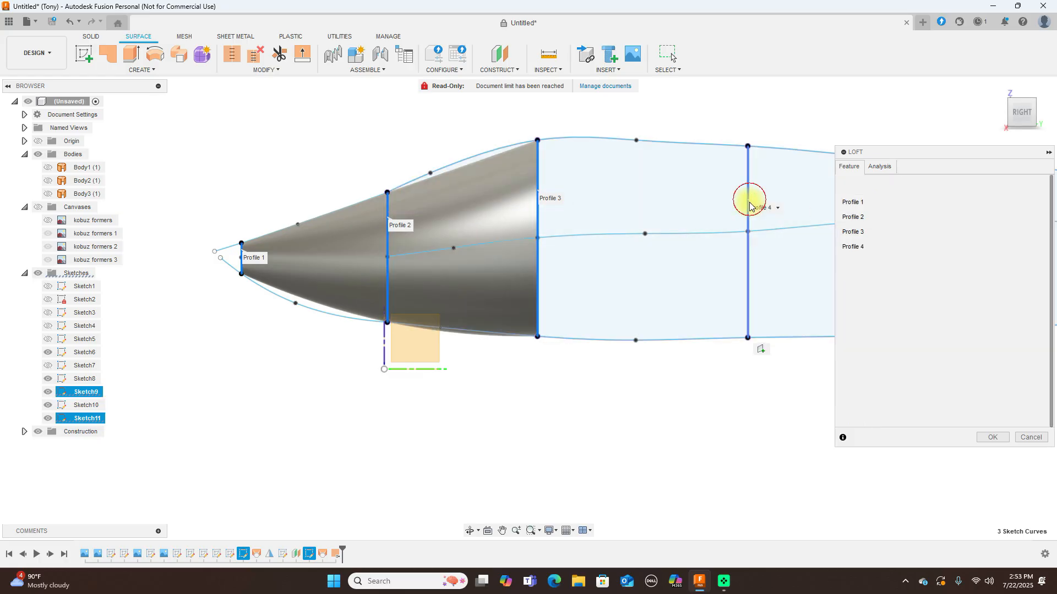
scroll(712, 396, "down", 3)
middle_click_drag(777, 124, 590, 137)
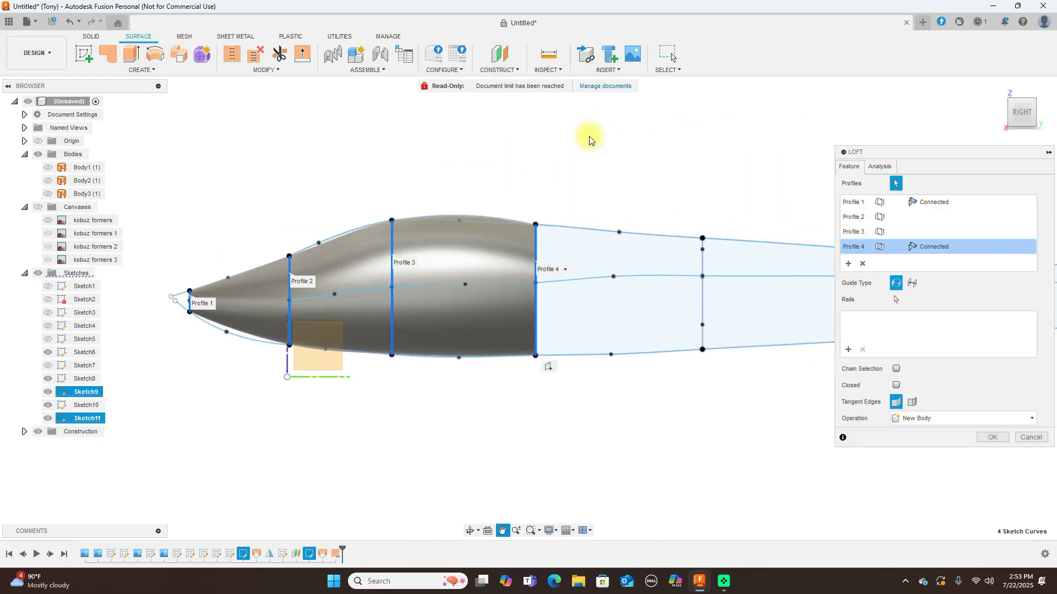
left_click(702, 292)
scroll(716, 397, "down", 2)
middle_click_drag(740, 418, 632, 410)
left_click(786, 326)
scroll(773, 417, "down", 2)
middle_click_drag(793, 434, 672, 418)
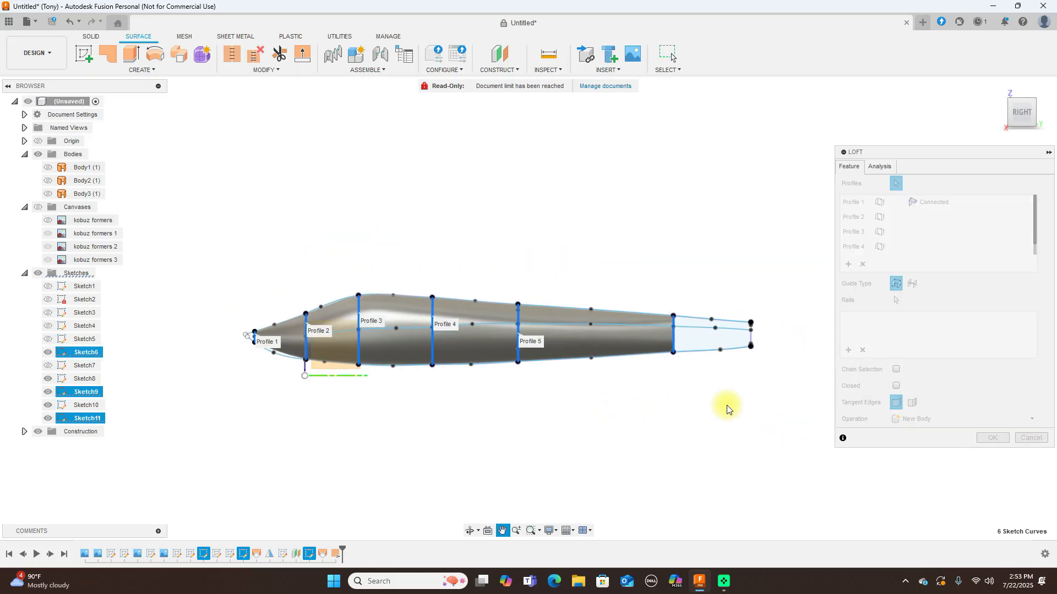
scroll(821, 364, "up", 2)
scroll(739, 335, "up", 1)
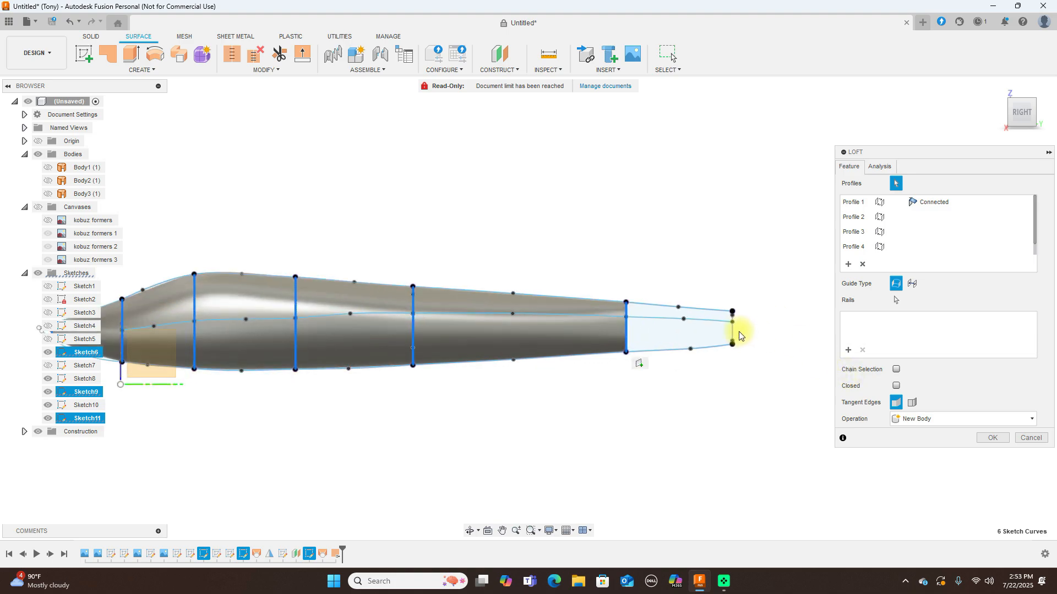
left_click(734, 333)
scroll(772, 385, "down", 1)
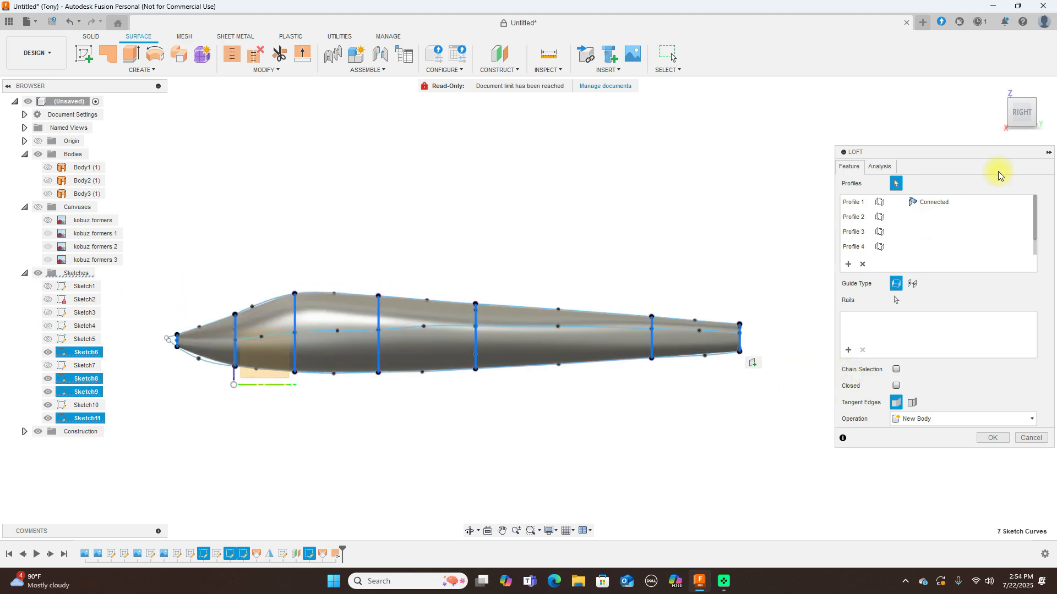
left_click(1011, 114)
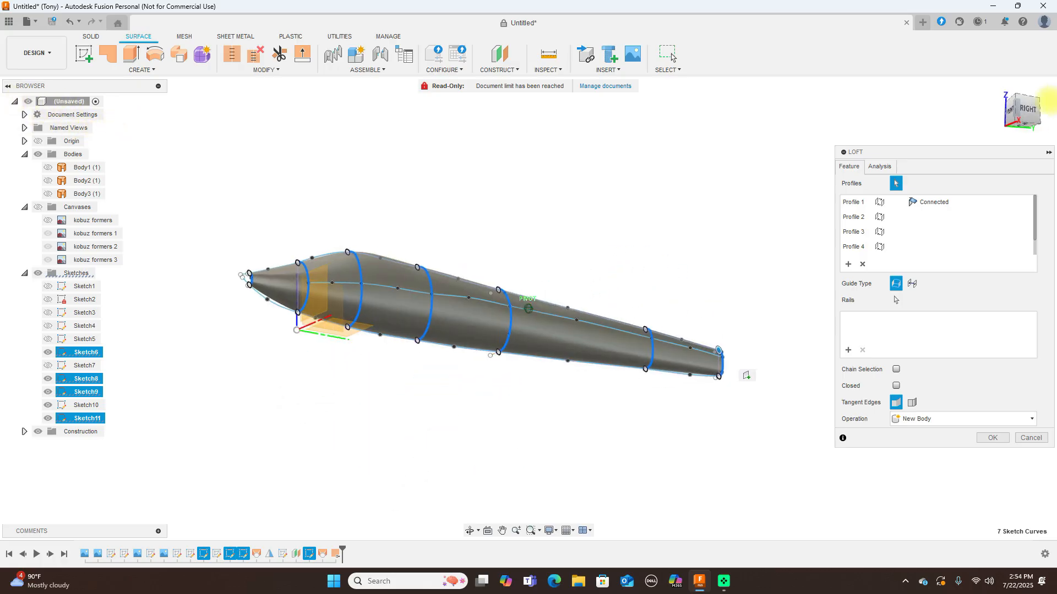
scroll(355, 209, "up", 5)
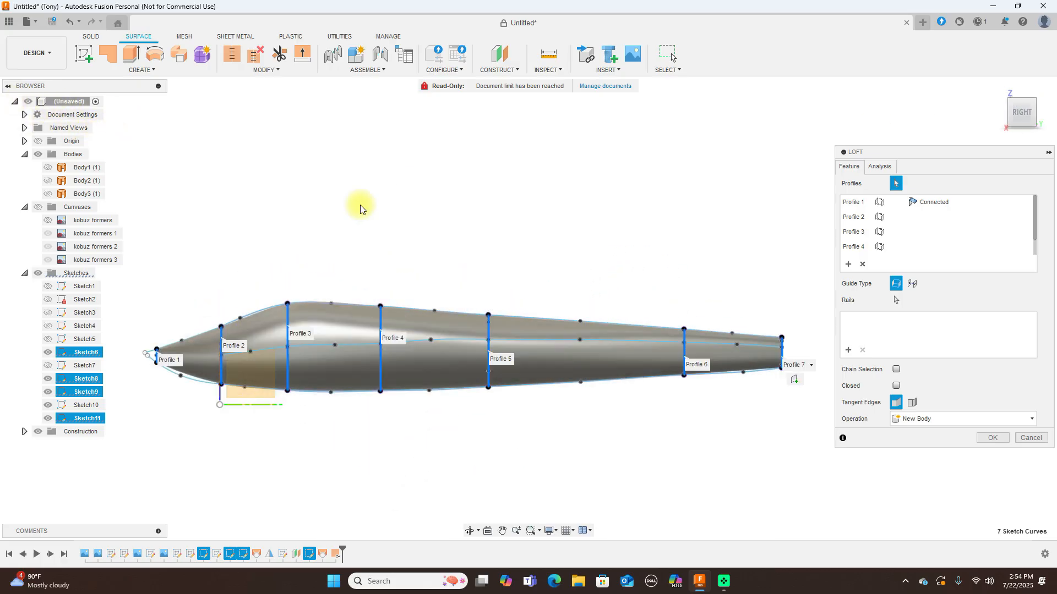
- Finish the surface loft through the seven fuselage profiles as a new body
middle_click_drag(360, 209, 572, 131)
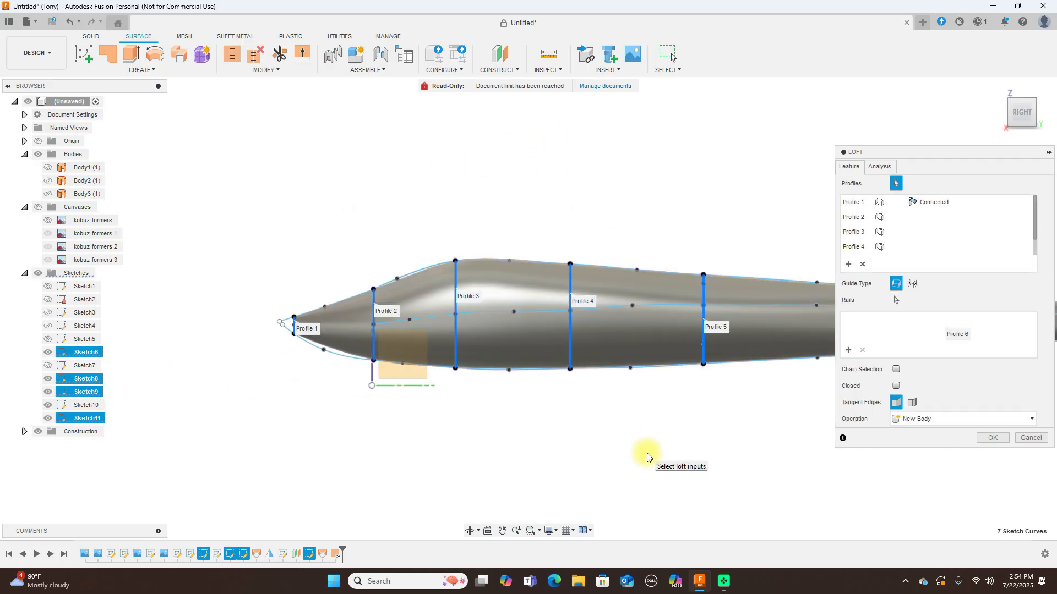
scroll(647, 457, "up", 2)
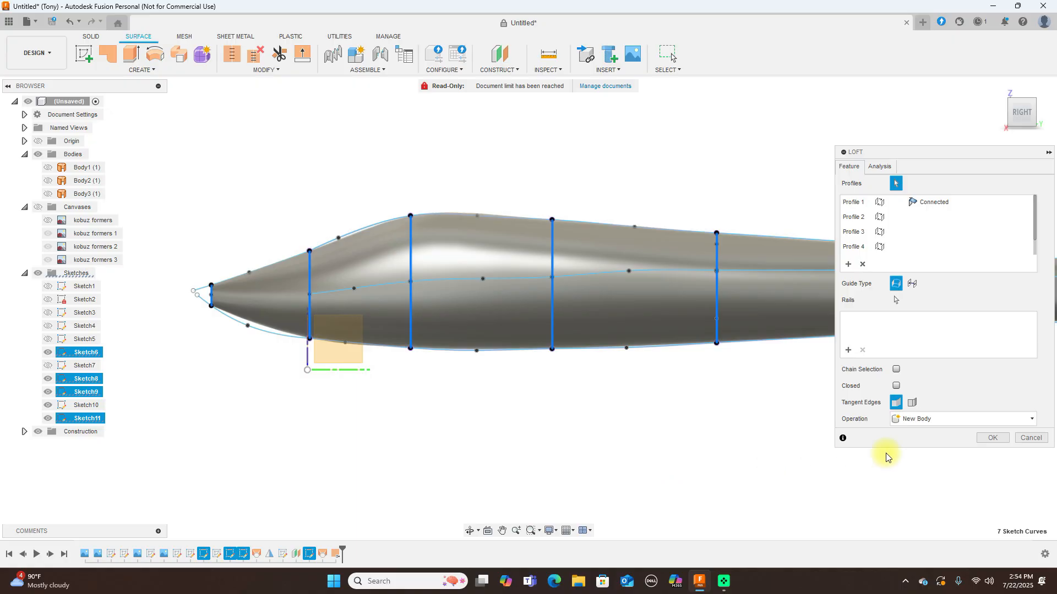
left_click(994, 439)
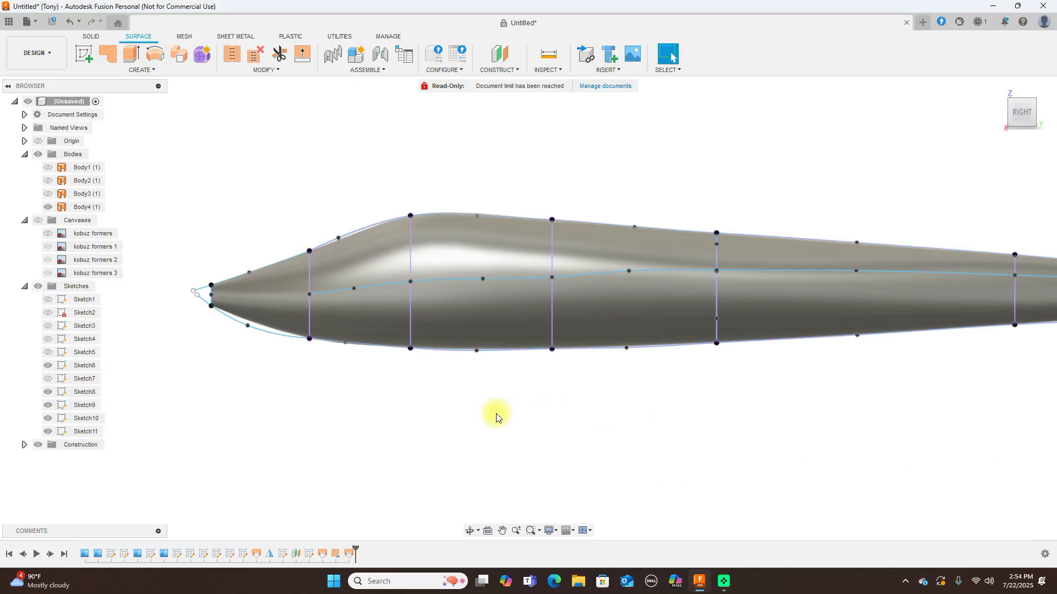
- Examine how closely the lofted body follows the side outline curves, especially around the nose
scroll(497, 417, "down", 1)
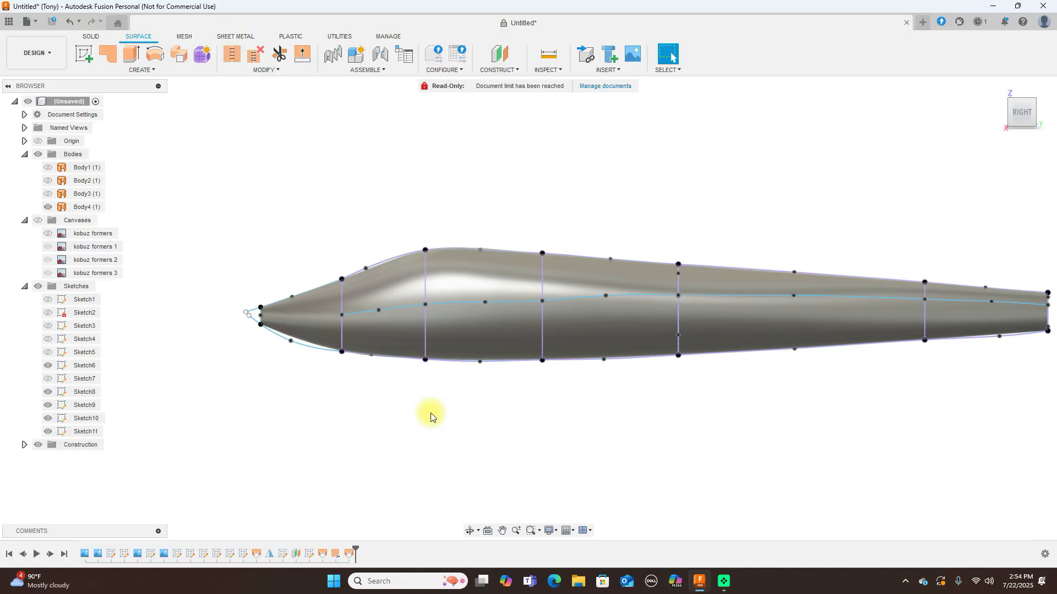
scroll(439, 418, "down", 1)
scroll(660, 232, "up", 1)
middle_click_drag(710, 229, 666, 175)
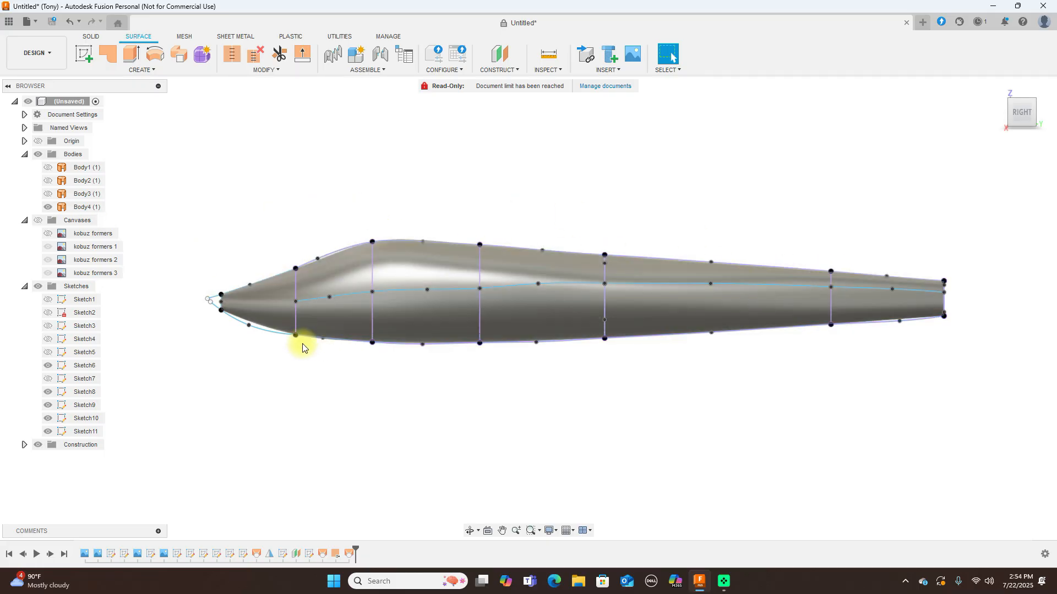
scroll(303, 346, "up", 5)
scroll(299, 346, "down", 2)
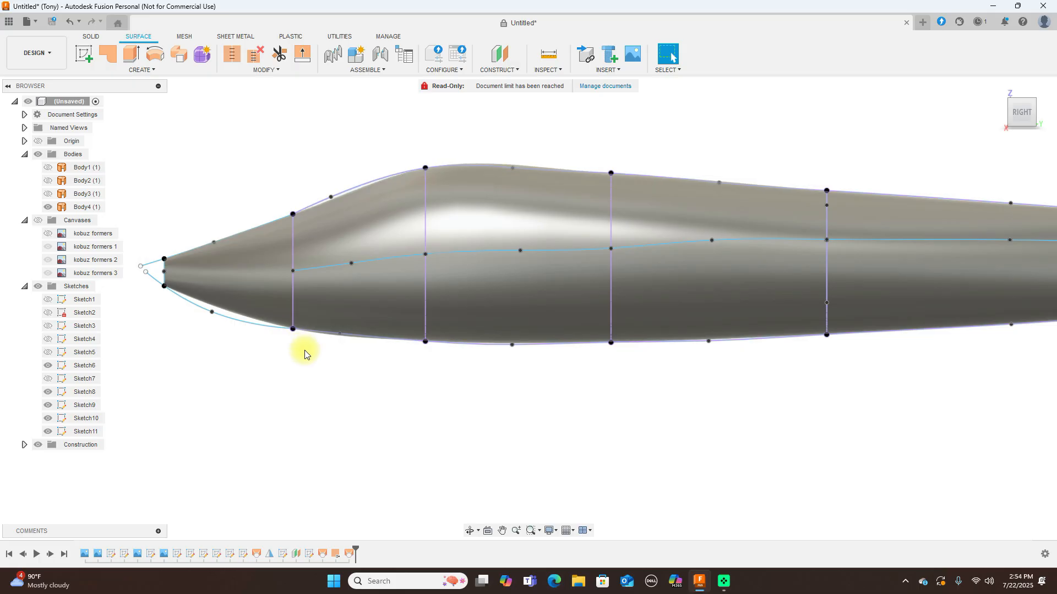
scroll(305, 354, "down", 4)
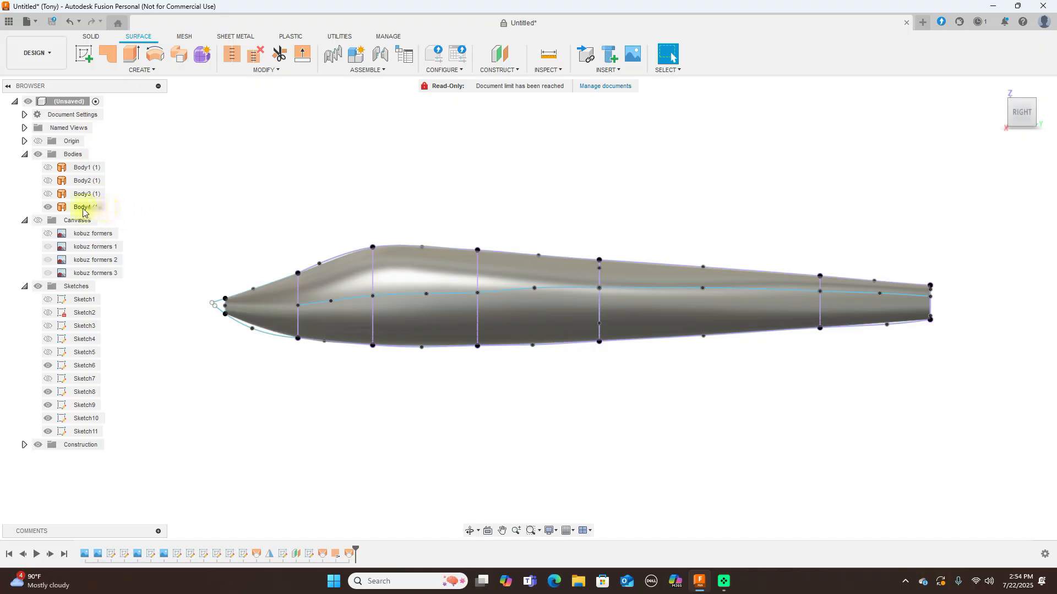
- Hide the single-loft Body4, show Body1, Body2 and Body3 instead, and hide all sketches
left_click(48, 207)
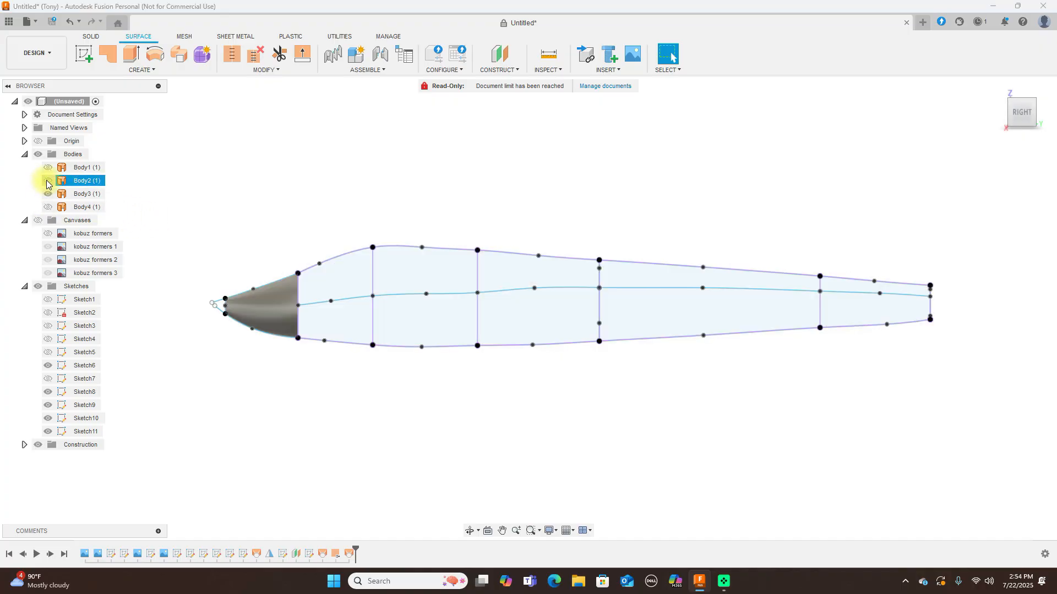
left_click(48, 181)
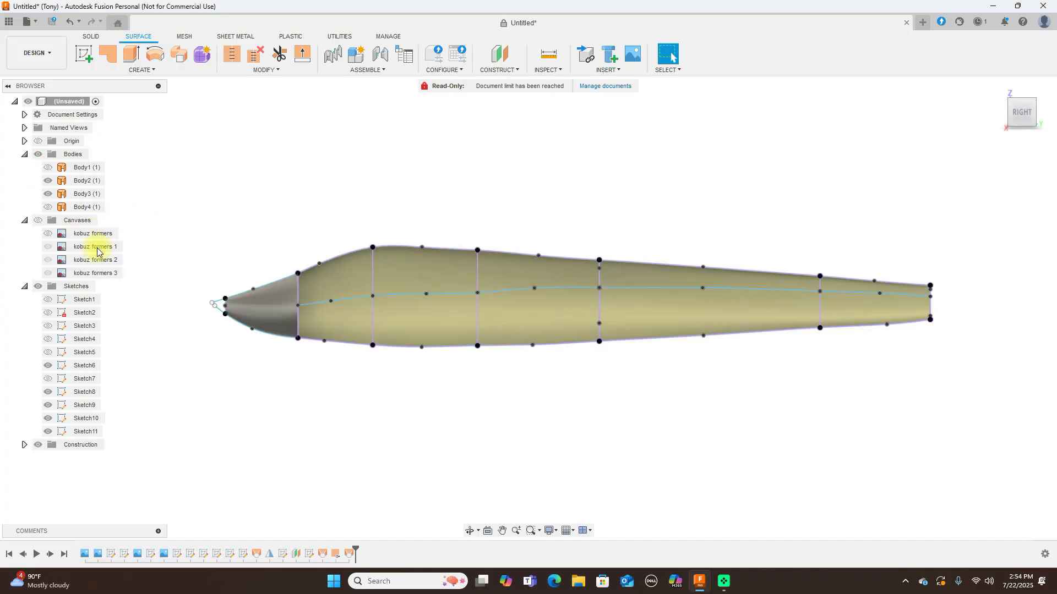
left_click(48, 168)
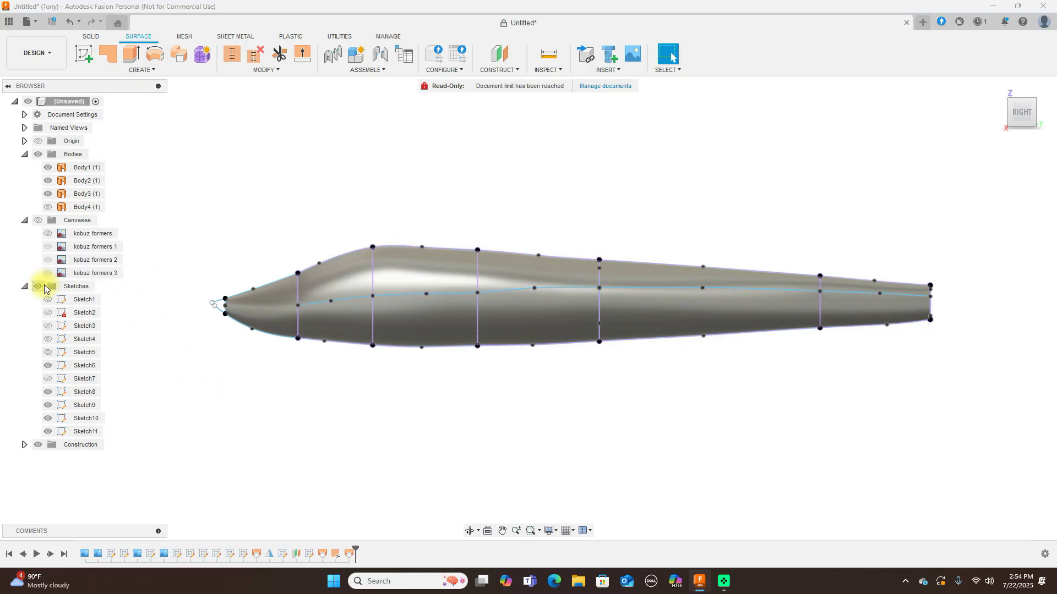
left_click(37, 286)
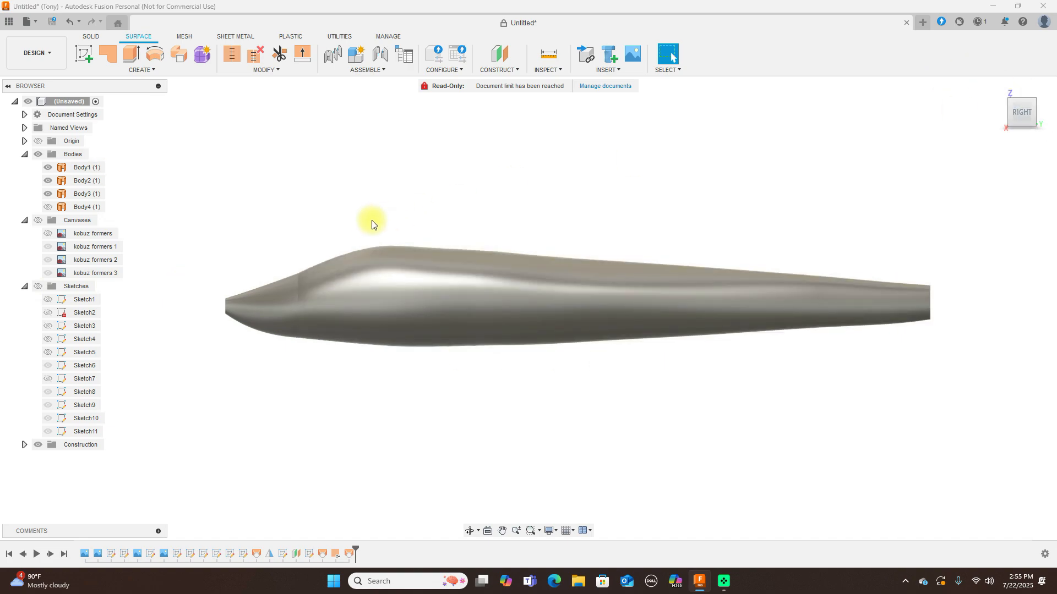
- Examine the separate nose surface and its joint with the main fuselage in the side and top views
scroll(369, 223, "up", 1)
left_click(276, 302)
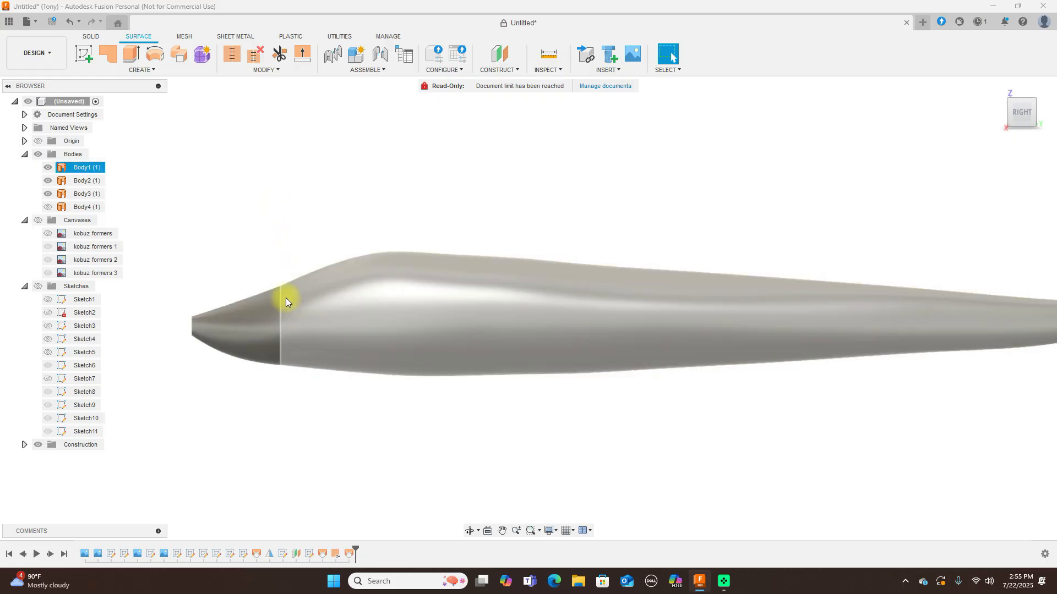
scroll(682, 266, "down", 2)
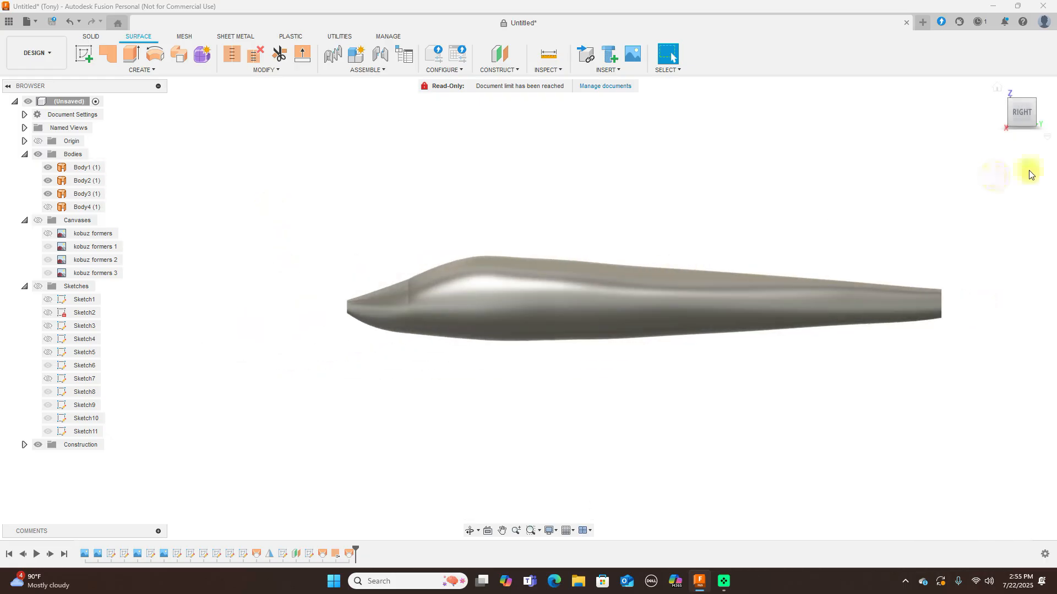
left_click(1020, 95)
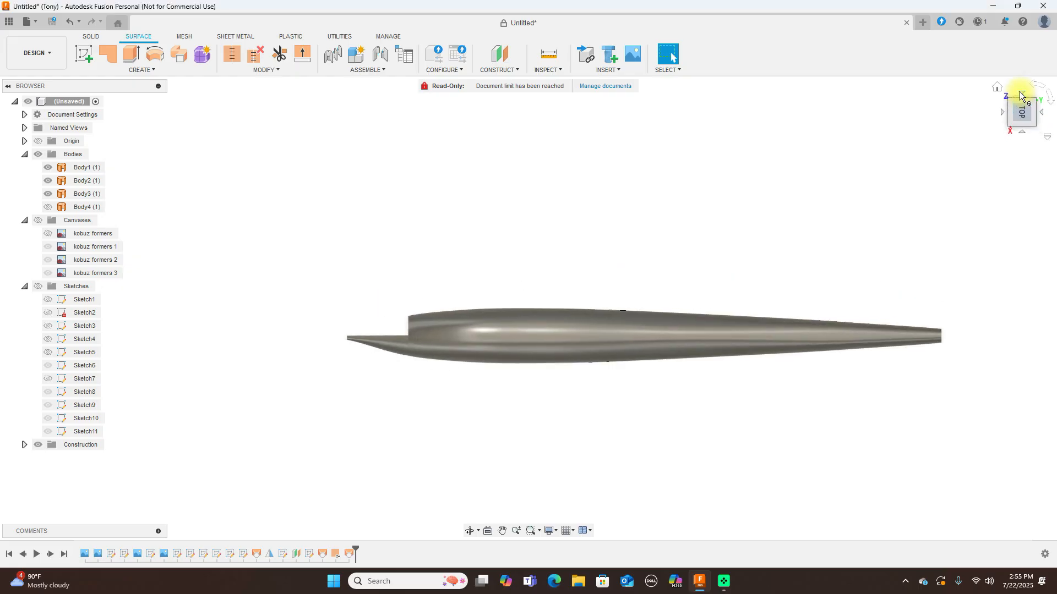
left_click(1021, 128)
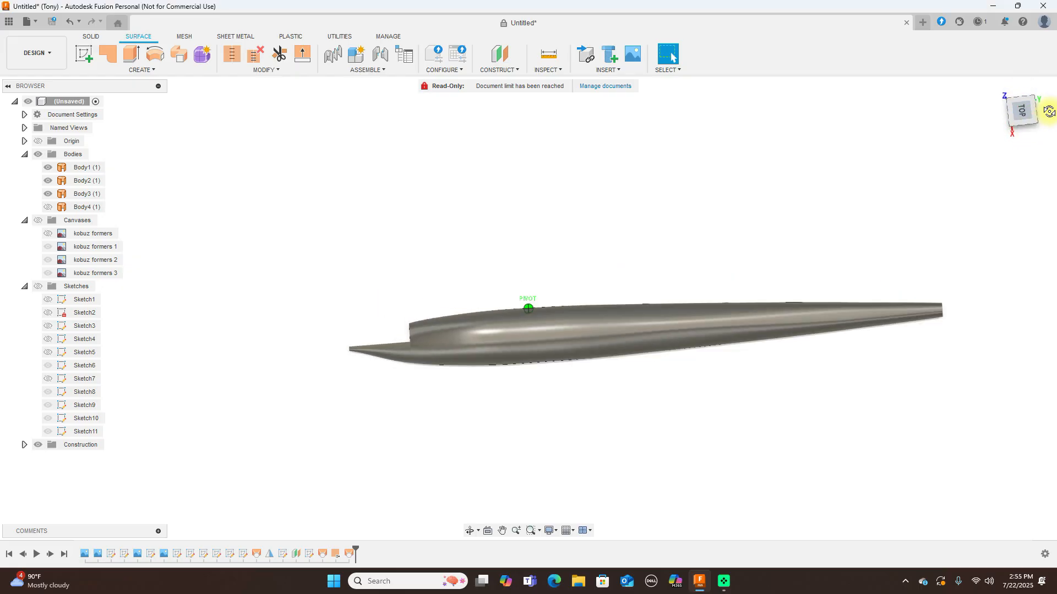
left_click(1028, 116)
- Set up a Mirror of the nose surface with the object type Bodies
left_click(160, 71)
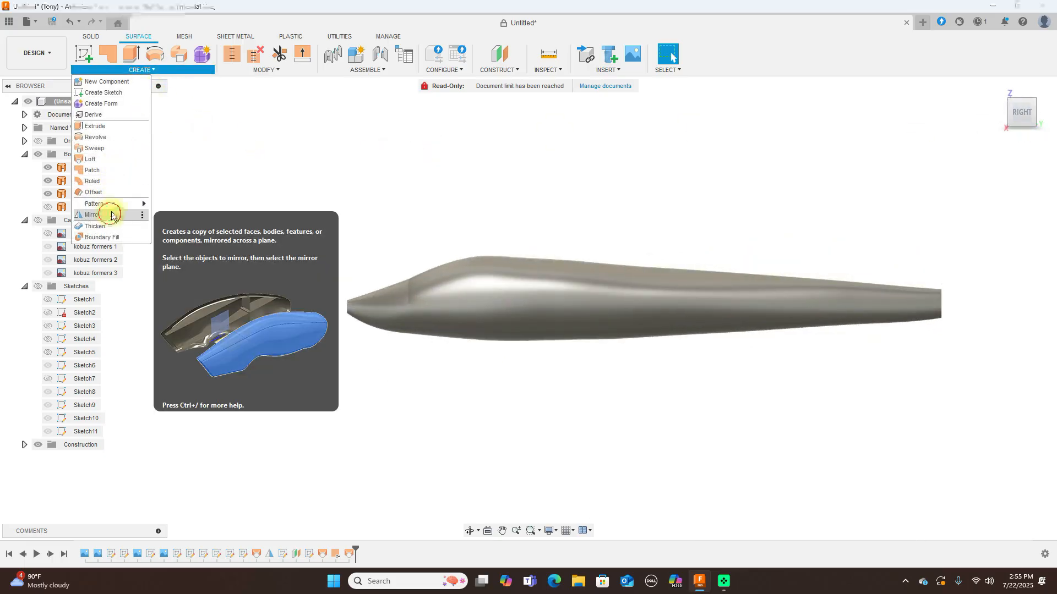
left_click(378, 301)
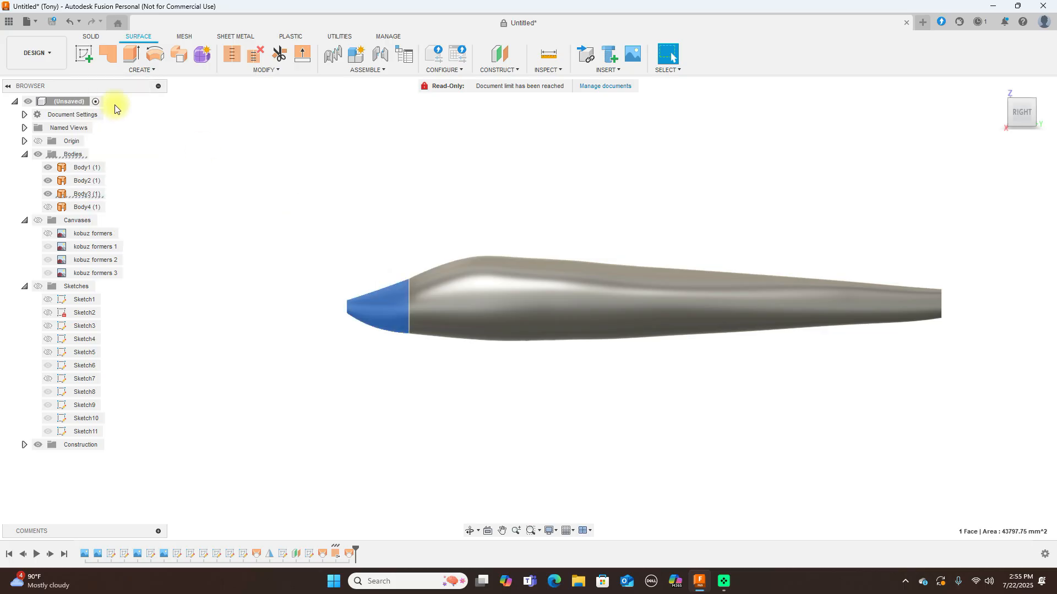
left_click(131, 70)
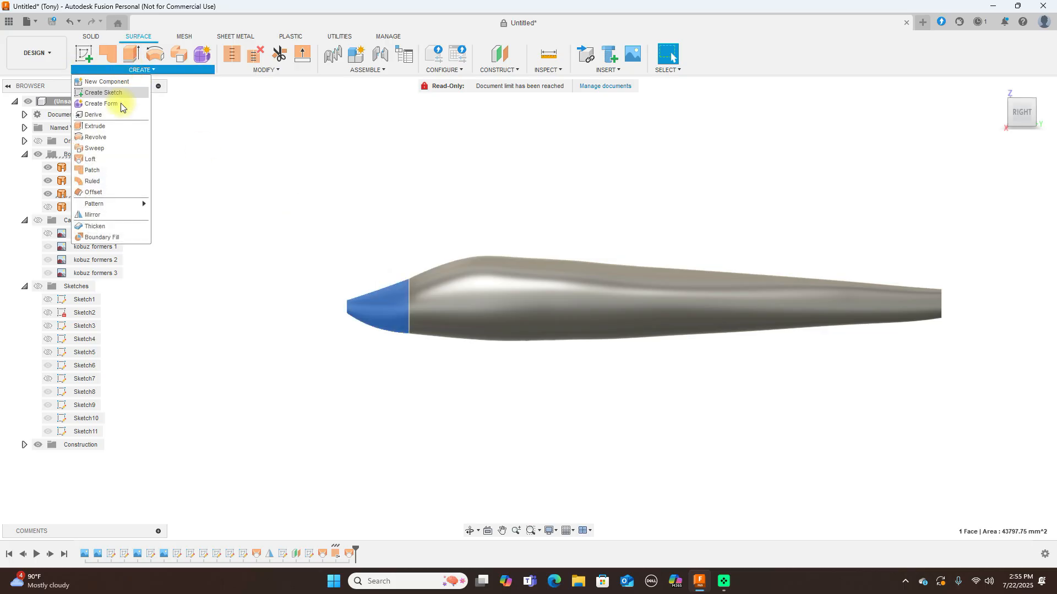
left_click(93, 215)
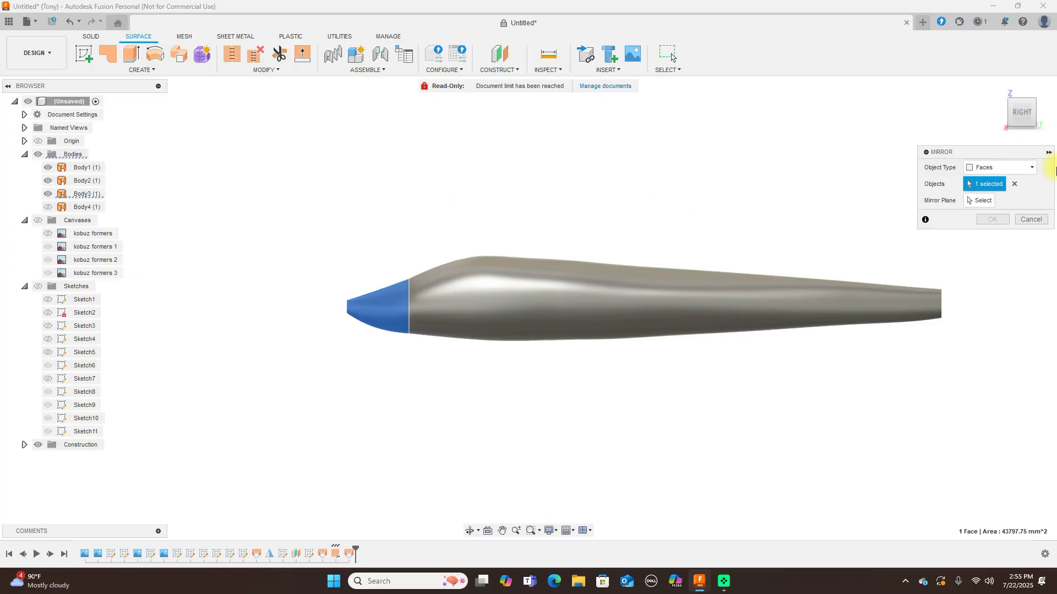
left_click(1027, 126)
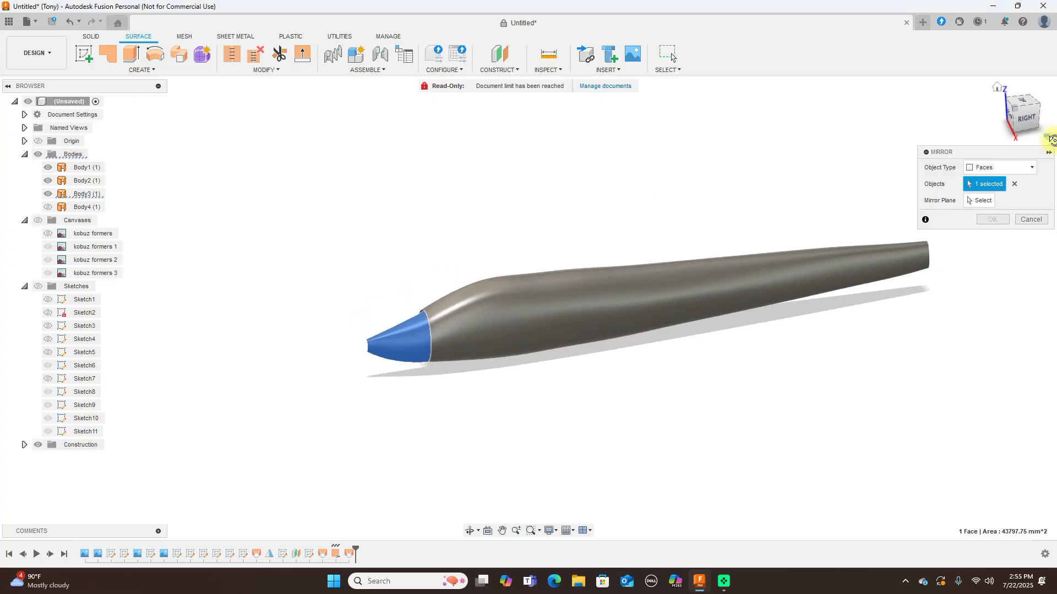
left_click(1023, 171)
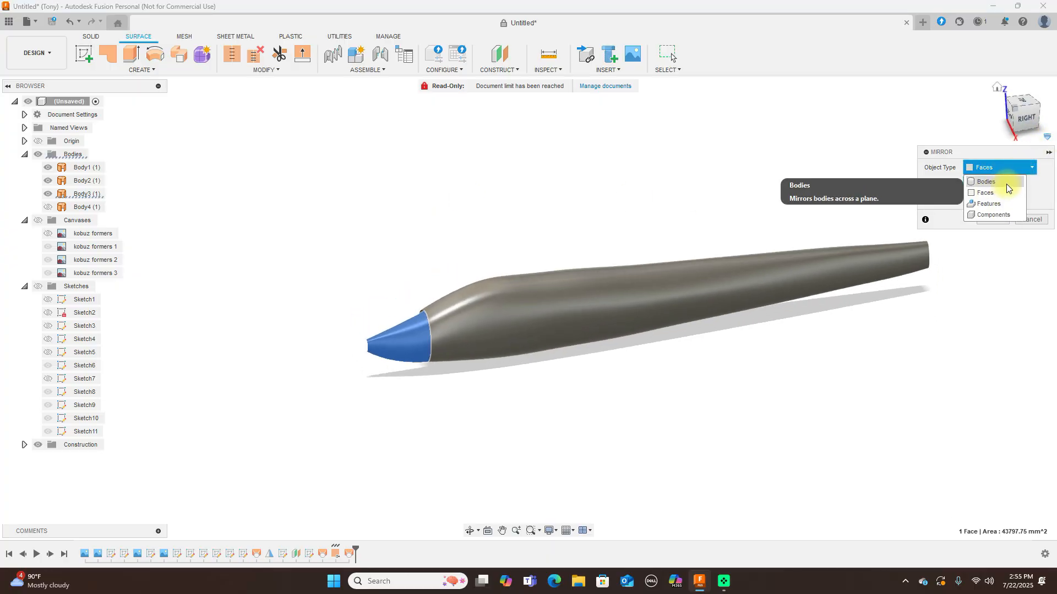
left_click(988, 182)
left_click(400, 331)
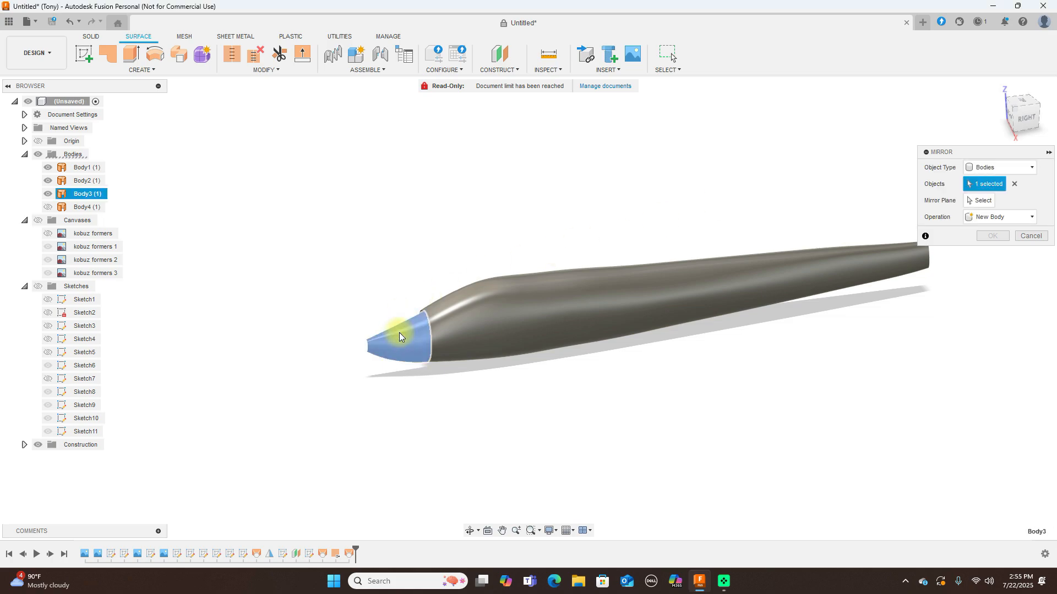
- Mirror only the nose body across the origin YZ plane with Join and a 0.10 mm tolerance, and hide the origin again
left_click(39, 141)
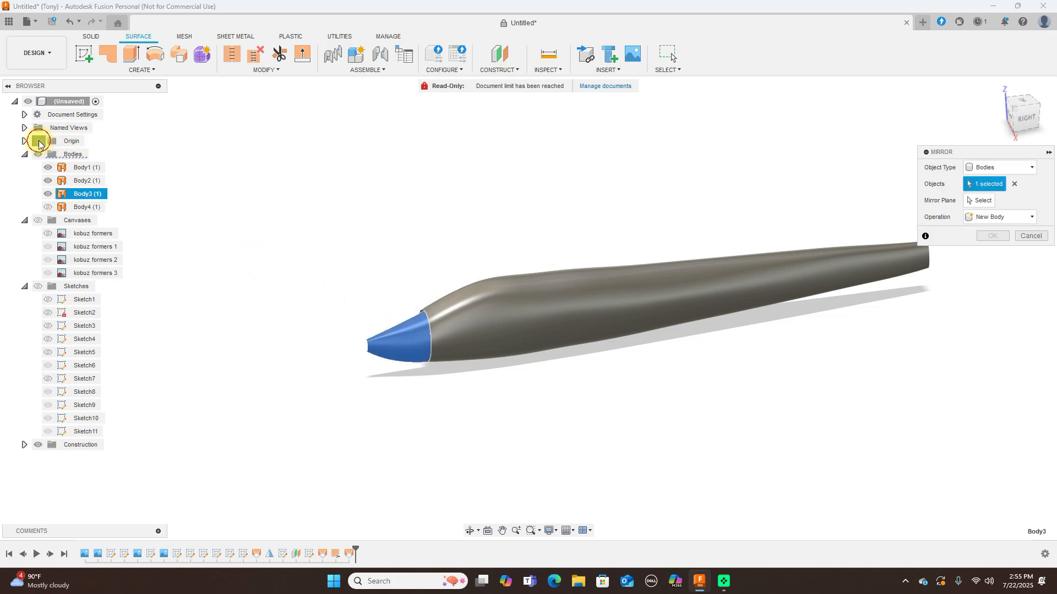
left_click(456, 343)
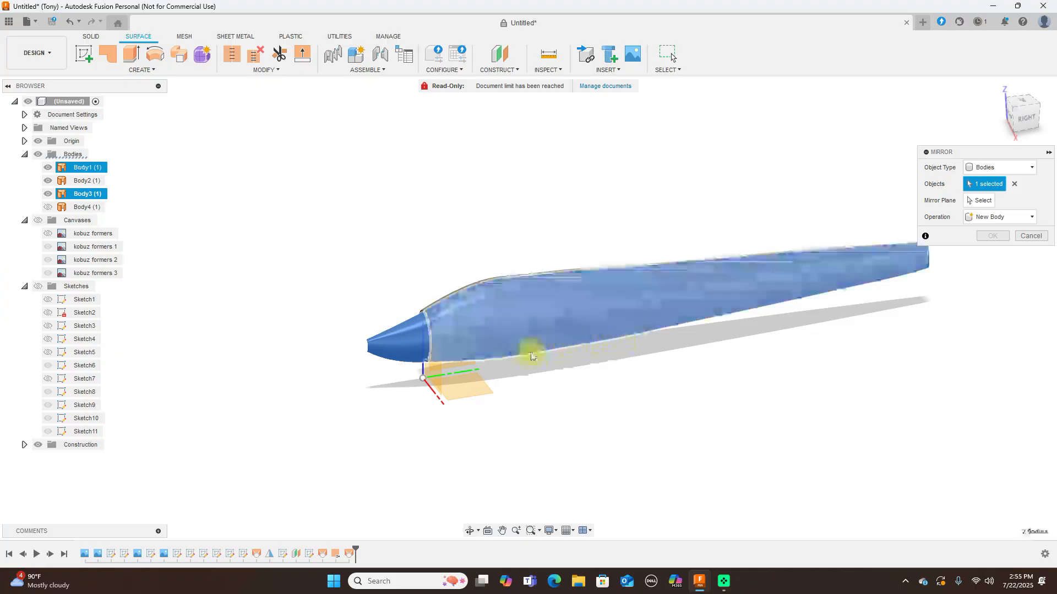
left_click(1012, 184)
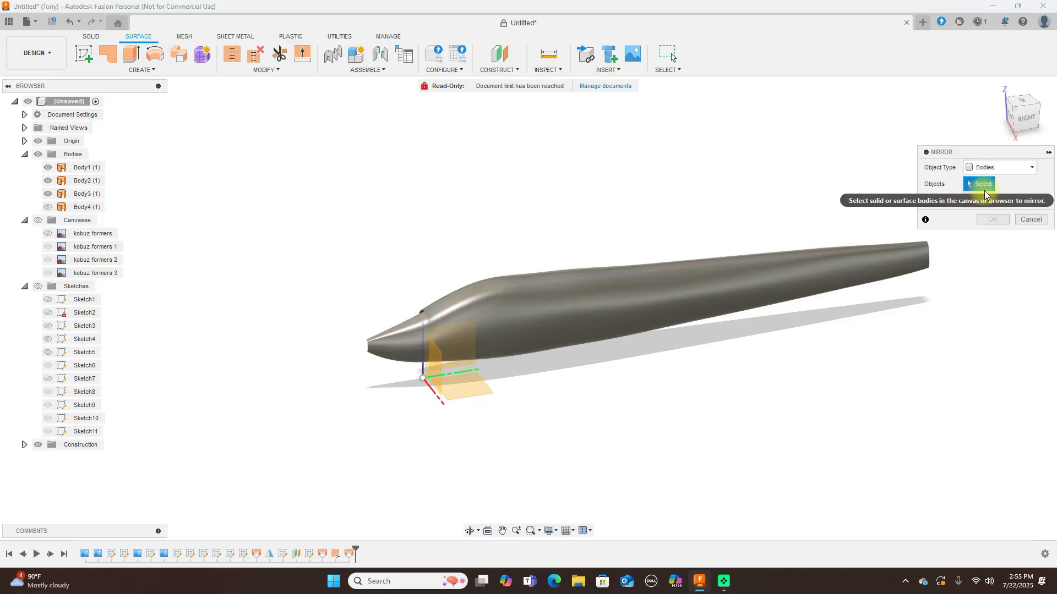
left_click(384, 336)
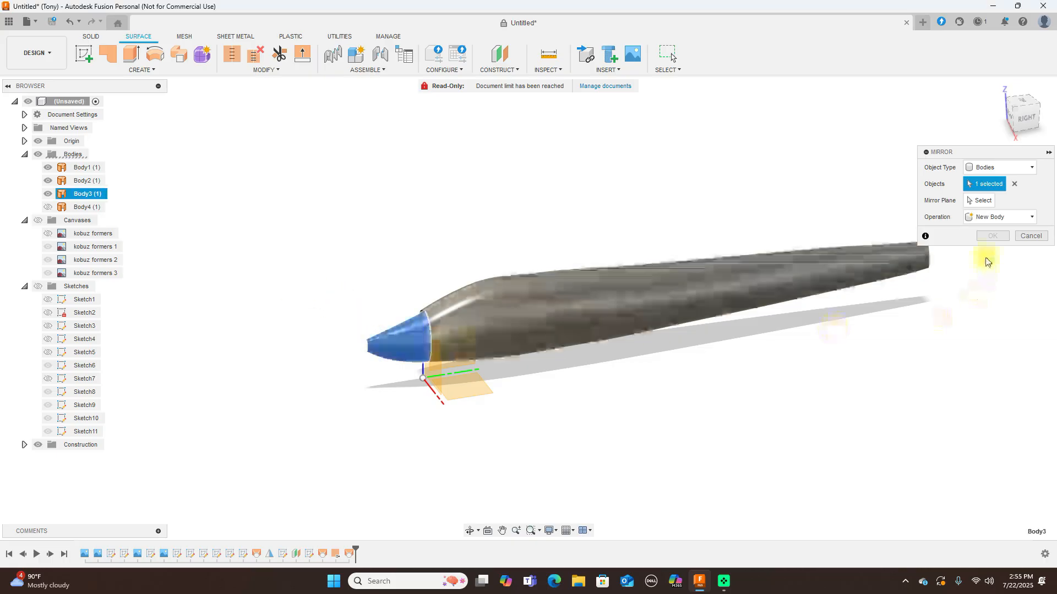
left_click(980, 201)
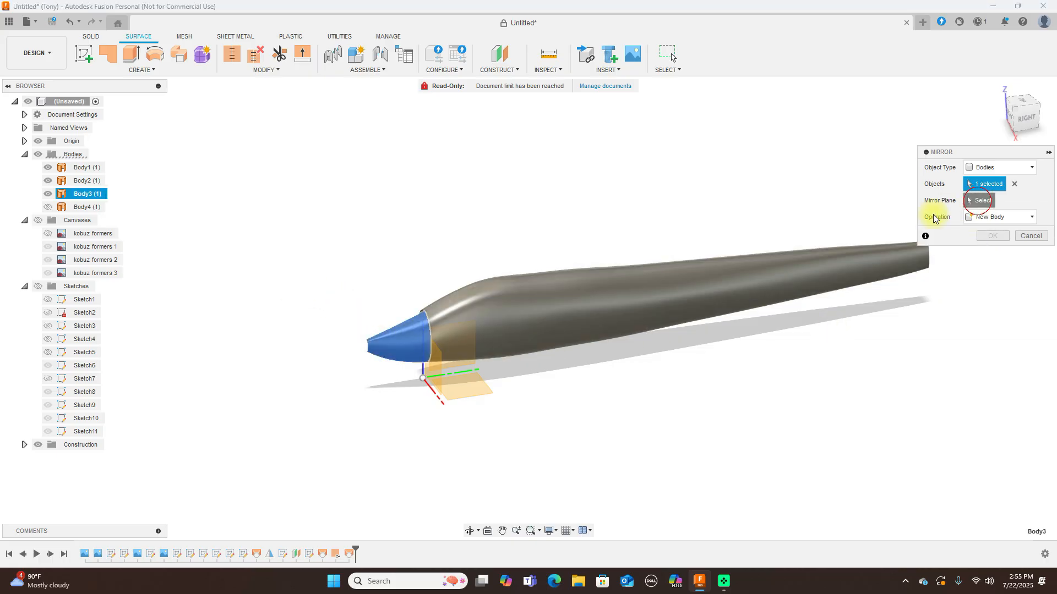
left_click(456, 374)
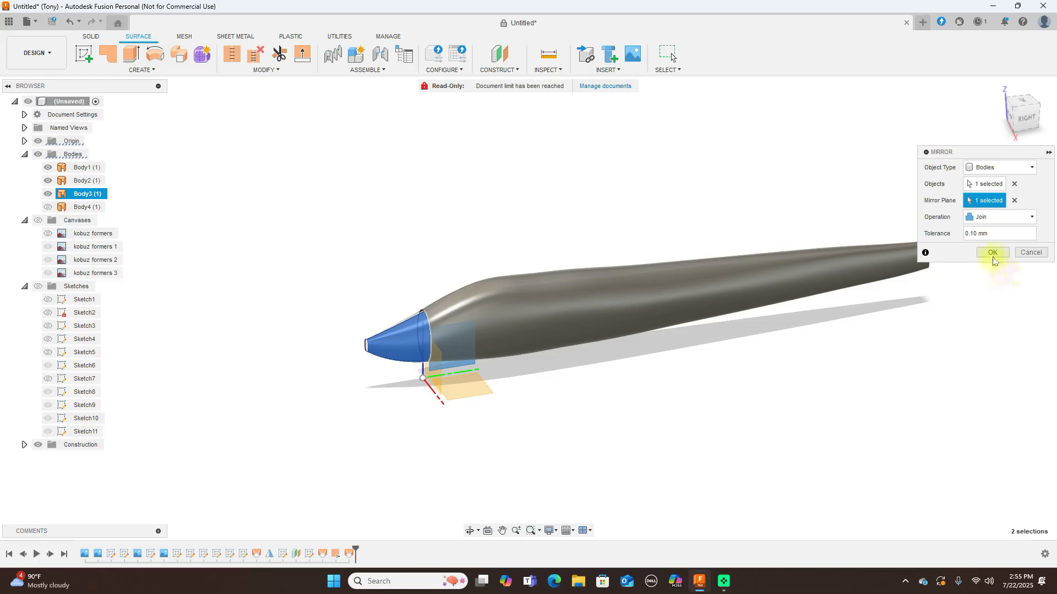
left_click(993, 254)
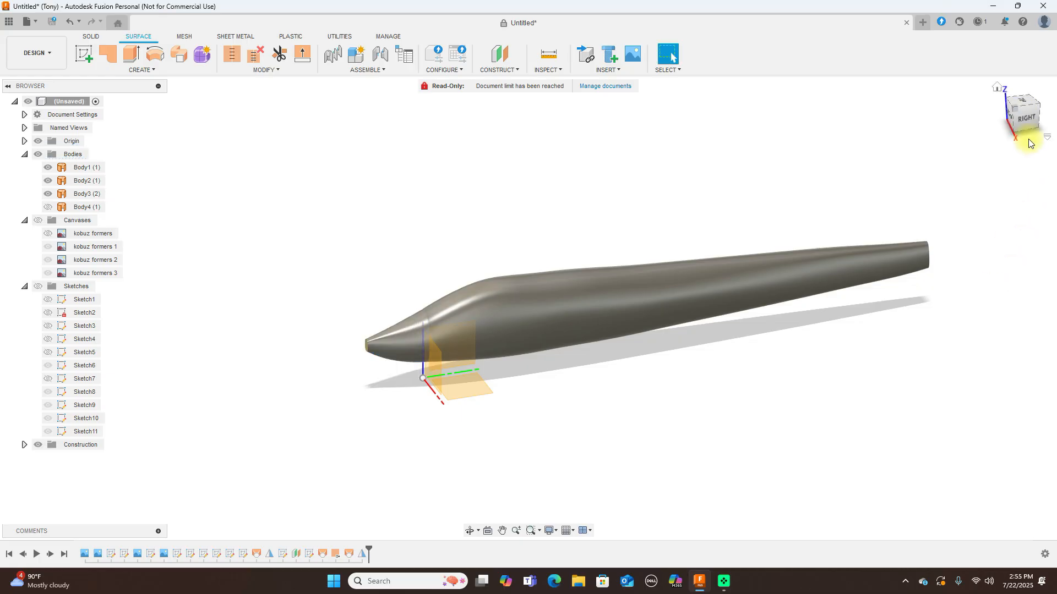
left_click(1025, 120)
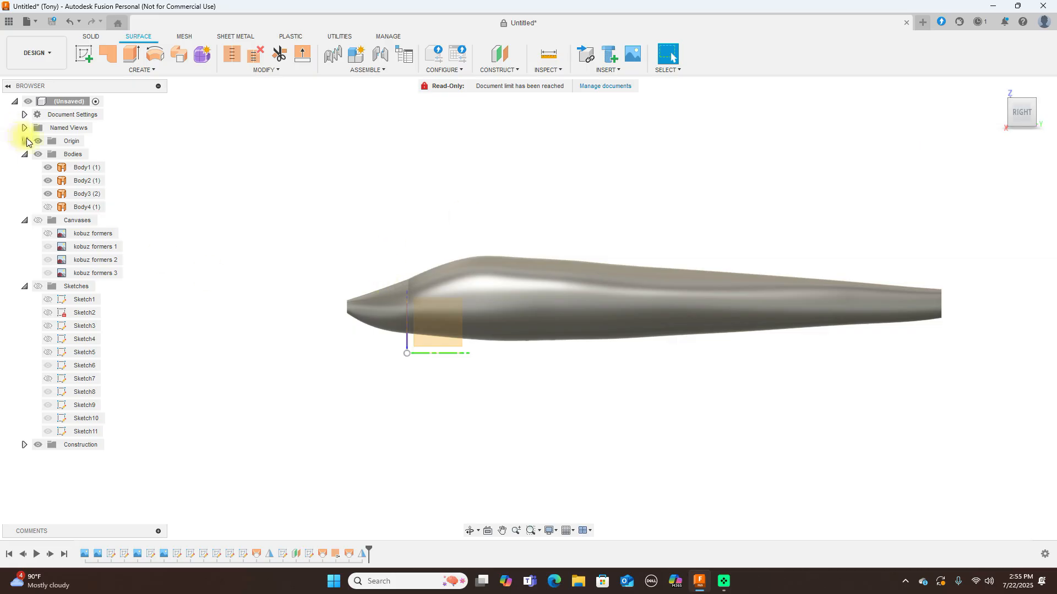
left_click(38, 141)
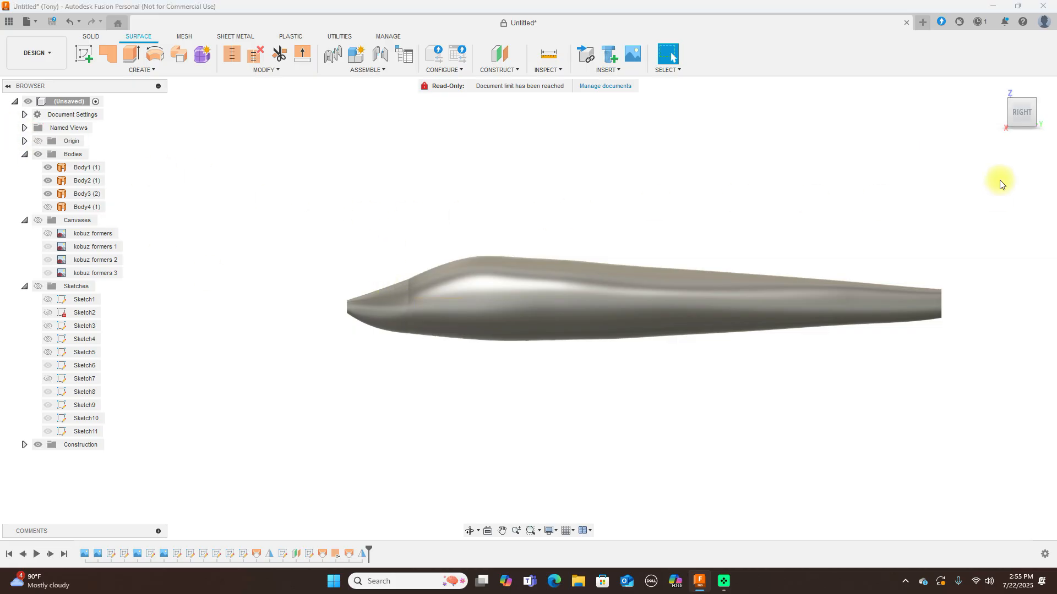
- Hide all four bodies and show the Kobuz reference canvases
mouse_move(1011, 103)
left_mouse_down()
mouse_move(135, 148)
mouse_move(234, 102)
mouse_move(111, 90)
mouse_move(1013, 107)
mouse_move(936, 110)
mouse_move(1015, 99)
mouse_move(1014, 109)
left_mouse_up()
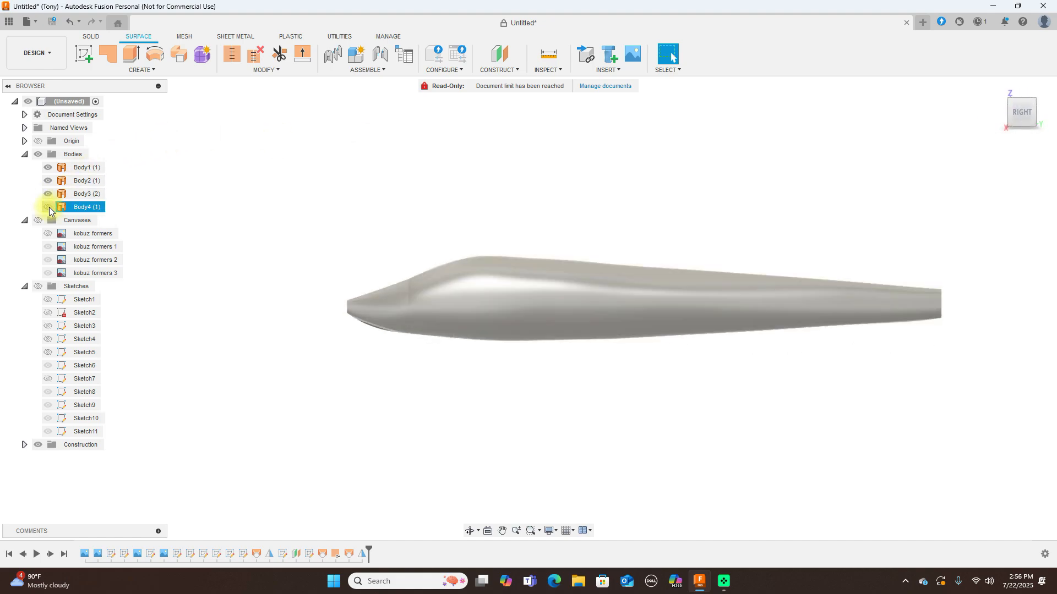
left_click(47, 167)
left_click(48, 180)
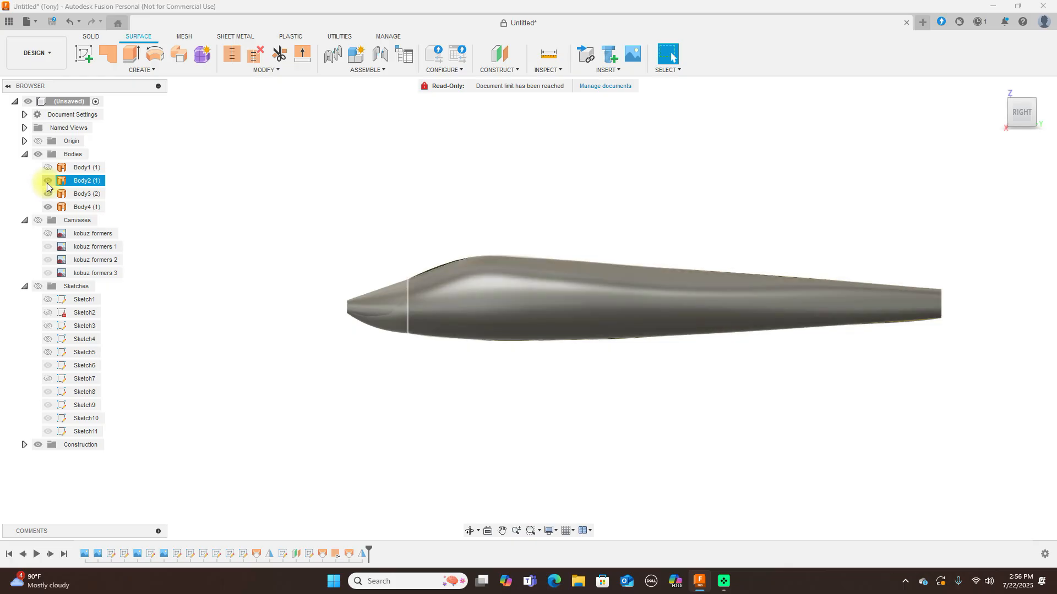
left_click(48, 194)
left_click(48, 207)
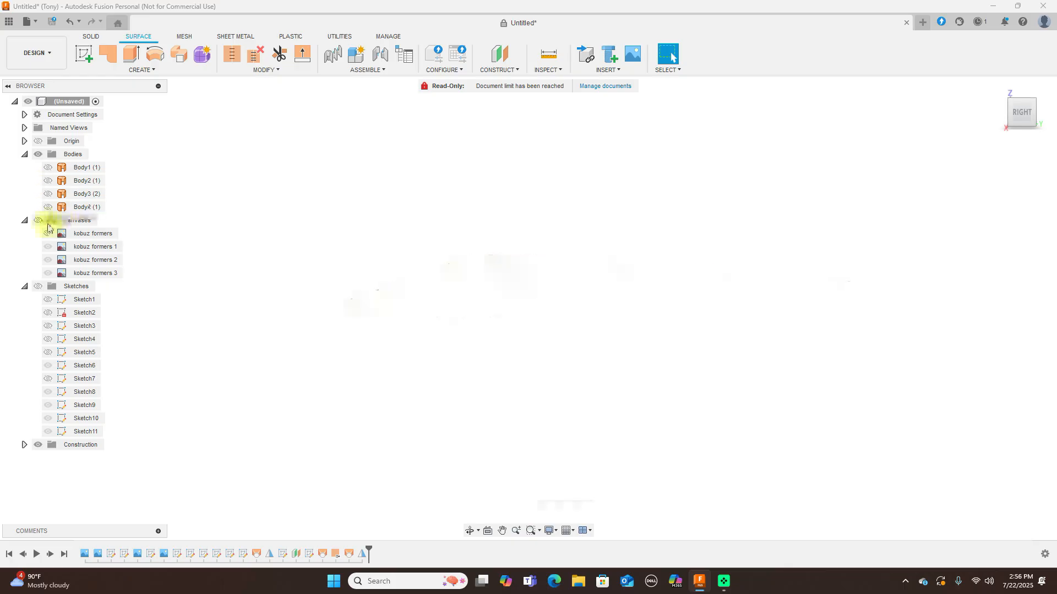
left_click(37, 220)
scroll(366, 286, "down", 5)
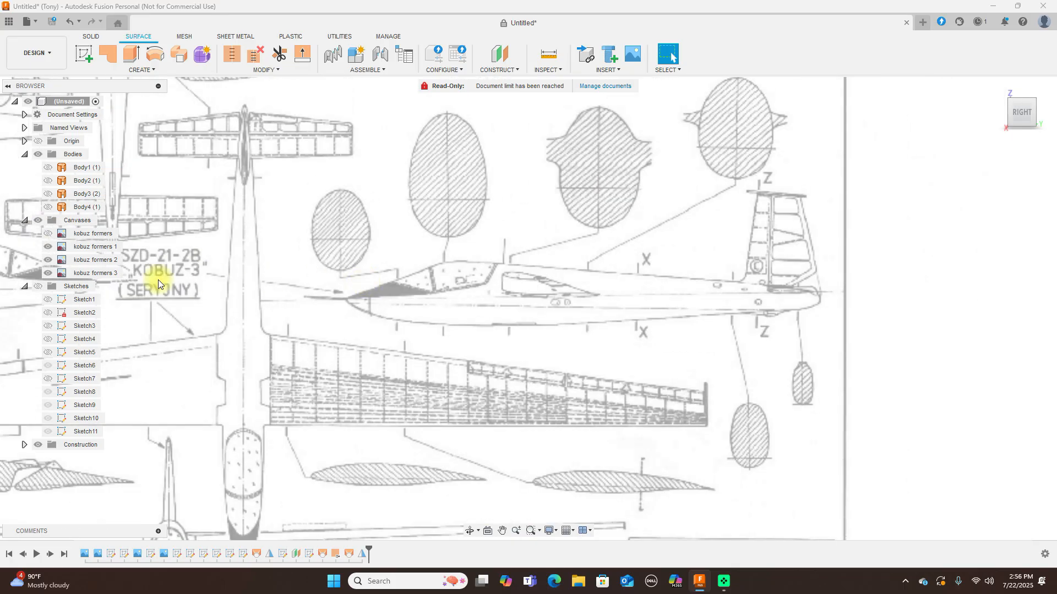
- Show the kobuz formers canvas, hide the kobuz formers 3 canvas, and show the origin
left_click(48, 234)
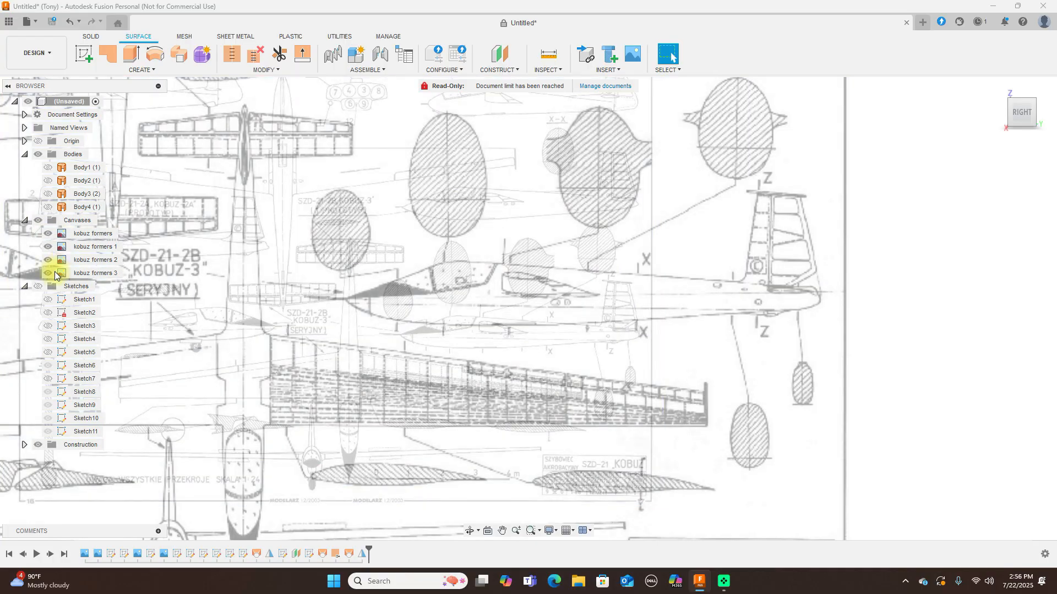
left_click(51, 278)
left_click(441, 293)
scroll(445, 294, "up", 8)
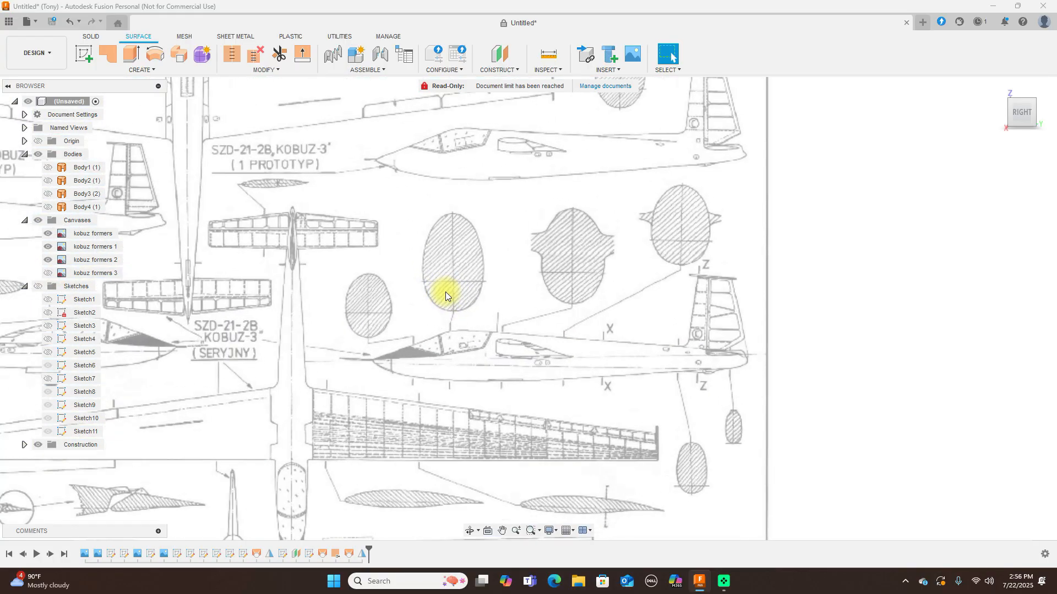
scroll(446, 294, "down", 1)
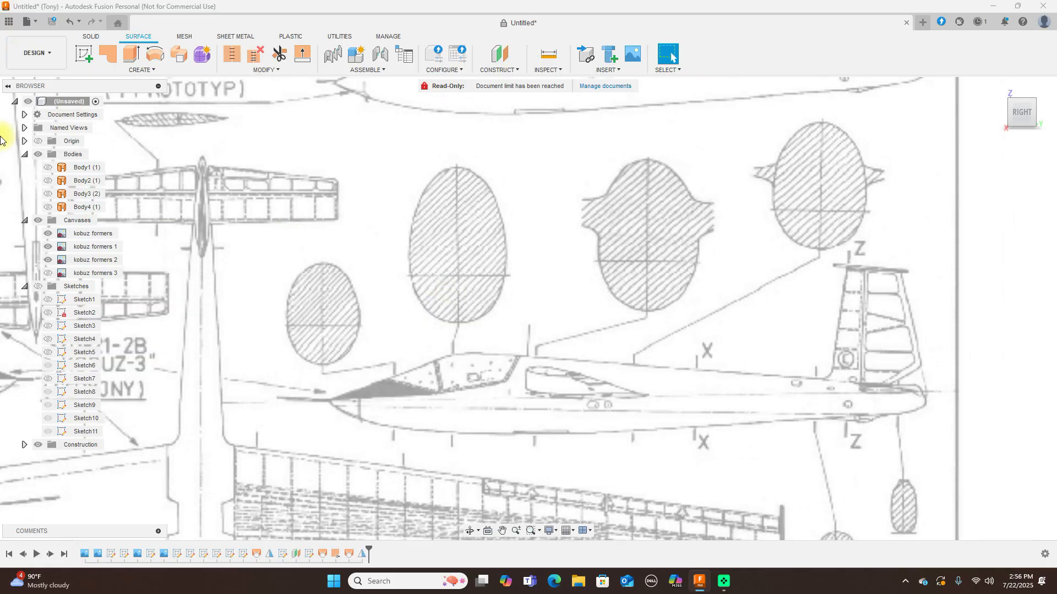
left_click(37, 141)
scroll(358, 264, "down", 2)
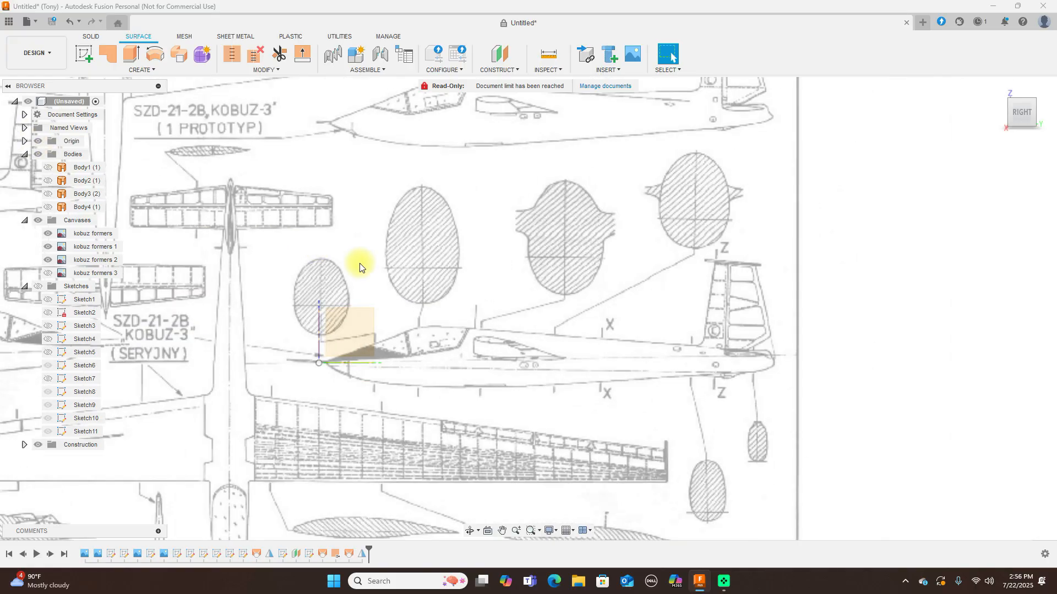
scroll(366, 264, "up", 4)
middle_click_drag(365, 264, 623, 130)
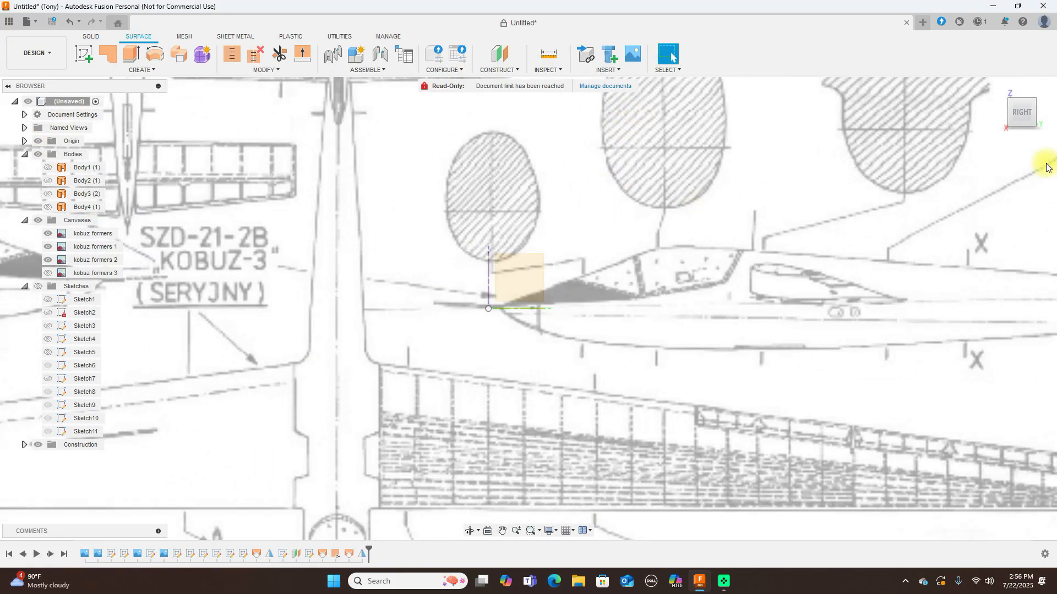
- Create a form and place a cylinder on the origin XZ plane, centred just above the origin, about 168.7 mm in diameter
left_click(1001, 110)
scroll(583, 264, "up", 3)
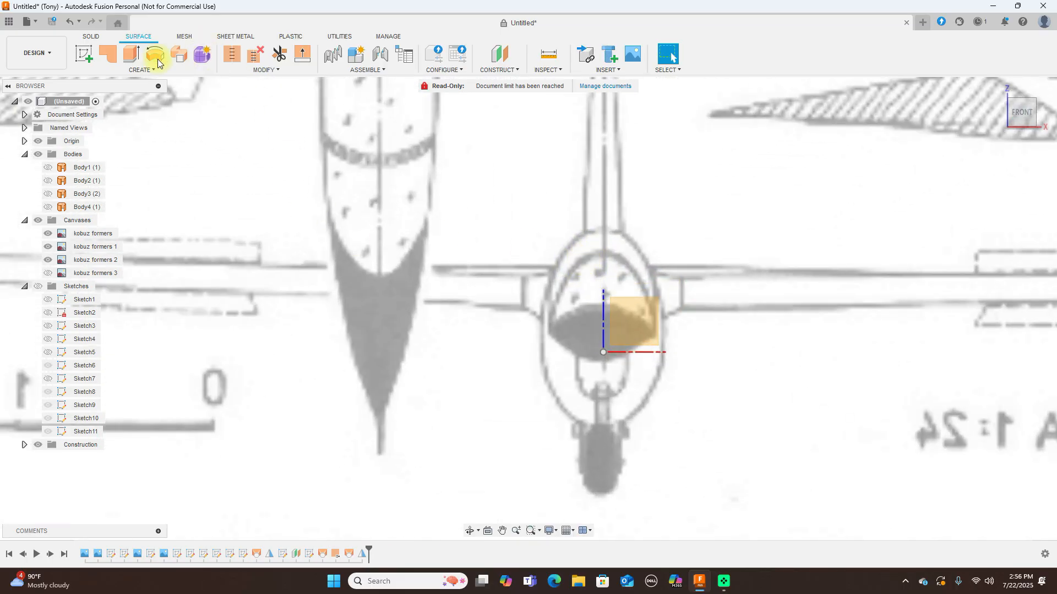
left_click(88, 36)
left_click(204, 56)
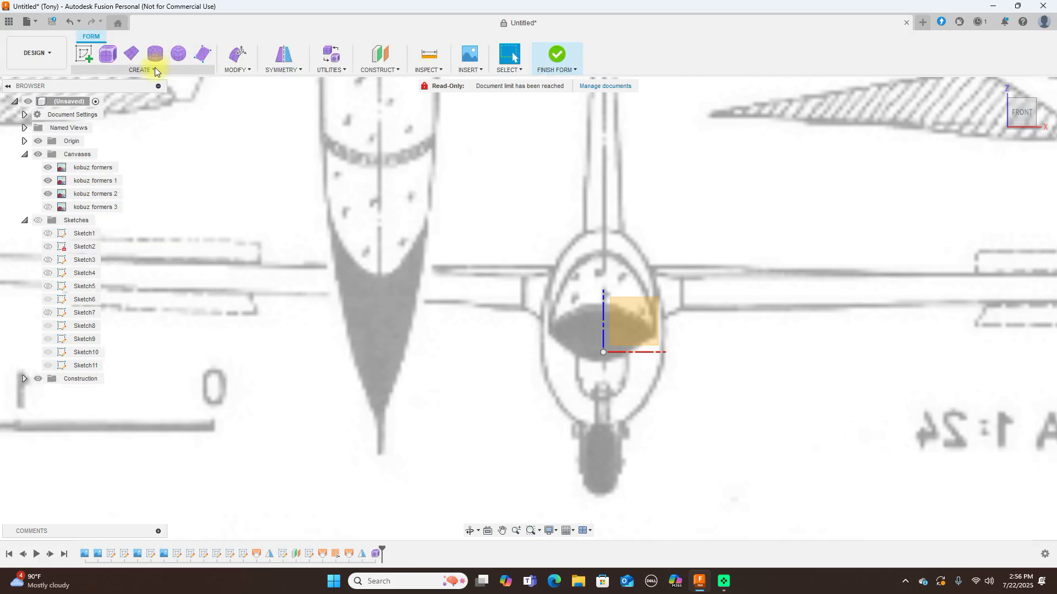
left_click(156, 56)
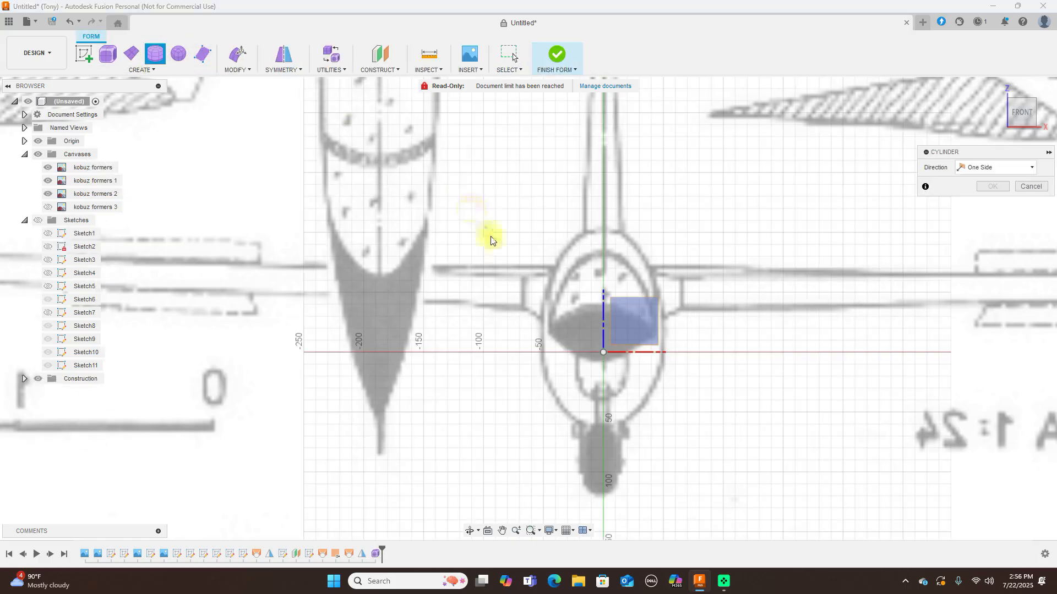
scroll(637, 318, "up", 2)
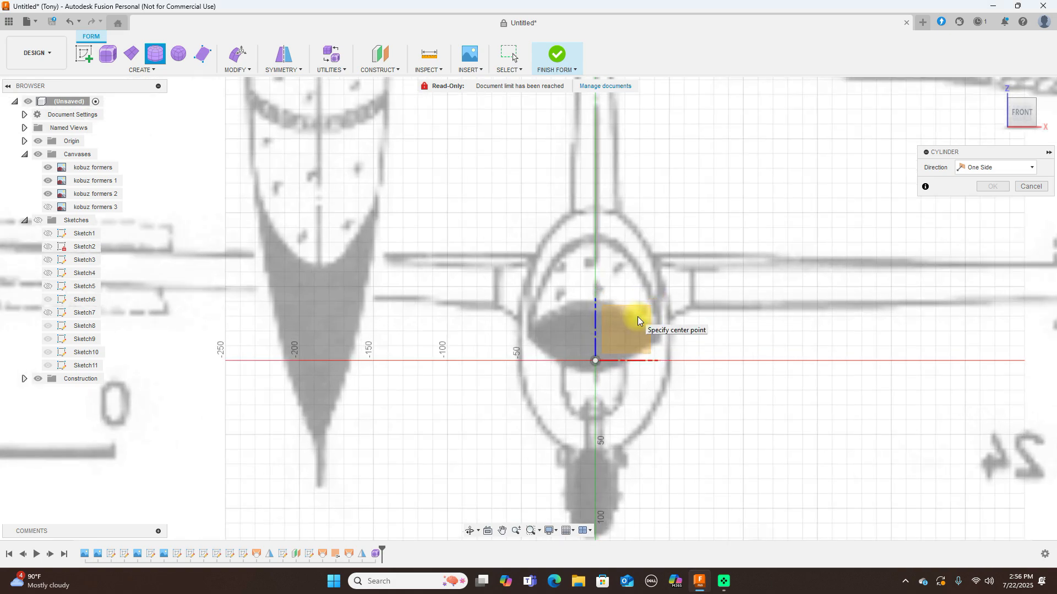
key("ctrl+6")
left_click(595, 330)
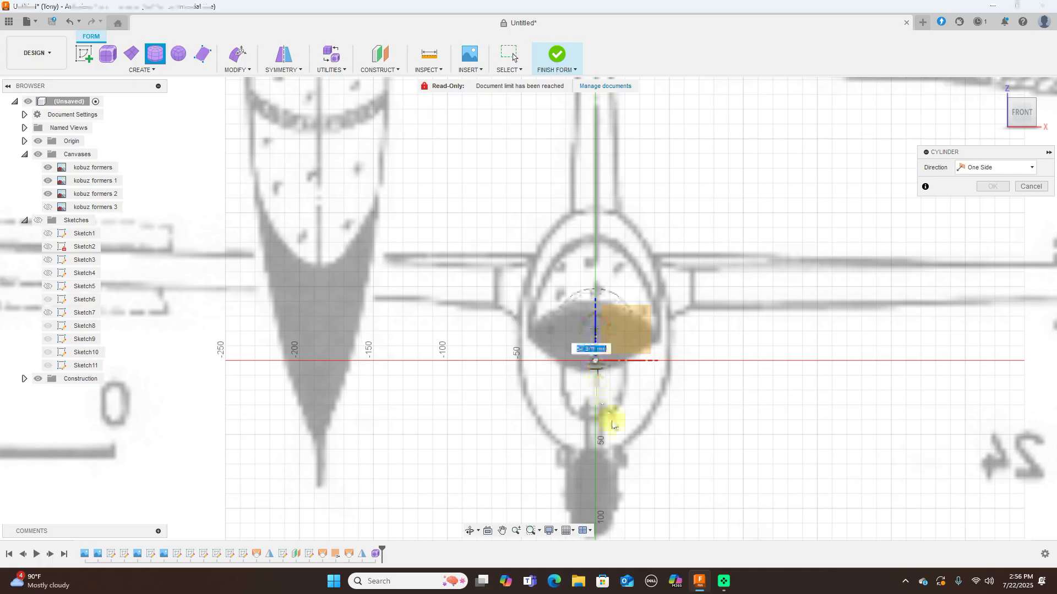
left_click(625, 452)
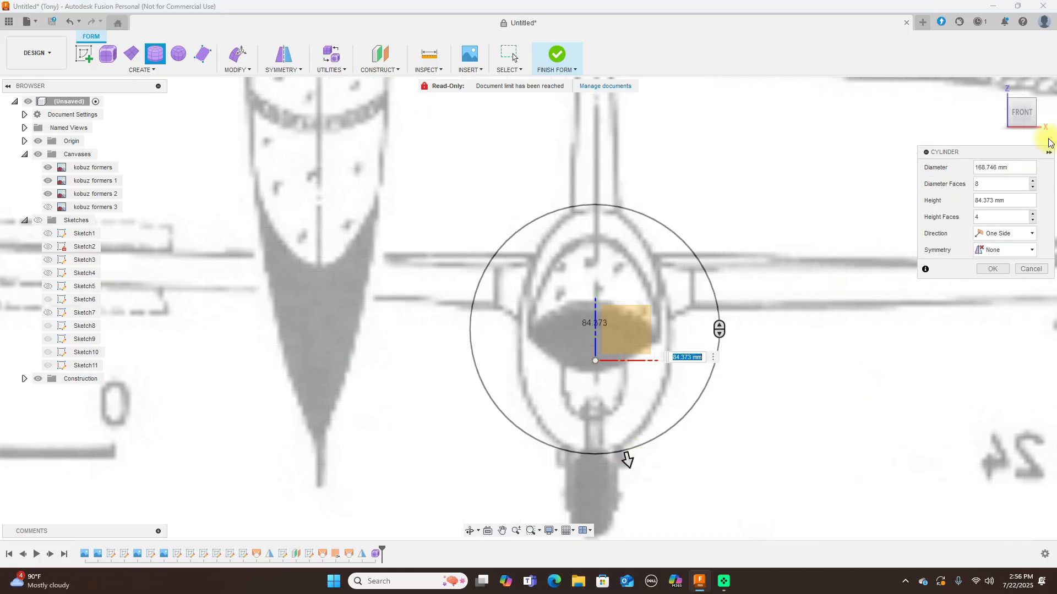
- Extend the cylinder toward the tail to a height of 1210 mm, matching the fuselage length in the side view
left_click(1046, 115)
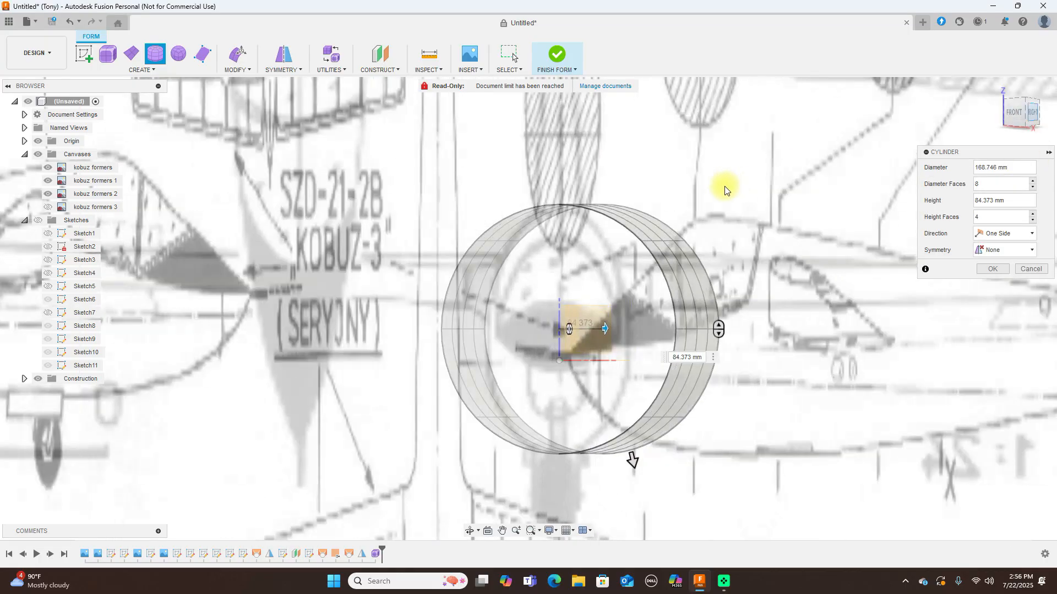
scroll(689, 216, "down", 5)
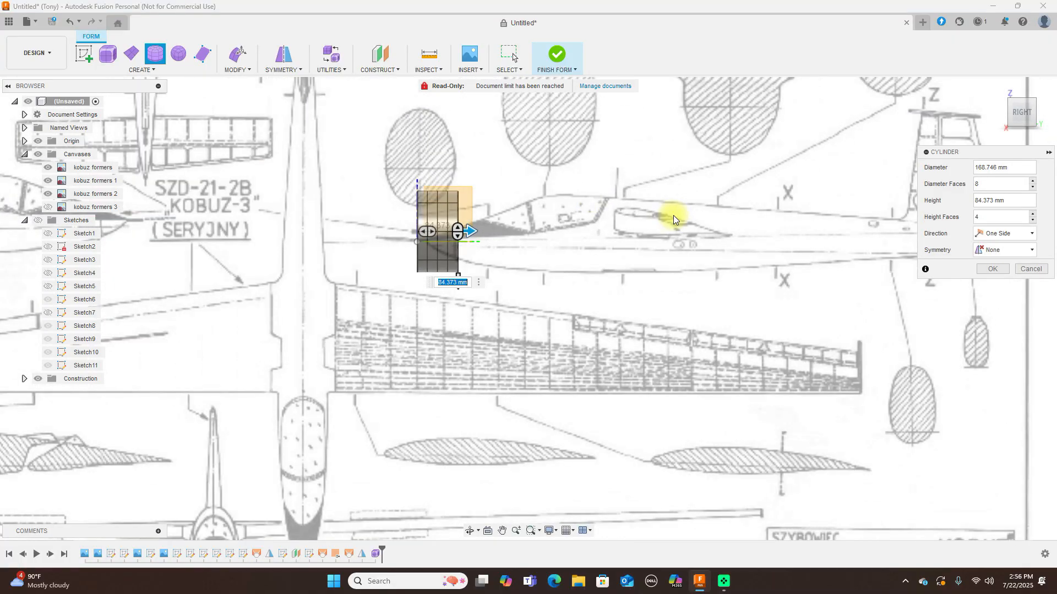
middle_click_drag(673, 219, 193, 182)
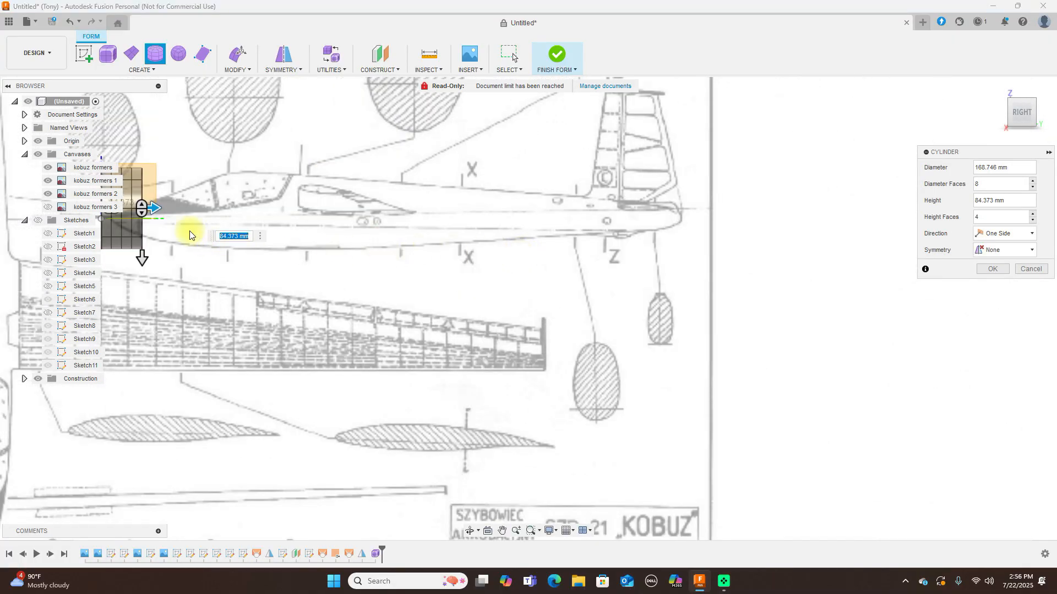
left_click_drag(154, 205, 681, 226)
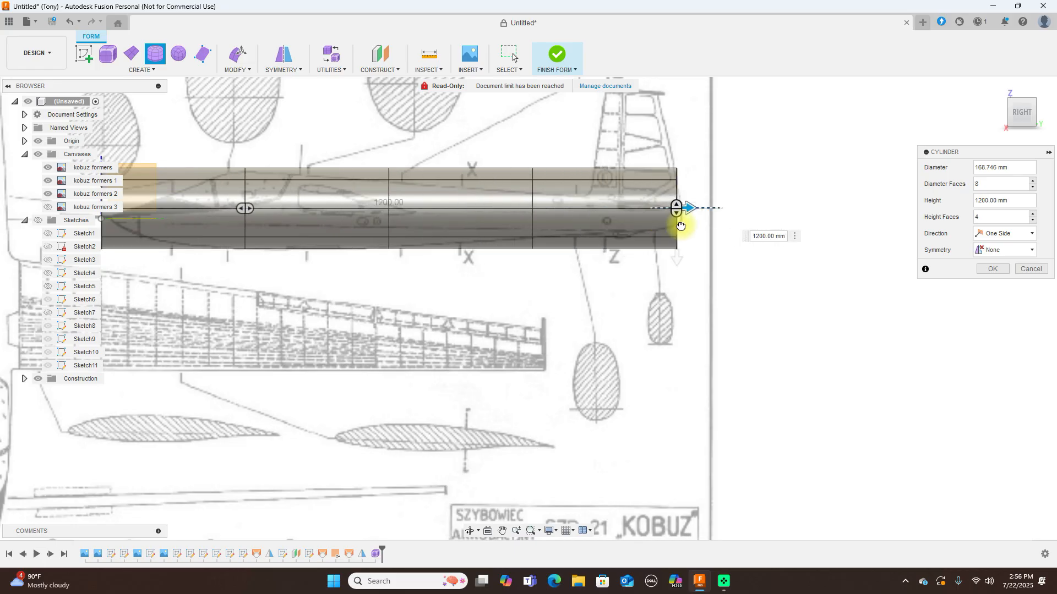
scroll(691, 223, "up", 3)
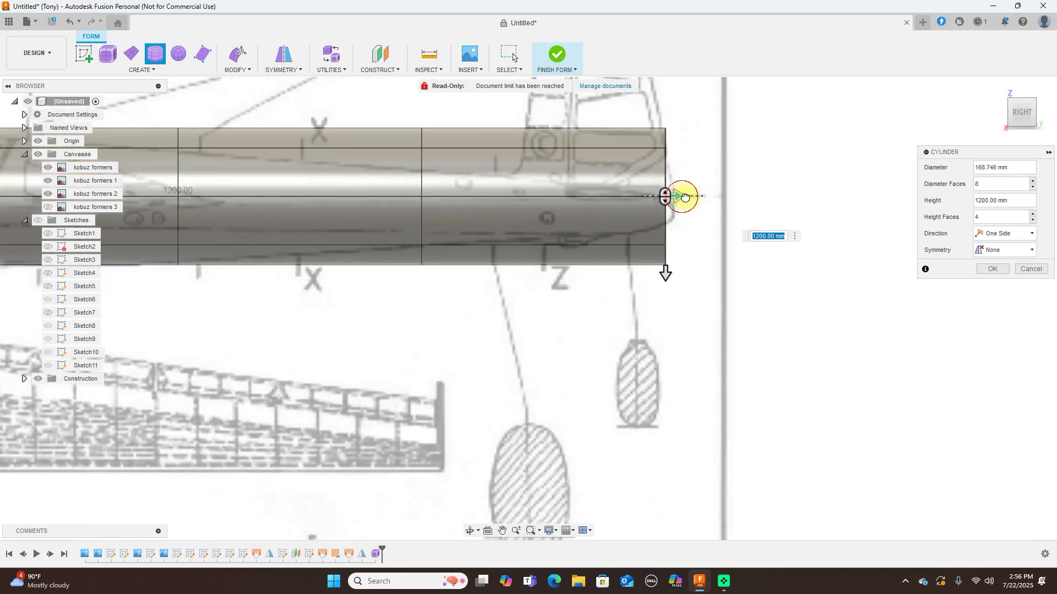
left_click_drag(683, 196, 684, 196)
scroll(752, 254, "down", 4)
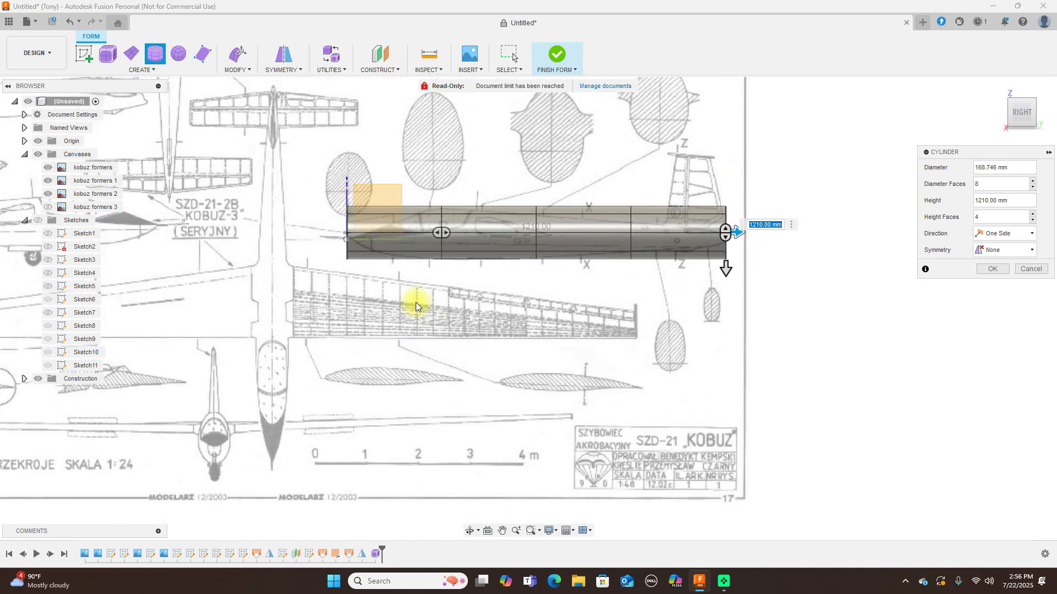
- Divide the cylinder's length into 6 height faces and create it with no symmetry
scroll(415, 301, "up", 4)
scroll(414, 301, "down", 2)
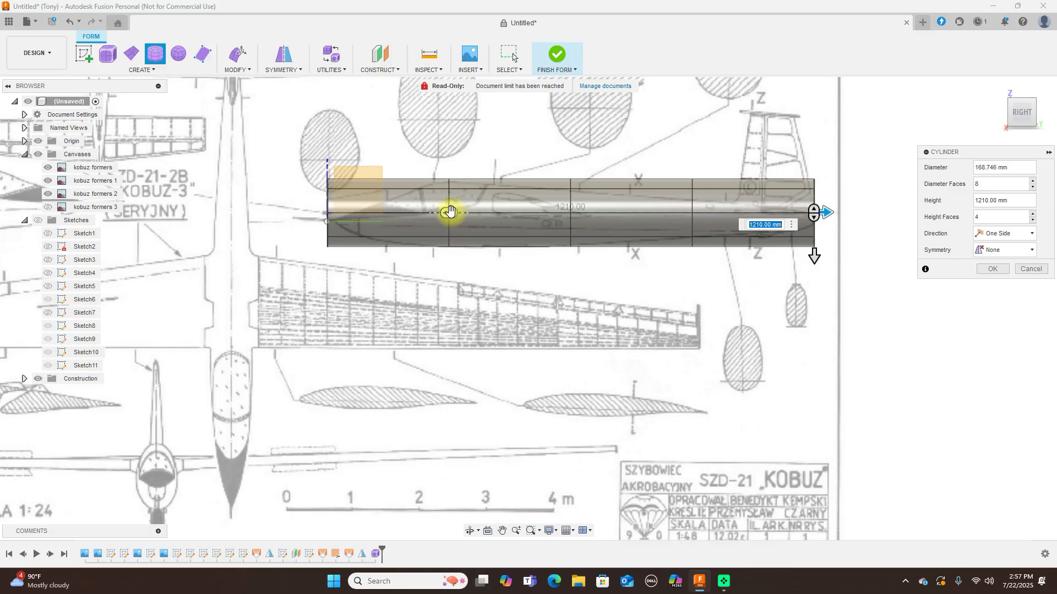
left_click_drag(453, 213, 489, 211)
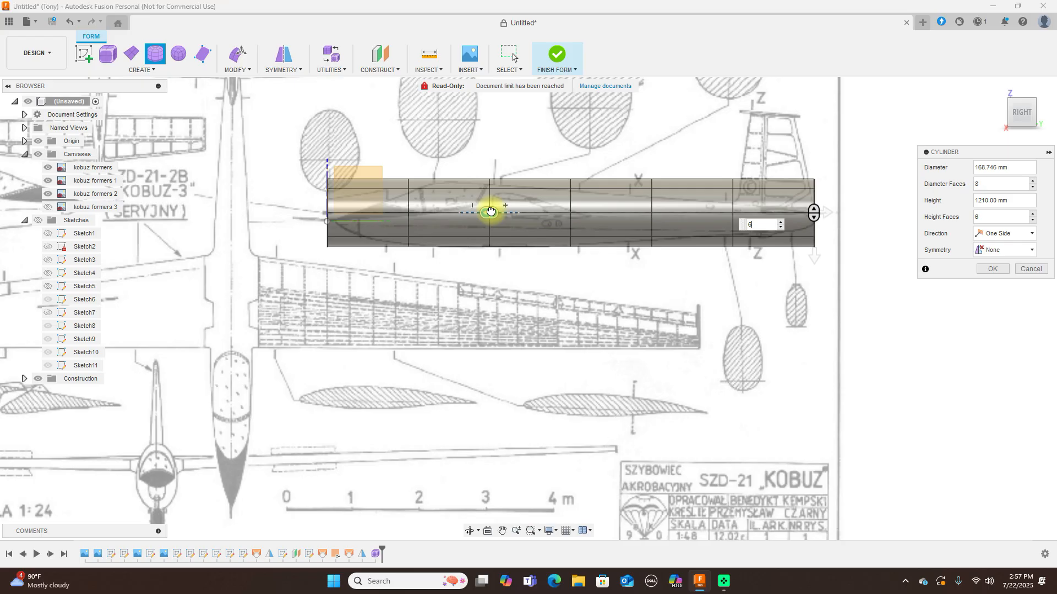
left_click_drag(490, 212, 491, 212)
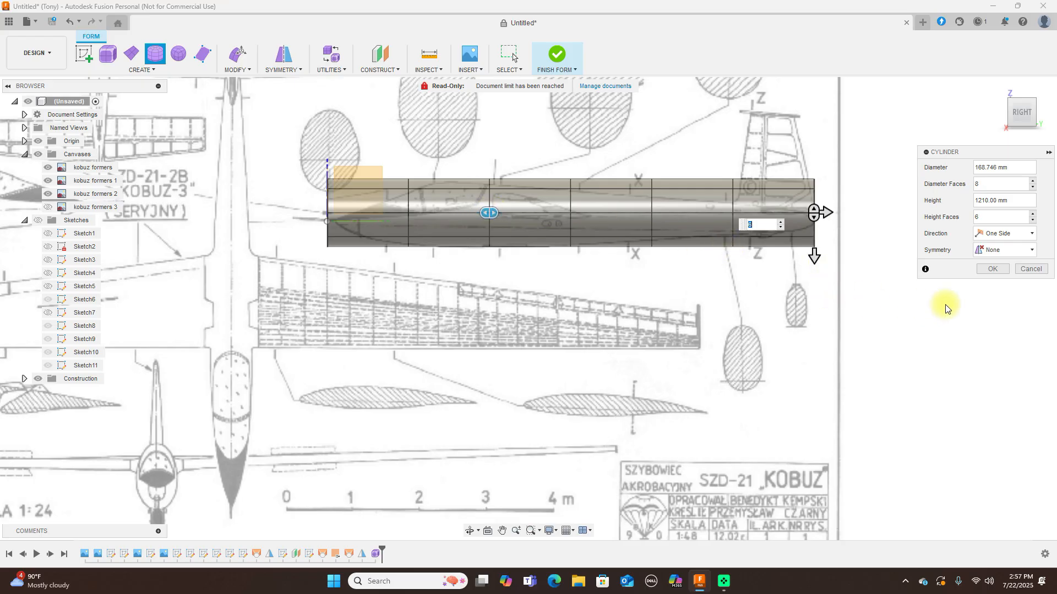
left_click(1002, 270)
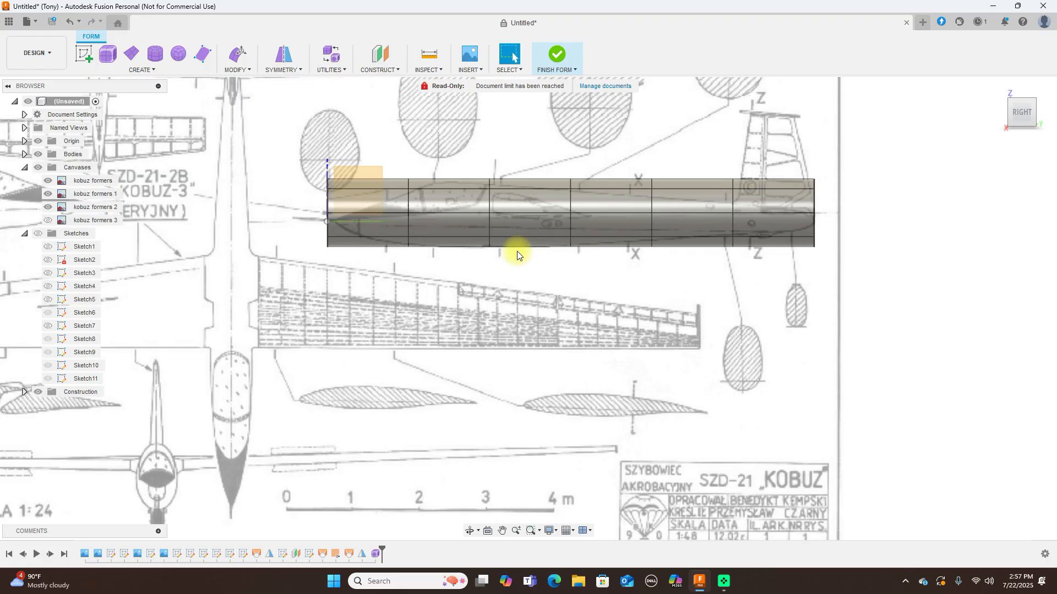
- Scale down the third edge ring behind the canopy, shift it about 9 mm down with Edit Form, and switch to box display
scroll(518, 253, "up", 4)
scroll(522, 259, "down", 2)
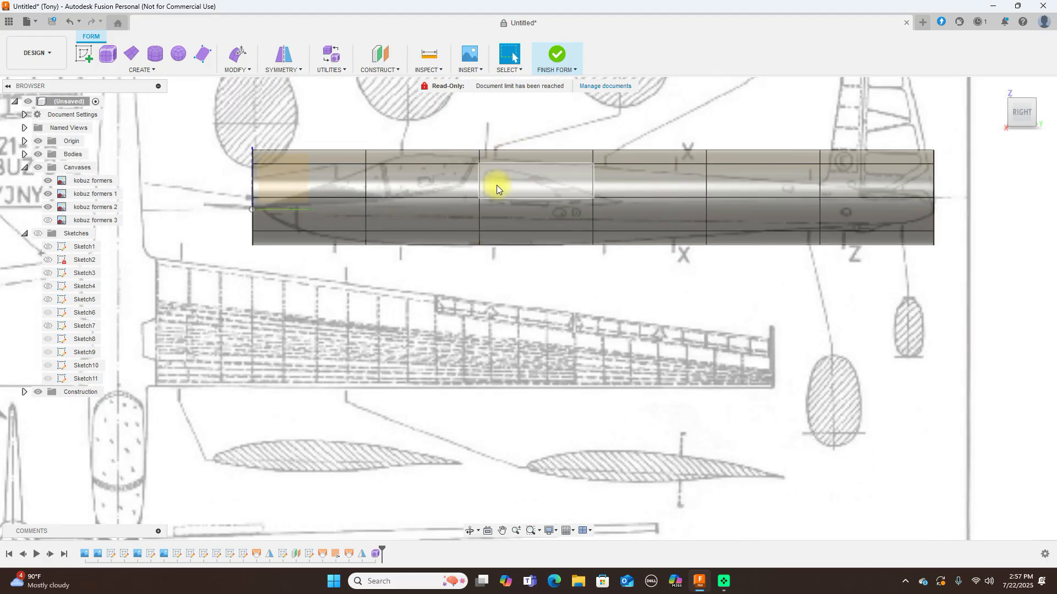
scroll(495, 184, "up", 1)
double_click(475, 231)
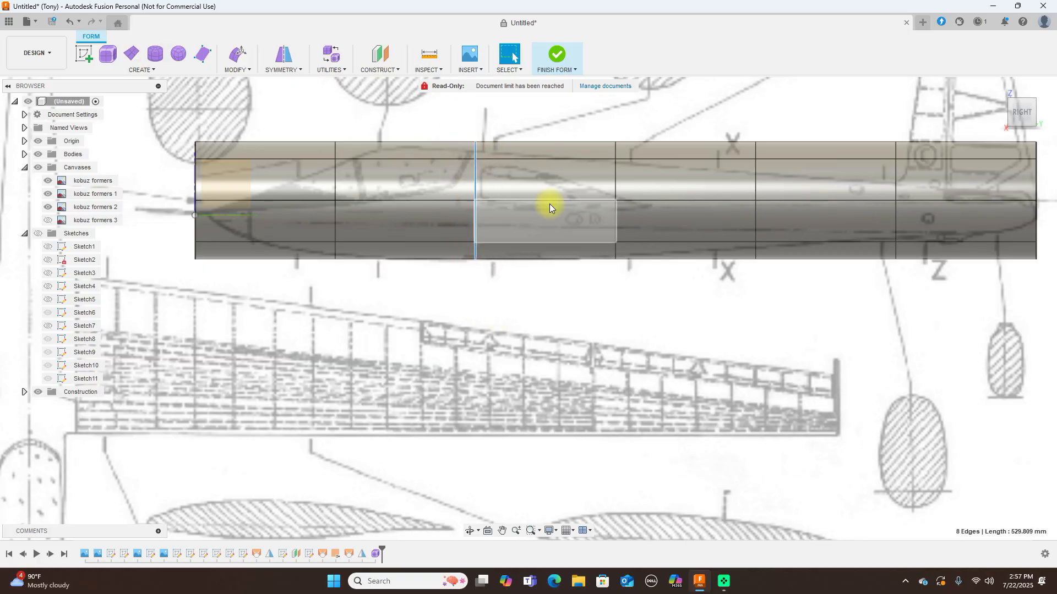
right_click(573, 385)
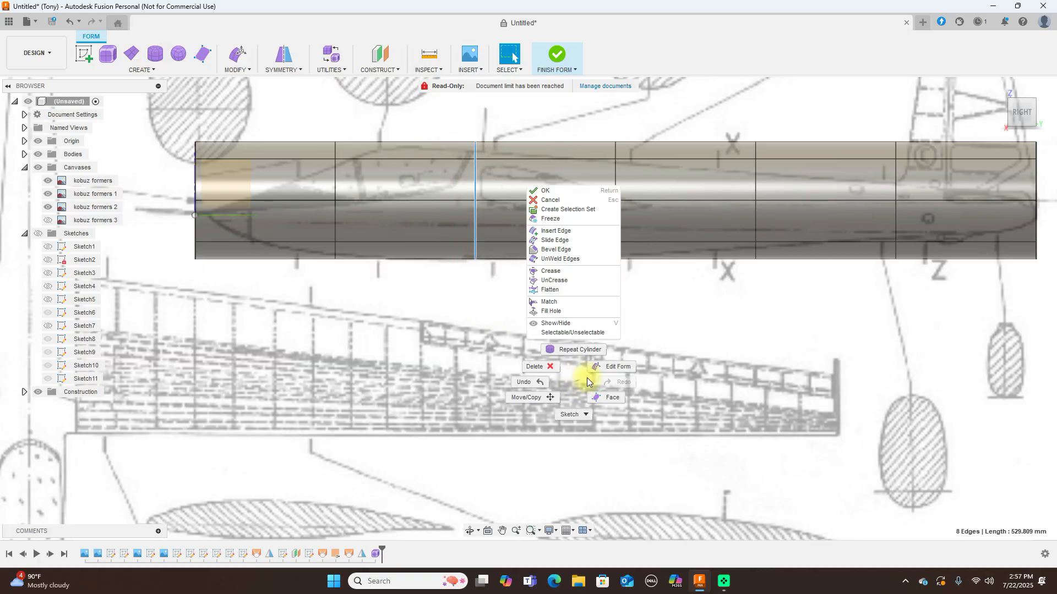
left_click(618, 368)
scroll(557, 325, "up", 1)
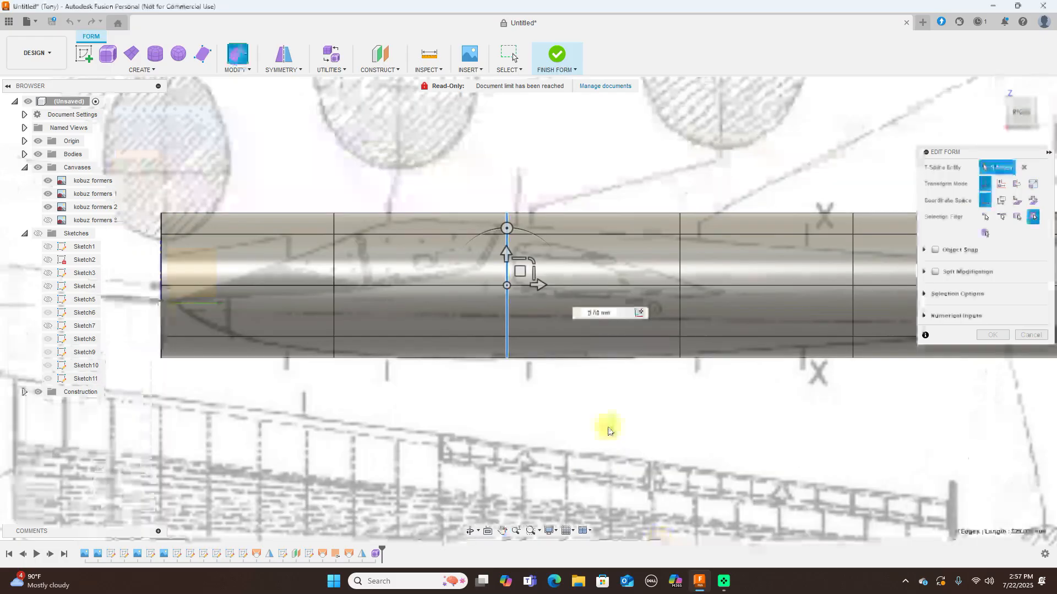
left_click_drag(531, 266, 517, 276)
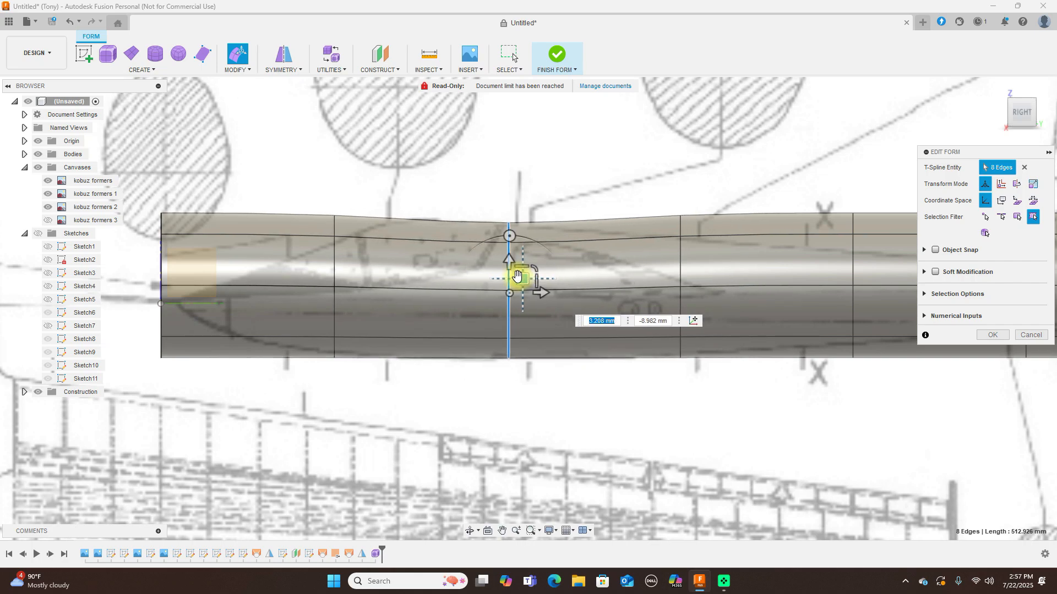
key("alt+1")
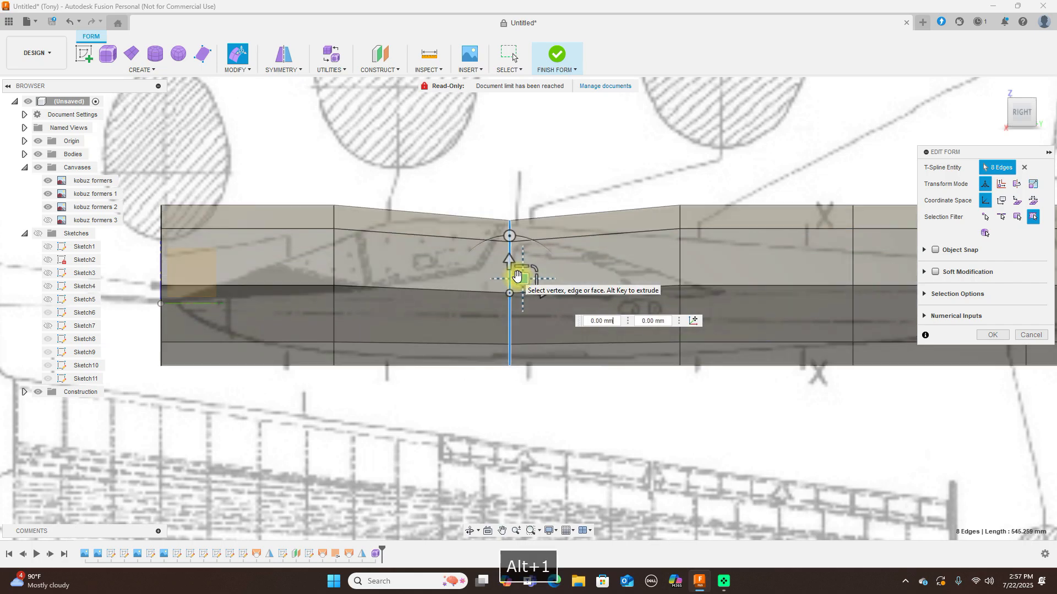
- Shrink the two foremost edge rings to the nose outline, lowering the first about 28 mm and the second about 15 mm
scroll(501, 271, "down", 3)
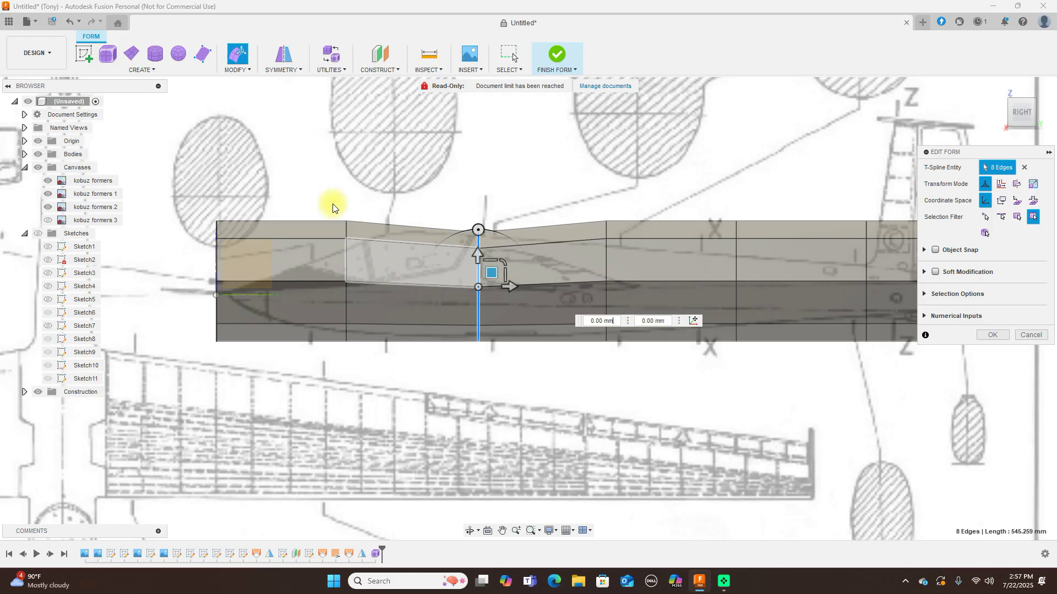
middle_click_drag(337, 165, 672, 159)
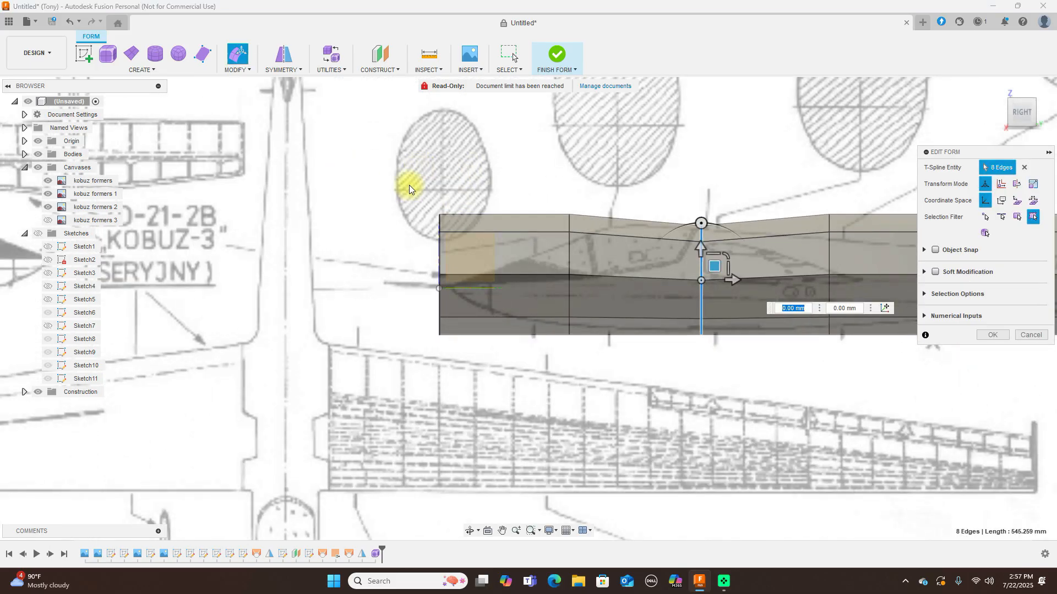
left_click_drag(425, 193, 449, 403)
left_click_drag(465, 252, 452, 279)
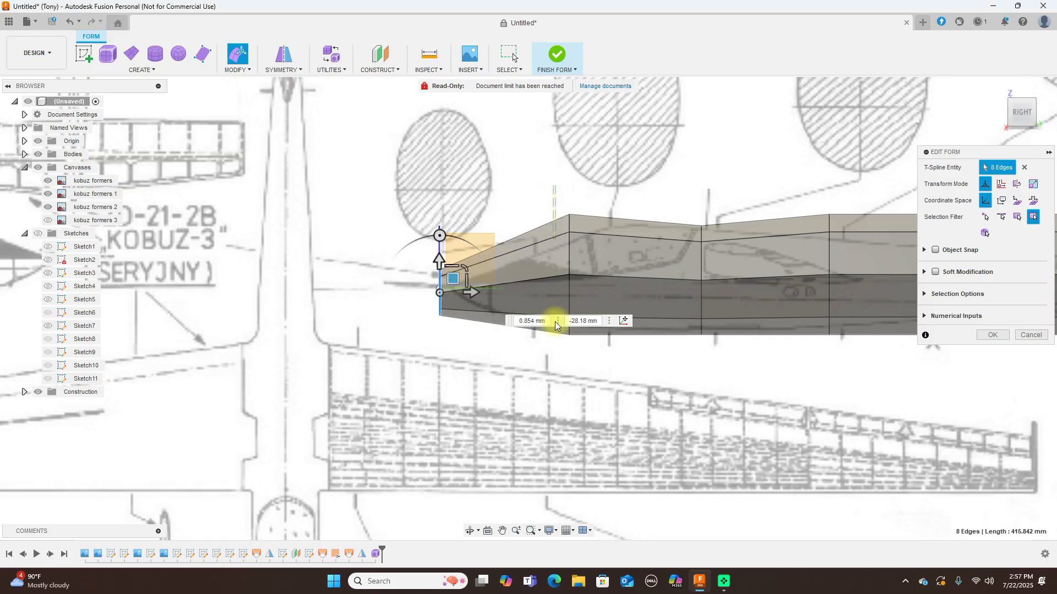
double_click(603, 268)
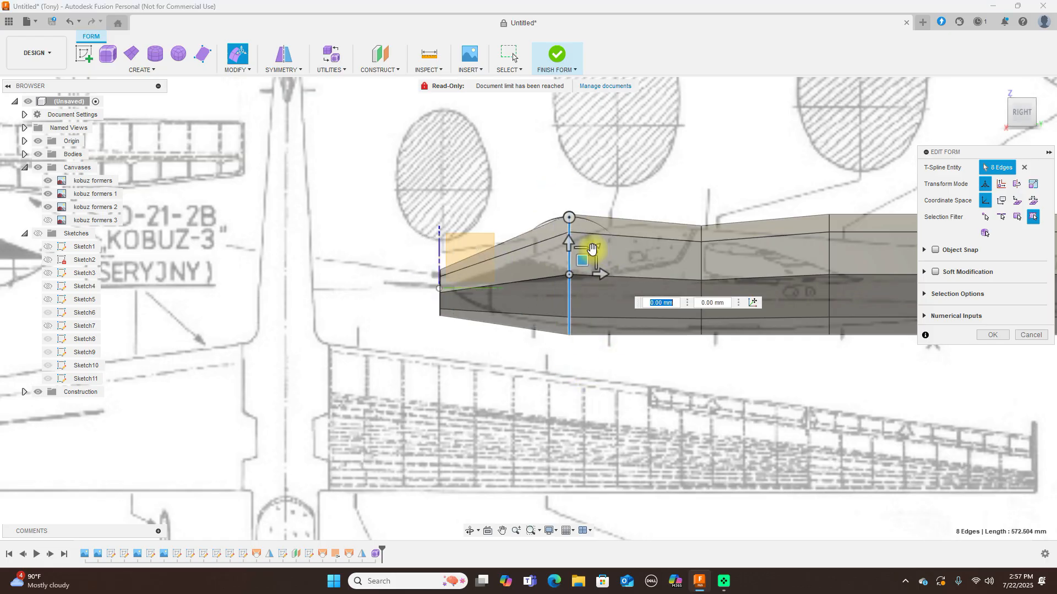
left_click_drag(592, 249, 583, 270)
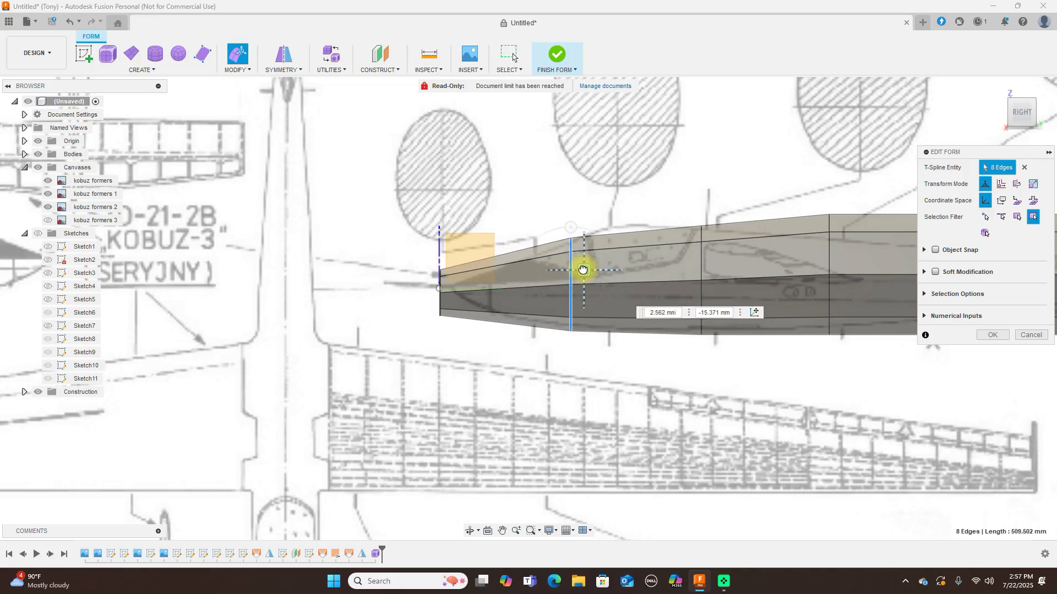
- Enlarge and reposition the third edge ring to match the fuselage outline behind the canopy in the side view
scroll(705, 185, "down", 2)
middle_click_drag(707, 174, 632, 166)
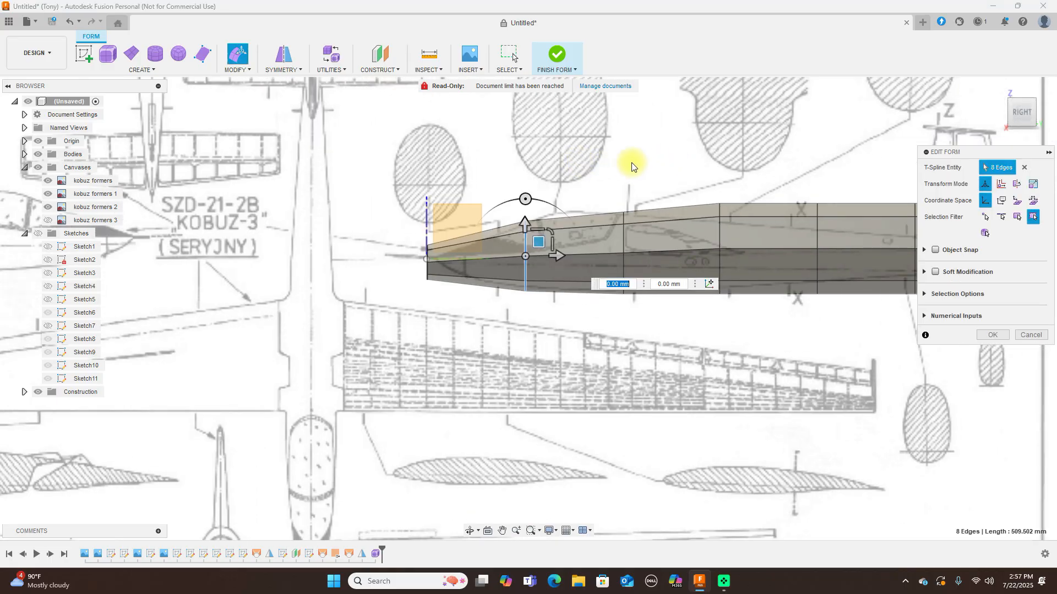
double_click(625, 293)
scroll(676, 230, "up", 2)
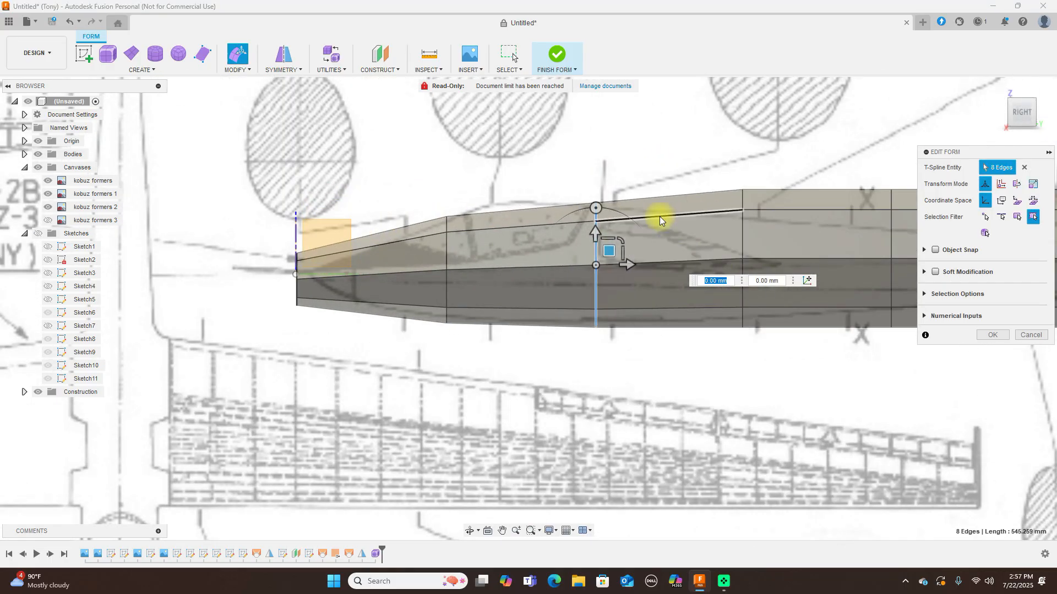
left_click_drag(618, 241, 627, 238)
- Shrink the fourth edge ring and move it about 2.2 mm aft and 11.2 mm down to fit the side-view outline
left_click_drag(692, 164, 774, 364)
mouse_move(761, 238)
left_mouse_down()
mouse_move(755, 261)
mouse_move(758, 253)
left_mouse_up()
middle_click_drag(803, 167, 636, 180)
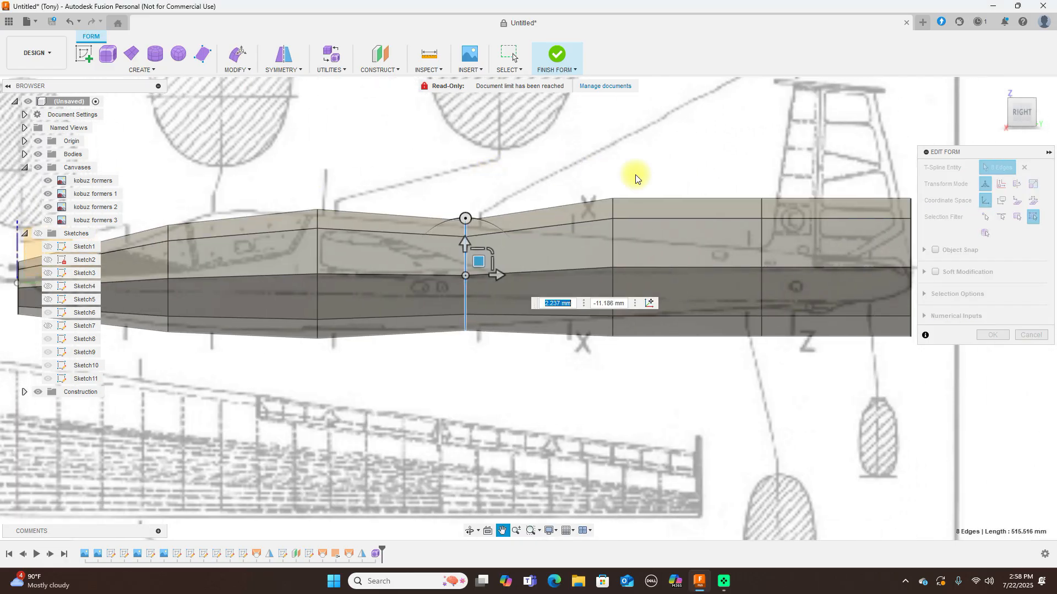
- Shrink and lower the fifth and sixth edge rings to the side-view outline, moving the sixth about 19.4 mm down
left_click_drag(596, 169, 687, 357)
left_click_drag(636, 249, 626, 266)
left_click_drag(732, 167, 783, 382)
left_click_drag(791, 246, 774, 273)
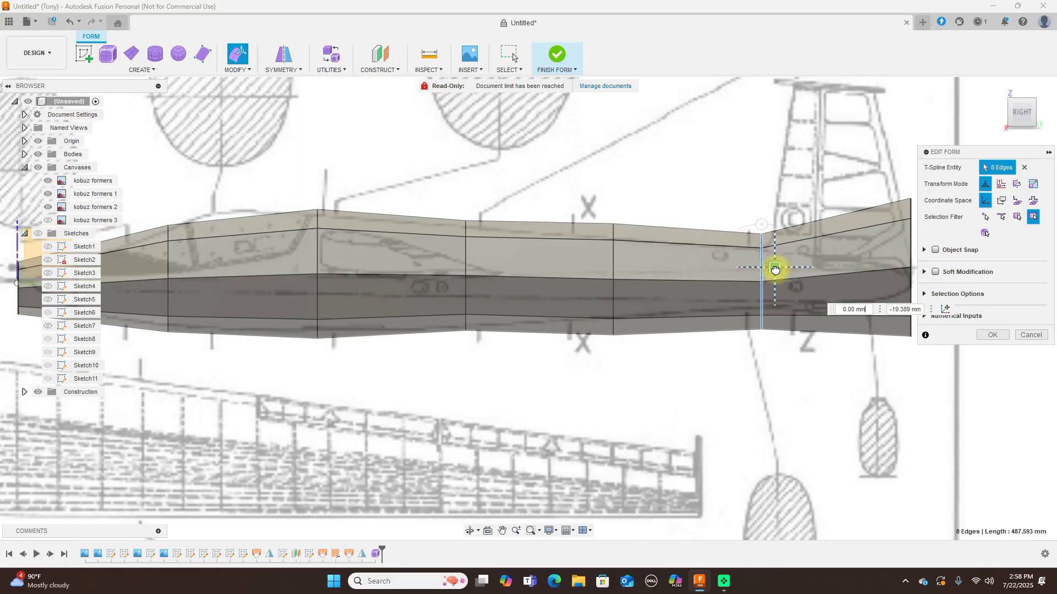
- Shrink the tail-end edge ring and move it about 5.2 mm aft and 17.2 mm down in the side view
middle_click_drag(726, 148, 611, 154)
left_click_drag(735, 177, 804, 394)
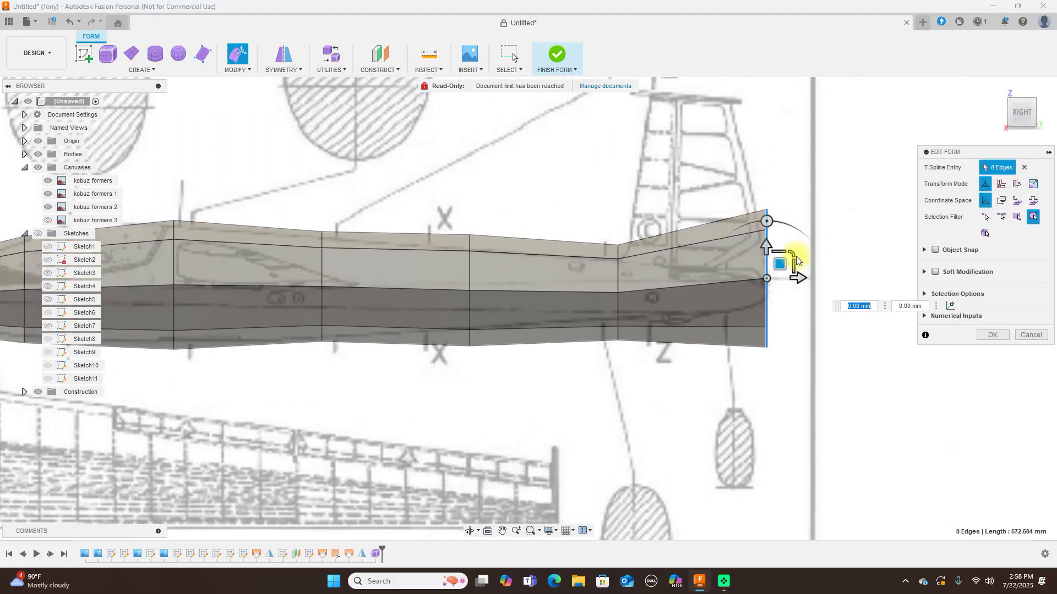
left_click_drag(790, 253, 785, 278)
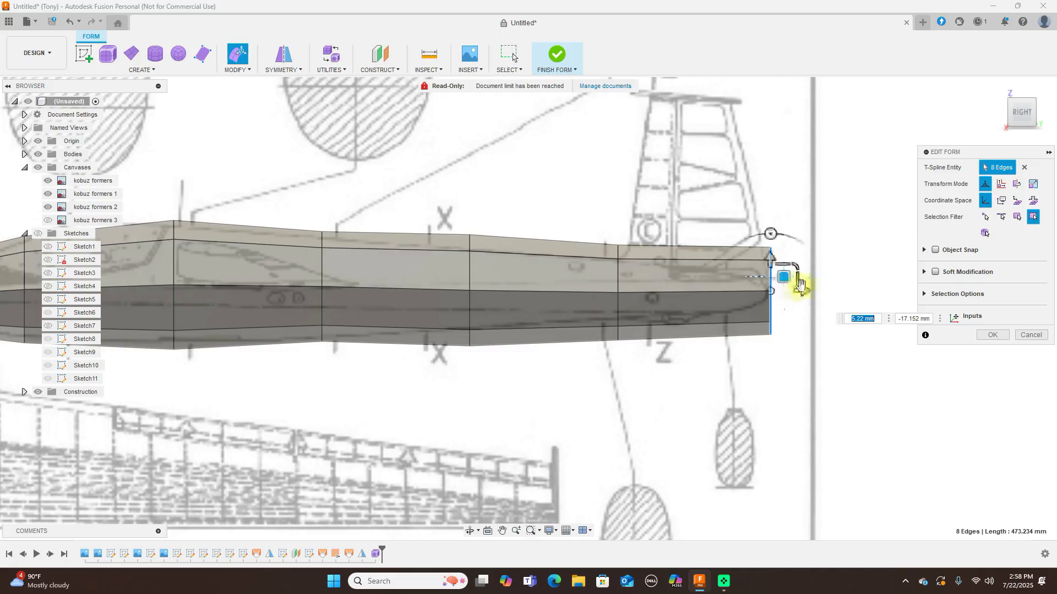
- Shrink the fifth edge ring slightly to follow the fuselage outline in the side view
scroll(798, 283, "down", 2)
left_click_drag(515, 226, 558, 366)
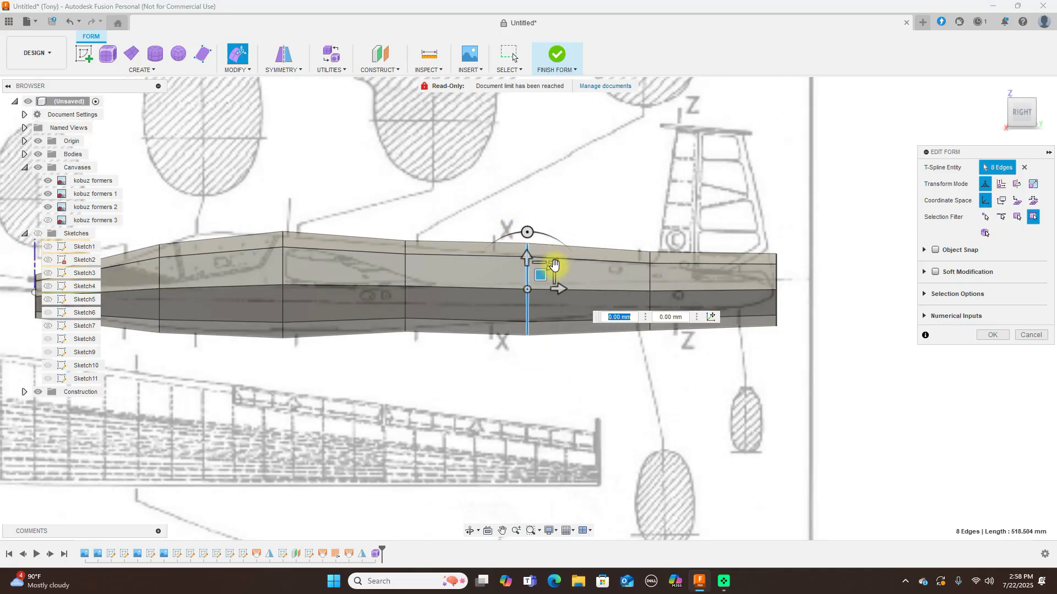
left_click_drag(554, 267, 507, 122)
- Insert a new edge ring on the nose side of the third ring, at insert location 0.571
middle_click_drag(495, 144, 705, 104)
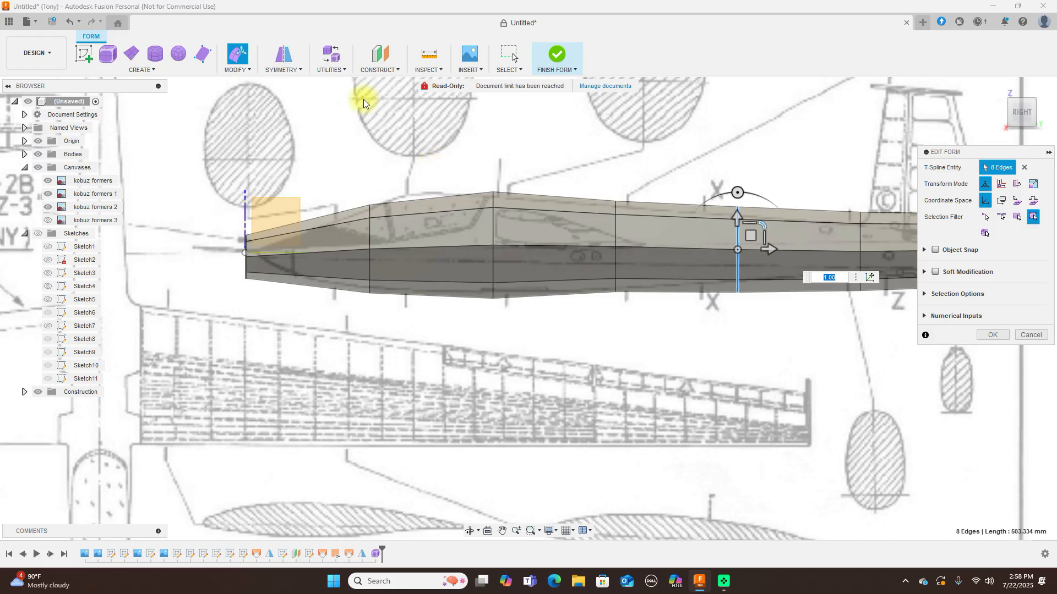
double_click(507, 345)
left_click(242, 68)
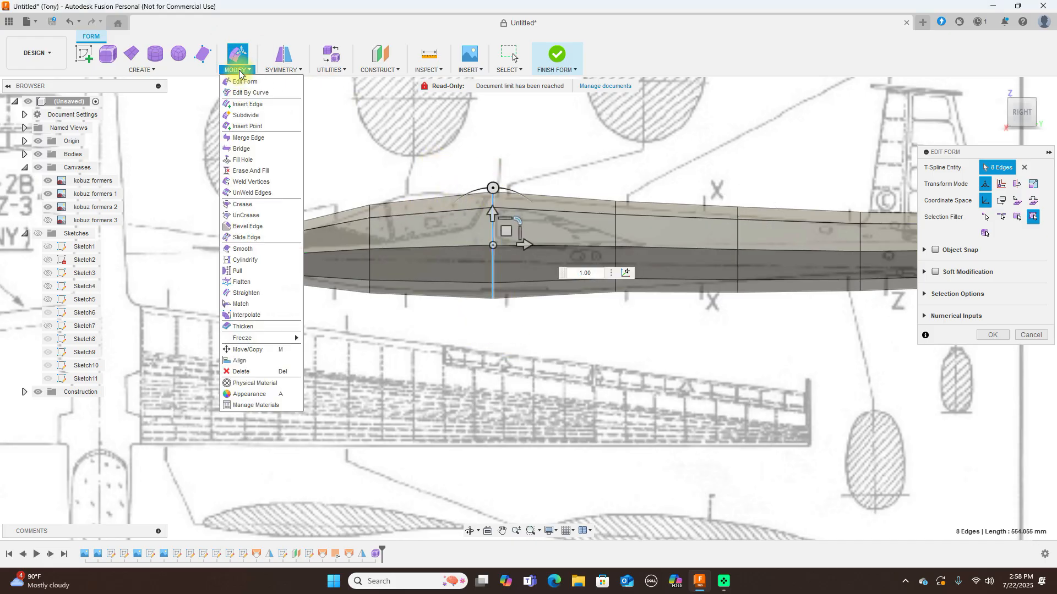
left_click(247, 107)
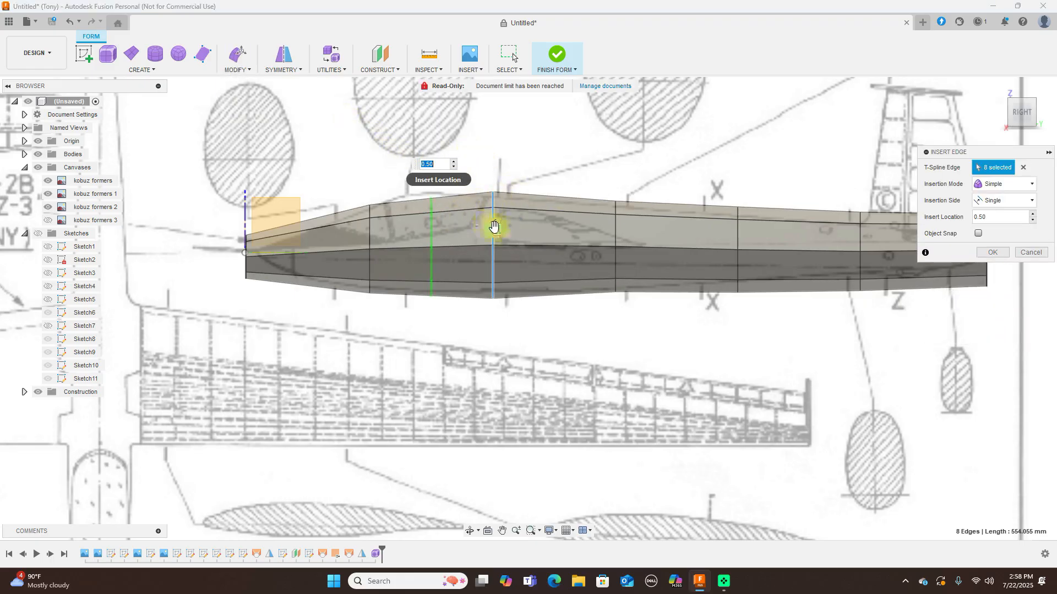
left_click_drag(495, 226, 489, 227)
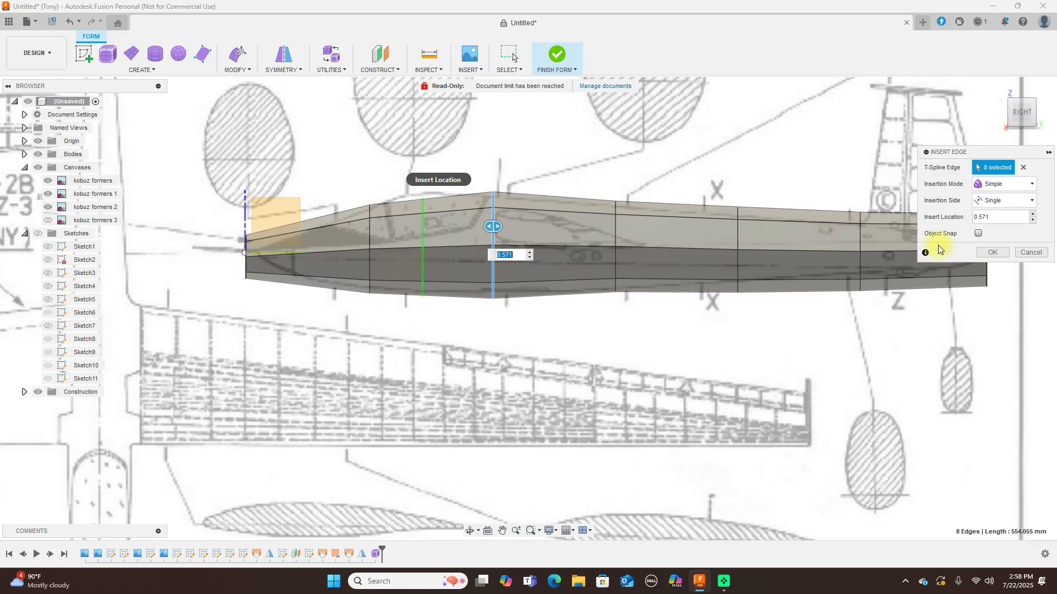
left_click(985, 258)
- Enlarge the inserted canopy ring with Edit Form and move it about 4.5 mm forward and 9 mm up
left_click_drag(396, 177, 450, 329)
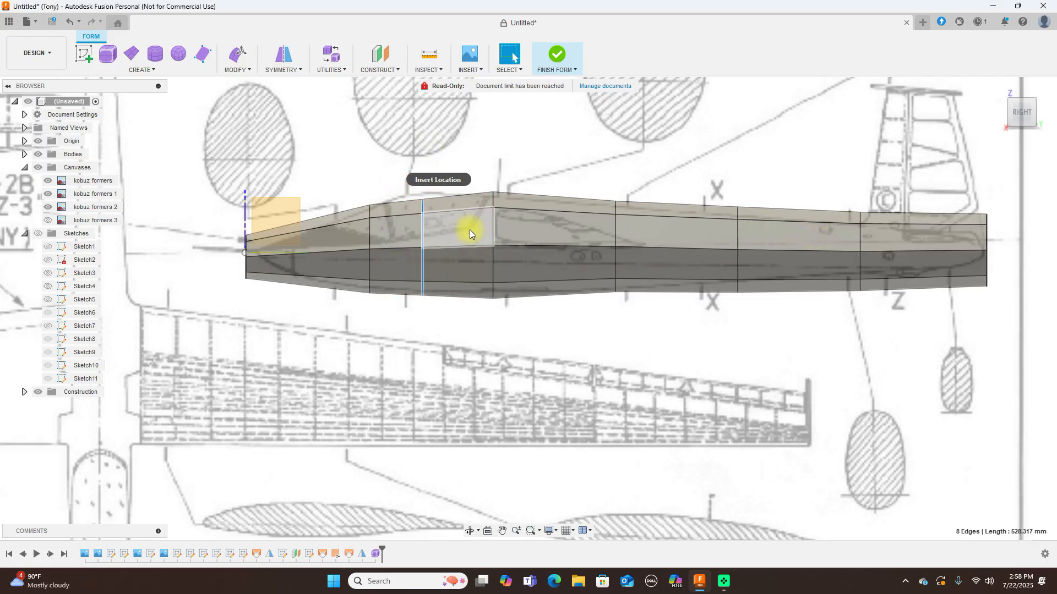
right_click(504, 157)
left_click(538, 138)
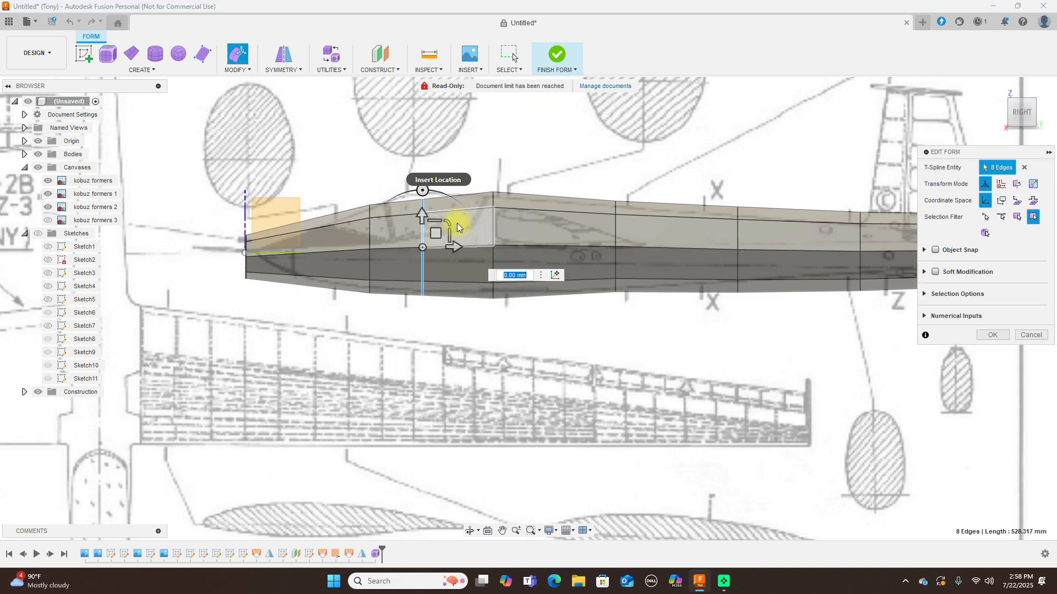
left_click_drag(453, 228, 448, 221)
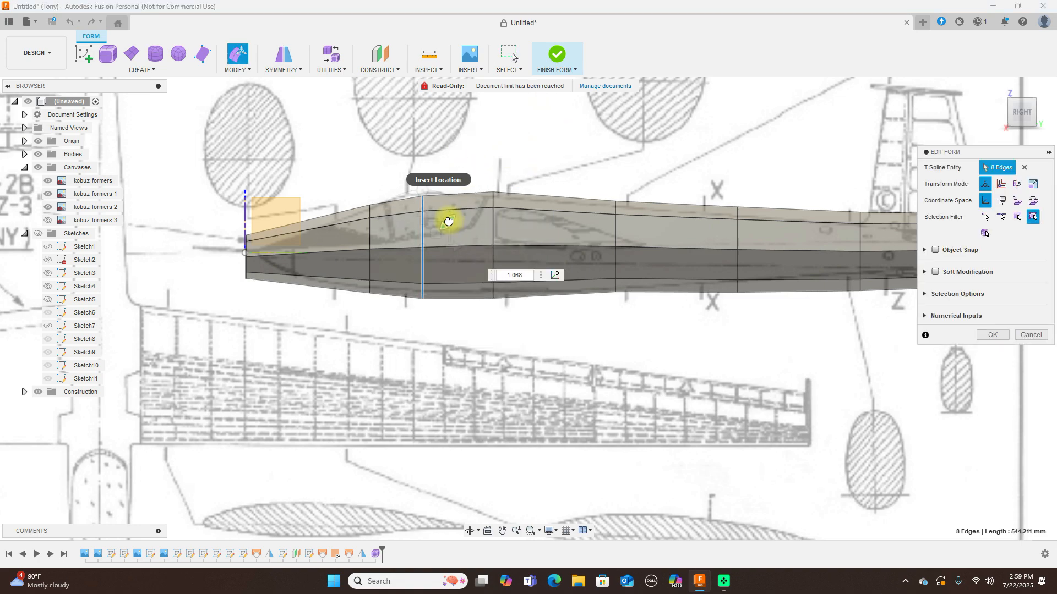
left_click_drag(437, 226, 434, 224)
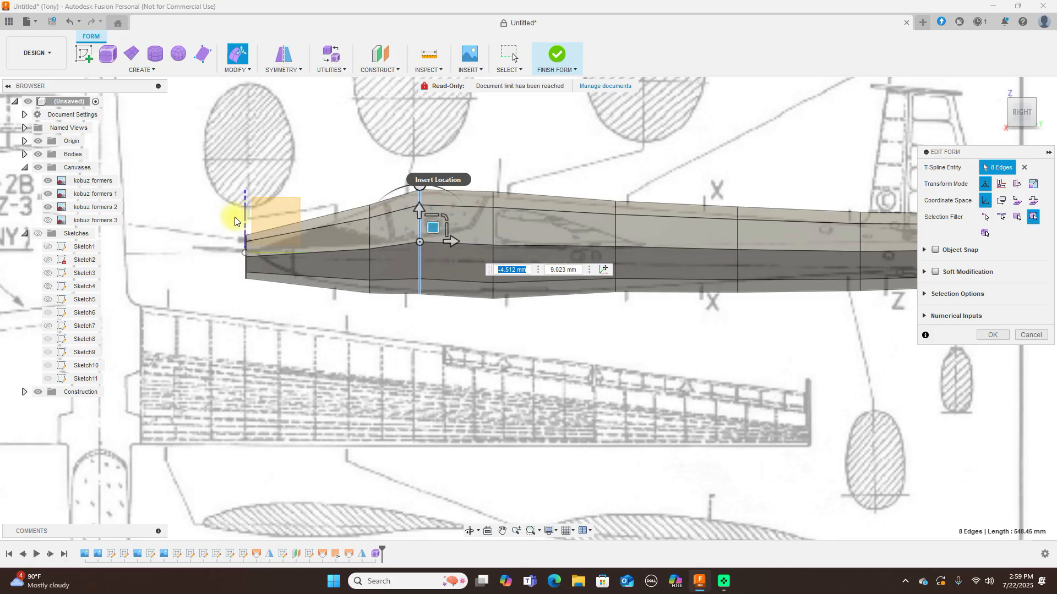
- Shrink the tail-end ring and the ring before it in the side view, scaling the latter by about 0.892
scroll(578, 465, "down", 3)
middle_click_drag(647, 447, 565, 421)
left_click_drag(774, 208, 834, 374)
left_click_drag(831, 251, 717, 258)
left_click_drag(692, 221, 737, 361)
left_click_drag(735, 251, 732, 254)
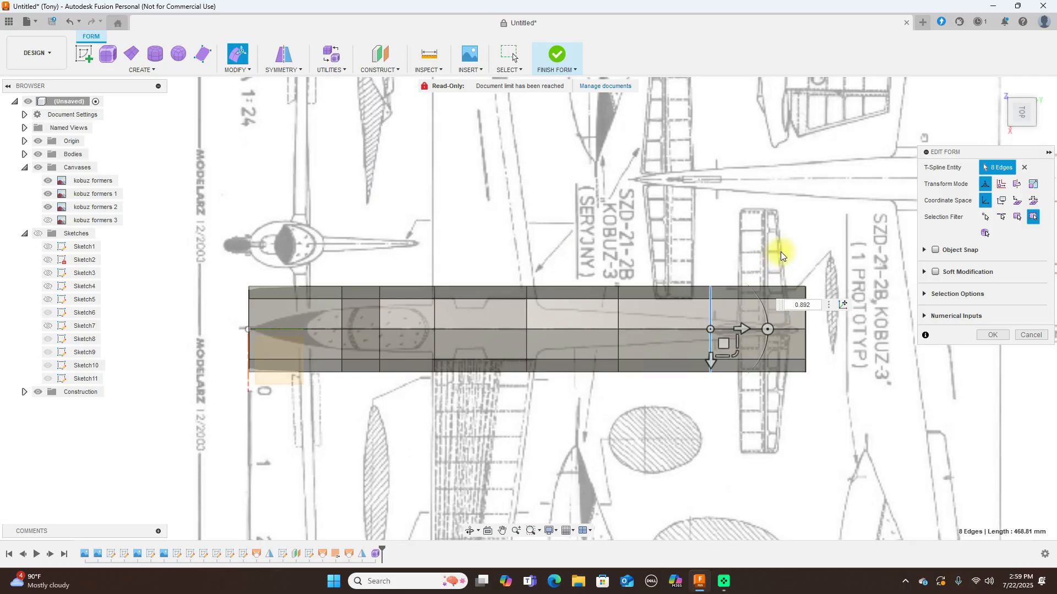
- Narrow the three rearmost edge rings to the top-view tail outline, scaling the second-last by about 0.564
left_click_drag(732, 348, 725, 343)
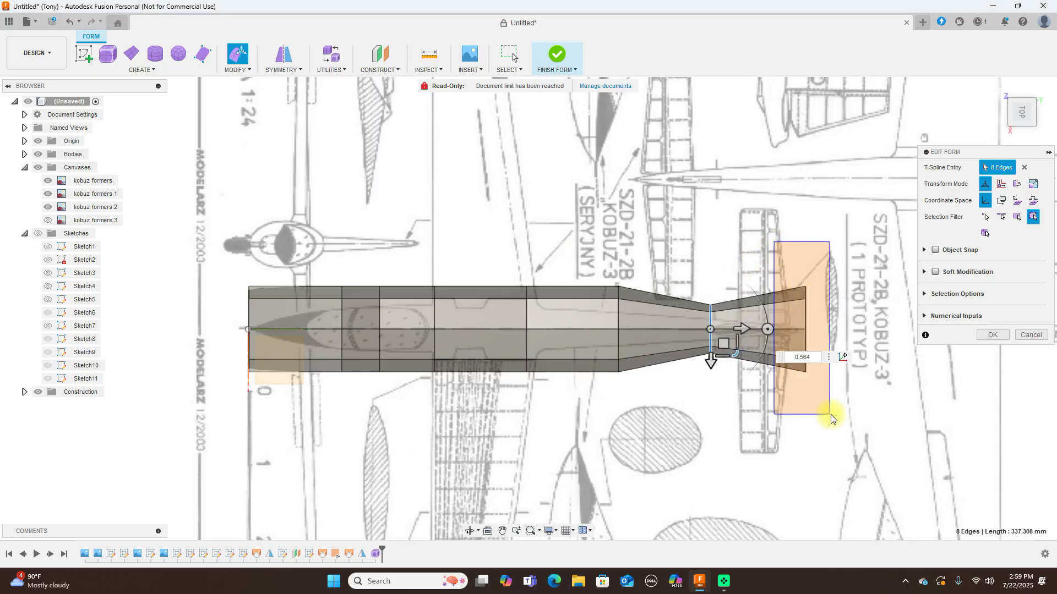
double_click(805, 367)
left_click_drag(826, 356, 814, 320)
left_click_drag(595, 259, 637, 345)
- Narrow the three foremost edge rings to the nose and canopy outline in the top view
middle_click_drag(462, 226, 731, 205)
left_click_drag(508, 415, 553, 420)
left_click_drag(544, 330, 619, 420)
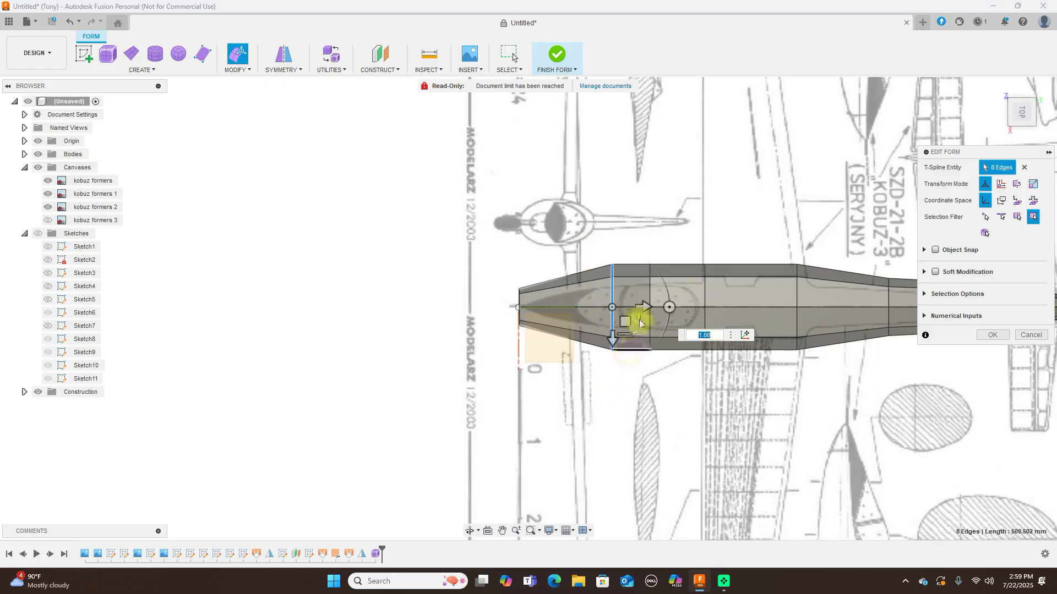
left_click_drag(638, 329, 664, 409)
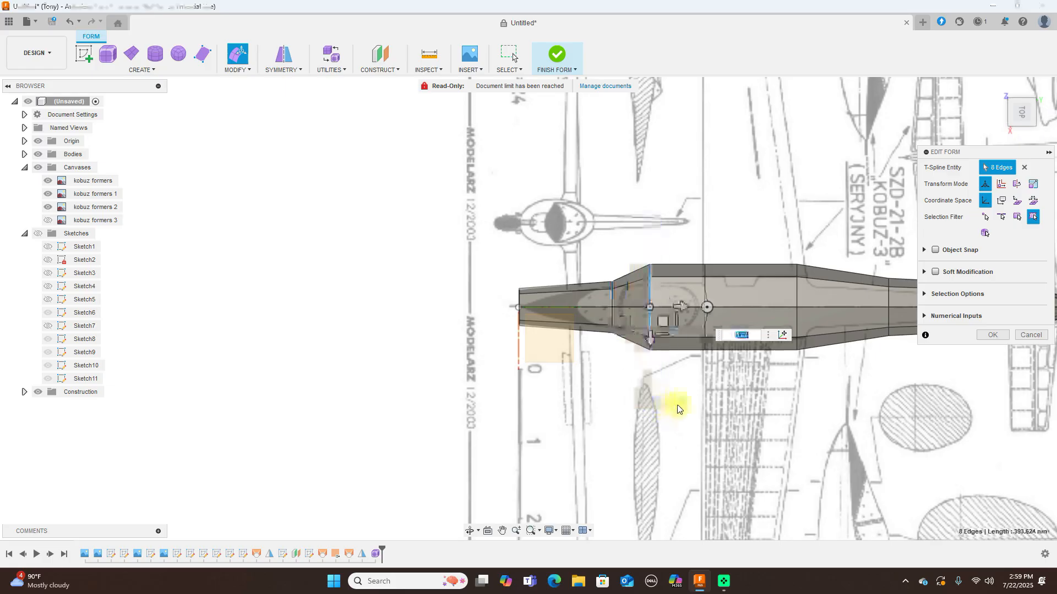
left_click_drag(673, 333, 672, 324)
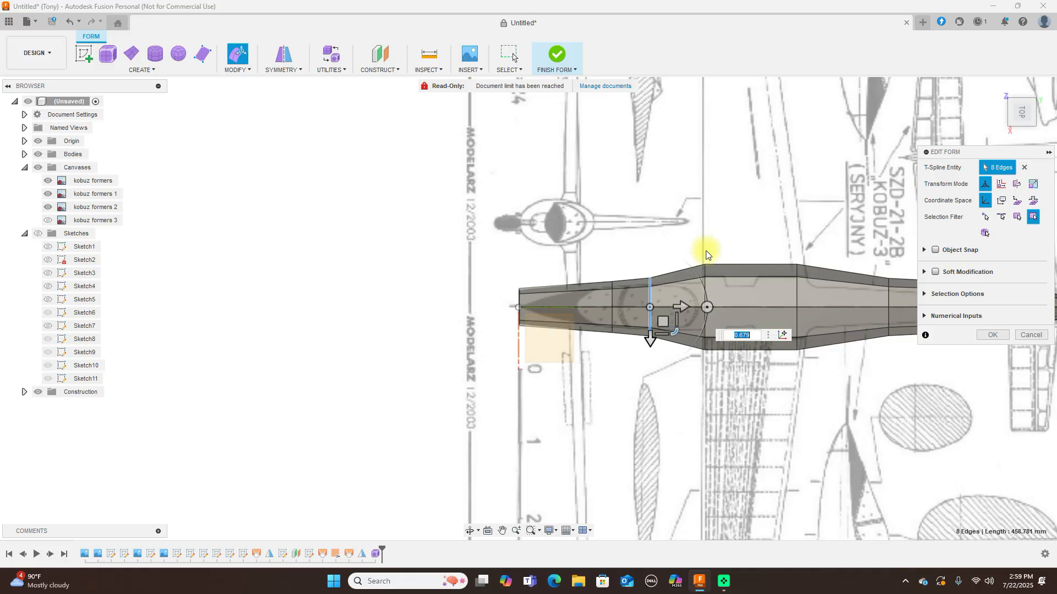
- Narrow the fourth and fifth edge rings to the top-view outline around the wing root, scaling the fifth by about 0.751
left_click_drag(692, 243, 731, 395)
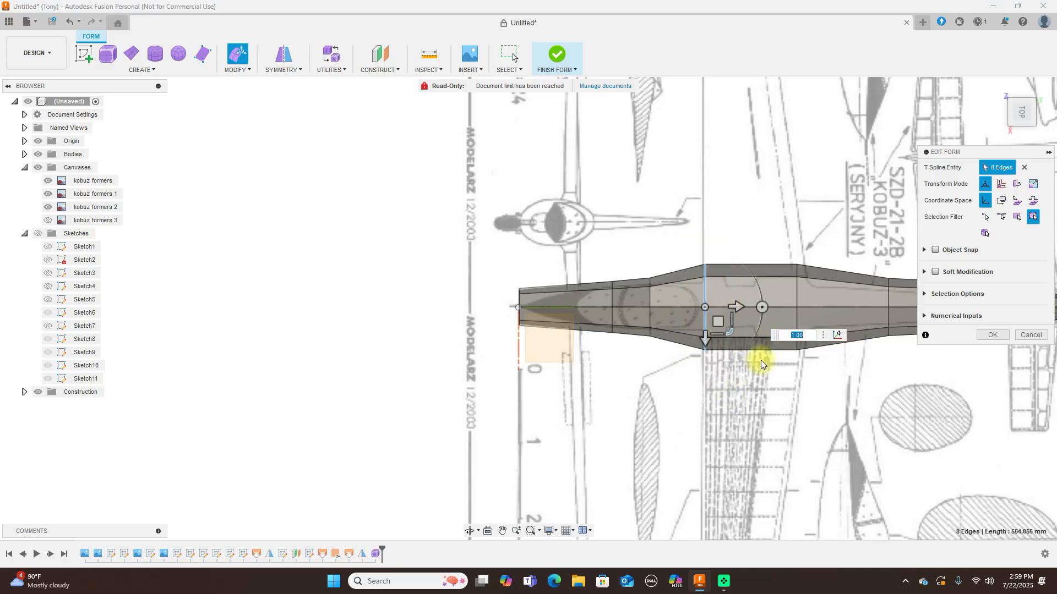
left_click_drag(731, 333, 728, 328)
middle_click_drag(826, 224, 650, 249)
left_click_drag(649, 249, 701, 399)
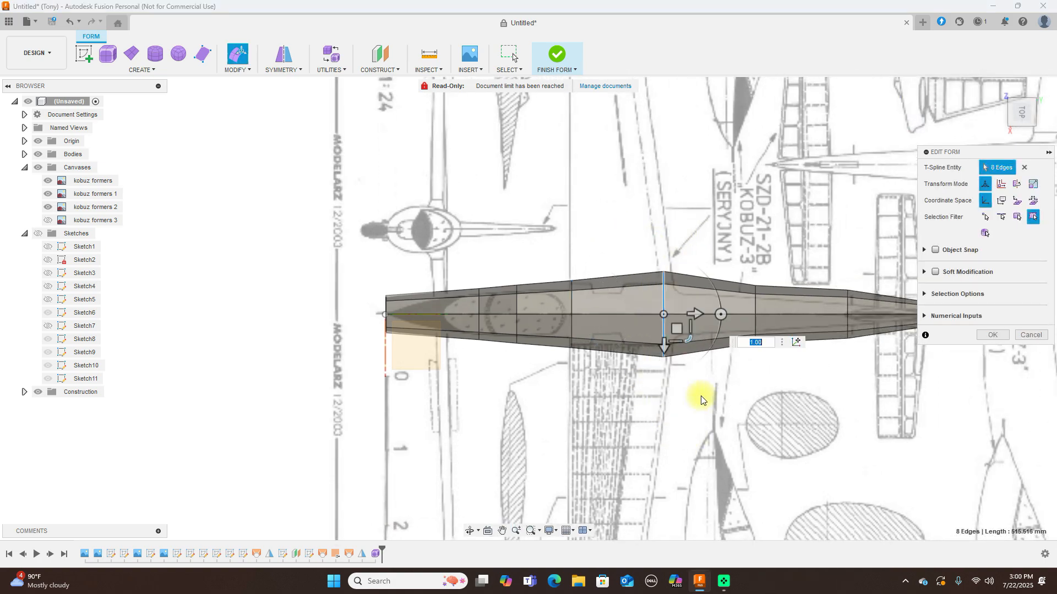
left_click_drag(686, 339, 684, 334)
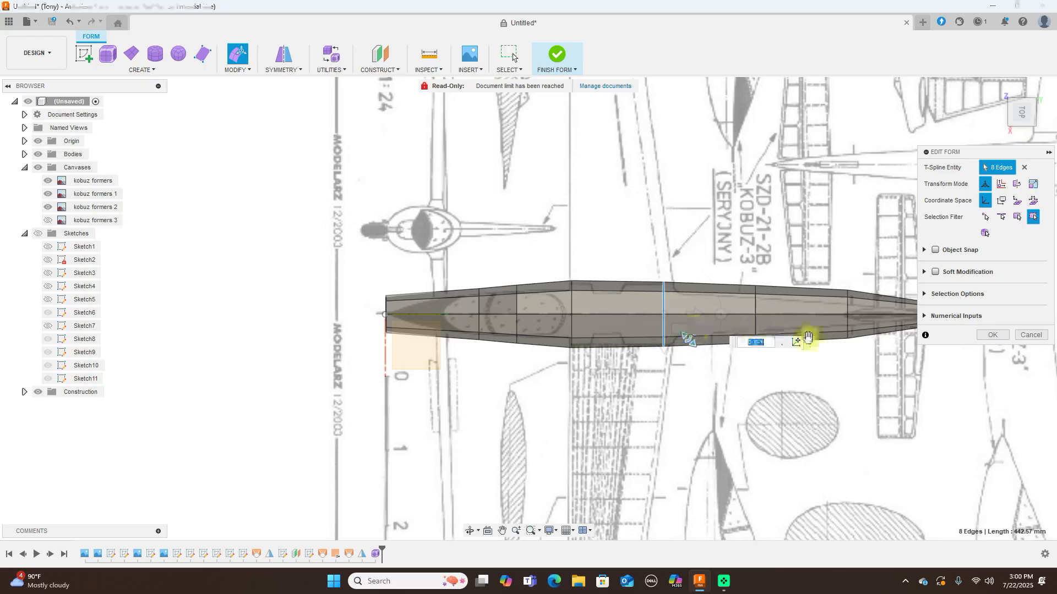
- Narrow the second-last edge ring further in the top view, by a factor of about 0.709
scroll(845, 384, "down", 1)
middle_click_drag(796, 384, 672, 384)
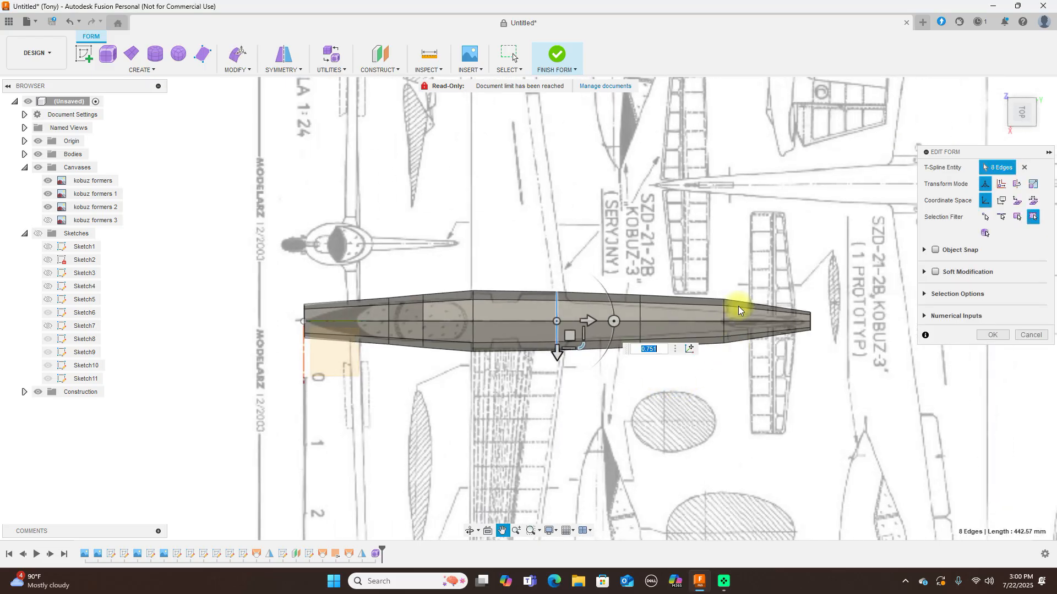
left_click_drag(709, 270, 752, 407)
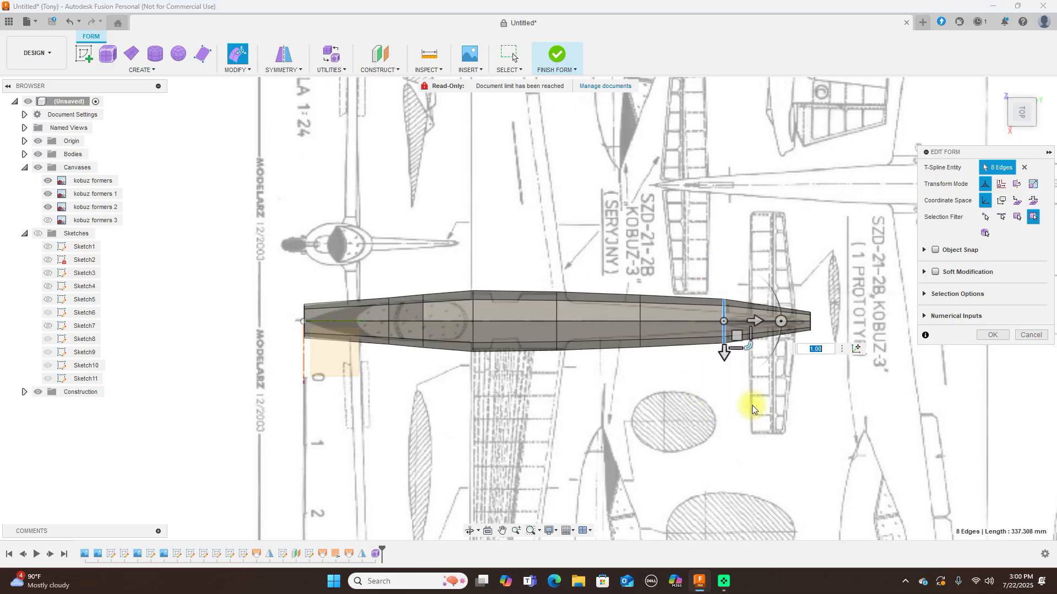
left_click_drag(750, 344, 747, 336)
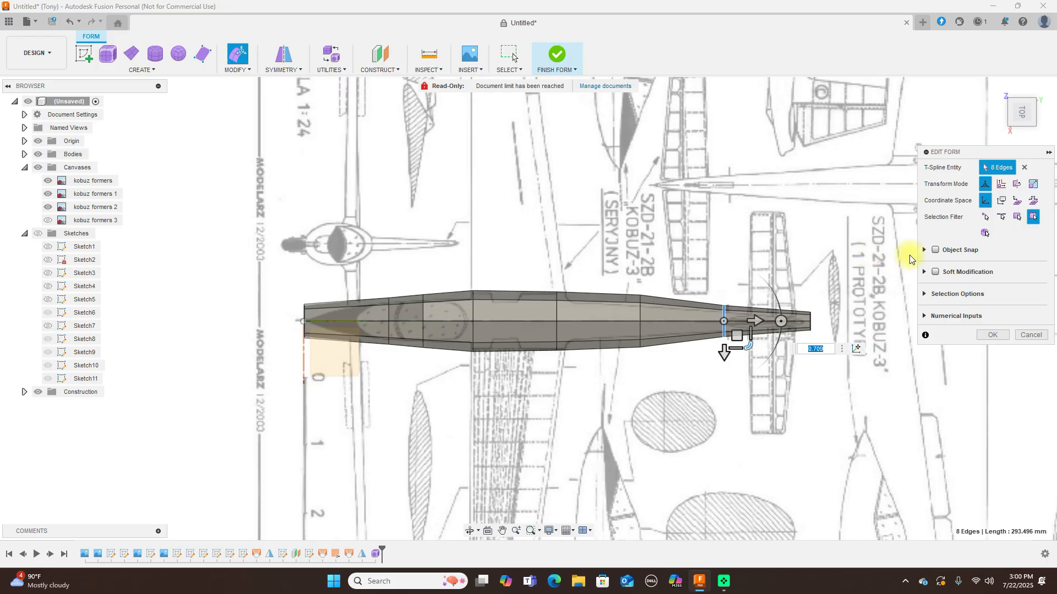
- Compare the form in smooth display with the side-view canvas and return to box display
left_click(1018, 136)
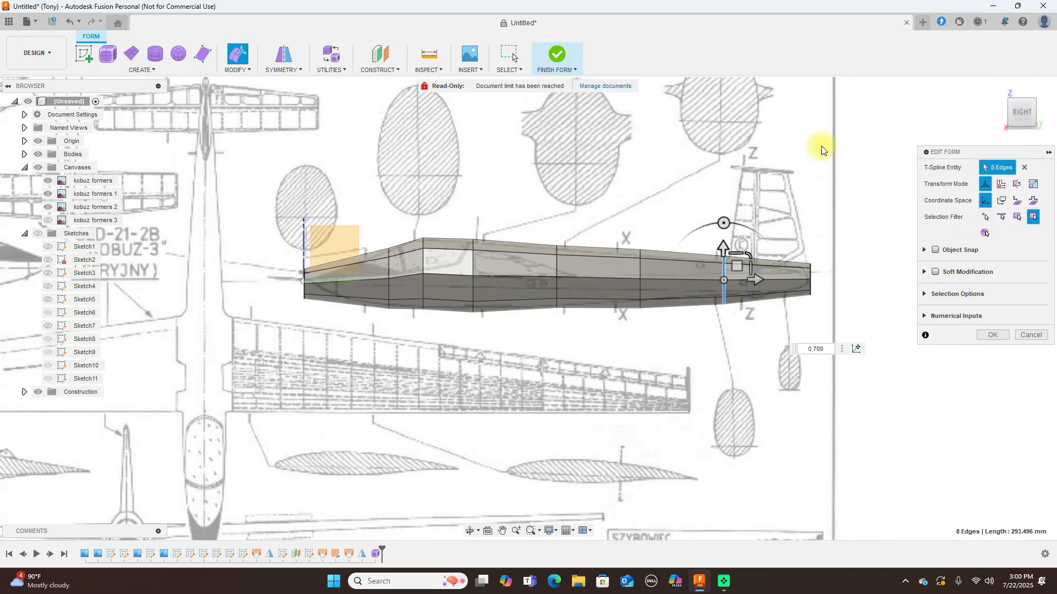
key("alt+3")
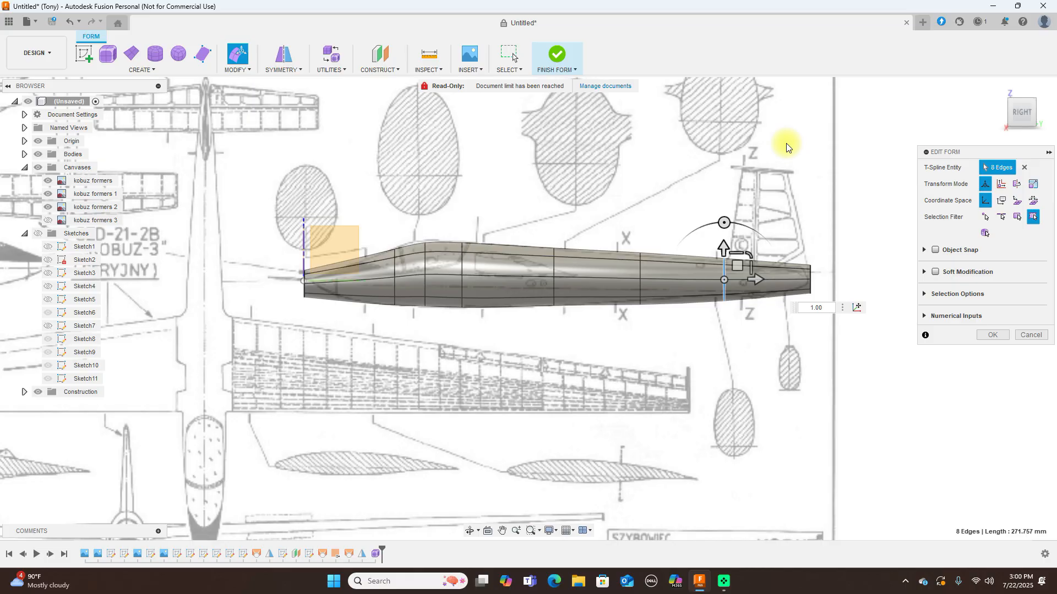
scroll(332, 209, "up", 2)
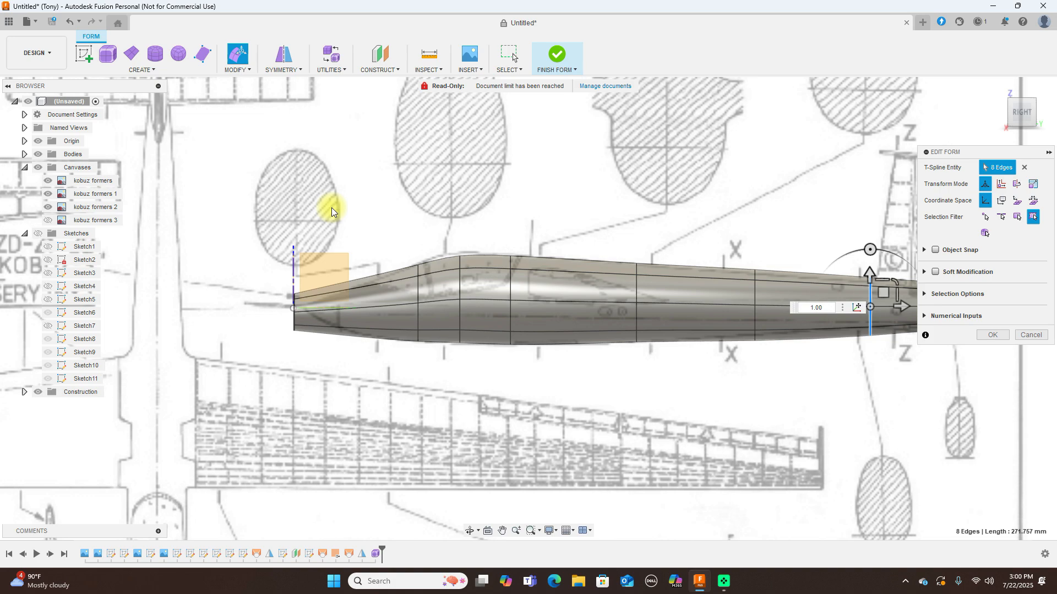
key("alt+1")
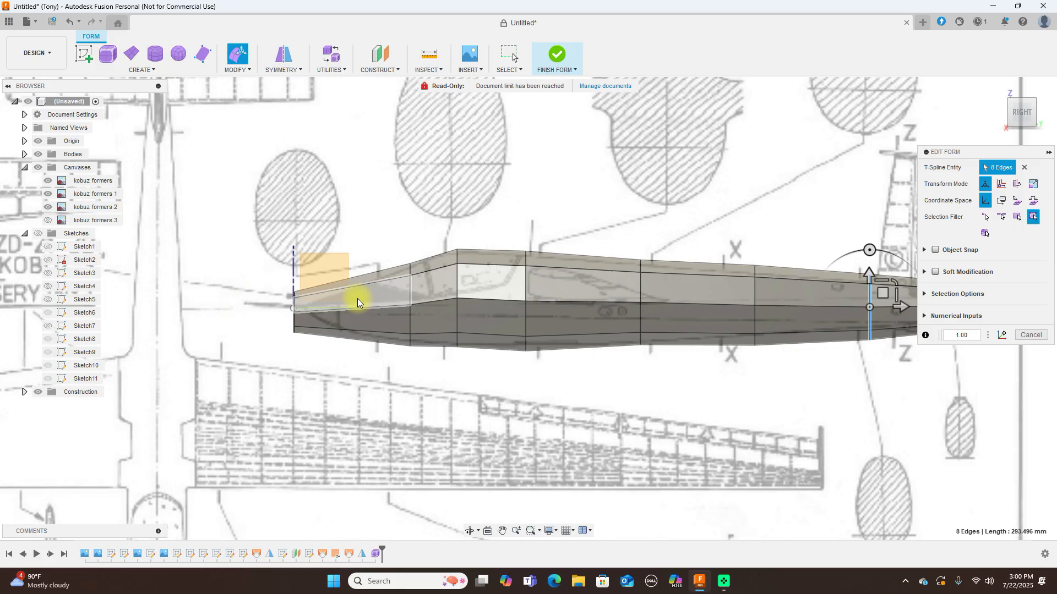
- Insert an edge ring midway between the nose ring and the second ring, at insert location 0.50
double_click(411, 360)
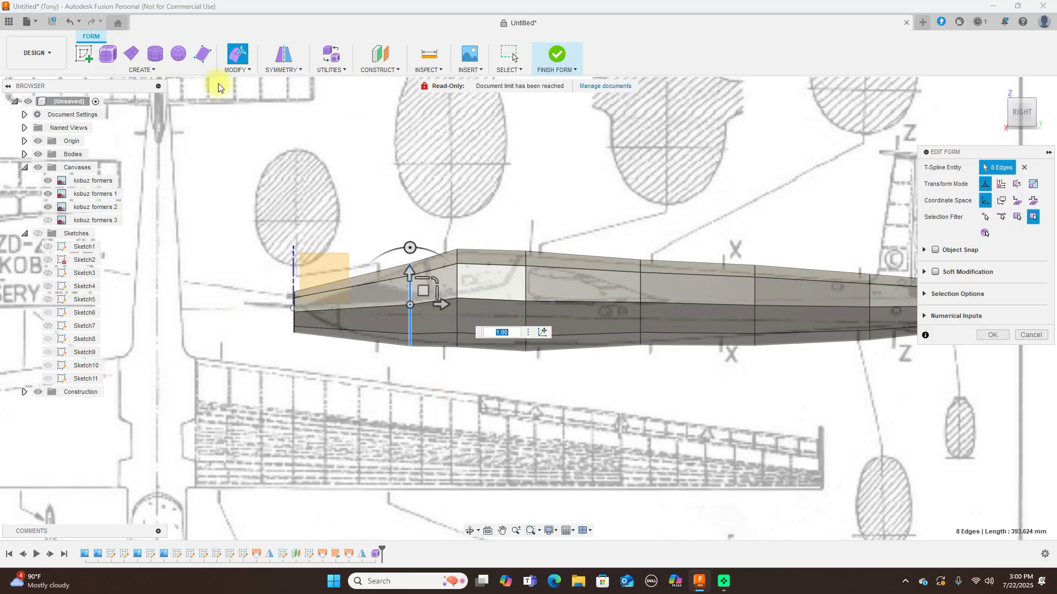
left_click(253, 71)
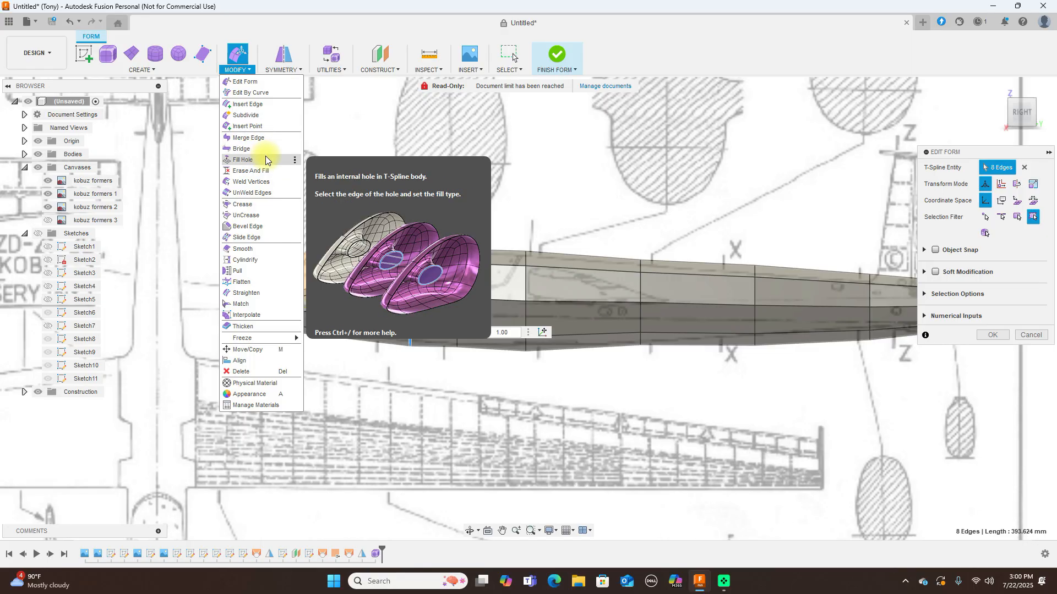
left_click(252, 104)
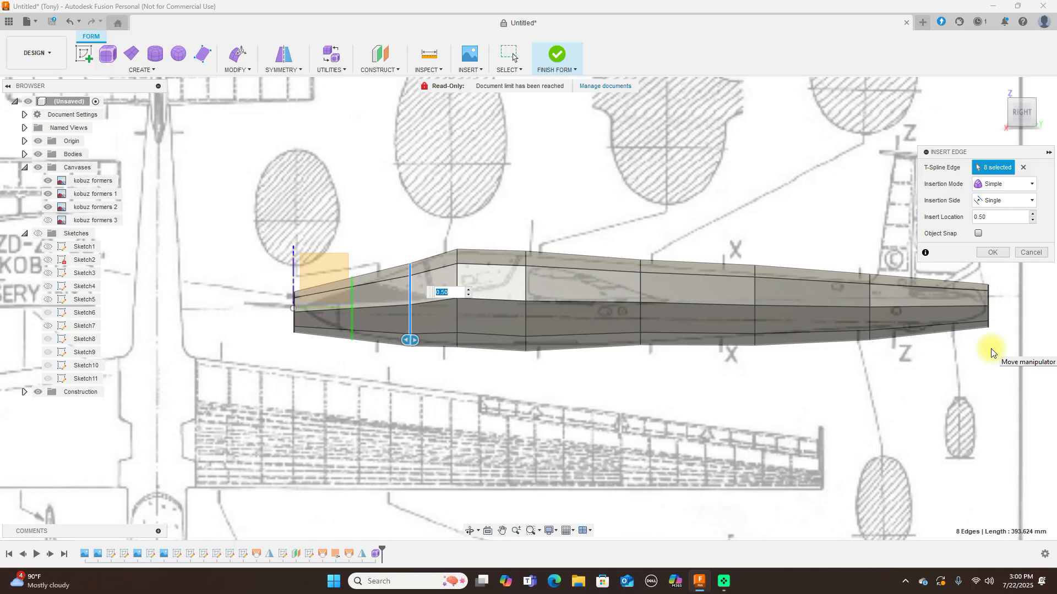
left_click(991, 252)
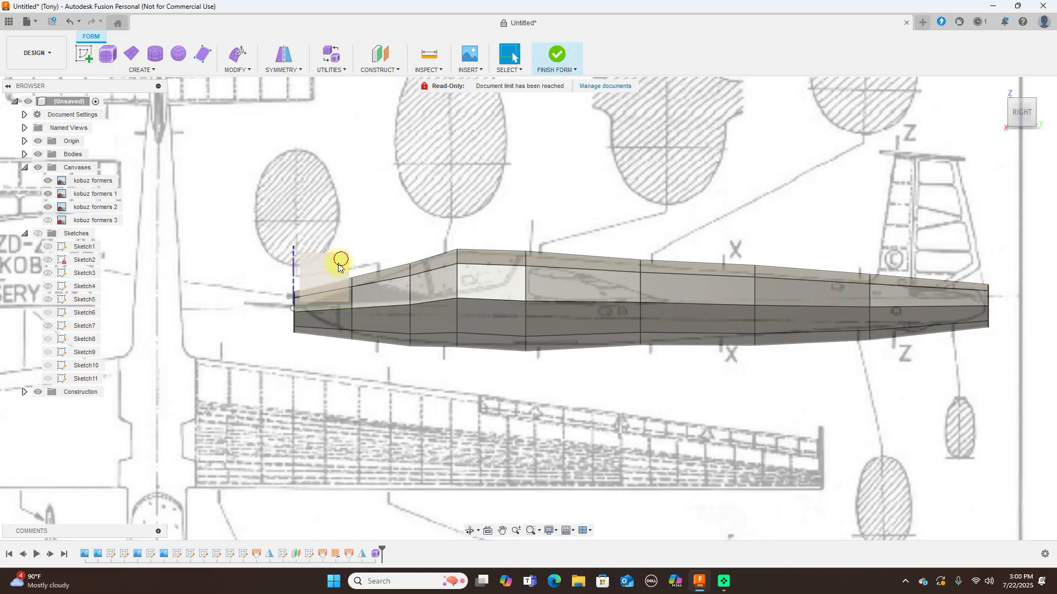
- Adjust the inserted ring to the nose outline with Edit Form and scale the foremost ring by about 0.605
double_click(352, 330)
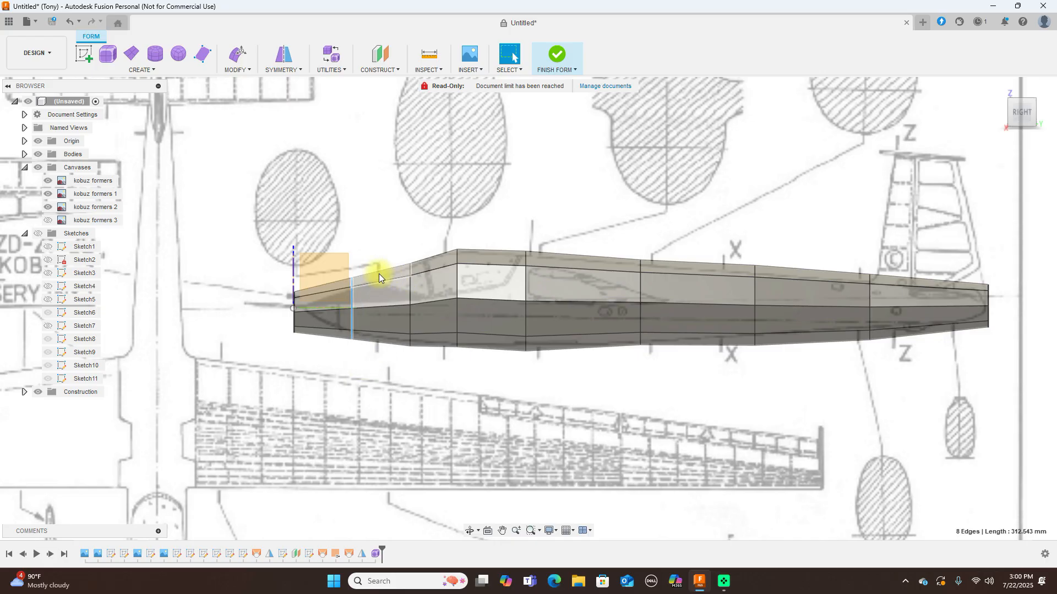
right_click(378, 276)
left_click(405, 204)
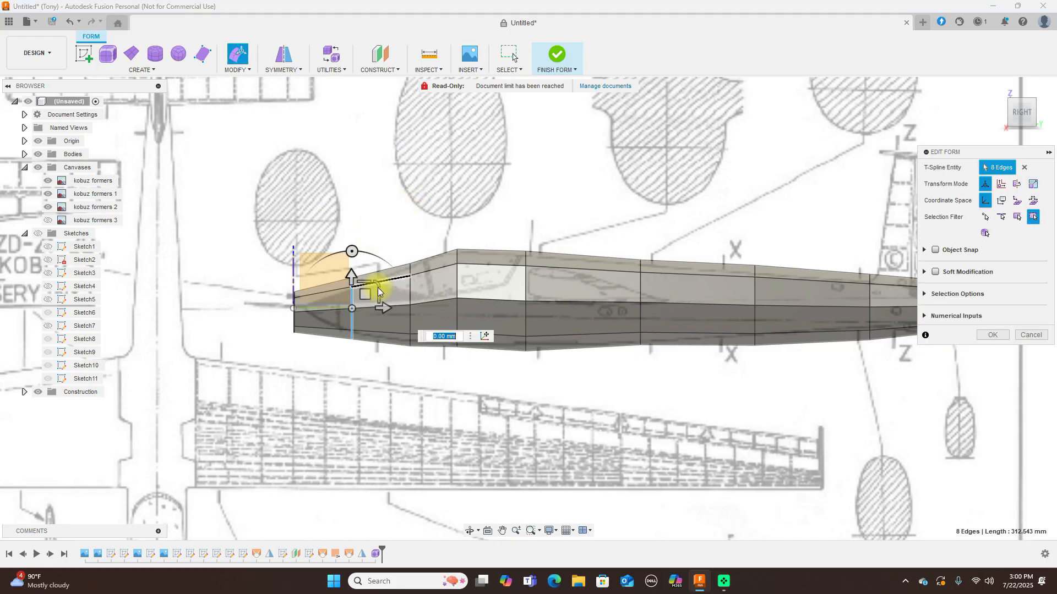
mouse_move(380, 283)
left_mouse_down()
mouse_move(278, 280)
mouse_move(302, 346)
left_mouse_up()
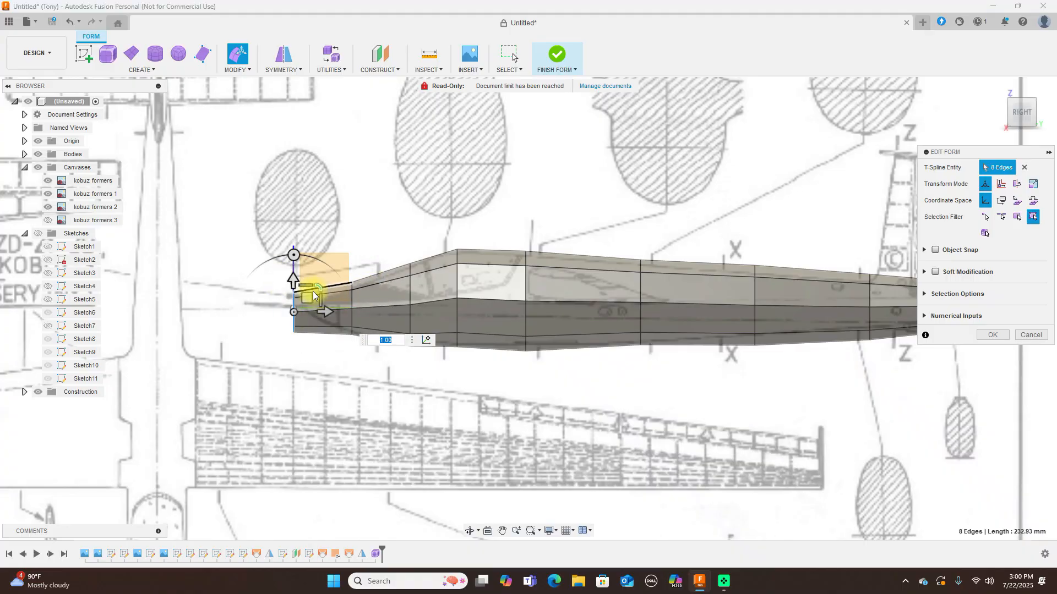
left_click_drag(319, 287, 308, 295)
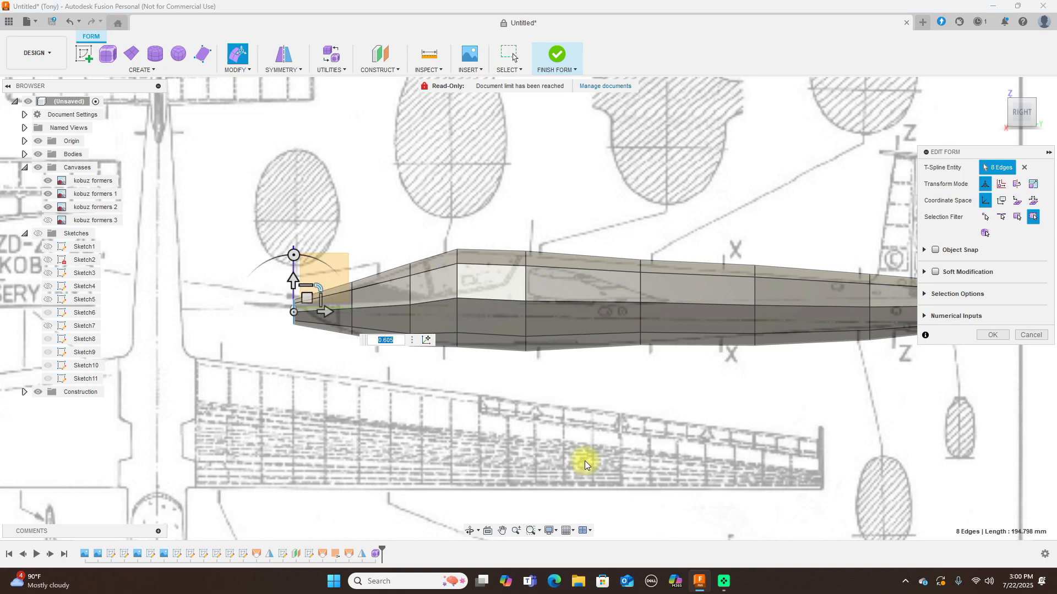
- Scale the edge ring behind the canopy to the side-view outline and the ring near section X by about 0.96
scroll(567, 395, "down", 2)
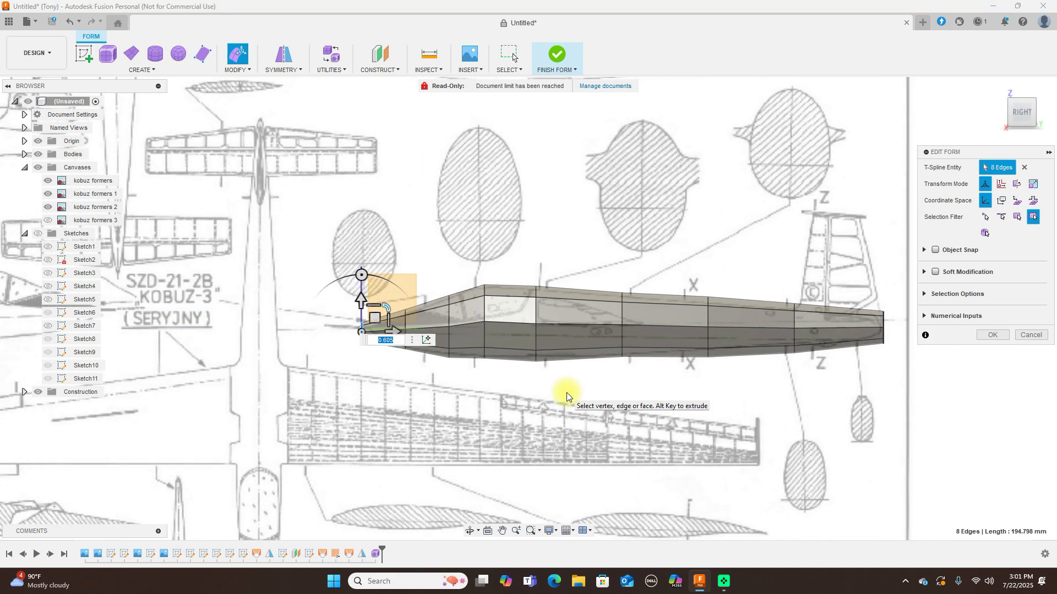
scroll(567, 395, "up", 2)
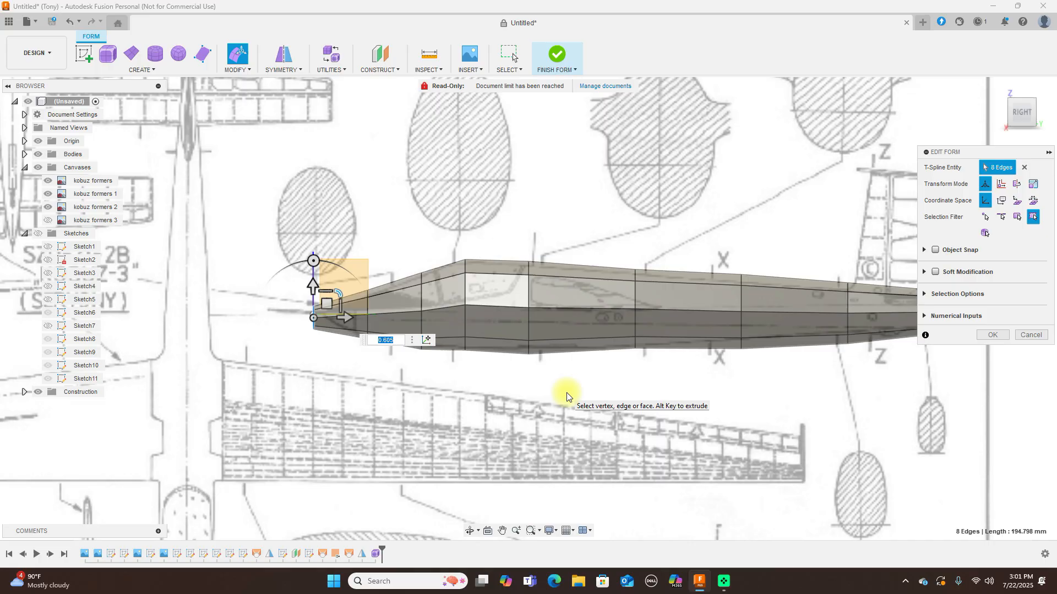
scroll(848, 457, "down", 2)
middle_click_drag(771, 452, 717, 436)
scroll(498, 447, "up", 2)
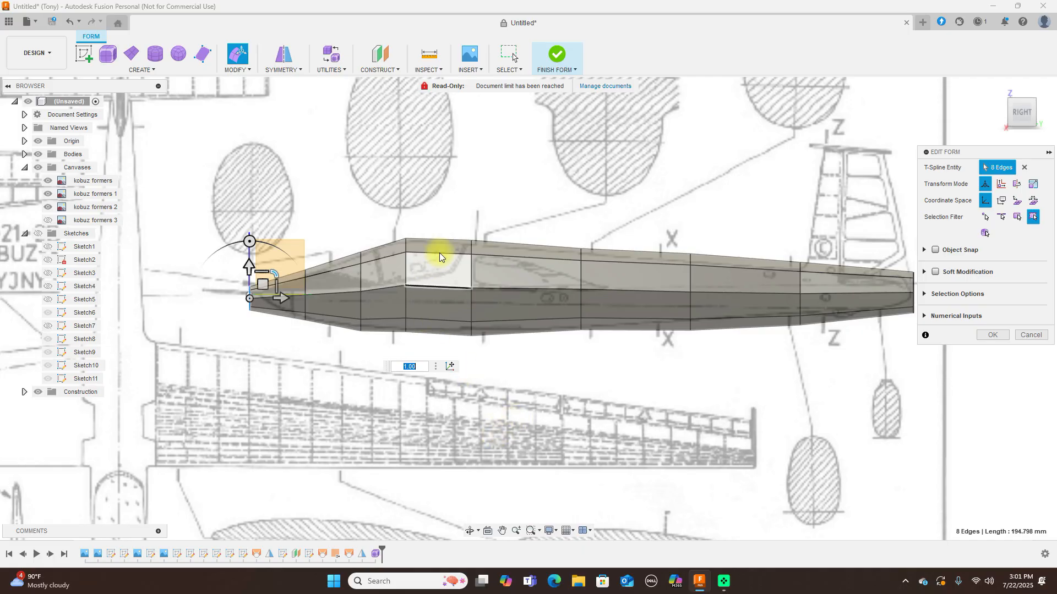
left_click(458, 212)
left_click_drag(458, 211, 496, 367)
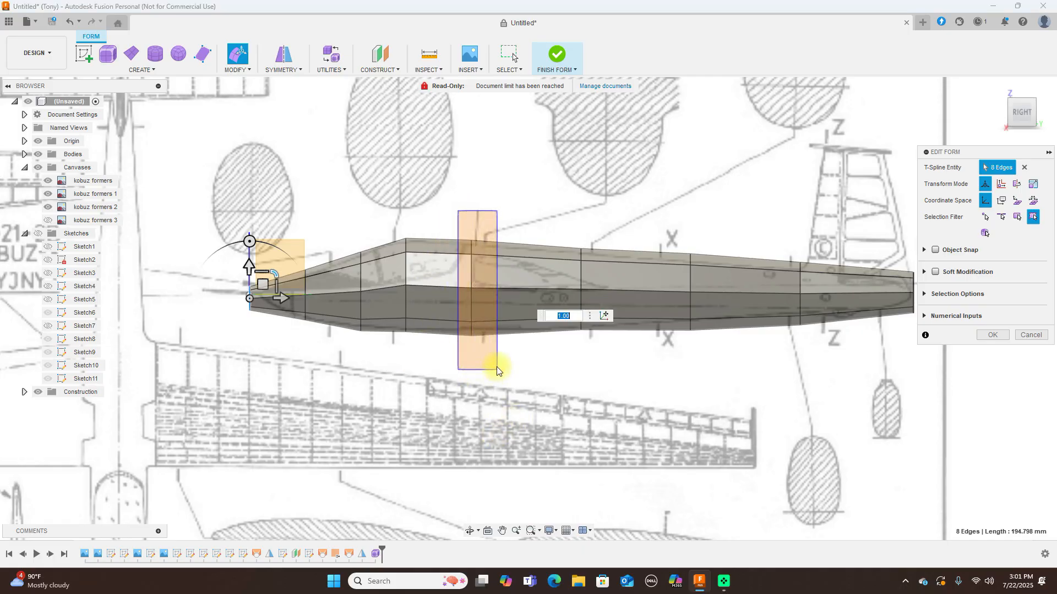
left_click_drag(501, 271, 499, 262)
left_click_drag(675, 236, 726, 375)
left_click_drag(712, 271, 710, 282)
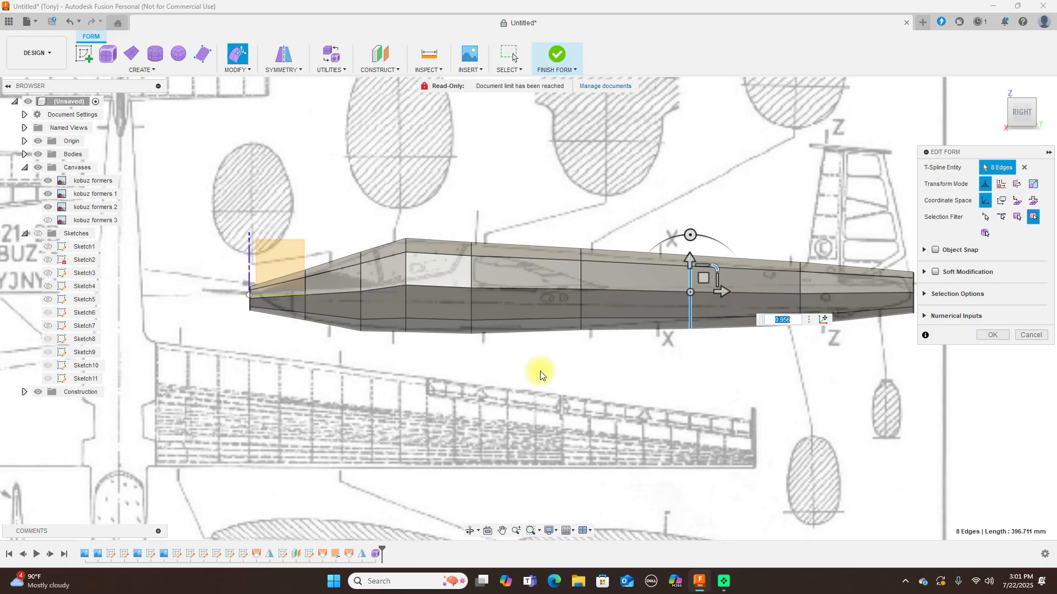
scroll(567, 374, "down", 2)
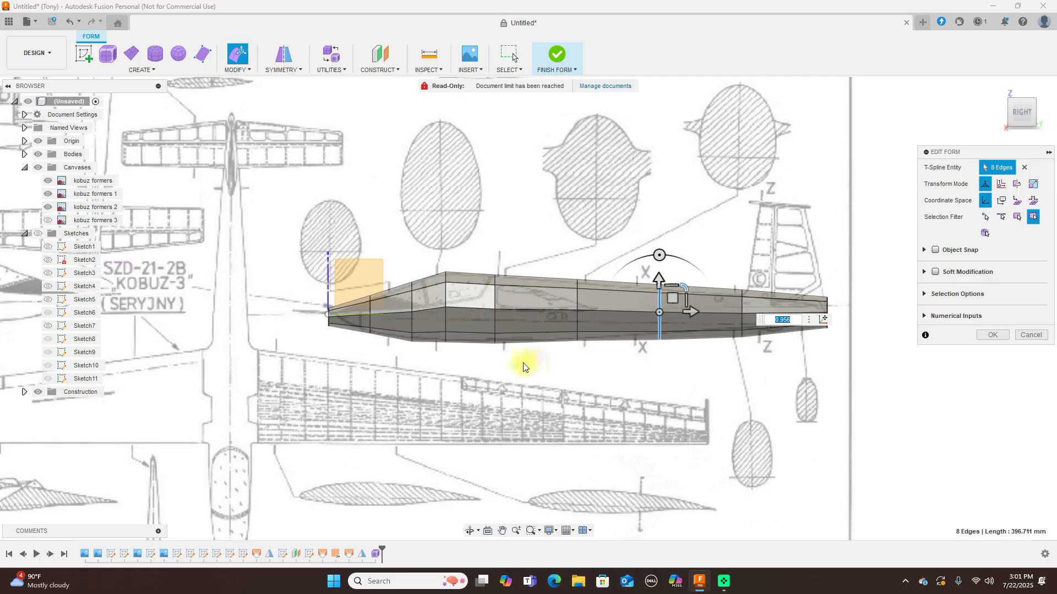
scroll(374, 352, "up", 2)
left_click(392, 372)
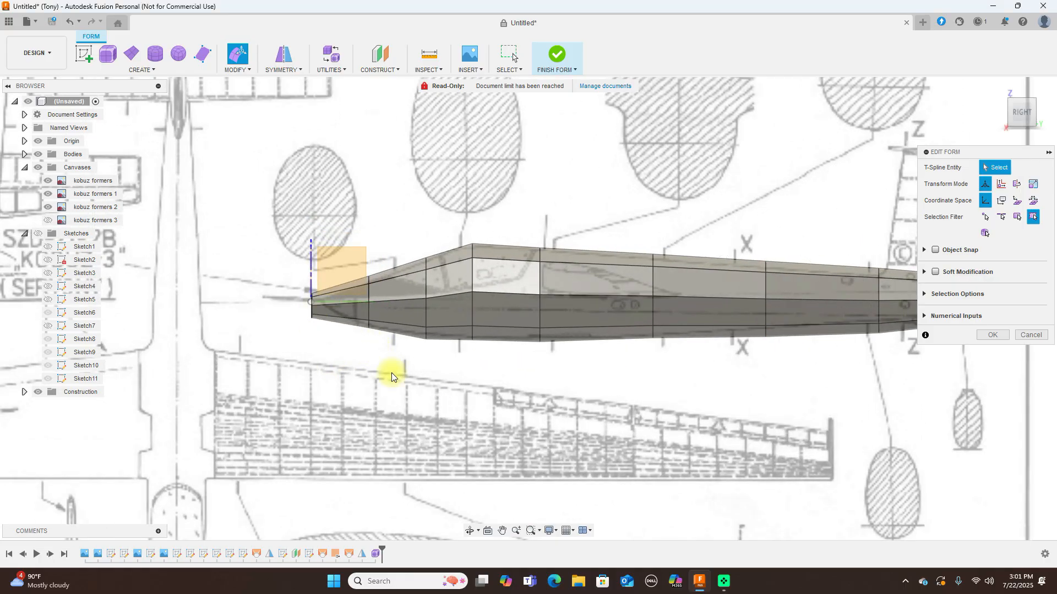
- Narrow the three foremost edge rings to the top-view outline, the second by about 0.77 and the third by about 0.904
scroll(352, 358, "up", 2)
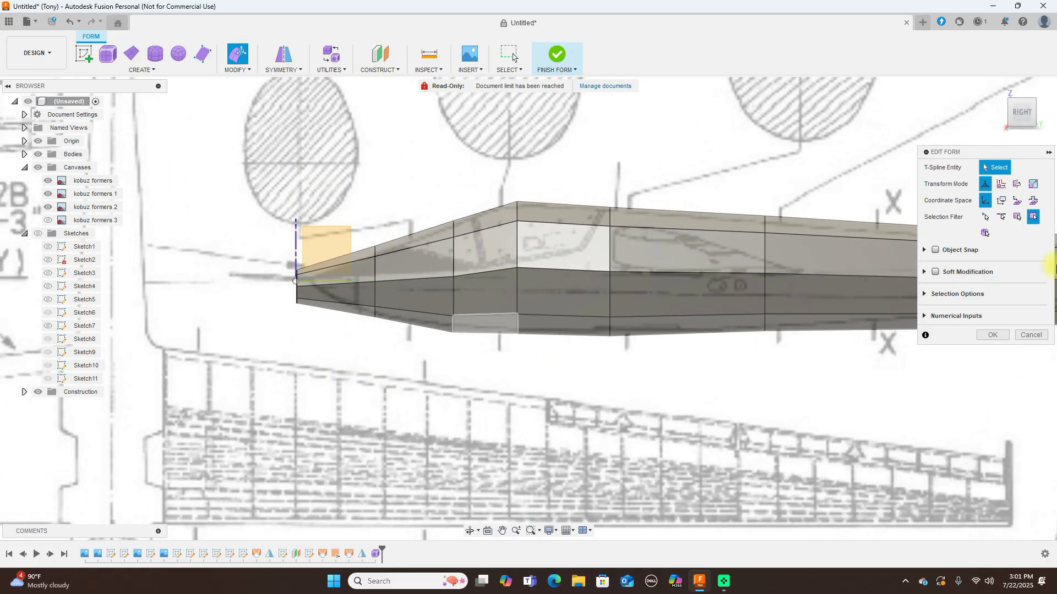
left_click(1020, 89)
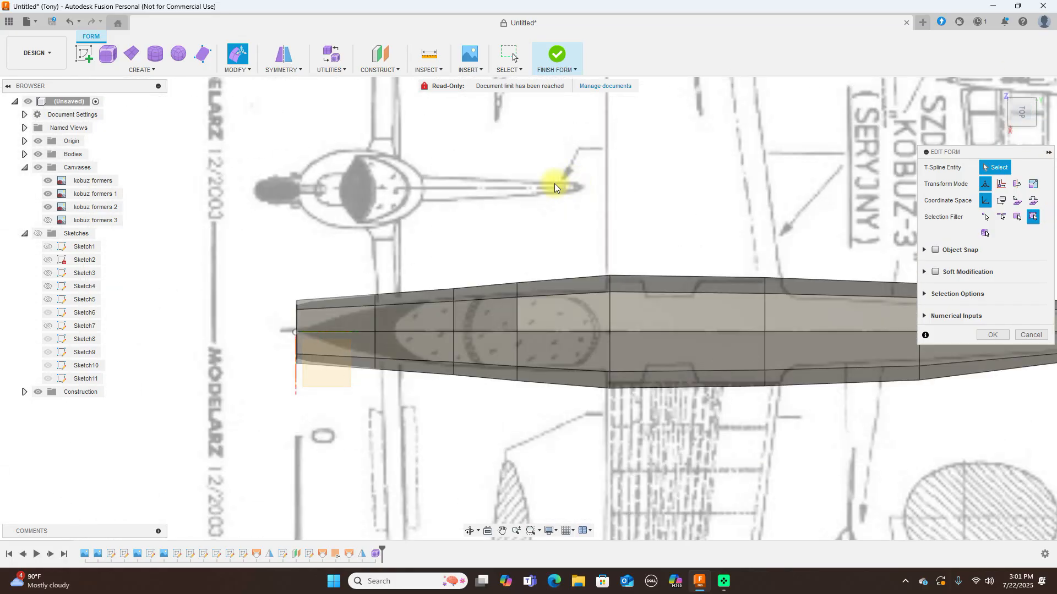
left_click_drag(271, 259, 340, 422)
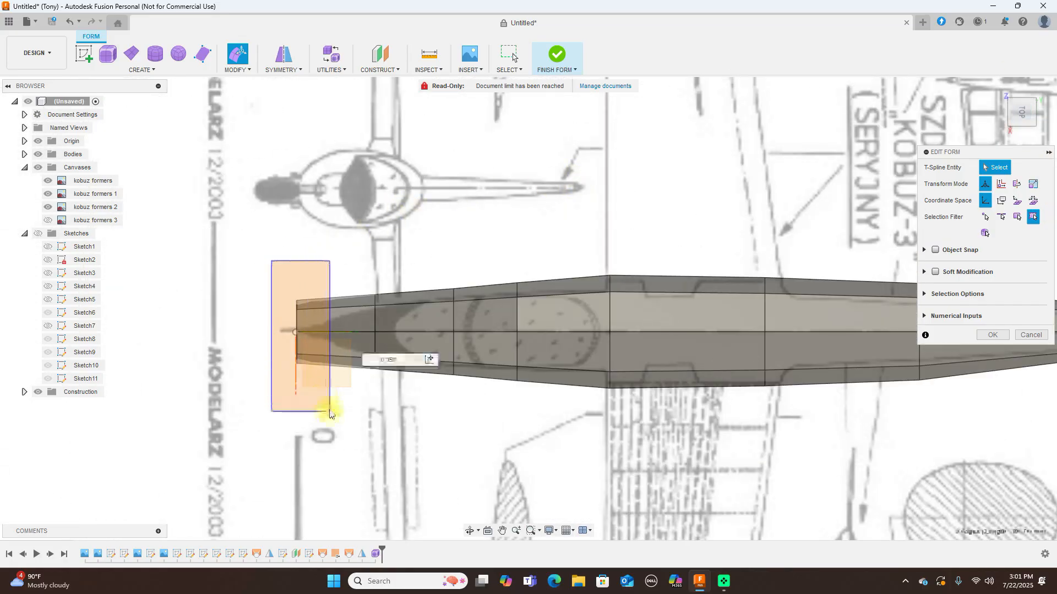
left_click_drag(323, 357, 315, 342)
left_click_drag(359, 264, 385, 392)
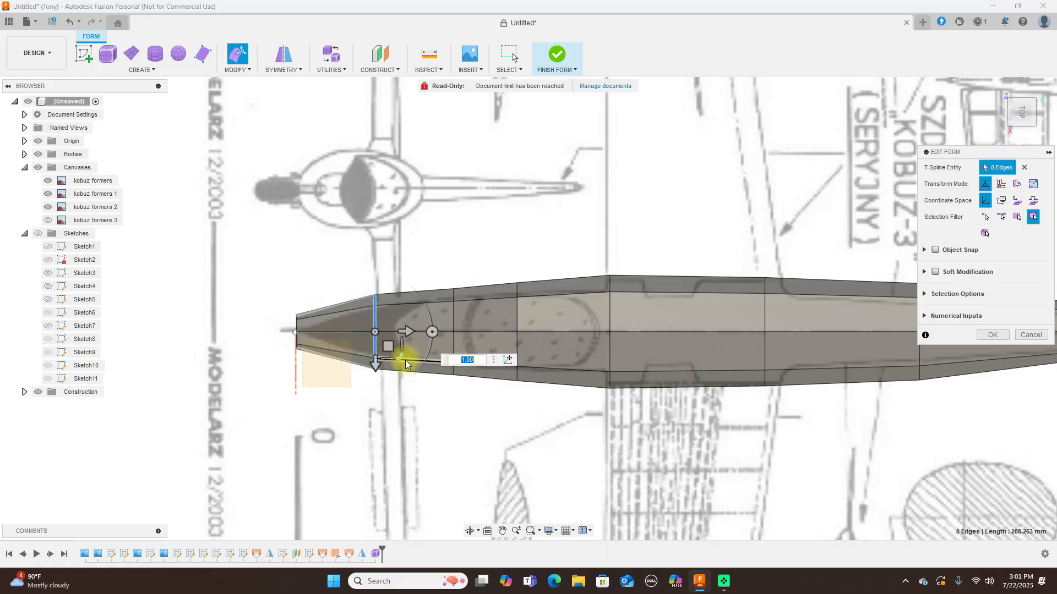
left_click_drag(398, 352, 397, 351)
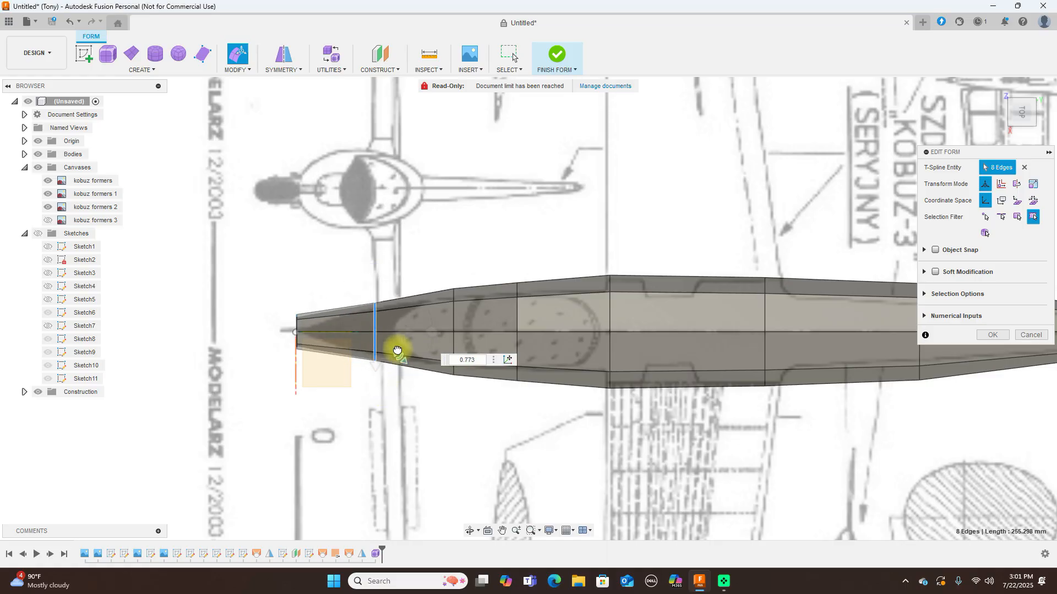
left_click_drag(433, 269, 471, 402)
left_click_drag(479, 356, 478, 355)
- Narrow the edge ring near section X, midway along the tail boom, to the fuselage outline in the top view
scroll(694, 408, "down", 5)
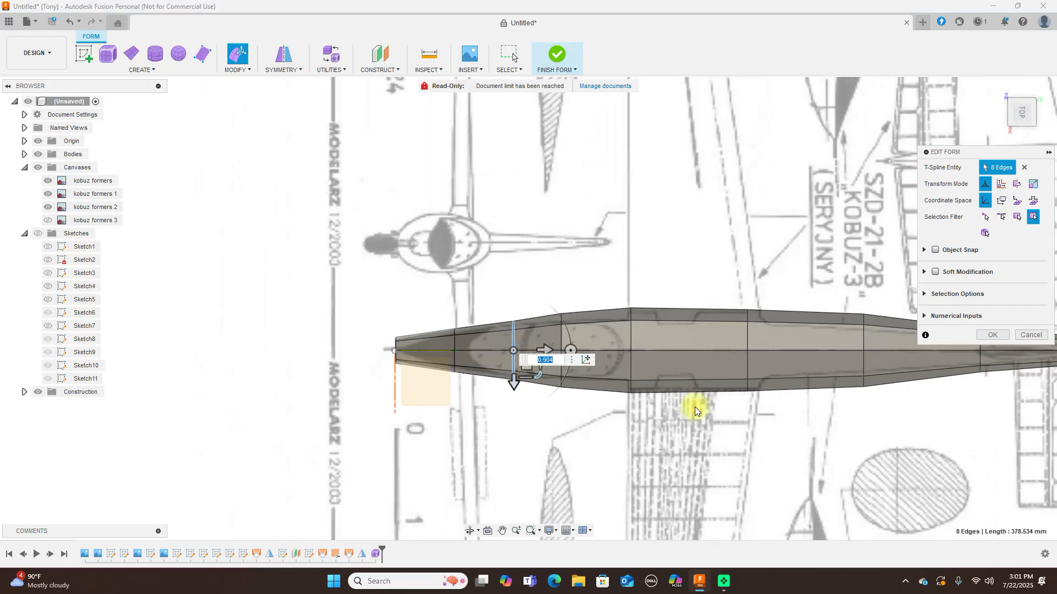
scroll(755, 197, "down", 3)
middle_click_drag(757, 198, 593, 202)
scroll(626, 214, "up", 3)
left_click_drag(588, 296, 639, 447)
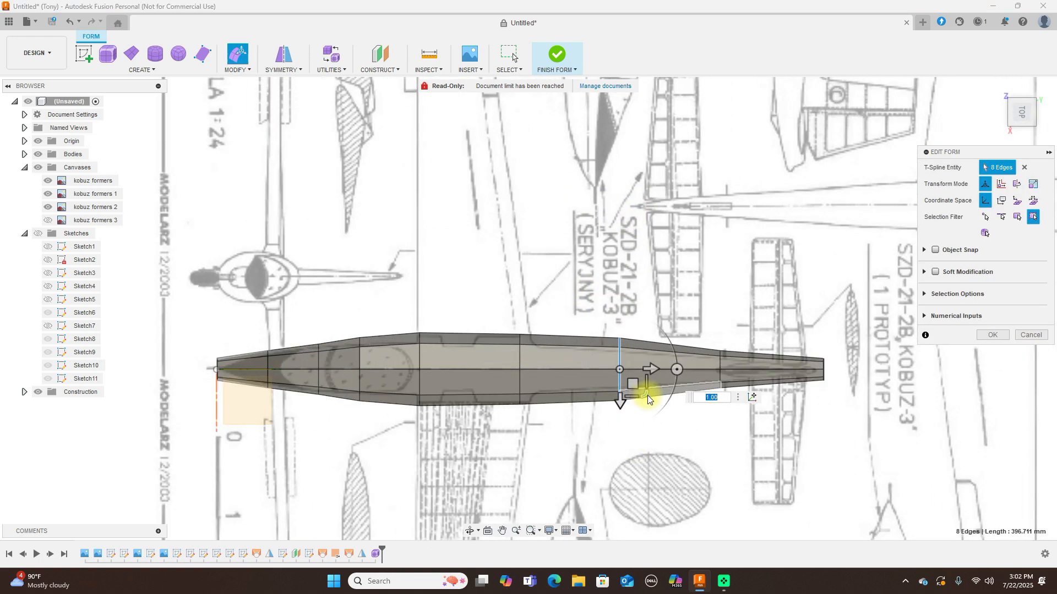
mouse_move(644, 398)
left_mouse_down()
mouse_move(637, 374)
mouse_move(643, 386)
left_mouse_up()
- Narrow the ring behind the wing root, the wing-front ring by about 0.892 and the canopy ring by about 0.878 in the top view
left_click_drag(493, 303, 544, 392)
left_click_drag(394, 311, 441, 392)
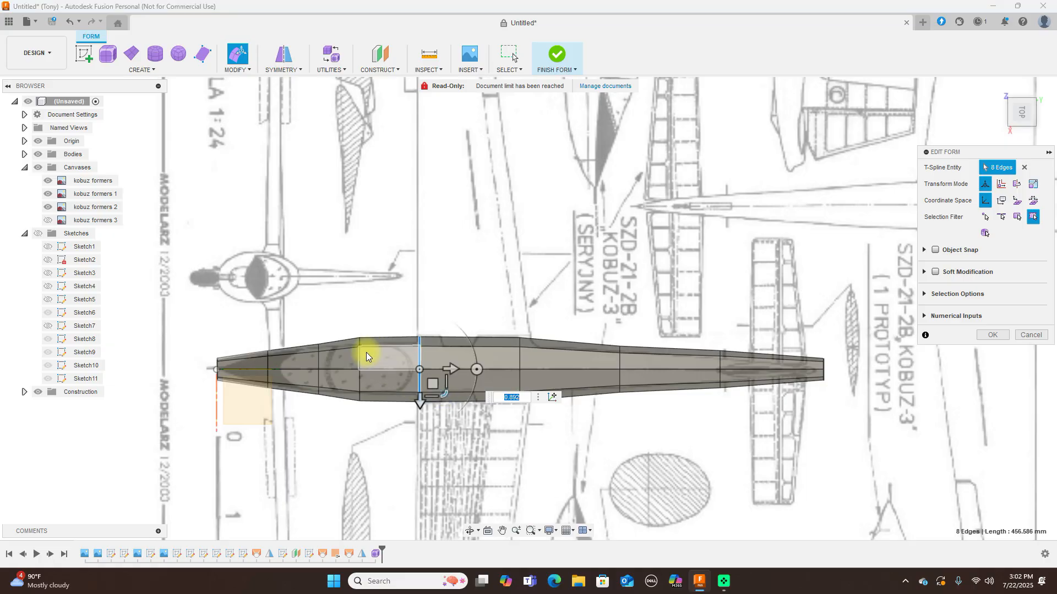
left_click_drag(338, 310, 382, 391)
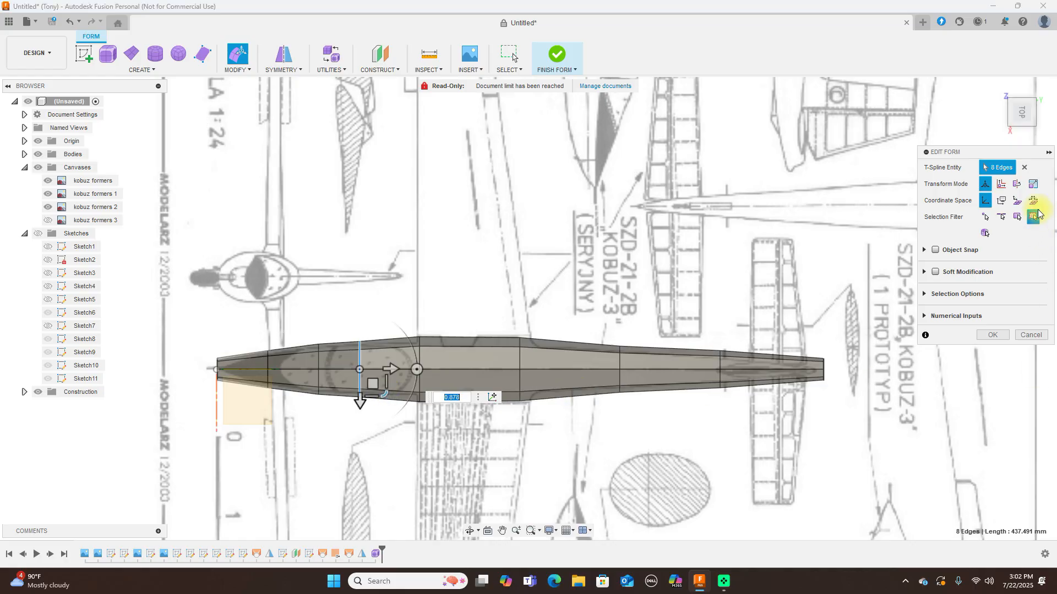
- Return to the side view, switch the form to smooth display and accept the Edit Form changes
left_click(1018, 134)
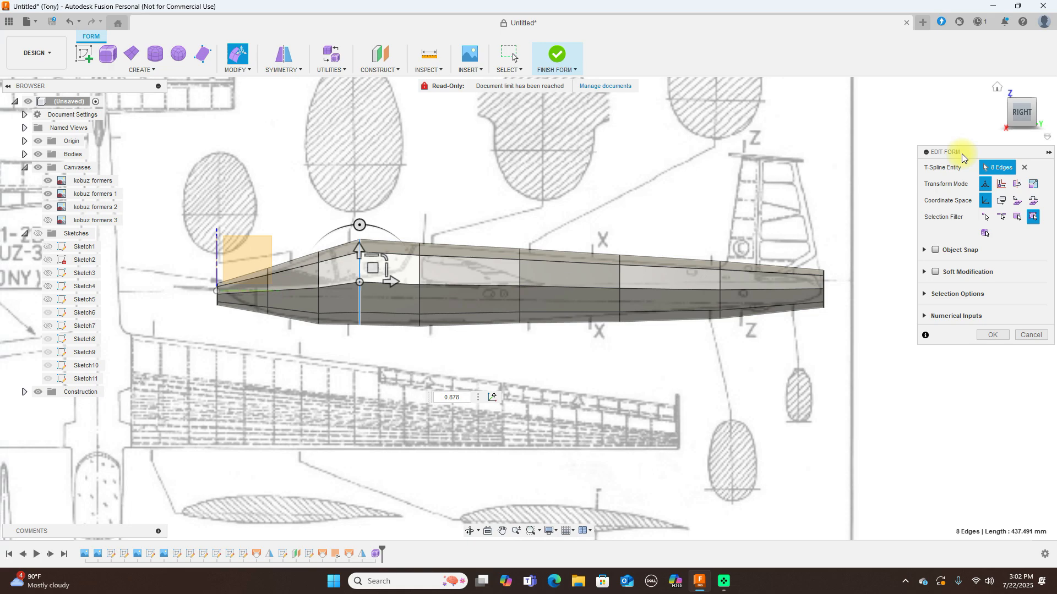
key("alt+3")
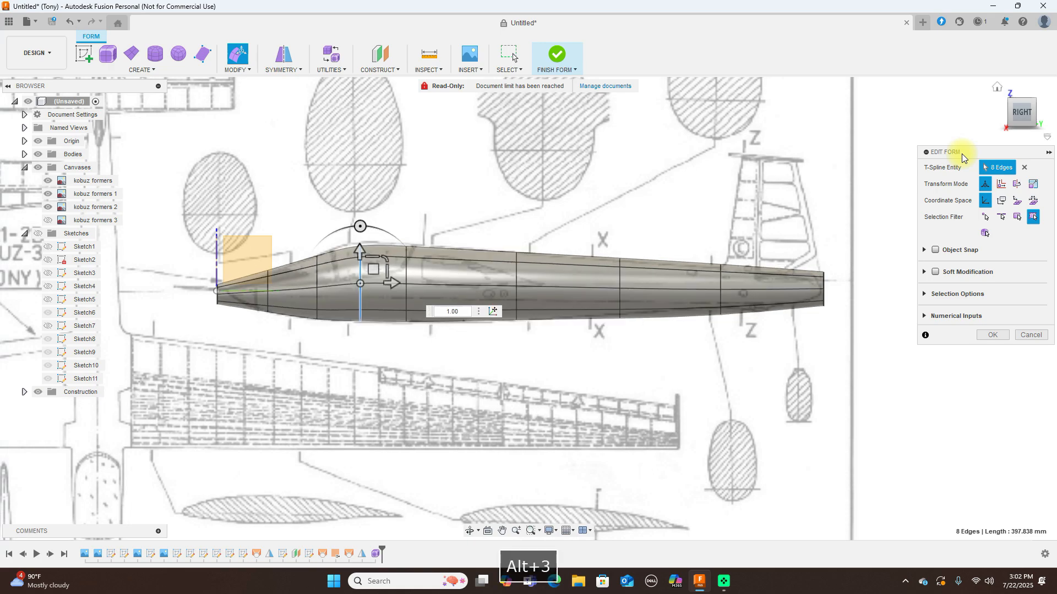
left_click(995, 335)
- Reopen Edit Form, scale the canopy-peak edge ring to the side-view outline and raise it about 3.6 mm
scroll(418, 349, "up", 3)
middle_click_drag(405, 349, 652, 345)
left_click_drag(506, 247, 537, 344)
right_click(618, 164)
left_click(656, 149)
left_click(541, 221)
left_click_drag(540, 222, 541, 224)
left_click_drag(543, 223, 523, 230)
- Shrink the foremost edge ring slightly and move it about 17.7 mm back and 5 mm up onto the side-view nose outline
scroll(286, 229, "up", 2)
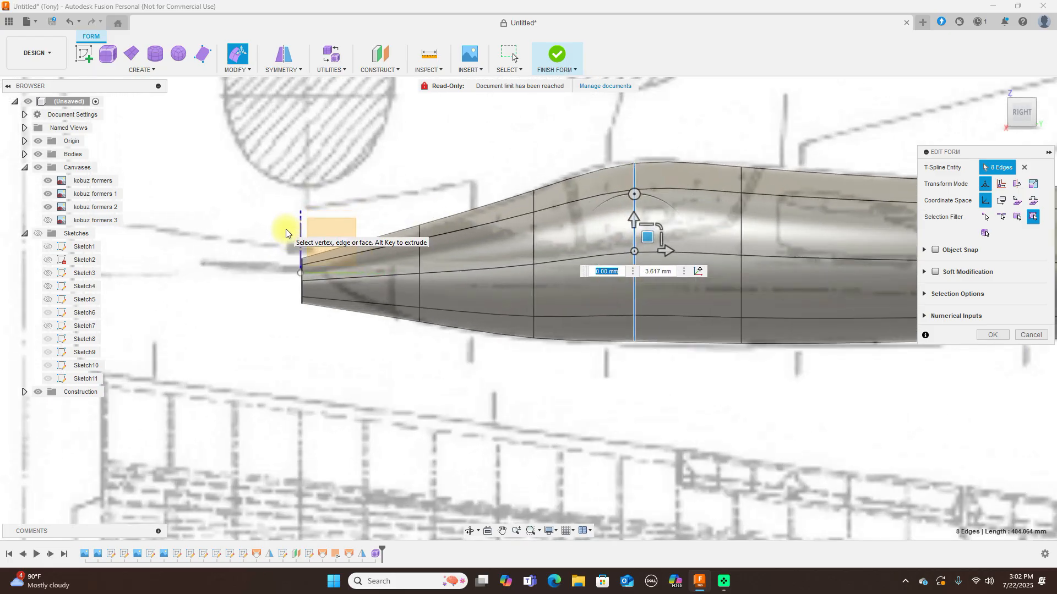
double_click(302, 278)
scroll(327, 273, "up", 2)
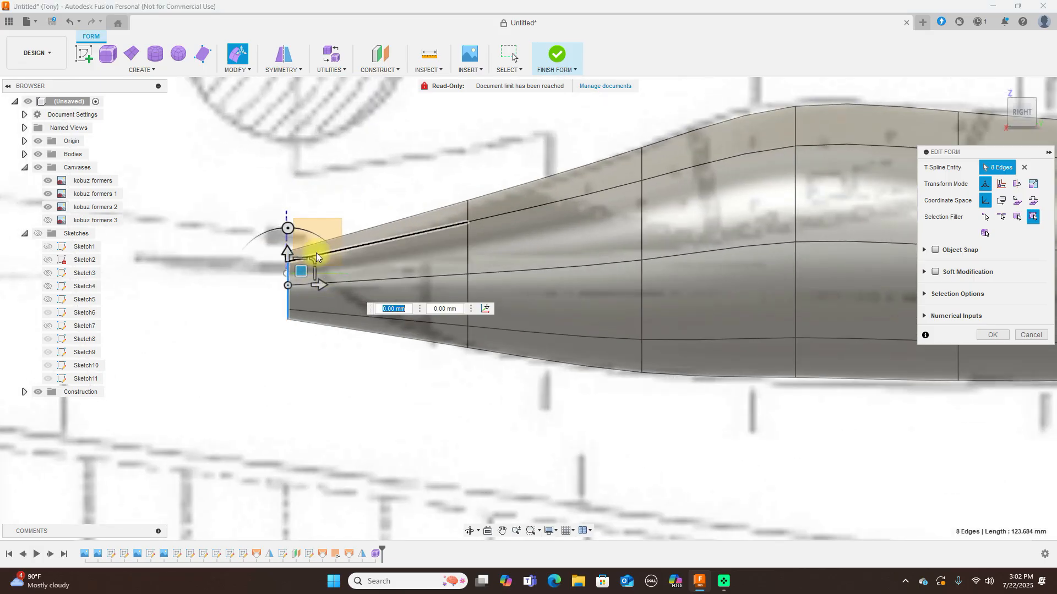
mouse_move(315, 262)
left_mouse_down()
mouse_move(302, 269)
mouse_move(350, 266)
mouse_move(333, 262)
left_mouse_up()
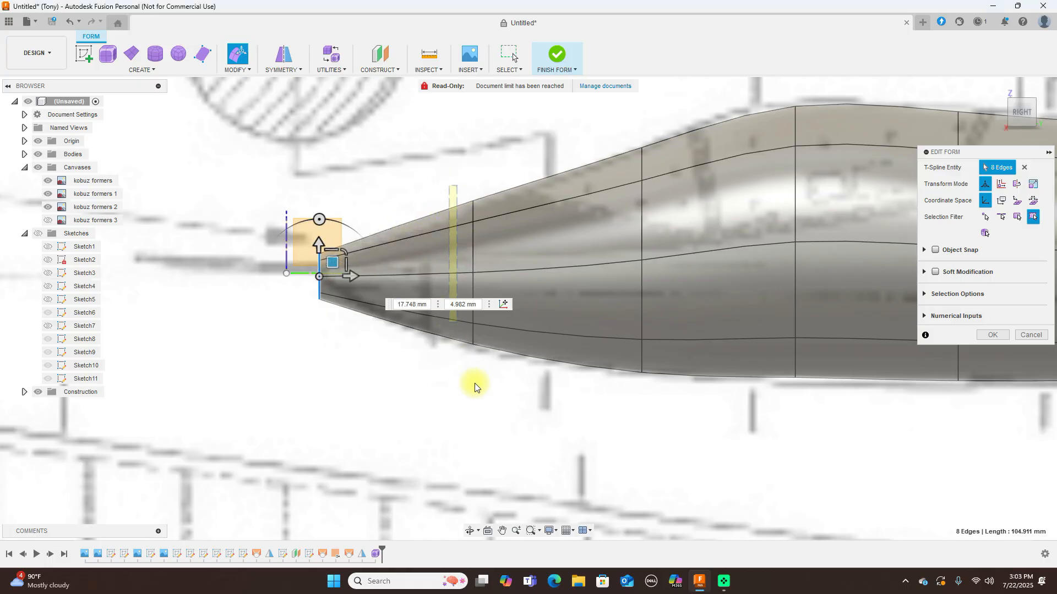
- Scale the second edge ring by about 0.892 and the canopy-peak ring by about 1.054 to match the side-view outline
double_click(491, 395)
left_click_drag(481, 264, 495, 257)
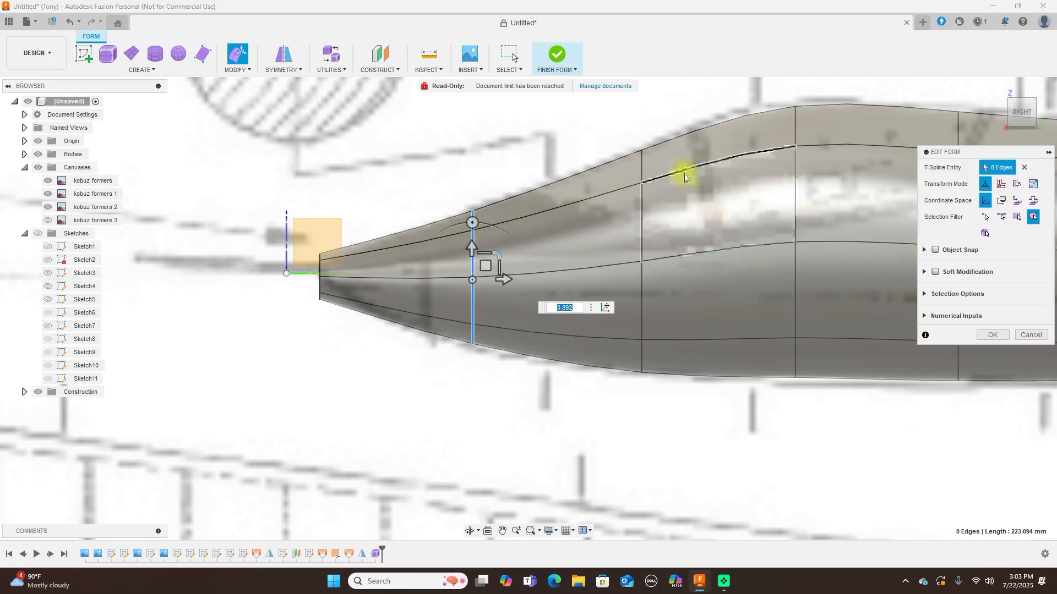
scroll(708, 192, "down", 1)
middle_click_drag(691, 81, 542, 111)
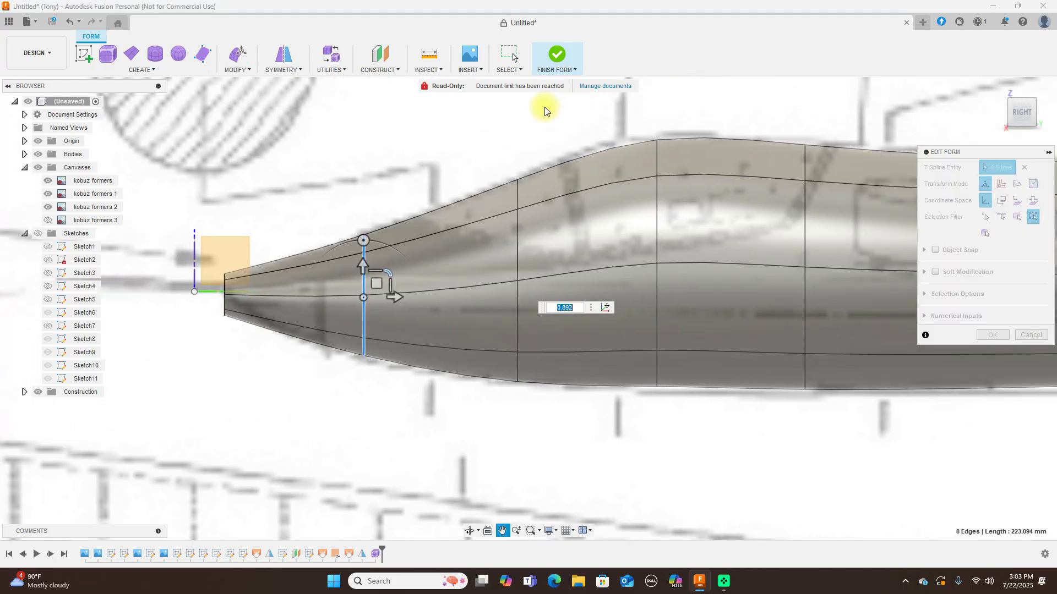
scroll(578, 165, "down", 1)
left_click_drag(629, 115, 697, 380)
left_click(698, 173)
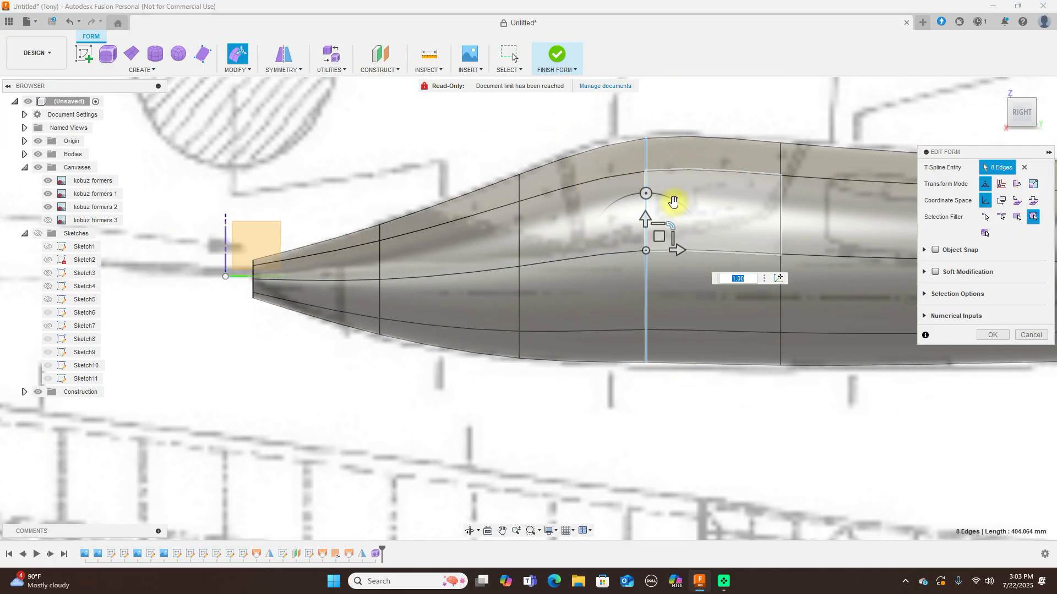
left_click_drag(669, 223, 670, 224)
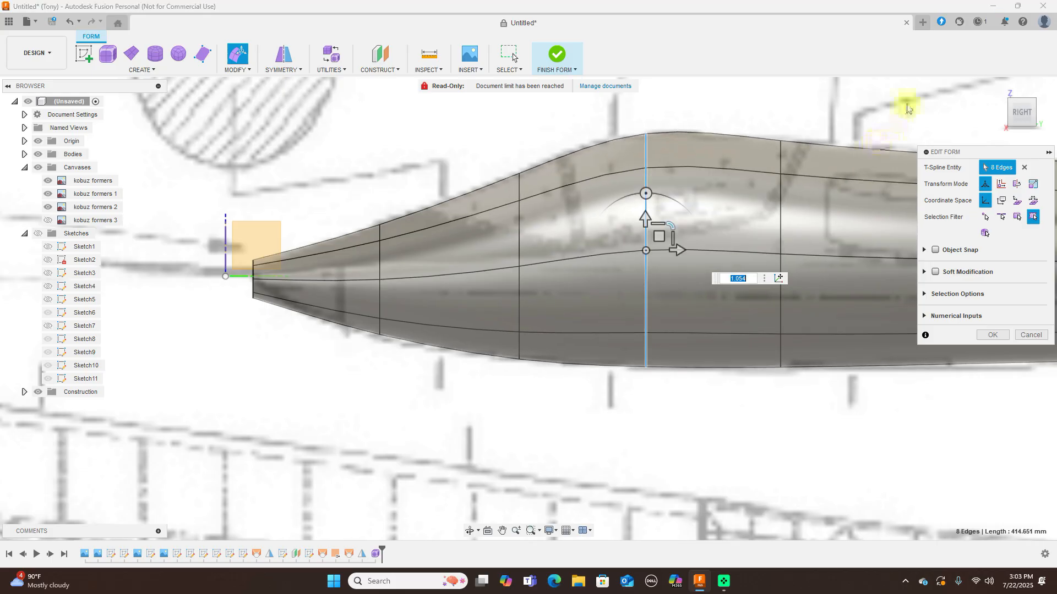
- Narrow the foremost edge ring in the top view by a factor of about 0.346 to follow the pointed nose
left_click(1024, 98)
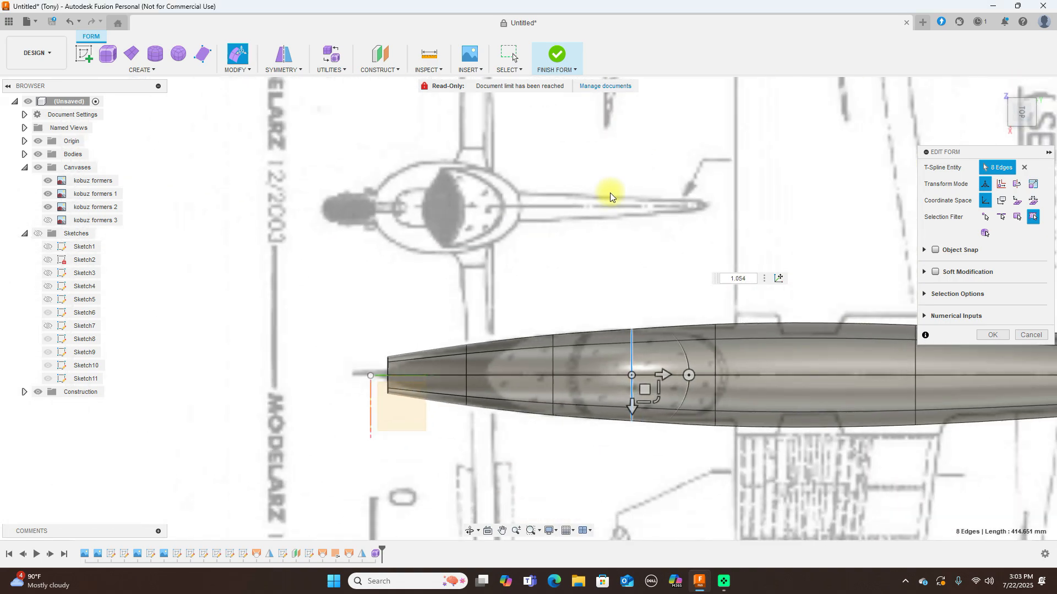
scroll(609, 193, "down", 1)
middle_click_drag(665, 196, 582, 120)
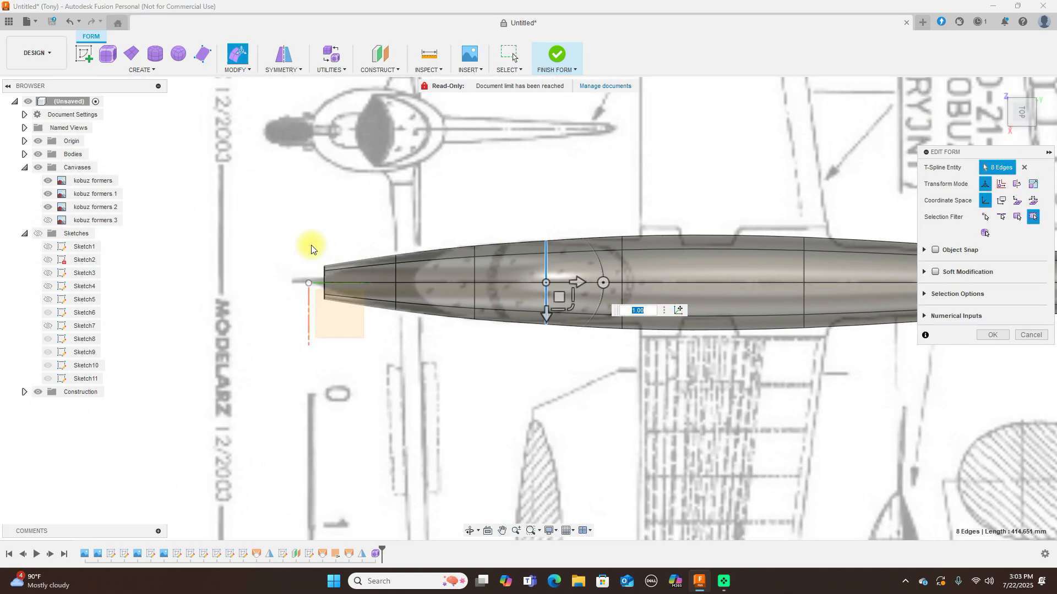
scroll(312, 261, "up", 1)
left_click_drag(314, 251, 356, 365)
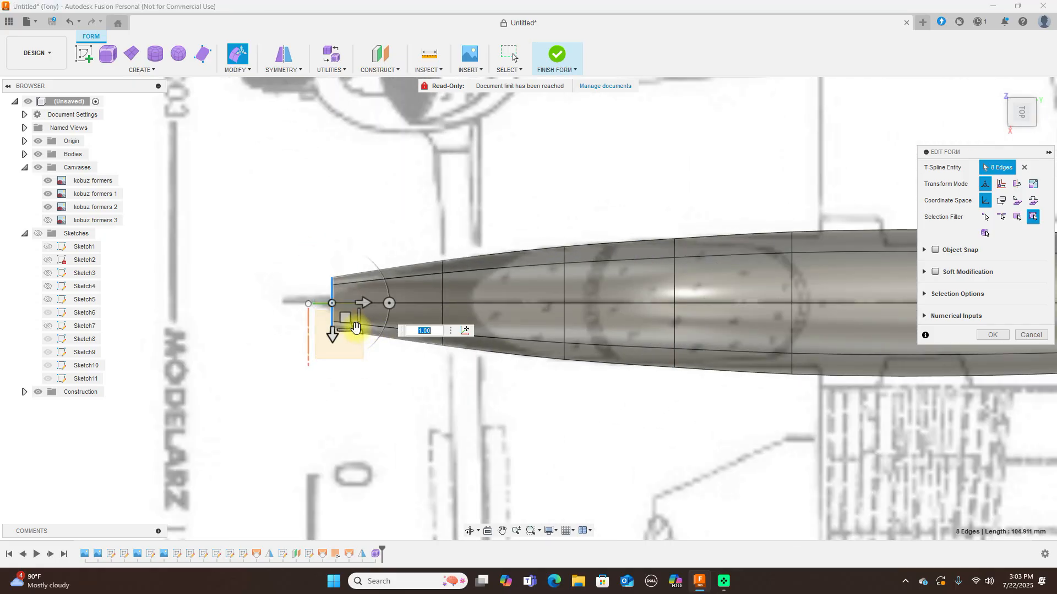
left_click_drag(360, 332, 343, 302)
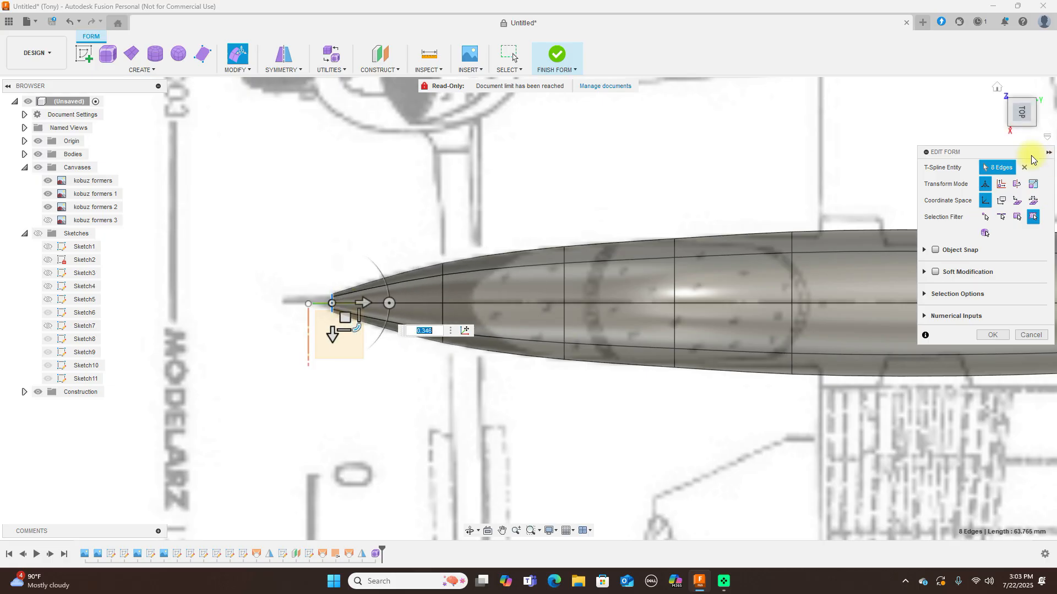
- Shrink the foremost edge ring in the side view and raise it slightly to fit the nose tip
left_click(1019, 132)
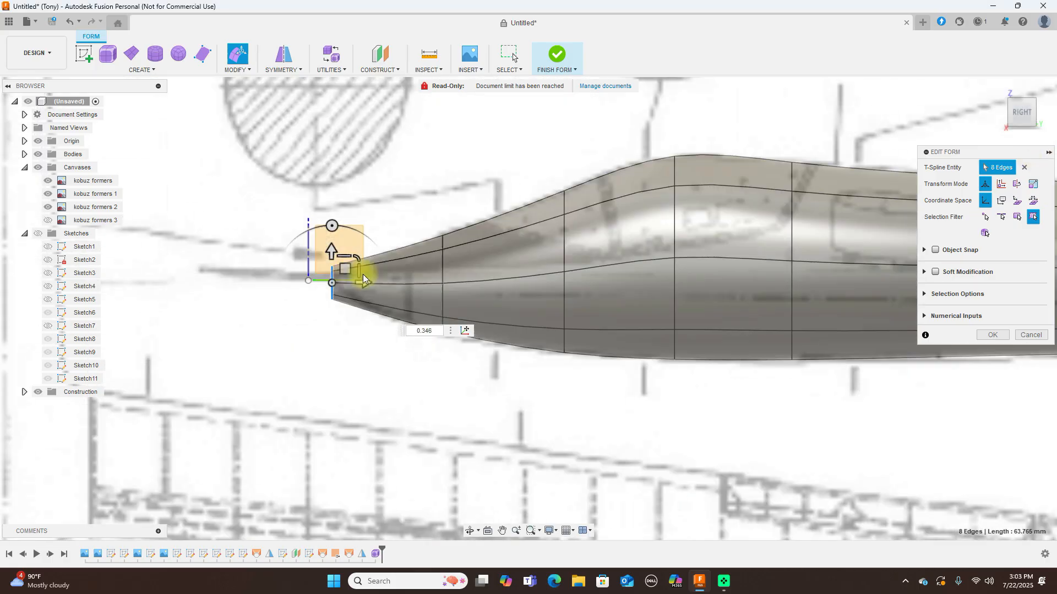
scroll(344, 269, "up", 3)
mouse_move(352, 263)
left_mouse_down()
mouse_move(339, 267)
mouse_move(346, 280)
mouse_move(341, 271)
left_mouse_up()
- Shift the second edge ring about 0.5 mm back and 0.5 mm down to follow the side-view nose outline
left_click_drag(503, 171, 538, 411)
left_click_drag(540, 266, 533, 276)
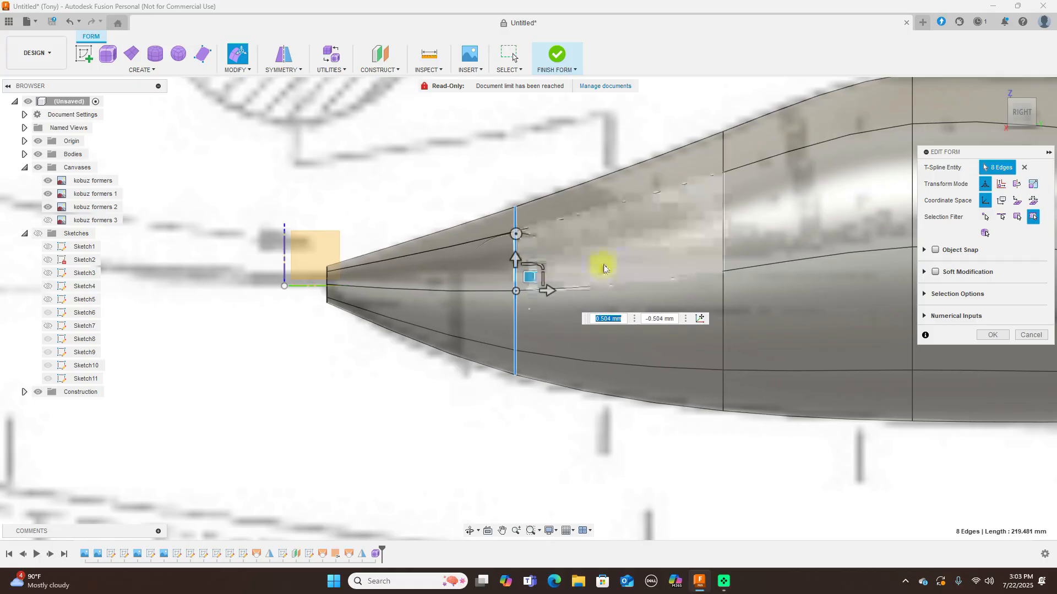
scroll(604, 267, "down", 3)
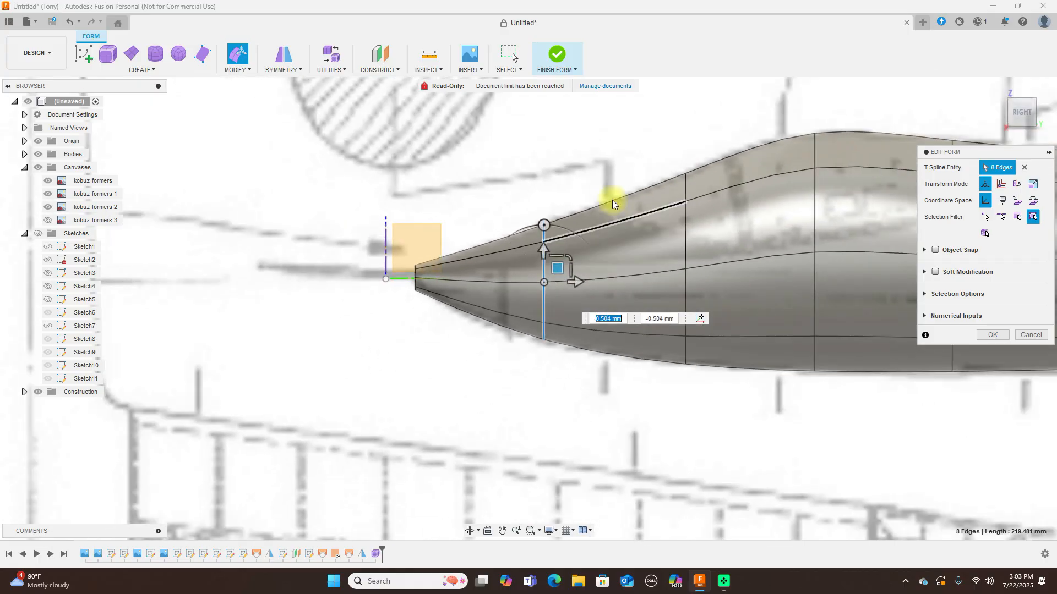
- Shift the foremost edge ring about 5.652 mm back and 0.53 mm down to fit the side-view nose outline
left_click(411, 258)
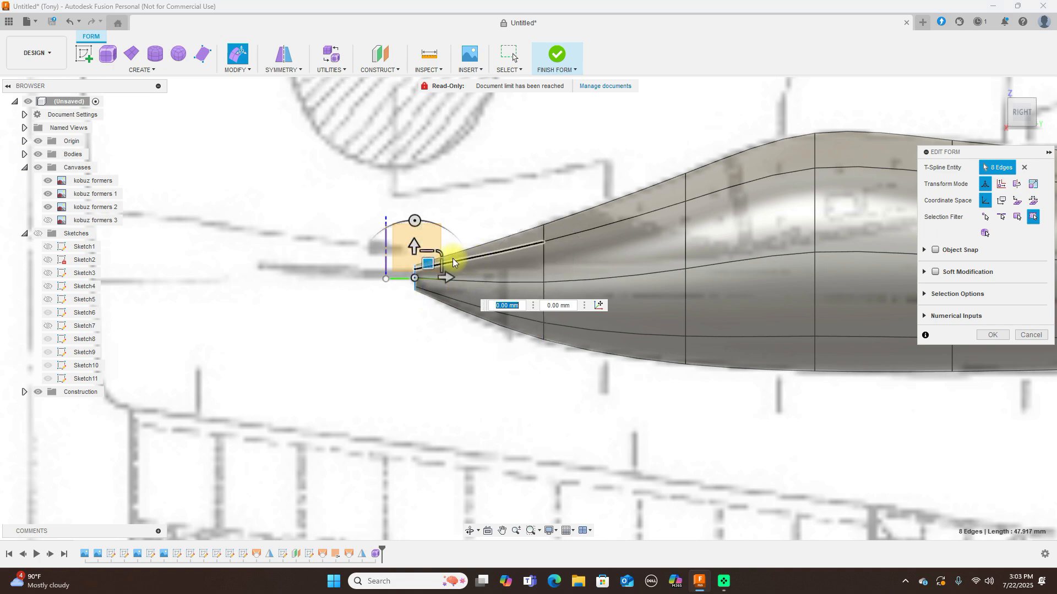
scroll(453, 259, "up", 2)
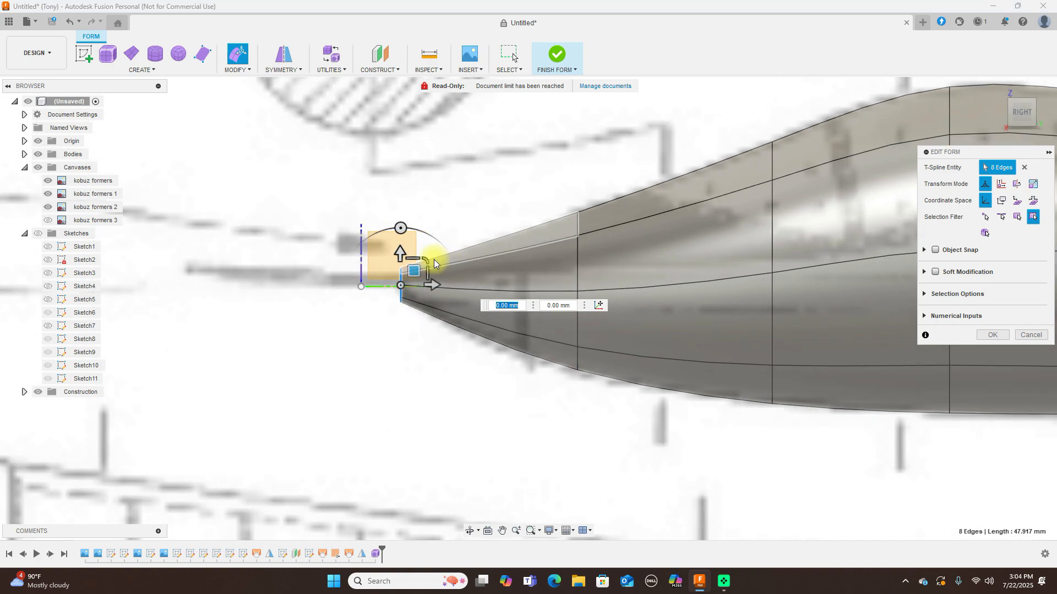
scroll(434, 259, "up", 2)
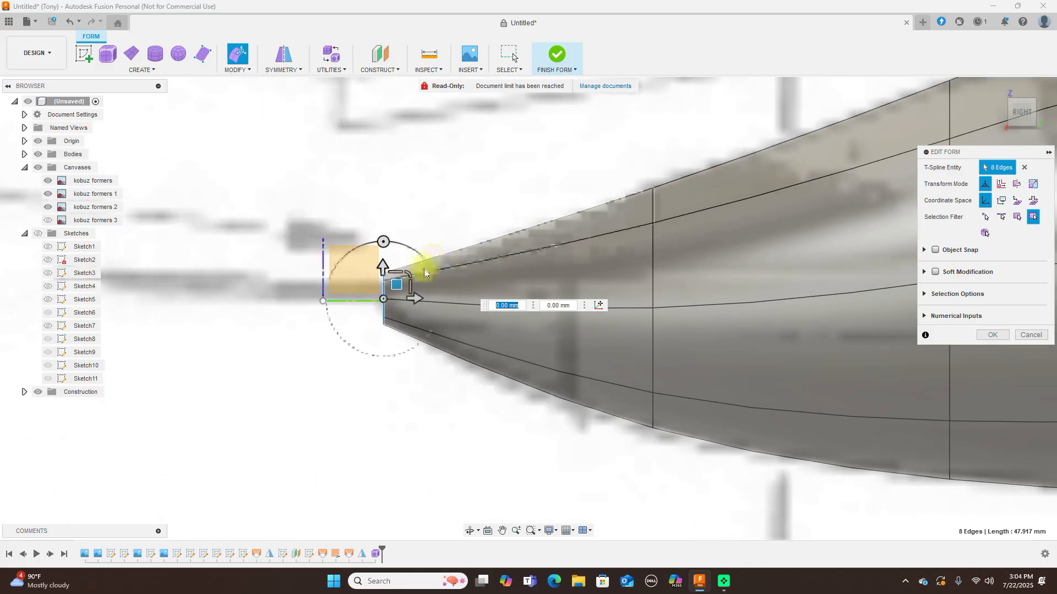
left_click_drag(402, 284, 414, 286)
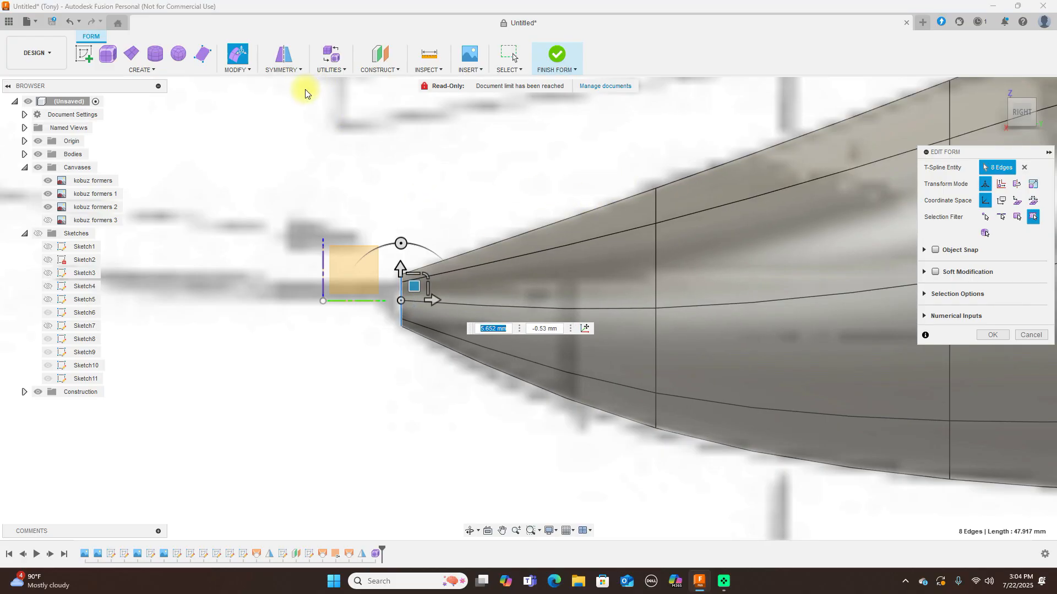
- Close the open nose end from the foremost edge ring using Fill Hole in Collapse mode
left_click(253, 71)
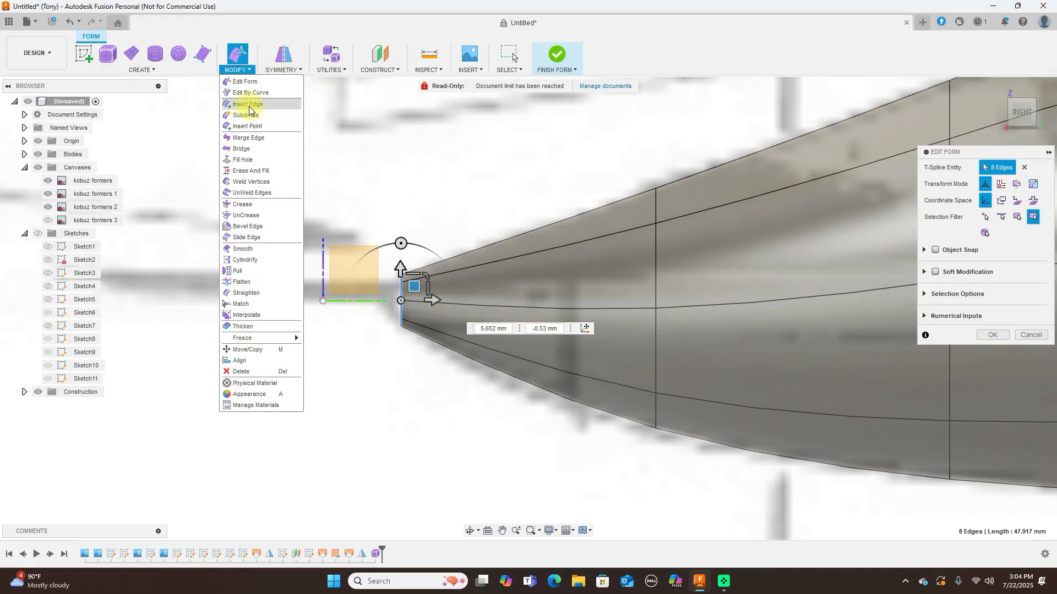
left_click(249, 160)
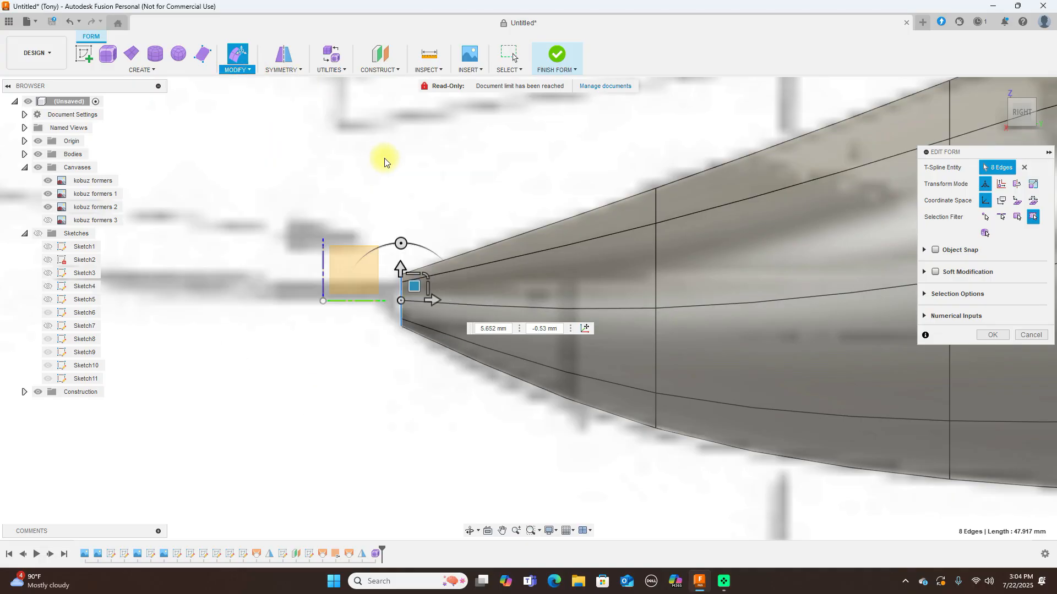
scroll(528, 197, "down", 2)
scroll(528, 196, "down", 1)
middle_click_drag(534, 174, 477, 175)
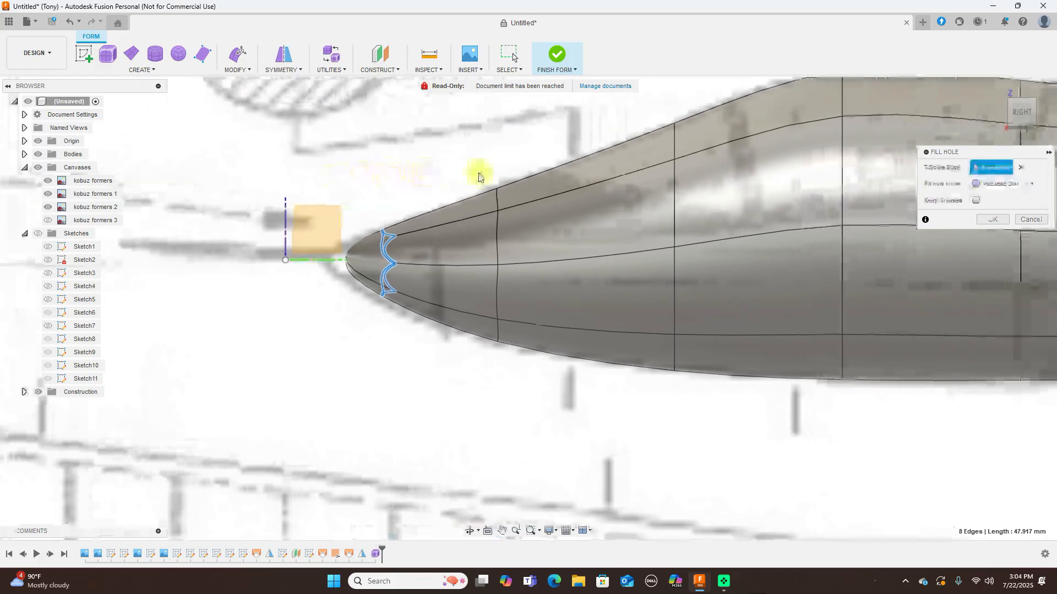
left_click(1021, 185)
left_click(1020, 210)
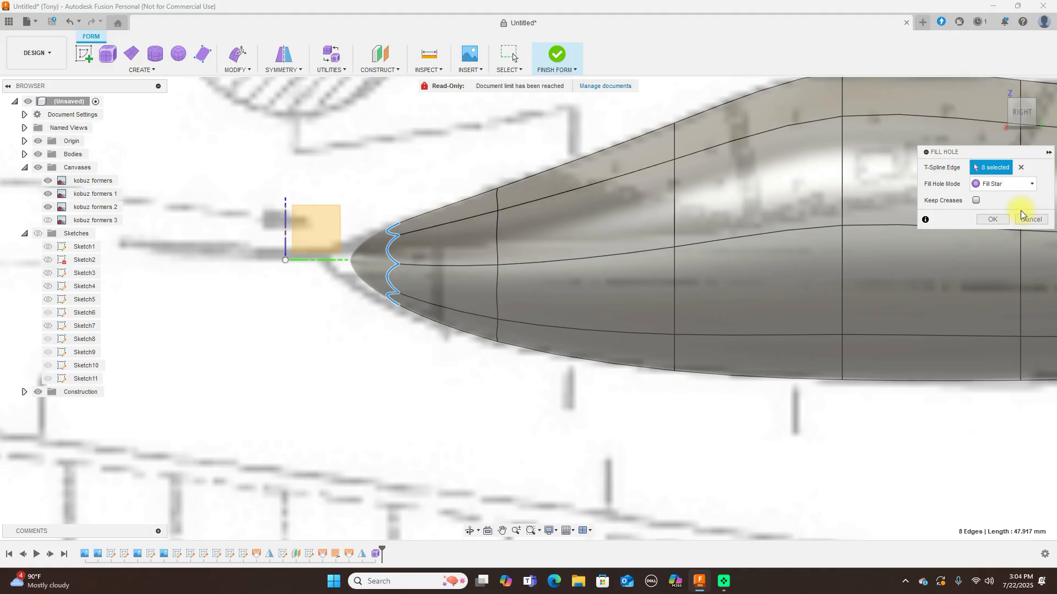
left_click(1019, 184)
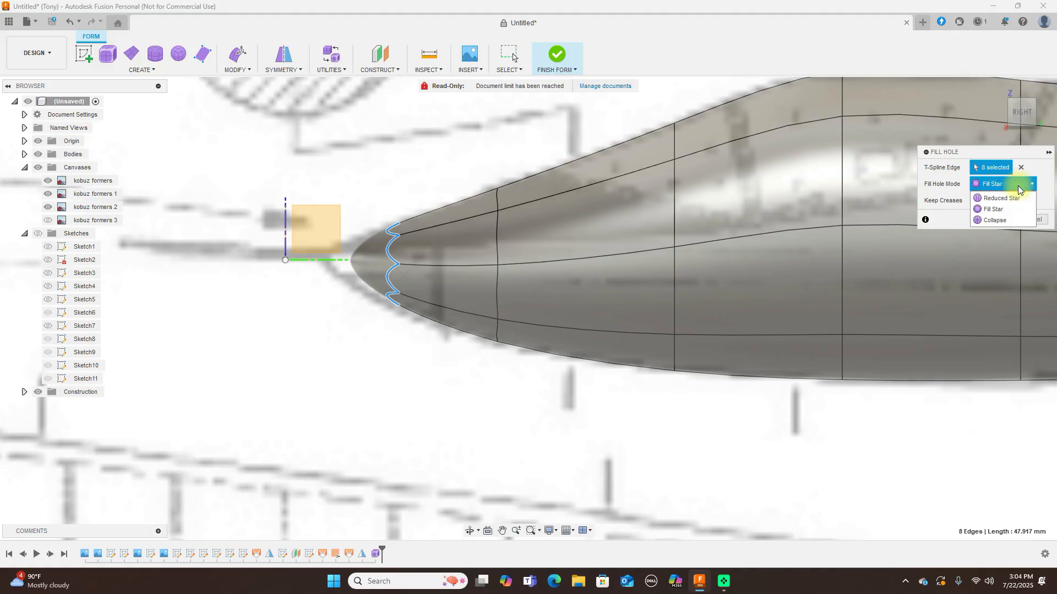
left_click(1000, 220)
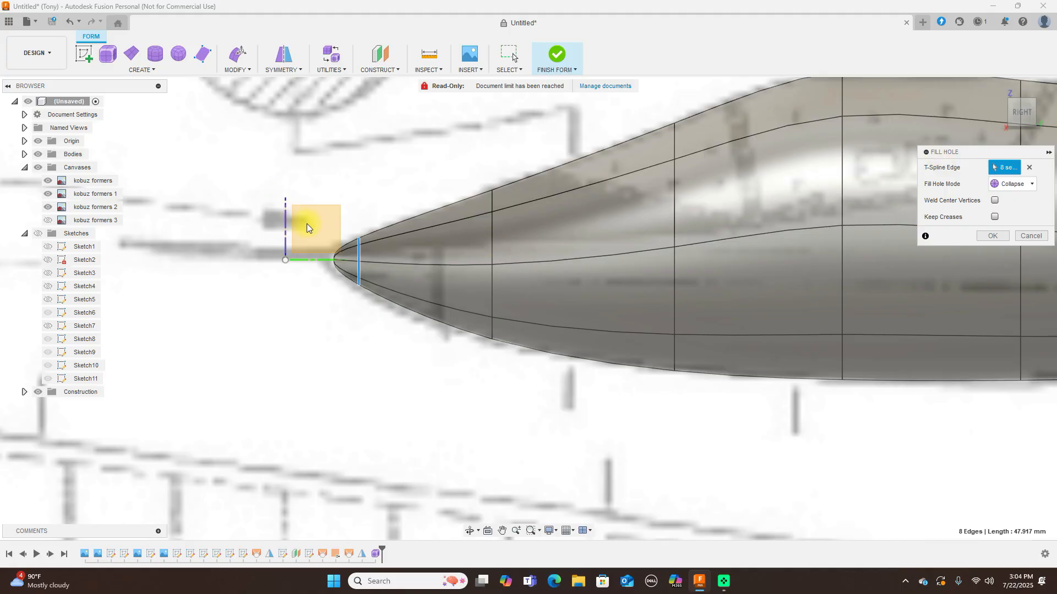
left_click(994, 236)
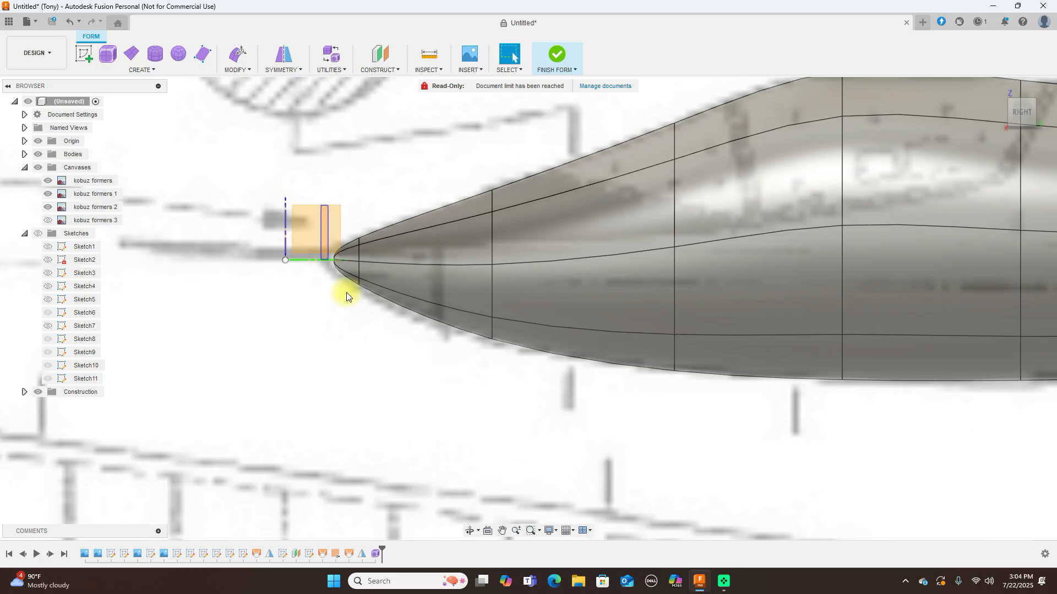
- Shift the whole nose cap about 4.267 mm forward and 0.569 mm down, and check it against the top-view canvas
left_click_drag(357, 309, 357, 309)
left_click_drag(314, 231, 369, 325)
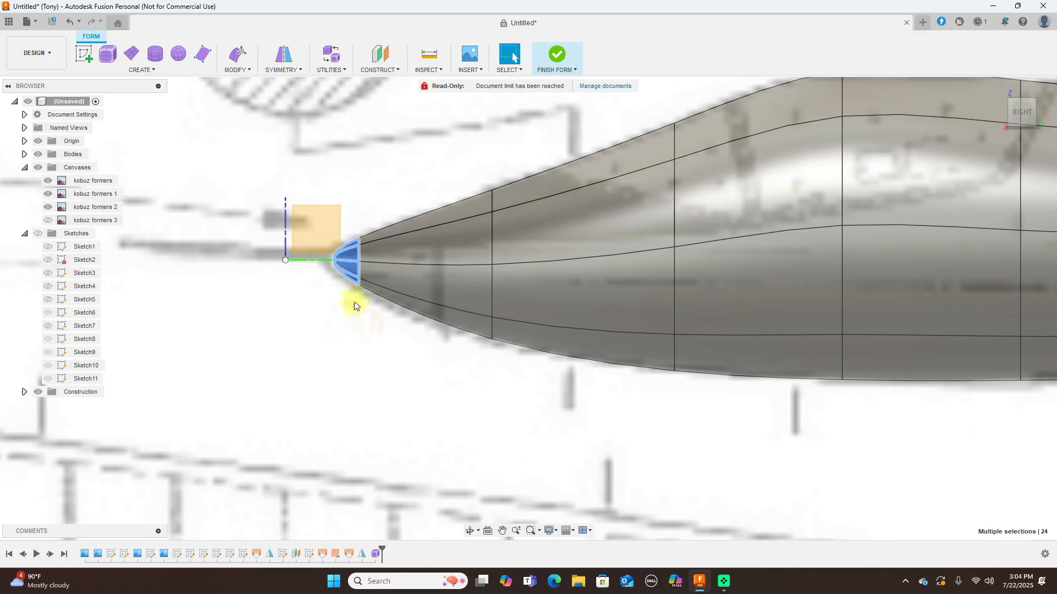
right_click(366, 189)
left_click(388, 174)
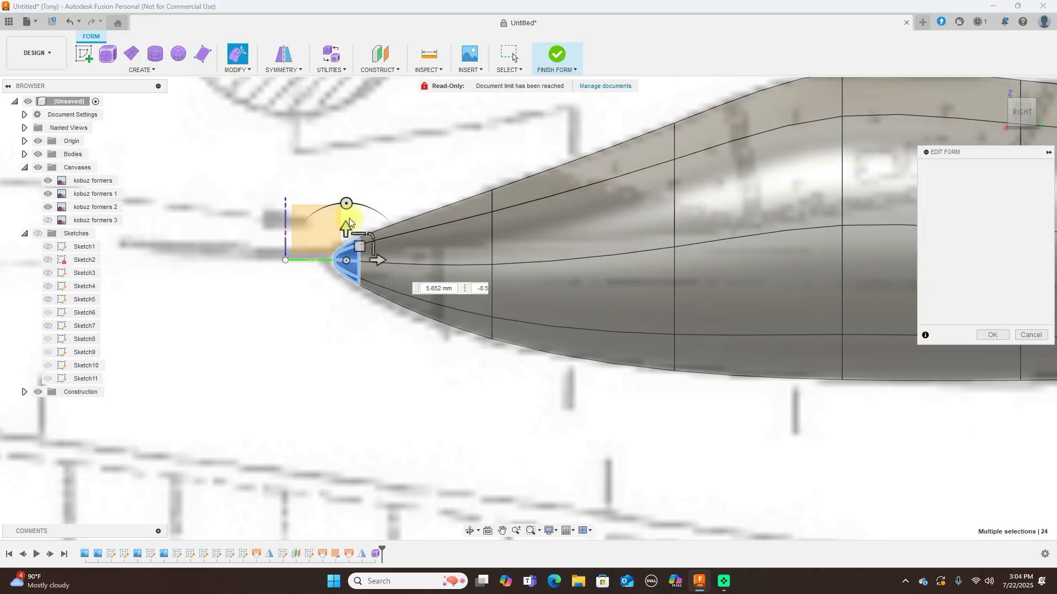
left_click_drag(357, 242, 348, 247)
scroll(439, 317, "down", 4)
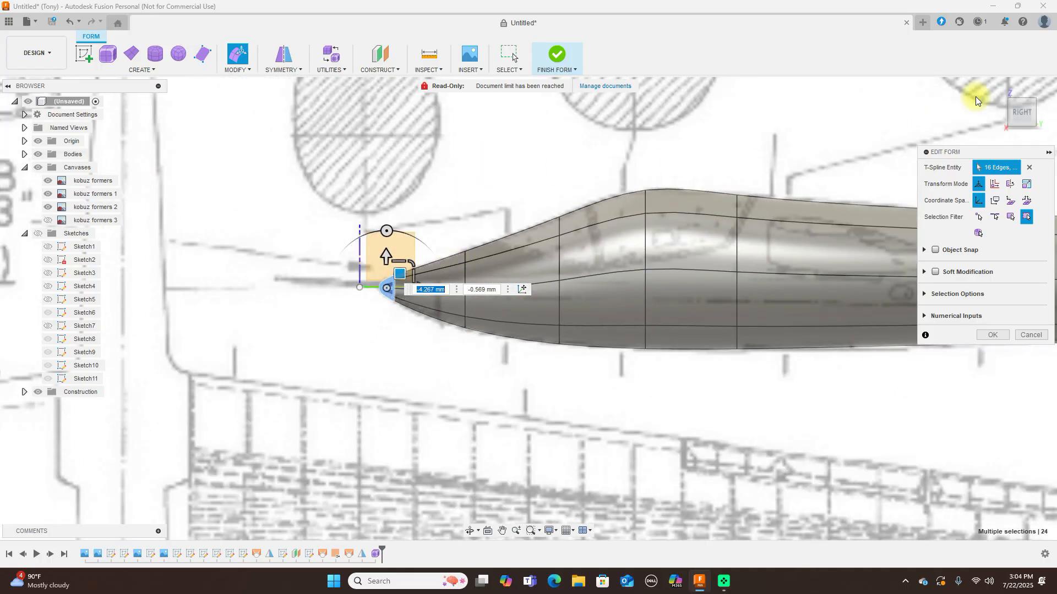
left_click(1024, 94)
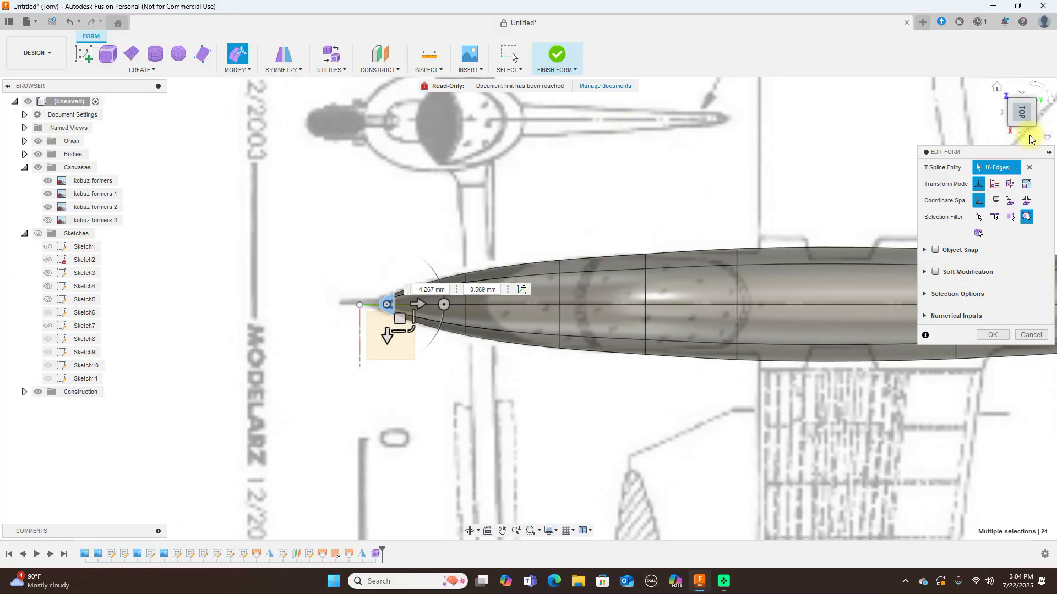
left_click(1023, 135)
- Scale the edge ring just behind section X by about 0.842 and shrink the ring near the fin's base to match the side-view outline
scroll(631, 248, "down", 3)
middle_click_drag(826, 485, 416, 401)
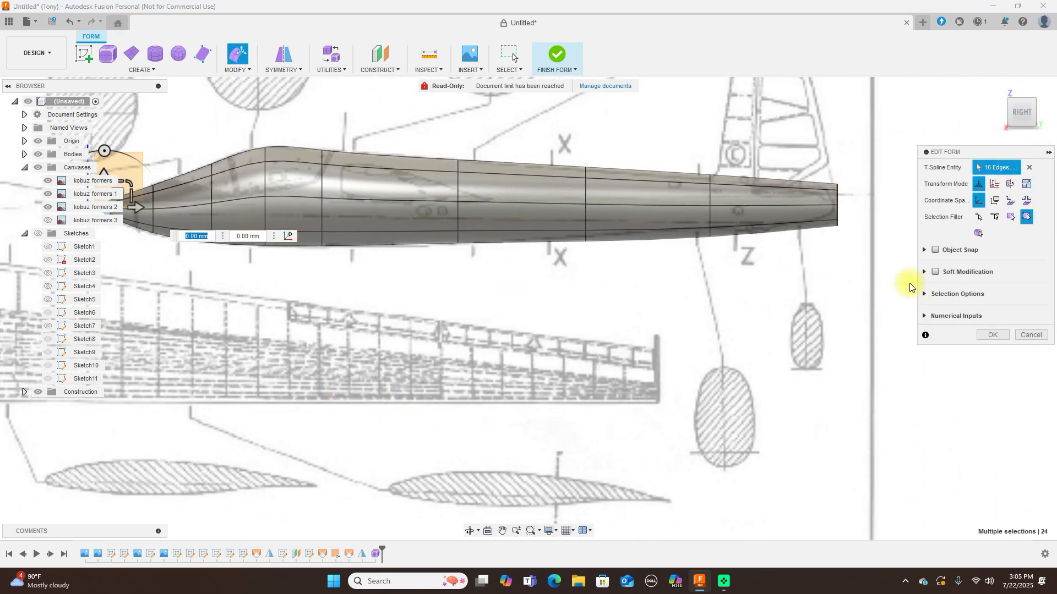
scroll(756, 229, "up", 2)
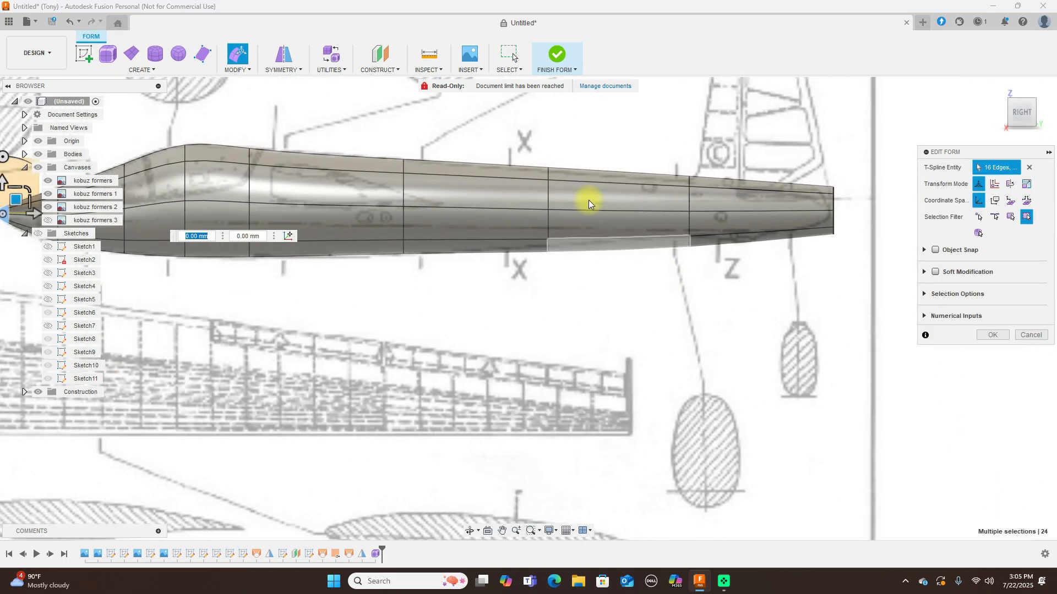
left_click_drag(519, 140, 589, 282)
left_click_drag(575, 183, 570, 187)
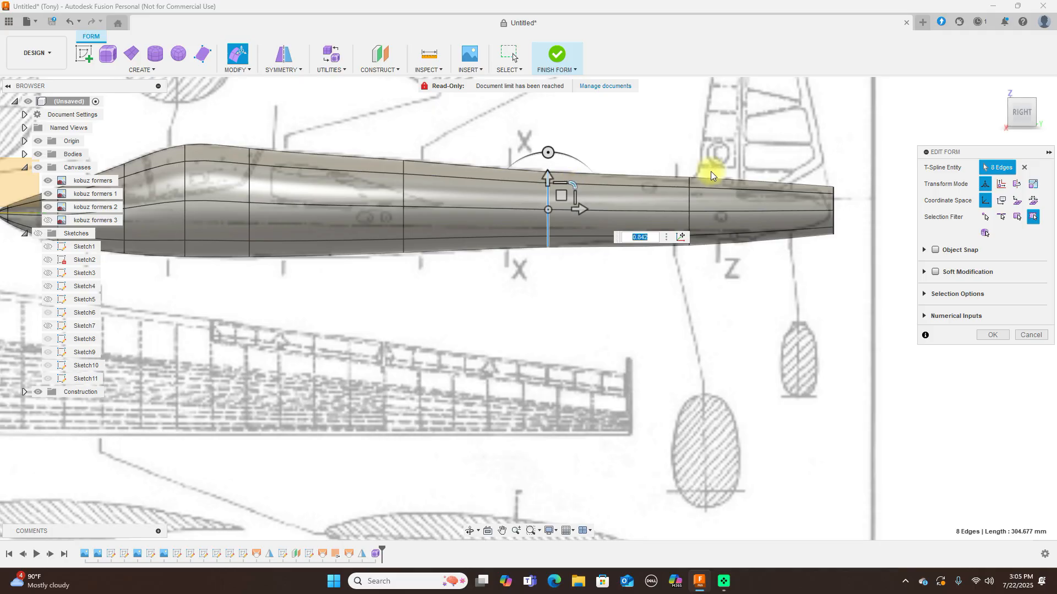
left_click_drag(675, 155, 725, 281)
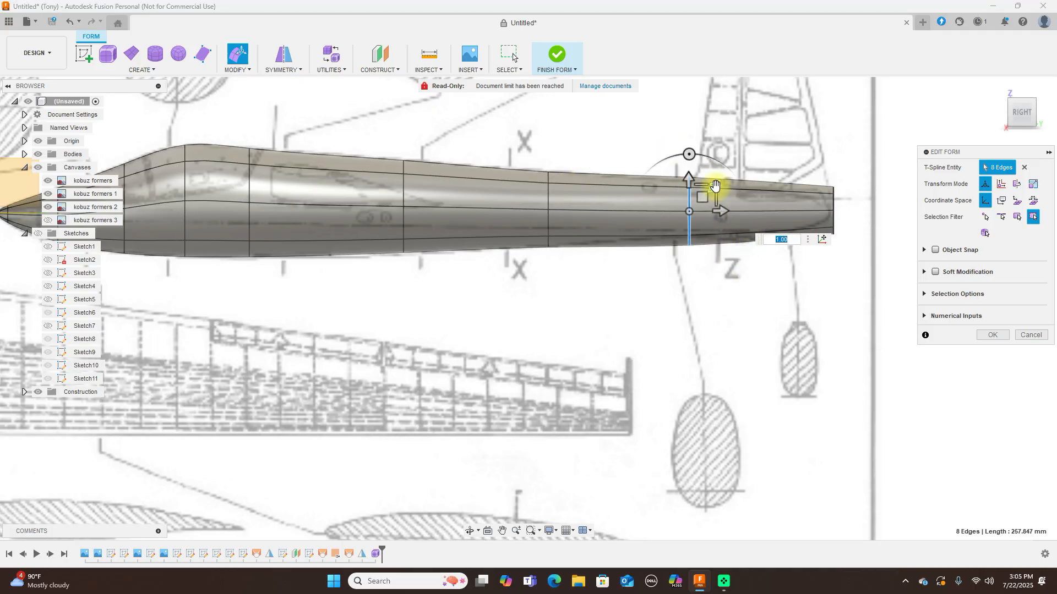
left_click_drag(715, 187, 709, 192)
- Shrink the rearmost edge ring and shift it about 2.363 mm forward and 2.363 mm up to fit the tail end
left_click_drag(818, 172, 854, 258)
left_click_drag(854, 187, 843, 196)
scroll(820, 251, "down", 3)
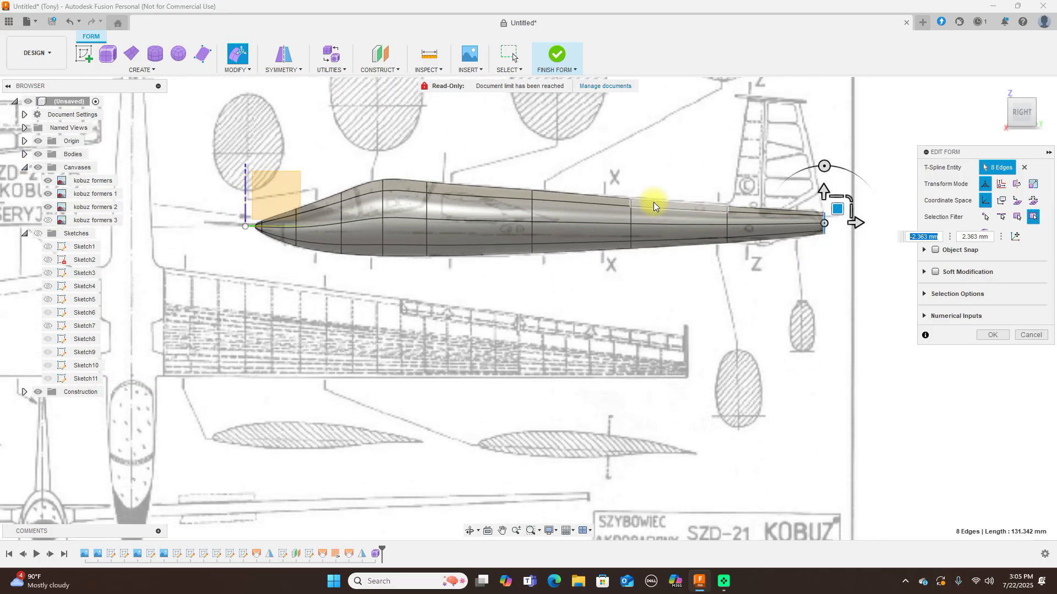
- Shift the ring behind section X about 0.681 mm forward and 1.362 mm up, and the fin-base ring 0.681 mm forward and 2.043 mm up
scroll(653, 202, "up", 3)
left_click_drag(647, 312, 650, 314)
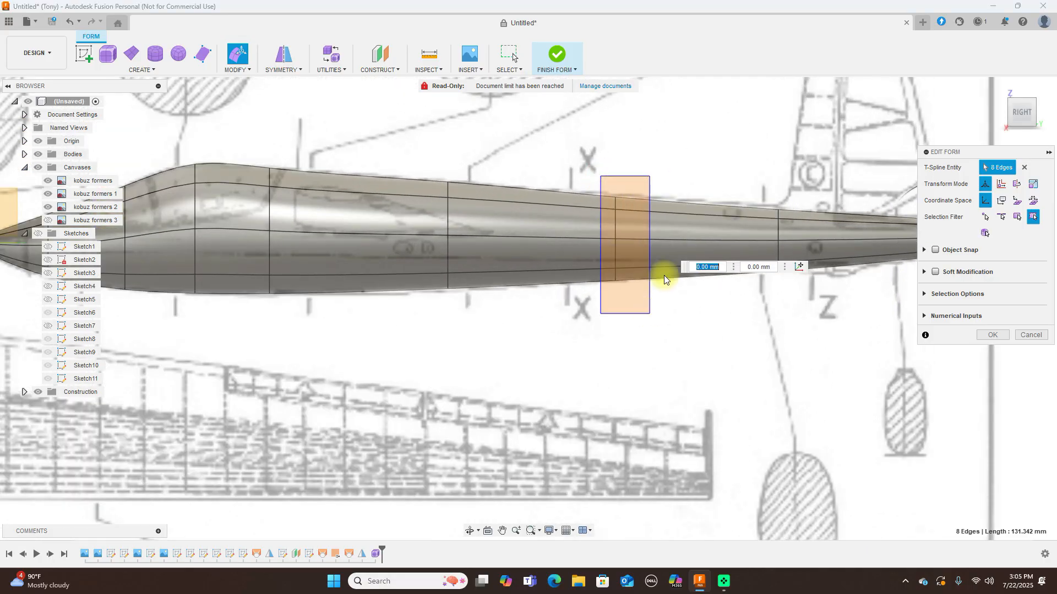
left_click_drag(640, 213, 633, 223)
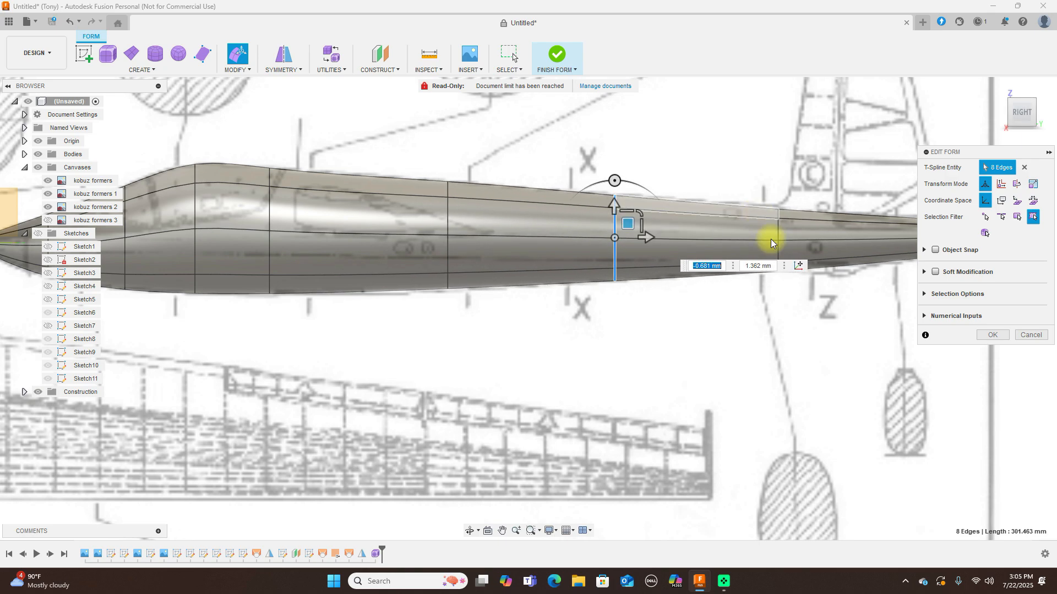
left_click_drag(756, 194, 813, 260)
left_click_drag(790, 225, 790, 224)
scroll(683, 319, "down", 4)
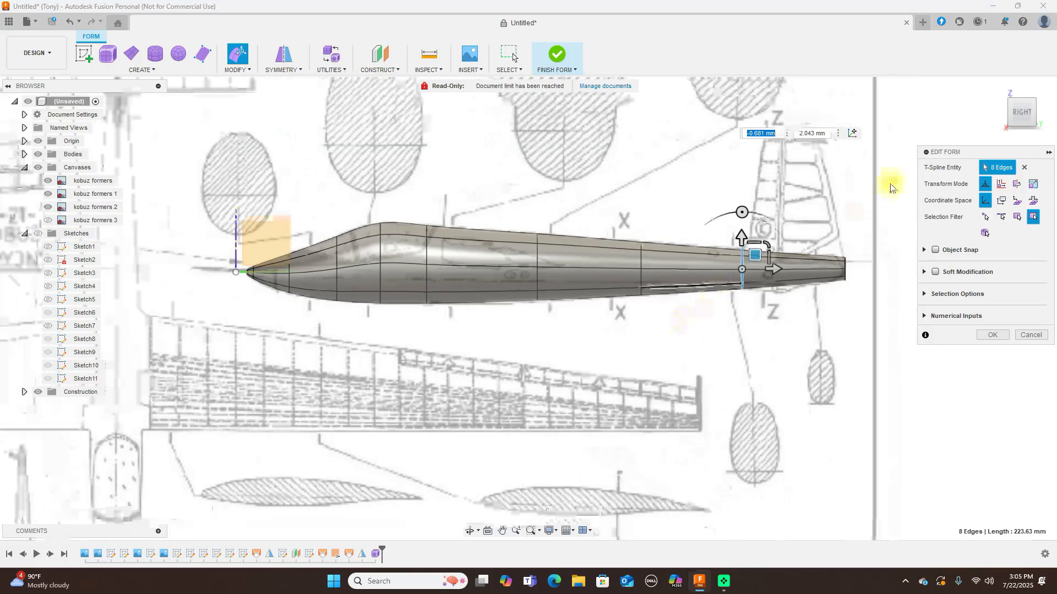
- Close the open tail end from the rearmost edge ring using Fill Hole in Collapse mode
scroll(840, 236, "up", 5)
left_click_drag(829, 258, 868, 344)
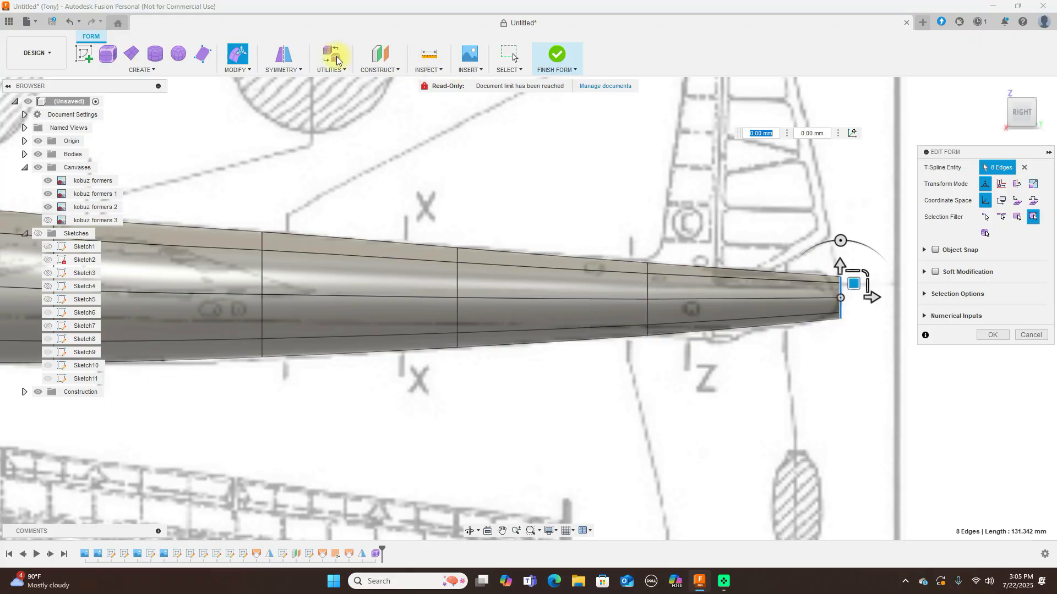
left_click(242, 68)
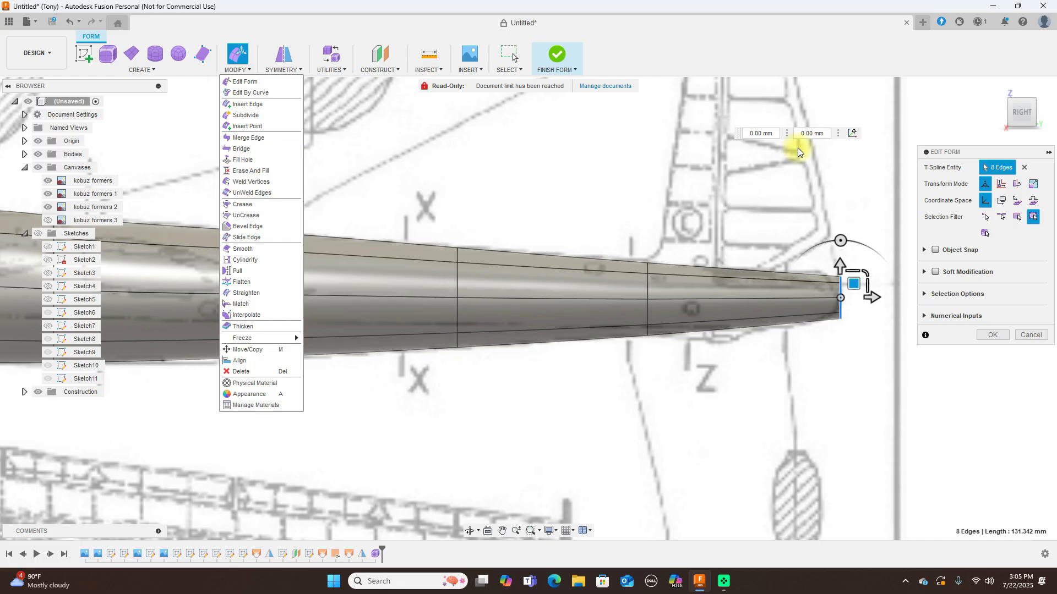
left_click(269, 160)
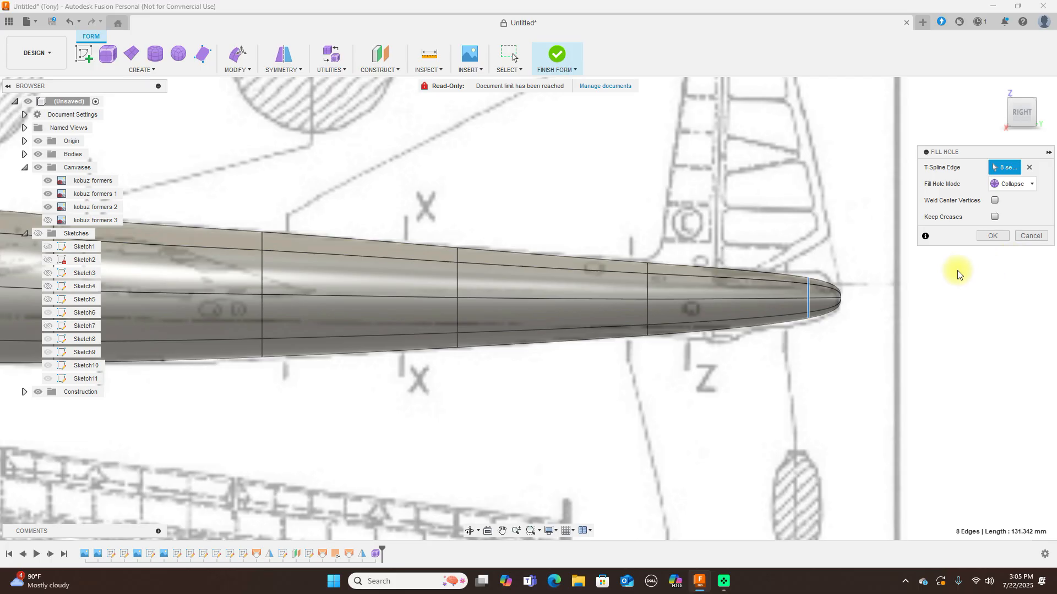
right_click(890, 272)
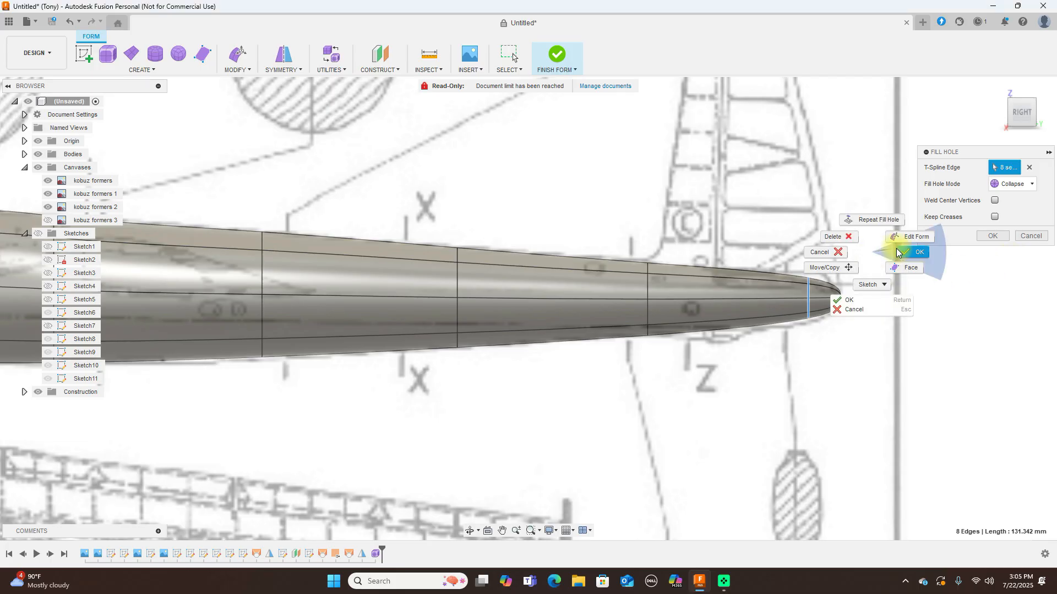
left_click(1004, 256)
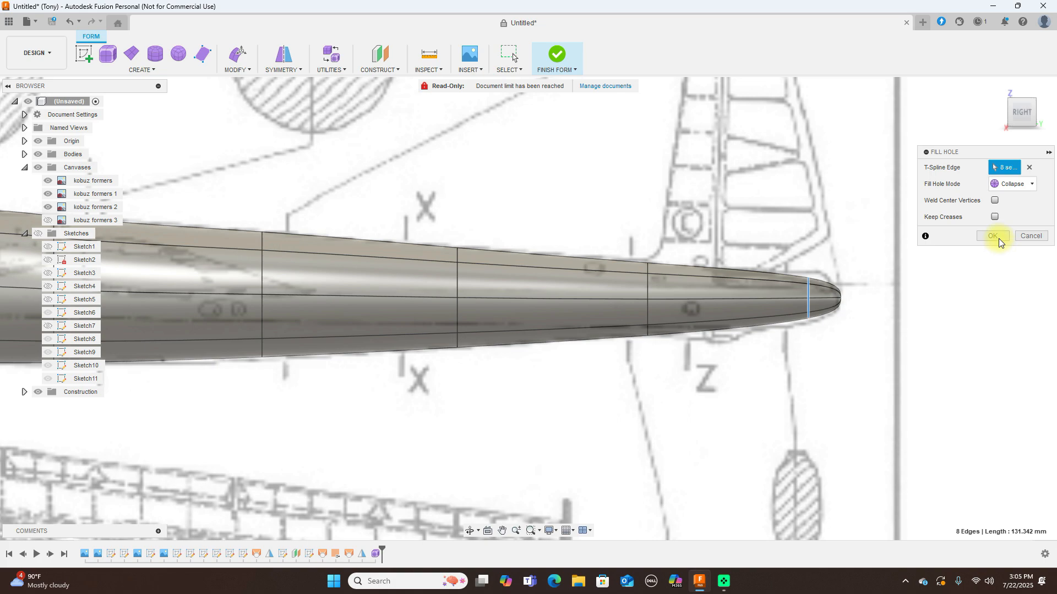
left_click(998, 239)
- Scale the tail cap's edge ring by about 1.293 for a fuller tail end, and check the fuselage in the top and side views
right_click(869, 333)
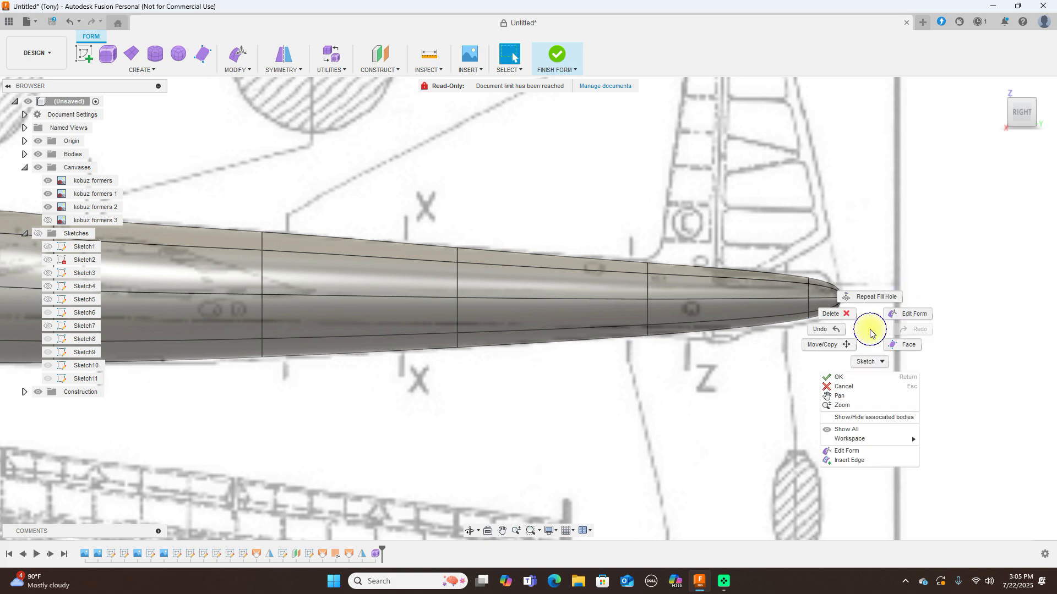
left_click(898, 315)
left_click_drag(797, 259, 833, 370)
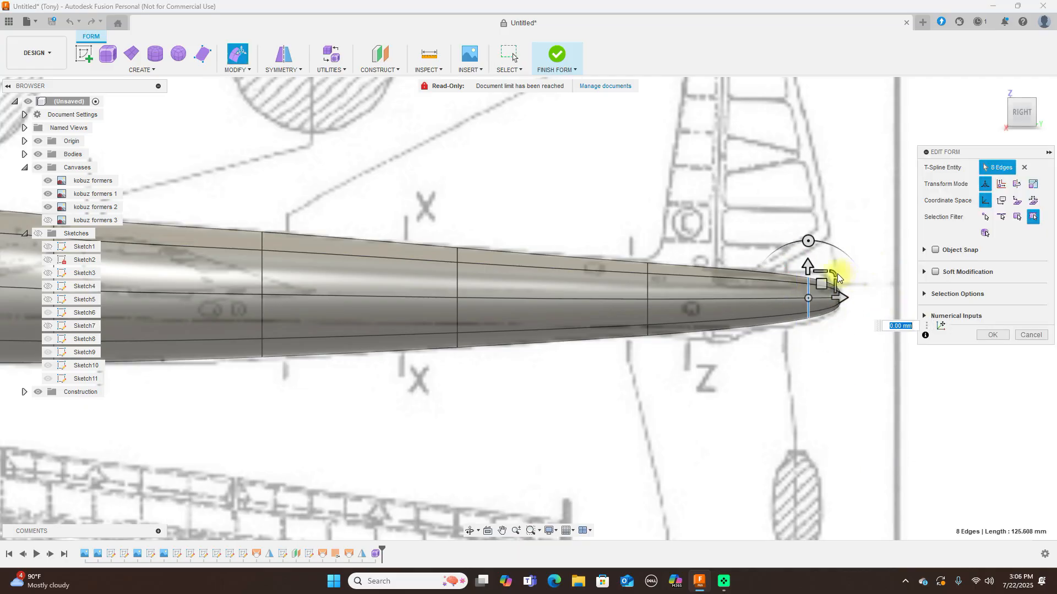
left_click_drag(833, 273, 838, 270)
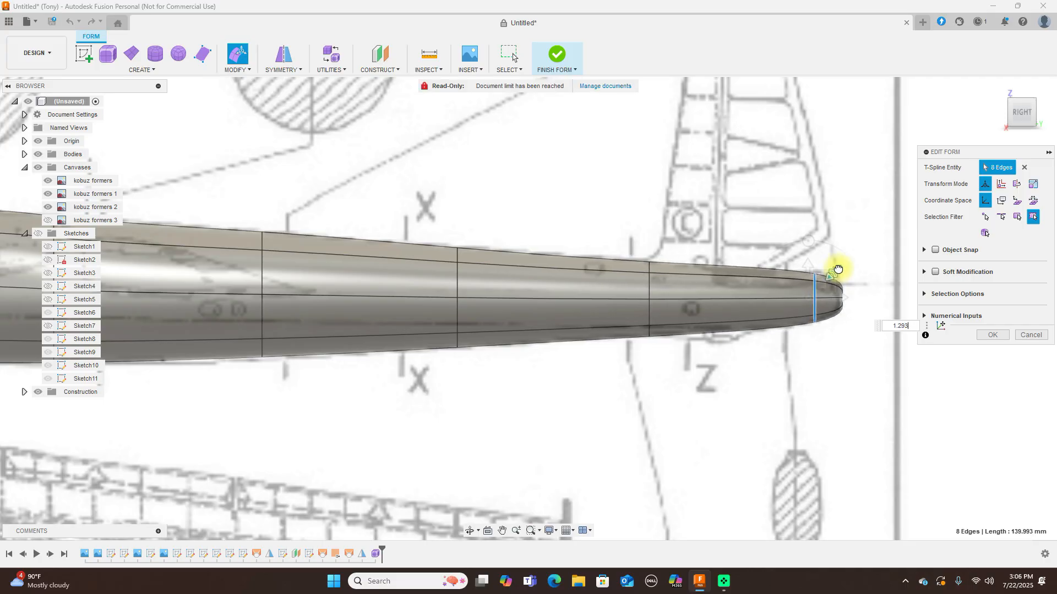
scroll(847, 283, "down", 3)
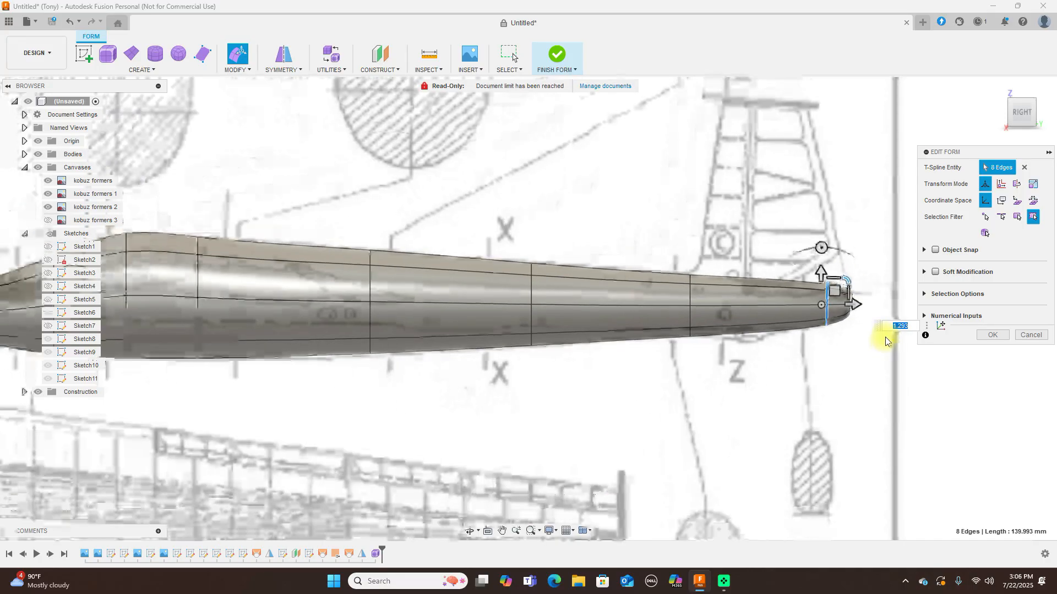
scroll(839, 368, "down", 2)
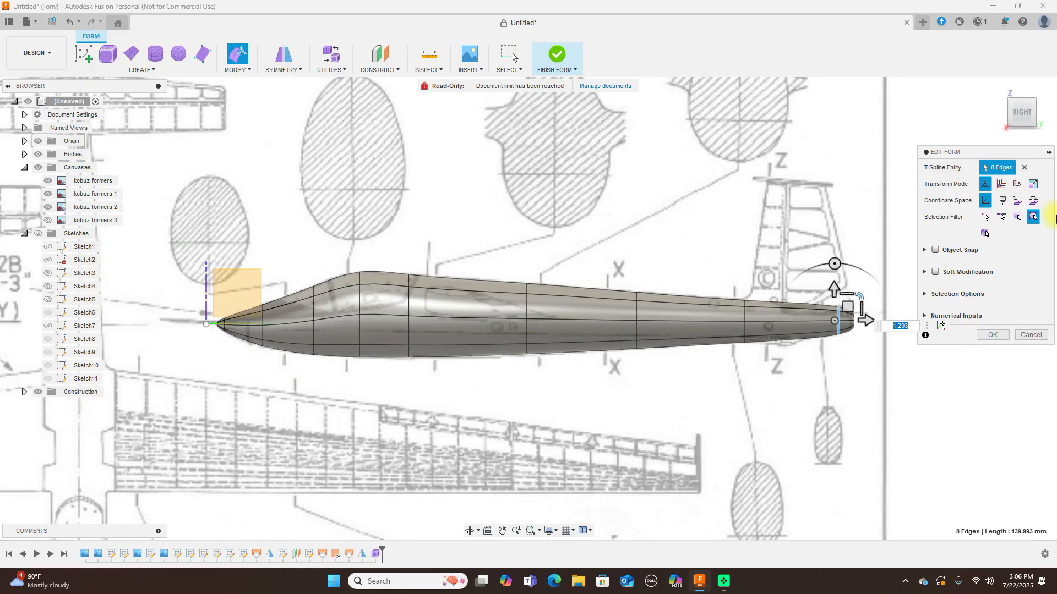
left_click(1017, 92)
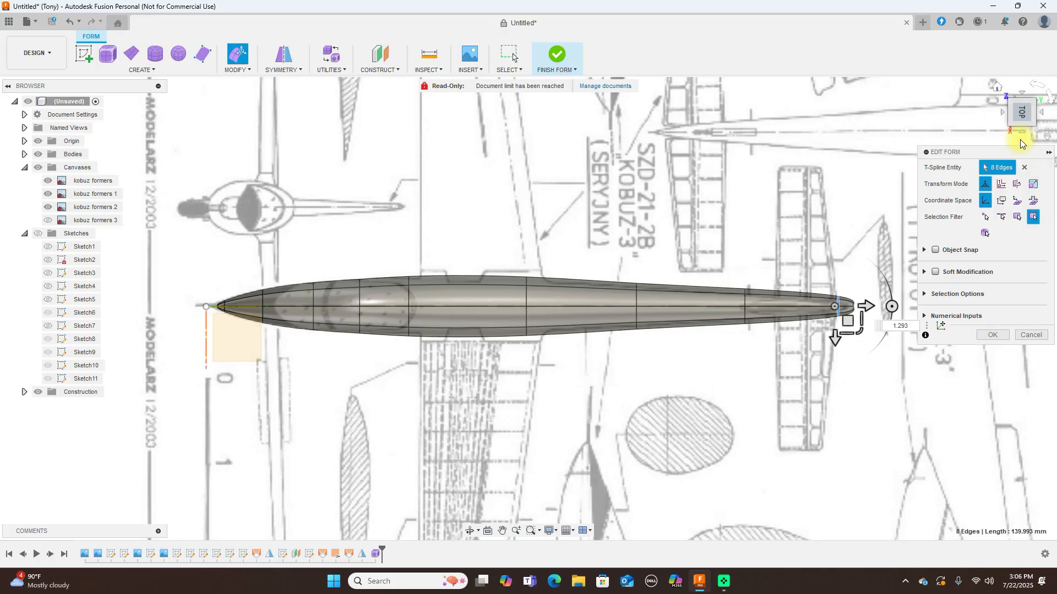
left_click(1020, 135)
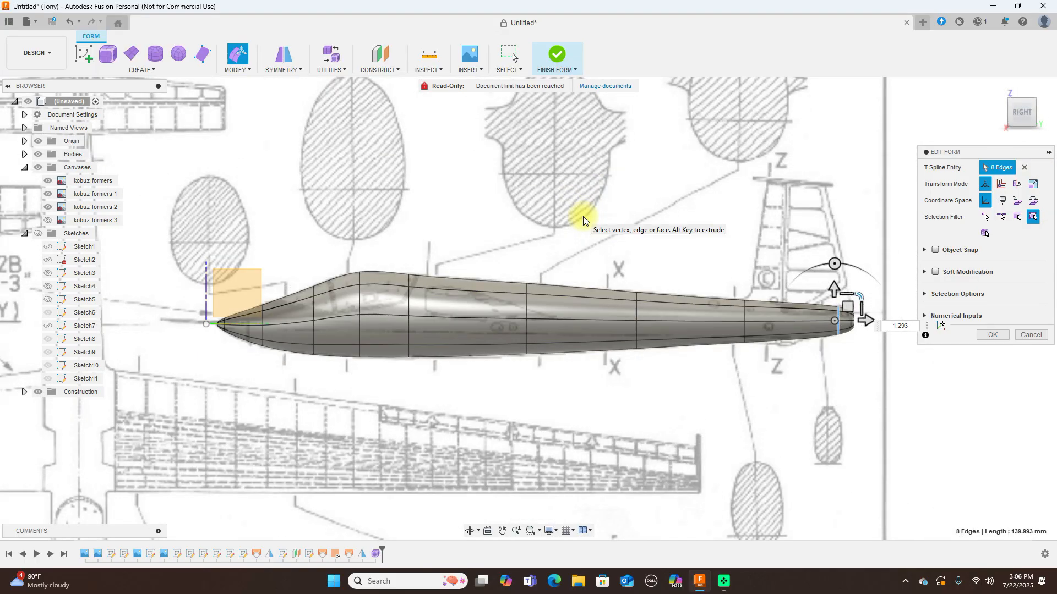
- Show the form in box display and lower the two mid-side vertices of the canopy-peak ring by about 13.421 mm
key("alt+1")
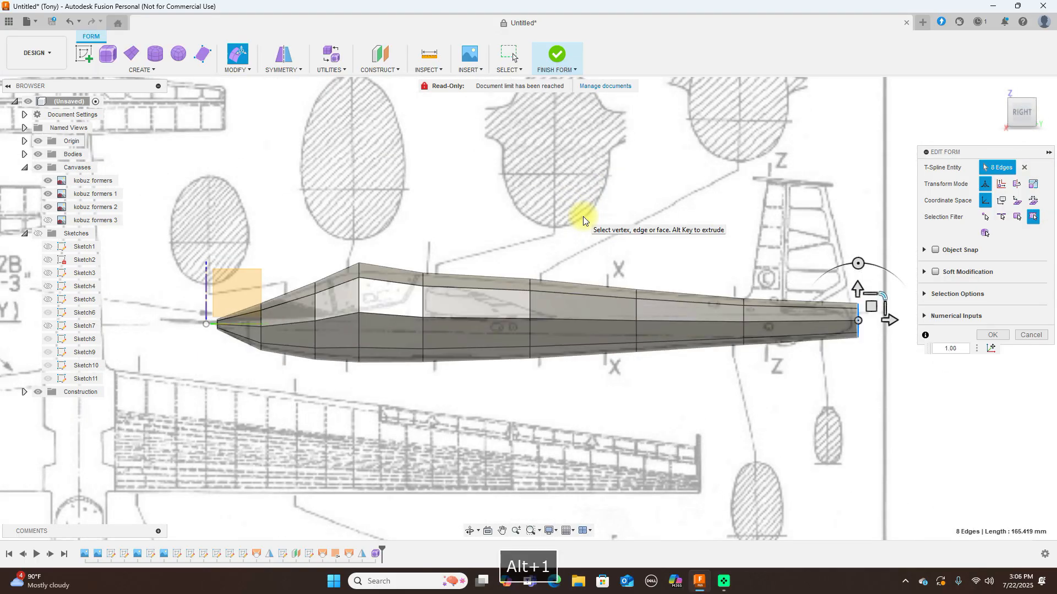
left_click(359, 314)
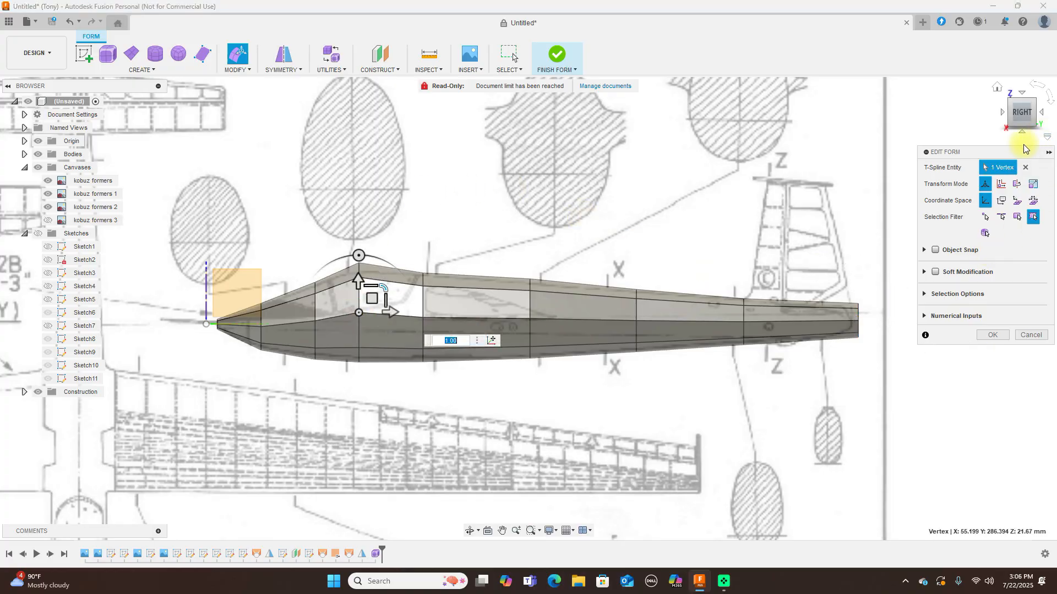
left_click(1002, 113)
left_click(1001, 113)
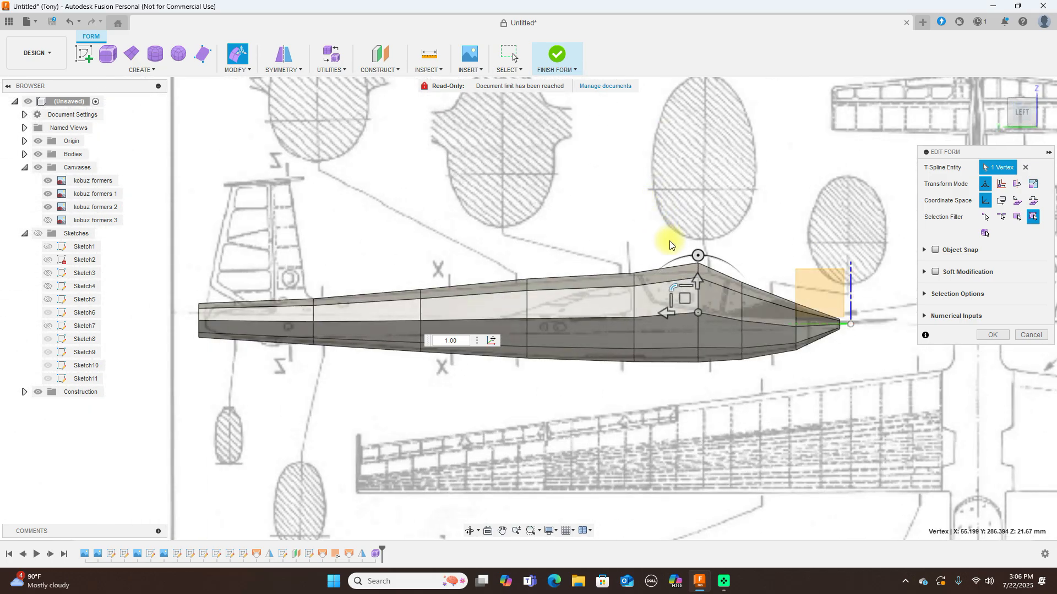
left_click(698, 313, "shift")
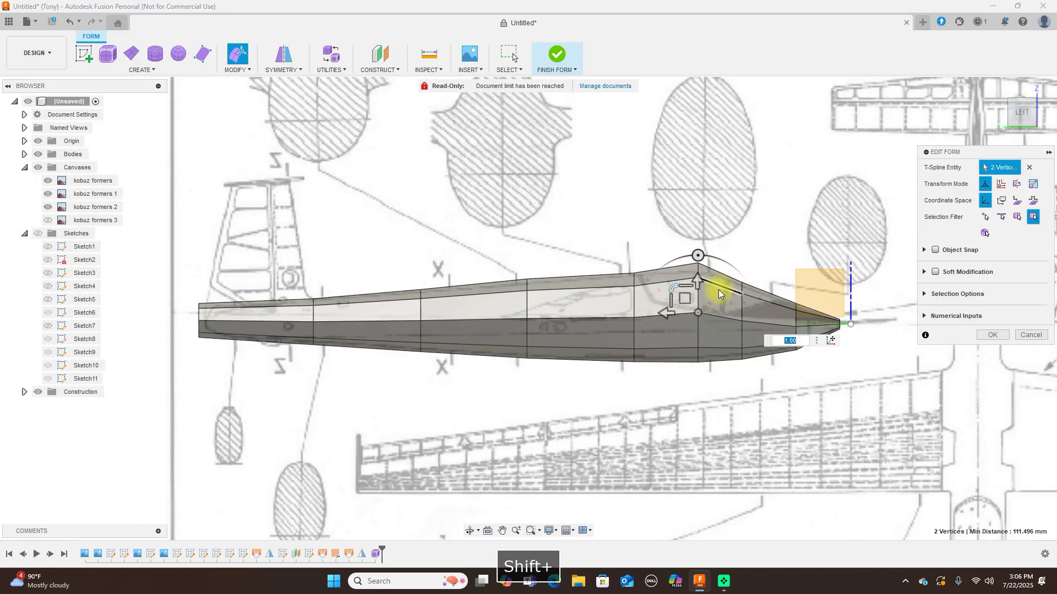
left_click(685, 297)
left_click_drag(685, 298, 686, 304)
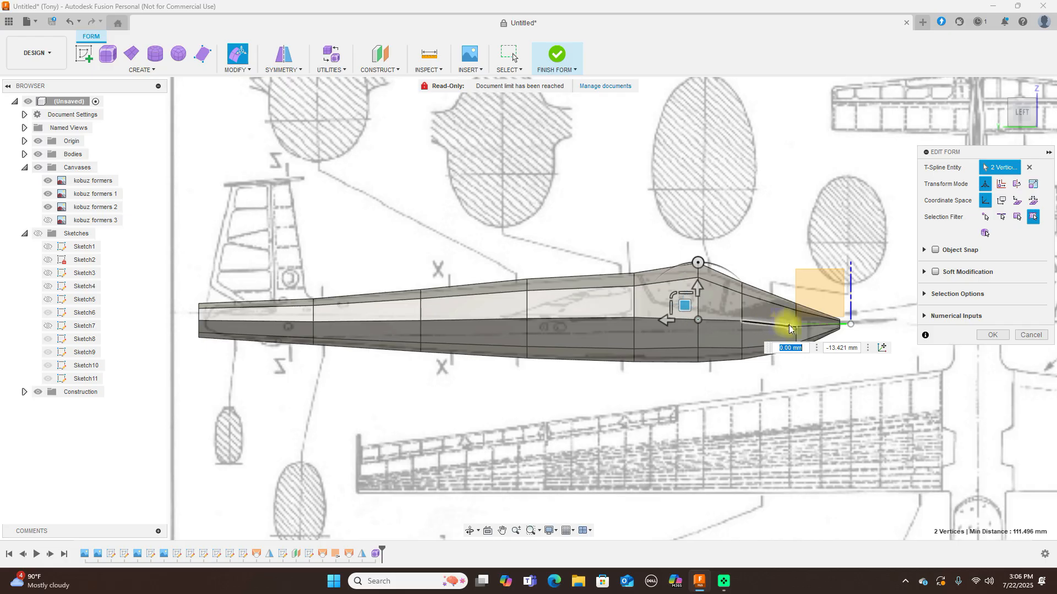
- Move the pair of mid-side vertices on the first ring behind the nose about 1.032 mm forward and 6.194 mm up
left_click(793, 328)
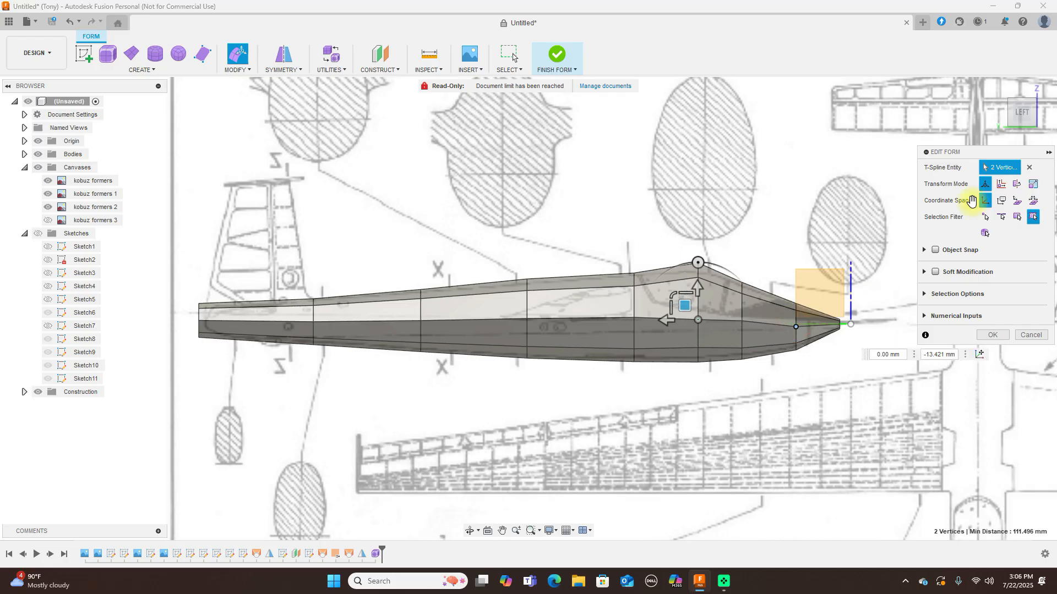
double_click(1046, 118)
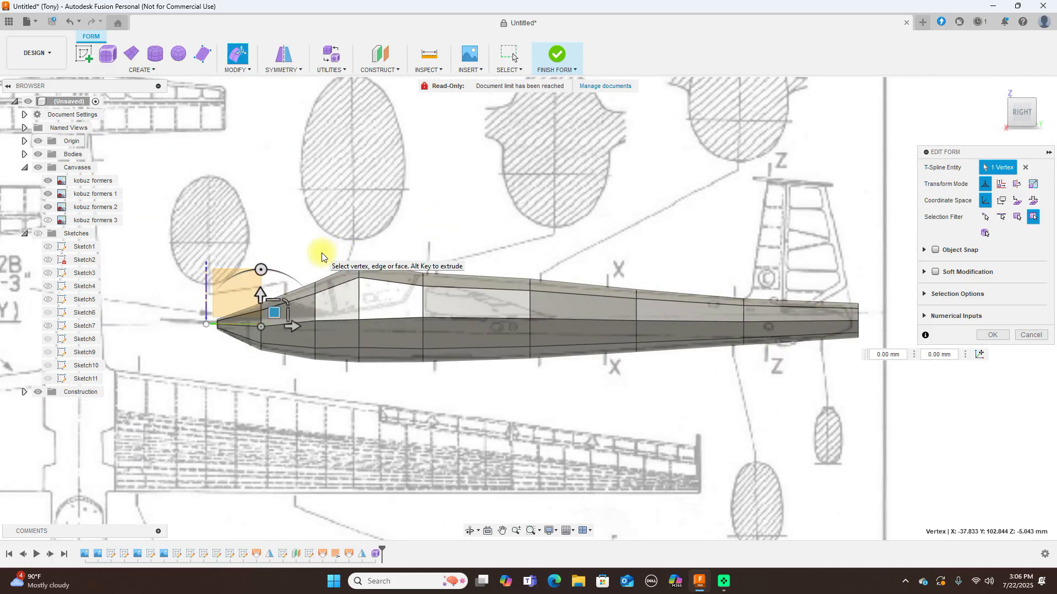
left_click(261, 329, "shift")
left_click_drag(259, 292, 262, 287)
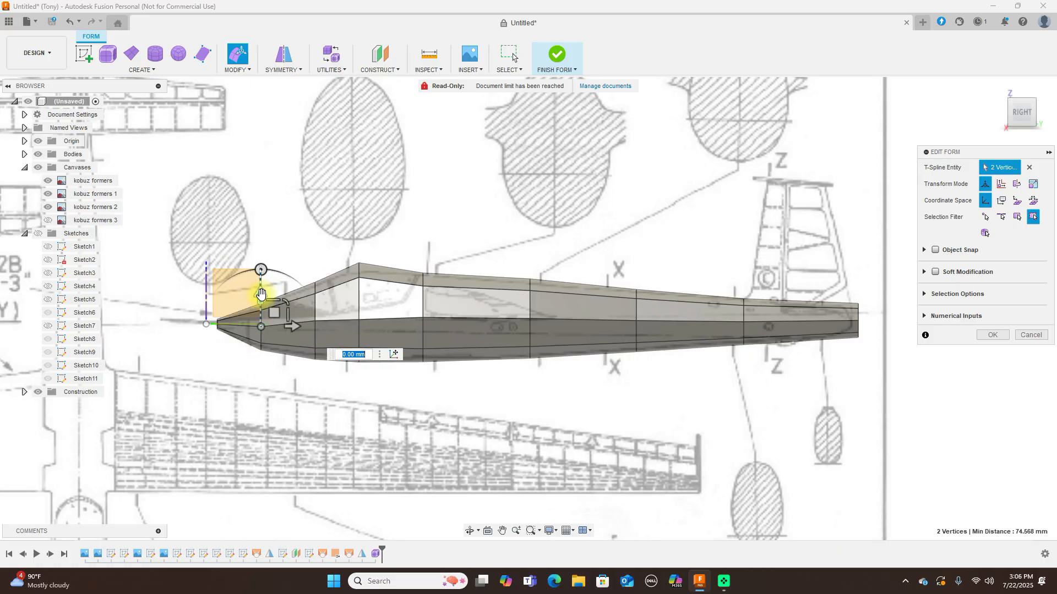
left_click_drag(261, 295, 261, 296, "ctrl")
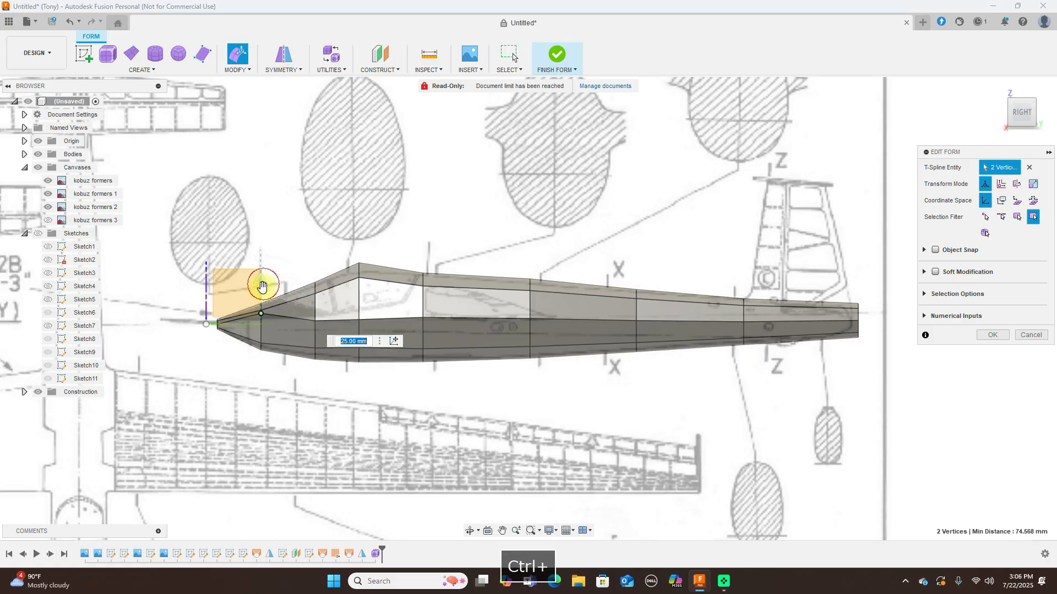
left_click_drag(262, 295, 258, 294)
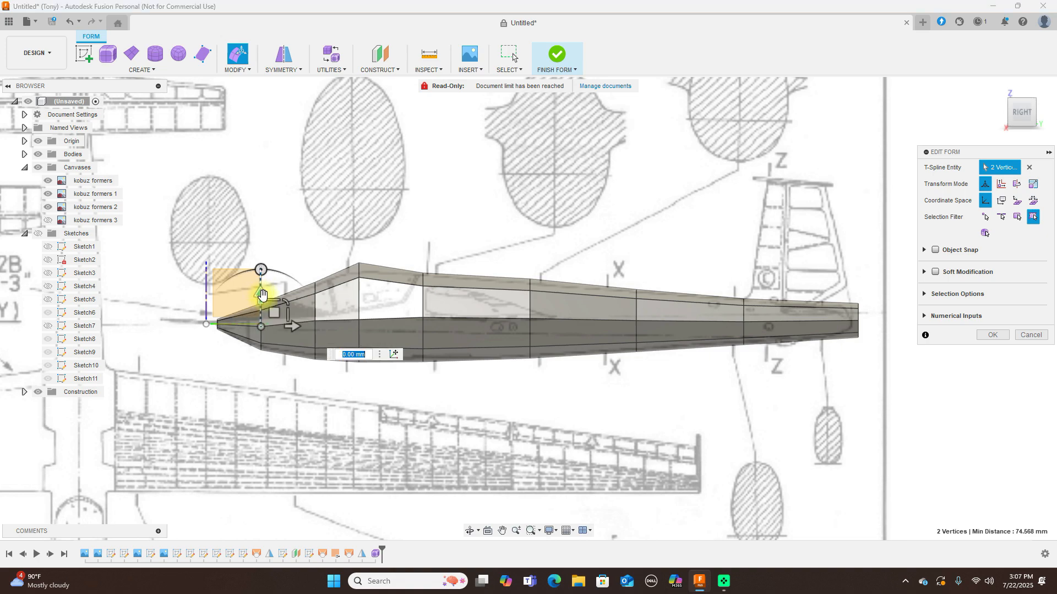
left_click_drag(273, 310, 272, 306)
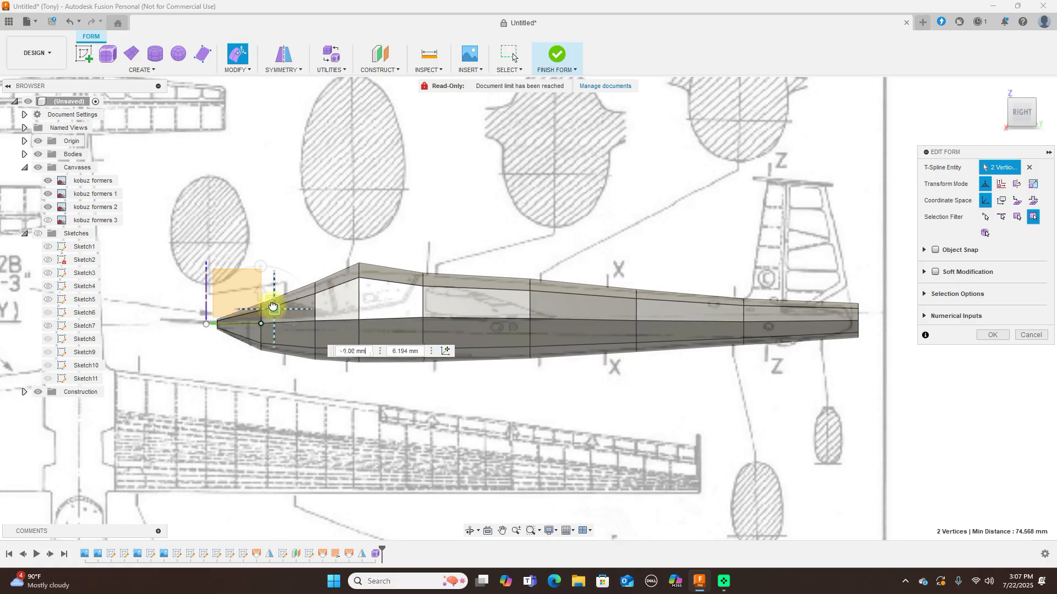
left_click_drag(272, 307, 272, 307)
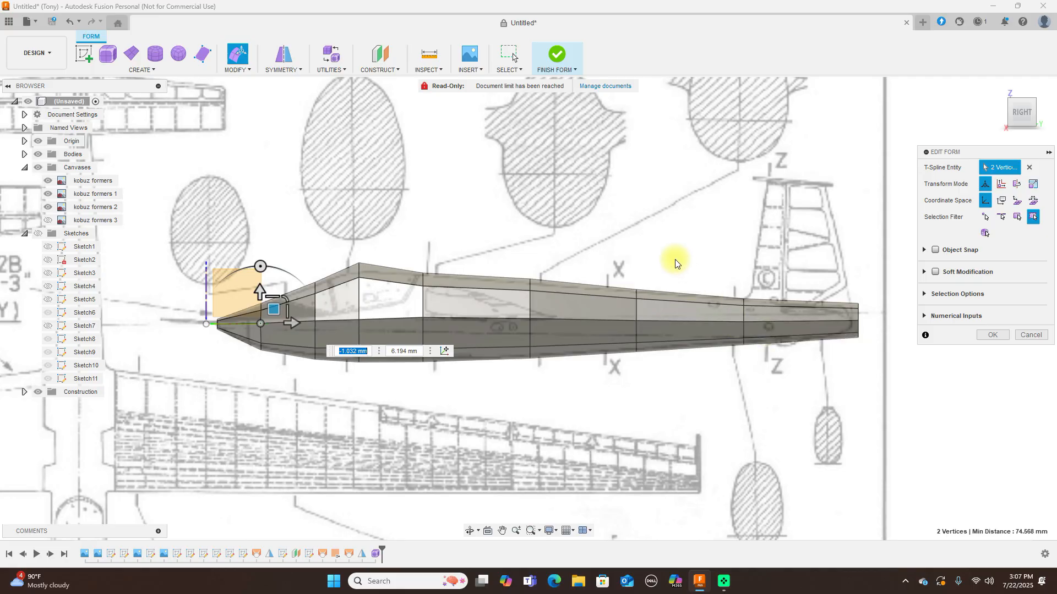
- Lower the two upper-side vertices of the canopy-peak ring by about 17.85 mm, shifting them about 0.811 mm rearward
scroll(676, 262, "down", 2)
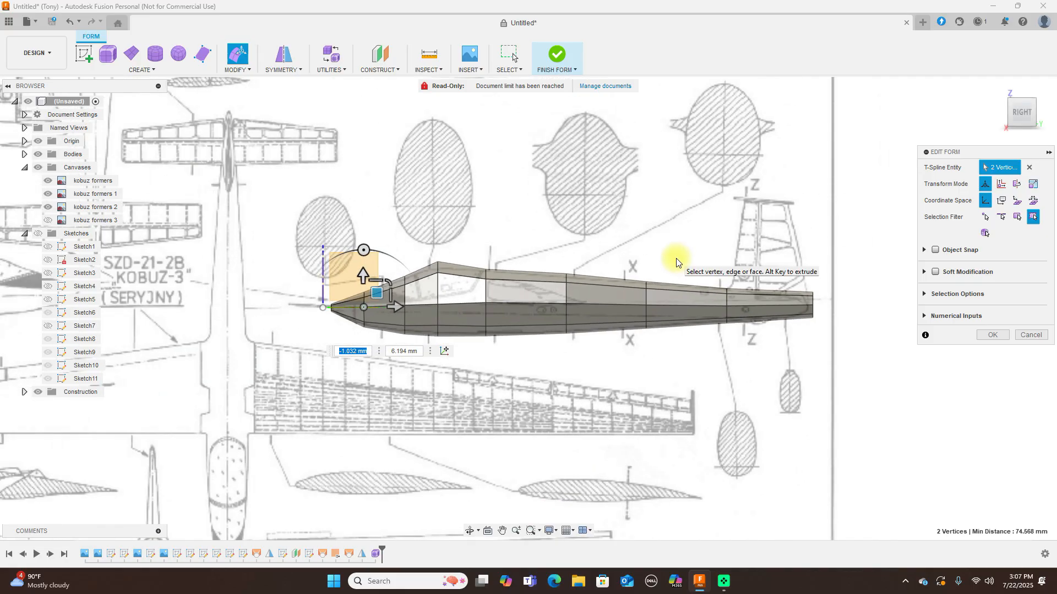
scroll(479, 267, "up", 3)
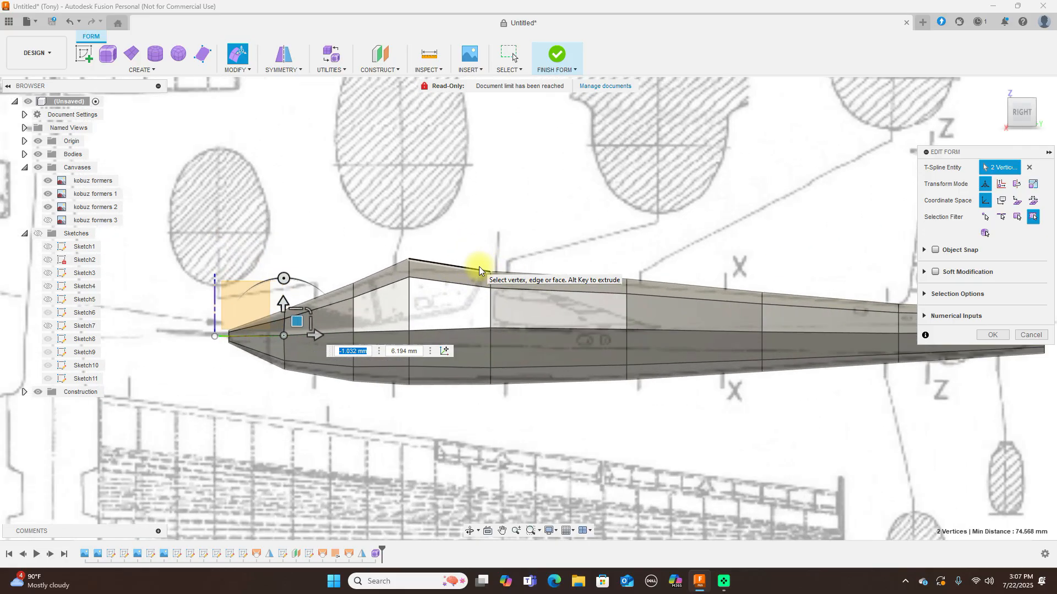
left_click(410, 261)
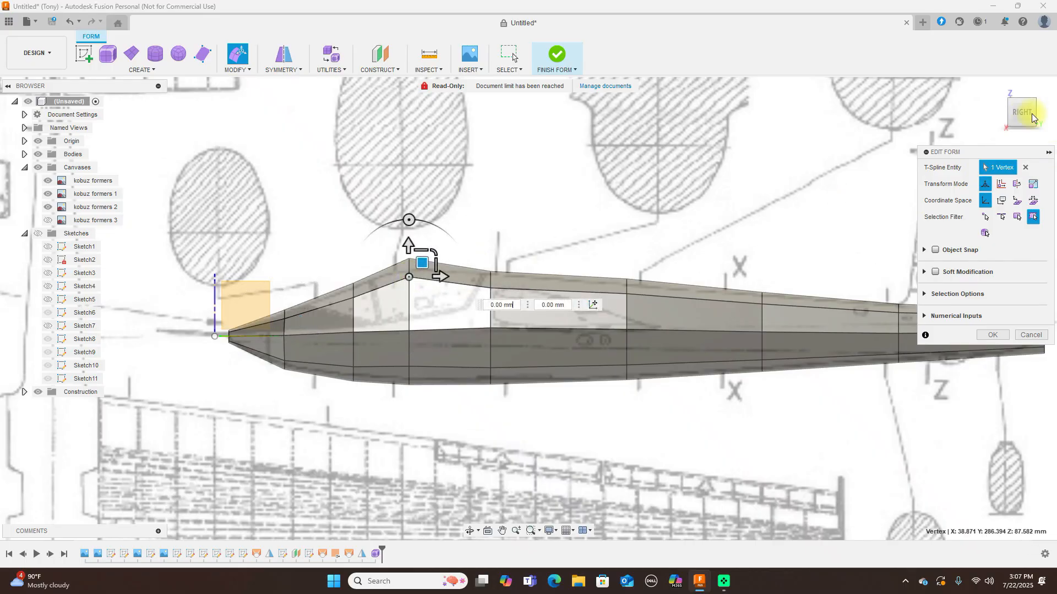
left_click(1003, 114)
left_click(1004, 113)
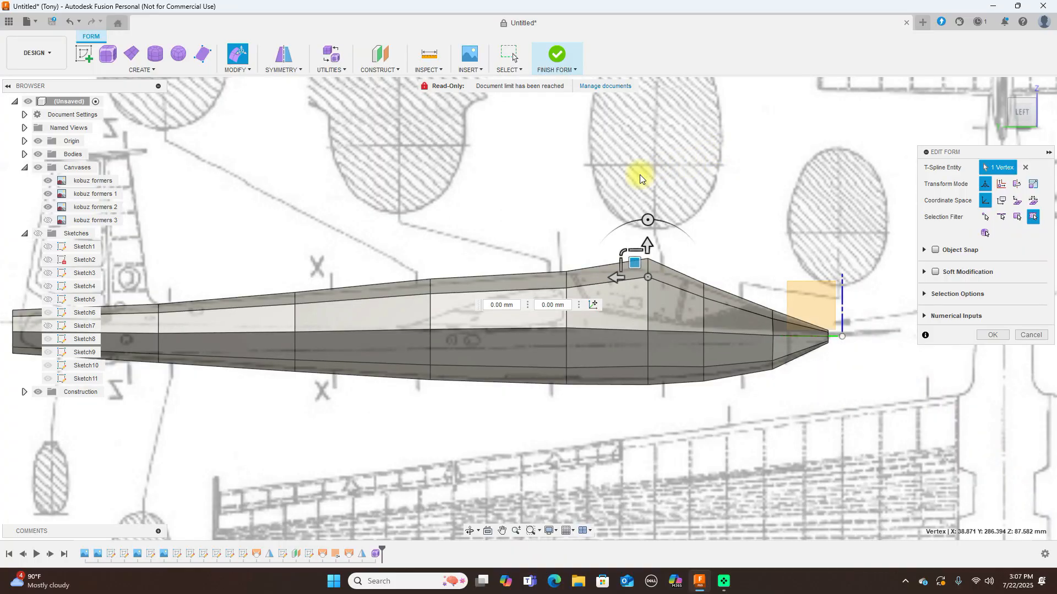
left_click(645, 274, "shift")
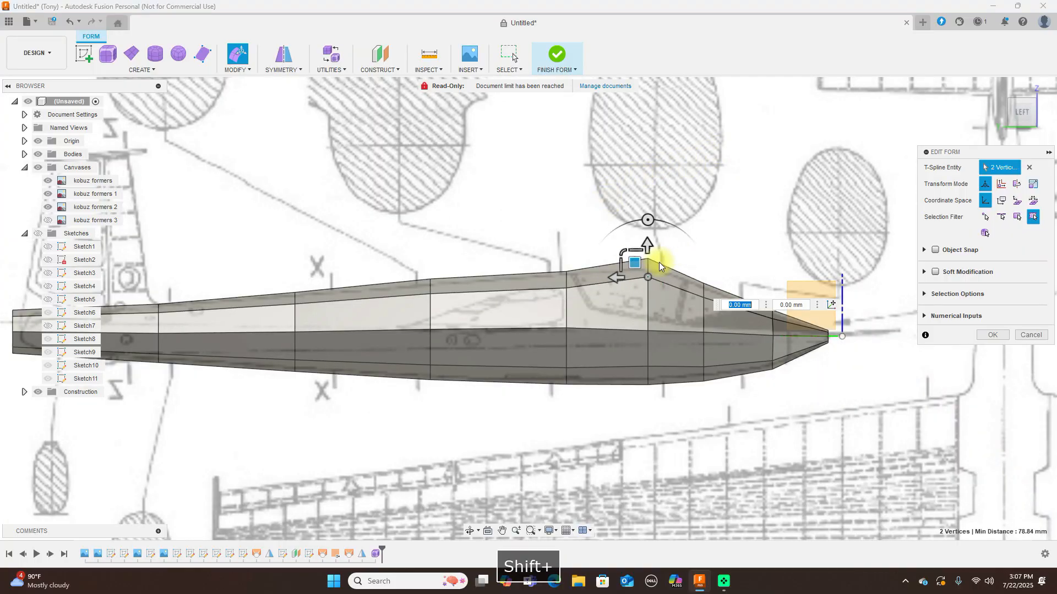
left_click_drag(636, 265, 635, 276)
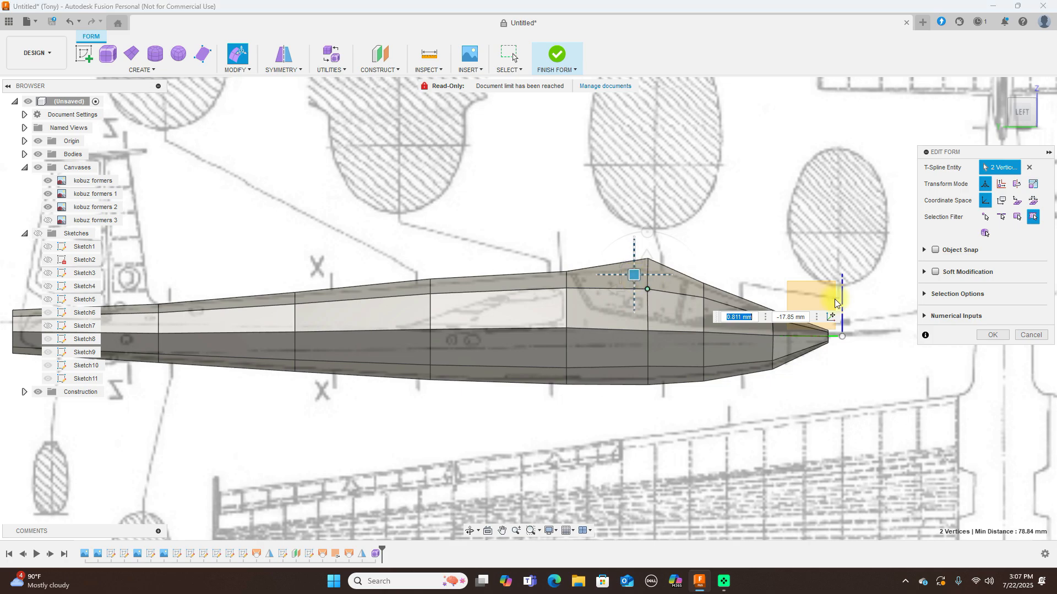
- Check the fuselage from the front and side, restore smooth display, accept the vertex edits and finish the form
scroll(831, 286, "down", 5)
middle_click_drag(823, 257, 714, 146)
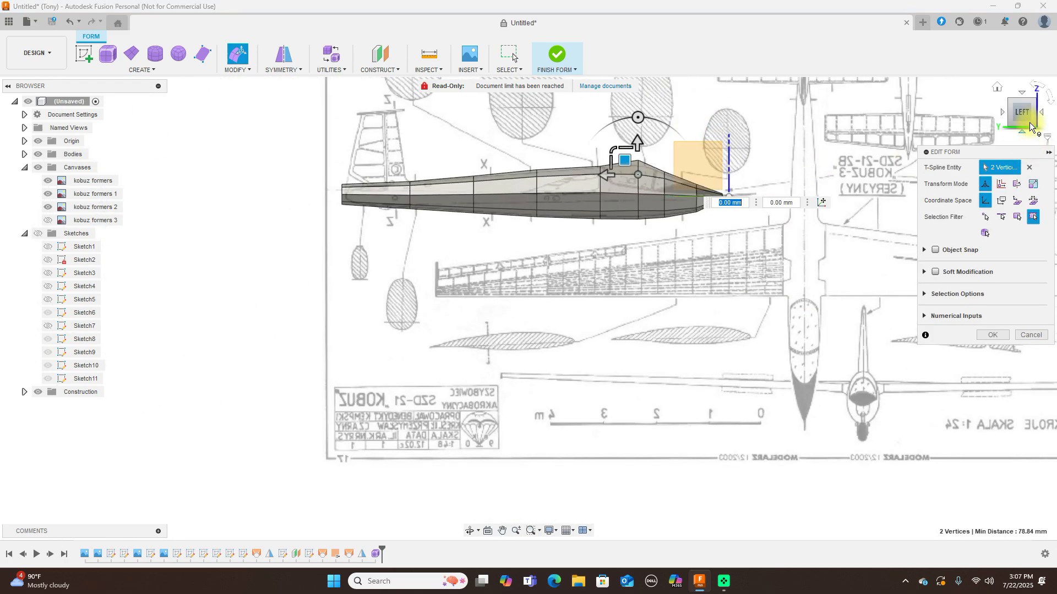
left_click(1043, 116)
left_click(1043, 116)
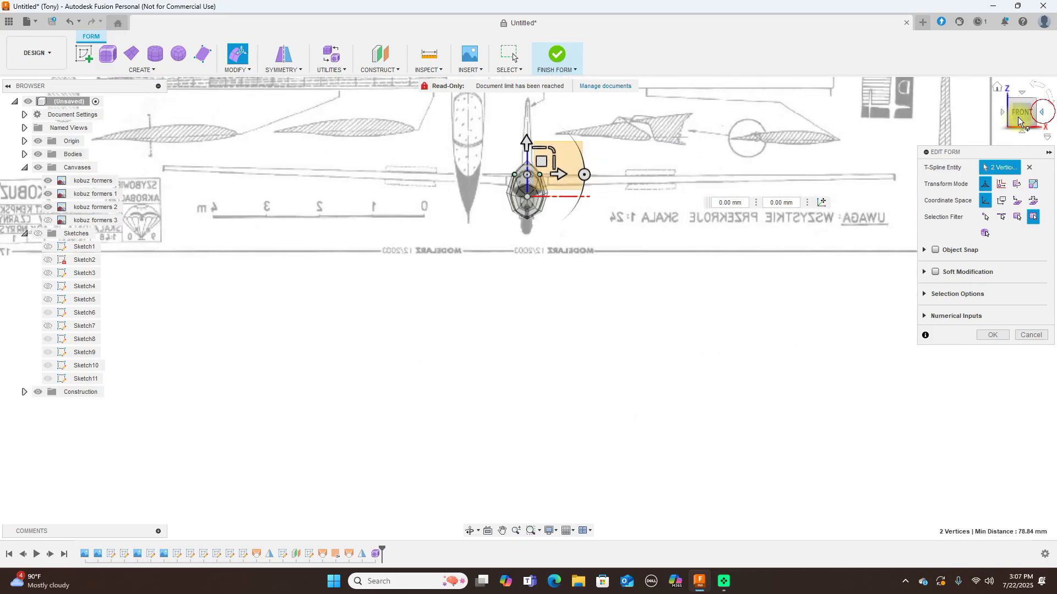
scroll(506, 258, "up", 3)
middle_click_drag(514, 347, 568, 488)
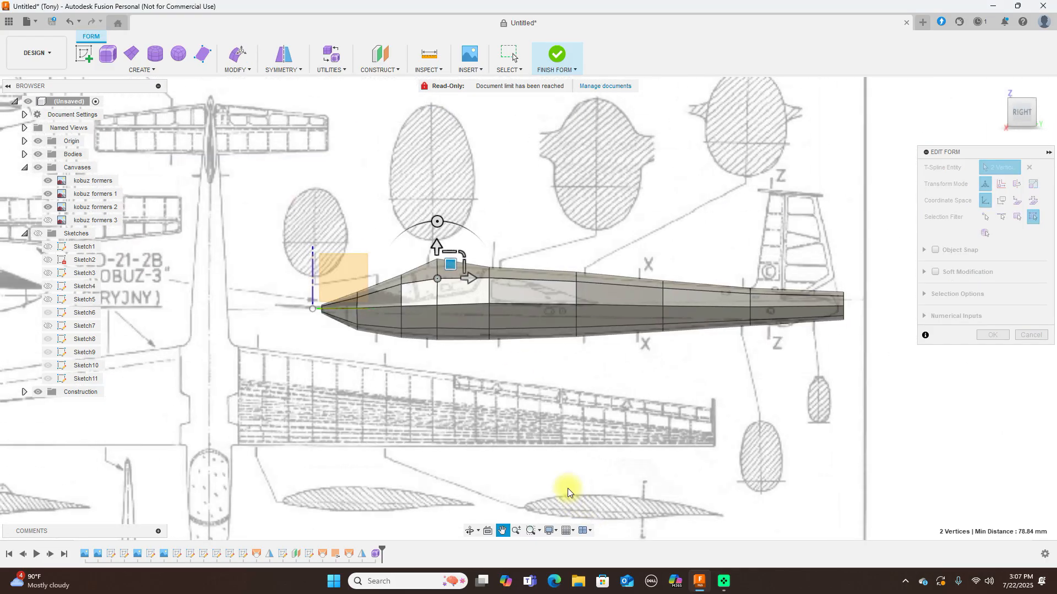
key("alt+3")
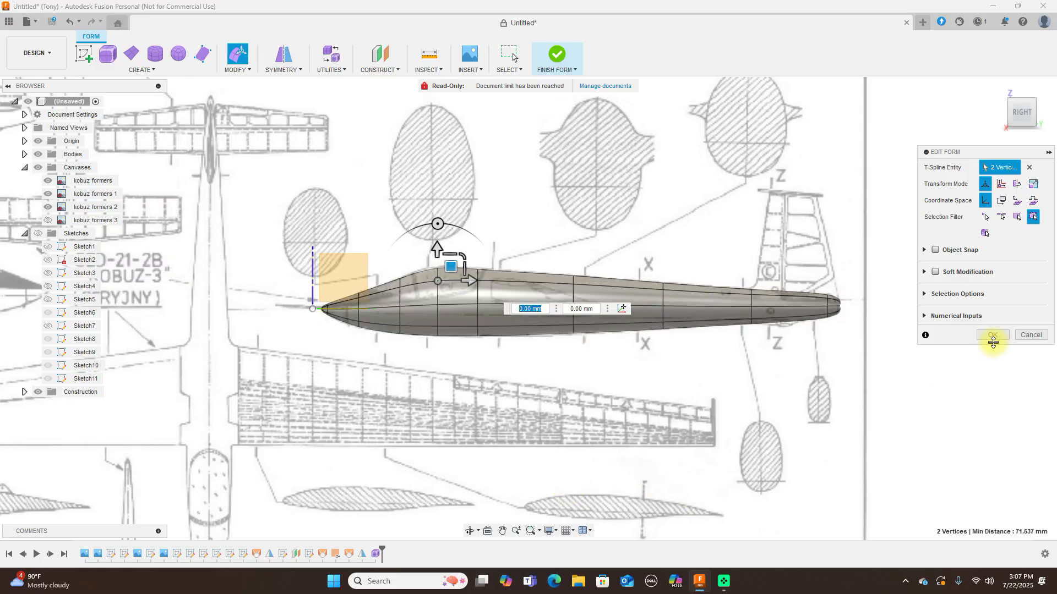
left_click(994, 336)
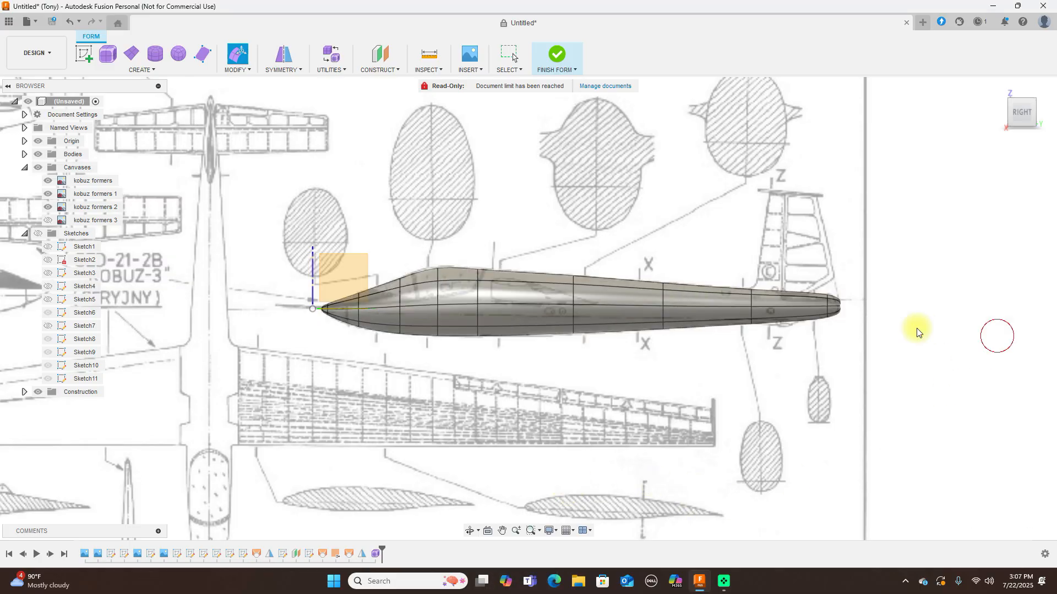
left_click(563, 67)
- Reopen the fuselage form for editing and move the top vertex at the canopy peak about 1.213 mm rearward and 3.639 mm up
scroll(625, 275, "up", 2)
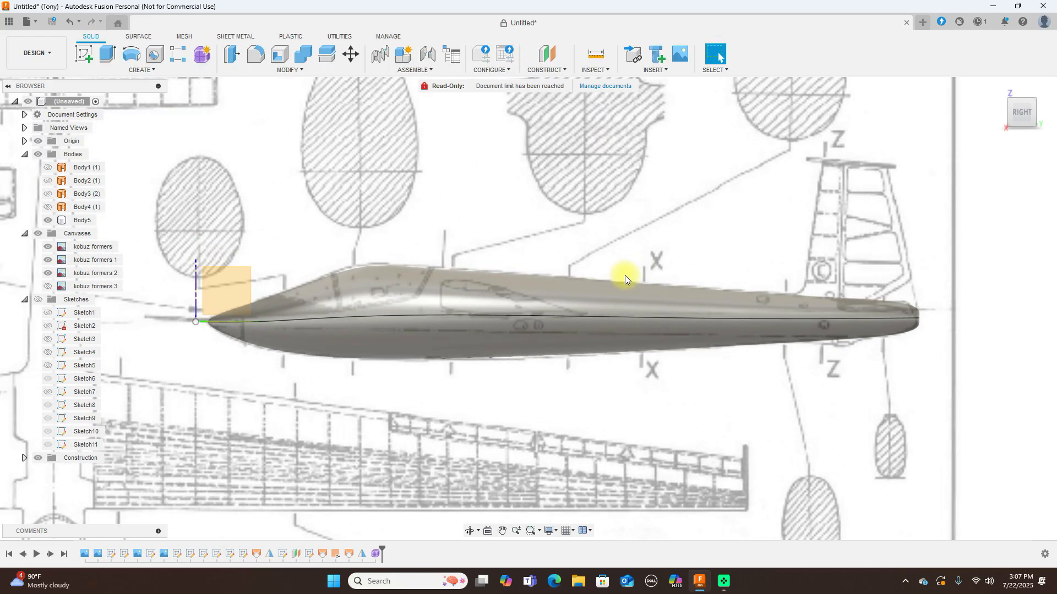
left_click(626, 275)
scroll(385, 286, "up", 2)
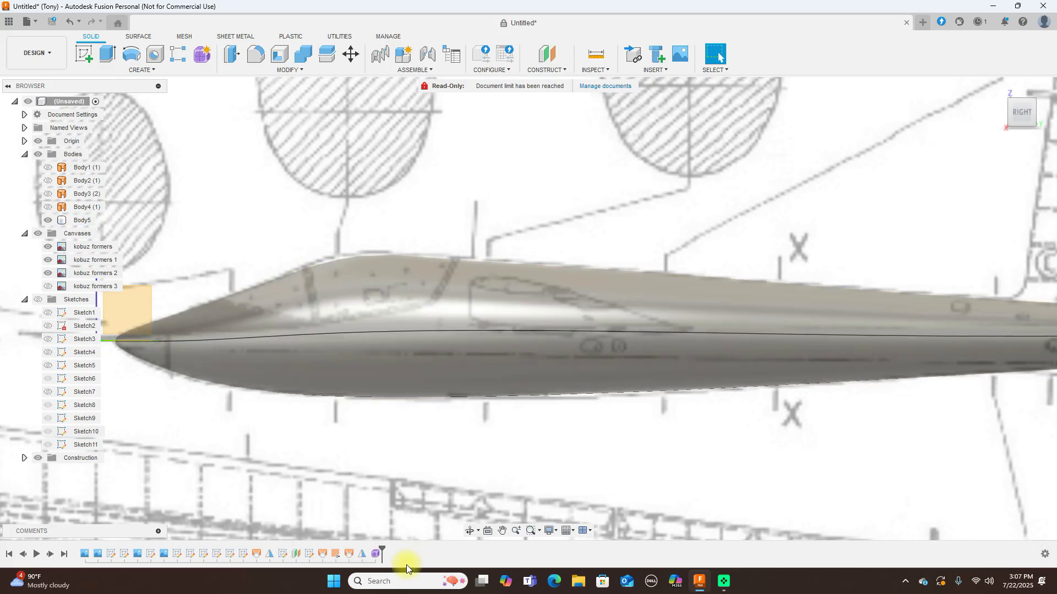
left_click(380, 555)
right_click(379, 555)
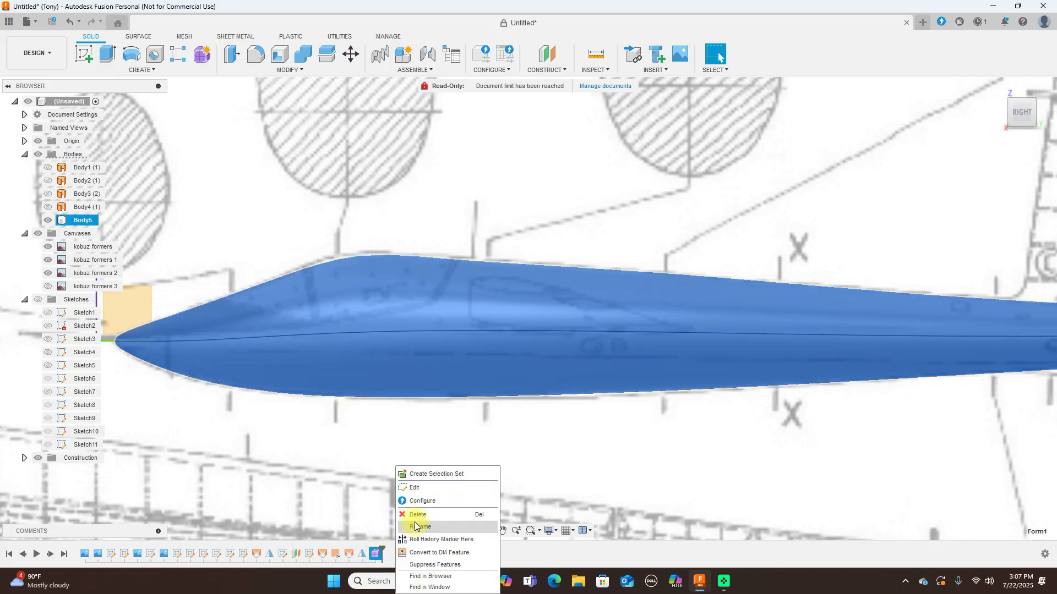
left_click(420, 488)
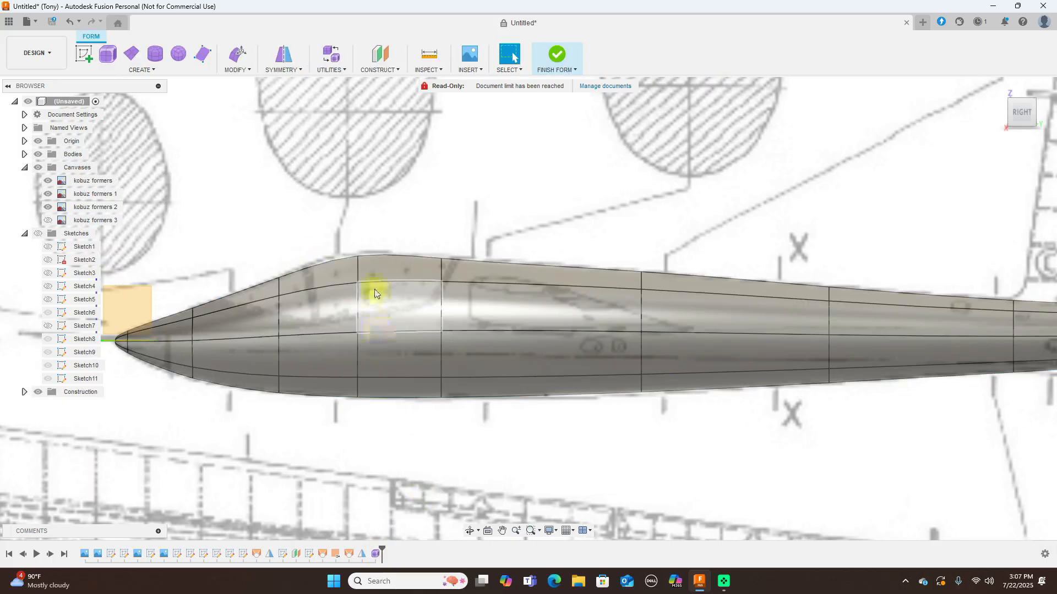
left_click(357, 257)
right_click(395, 226)
left_click(436, 210)
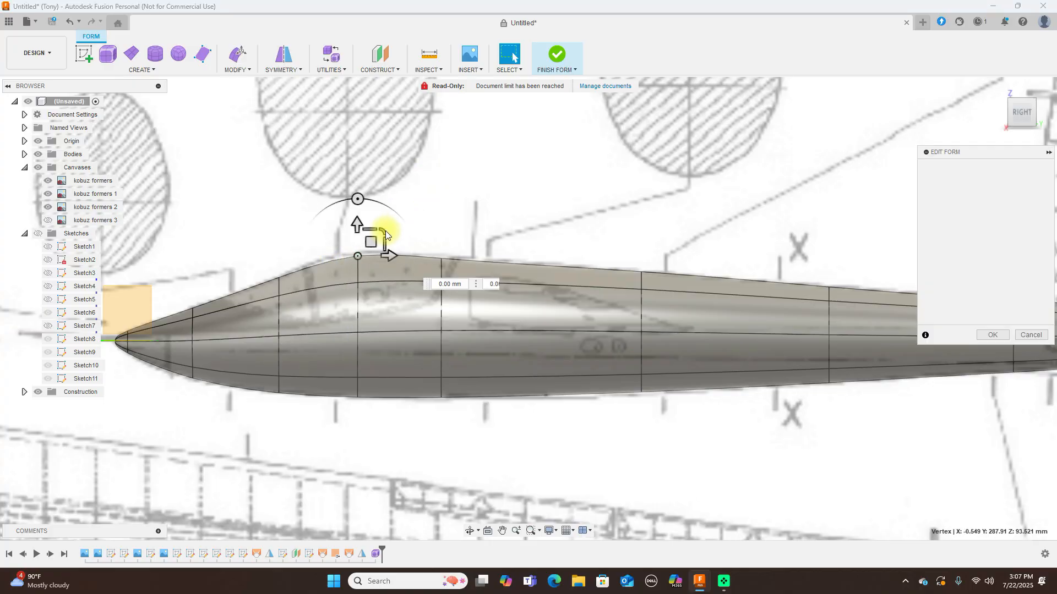
left_click_drag(372, 242, 373, 236)
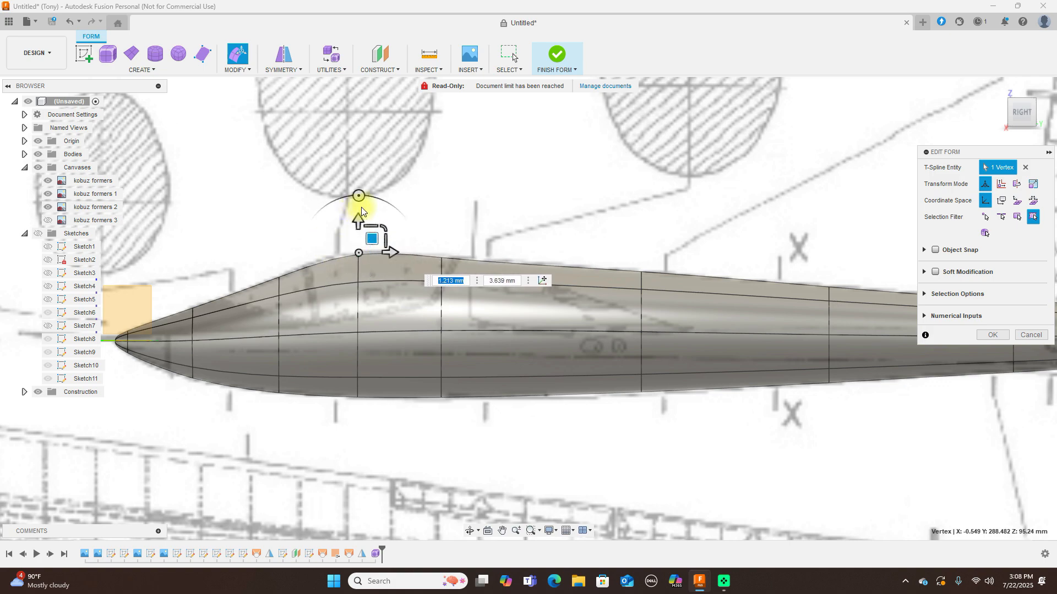
- Shift the whole canopy-peak edge ring about 1.819 mm forward and 0.606 mm up, and accept the edit
left_click_drag(346, 237, 371, 430)
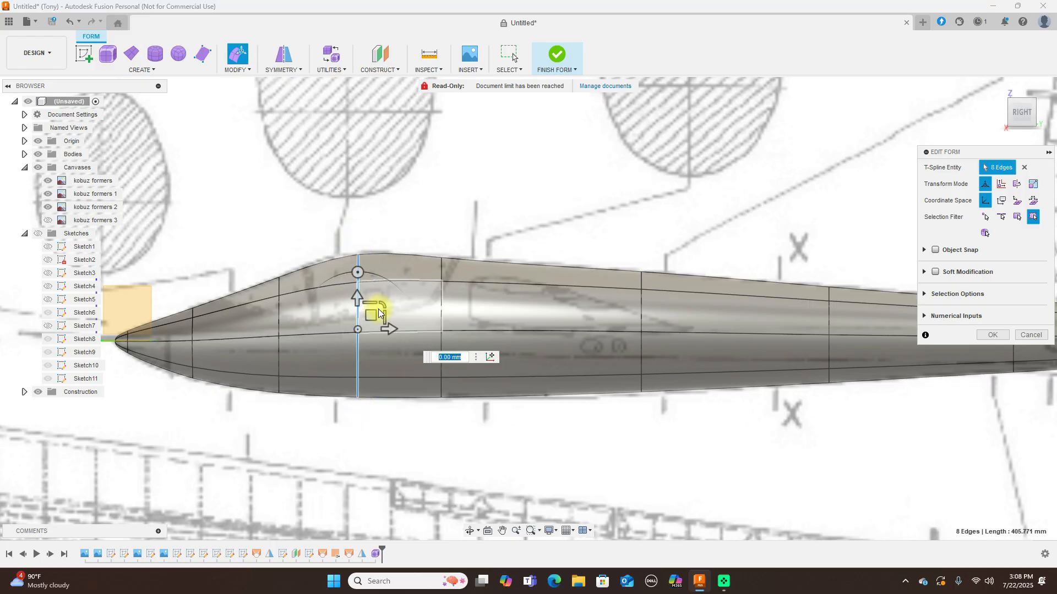
left_click_drag(374, 318, 372, 318)
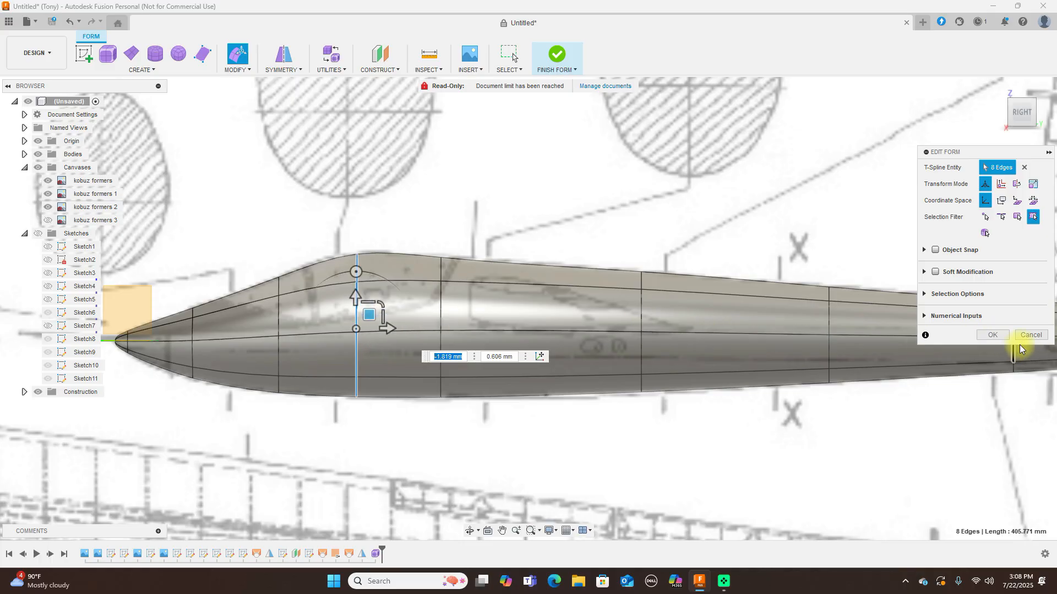
left_click(1005, 338)
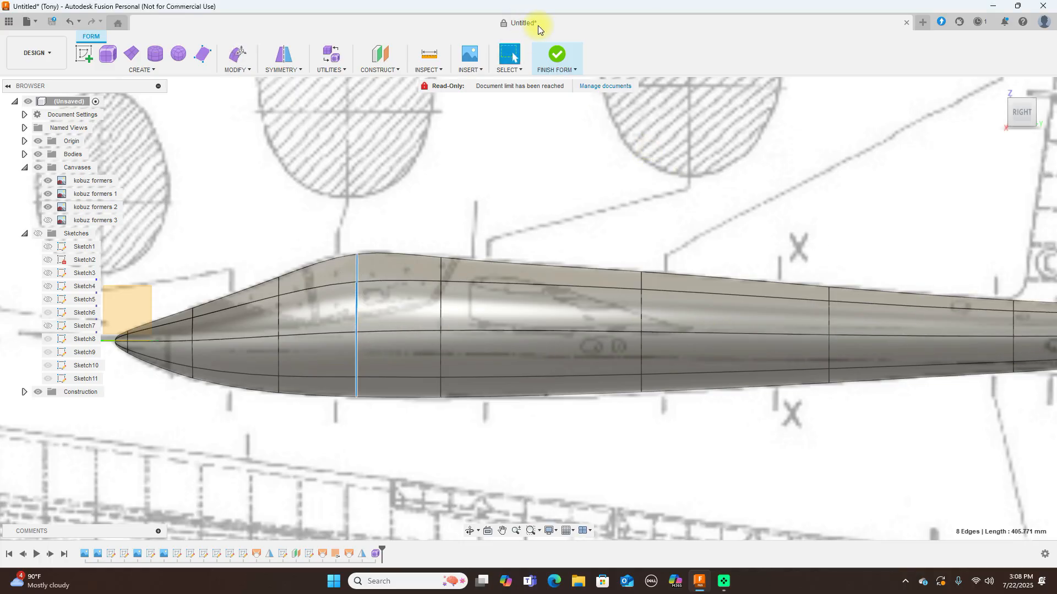
- Finish the form and hide all reference canvases so only the fuselage body is shown
left_click(557, 55)
scroll(667, 103, "down", 5)
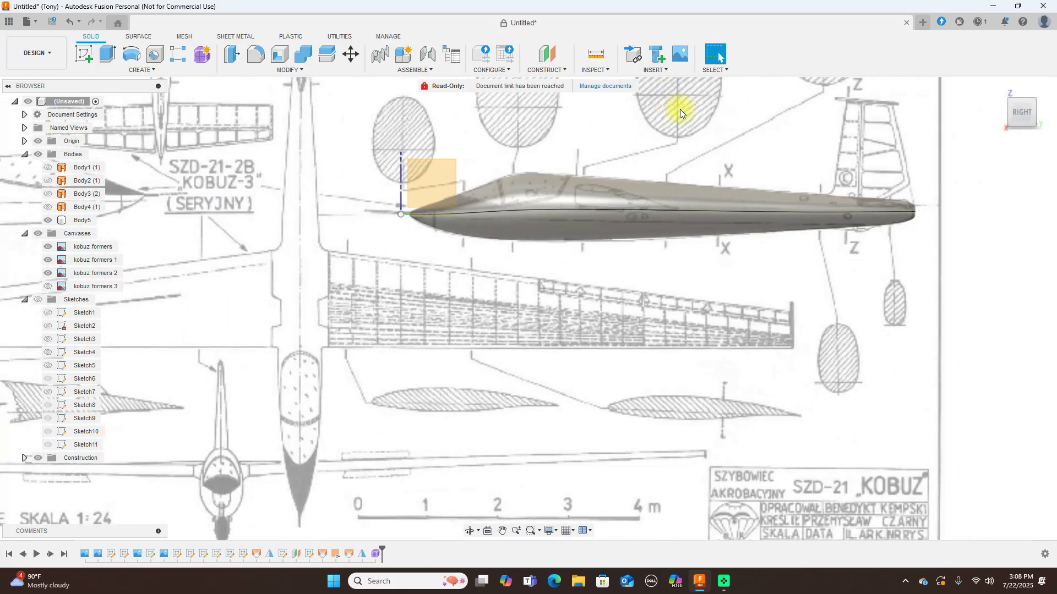
middle_click_drag(617, 194, 485, 265)
scroll(486, 261, "down", 1)
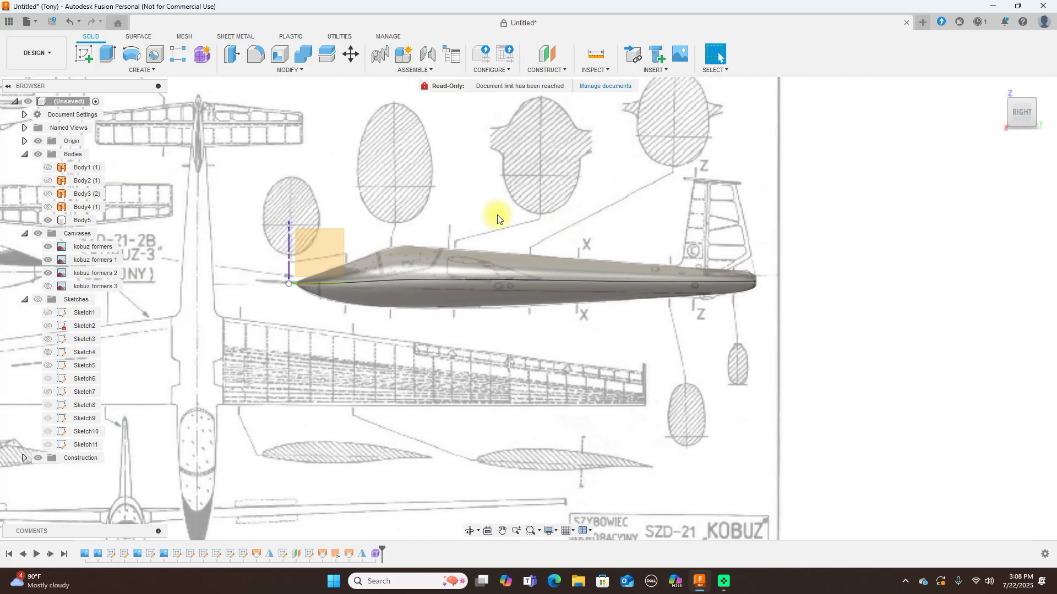
left_click(38, 234)
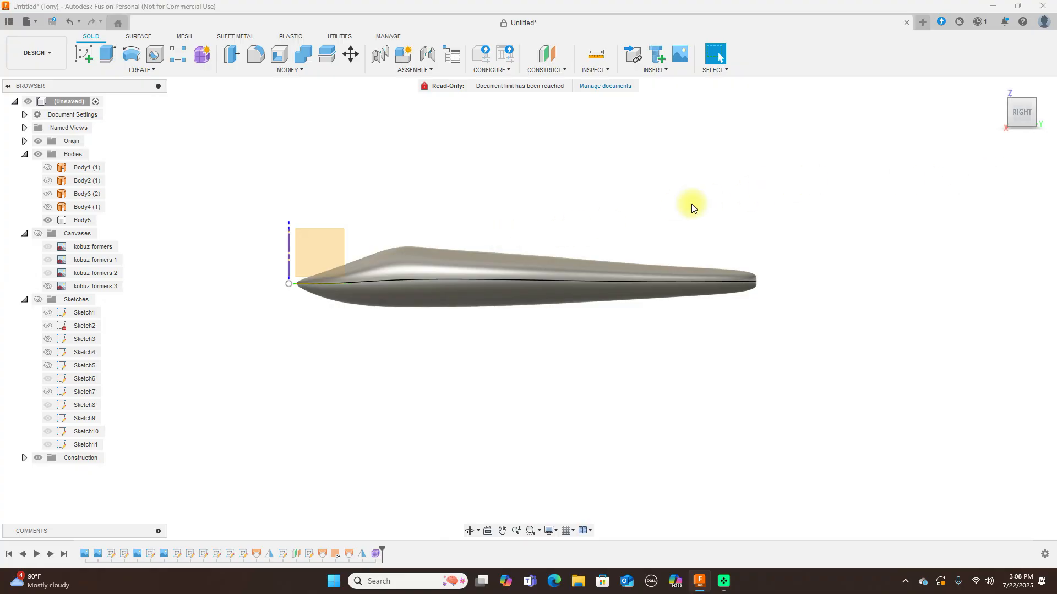
- Inspect the finished fuselage body from the right and left sides
scroll(689, 207, "up", 3)
scroll(787, 203, "down", 1)
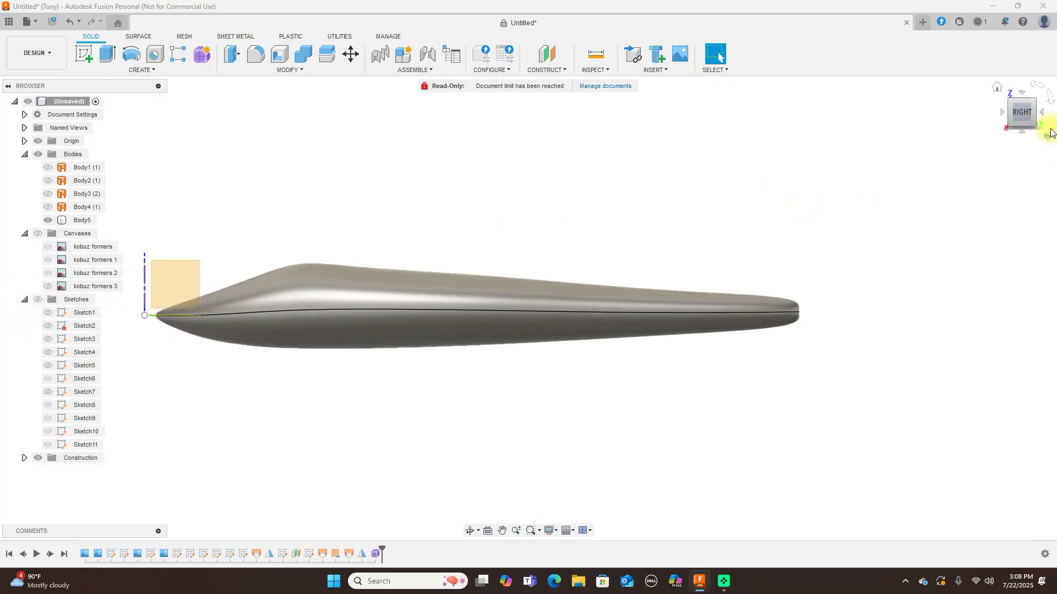
left_click(1002, 113)
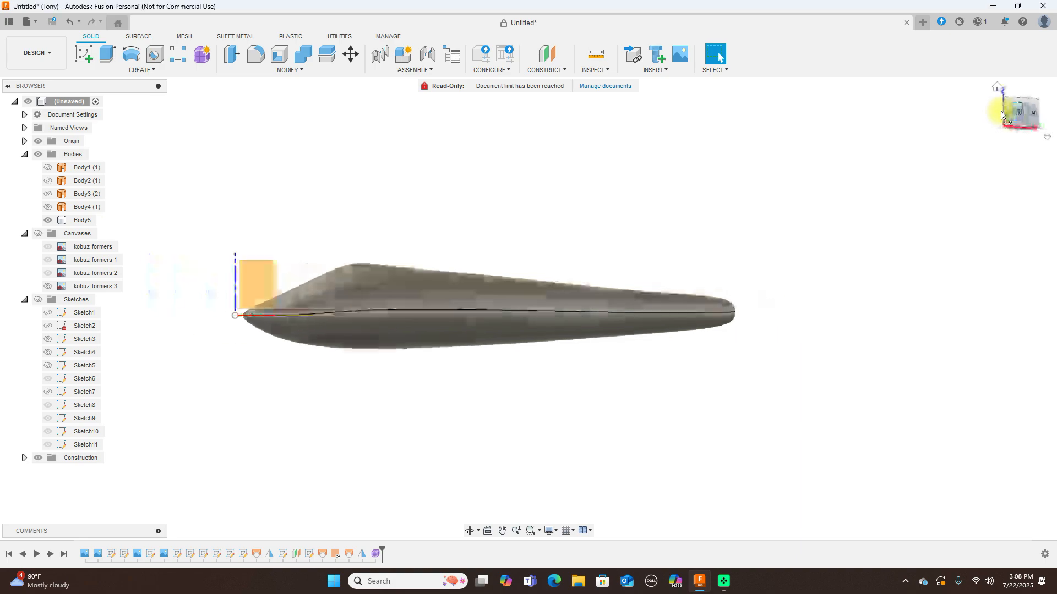
left_click(1003, 113)
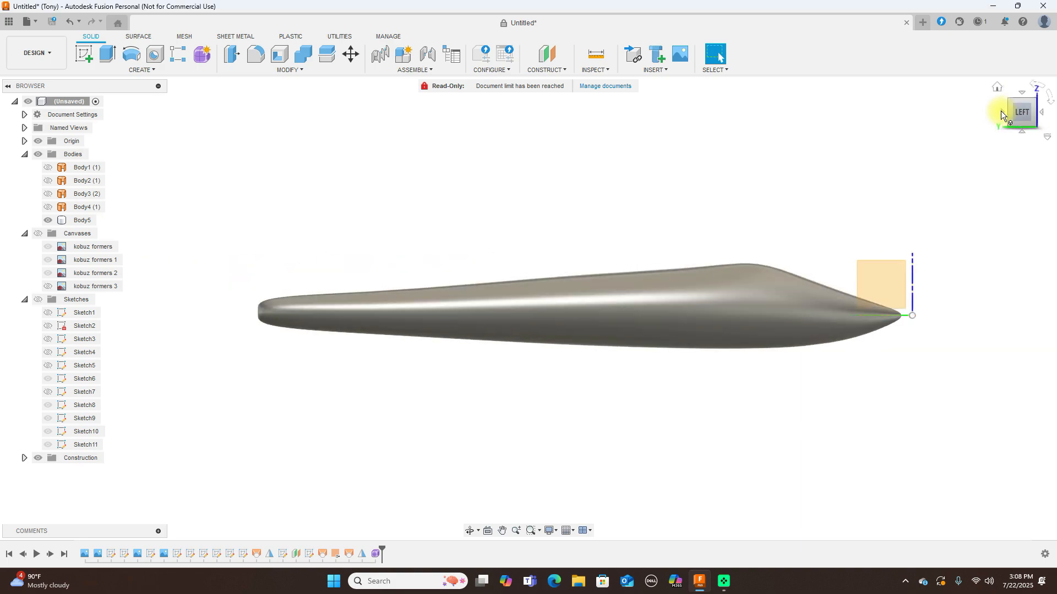
left_click(1042, 113)
left_click(1042, 113)
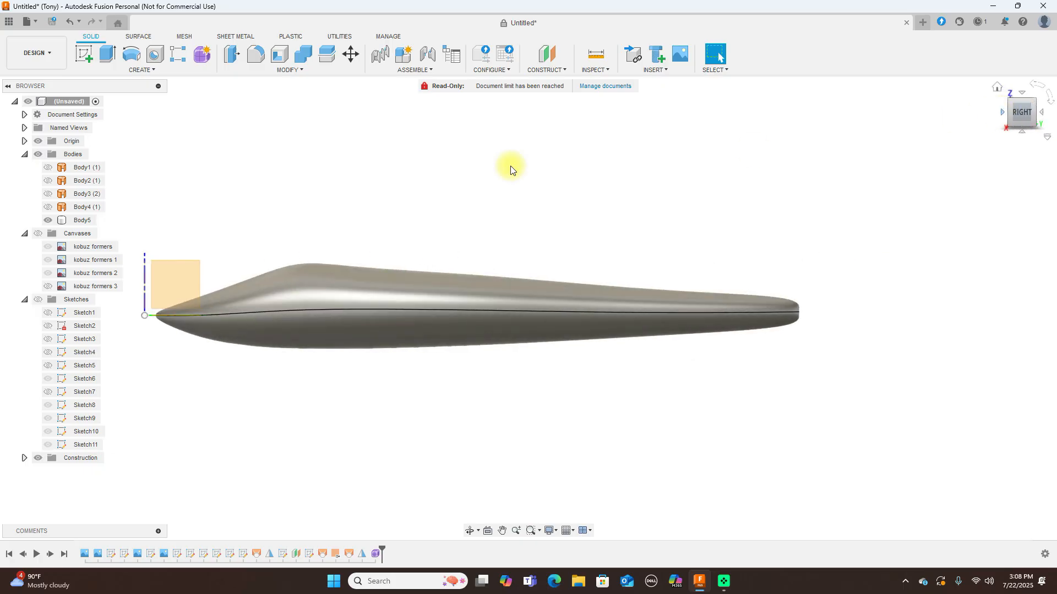
- Hide Body5 and show the four earlier surface bodies, Body1 to Body4, to examine them from the side at an angle
left_click(48, 221)
left_click(49, 207)
left_click(48, 194)
left_click(48, 181)
left_click(48, 167)
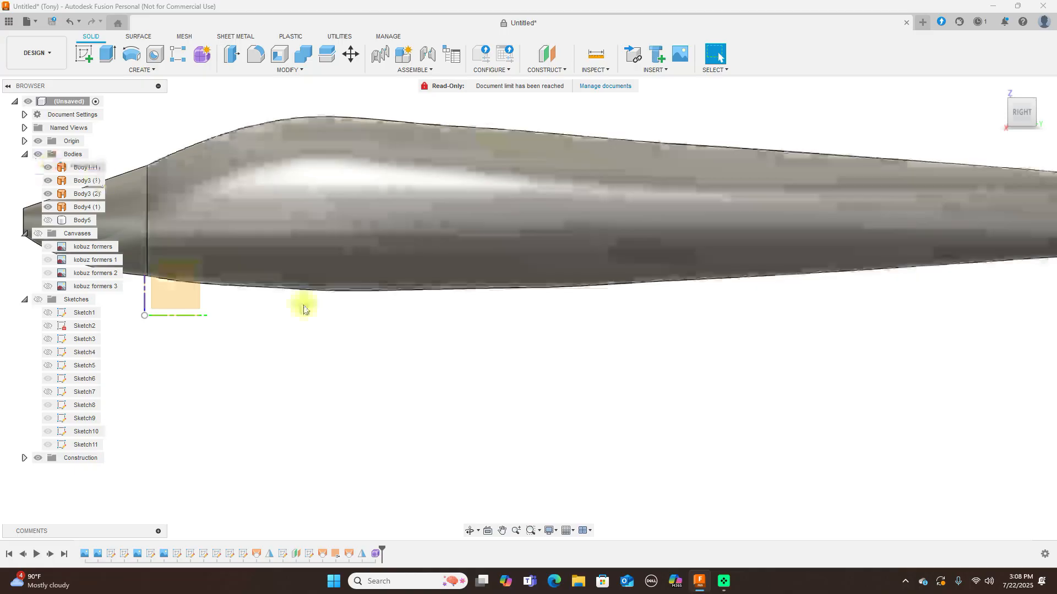
scroll(303, 310, "down", 5)
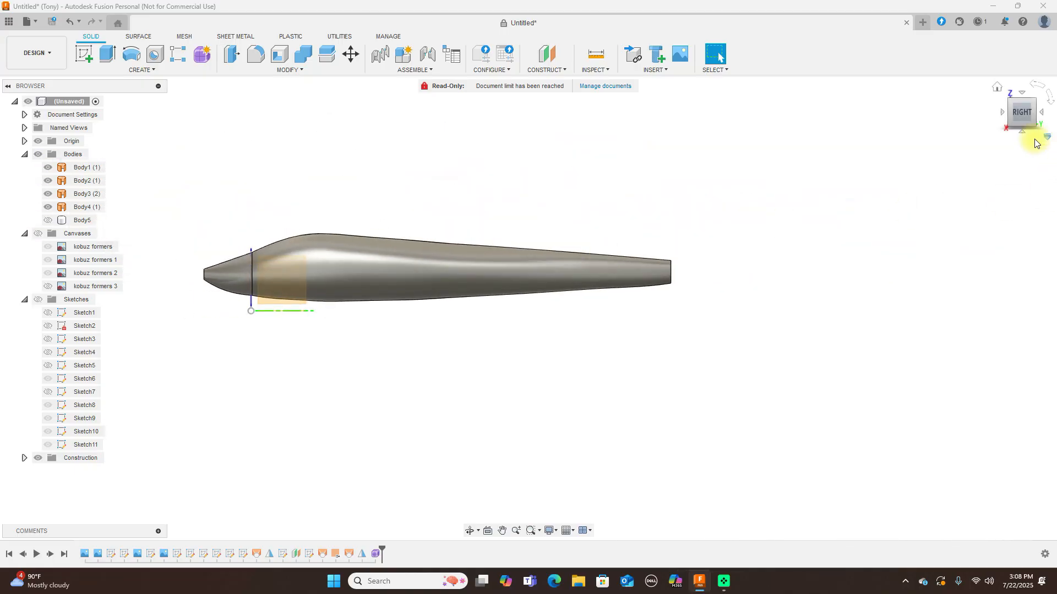
left_click_drag(1030, 113, 1047, 121)
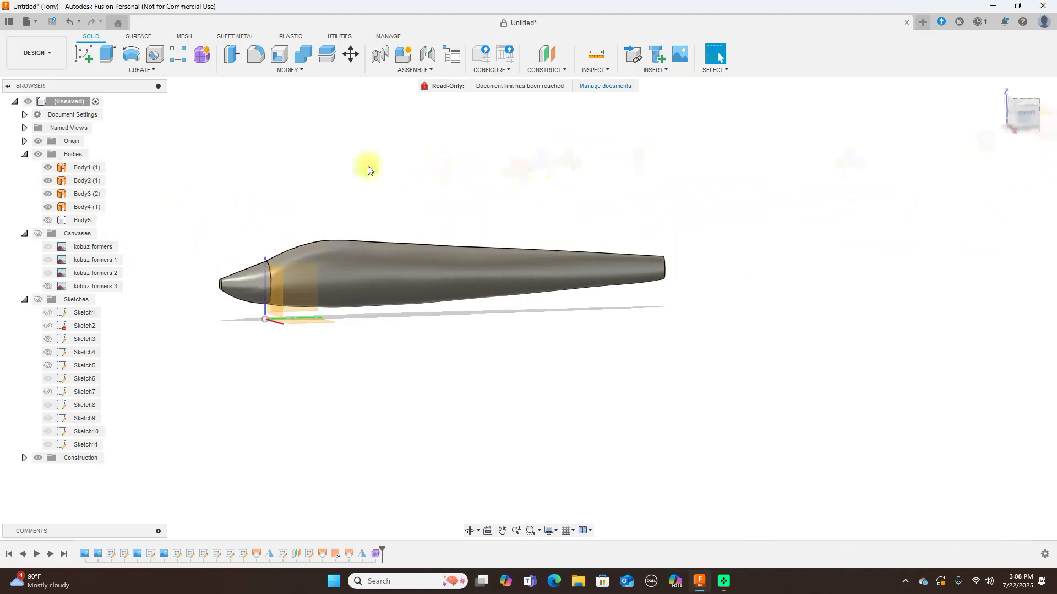
- Hide the origin, switch the display to shaded without edges, and inspect the seam between the nose and main fuselage surfaces
left_click(39, 141)
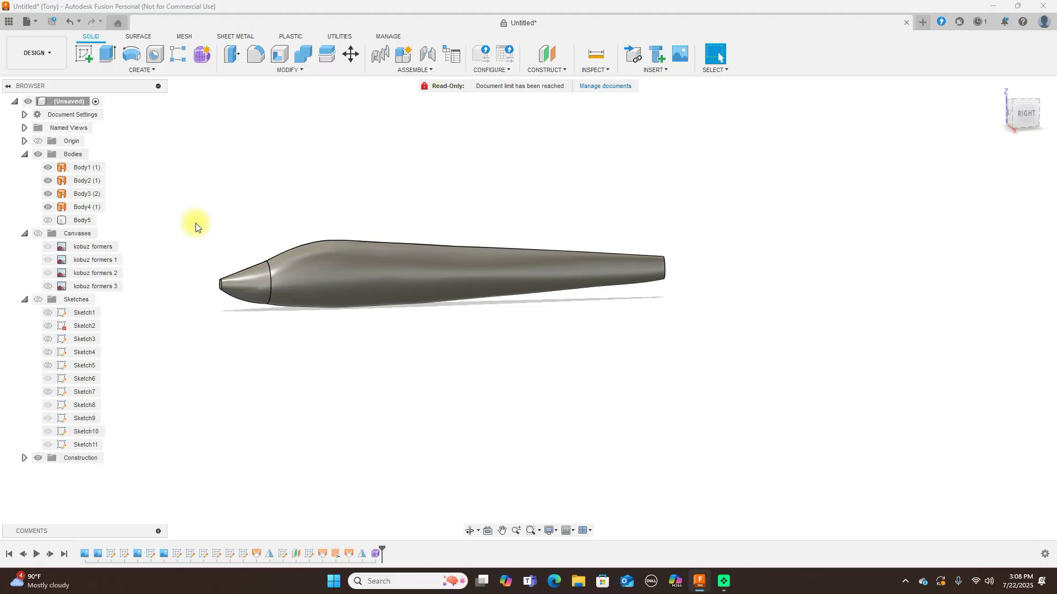
key("ctrl+4")
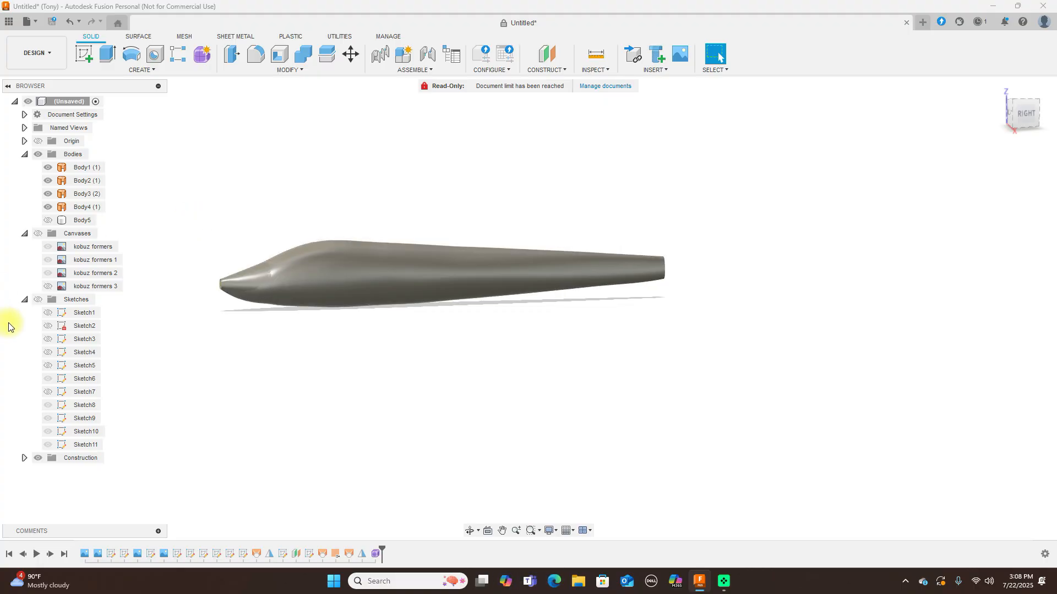
left_click(332, 279)
scroll(331, 269, "up", 2)
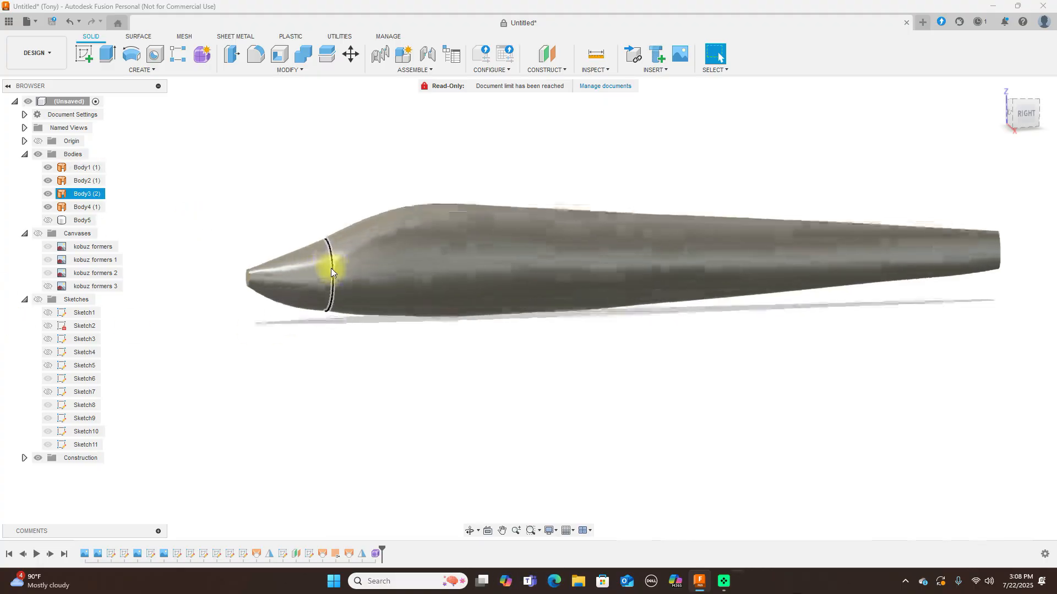
left_click(331, 270)
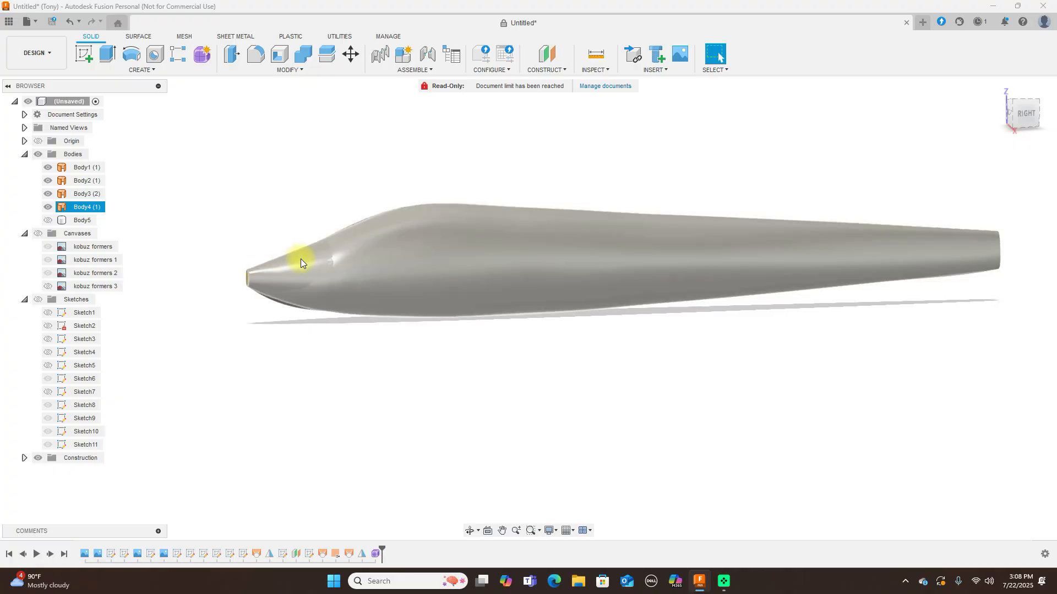
left_click(446, 321)
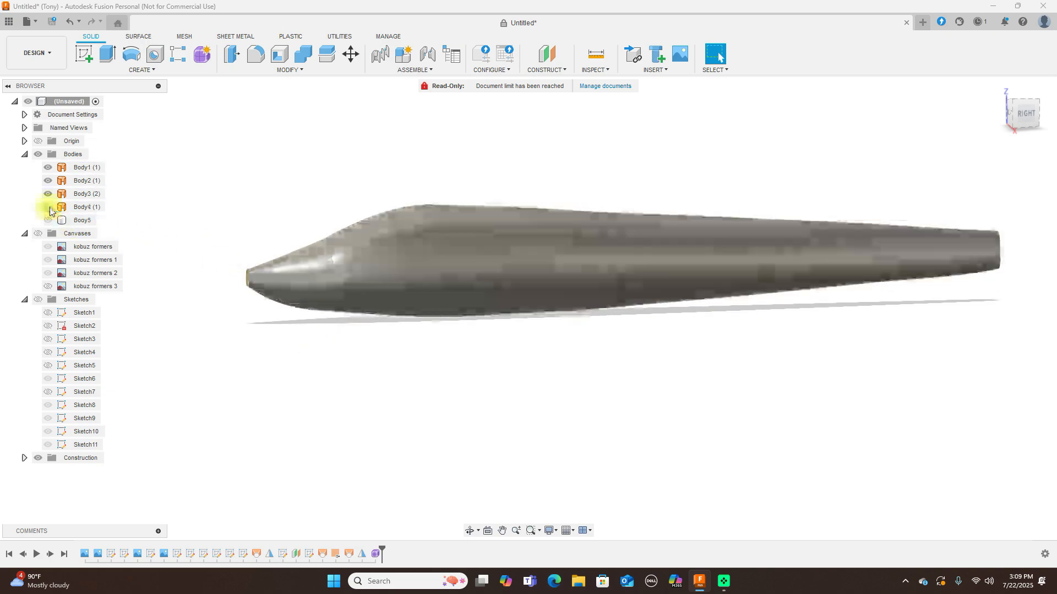
- Check the surface bodies from the front and right, and hide Body1 to Body4 so only Body5 is shown
left_click(50, 208)
left_click(50, 208)
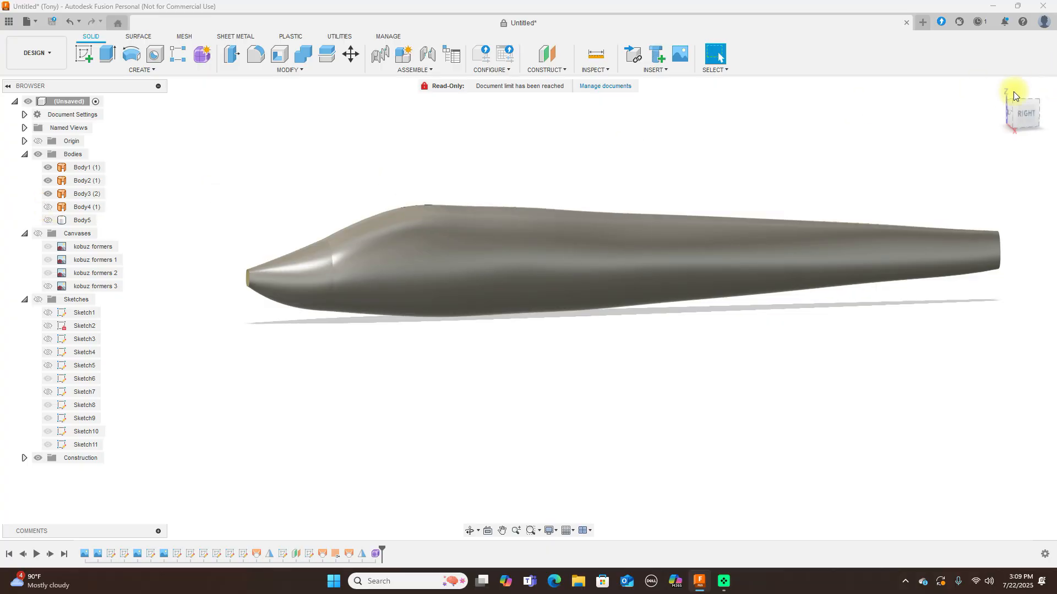
left_click(1015, 112)
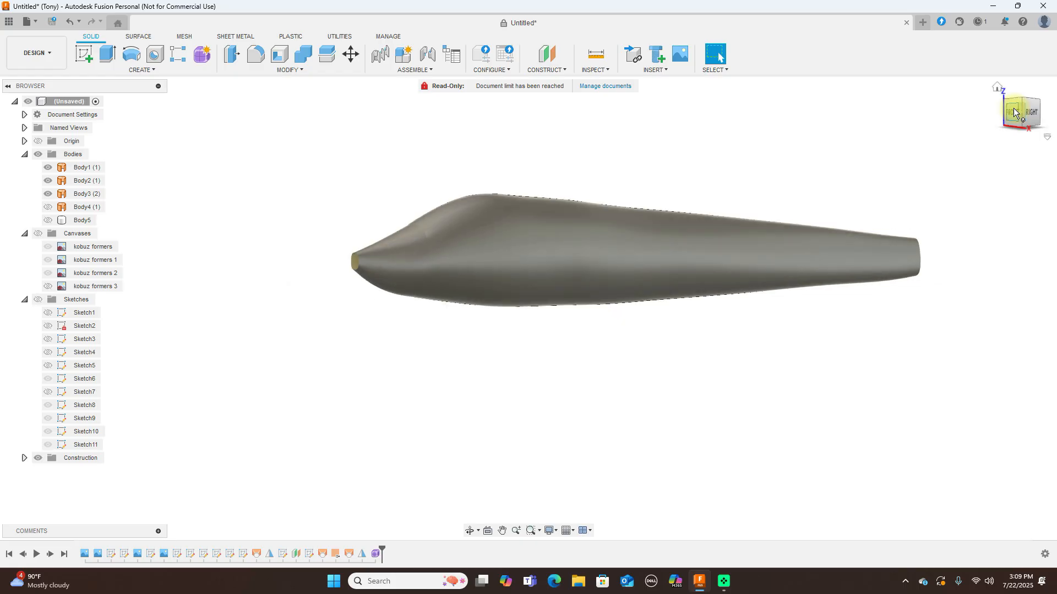
left_click(1033, 108)
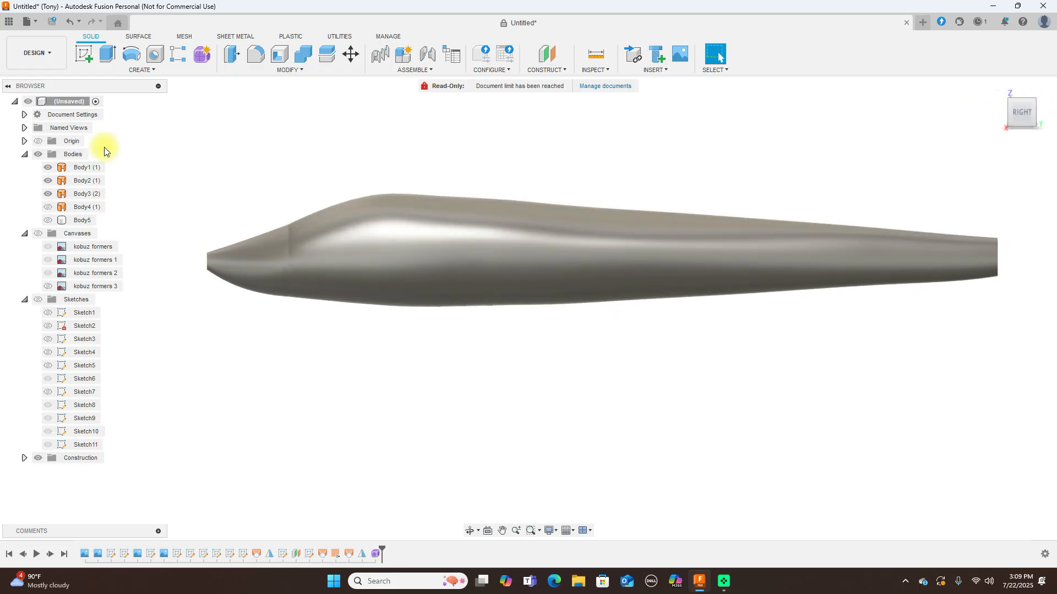
left_click(49, 220)
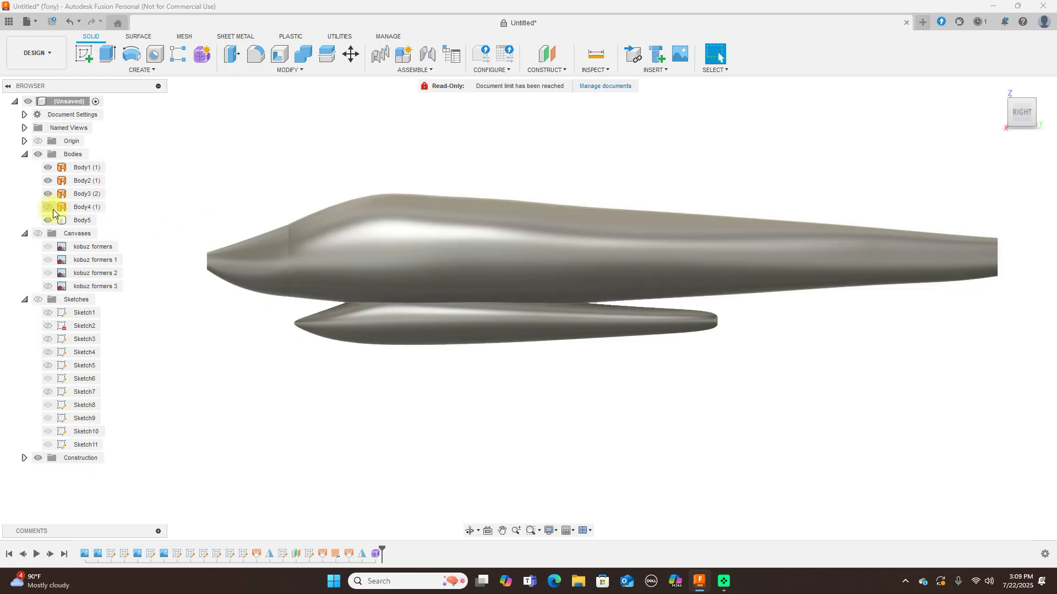
left_click(49, 194)
left_click(50, 181)
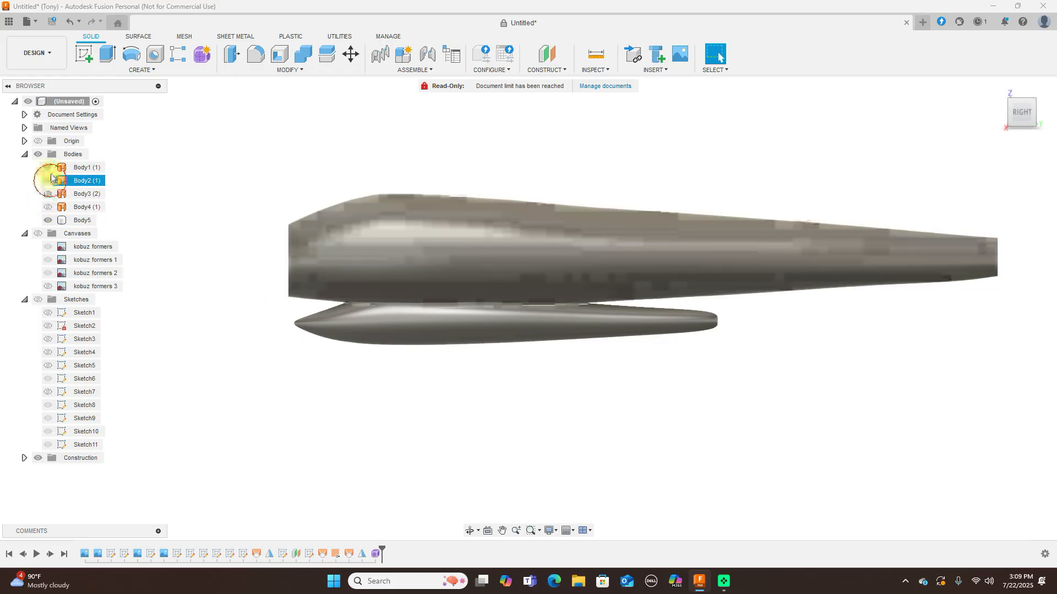
left_click(48, 168)
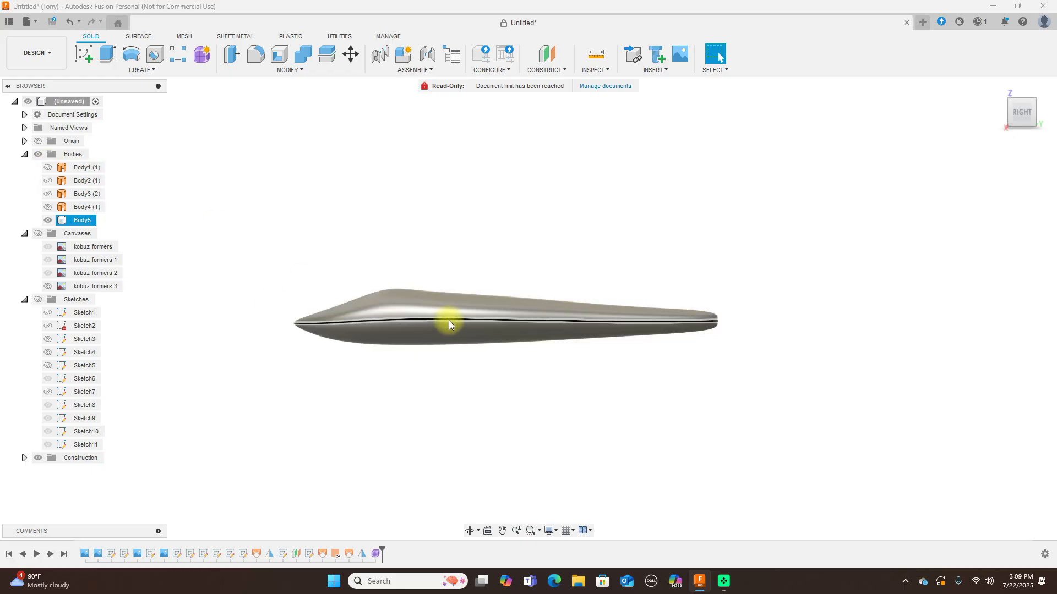
scroll(432, 329, "up", 3)
scroll(434, 329, "down", 1)
left_click(249, 267)
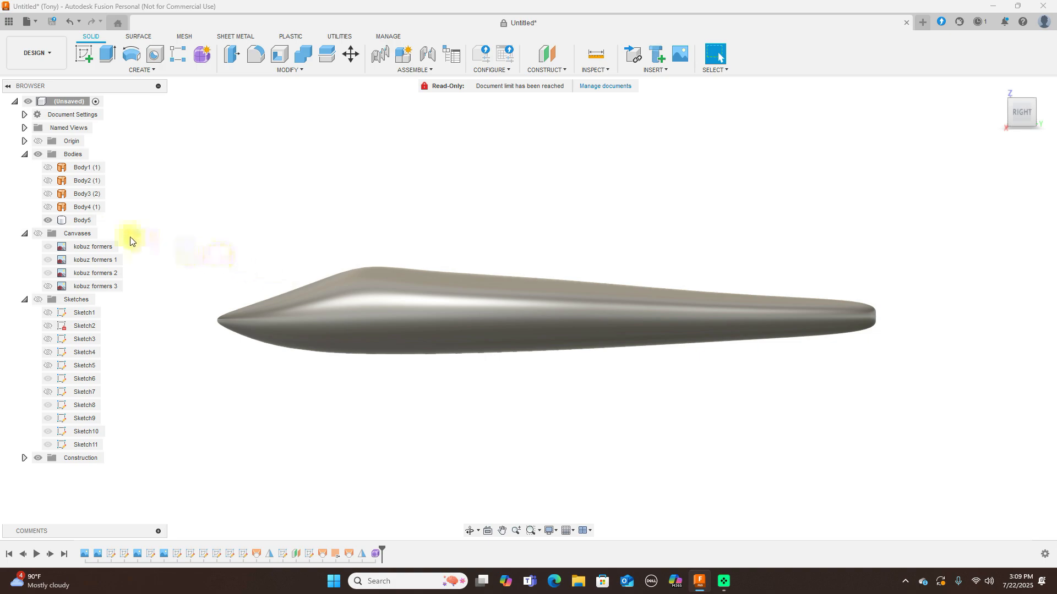
- Show the reference canvases and compare the fuselage body with the side view and cross-sections of the drawing
left_click(37, 234)
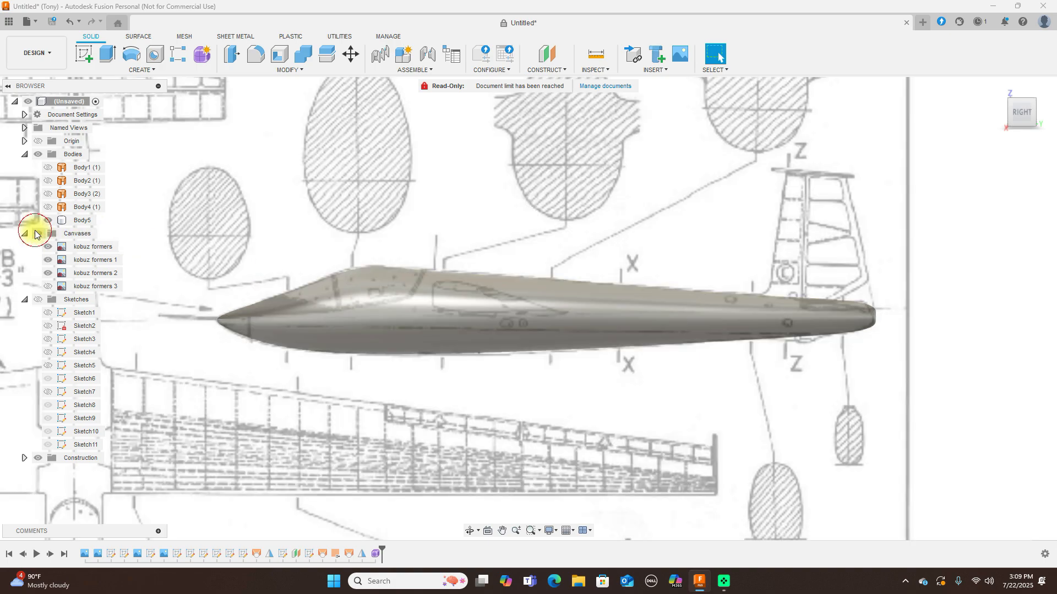
scroll(126, 295, "down", 5)
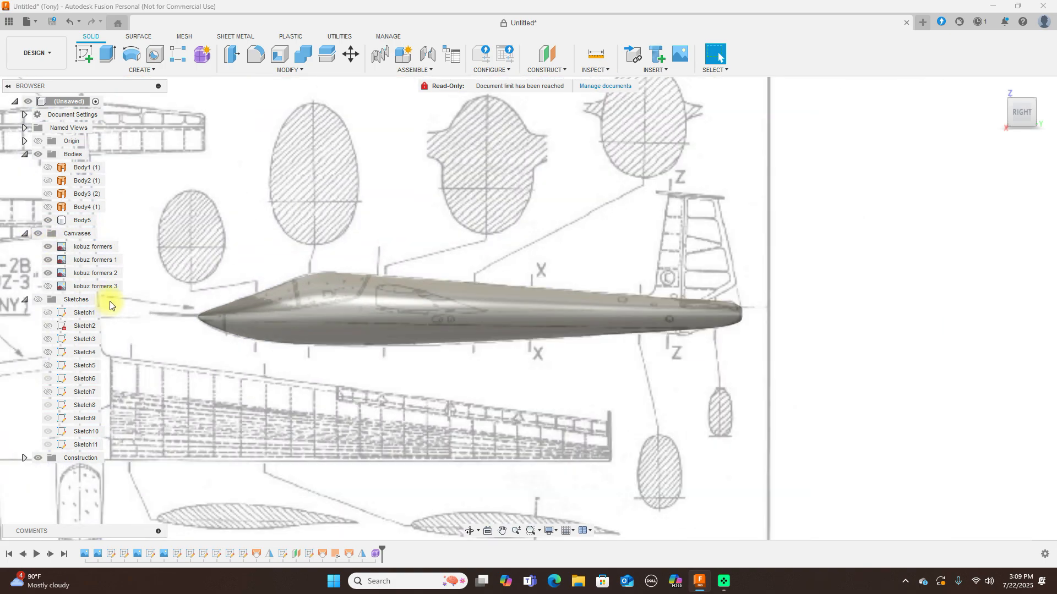
middle_click_drag(582, 349, 731, 337)
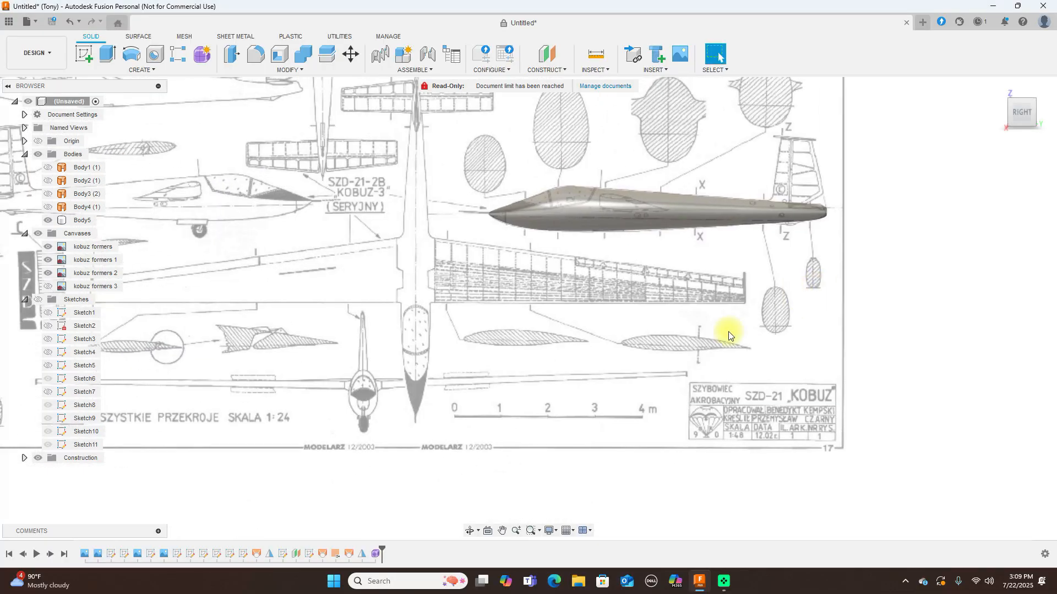
scroll(731, 337, "down", 2)
scroll(698, 301, "up", 6)
scroll(632, 360, "up", 3)
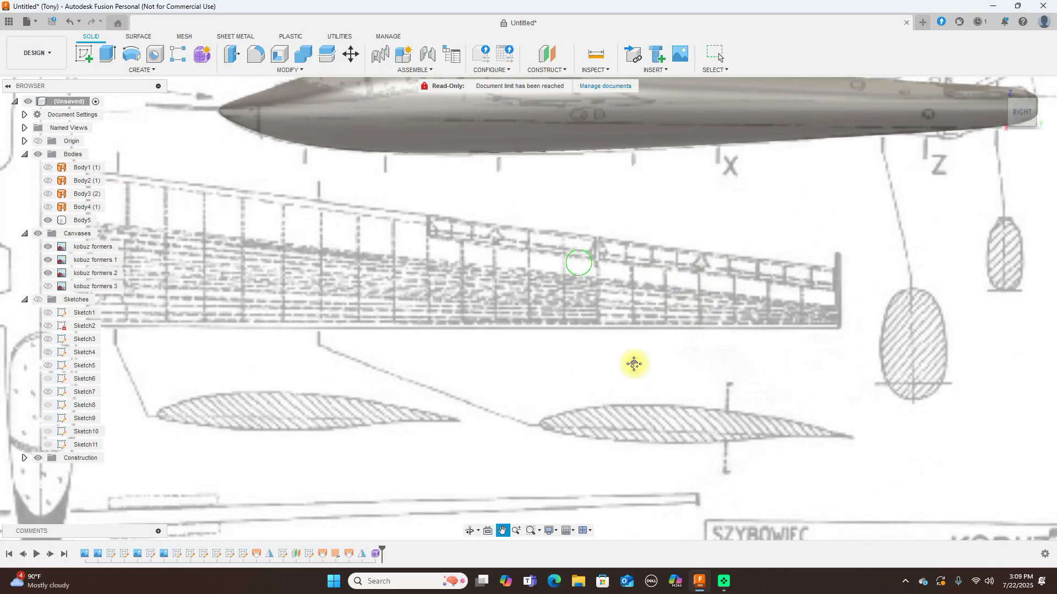
scroll(515, 366, "up", 3)
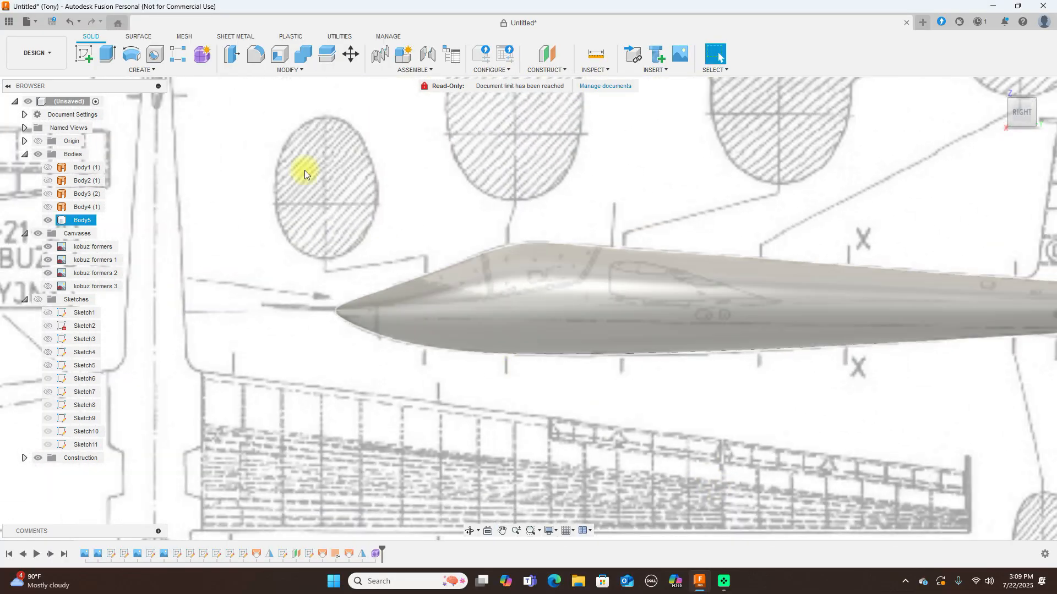
left_click(305, 174)
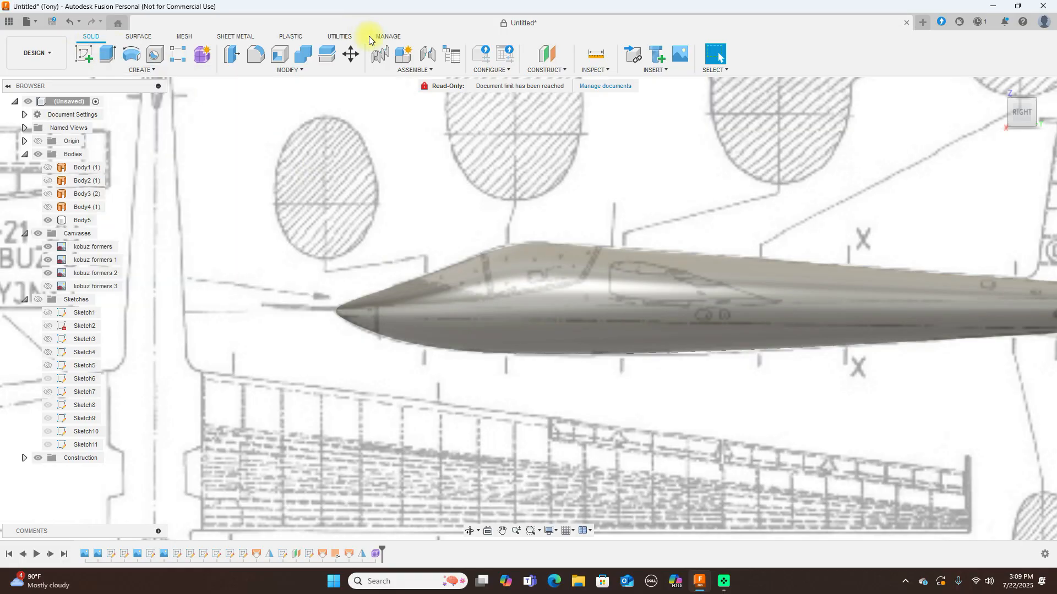
scroll(465, 161, "up", 2)
scroll(464, 161, "down", 1)
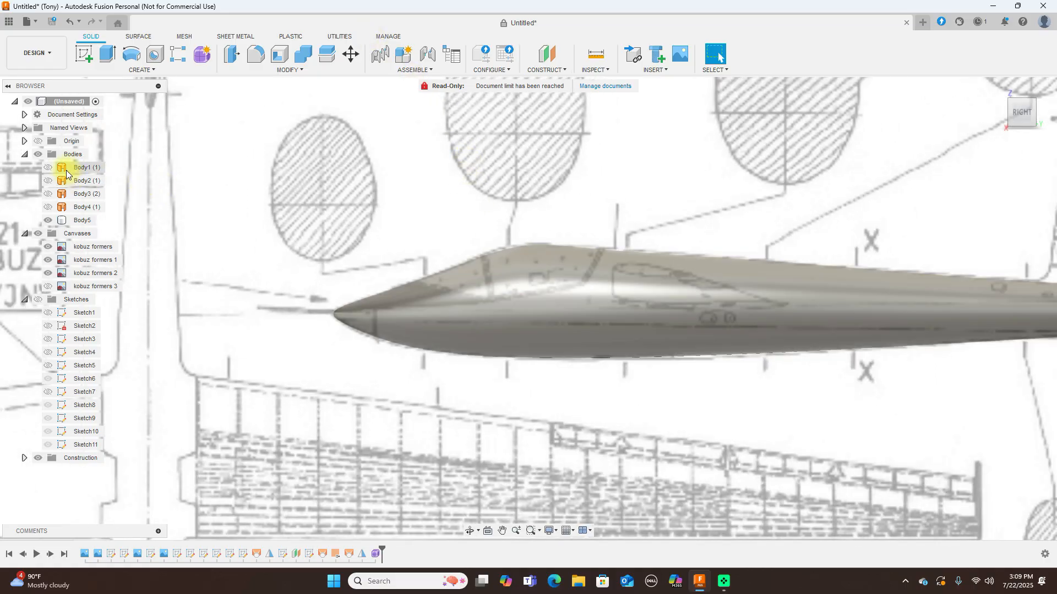
- Hide all bodies and start a new sketch on the vertical YZ origin plane facing the side-view drawing
left_click(38, 154)
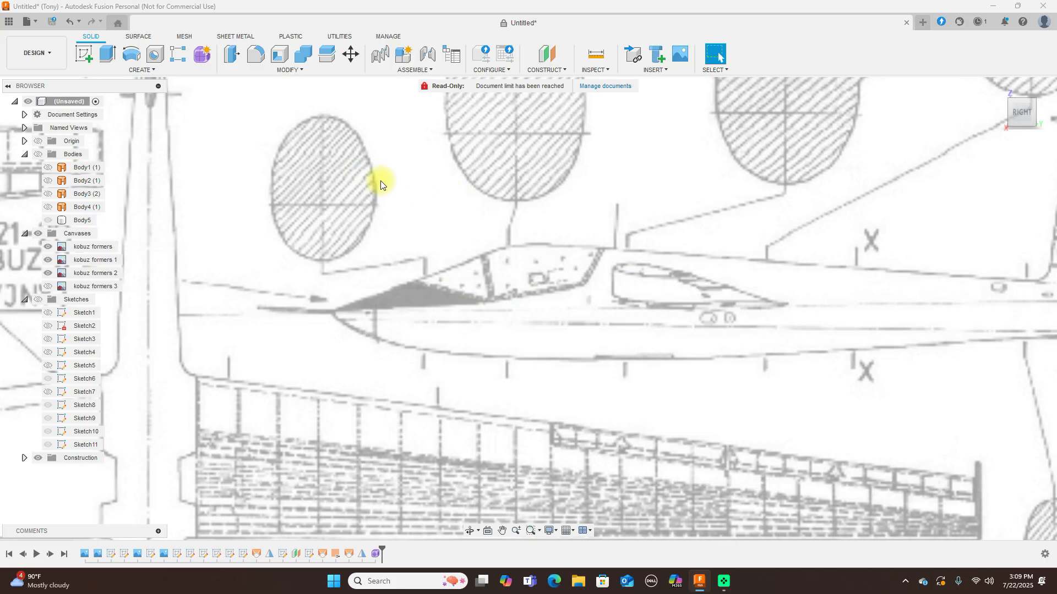
left_click(85, 53)
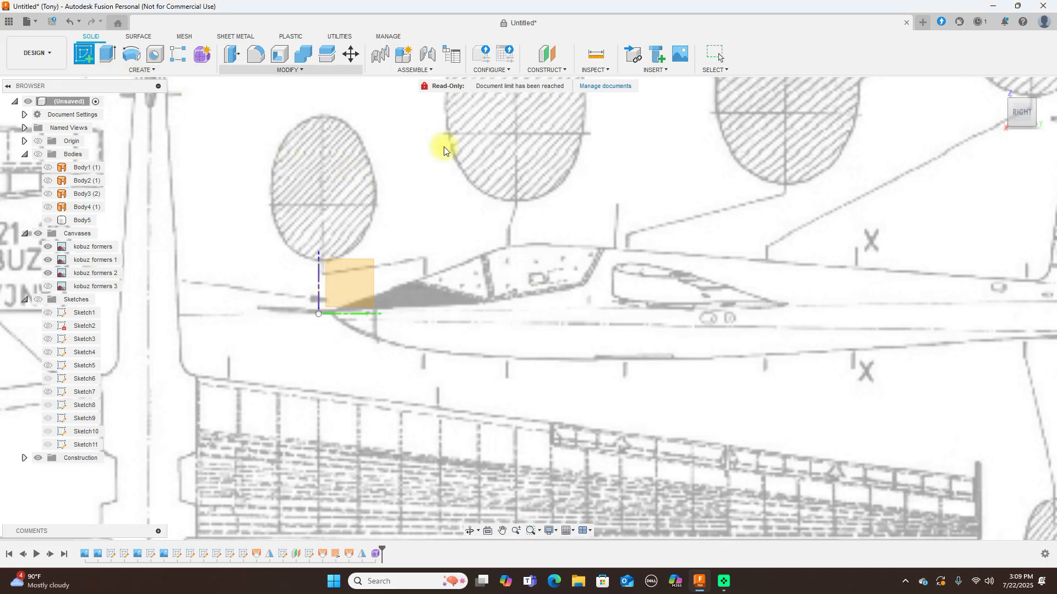
left_click(354, 256)
middle_click_drag(495, 259, 701, 266)
middle_click_drag(769, 366, 563, 358)
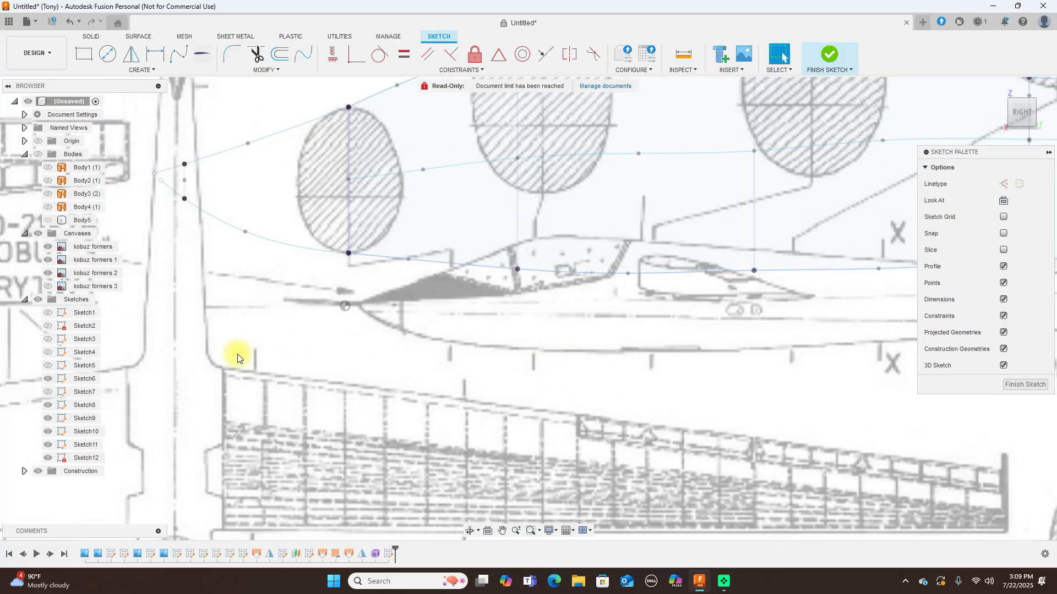
- Hide all earlier sketches and frame the nose and canopy of the side-view drawing
left_click(51, 458)
left_click(51, 457)
left_click(51, 445)
left_click(50, 432)
left_click(50, 419)
left_click(51, 406)
left_click(51, 379)
scroll(710, 365, "up", 3)
scroll(713, 359, "down", 3)
middle_click_drag(738, 273, 714, 313)
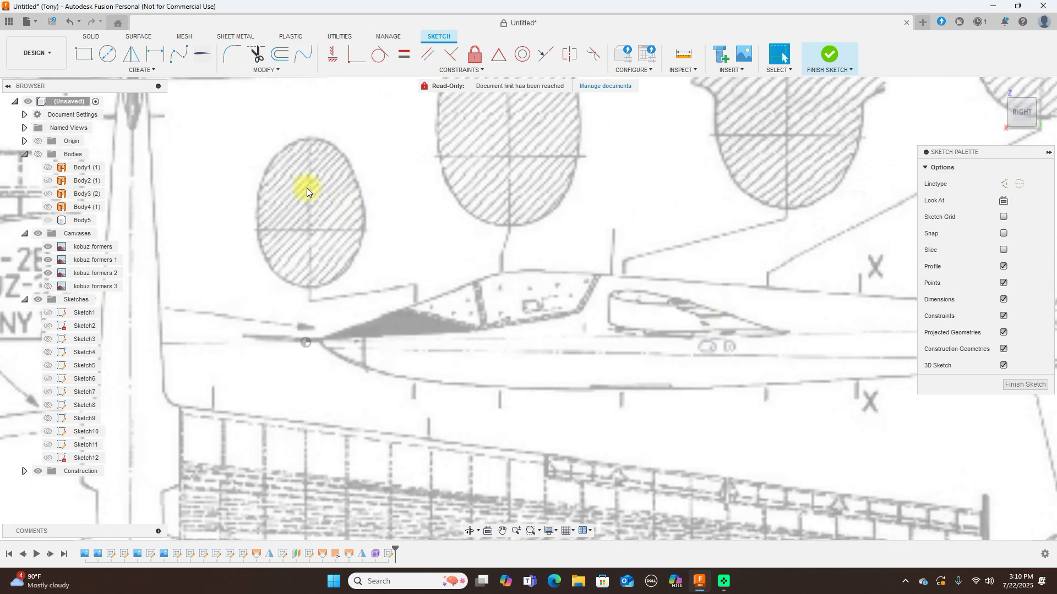
left_click(179, 61)
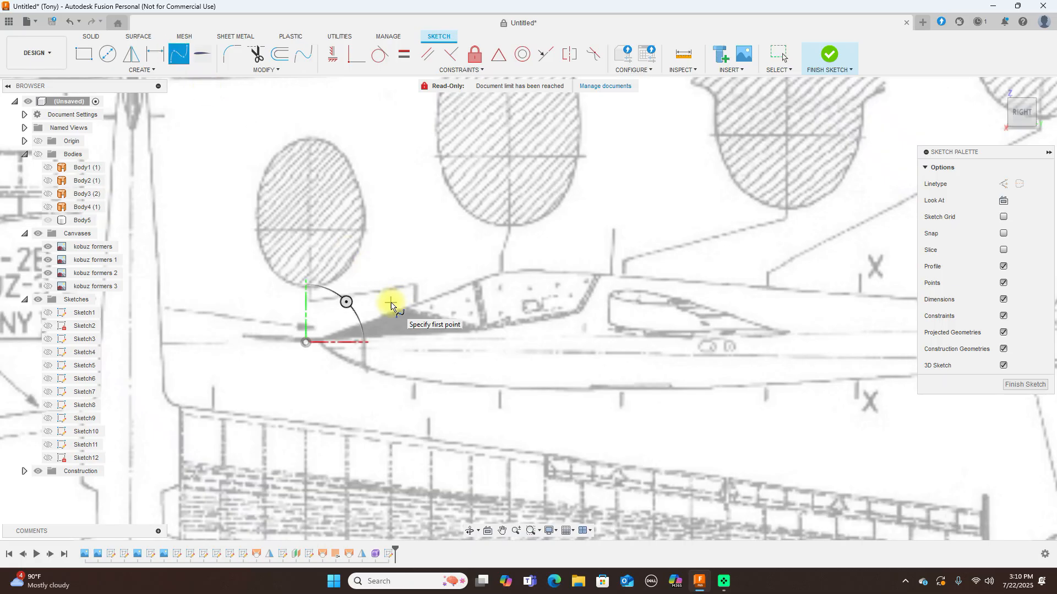
left_click(390, 305)
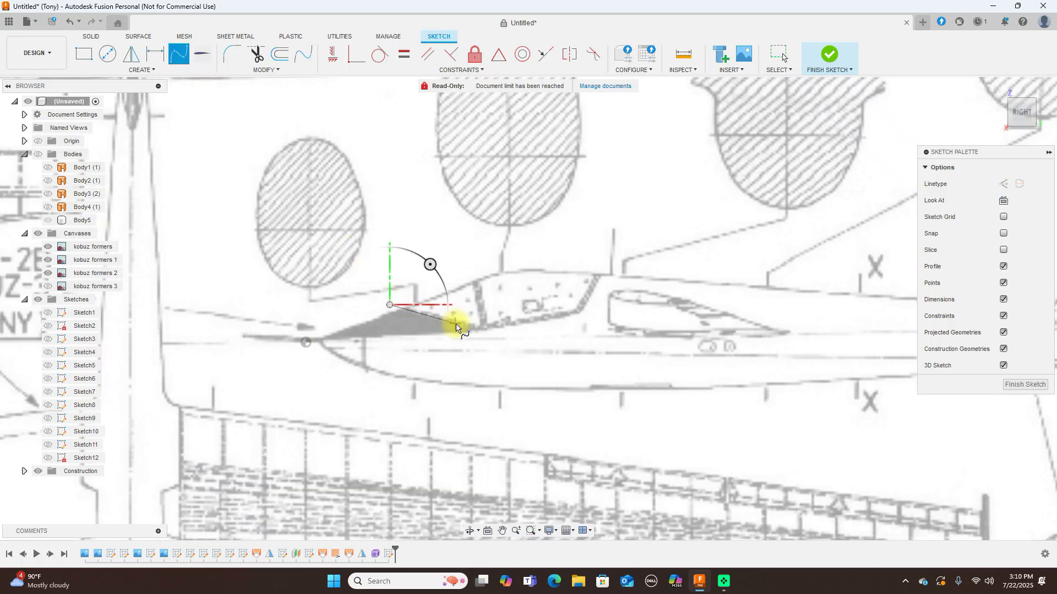
left_click(456, 325)
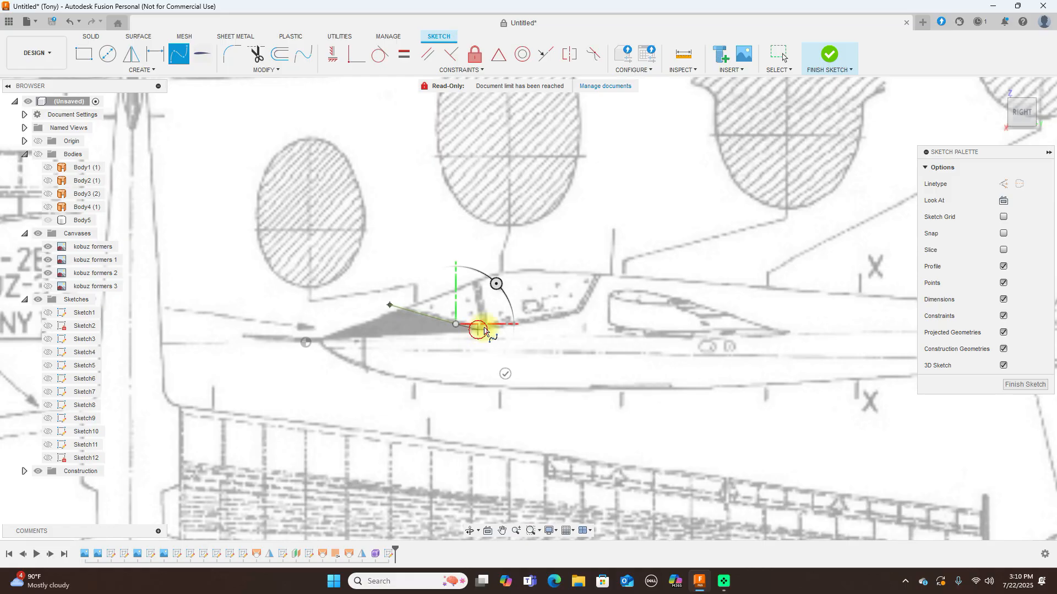
left_click(478, 330)
left_click(532, 321)
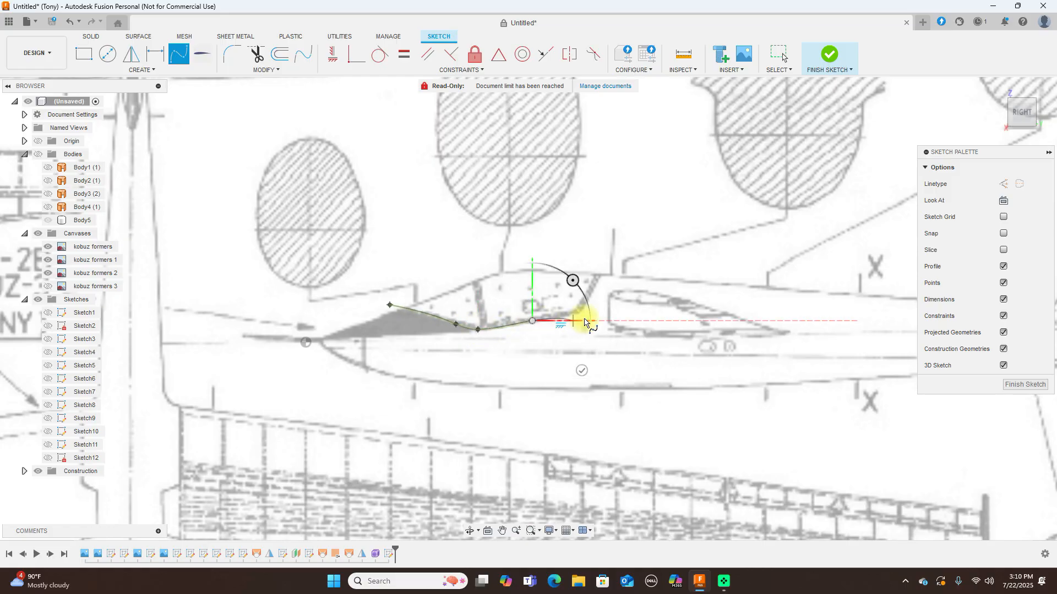
right_click(581, 311)
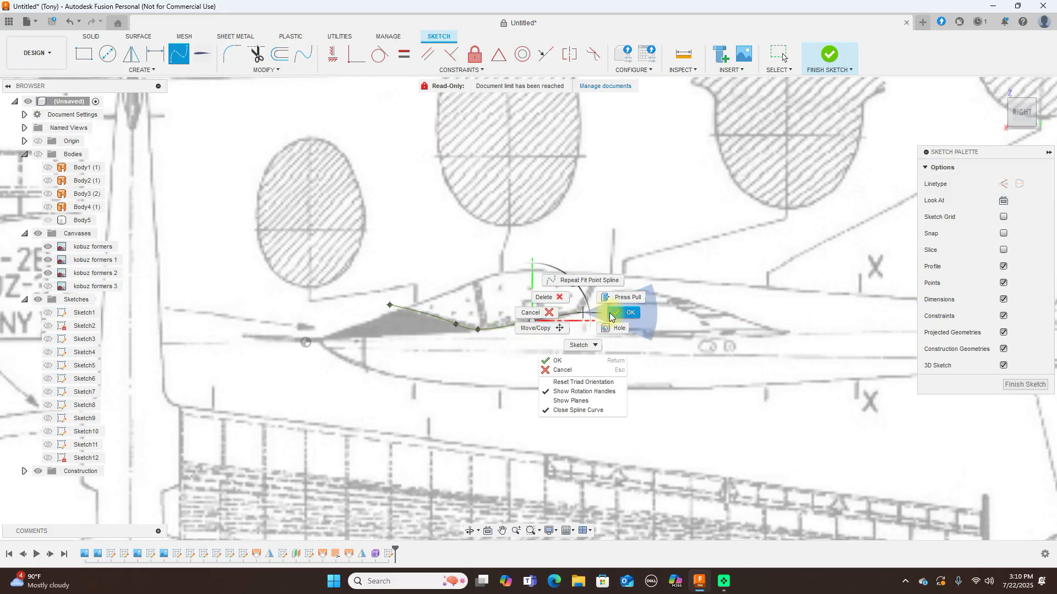
left_click(546, 317)
- Sketch three connected lines along the canopy's lower and rear edges, the rear one about 135 mm long at 121°, and show the sketch
key("l")
left_click_drag(306, 343, 392, 305)
left_click(392, 302)
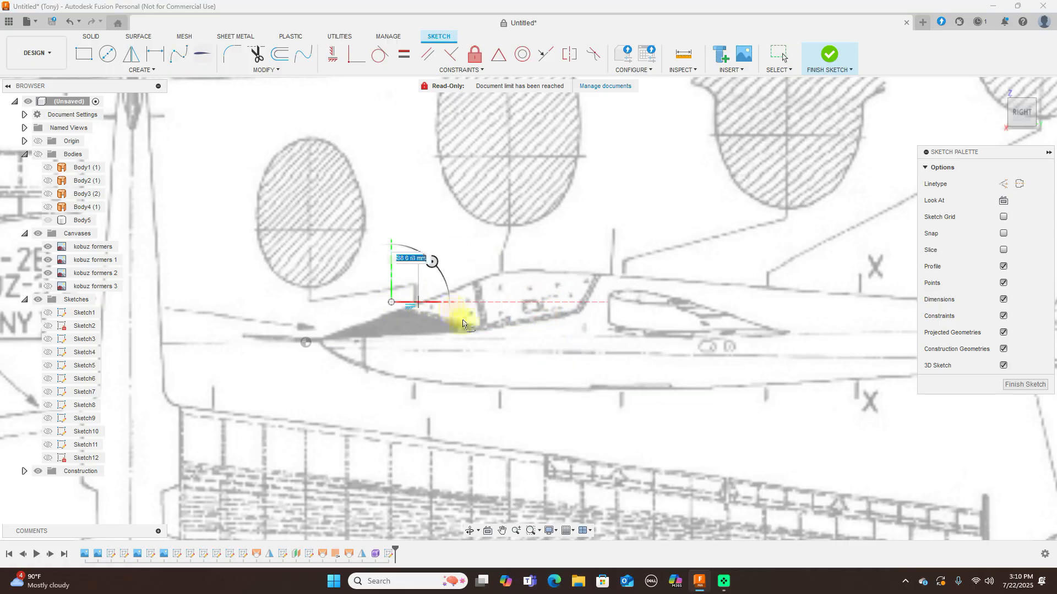
left_click(478, 329)
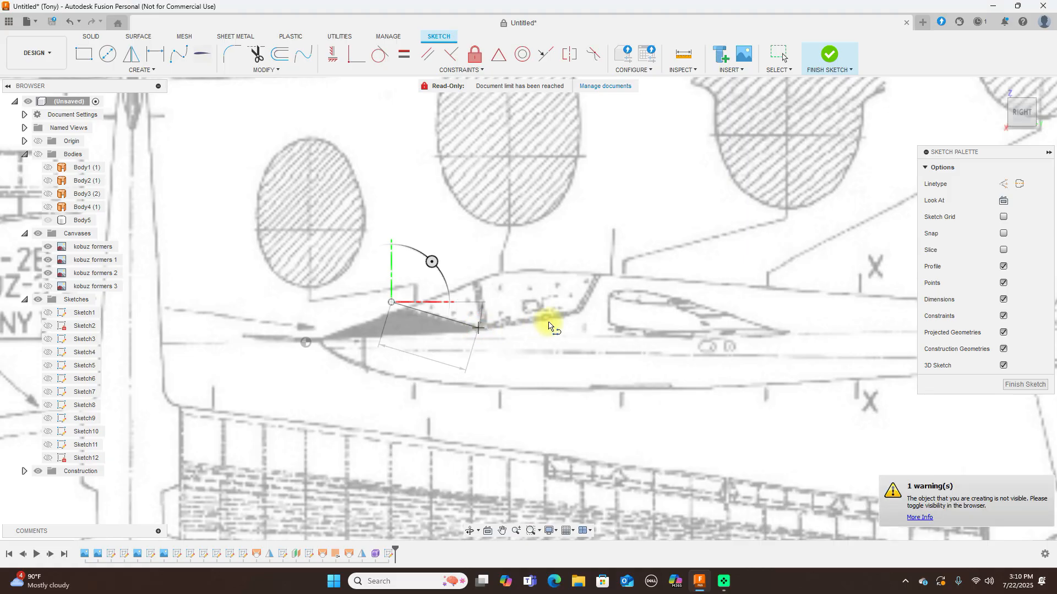
left_click(579, 317)
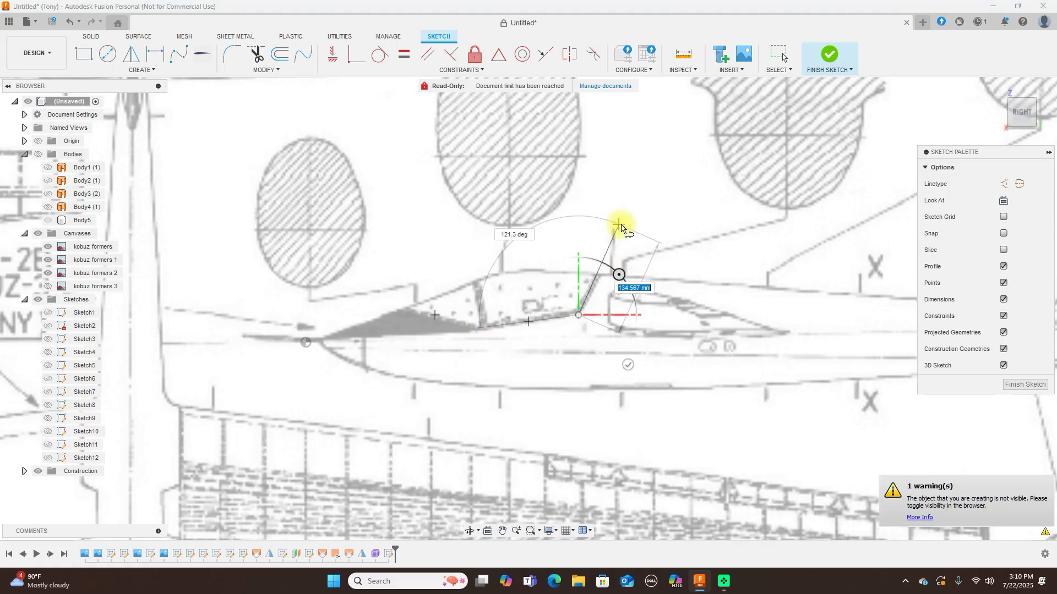
right_click(619, 225)
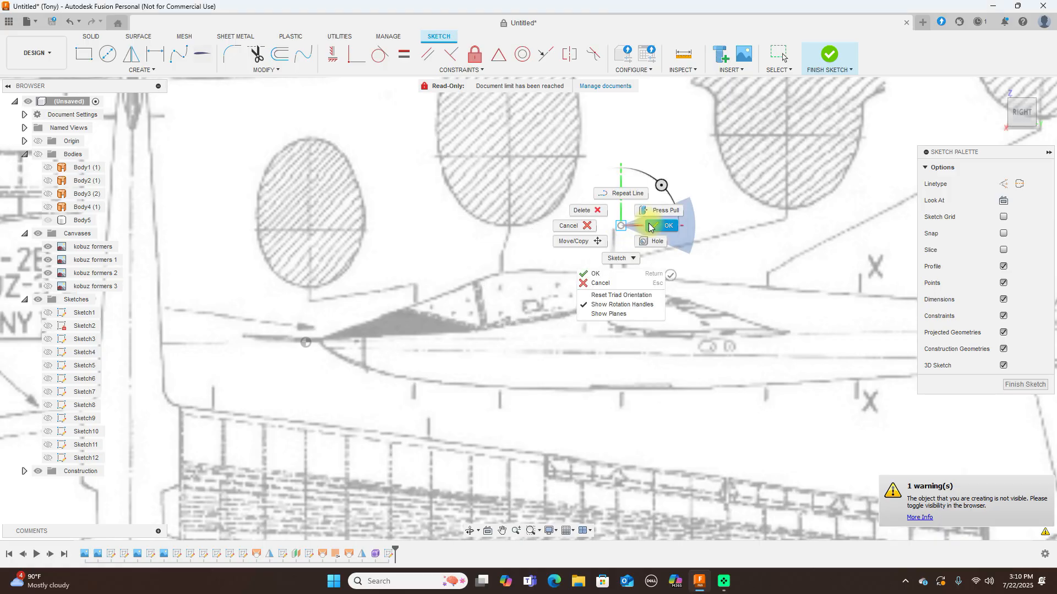
left_click(656, 218)
left_click(49, 458)
- Fillet both corners of the canopy line with a 30 mm radius and finish the sketch
scroll(589, 334, "up", 2)
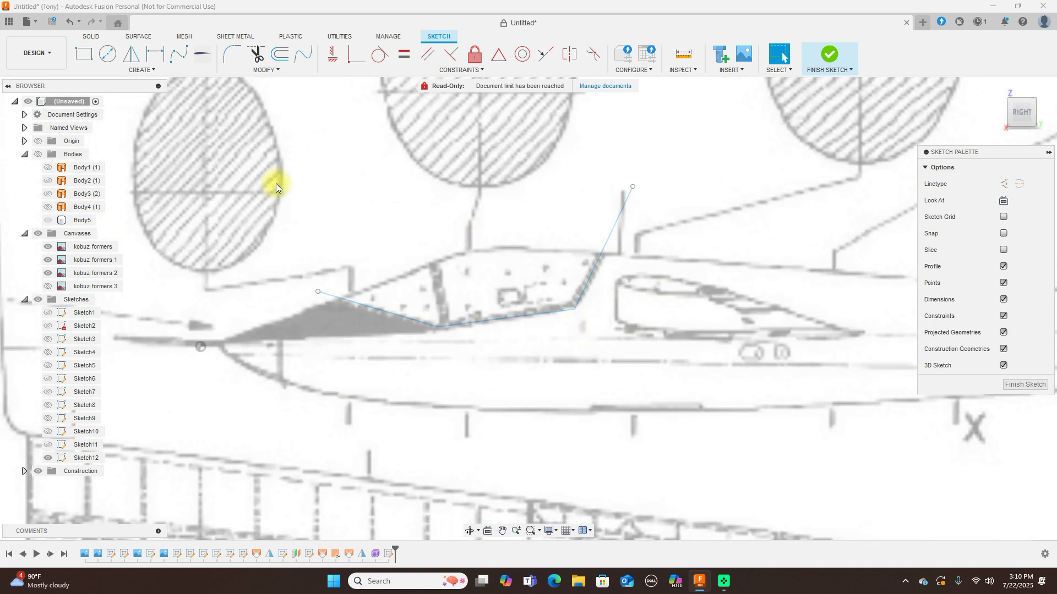
left_click(232, 55)
left_click(574, 311)
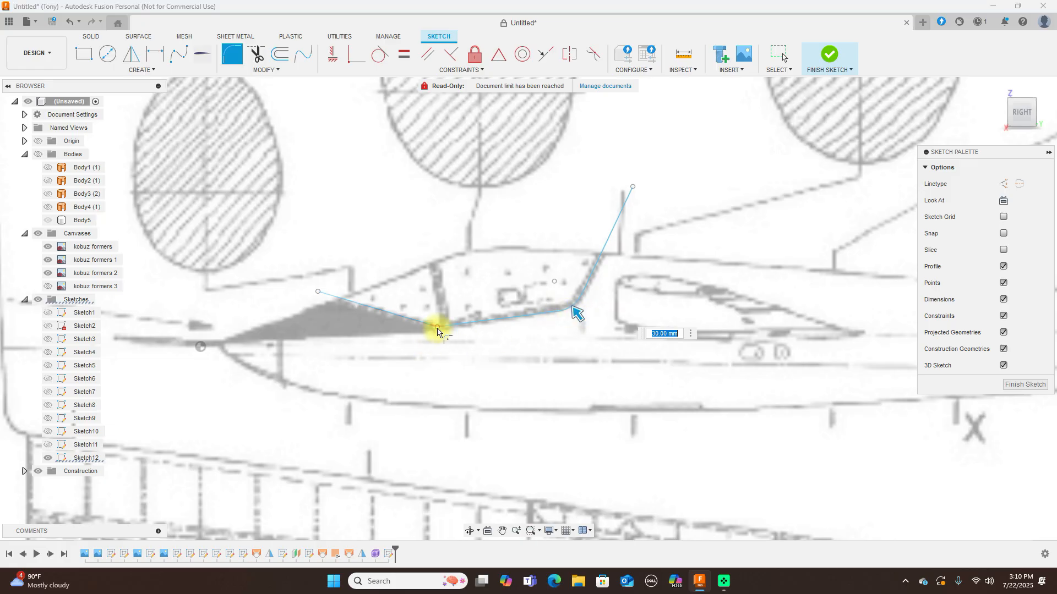
left_click(438, 330)
right_click(770, 213)
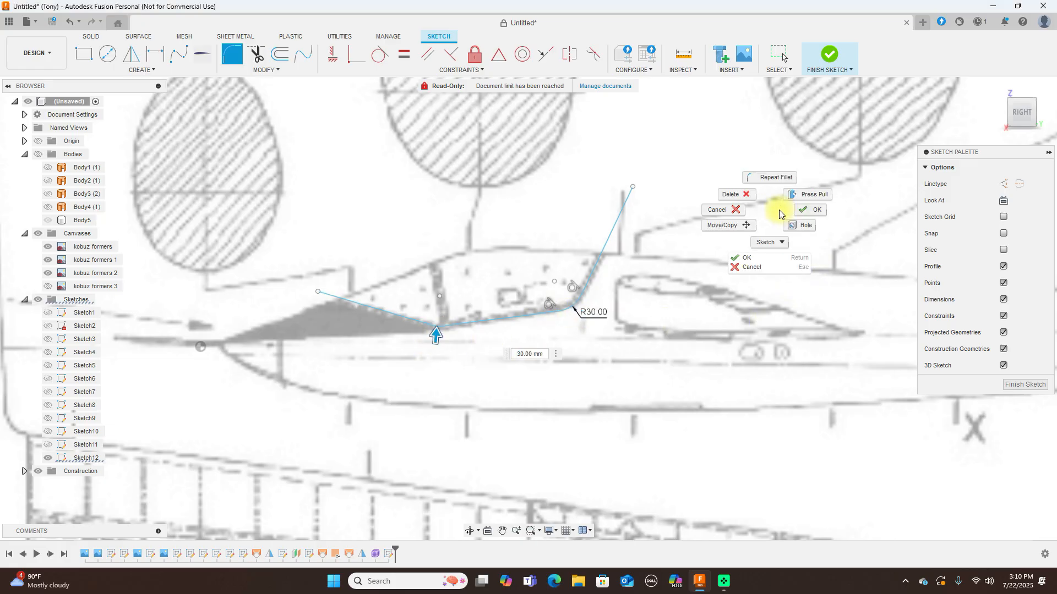
left_click(809, 210)
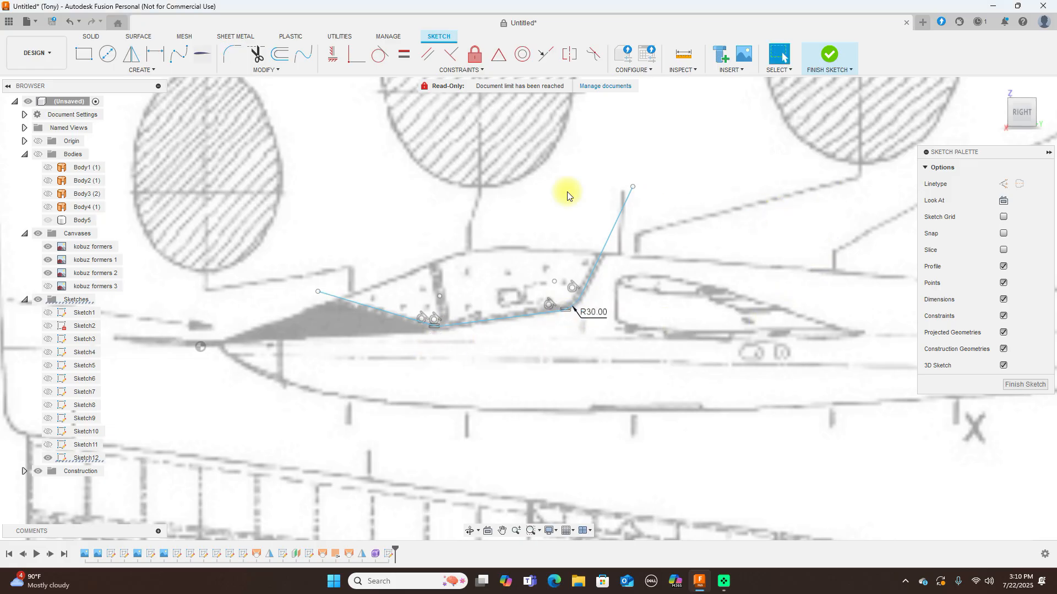
left_click(832, 58)
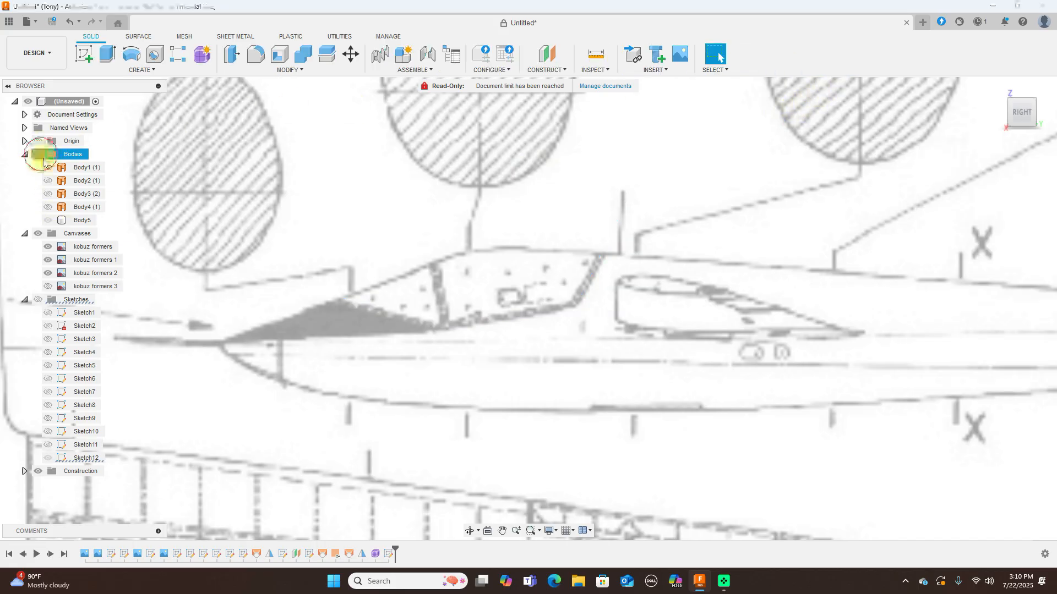
- Show the fuselage body and the canopy sketch, and split Body5 using the canopy line as the splitting tool
left_click(38, 155)
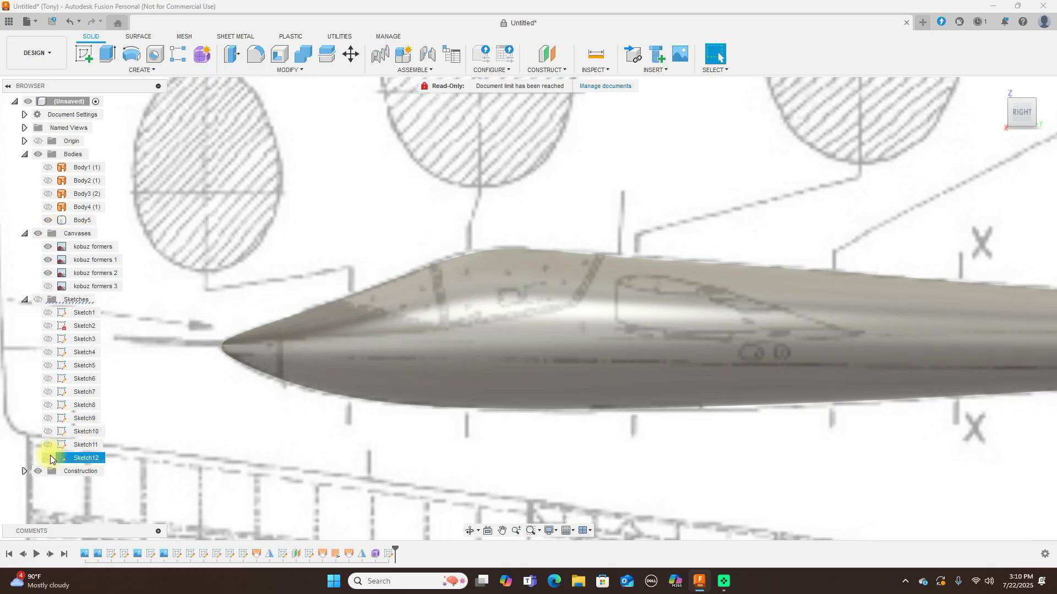
left_click(38, 299)
left_click(48, 458)
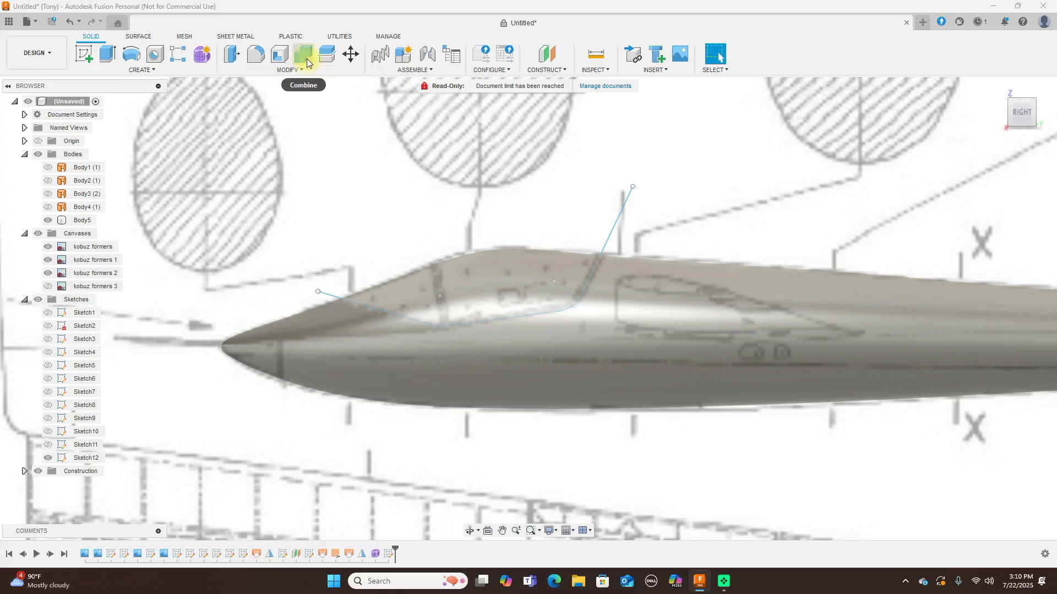
left_click(327, 54)
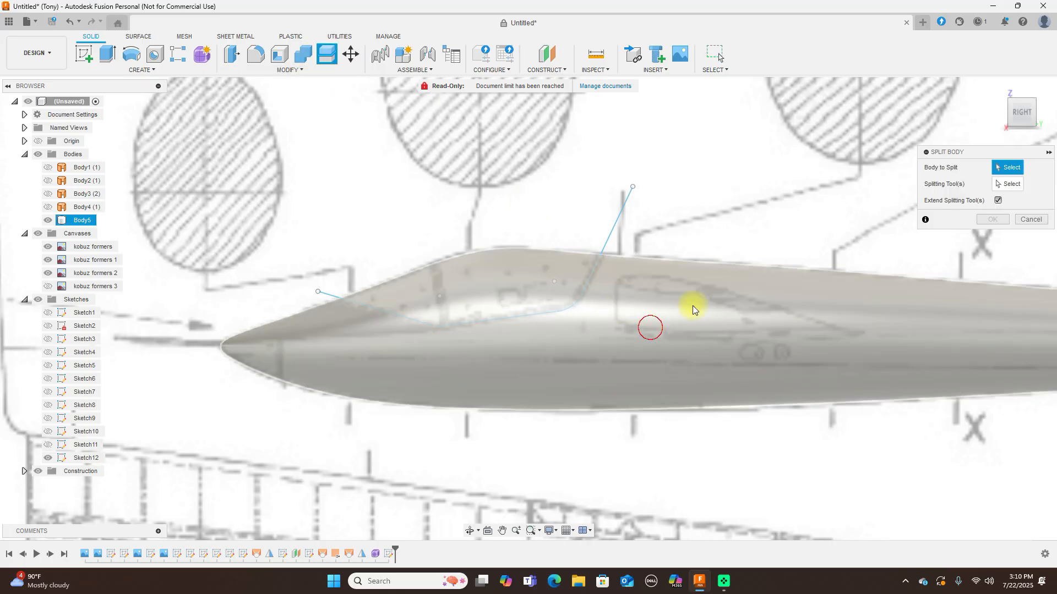
left_click(649, 328)
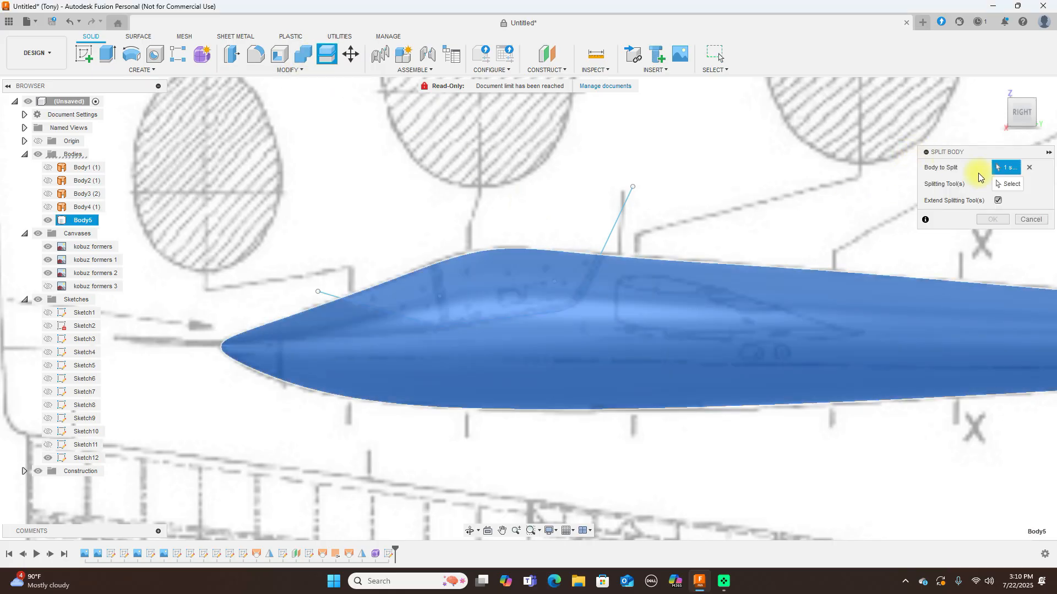
left_click(621, 215)
left_click(992, 220)
- Display the model shaded with visible edges and examine the canopy split against the side-view drawing
scroll(780, 225, "down", 2)
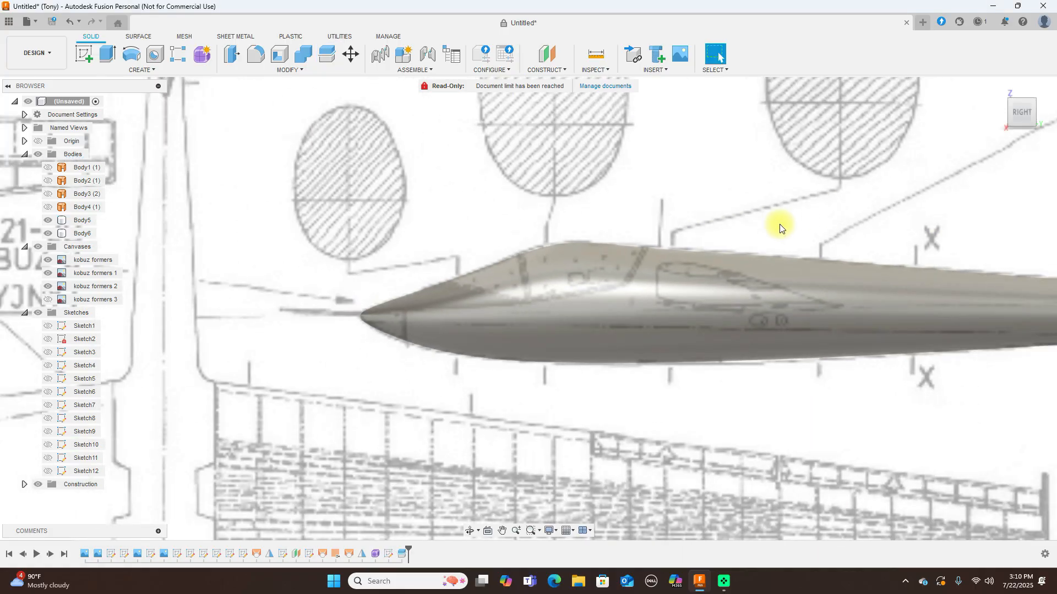
key("ctrl+6")
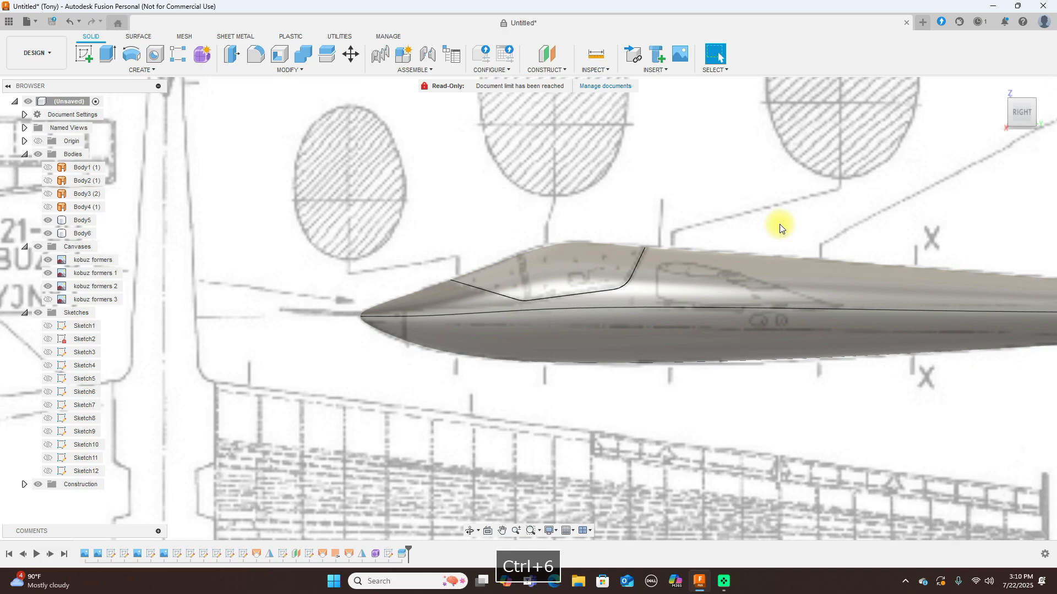
scroll(746, 224, "down", 4)
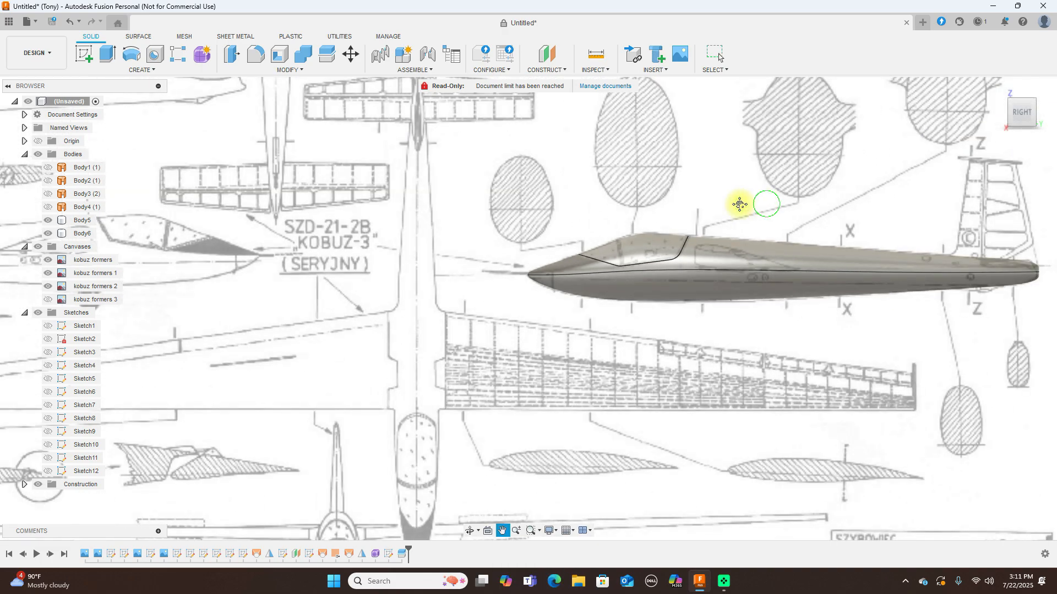
middle_click_drag(739, 205, 671, 196)
scroll(728, 219, "up", 4)
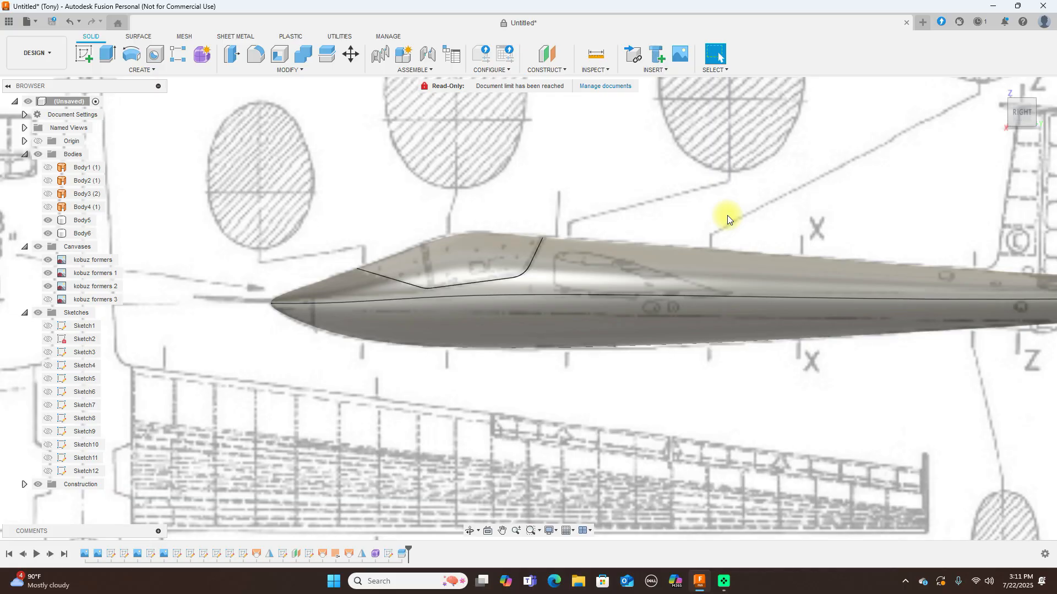
scroll(727, 216, "down", 4)
left_click(755, 305)
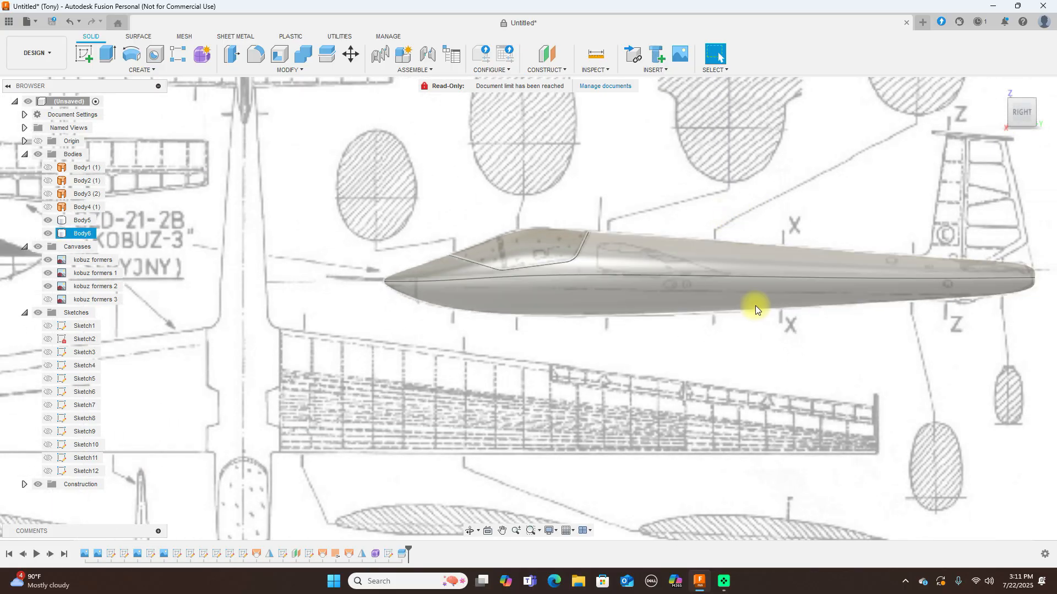
left_click(435, 225)
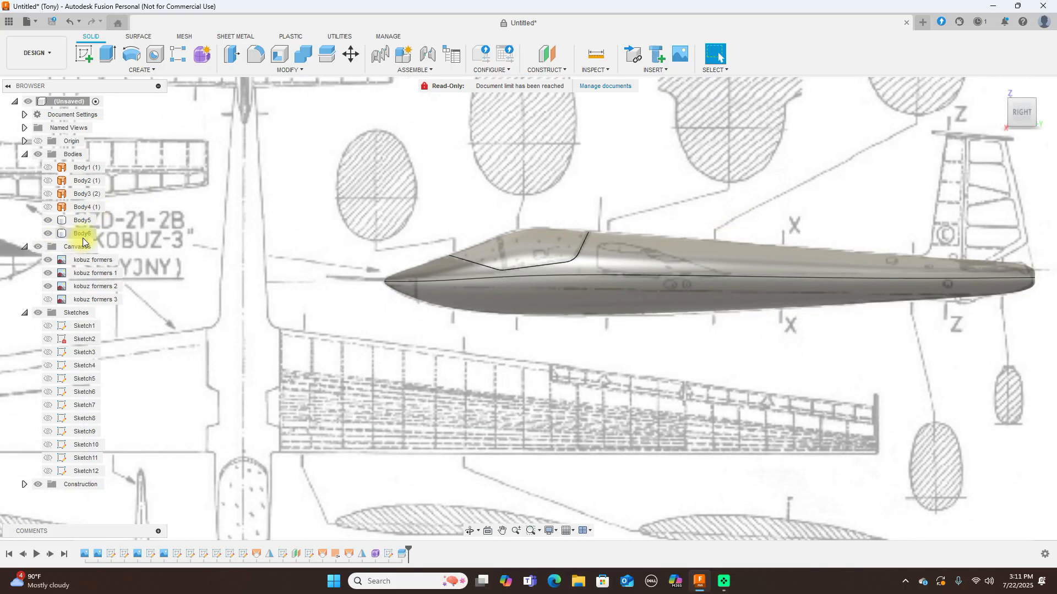
- Hide Body5 and Body6 and start a new sketch on the origin plane facing the side-view drawing
left_click(48, 221)
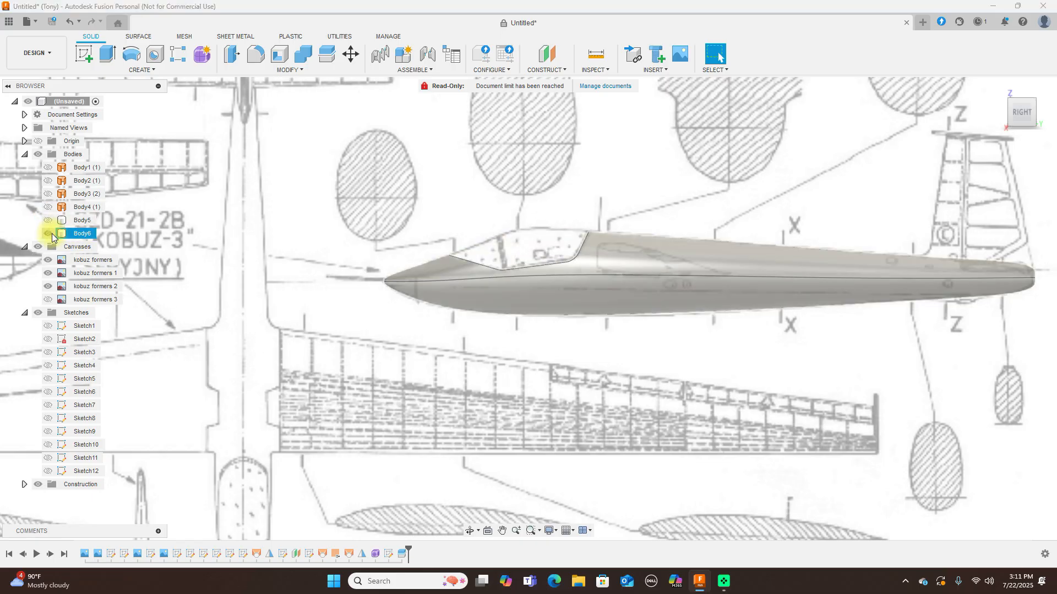
left_click(48, 234)
scroll(699, 235, "down", 3)
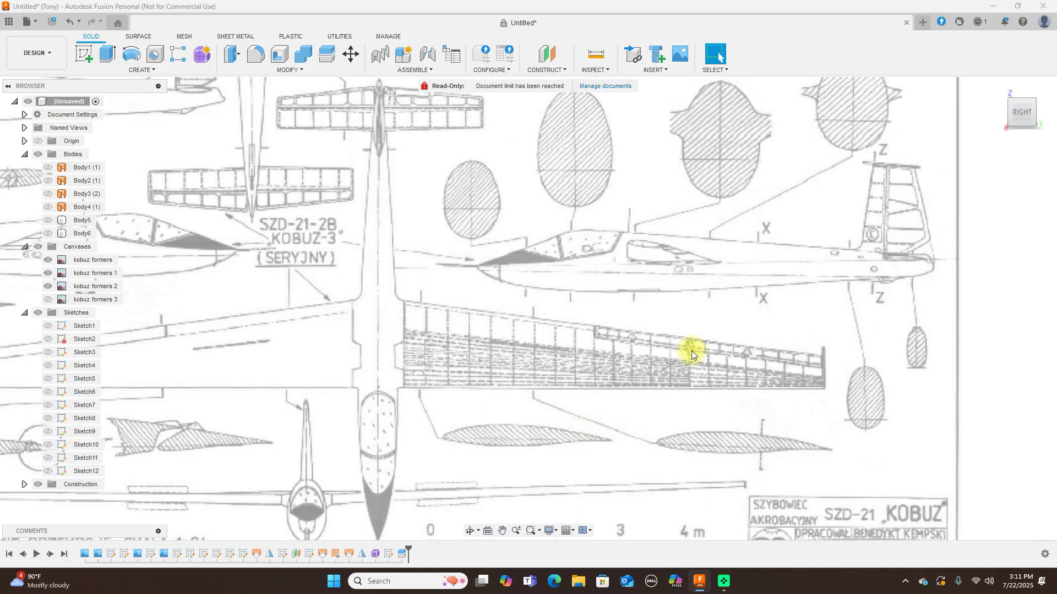
scroll(681, 283, "up", 4)
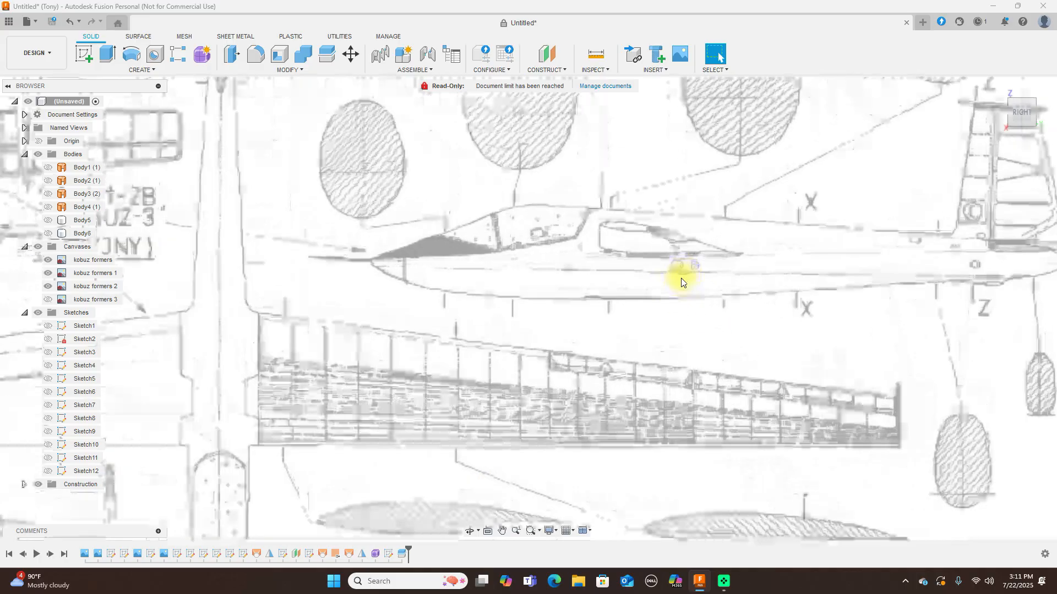
scroll(681, 282, "up", 5)
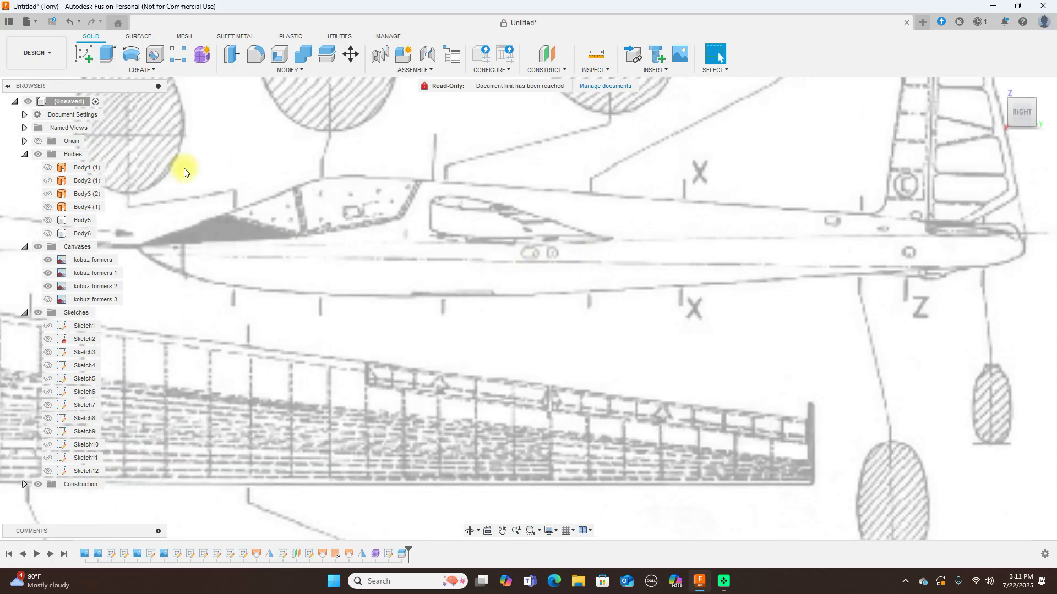
left_click(86, 54)
left_click(156, 205)
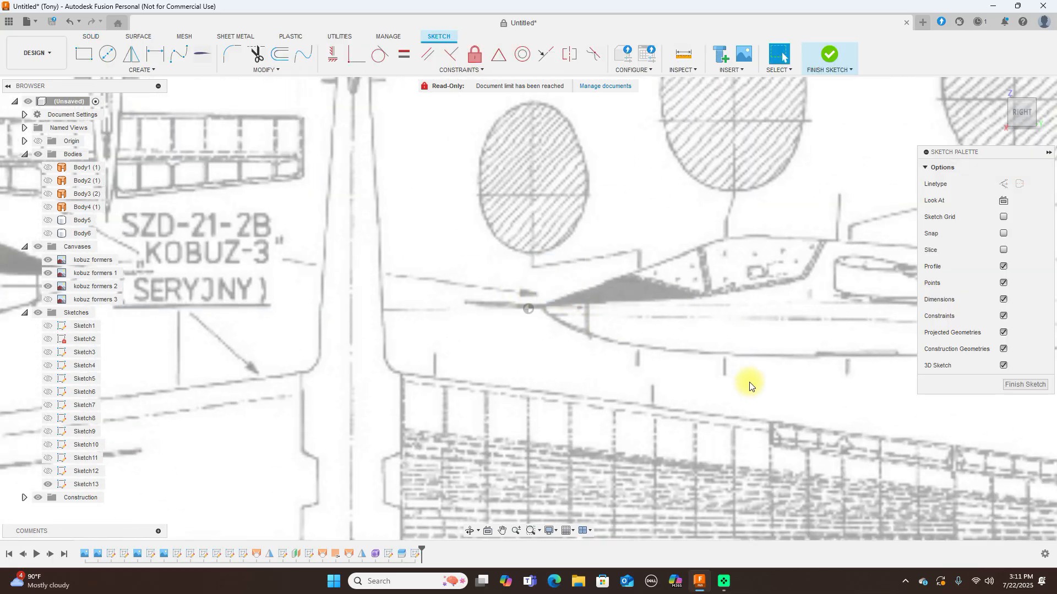
- Sketch a horizontal line across the wing-root airfoil on the side view, from its leading edge to its trailing edge
middle_click_drag(754, 385, 429, 104)
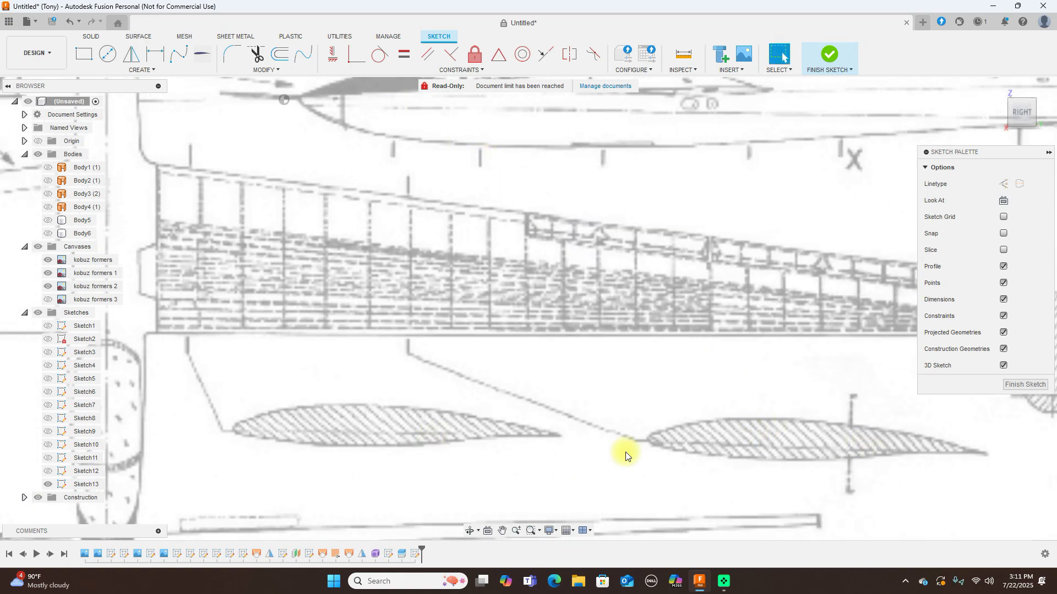
scroll(615, 455, "down", 2)
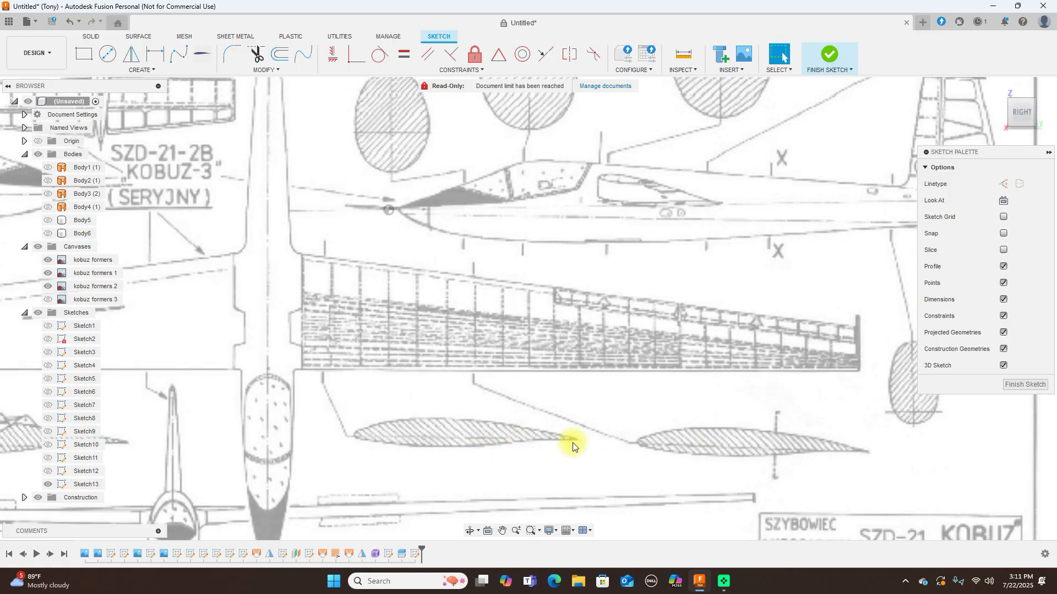
scroll(690, 356, "up", 5)
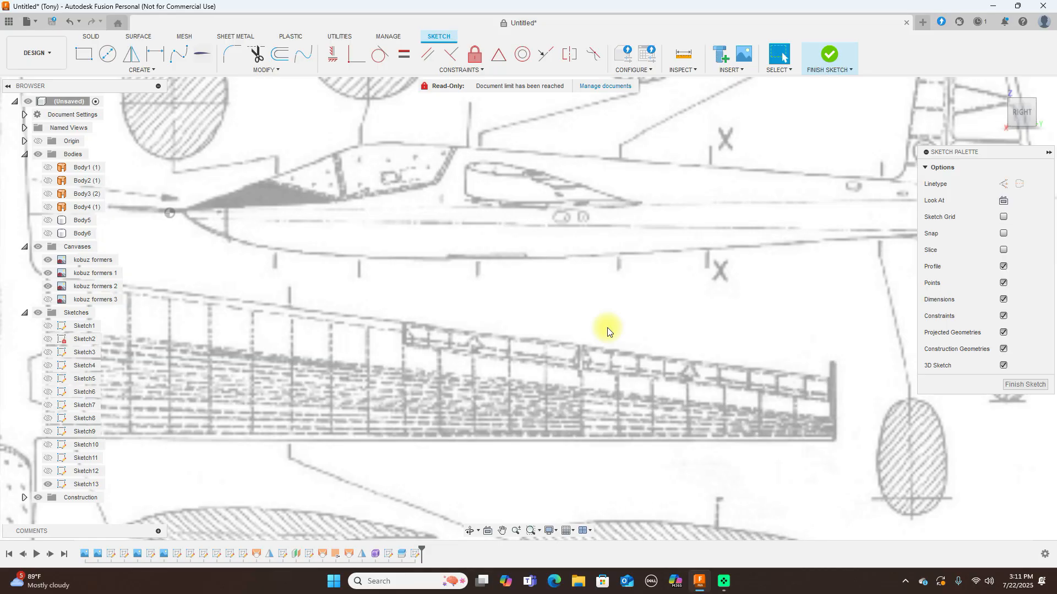
key("l")
scroll(577, 251, "up", 1)
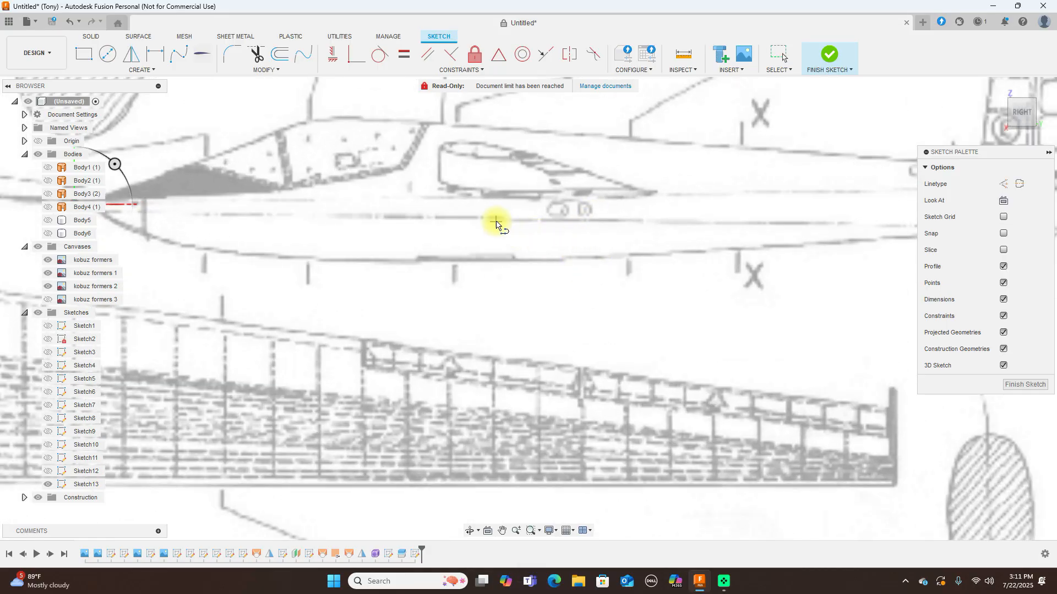
left_click(439, 184)
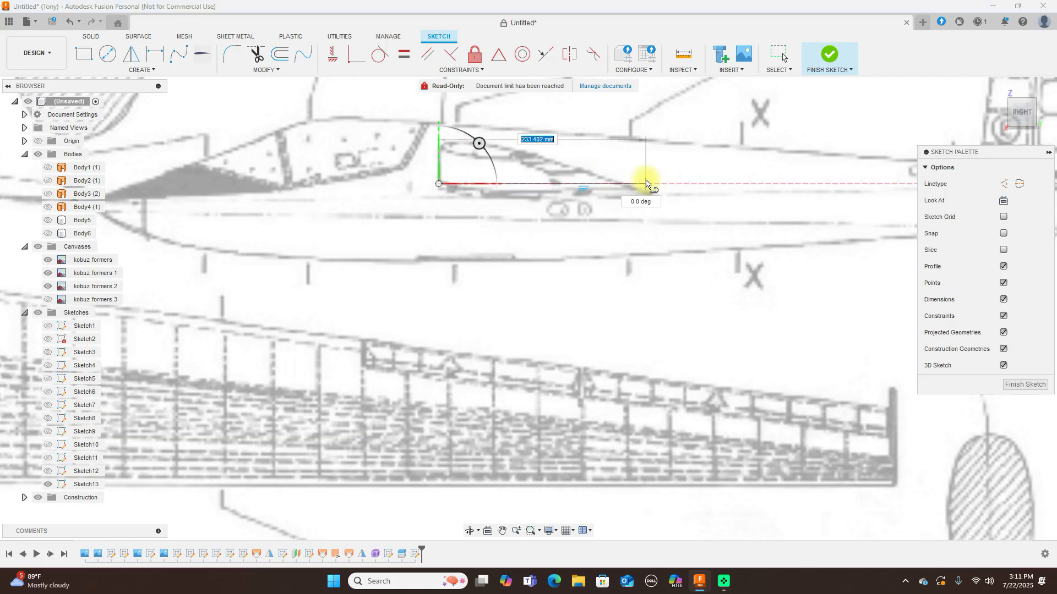
left_click(656, 184)
right_click(656, 184)
left_click(703, 183)
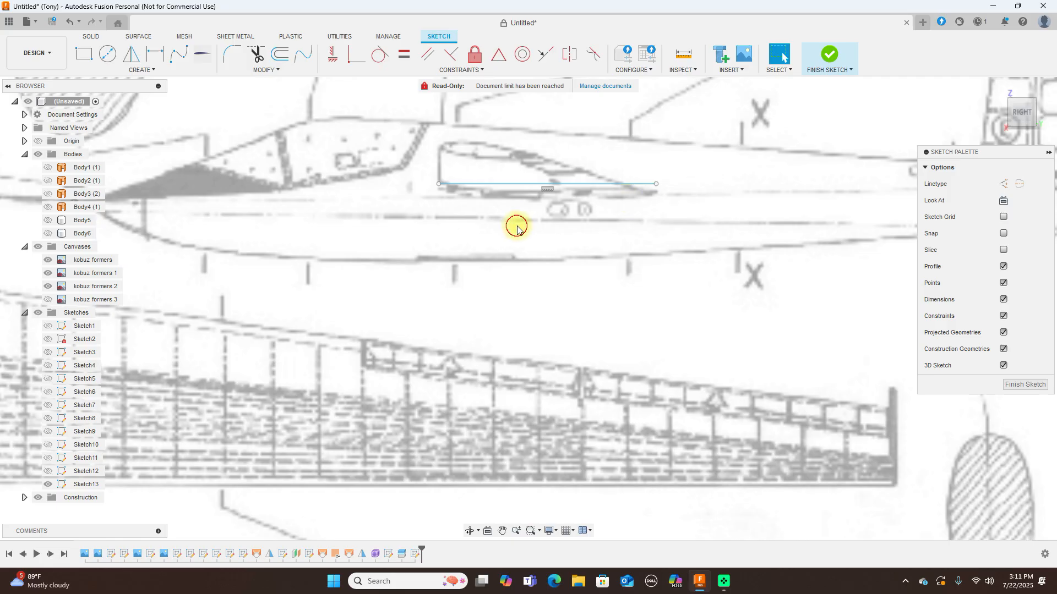
- Lower the wing-root chord line slightly and extend its ends to about Y 399 mm and Y 697 mm, using the top view as reference
left_click_drag(567, 185, 567, 190)
left_click(1019, 91)
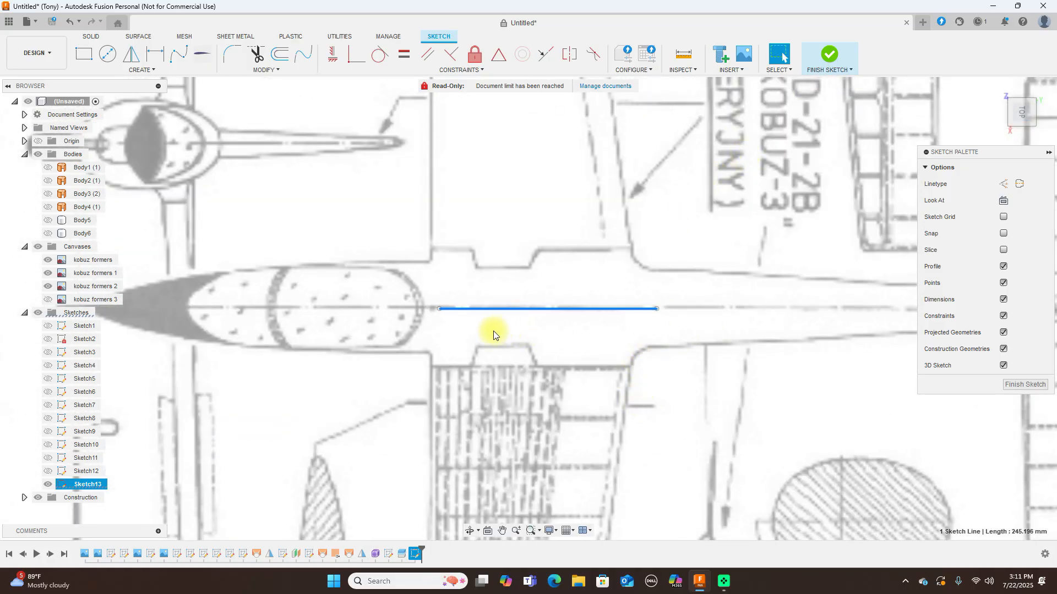
left_click_drag(439, 308, 434, 308)
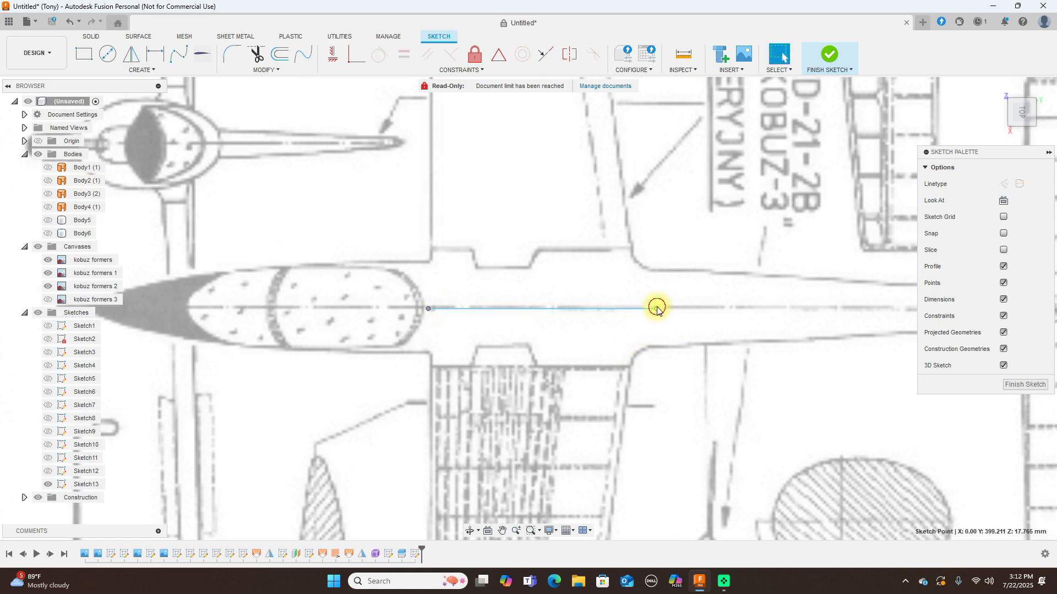
left_click_drag(657, 308, 675, 307)
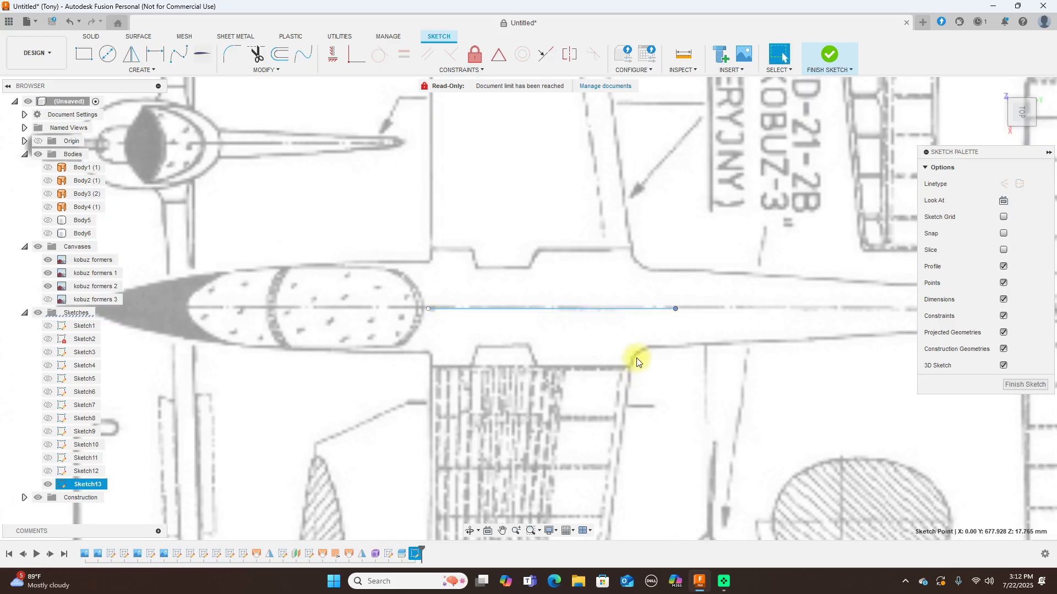
left_click_drag(684, 309, 692, 308)
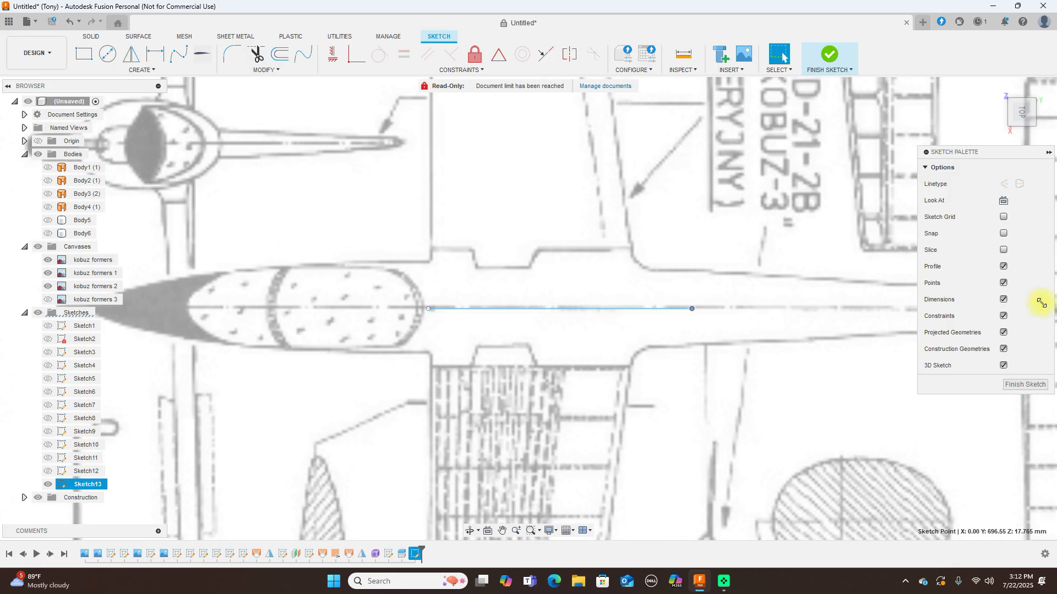
left_click(1022, 135)
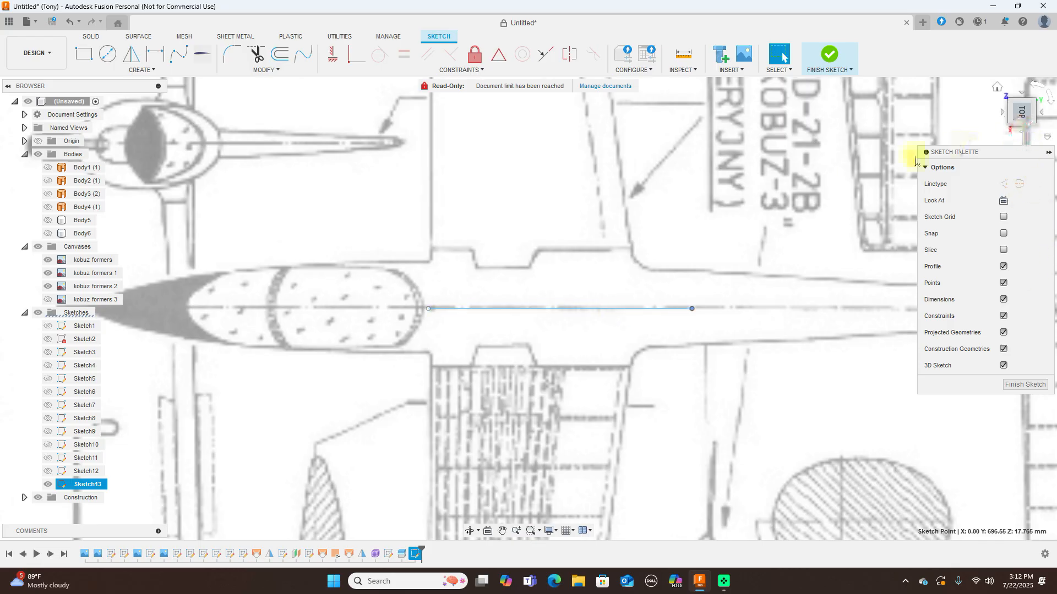
- Draw the airfoil's upper surface as a fit point spline between the chord line's endpoints, with four fit points arched above the chord
scroll(660, 262, "down", 2)
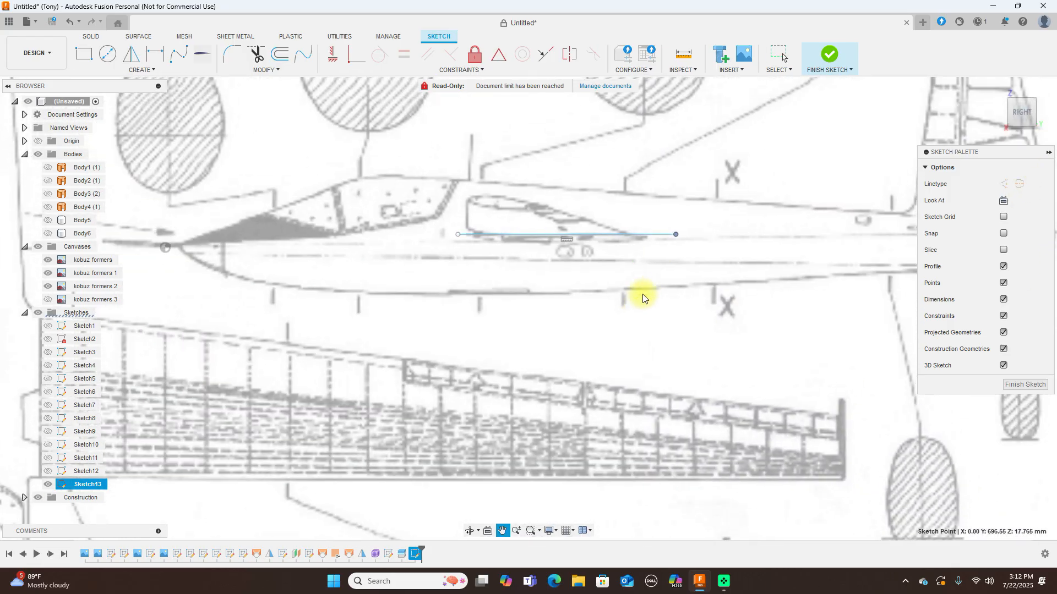
left_click(180, 58)
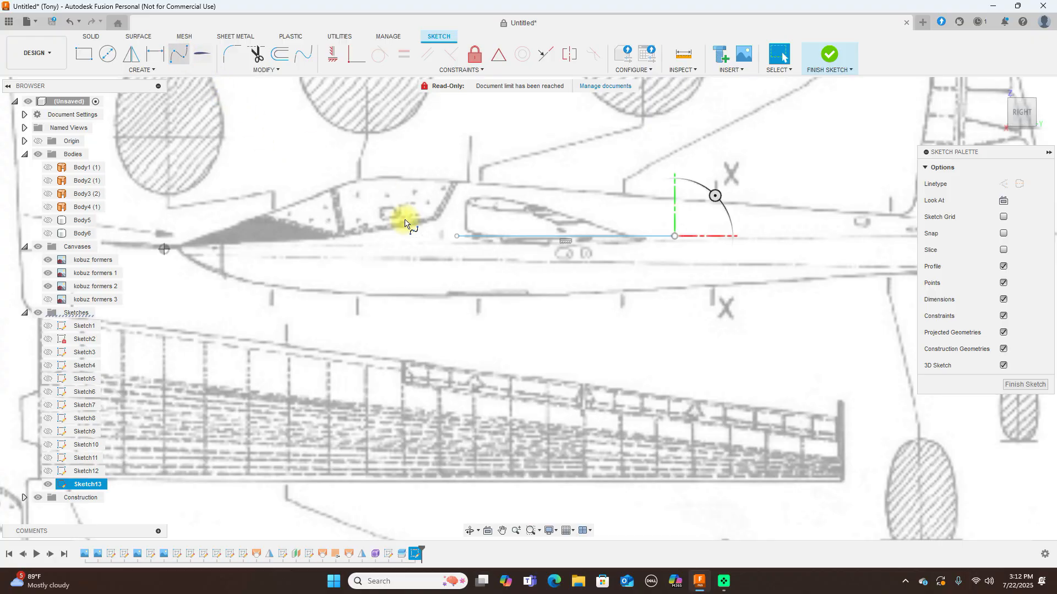
scroll(410, 226, "down", 3)
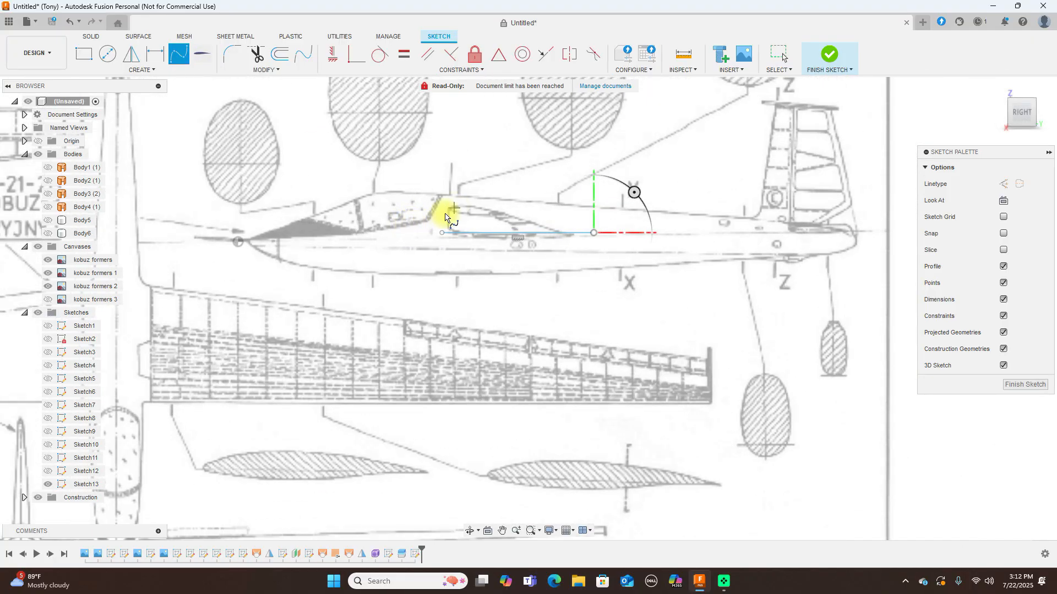
left_click(442, 233)
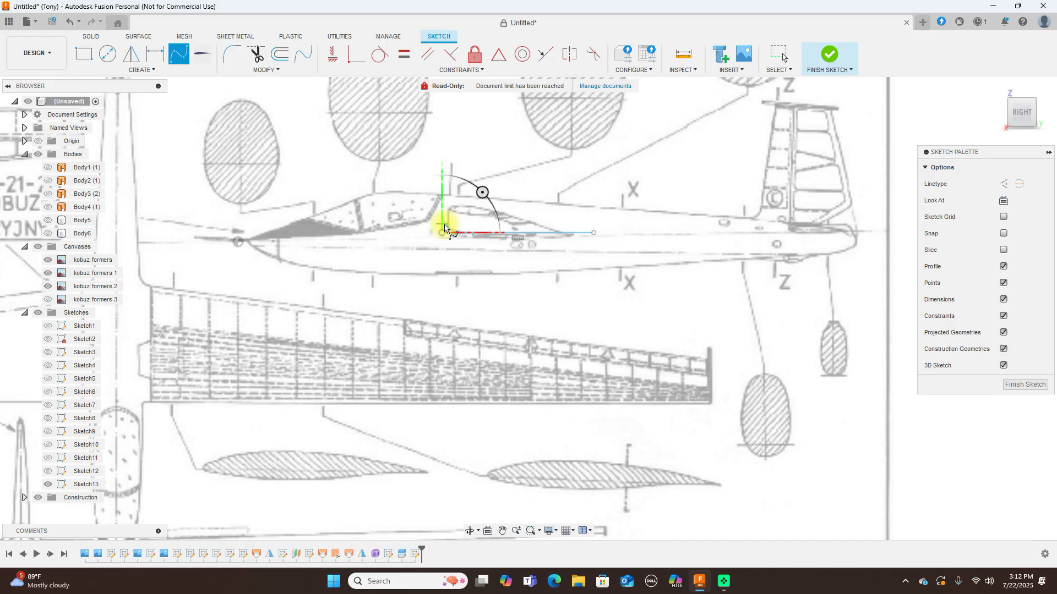
scroll(446, 227, "up", 1)
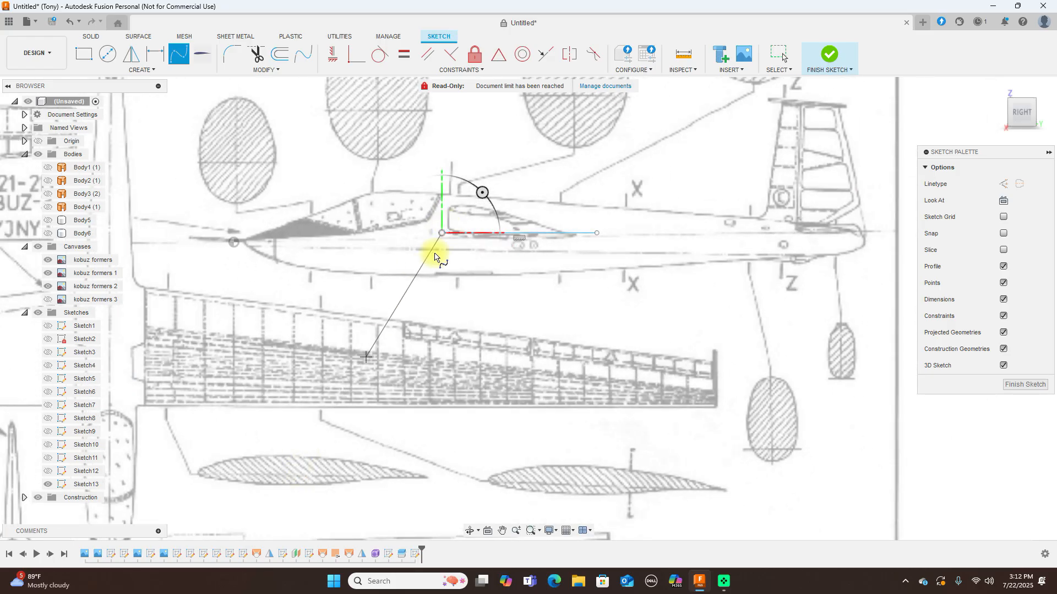
scroll(462, 221, "up", 1)
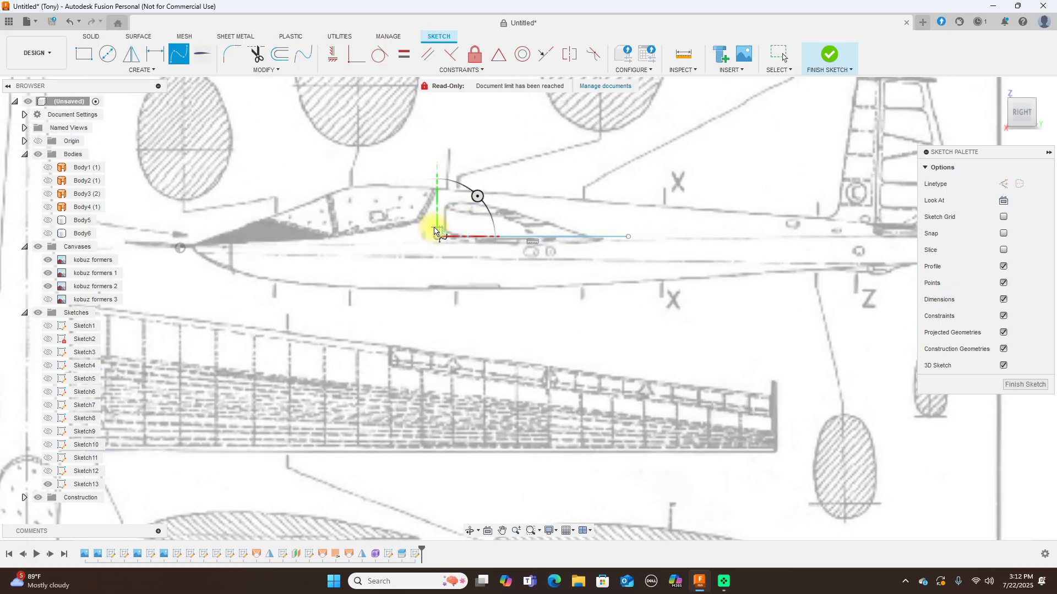
scroll(441, 231, "up", 2)
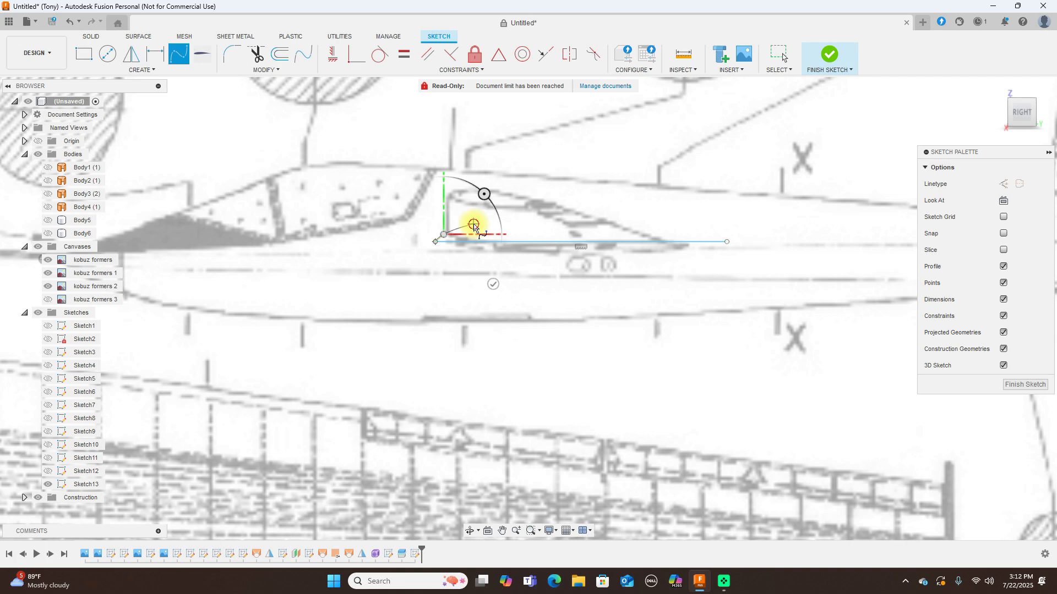
left_click(473, 225)
left_click(551, 224)
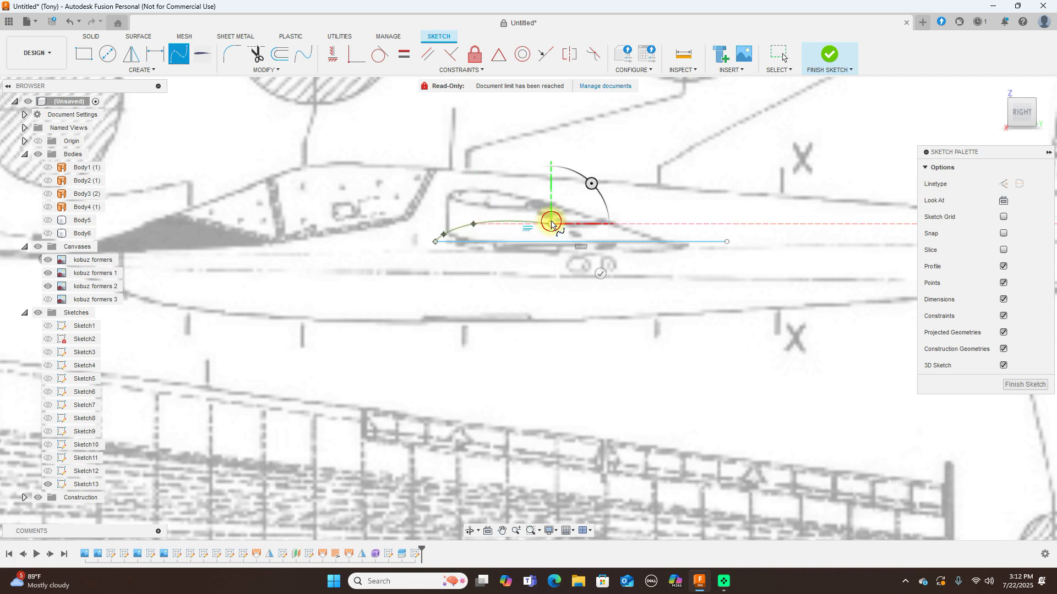
left_click(628, 233)
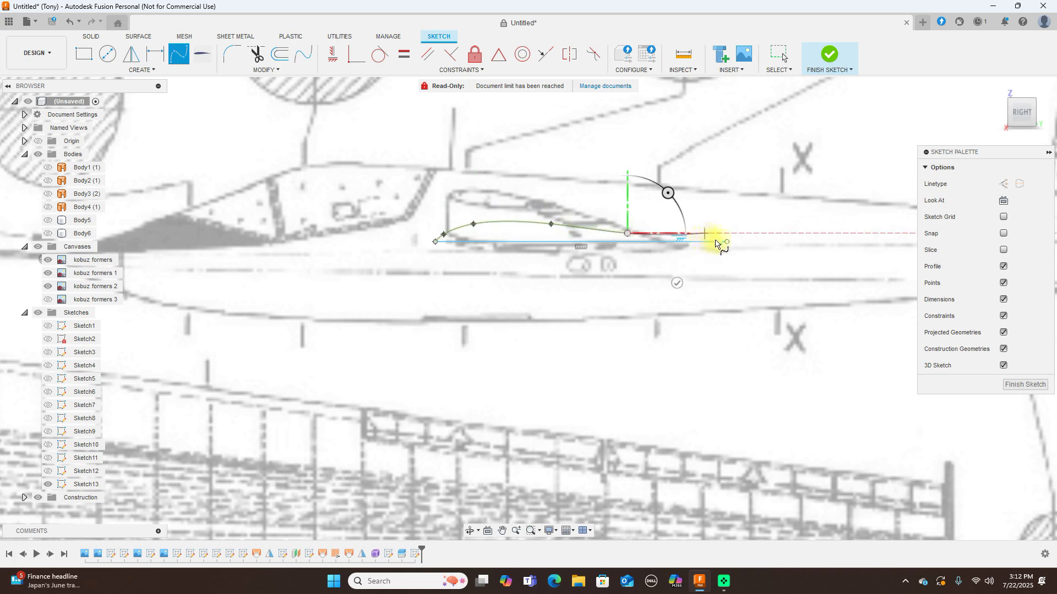
left_click(727, 241)
right_click(726, 241)
left_click(765, 242)
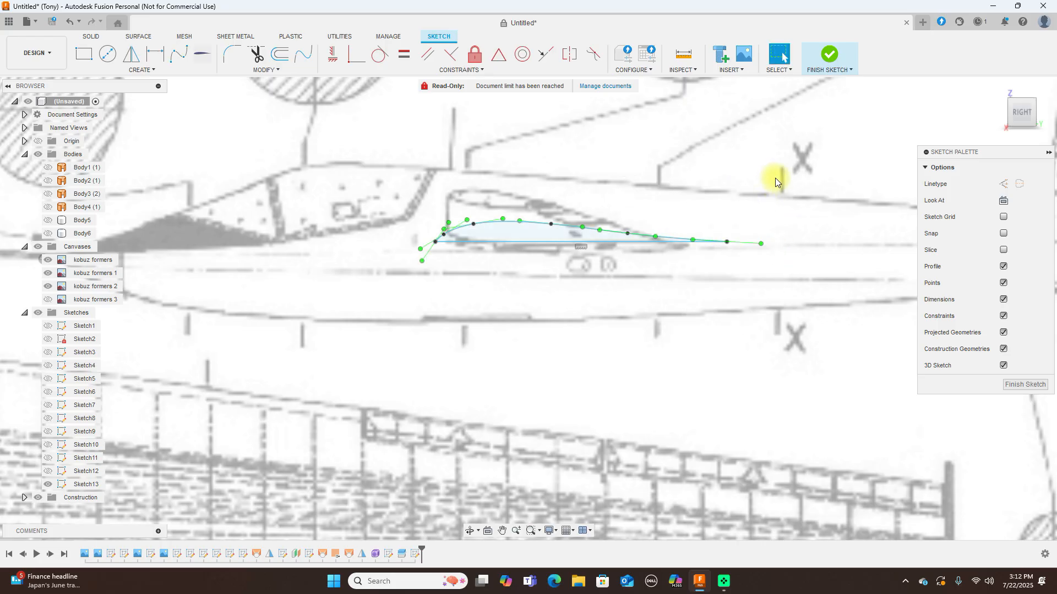
- Delete the upper spline's rearmost intermediate fit point and move the mid-chord one to about Y 522, Z 41.4 mm
scroll(600, 250, "down", 4)
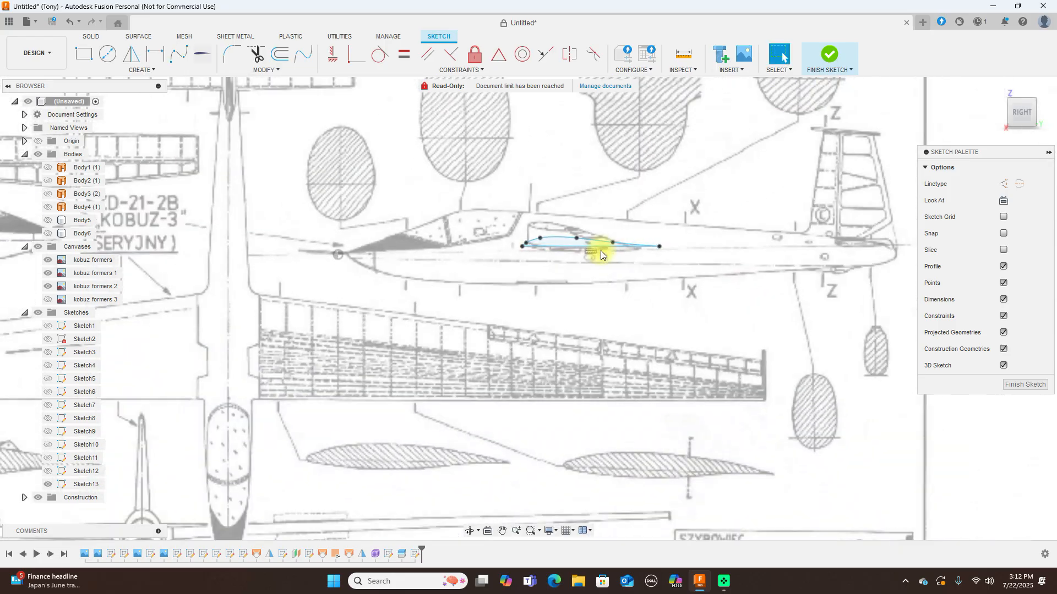
left_click(606, 247)
scroll(588, 233, "up", 2)
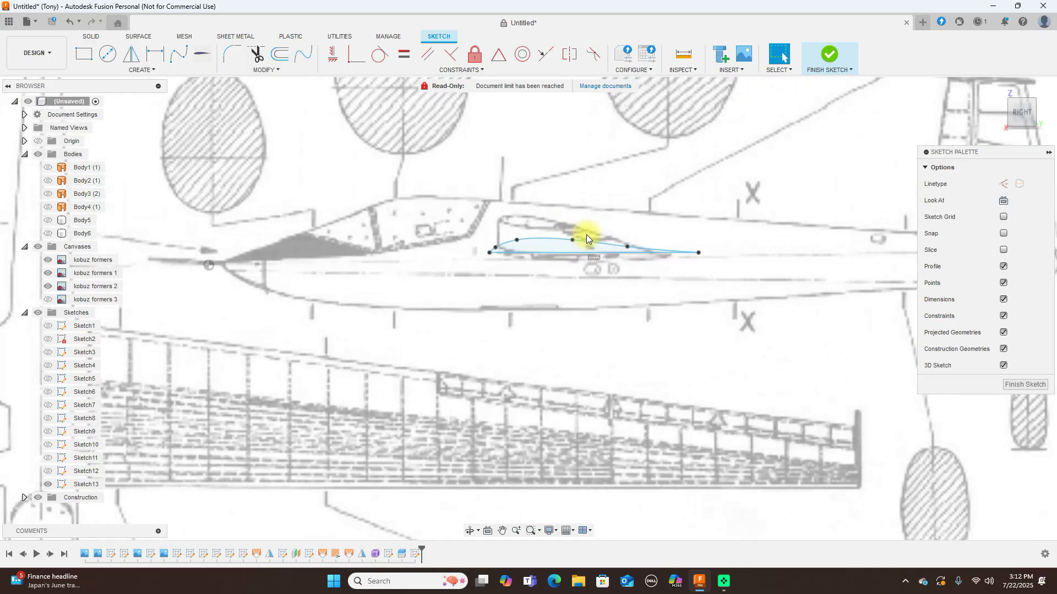
left_click(626, 245)
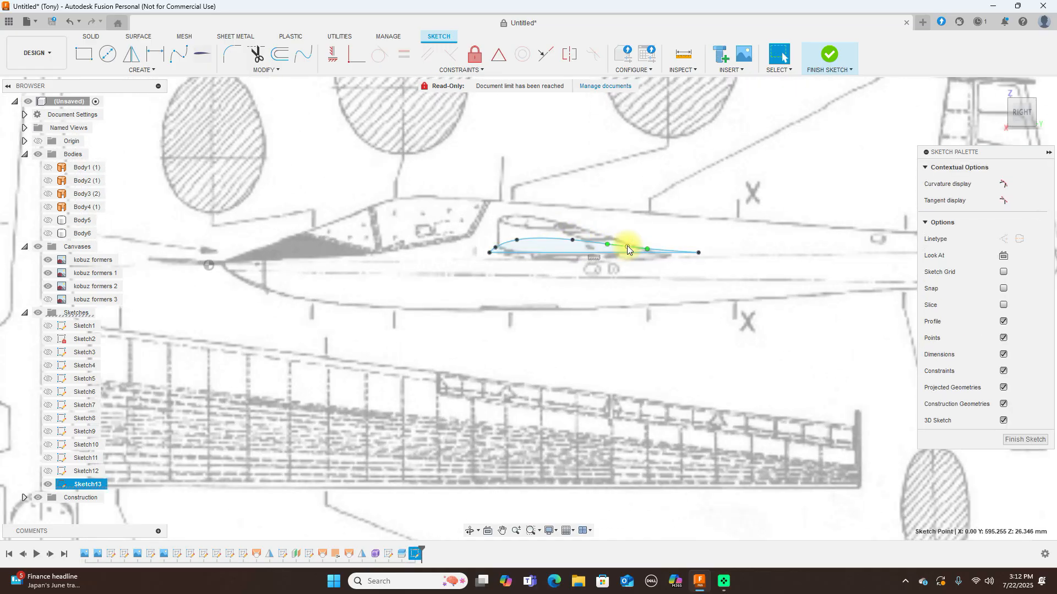
key("Delete")
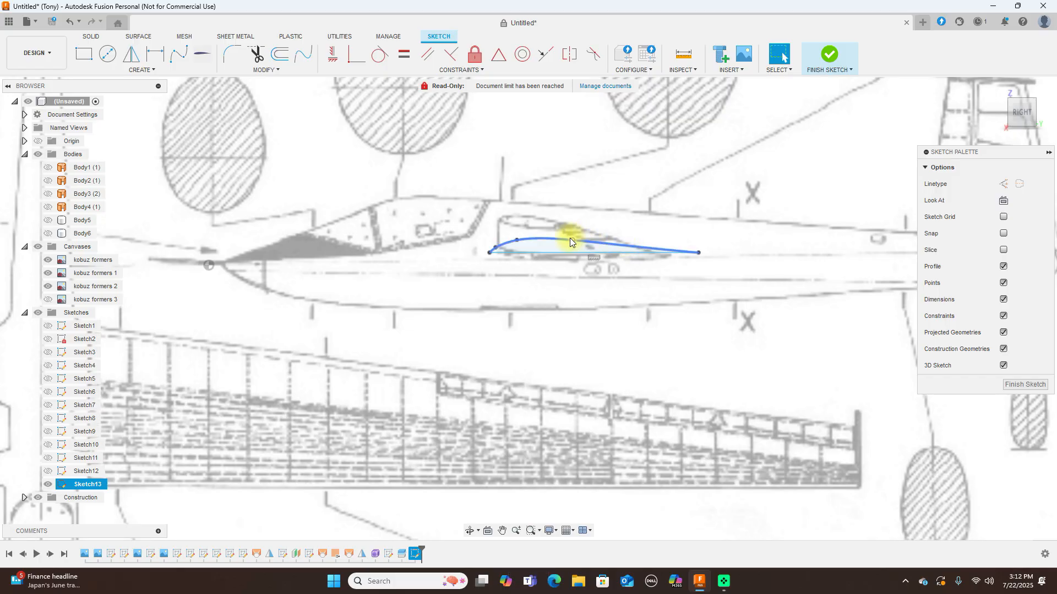
left_click_drag(573, 240, 579, 237)
scroll(665, 337, "down", 5)
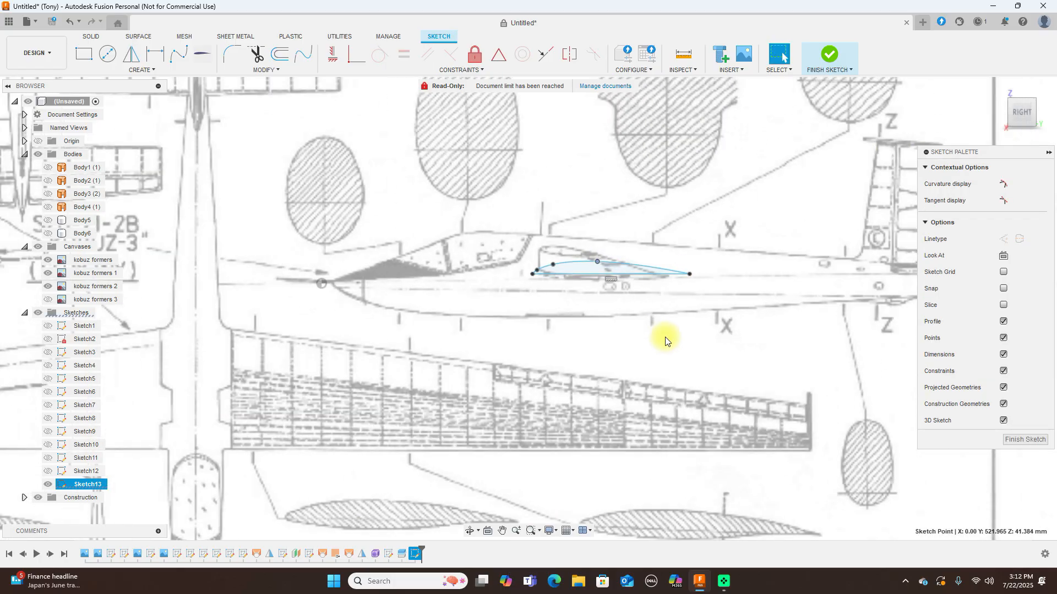
scroll(665, 336, "up", 3)
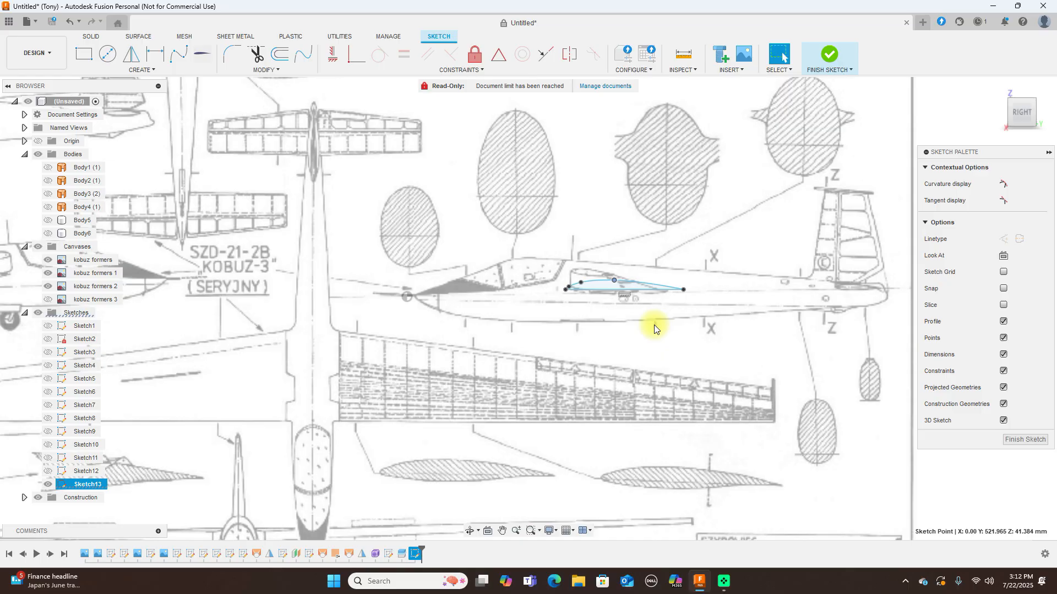
- Draw the airfoil's lower surface as a fit point spline between the chord line's endpoints, with four fit points below the chord
scroll(654, 325, "up", 2)
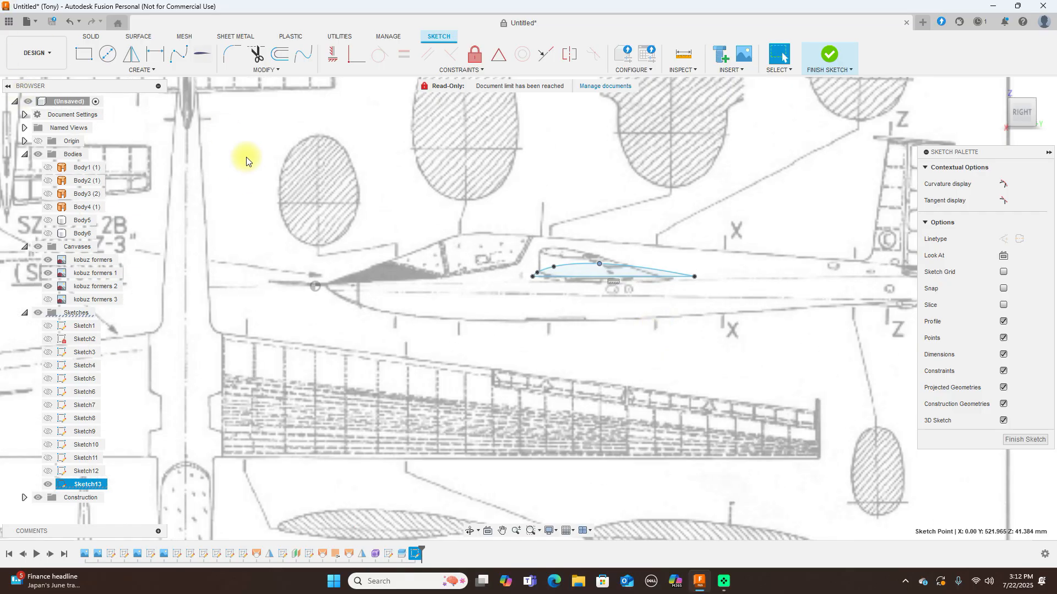
left_click(178, 53)
scroll(557, 338, "up", 4)
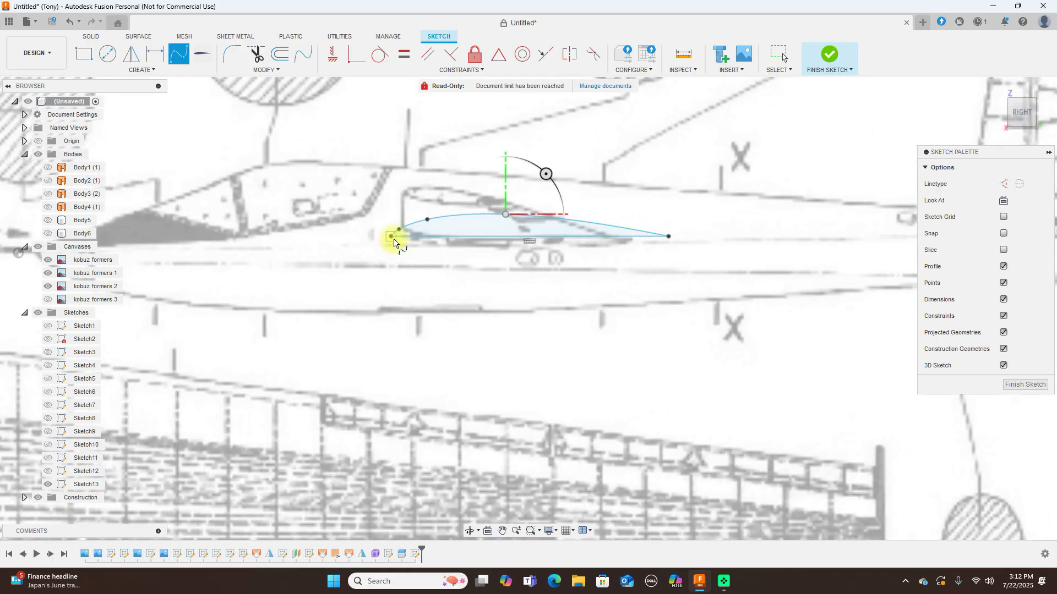
left_click(393, 240)
left_click(399, 243)
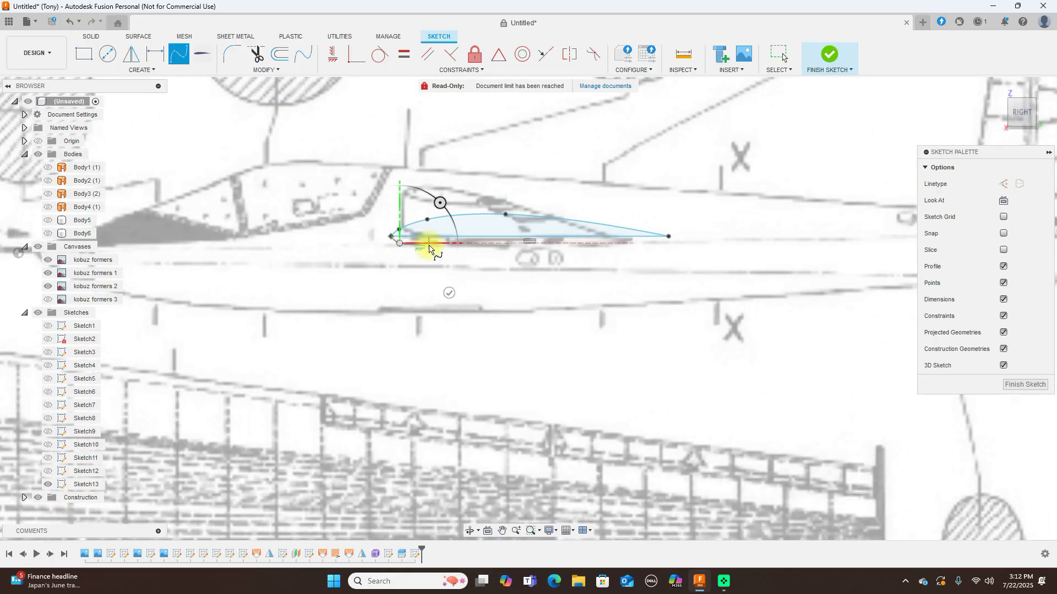
left_click(429, 244)
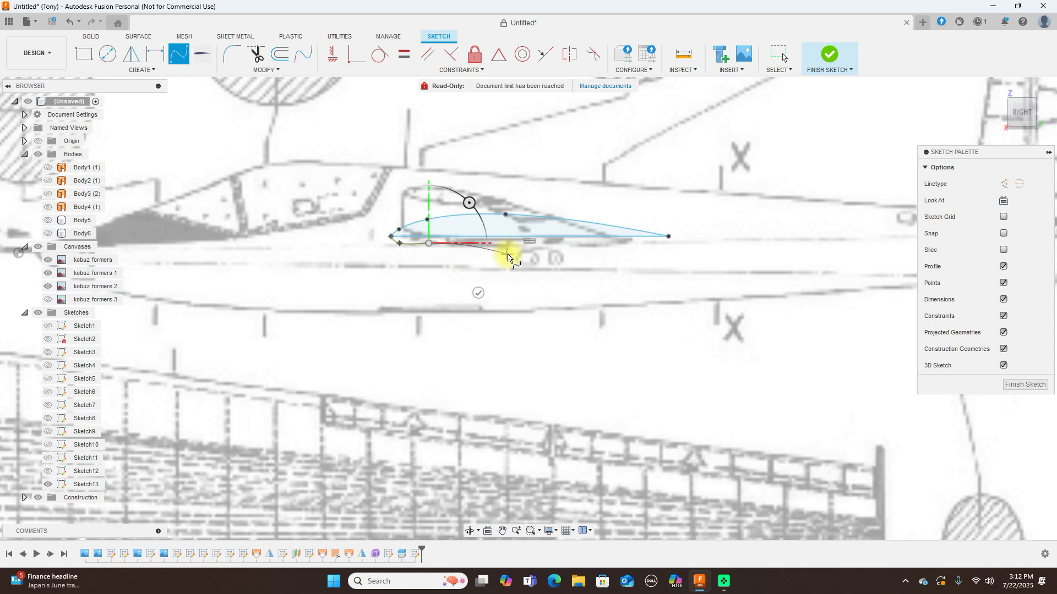
left_click(507, 254)
left_click(595, 245)
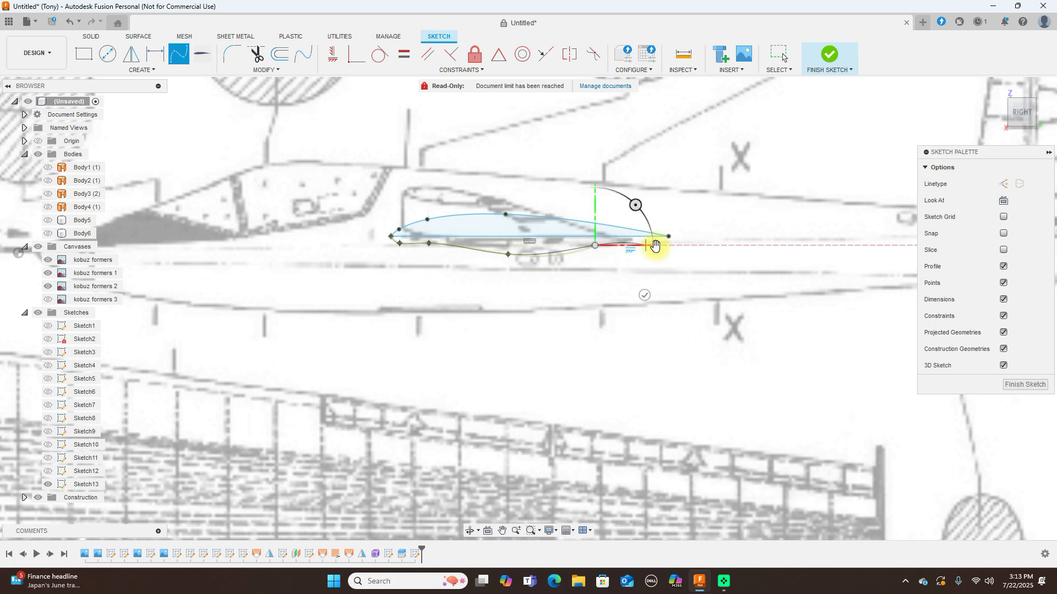
left_click(668, 236)
right_click(691, 242)
left_click(705, 235)
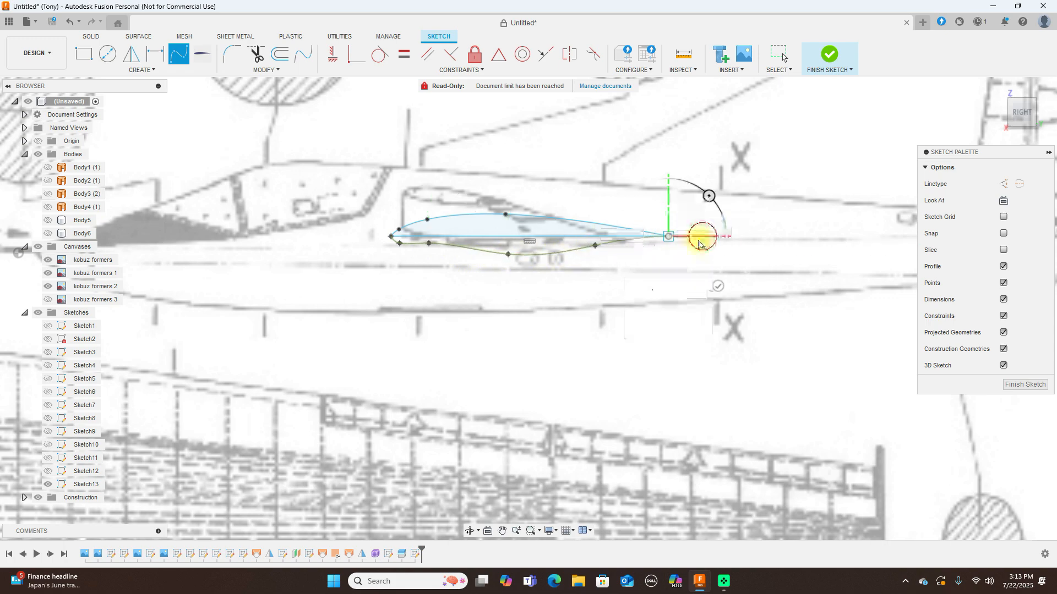
- Reposition the lower spline's intermediate fit points to smooth its curve, moving the rearmost one to about Y 594, Z 9.2 mm
left_click(509, 251)
left_click_drag(509, 252, 509, 249)
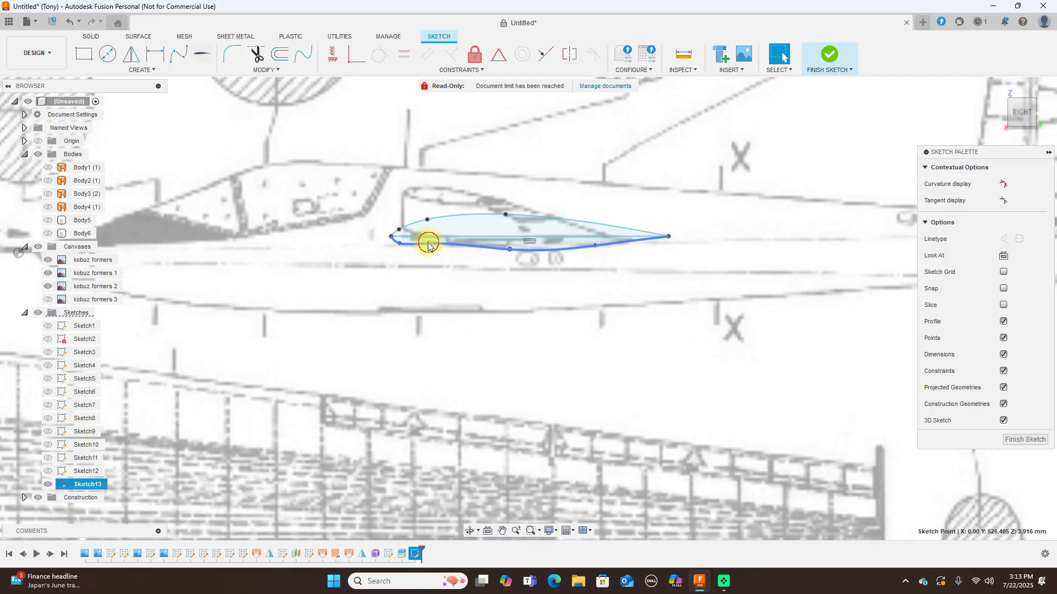
key("Escape")
left_click(590, 243)
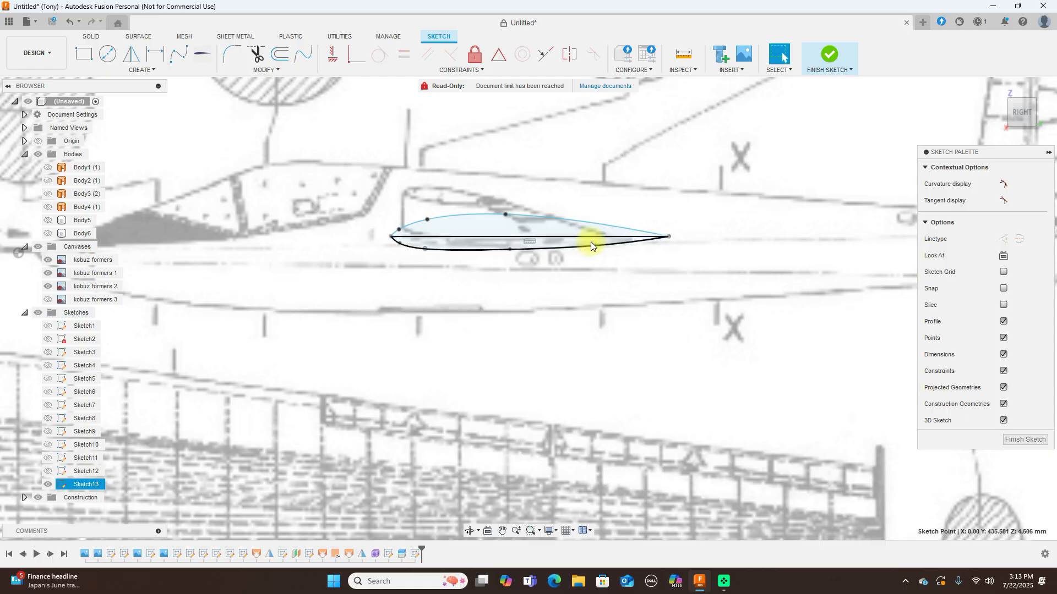
left_click_drag(594, 245, 582, 242)
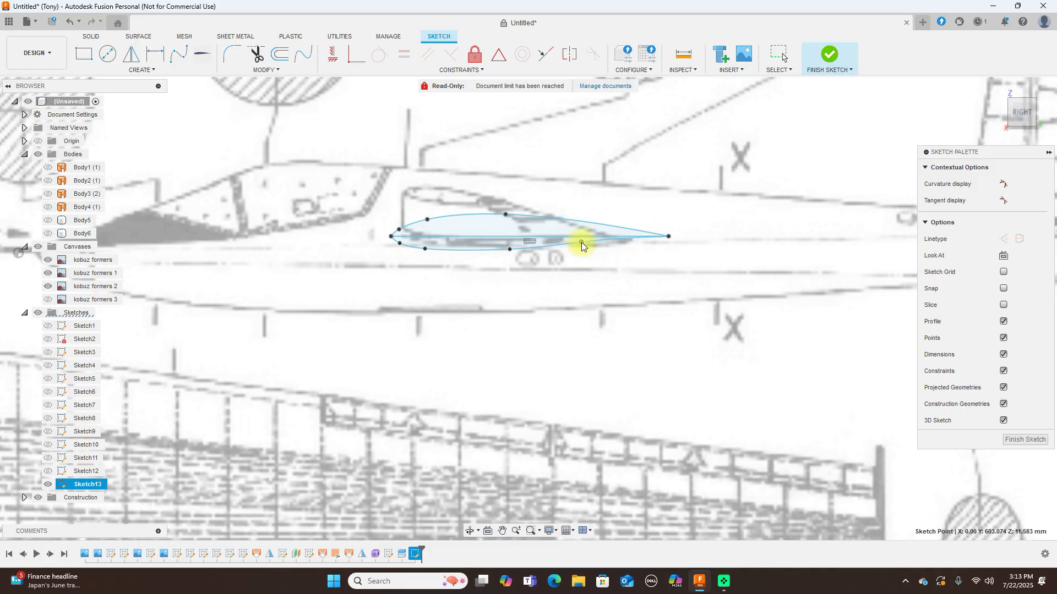
left_click_drag(510, 249, 512, 251)
left_click_drag(580, 244, 580, 245)
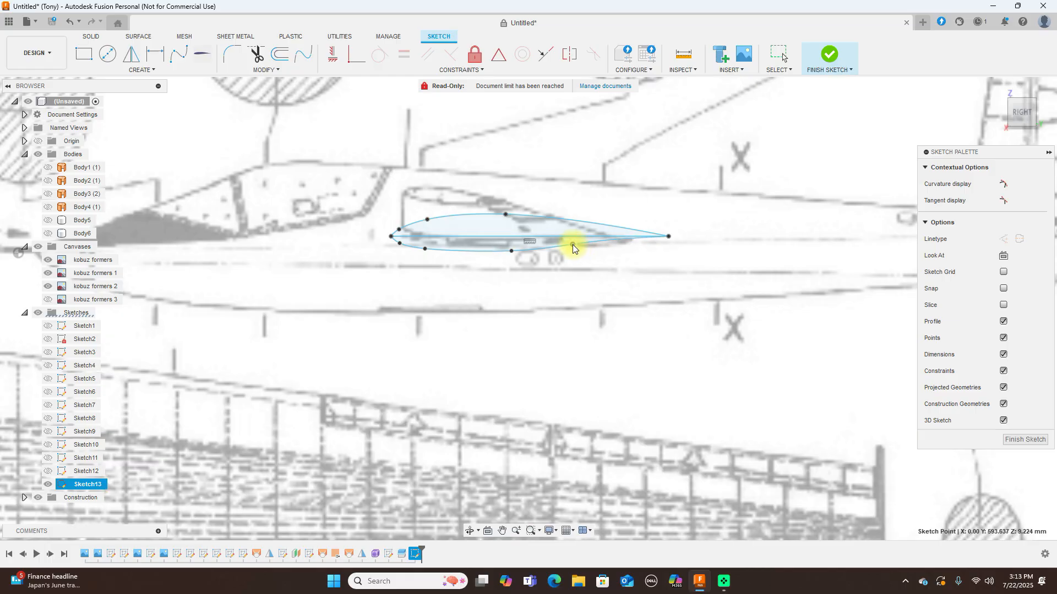
scroll(660, 321, "down", 6)
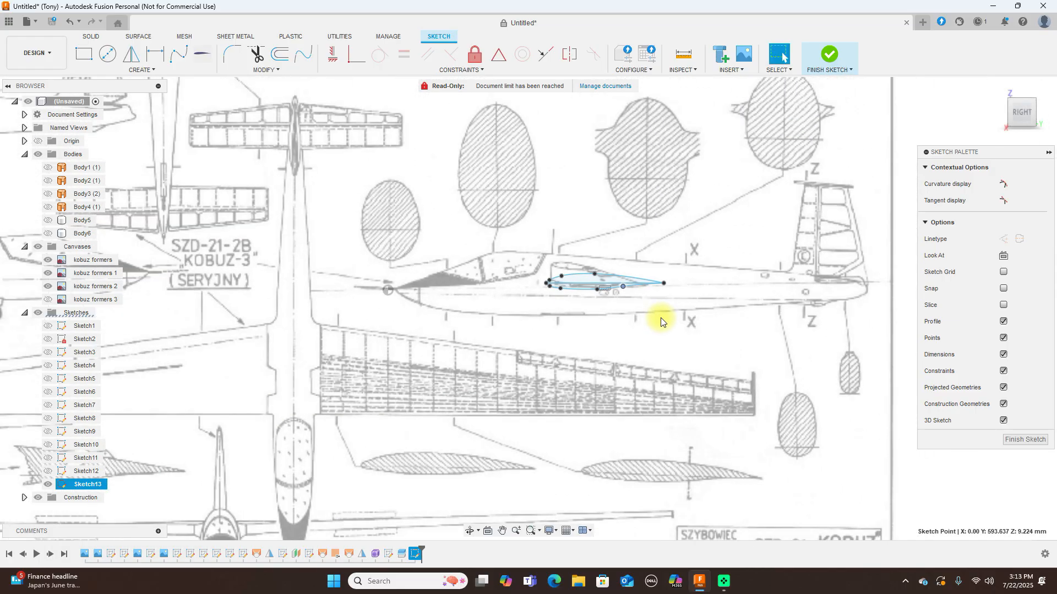
scroll(661, 321, "up", 3)
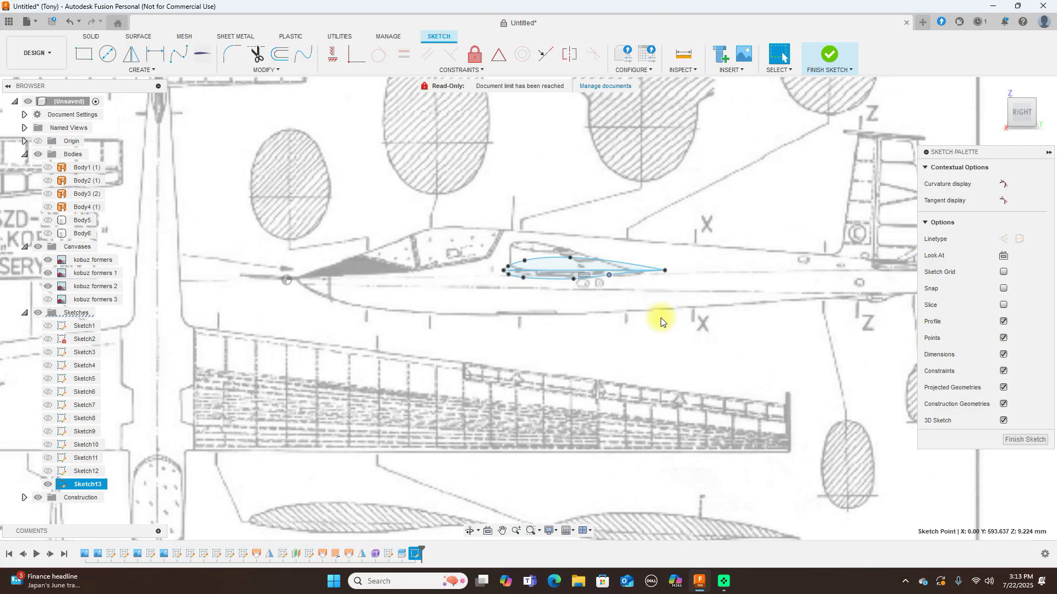
scroll(661, 321, "down", 1)
left_click(1001, 110)
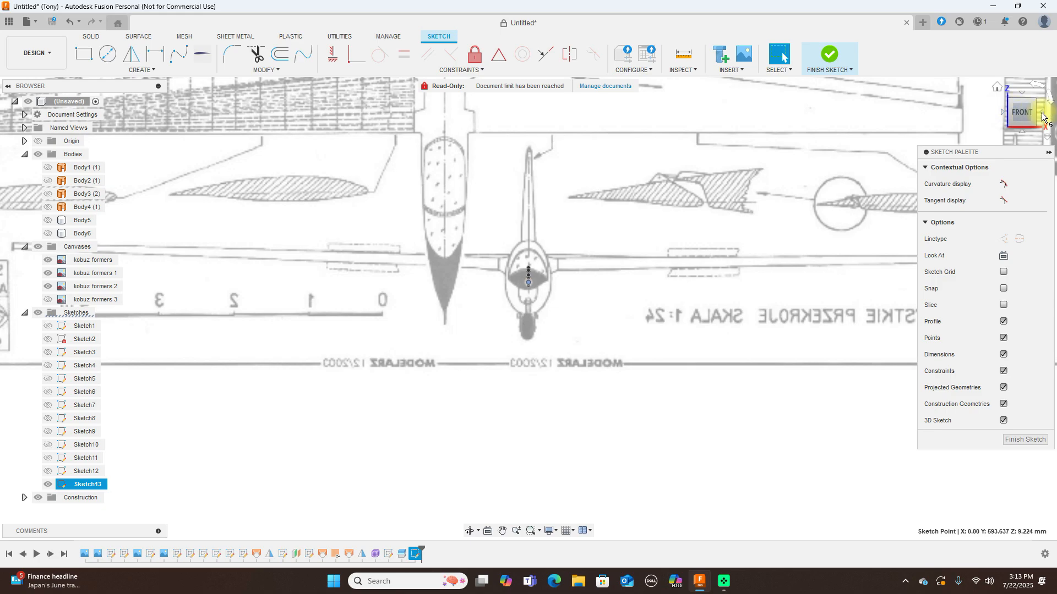
left_click(1046, 115)
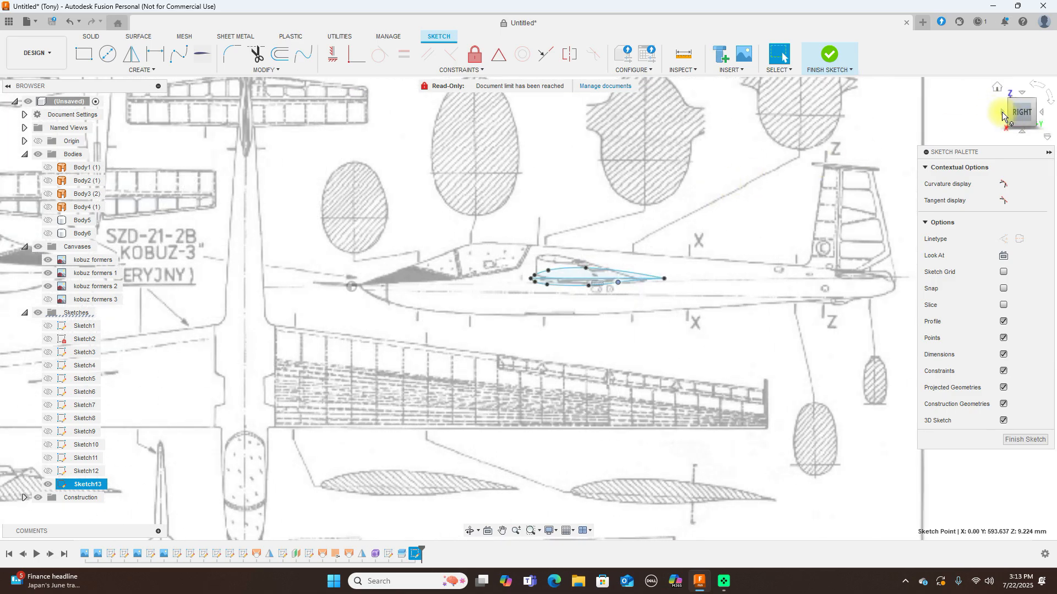
- Check the airfoil profile against the front view canvas and finish the sketch
left_click(1000, 113)
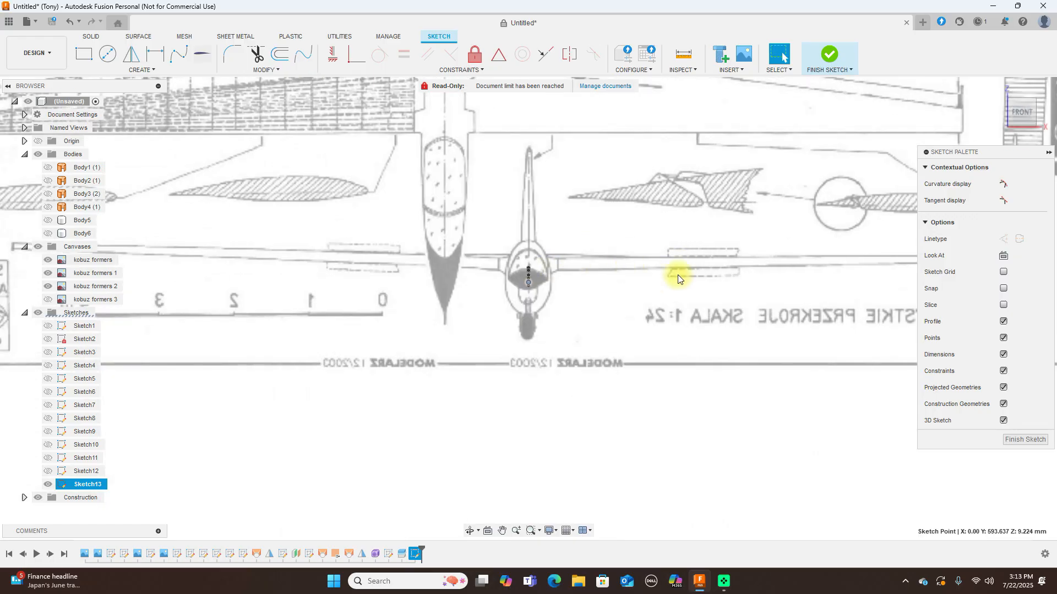
scroll(656, 276, "down", 4)
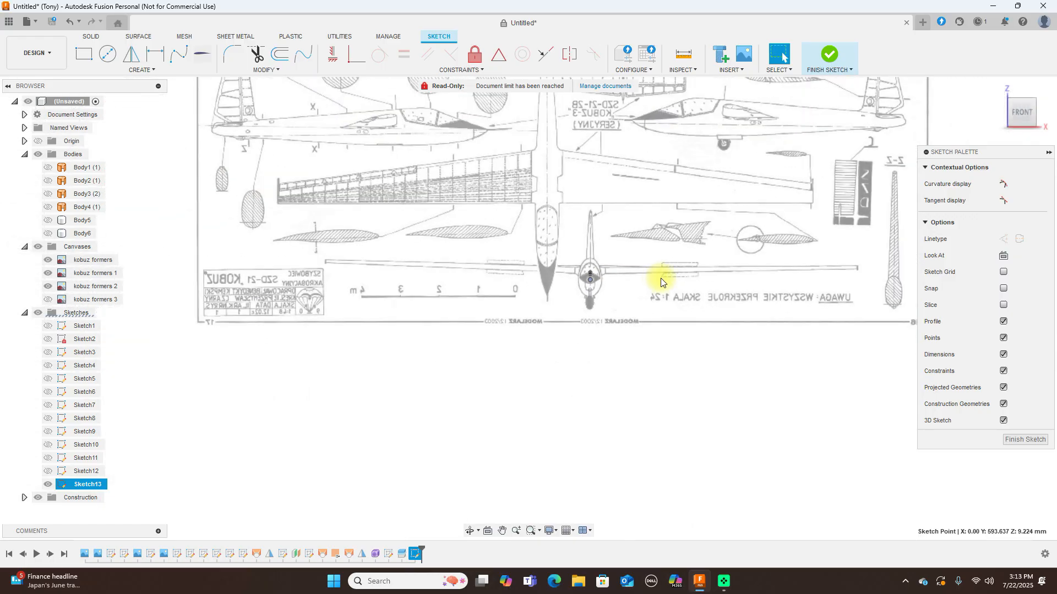
left_click(1045, 116)
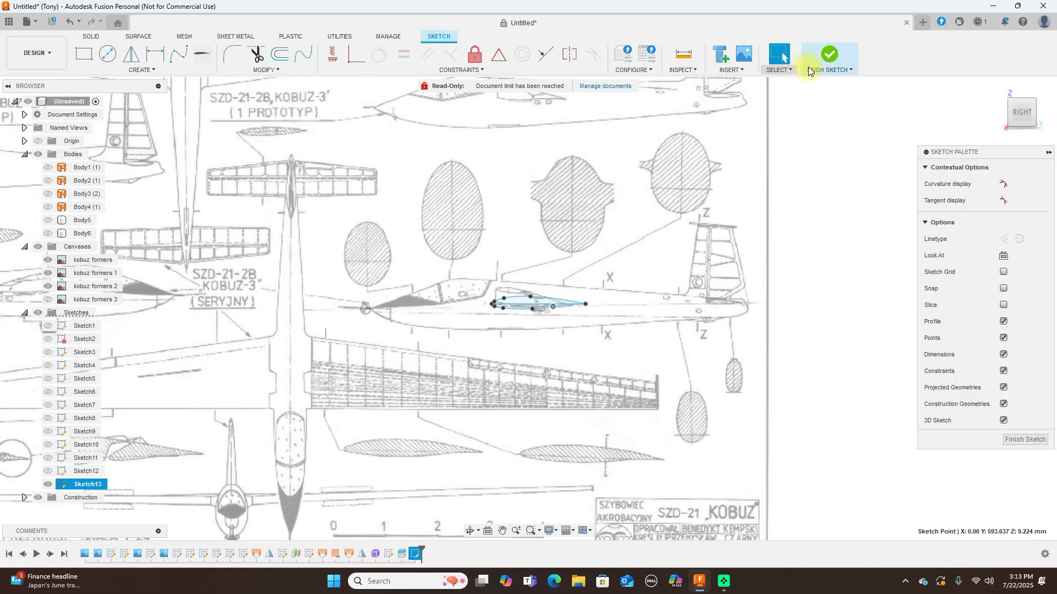
left_click(838, 59)
- Create a construction plane at an angle of 0.0 deg through the airfoil's chord line
scroll(626, 286, "up", 5)
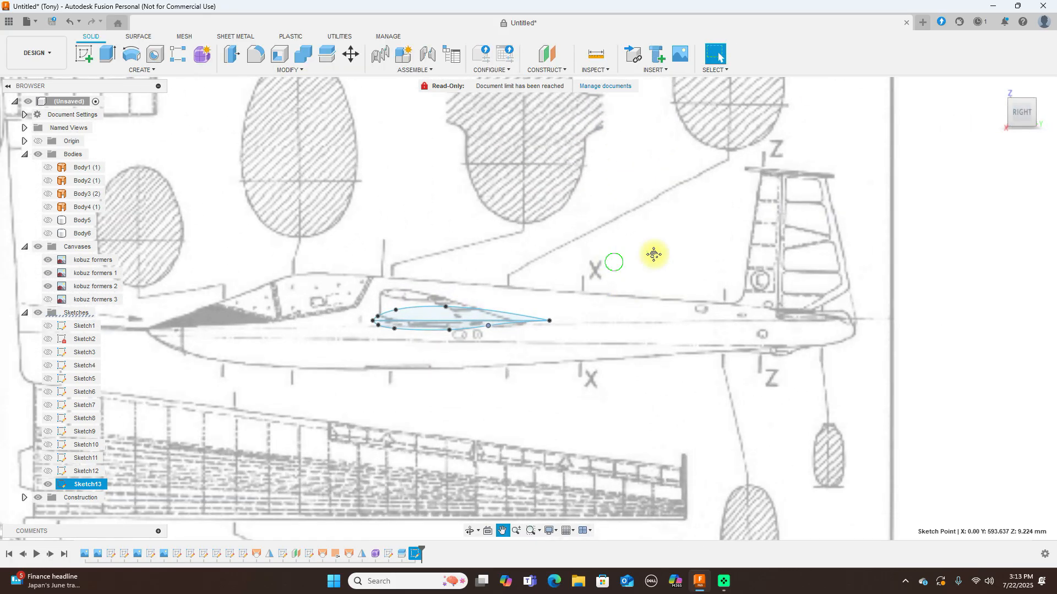
middle_click_drag(653, 254, 854, 193)
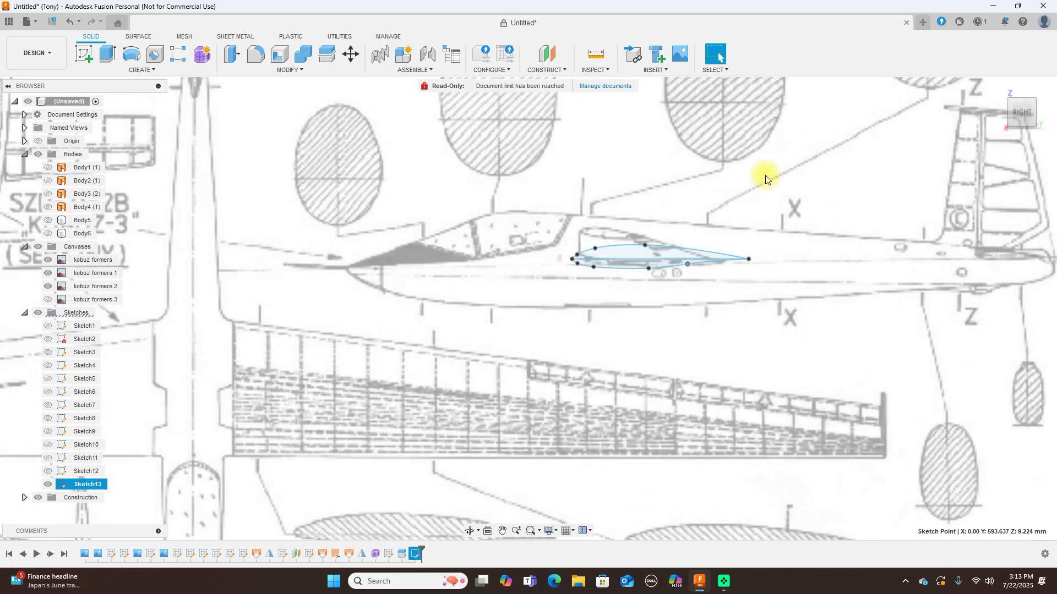
left_click(560, 71)
left_click(568, 101)
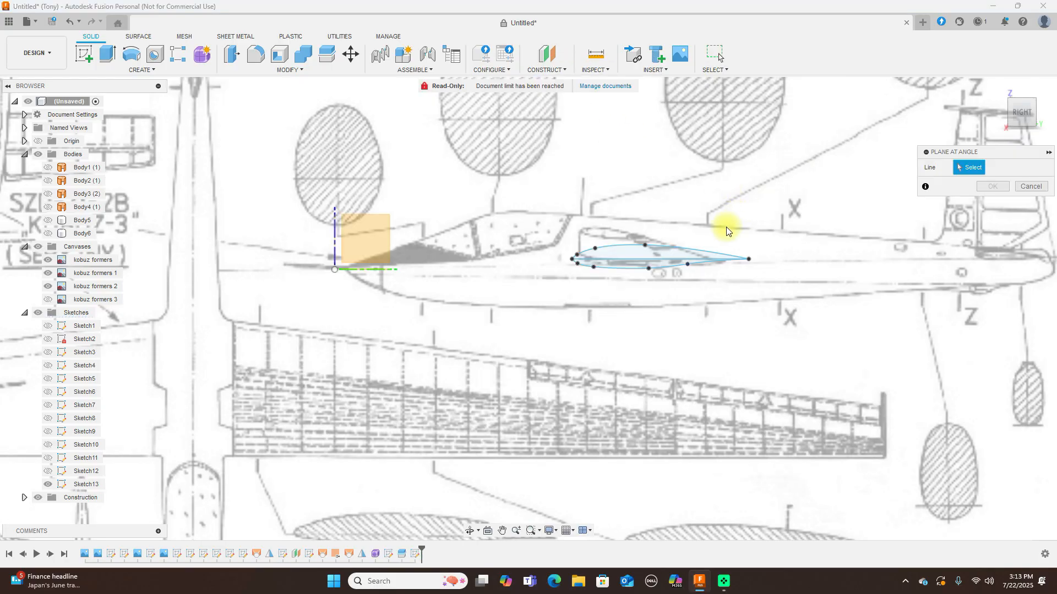
left_click(646, 259)
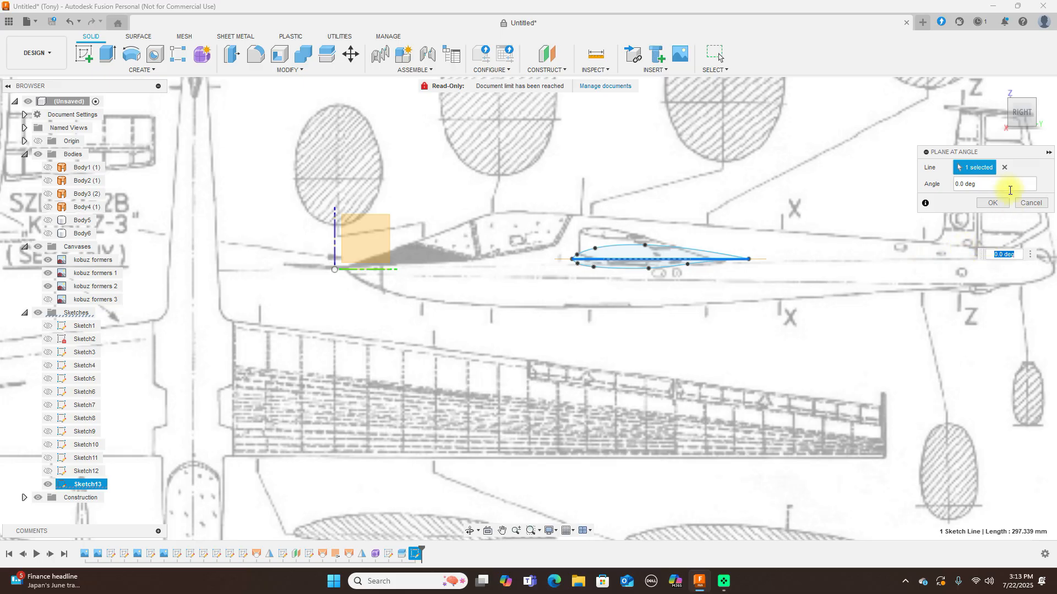
left_click(991, 203)
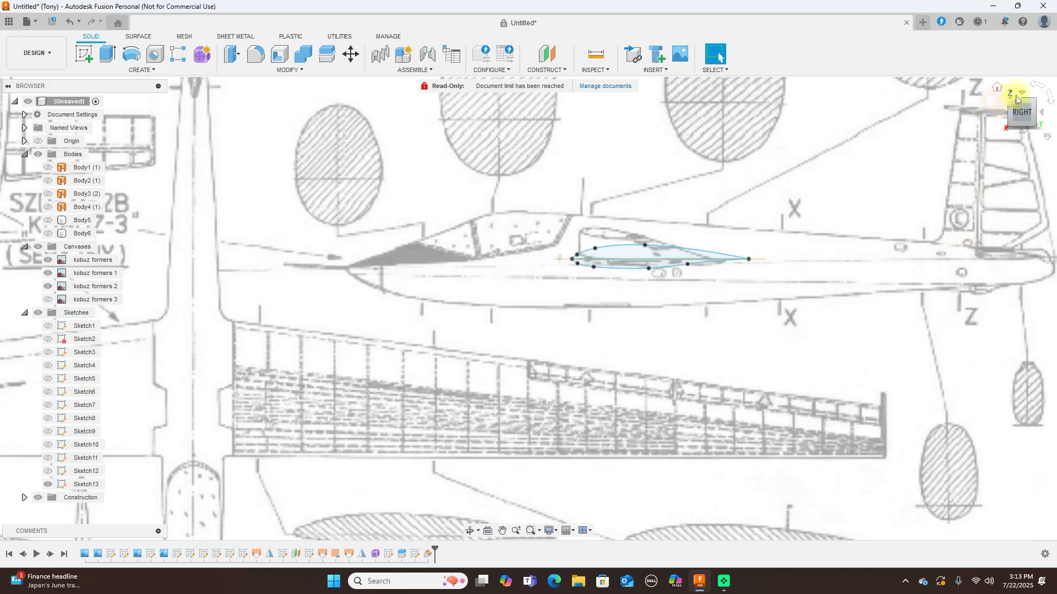
- Start a new sketch on the horizontal construction plane through the chord line
left_click(1017, 99)
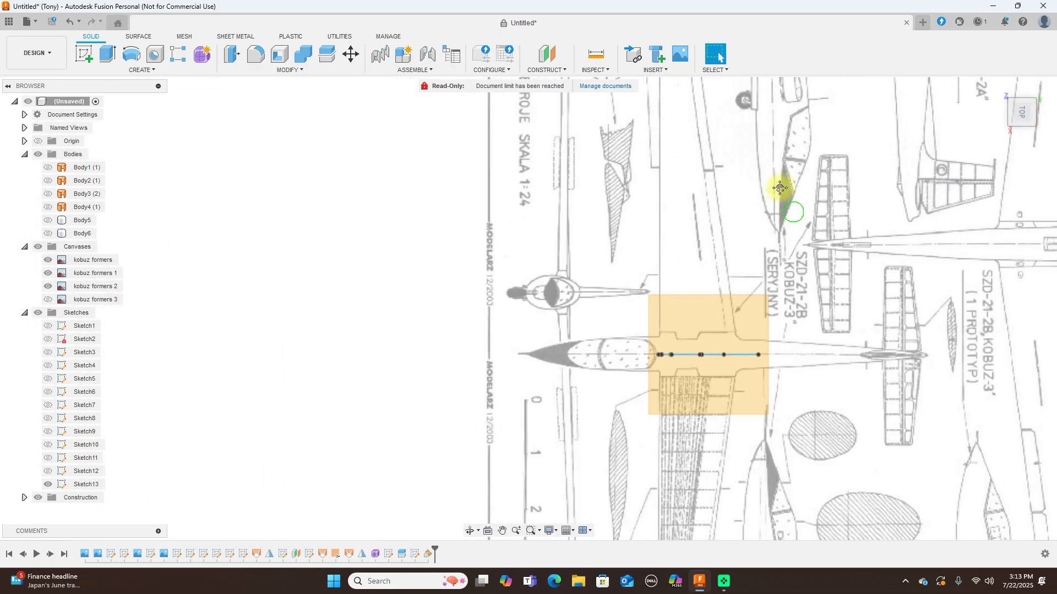
left_click(622, 265)
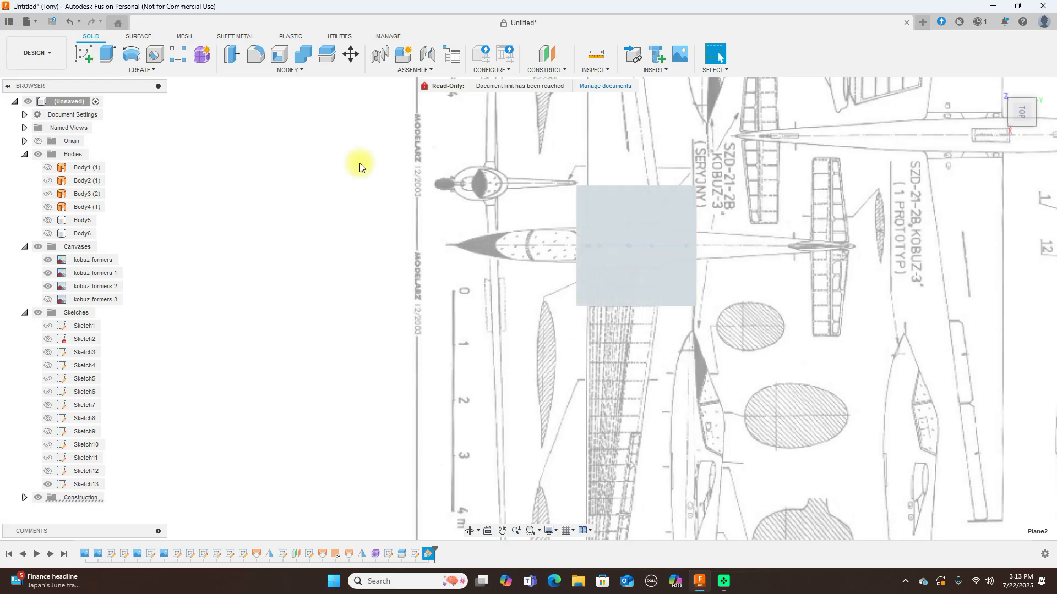
left_click(88, 55)
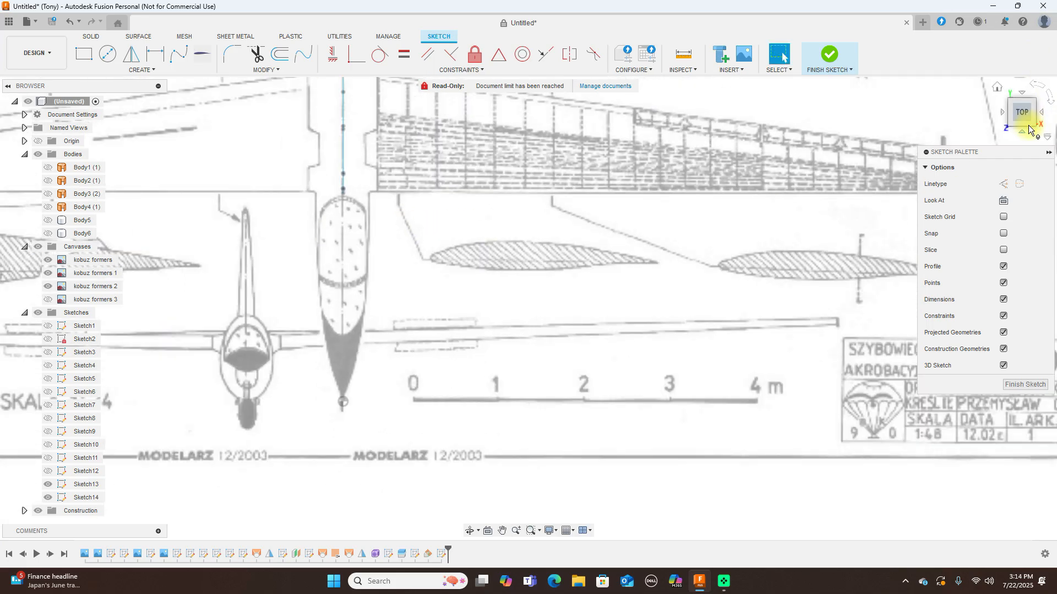
- Hide the canvases and project the airfoil's chord line and both of its endpoints into the new sketch
mouse_move(1023, 113)
middle_mouse_down("shift")
mouse_move(991, 81)
mouse_move(776, 130)
middle_mouse_up("shift")
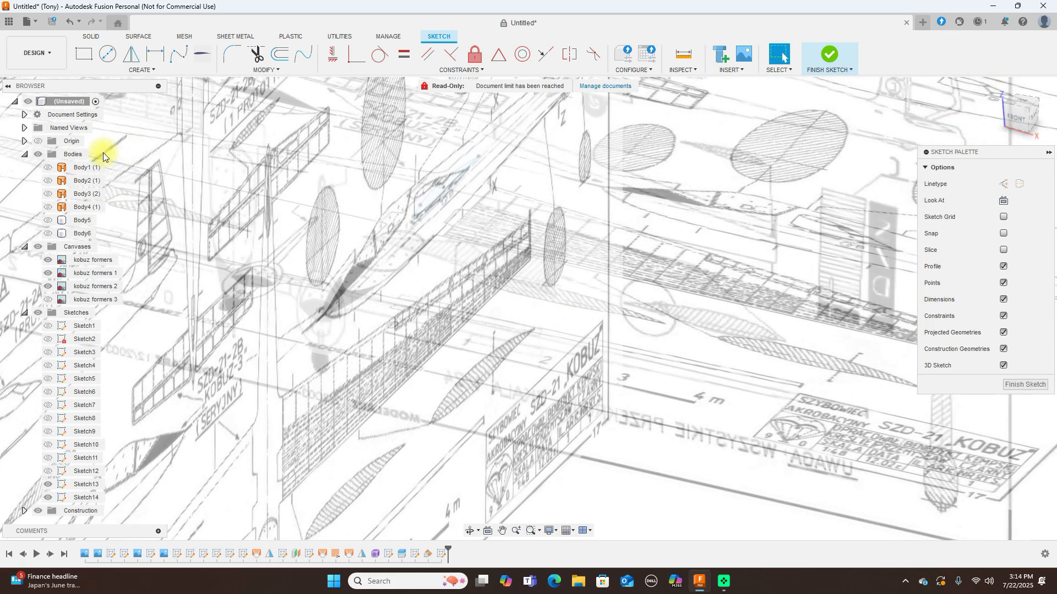
left_click(38, 247)
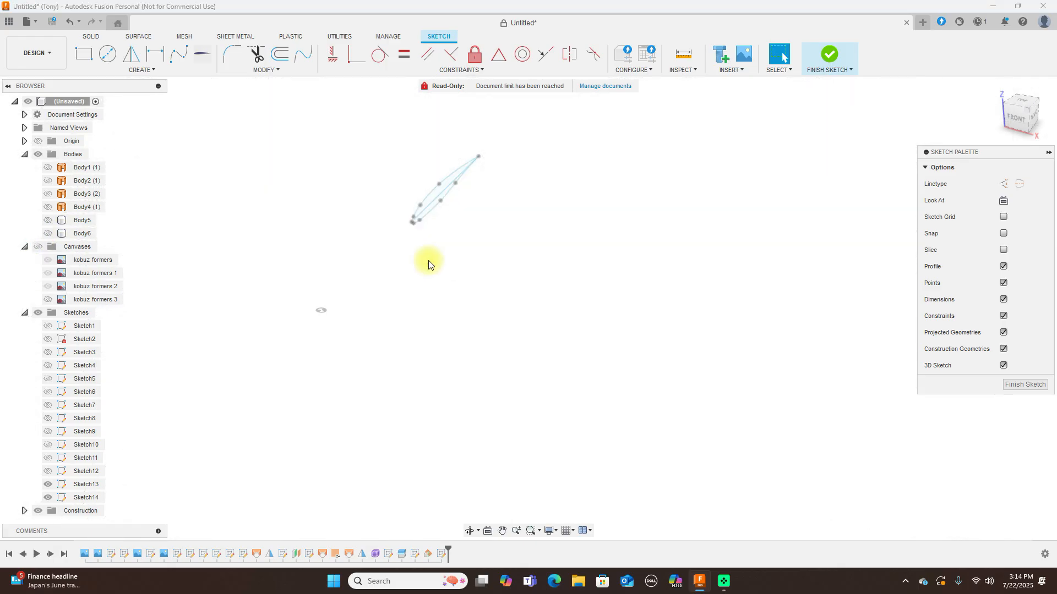
middle_click_drag(479, 219, 495, 266)
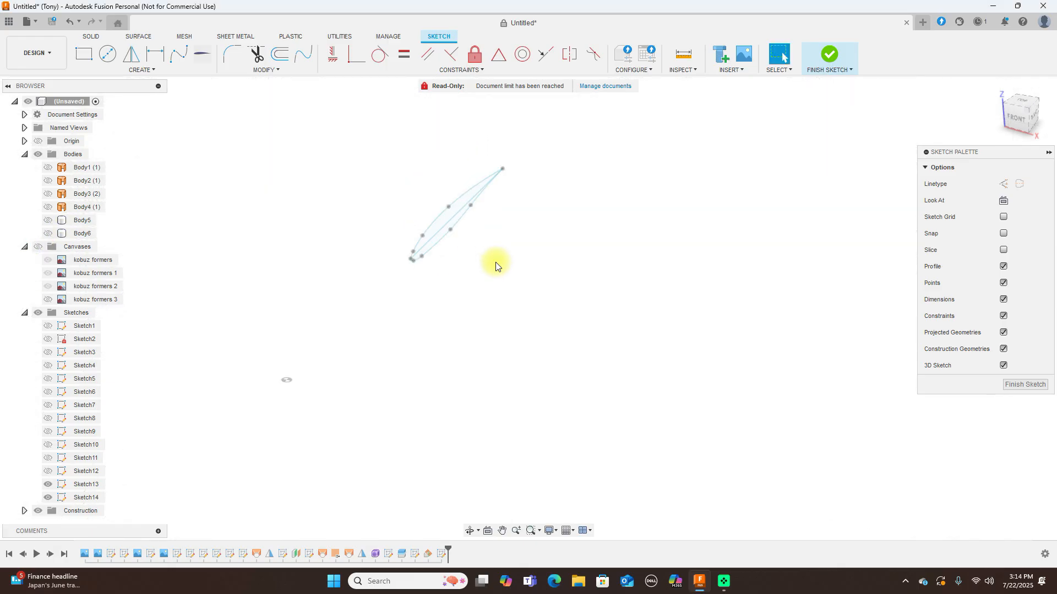
key("p")
scroll(388, 256, "up", 5)
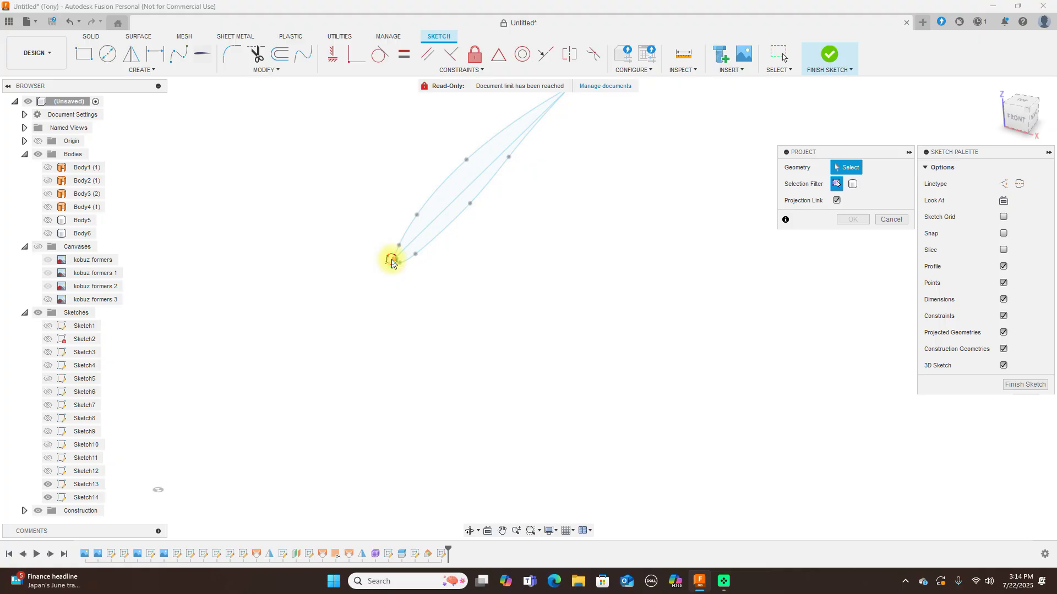
left_click(393, 261)
left_click(420, 234)
scroll(536, 227, "down", 2)
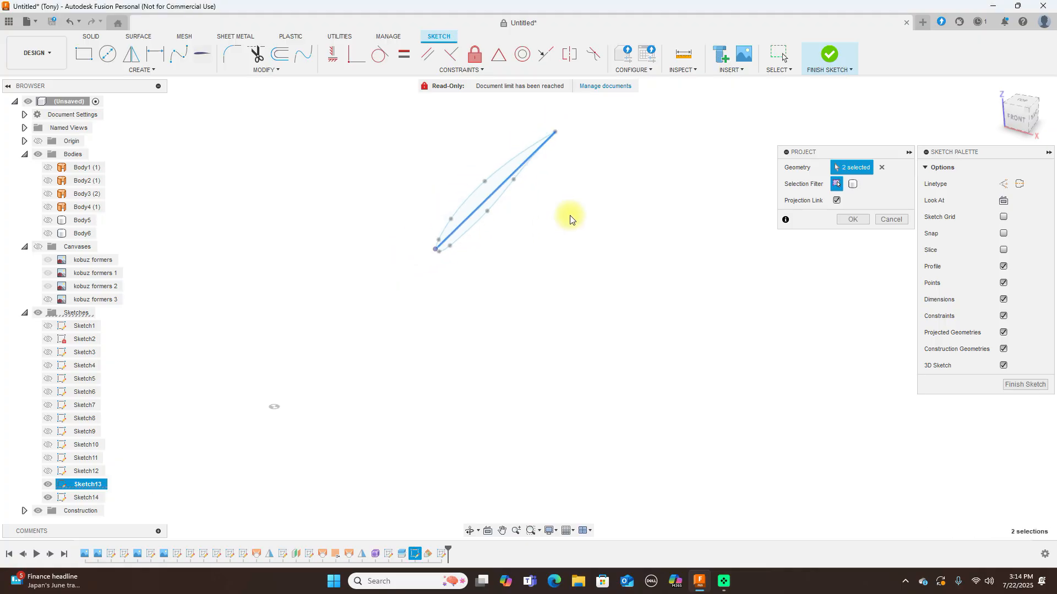
scroll(559, 208, "up", 4)
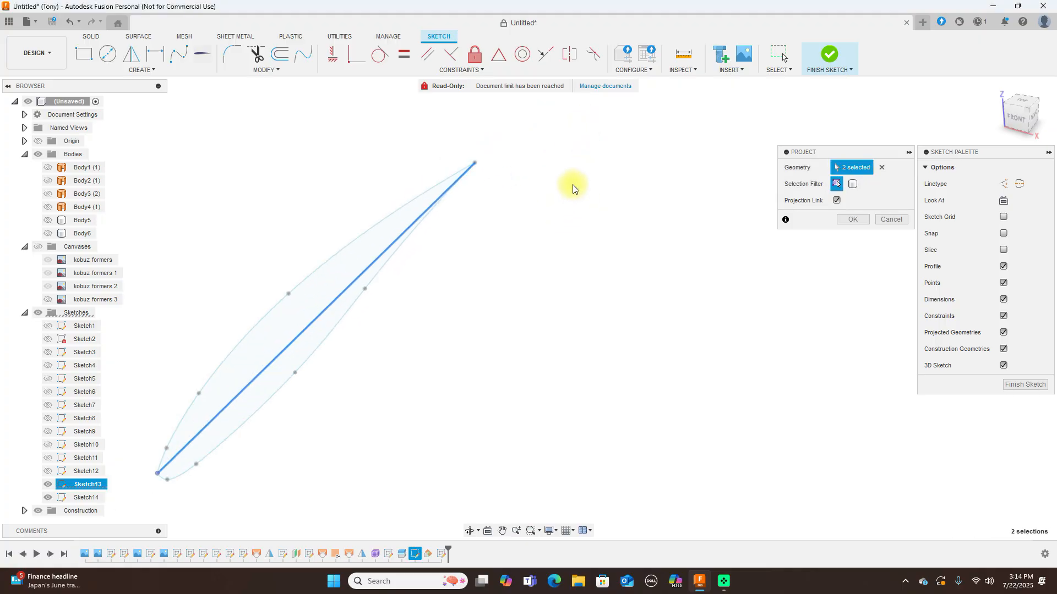
left_click(478, 161)
left_click(849, 220)
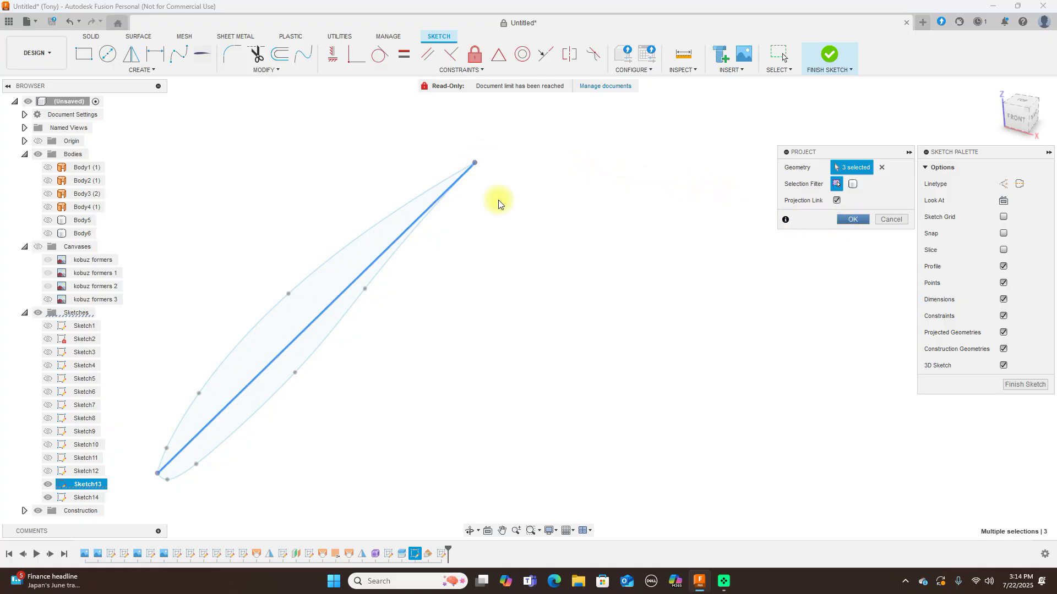
- Show the canvases and draw a 0-degree line about 1149 mm long along the wing's leading edge, from the chord's front endpoint to the wingtip
left_click(1028, 103)
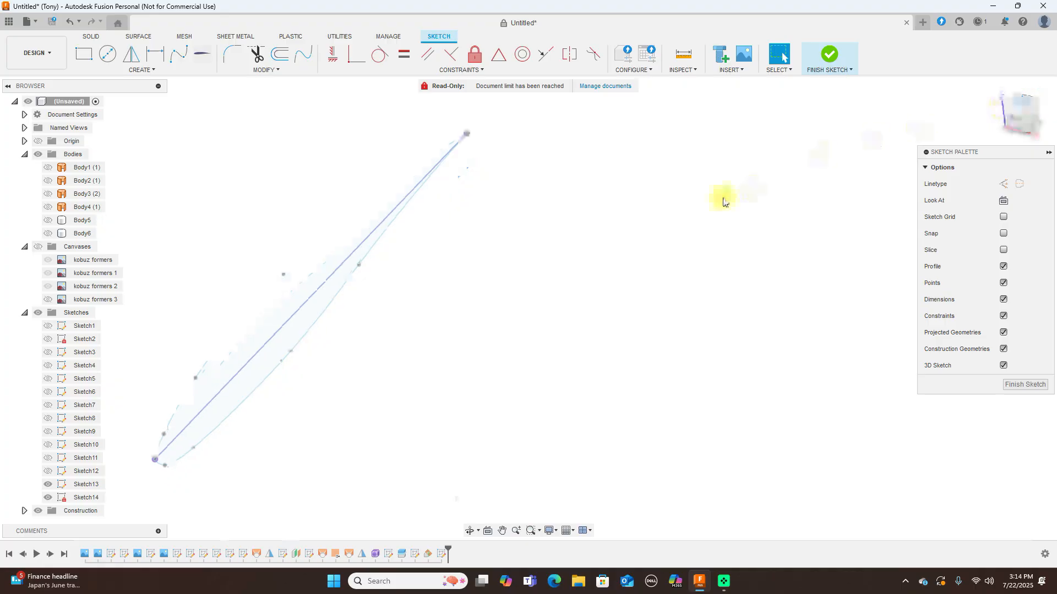
mouse_move(418, 262)
middle_mouse_down()
mouse_move(670, 379)
mouse_move(664, 365)
middle_mouse_up()
scroll(664, 365, "down", 2)
middle_click_drag(575, 158, 656, 405)
scroll(663, 407, "down", 5)
scroll(668, 405, "down", 1)
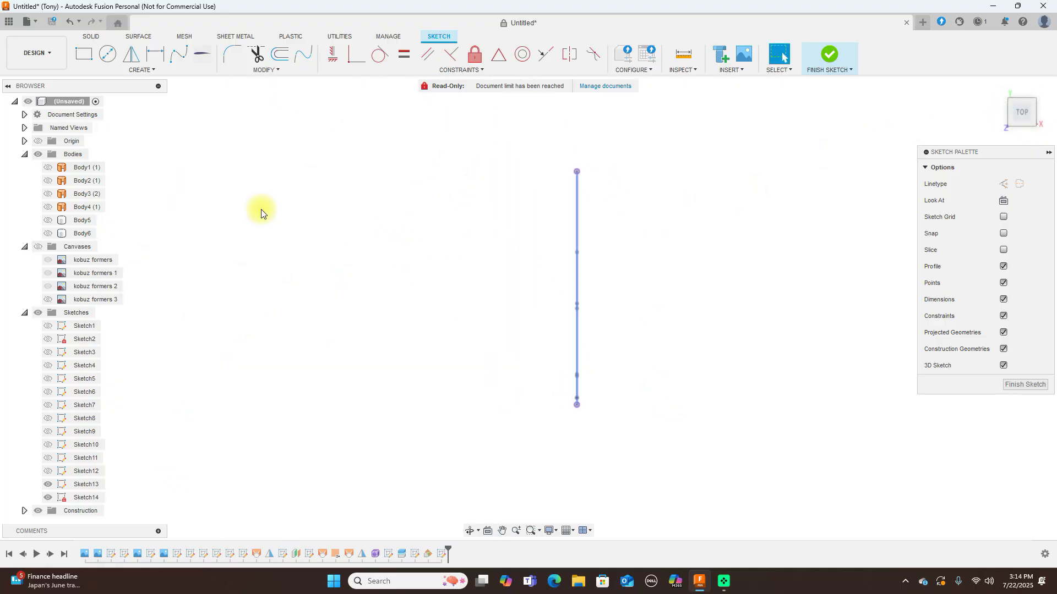
left_click(38, 247)
scroll(655, 250, "down", 3)
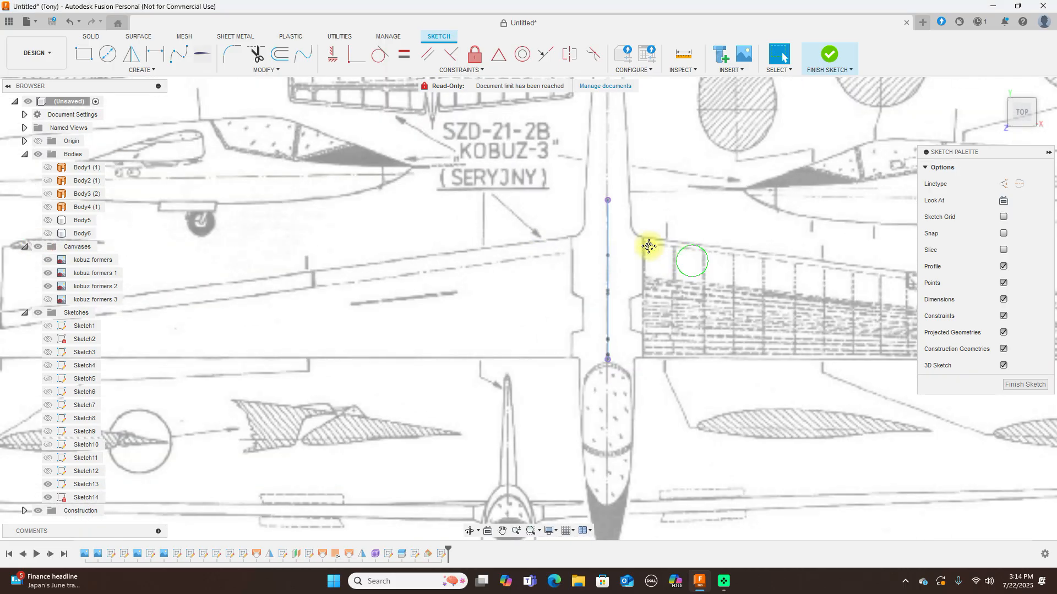
middle_click_drag(649, 246, 420, 208)
scroll(765, 314, "down", 3)
middle_click_drag(765, 314, 698, 285)
key("l")
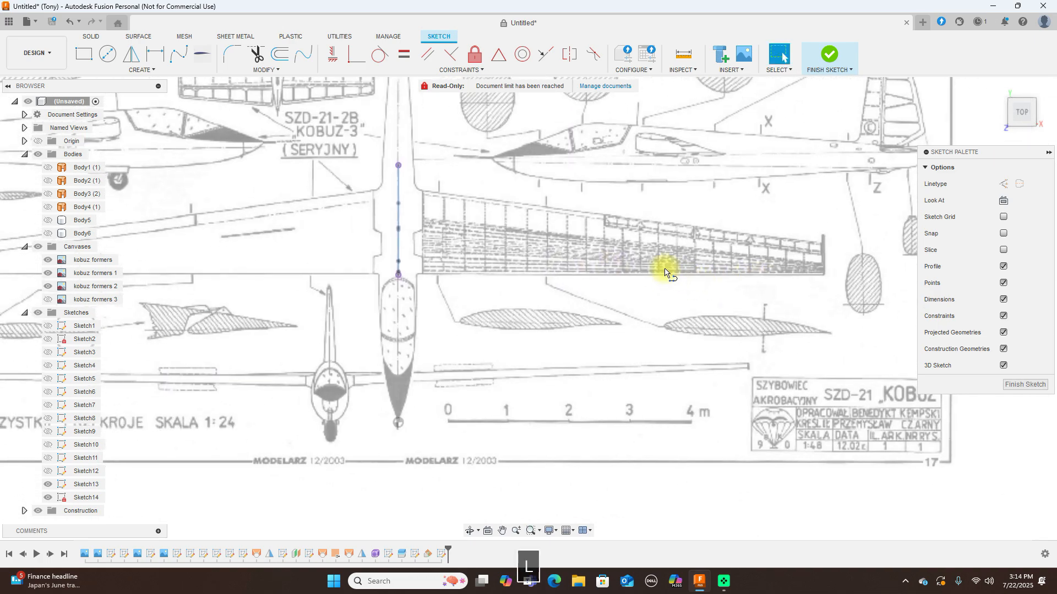
left_click(398, 275)
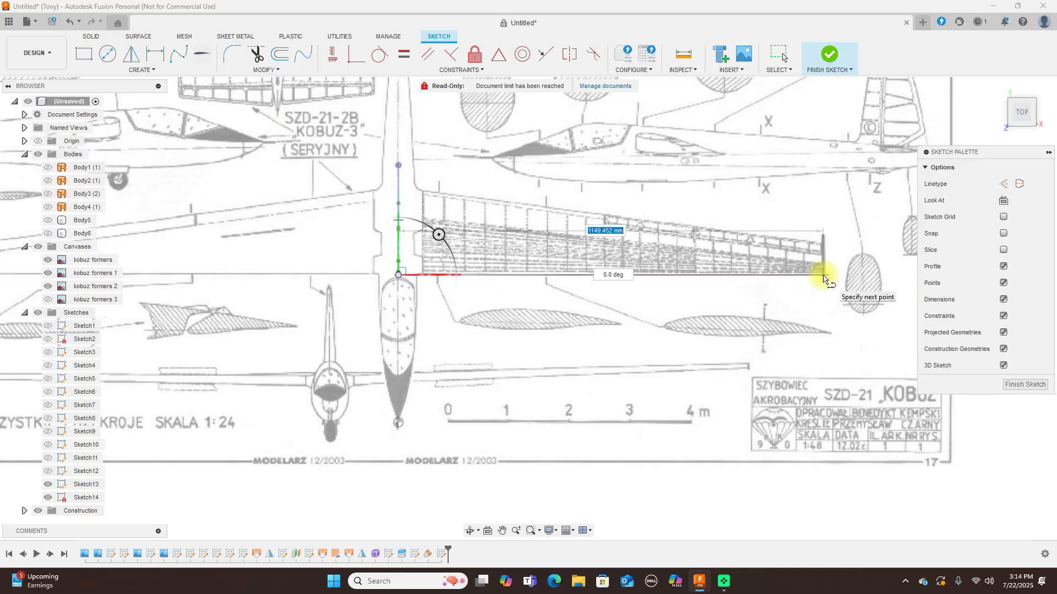
left_click(824, 276)
right_click(825, 276)
left_click(863, 276)
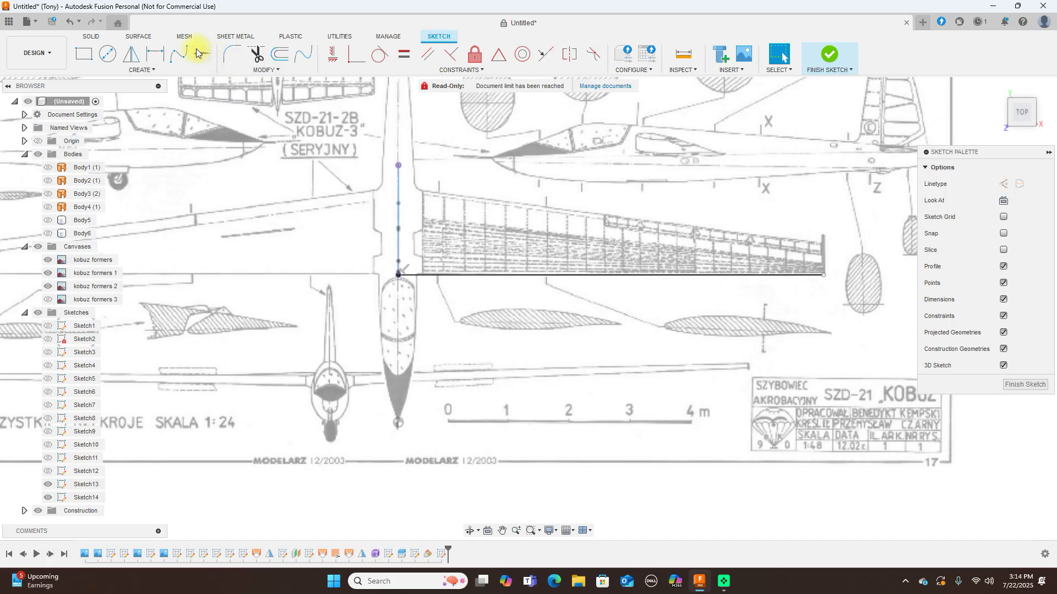
- Start a fit point spline for the wing's trailing edge at the chord's rear endpoint, following the root fillet on the top view
left_click(177, 54)
left_click(398, 166)
scroll(422, 191, "up", 2)
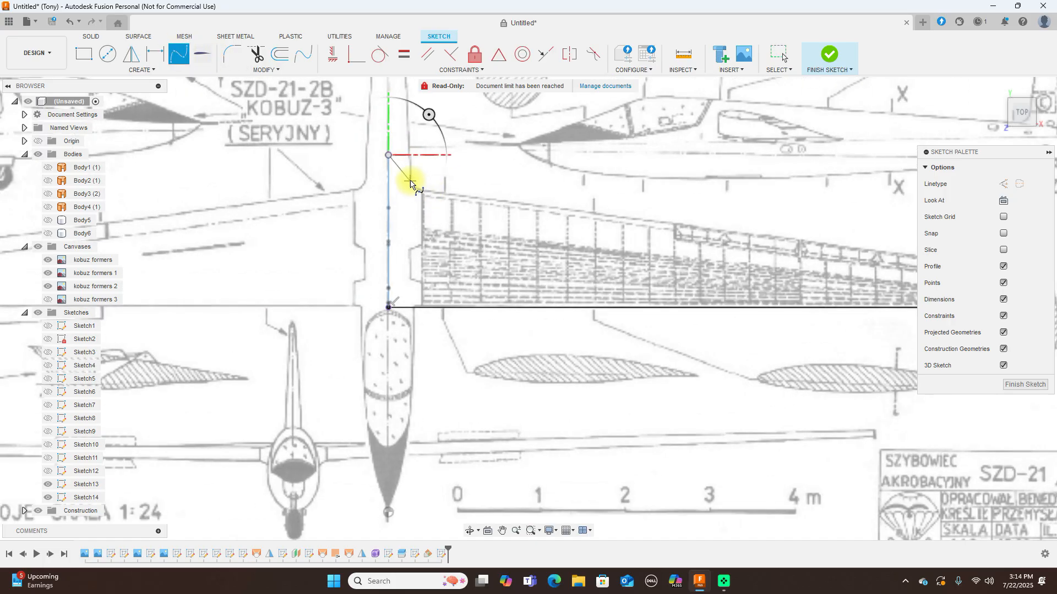
left_click(403, 179)
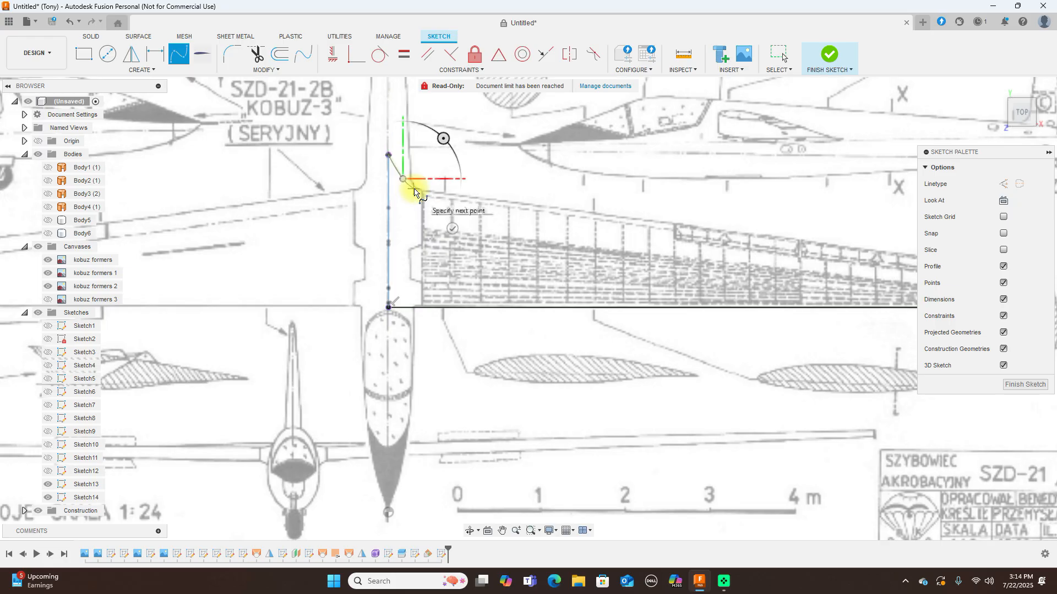
- Draw the rest of the fit point spline from the root fillet along the wing's trailing edge to the tip, following the canvas
left_click(413, 189)
left_click(495, 202)
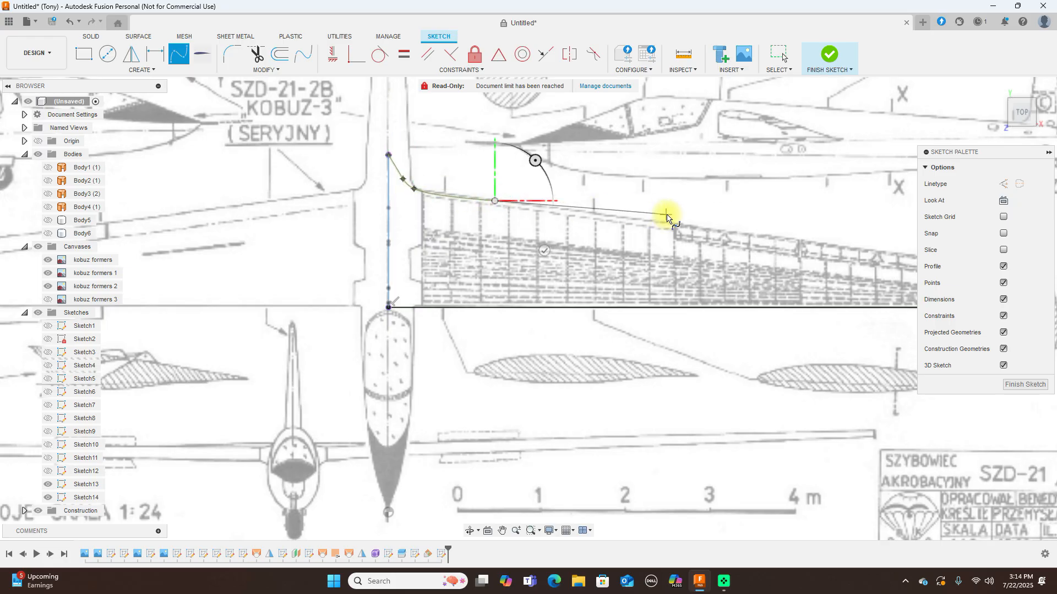
middle_click_drag(705, 232, 578, 219)
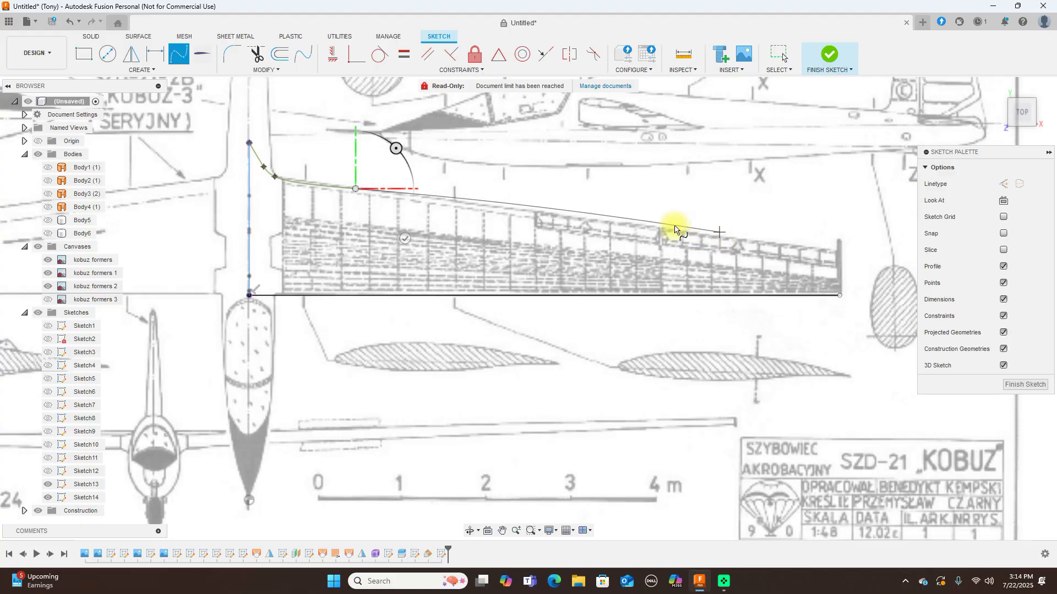
left_click(582, 220)
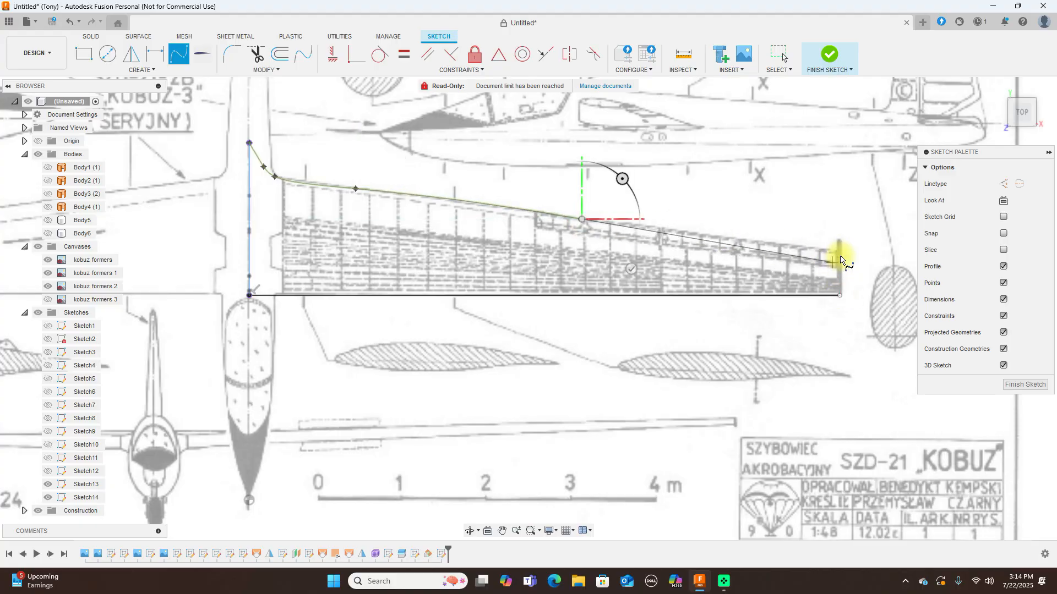
left_click(842, 253)
right_click(841, 253)
left_click(830, 235)
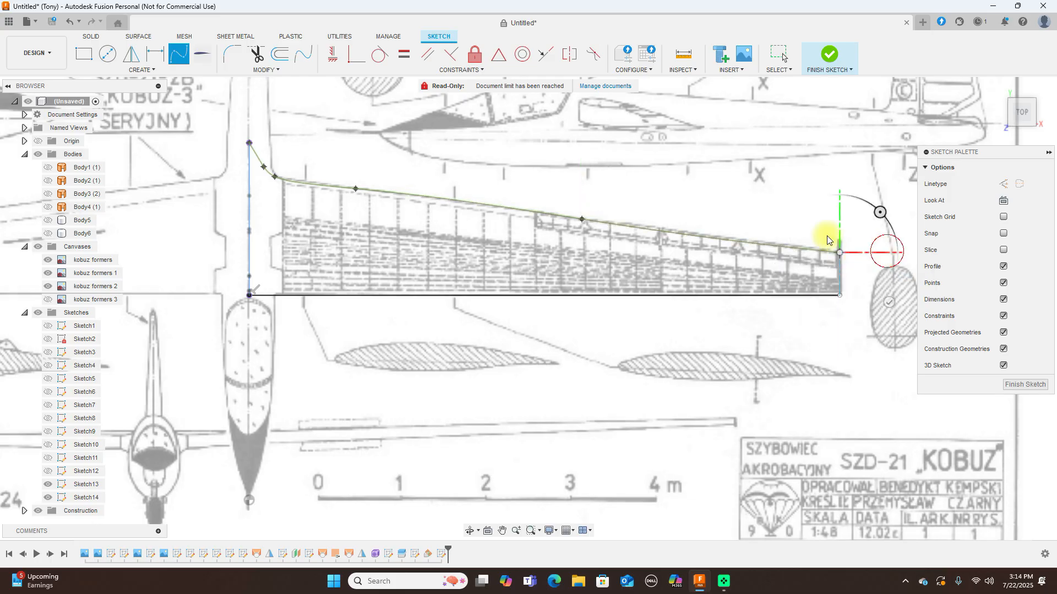
- Adjust the spline's tangent handle at the wing tip and reposition the two fit points in the root fillet to match the canvas
left_click(394, 191)
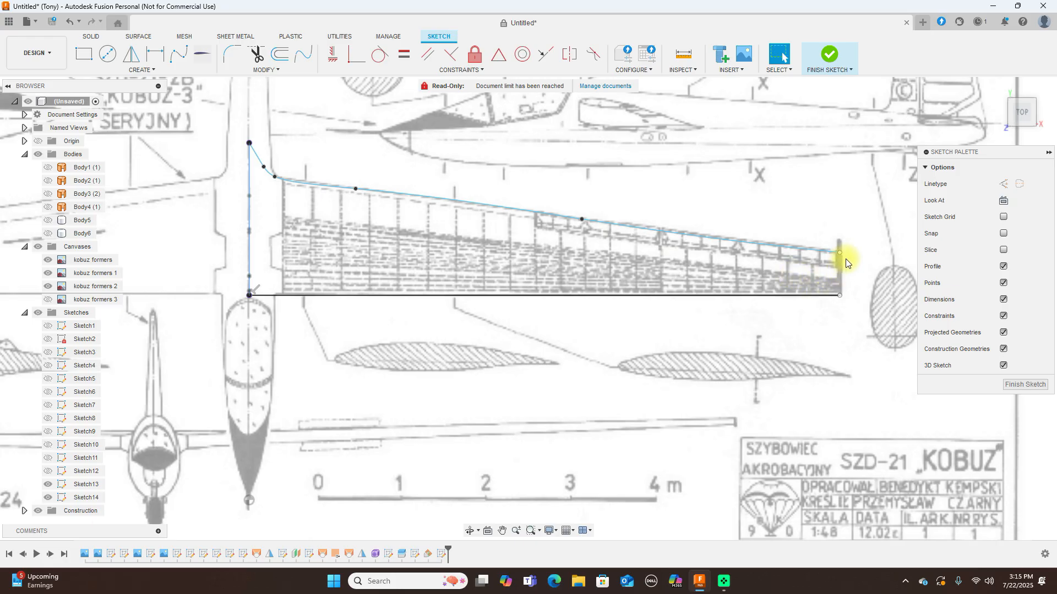
left_click_drag(846, 258, 901, 264)
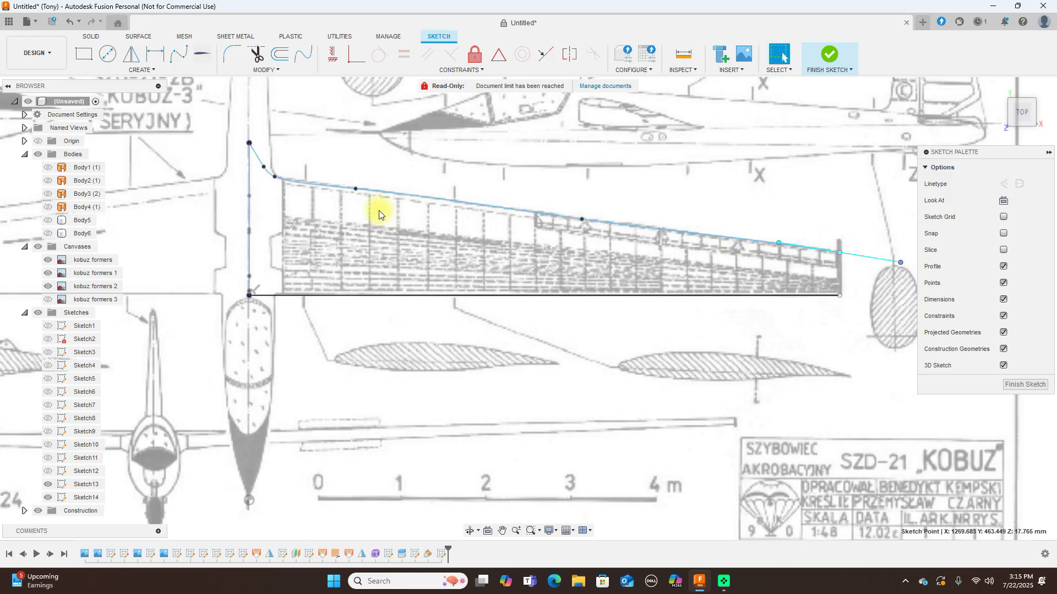
left_click(261, 161)
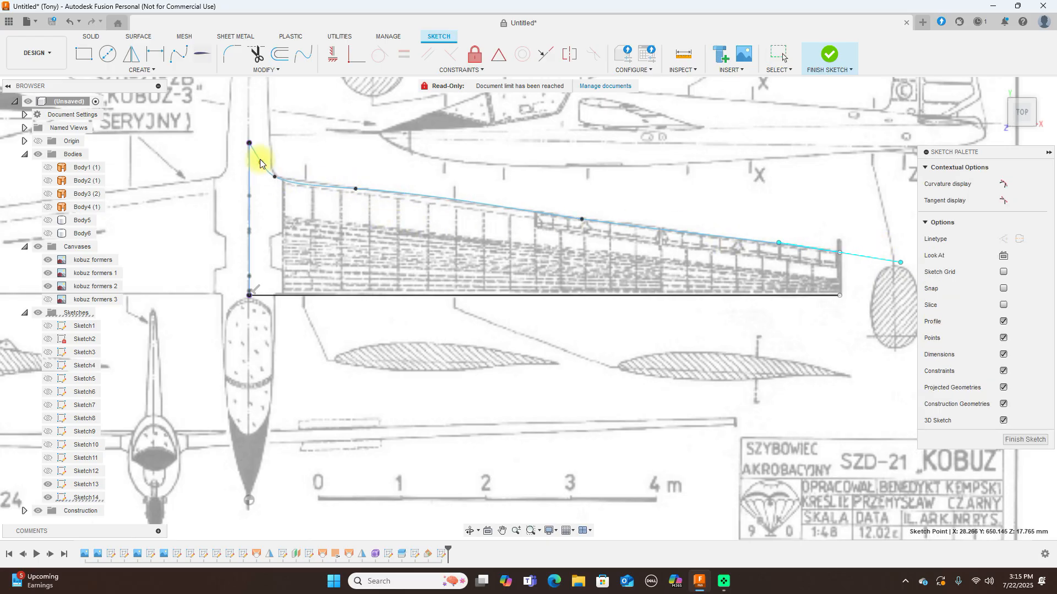
left_click(273, 174)
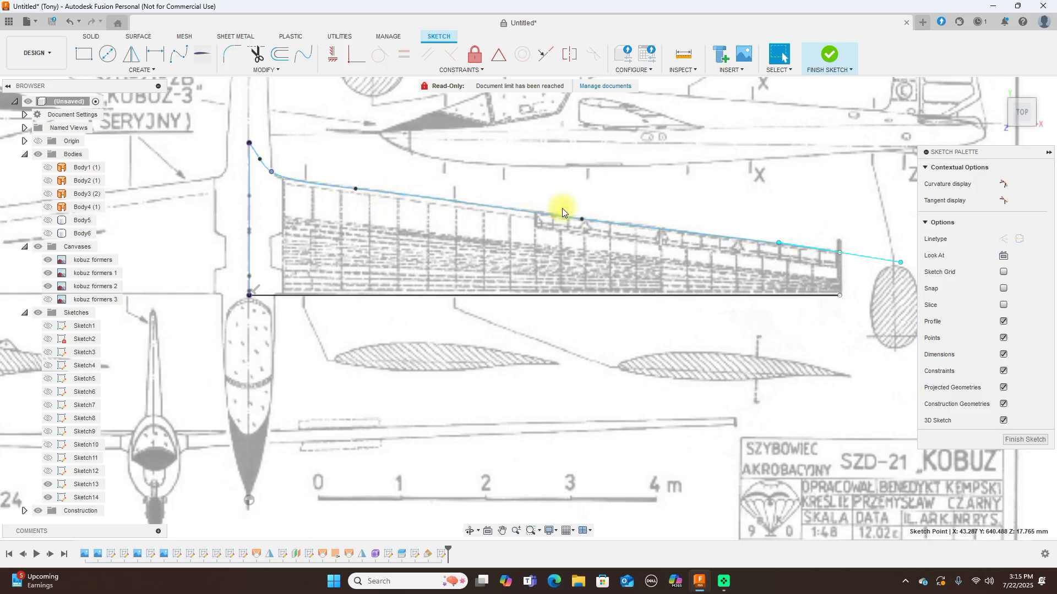
- Move the spline's mid-span fit point to about X 657, Y 551 mm and the next inboard point to about X 120, Y 617 mm
scroll(584, 221, "up", 2)
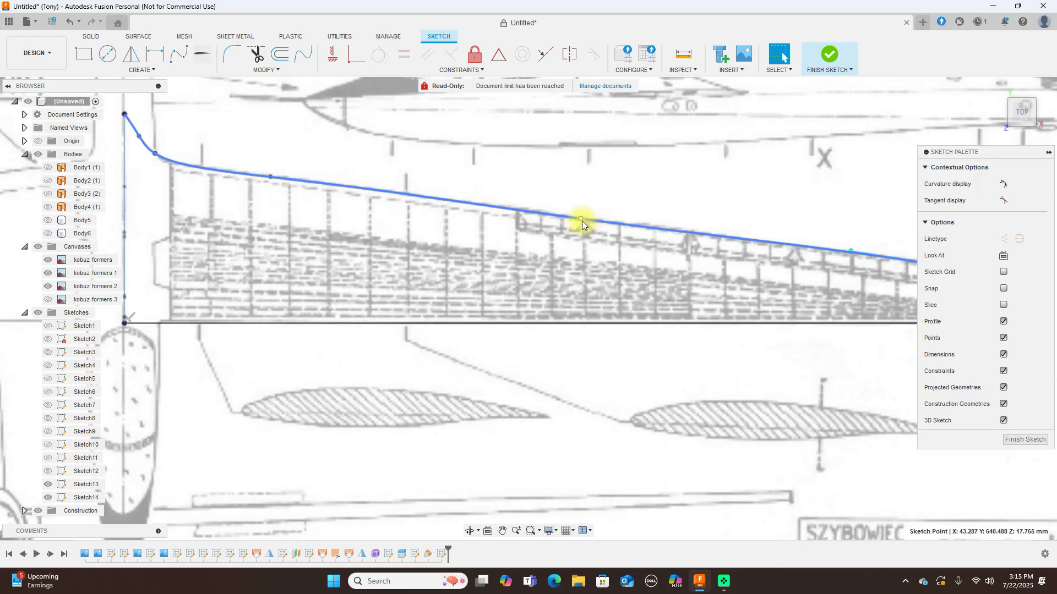
left_click(582, 219)
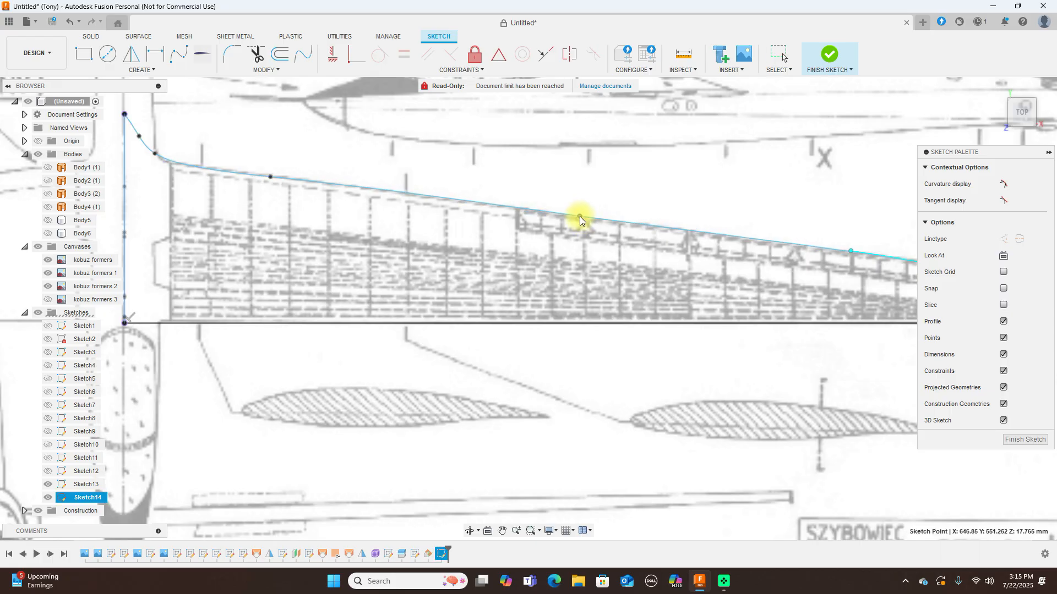
scroll(590, 233, "down", 2)
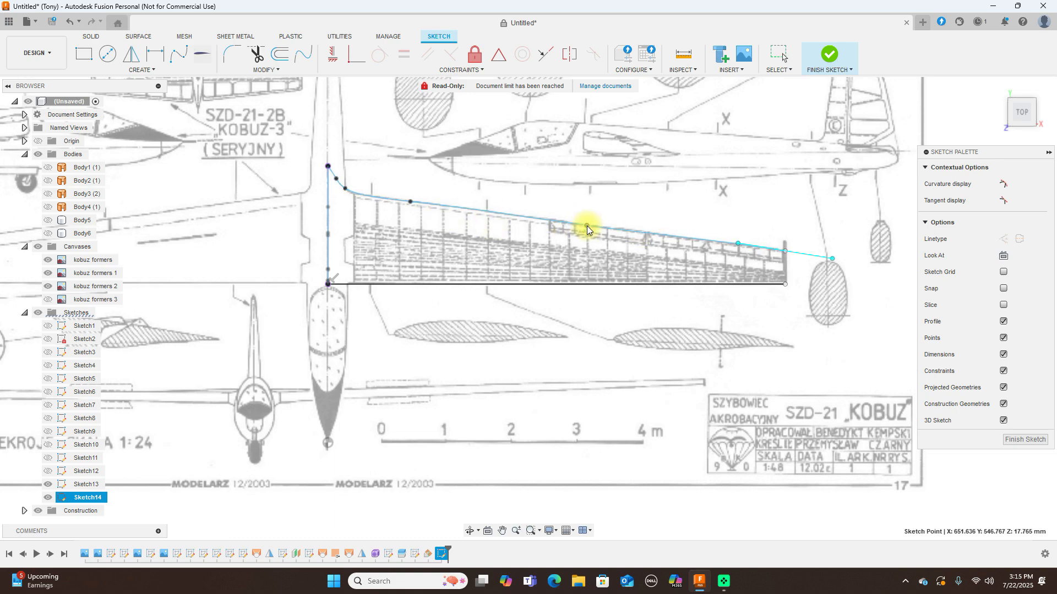
left_click_drag(587, 226, 589, 227)
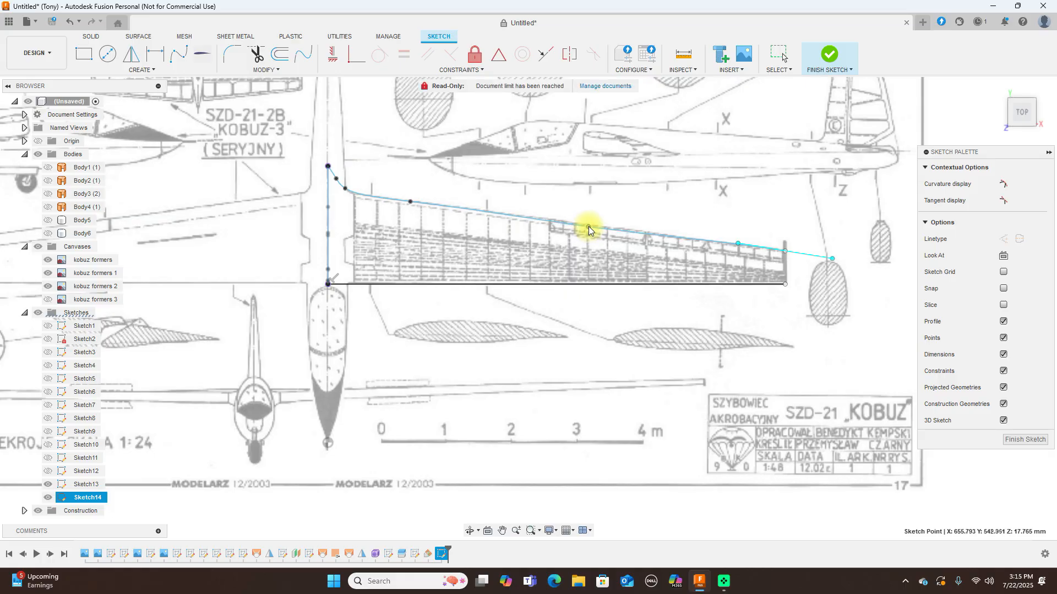
left_click(508, 216)
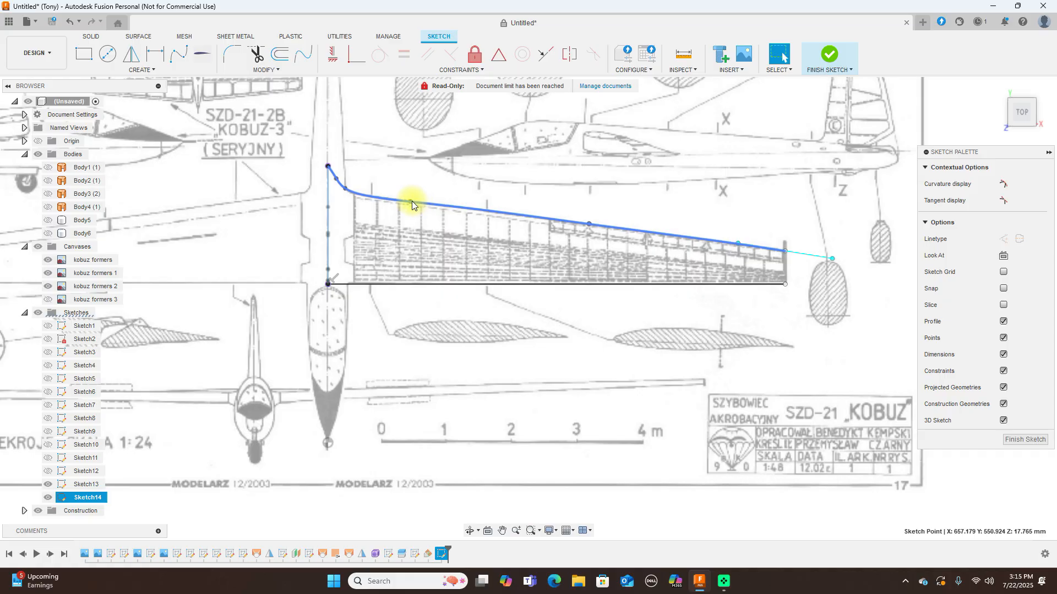
key("Escape")
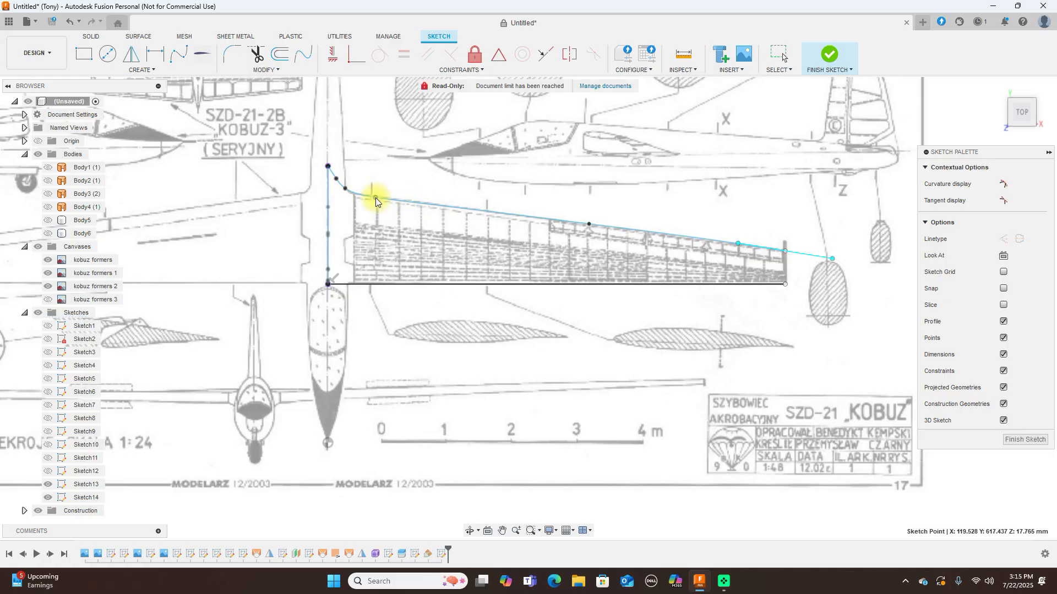
left_click(408, 205)
scroll(819, 367, "down", 5)
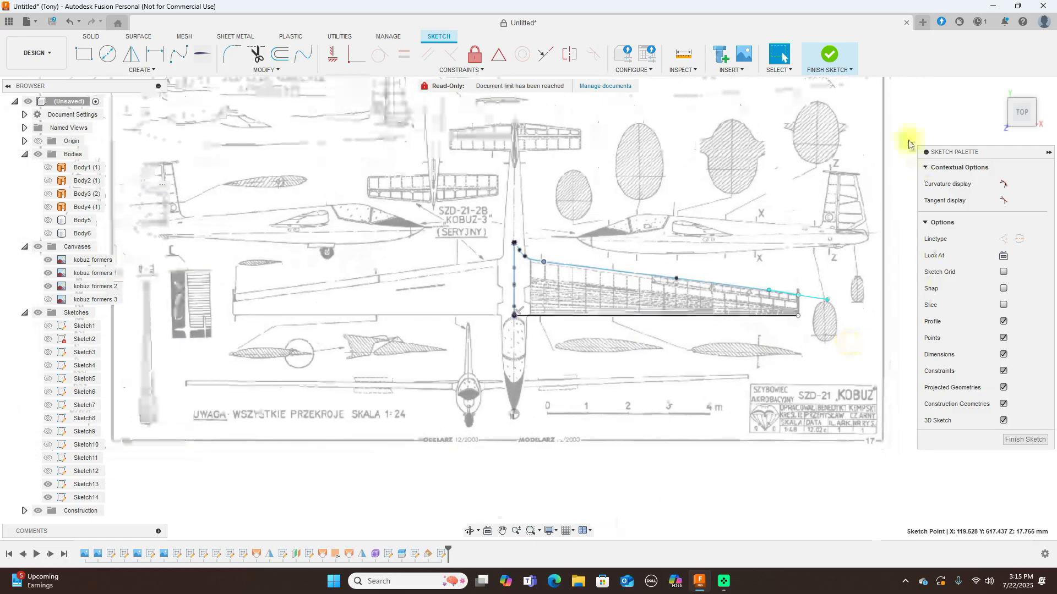
- Finish the wing outline sketch and hide all canvases, leaving the root airfoil and wing edge curves in an angled view
left_click(834, 58)
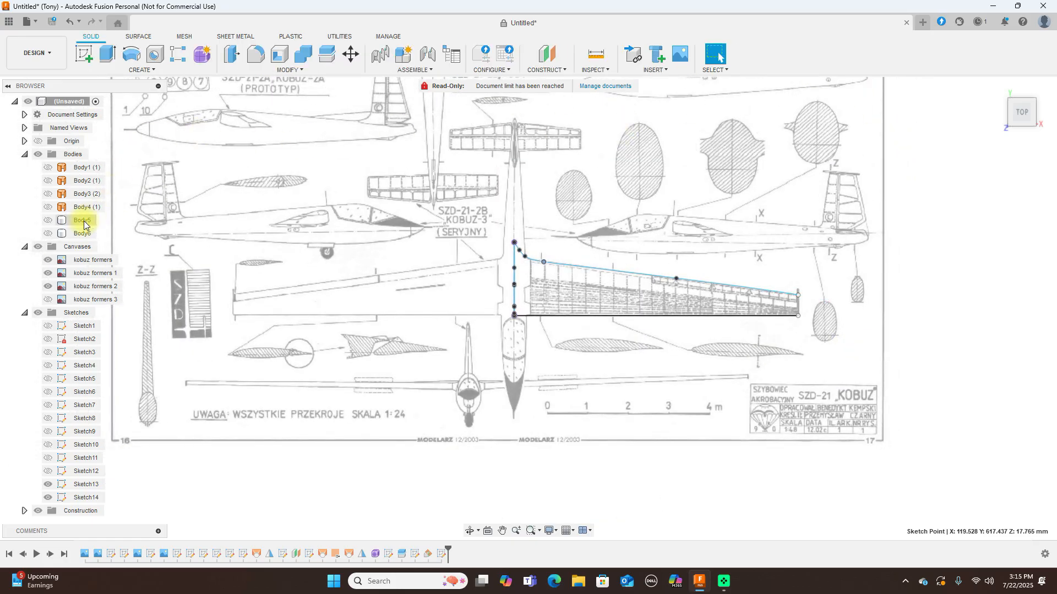
left_click(37, 247)
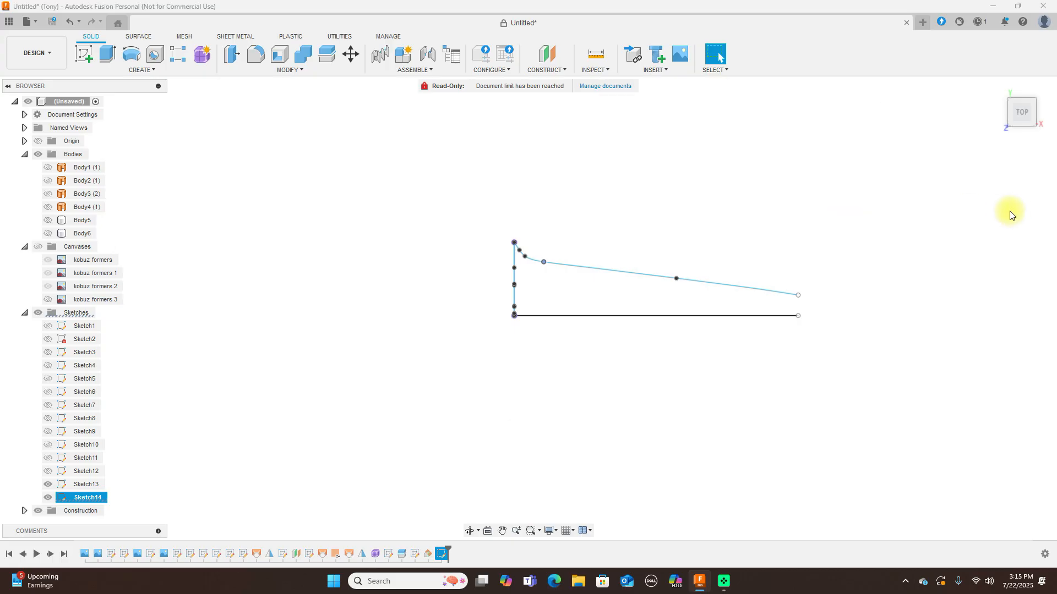
mouse_move(1025, 106)
left_mouse_down()
mouse_move(981, 84)
mouse_move(1016, 129)
left_mouse_up()
scroll(758, 293, "up", 4)
mouse_move(799, 368)
middle_mouse_down()
mouse_move(871, 246)
mouse_move(887, 237)
middle_mouse_up()
mouse_move(1022, 127)
left_mouse_down()
mouse_move(734, 224)
mouse_move(573, 239)
left_mouse_up()
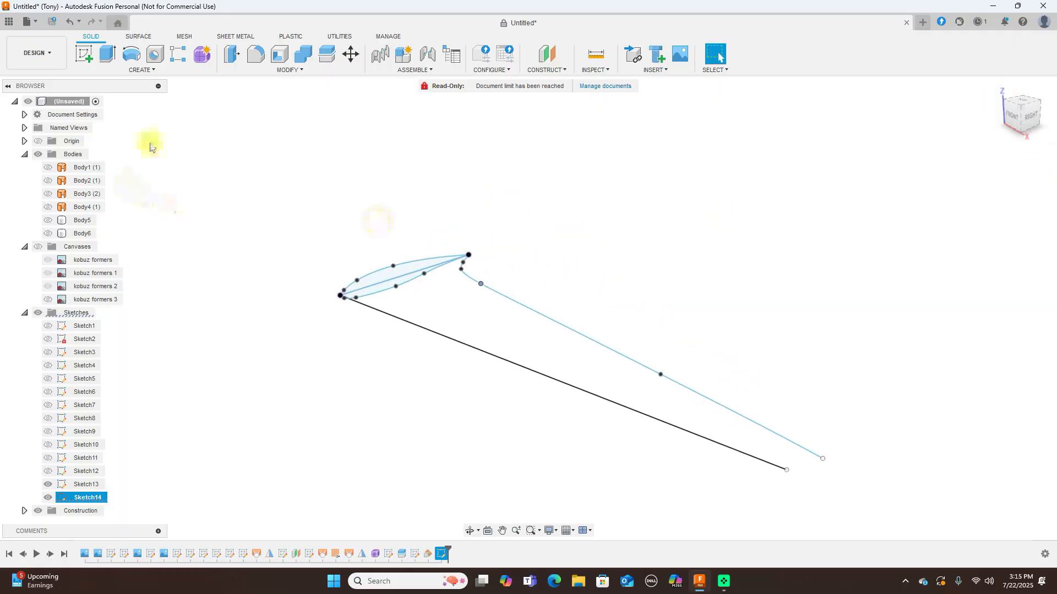
- Sweep both root airfoil profiles as a new body with Path + Guide Rail, using the straight leading edge as path and the trailing-edge spline as rail
left_click(146, 74)
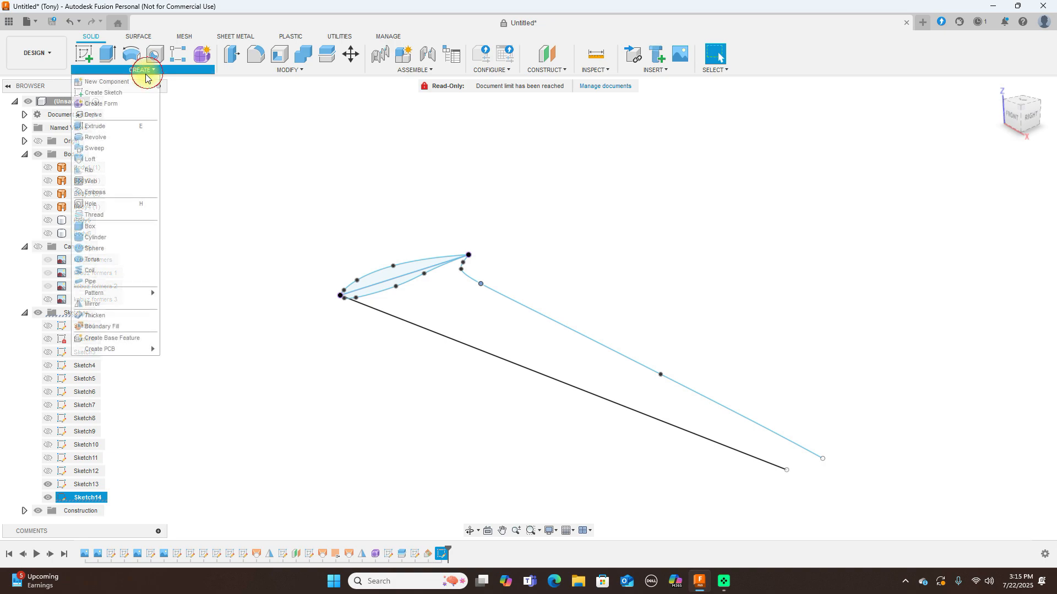
left_click(94, 148)
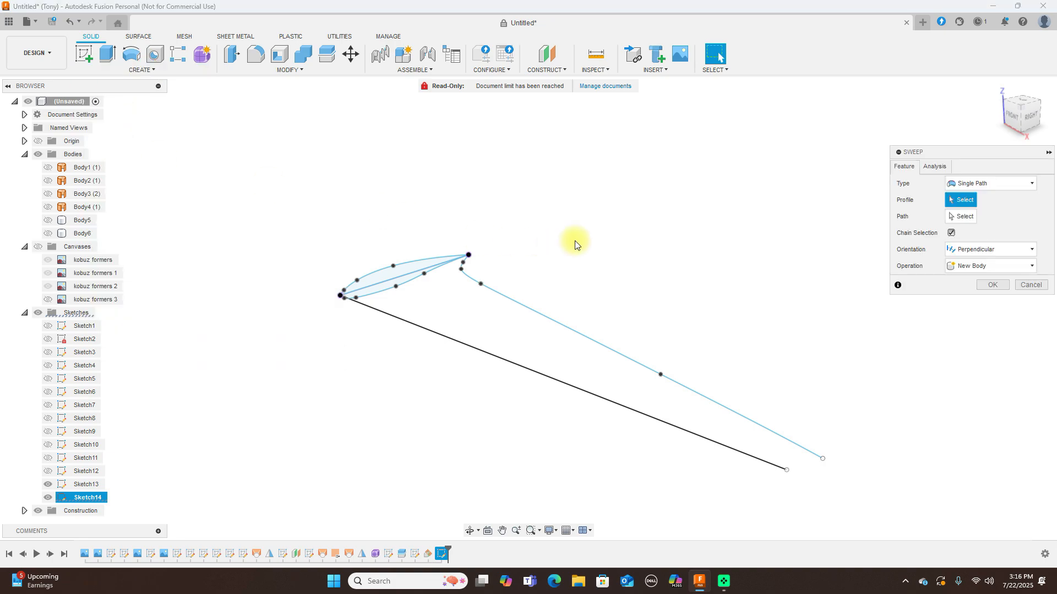
left_click(1017, 187)
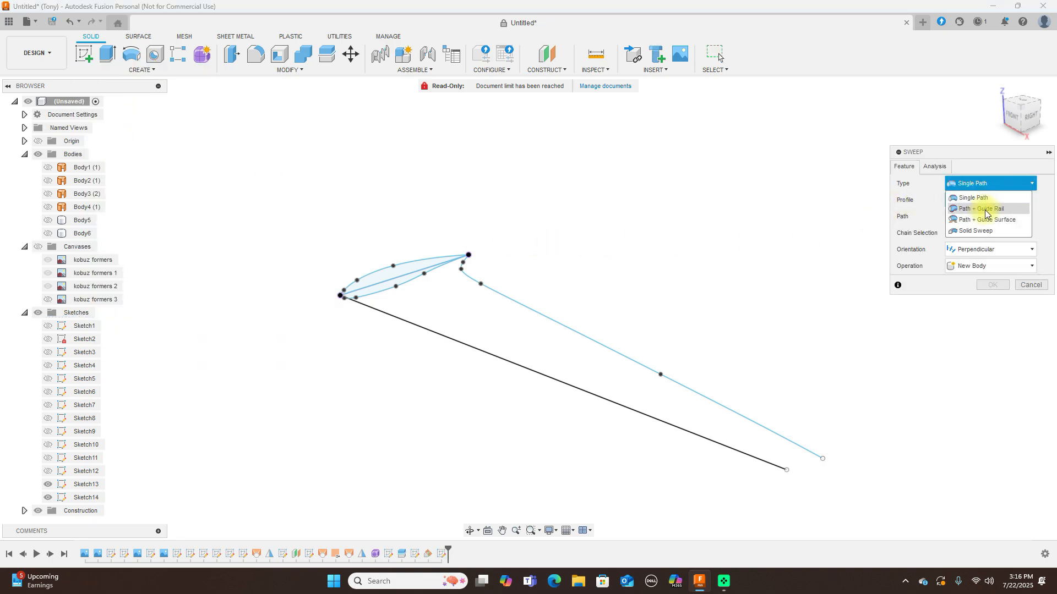
left_click(985, 207)
left_click(1032, 267)
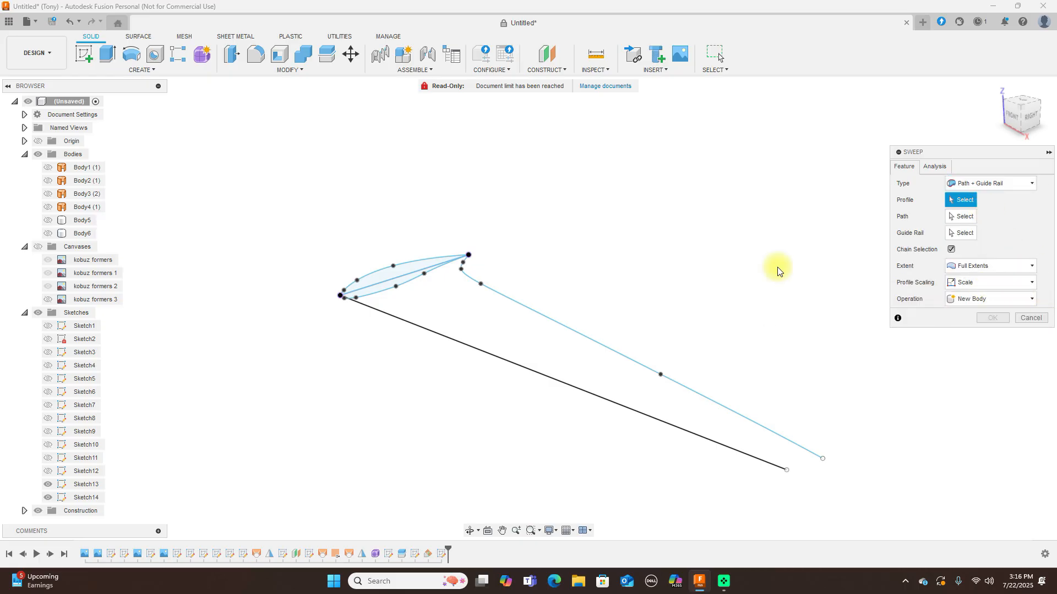
scroll(702, 256, "up", 2)
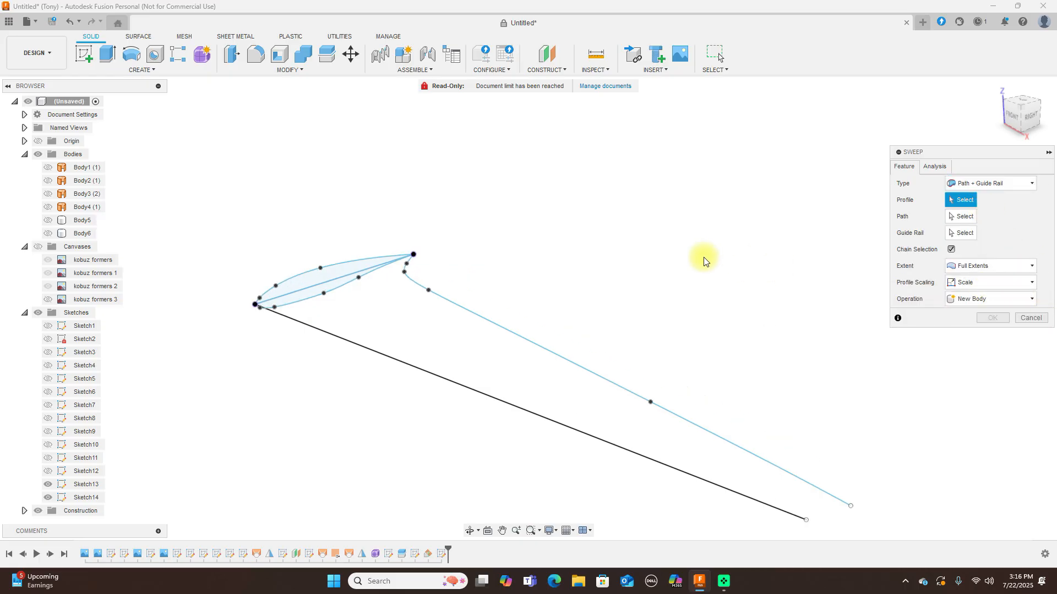
left_click(300, 283)
left_click(354, 285)
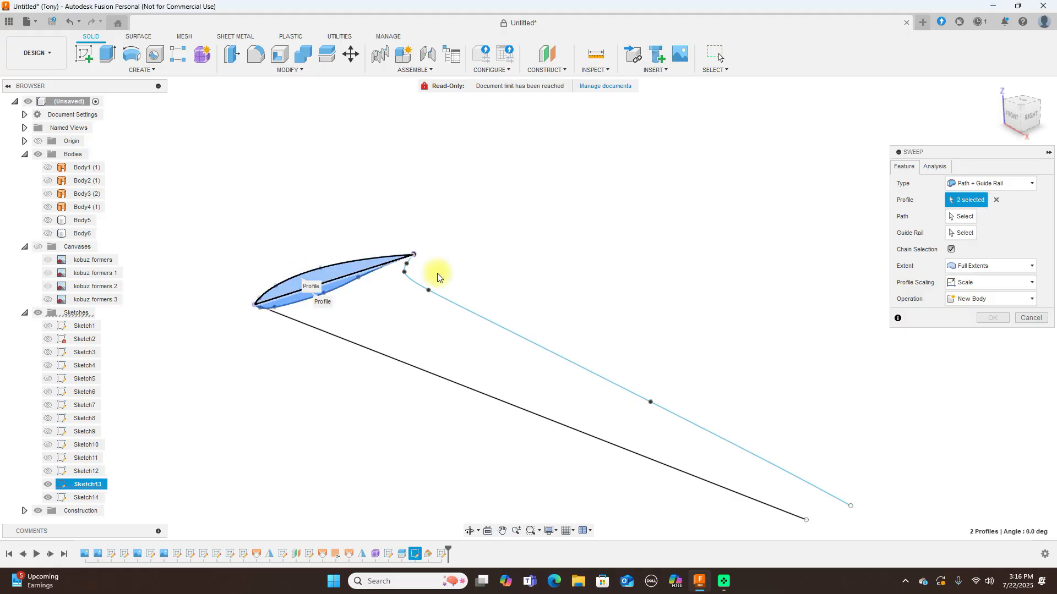
left_click(962, 216)
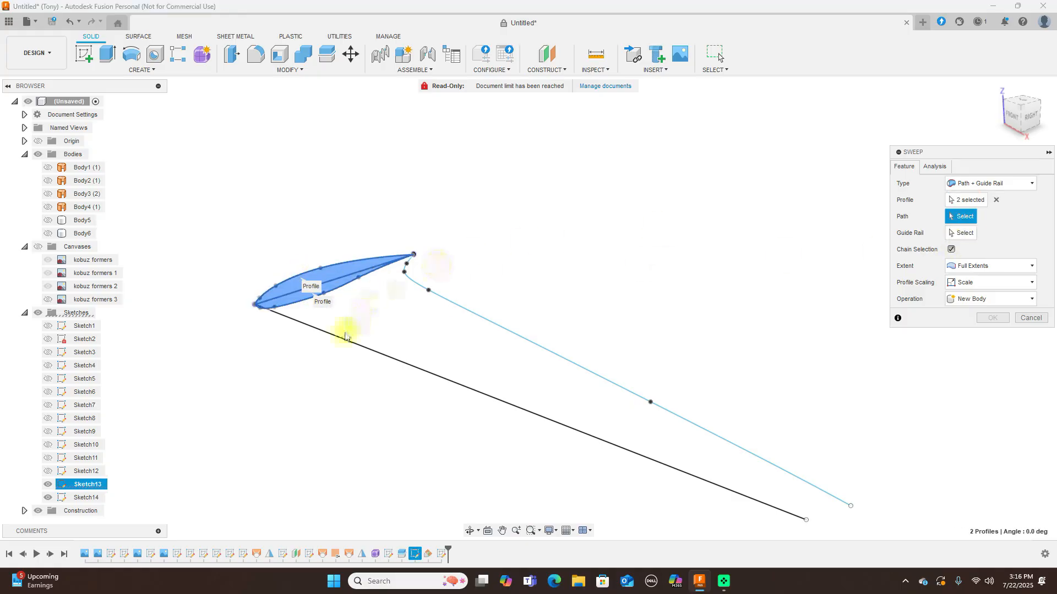
left_click(345, 341)
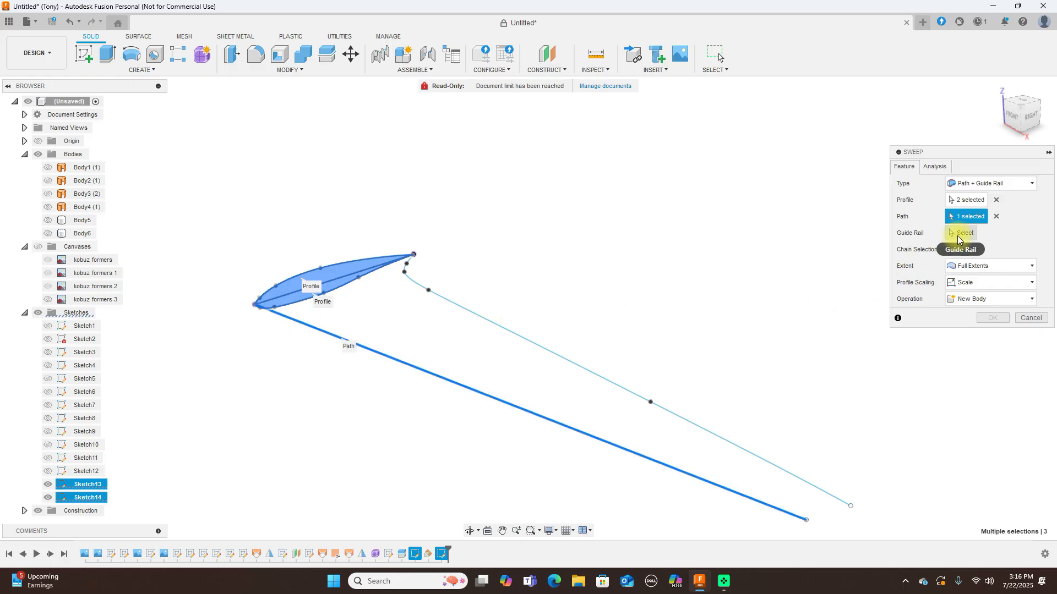
left_click(459, 307)
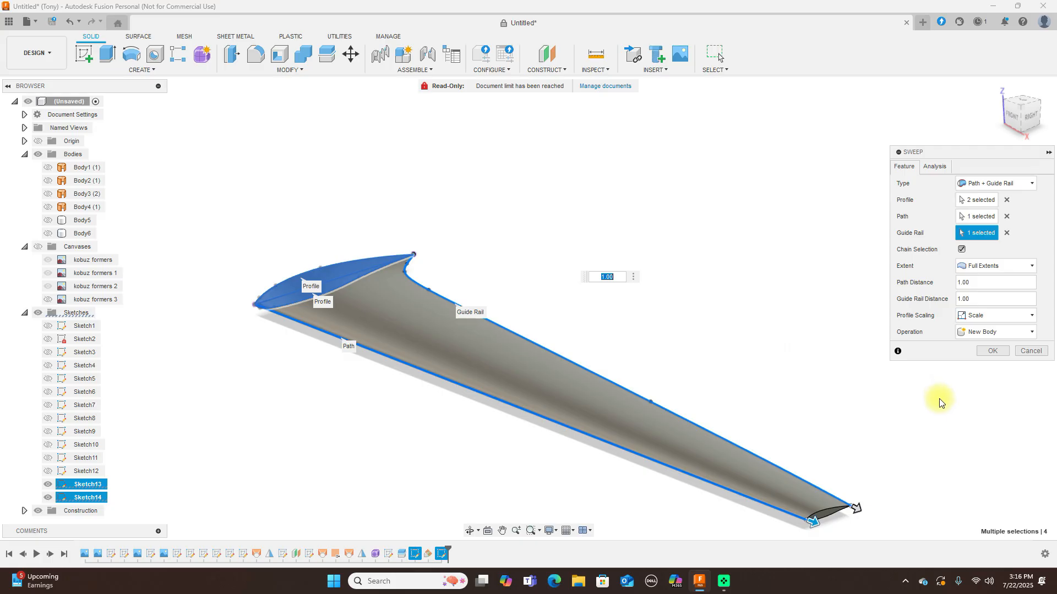
left_click(999, 354)
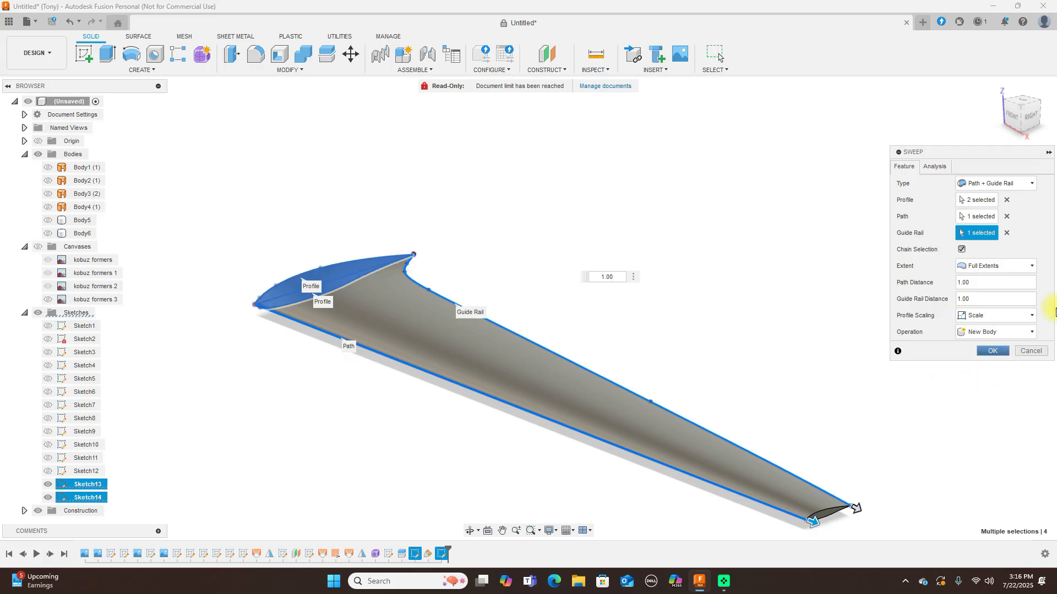
- Show the fuselage and canopy bodies, Body5 and Body6, together with the swept wing
left_click(1031, 118)
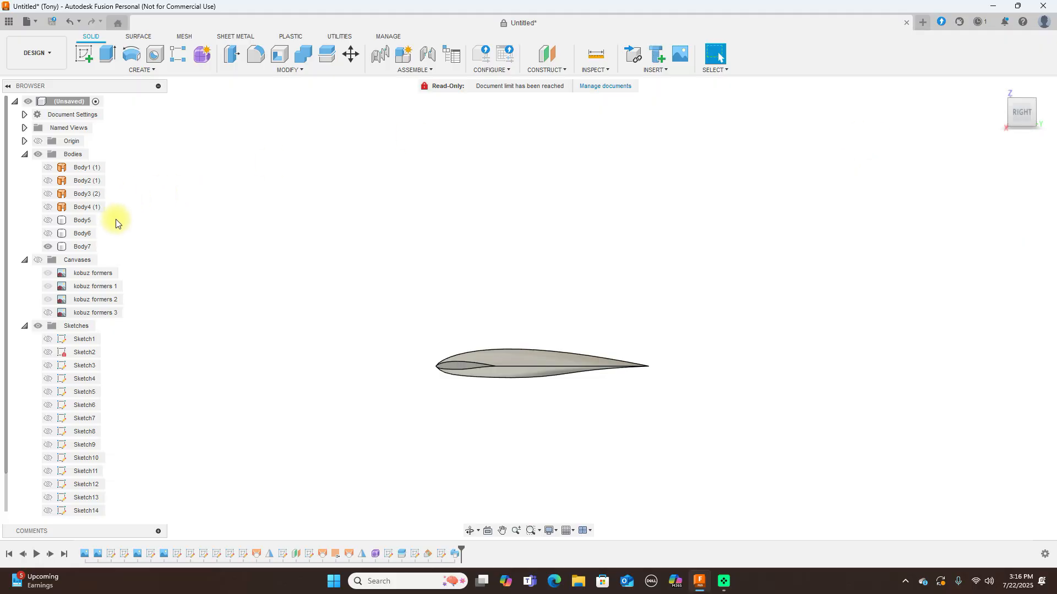
left_click(47, 234)
left_click(48, 220)
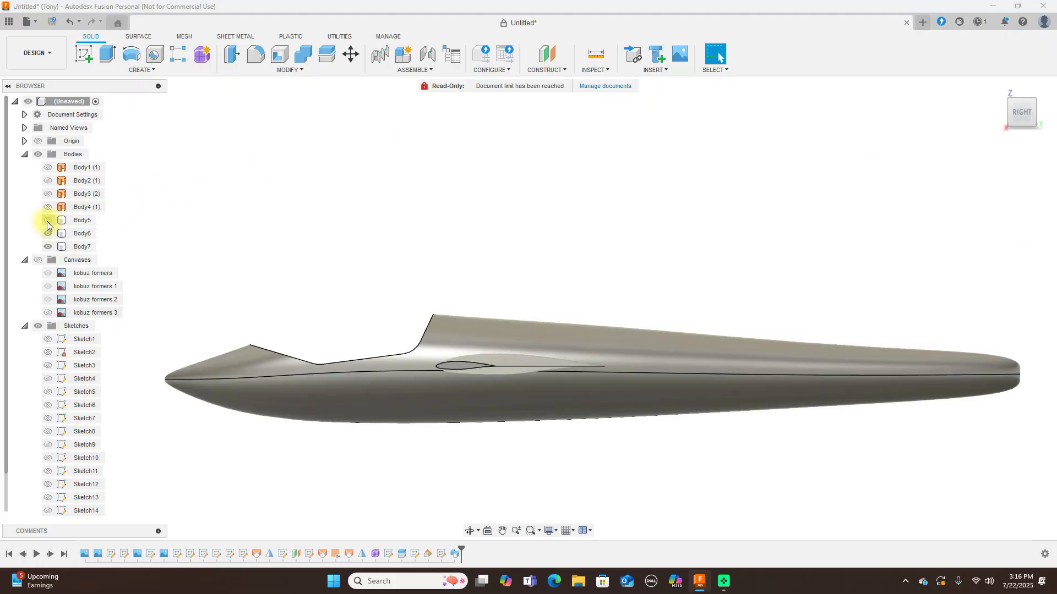
left_click(1011, 117)
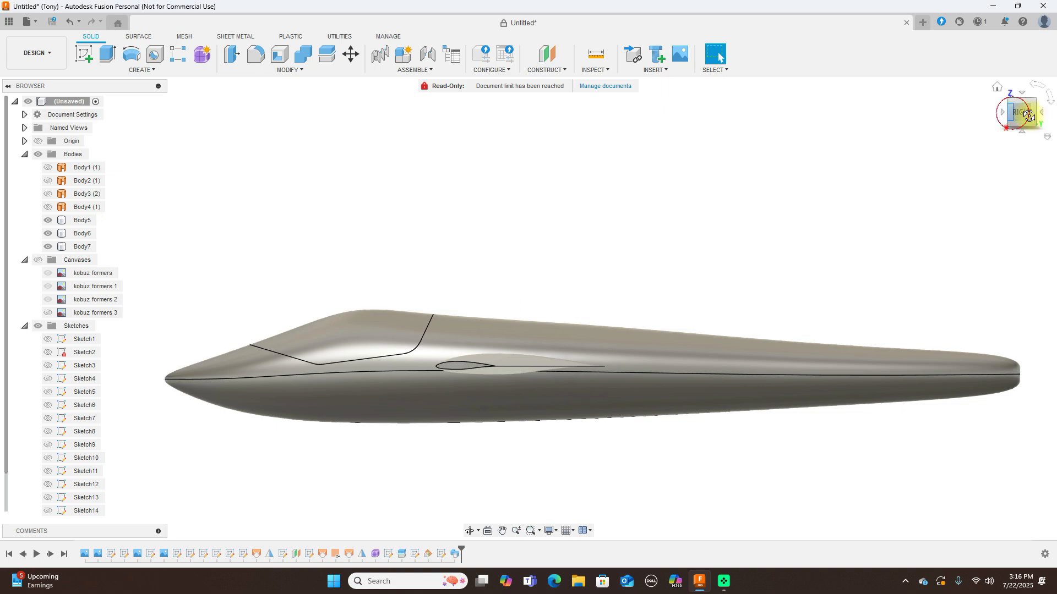
middle_click_drag(142, 116, 6, 140, "shift")
- Show the canvases again and compare the wing's vertical position with the blueprint in the right and front views
left_click(1027, 115)
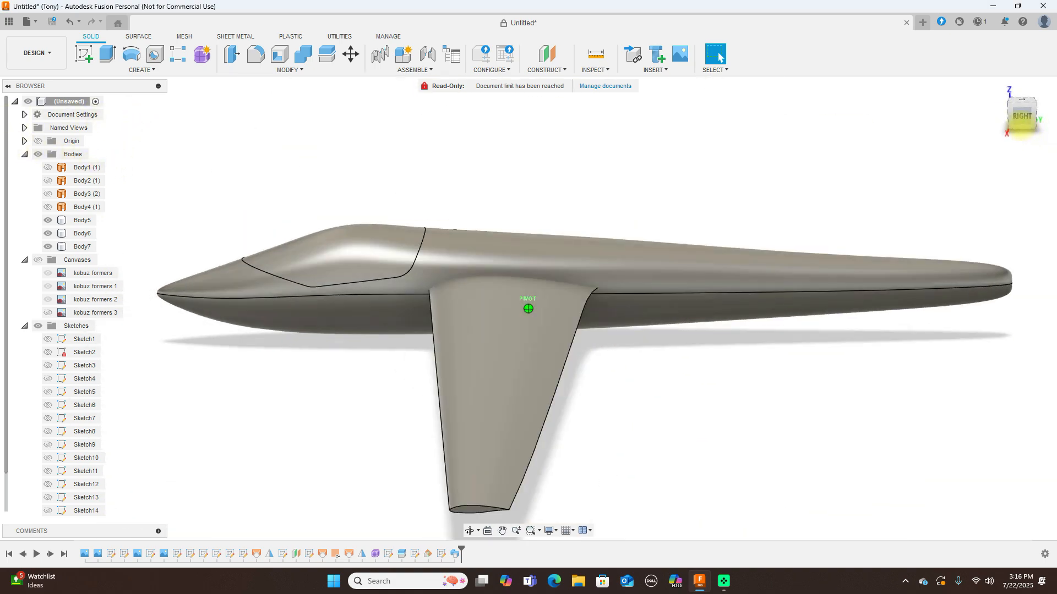
left_click_drag(1038, 110, 1023, 112)
left_click(1022, 113)
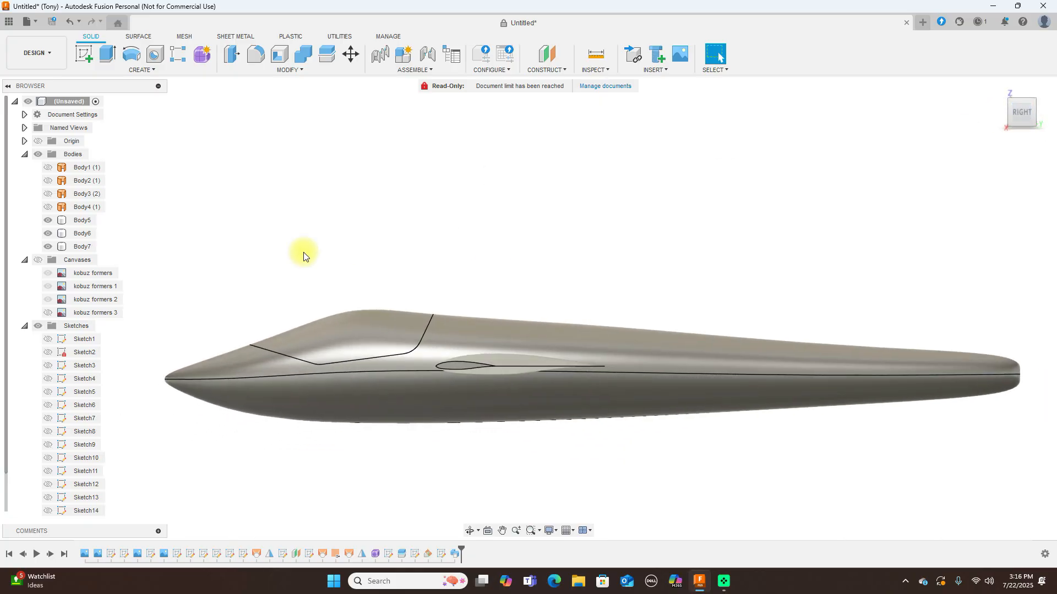
left_click(37, 260)
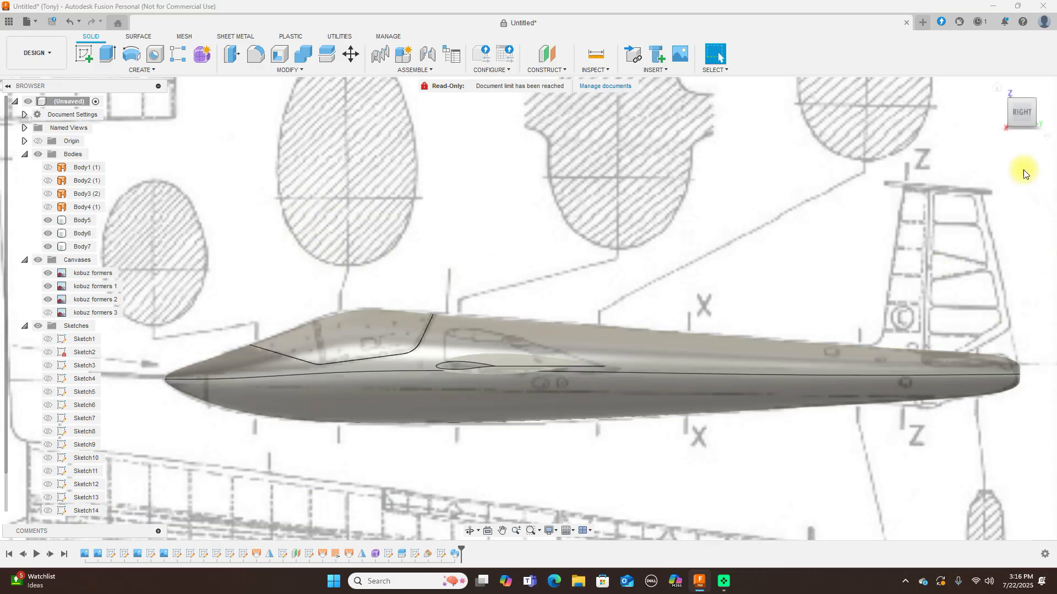
left_click(1000, 110)
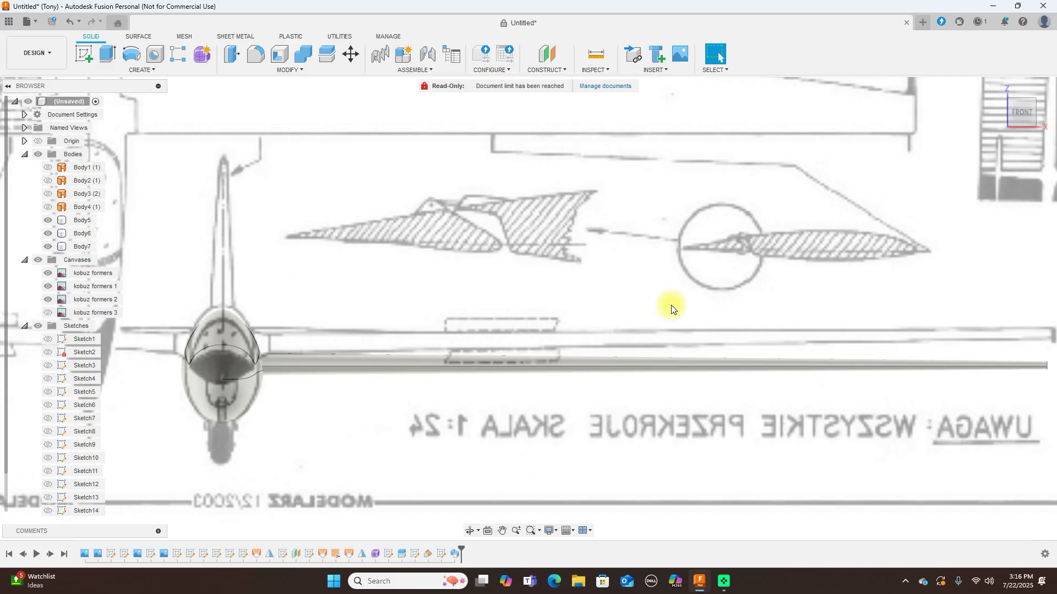
- Hide the fuselage and canopy bodies, Body5 and Body6, so only the wing remains over the front-view blueprint
scroll(672, 302, "down", 3)
scroll(514, 319, "up", 2)
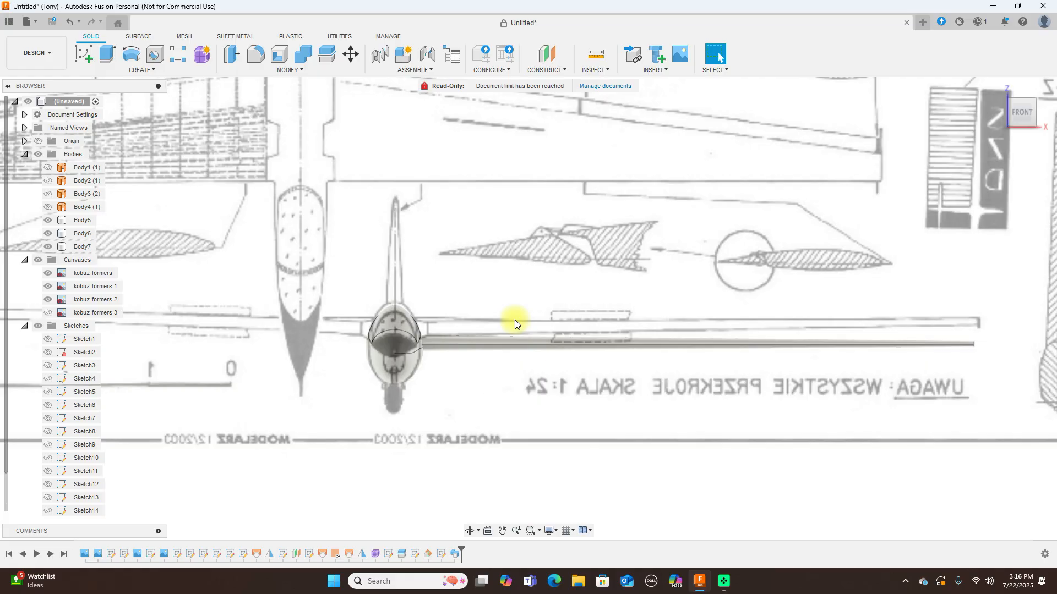
left_click(46, 233)
left_click(48, 221)
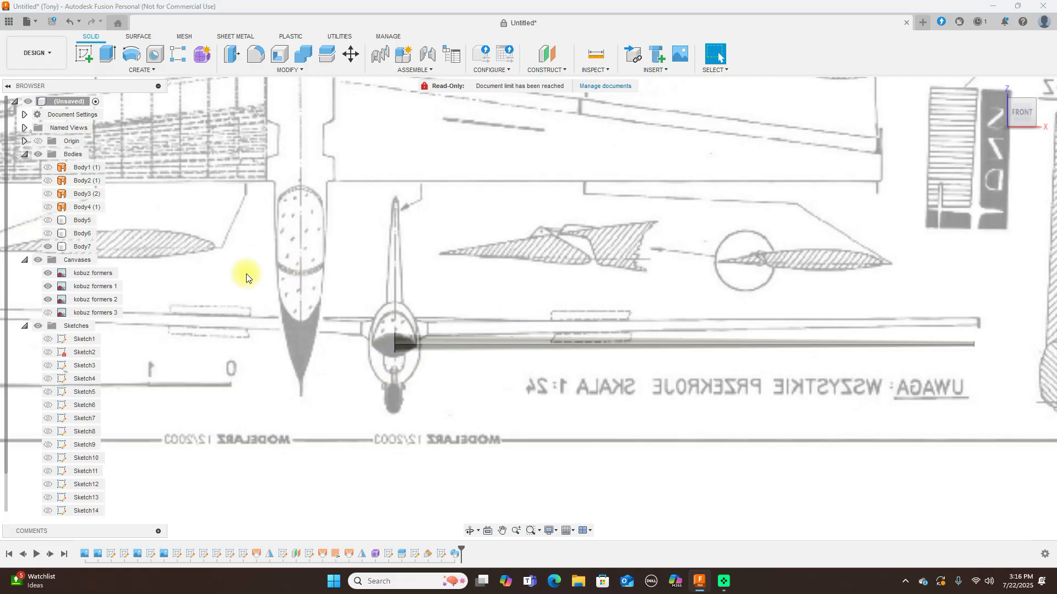
scroll(567, 349, "down", 2)
scroll(569, 371, "up", 2)
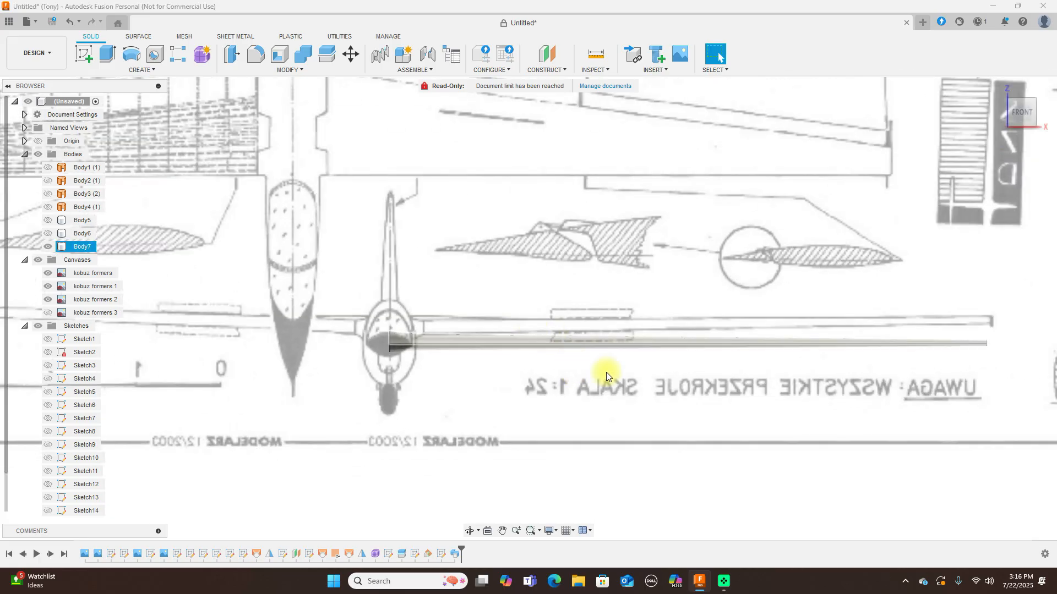
- Start moving the wing body, Body7, and rotate it to an X angle of 1 degree for the dihedral
left_click_drag(369, 255, 912, 435)
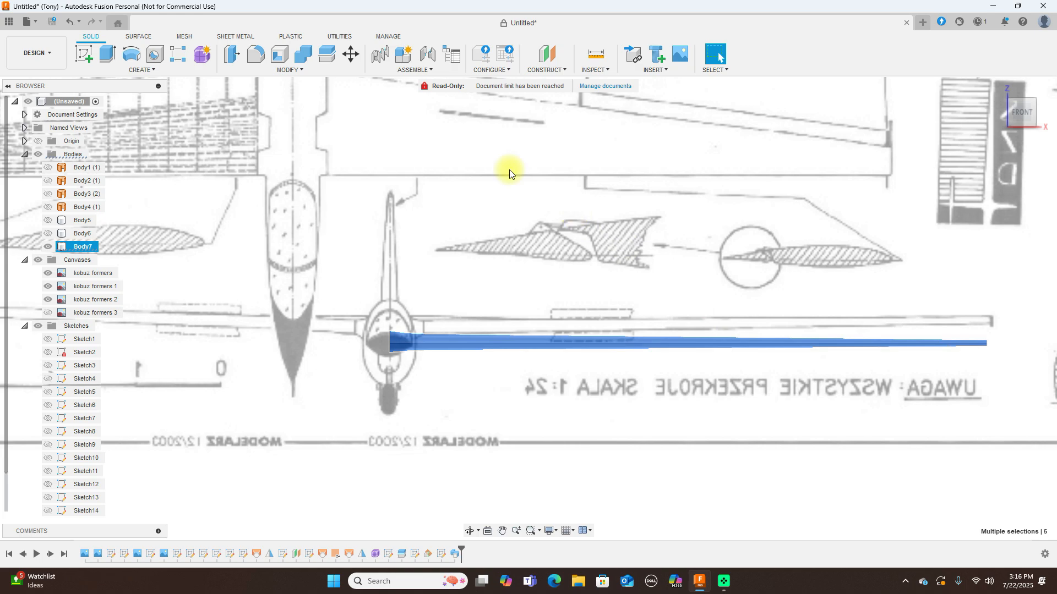
left_click(351, 53)
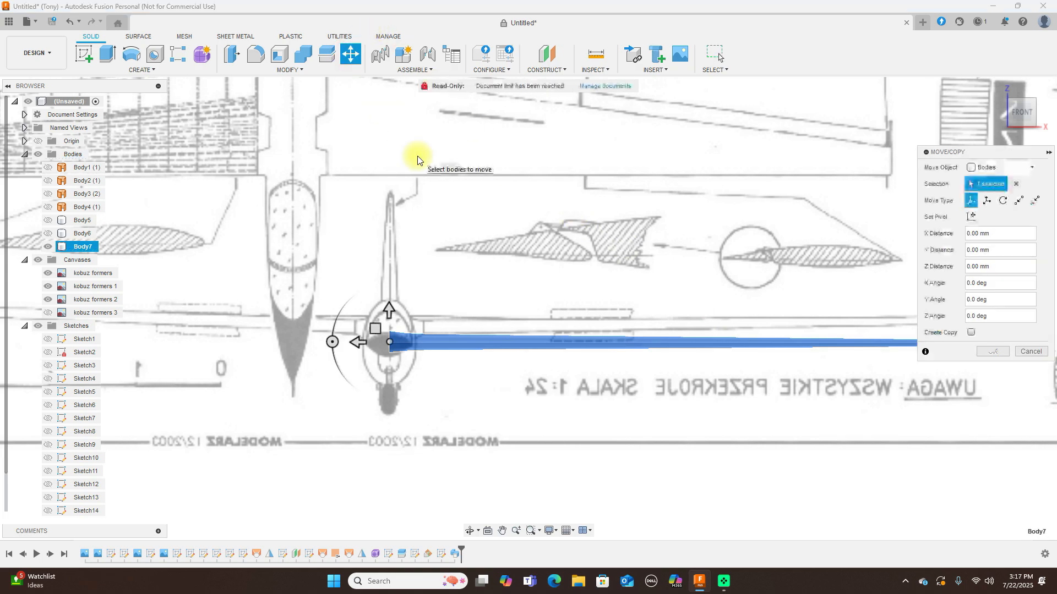
scroll(451, 216, "down", 1)
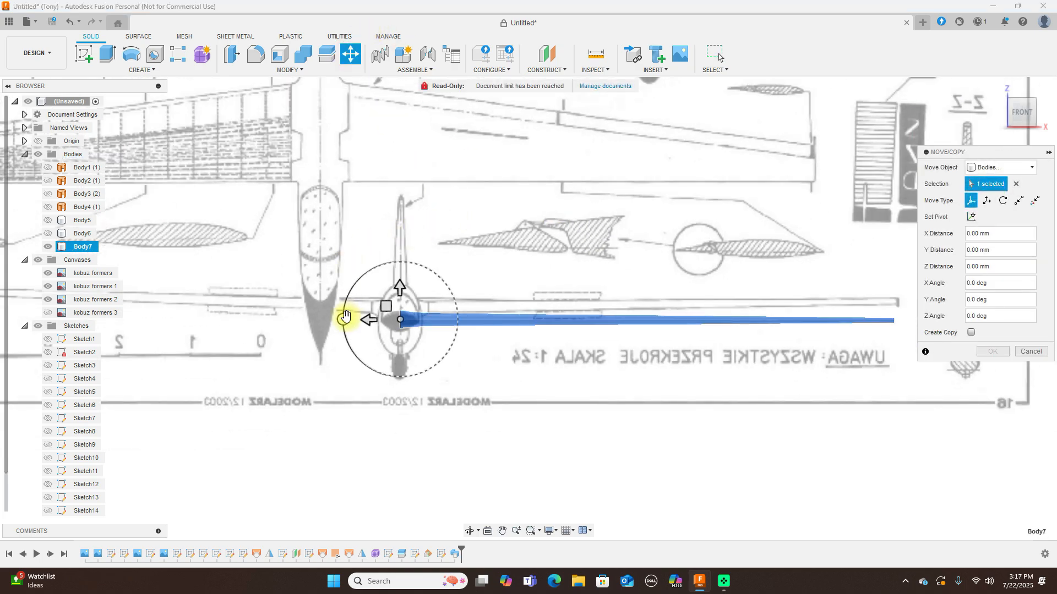
left_click_drag(345, 315, 343, 324)
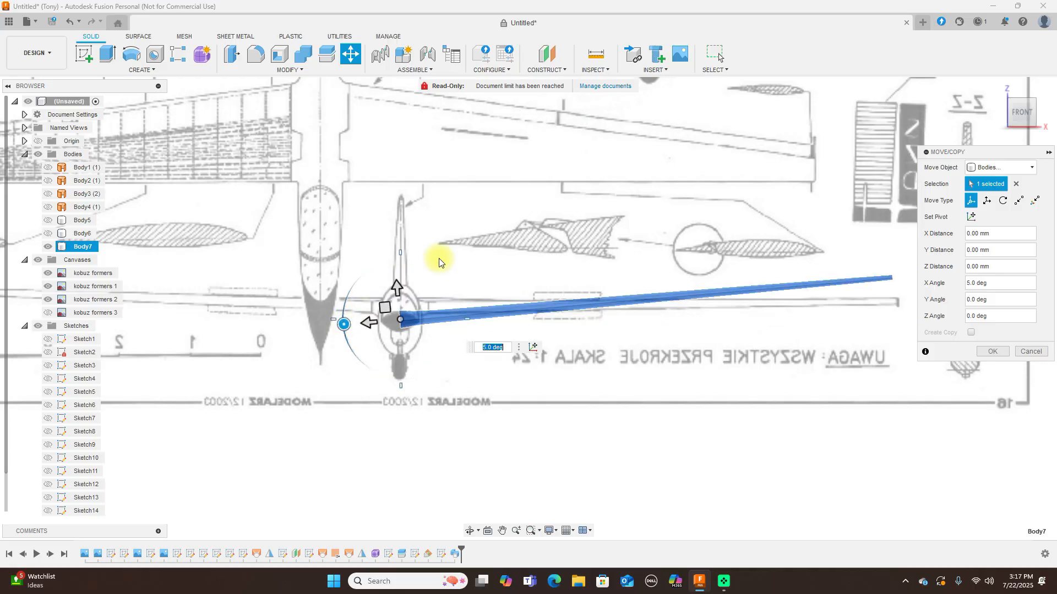
type("2")
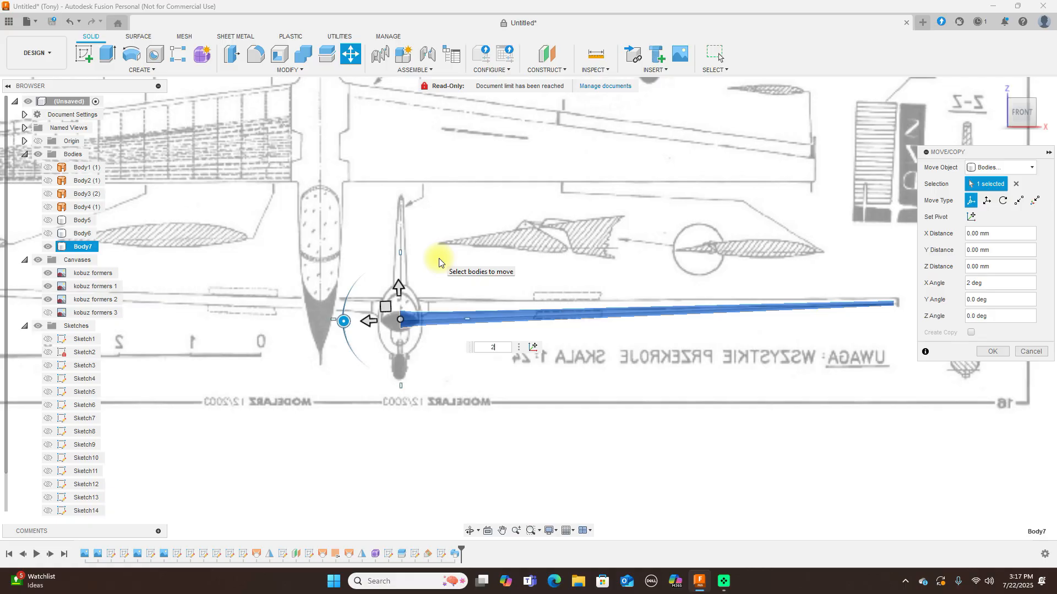
key("BackSpace")
type("1")
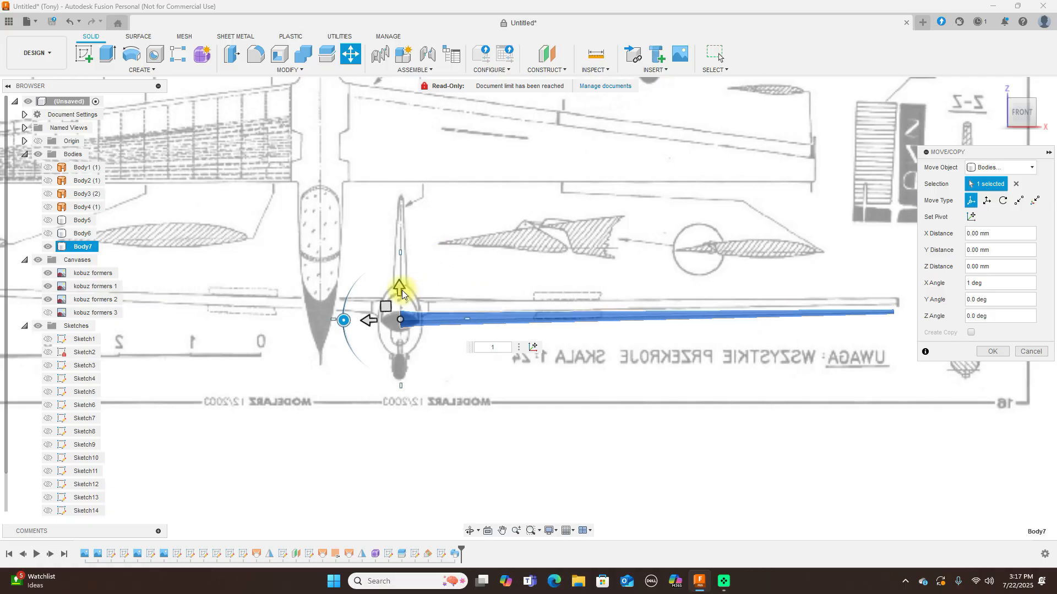
key("Tab")
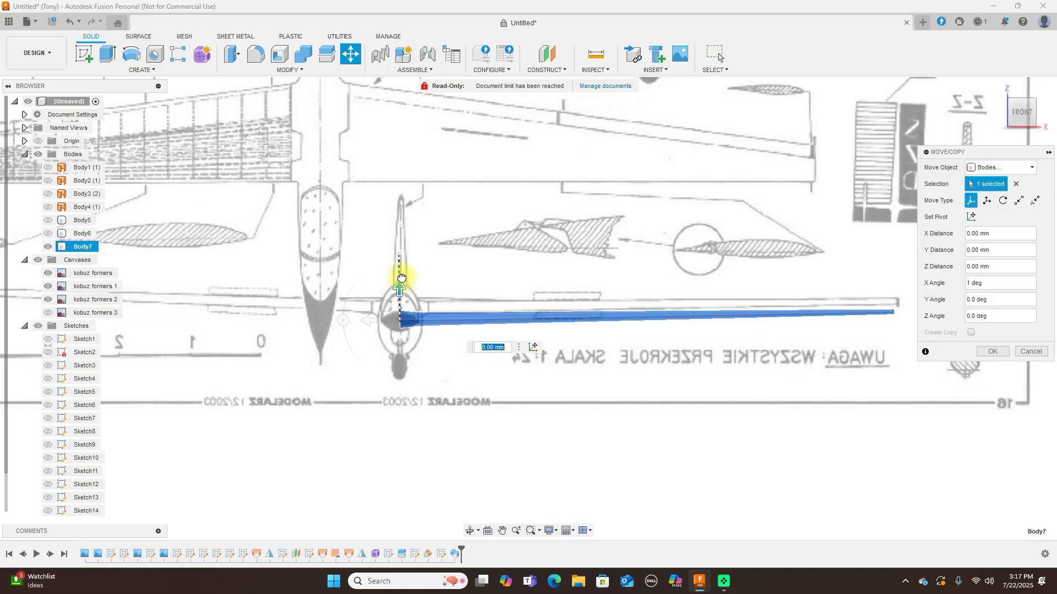
- Align the wing with the front-view blueprint by raising it 50 mm, offsetting it -19.236 mm in Y and 1.62 mm in Z, and apply the move
left_click_drag(401, 278, 401, 277)
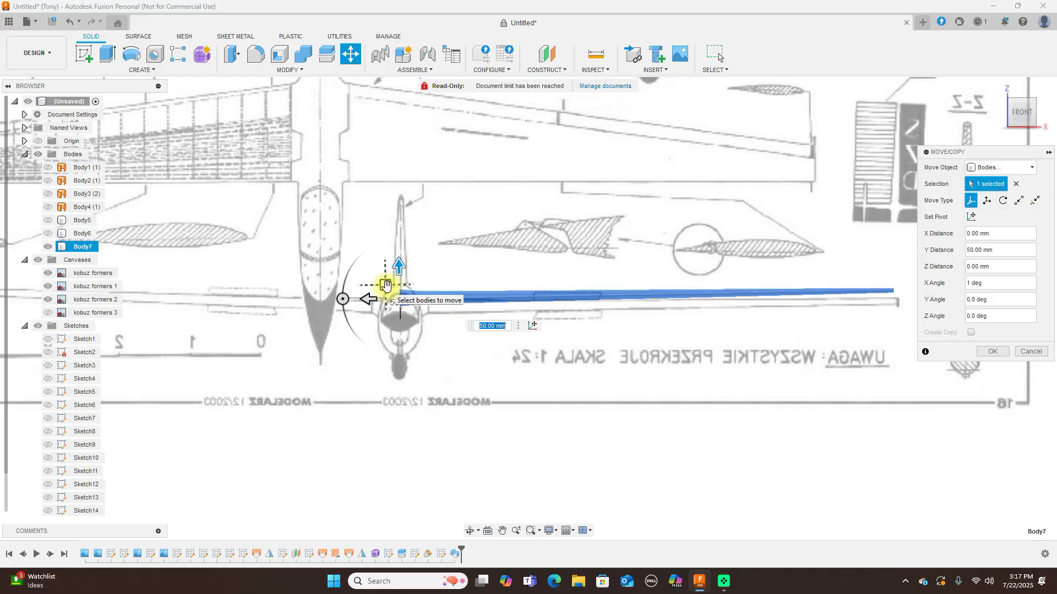
left_click(385, 285)
left_click_drag(386, 286, 385, 295)
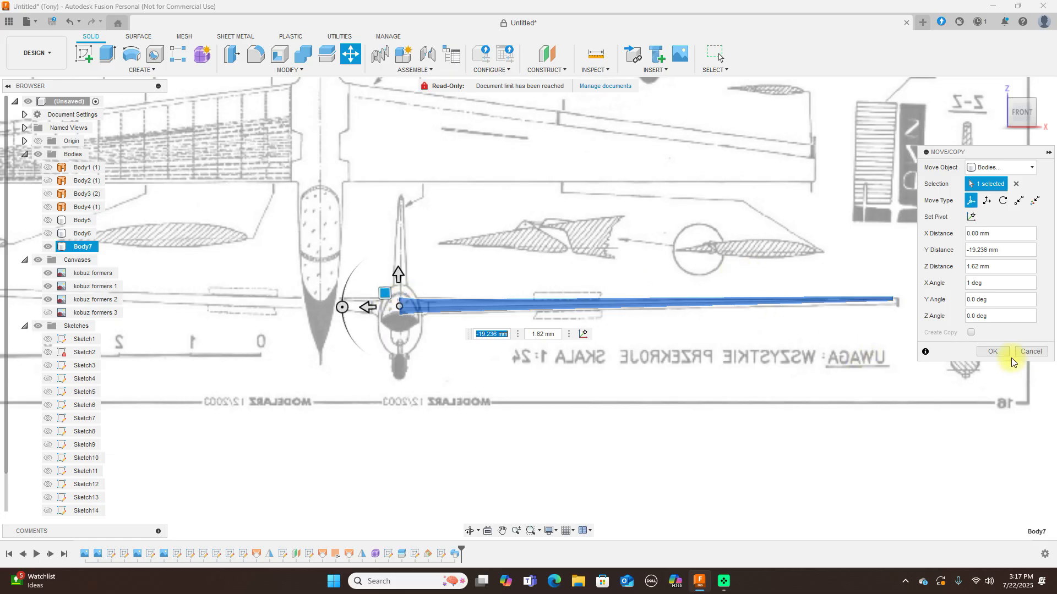
left_click(993, 352)
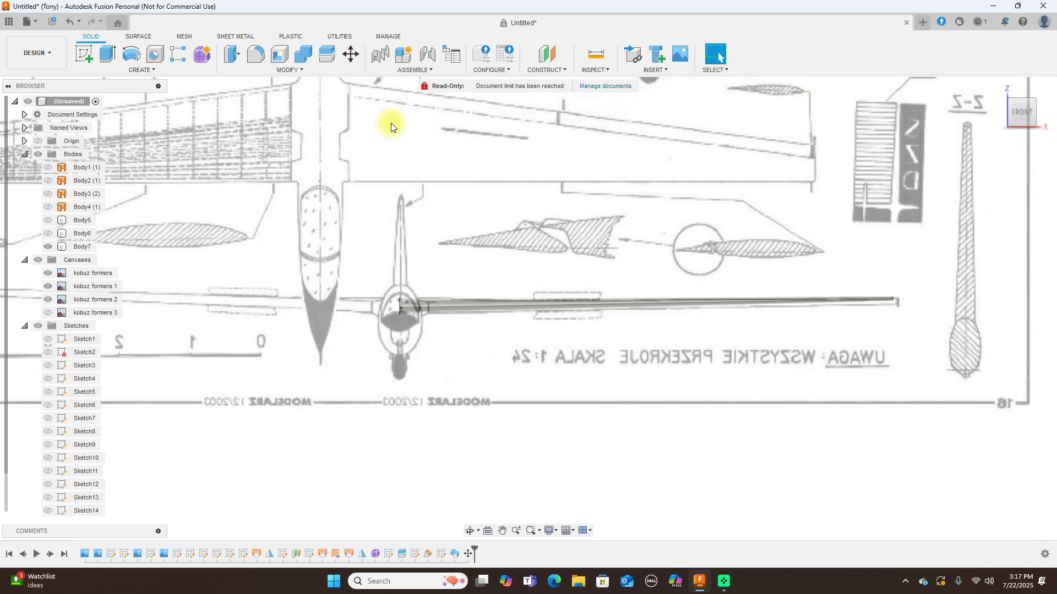
- Show Body5 and Body6 again, check the wing root's position against the side blueprint, and hide all canvases
left_click(49, 233)
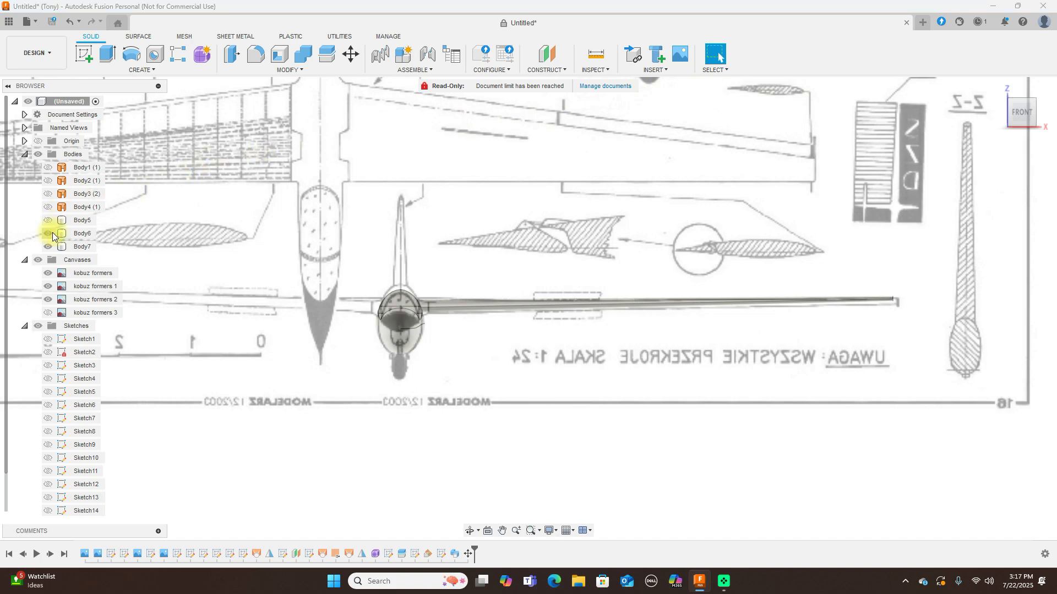
left_click(49, 222)
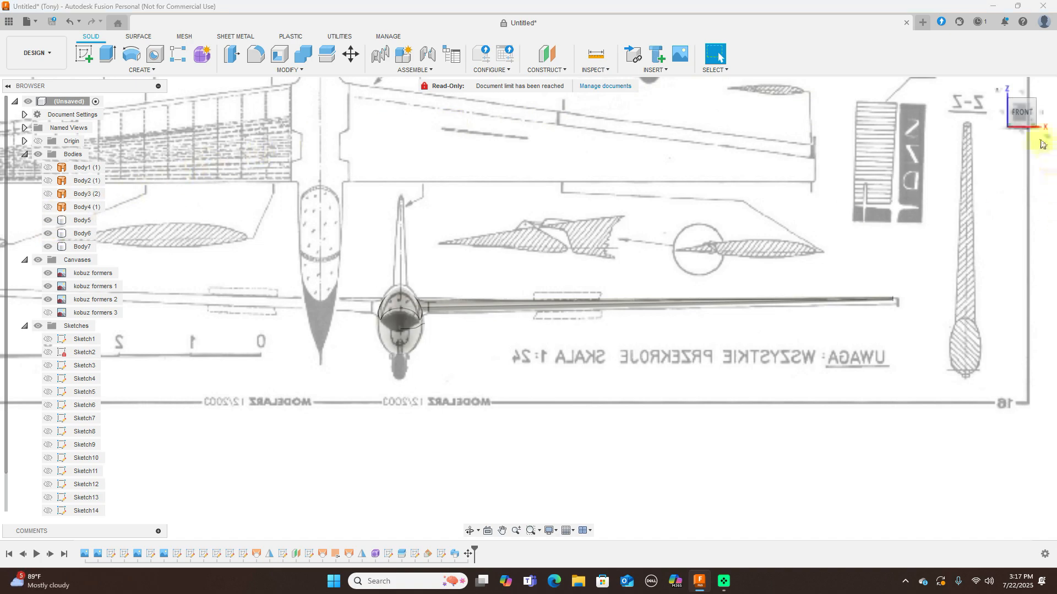
left_click(1044, 115)
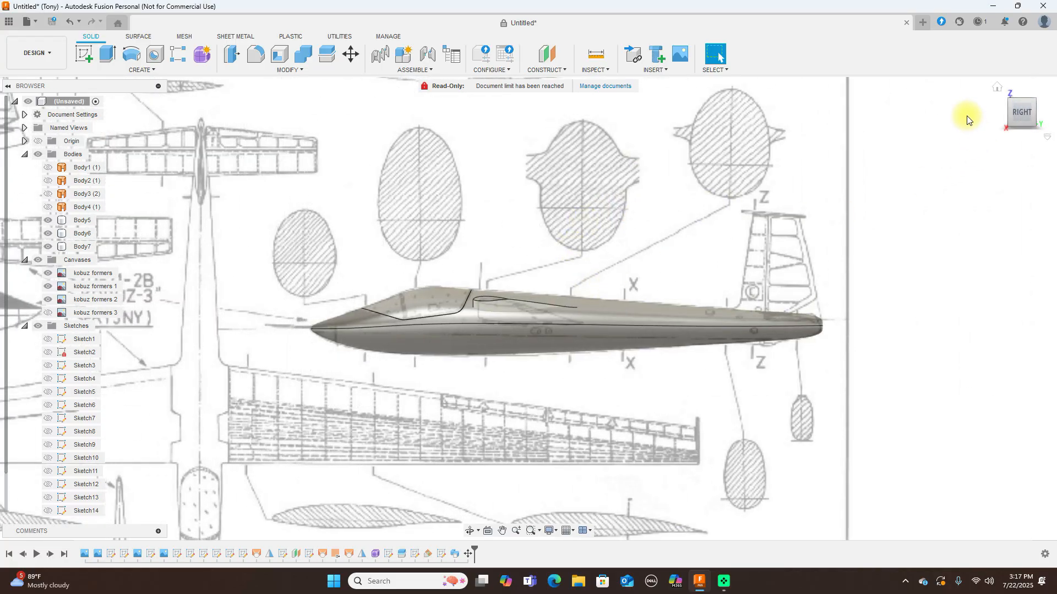
left_click(43, 260)
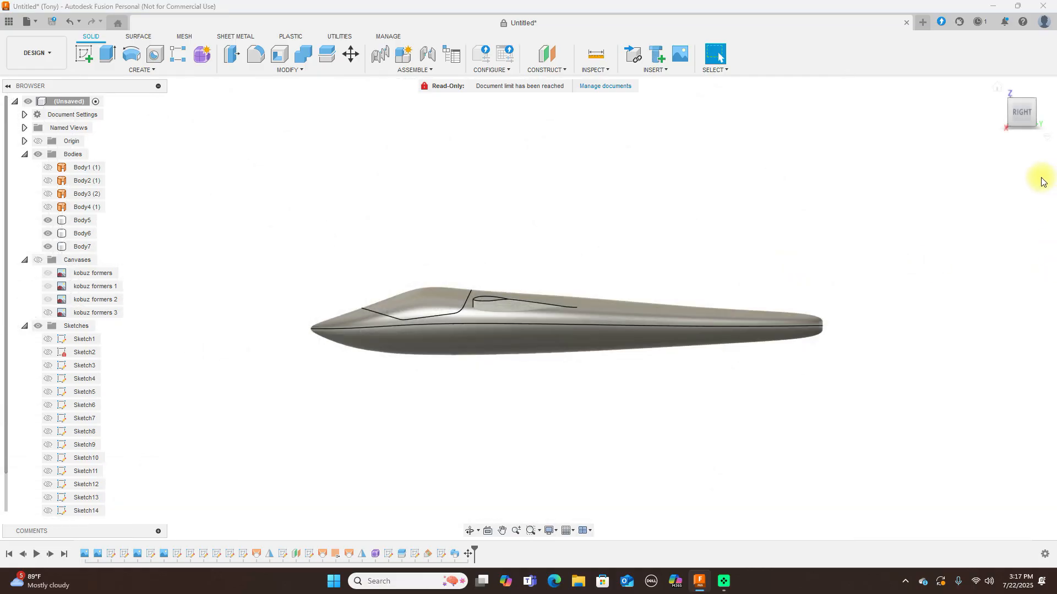
left_click_drag(1017, 114, 16, 141)
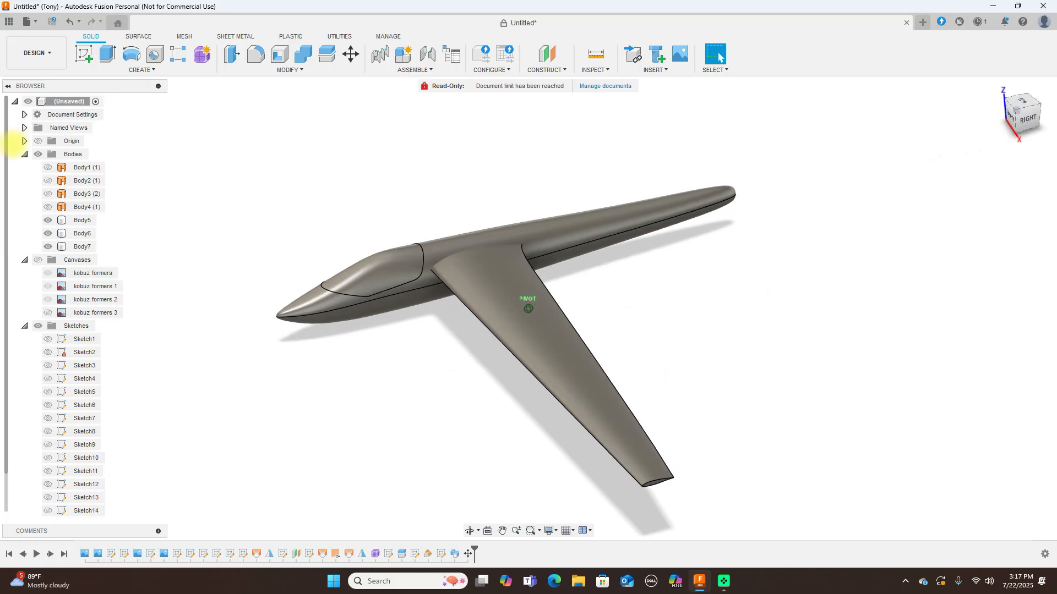
- Mirror the wing body across the fuselage's vertical centre plane as a new body
left_click(177, 71)
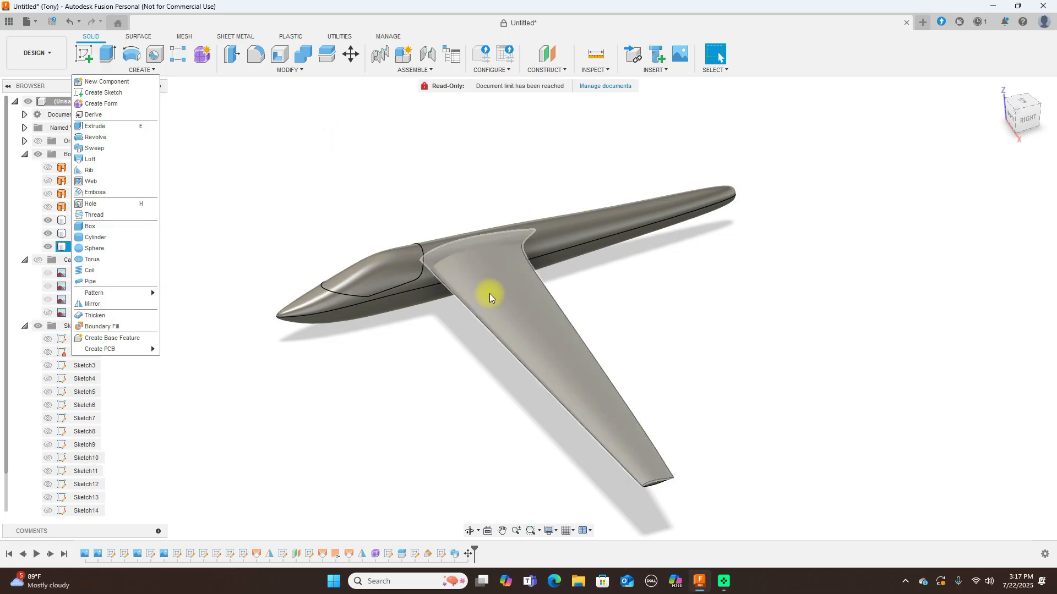
left_click(107, 306)
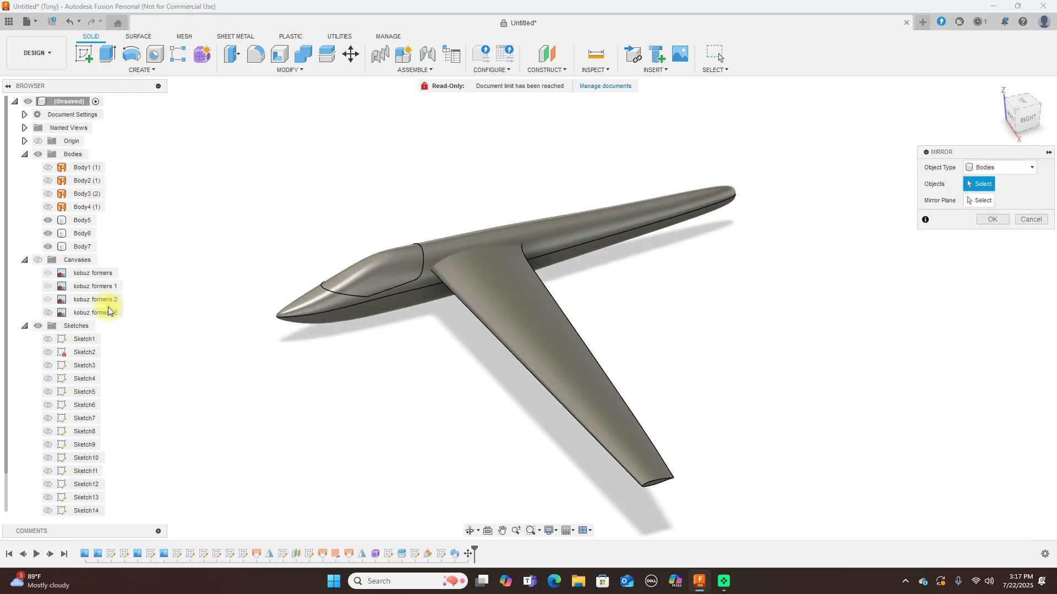
left_click(527, 302)
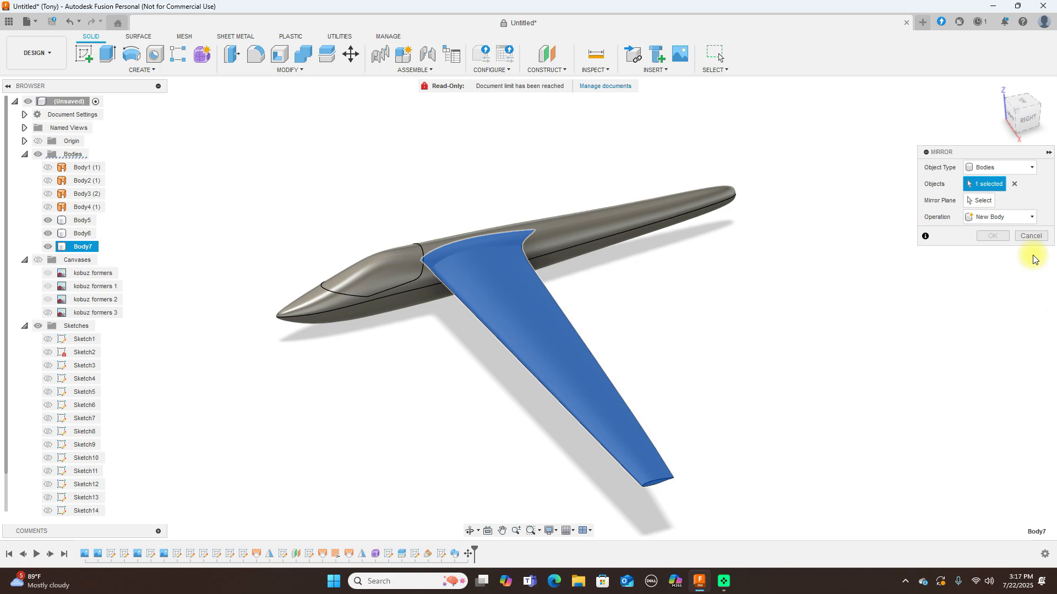
left_click(985, 201)
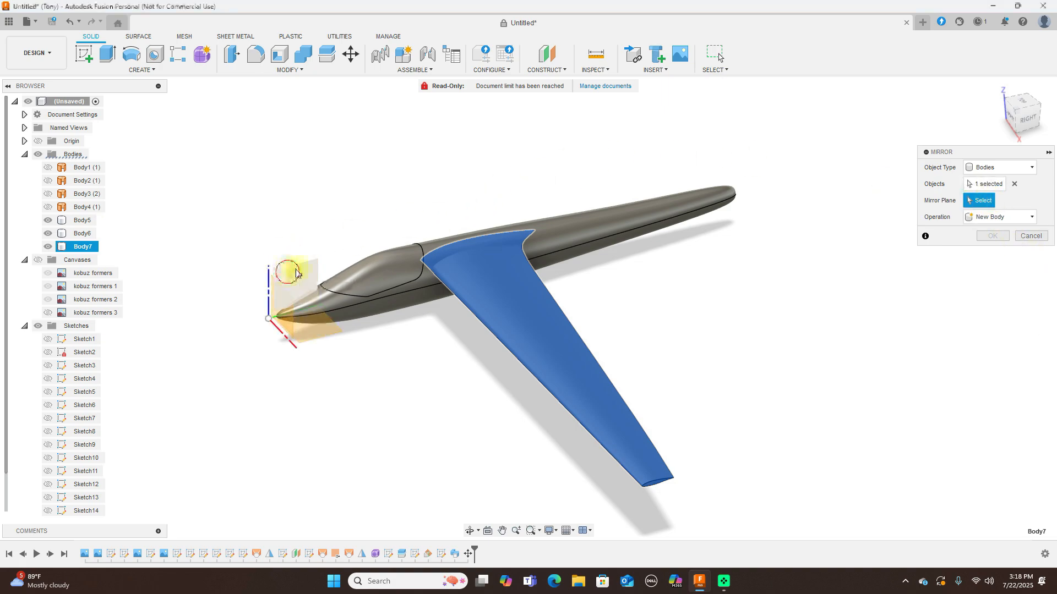
left_click(293, 275)
left_click(998, 218)
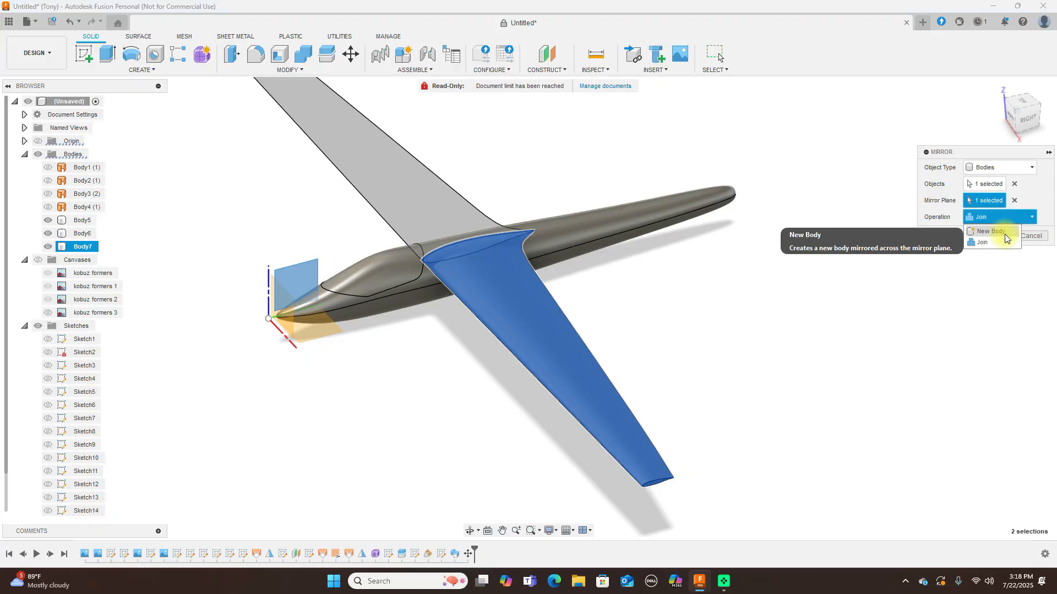
left_click(1002, 232)
left_click(992, 236)
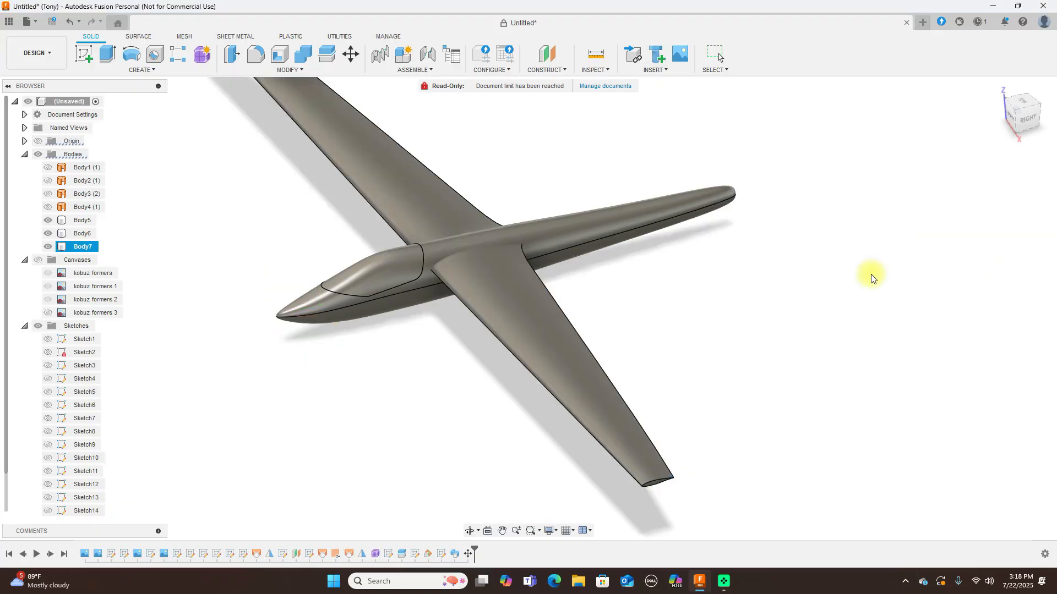
scroll(807, 316, "down", 3)
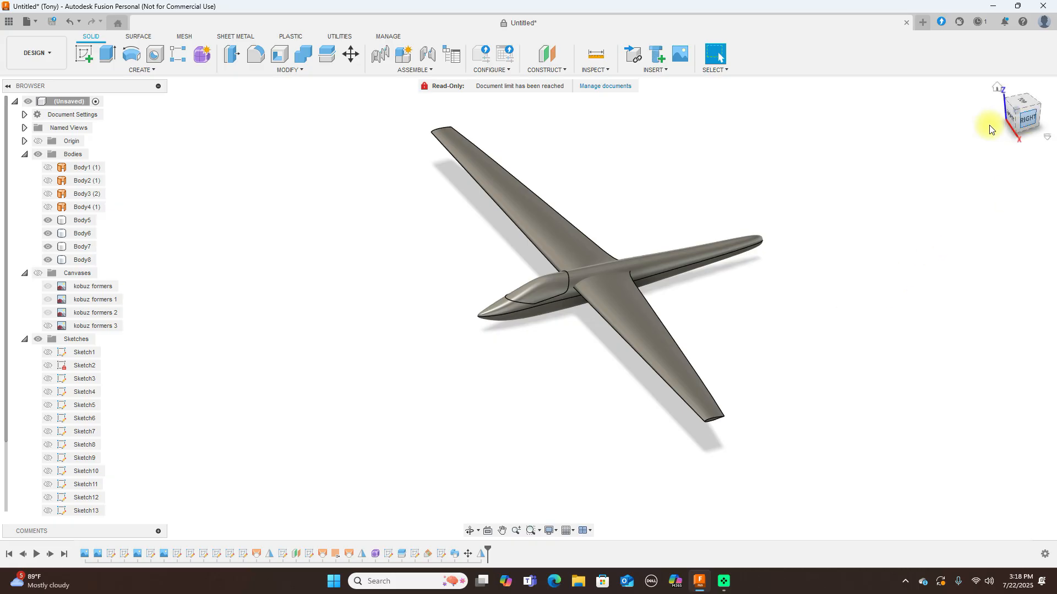
- Measure the wingspan between the two leading-edge tip corners in the top view
left_click(1024, 116)
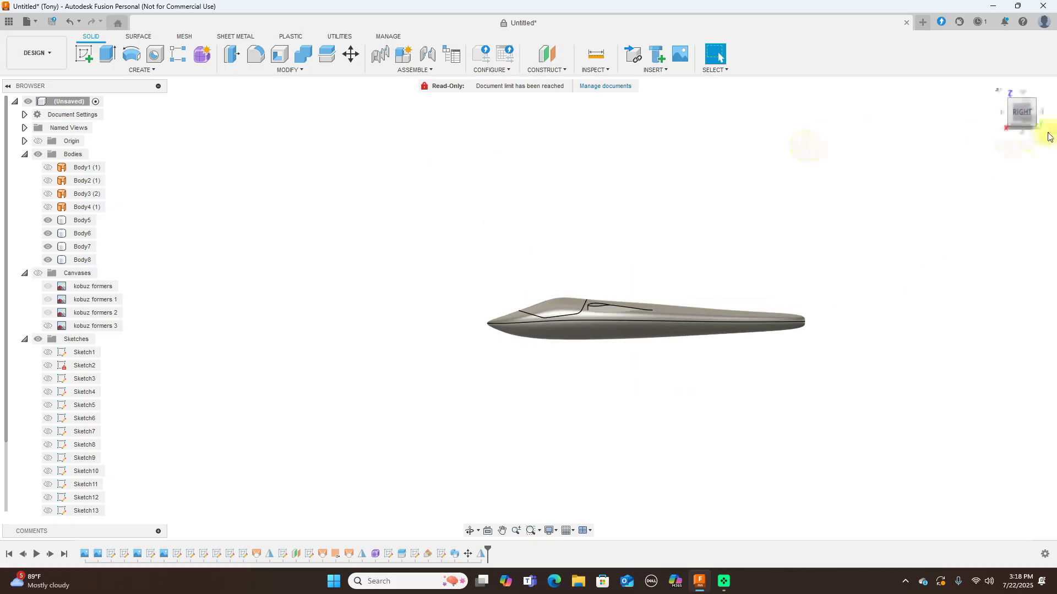
mouse_move(1009, 116)
left_mouse_down()
mouse_move(1019, 111)
mouse_move(87, 103)
mouse_move(118, 89)
mouse_move(53, 79)
mouse_move(986, 123)
mouse_move(886, 148)
mouse_move(1042, 159)
mouse_move(50, 134)
mouse_move(58, 75)
mouse_move(30, 142)
mouse_move(1043, 118)
mouse_move(1012, 113)
left_mouse_up()
left_click(1023, 113)
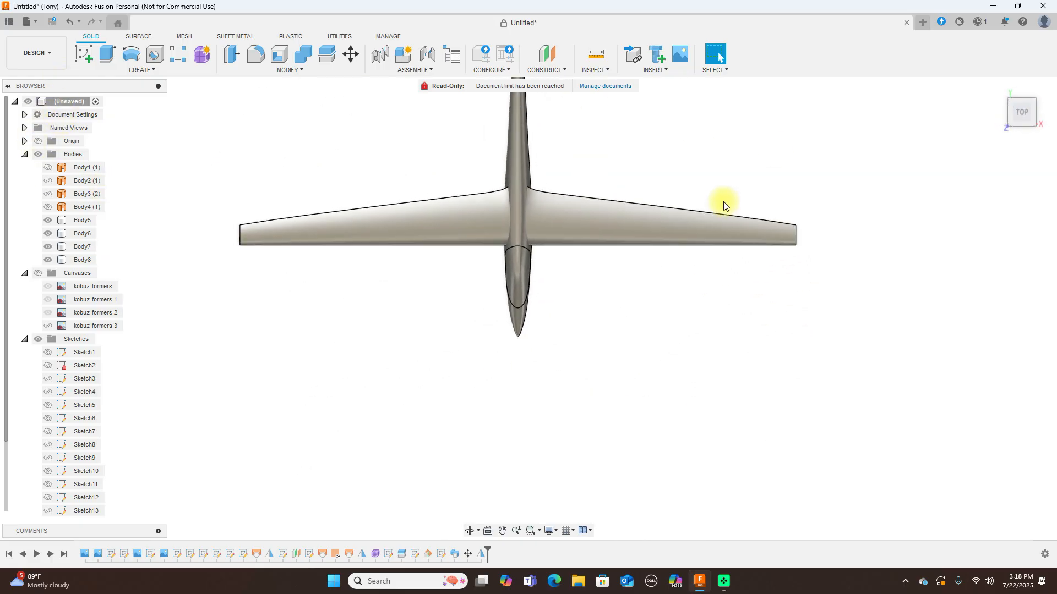
left_click(608, 70)
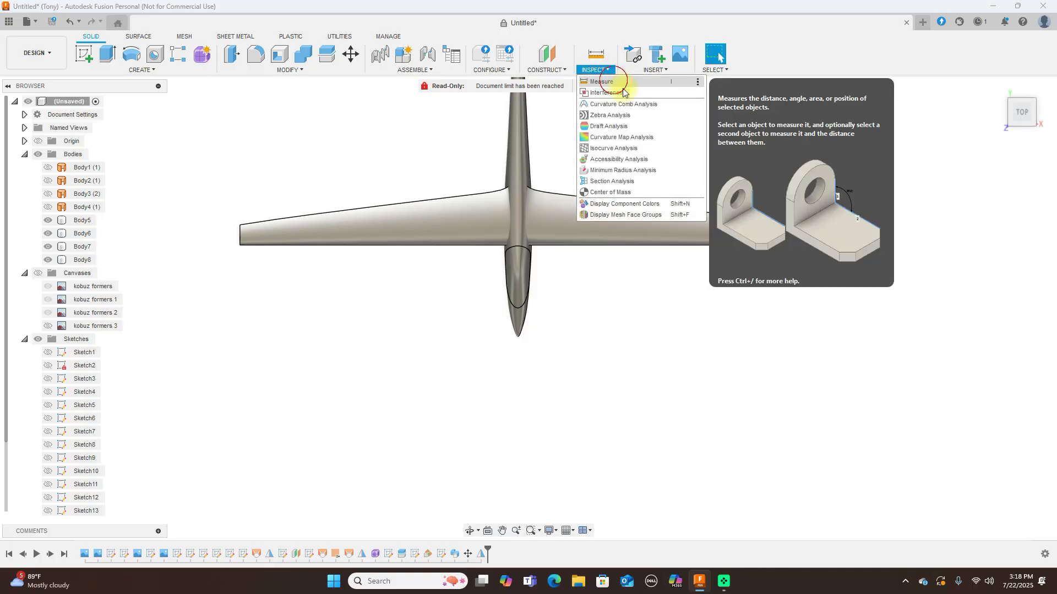
left_click(606, 81)
left_click(804, 243)
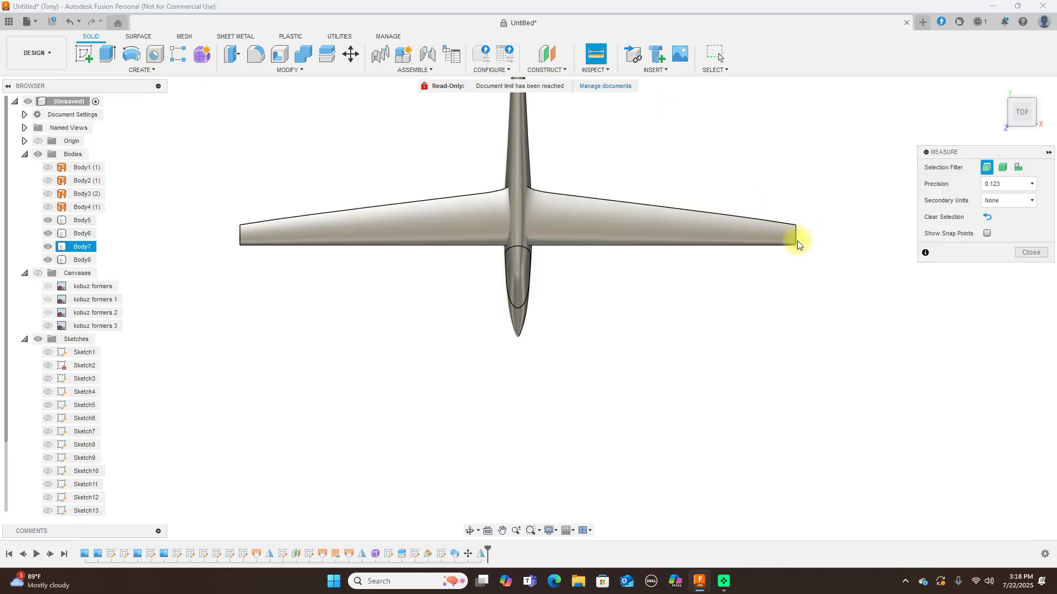
left_click(797, 243)
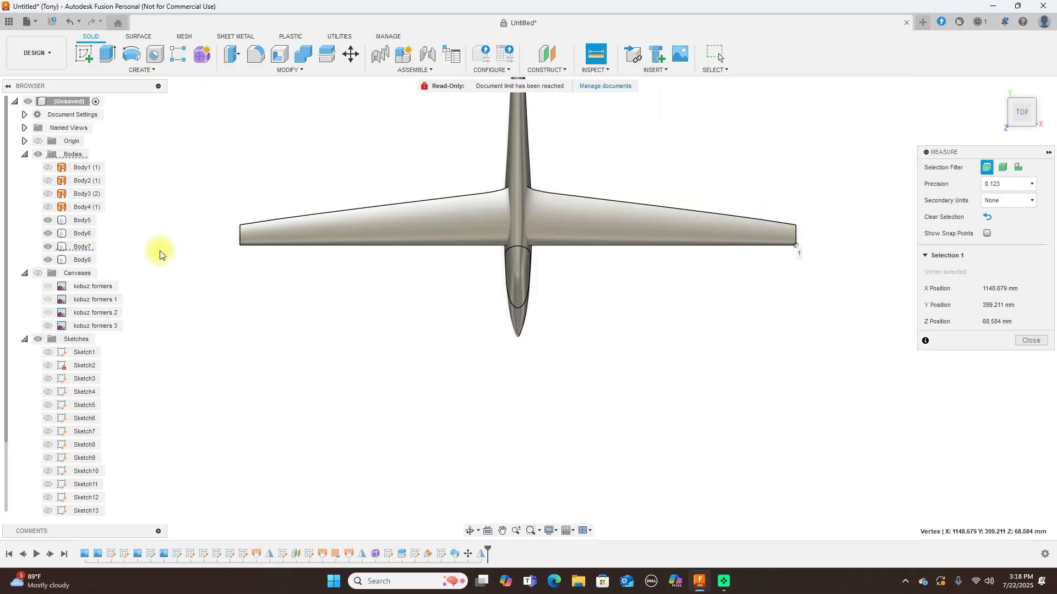
left_click(239, 246)
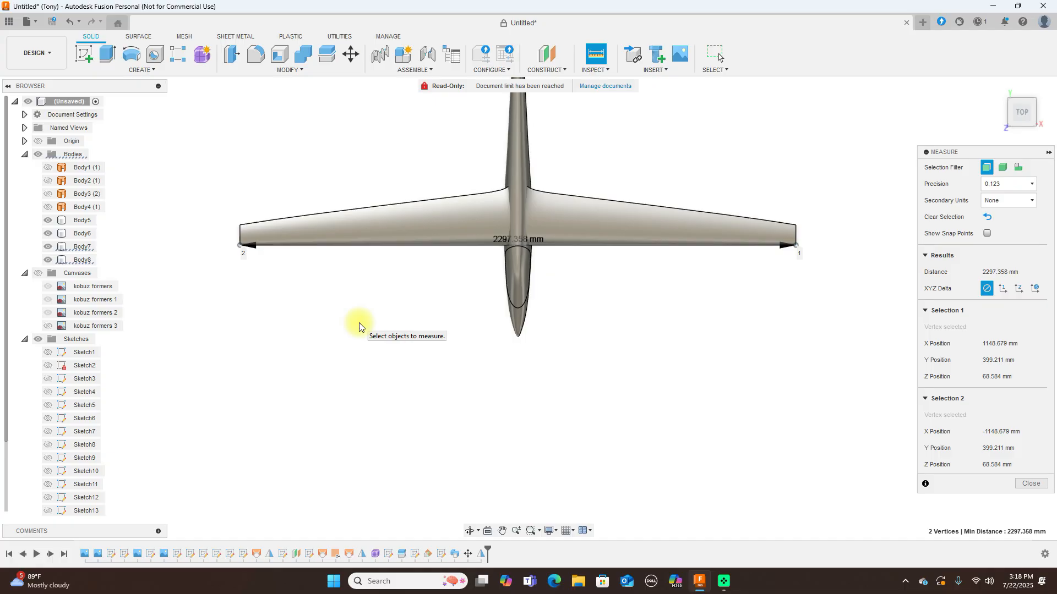
left_click(1031, 484)
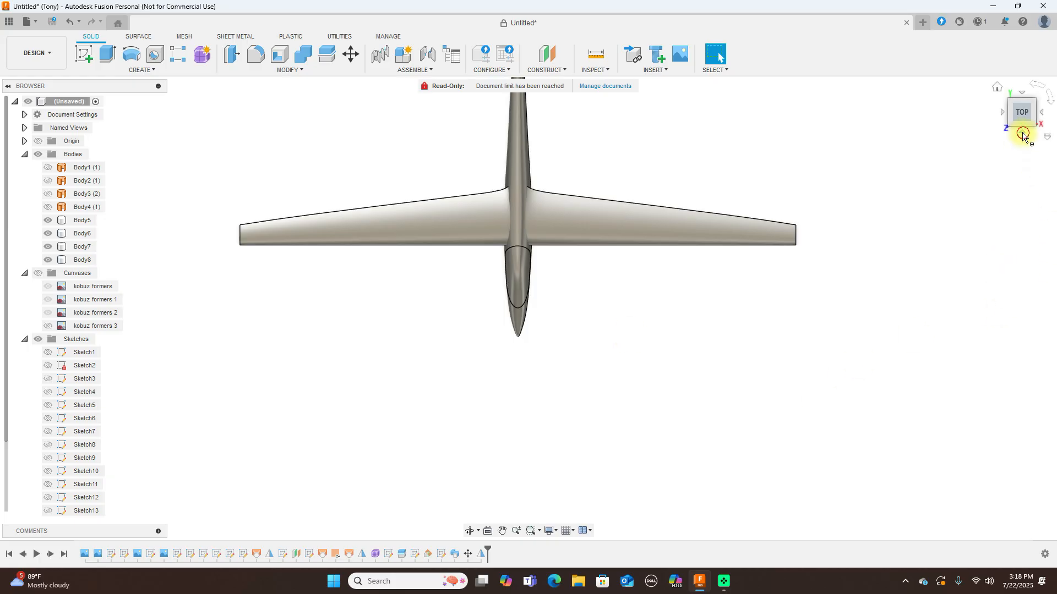
- Inspect the glider from the front and right, and show the canvases again in the right view
left_click(1023, 134)
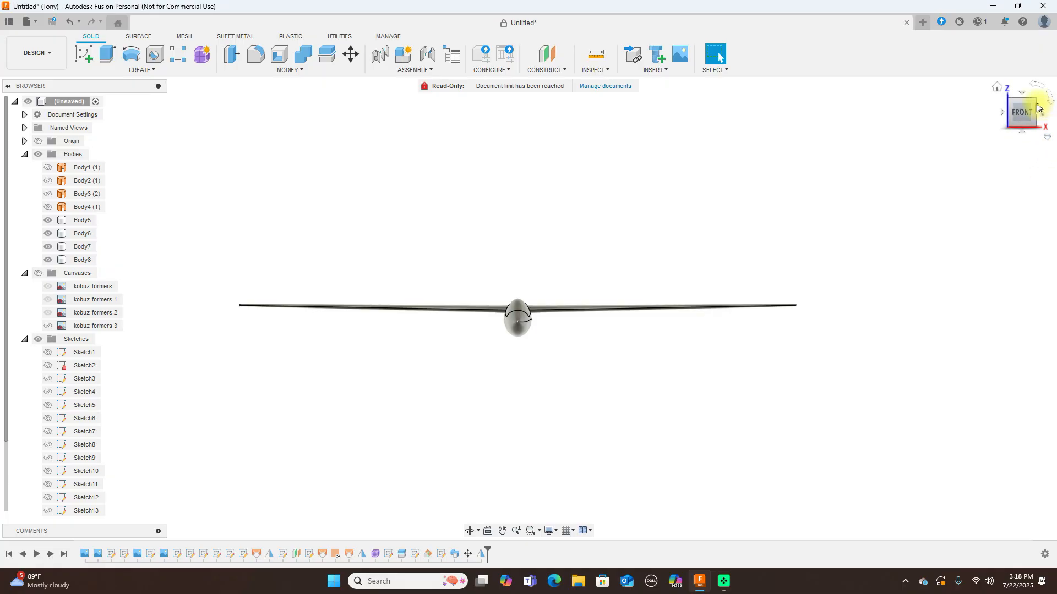
mouse_move(1035, 109)
left_mouse_down()
mouse_move(874, 144)
mouse_move(928, 93)
mouse_move(880, 88)
mouse_move(793, 106)
mouse_move(736, 140)
mouse_move(1024, 106)
mouse_move(1023, 120)
left_mouse_up()
left_click(1022, 120)
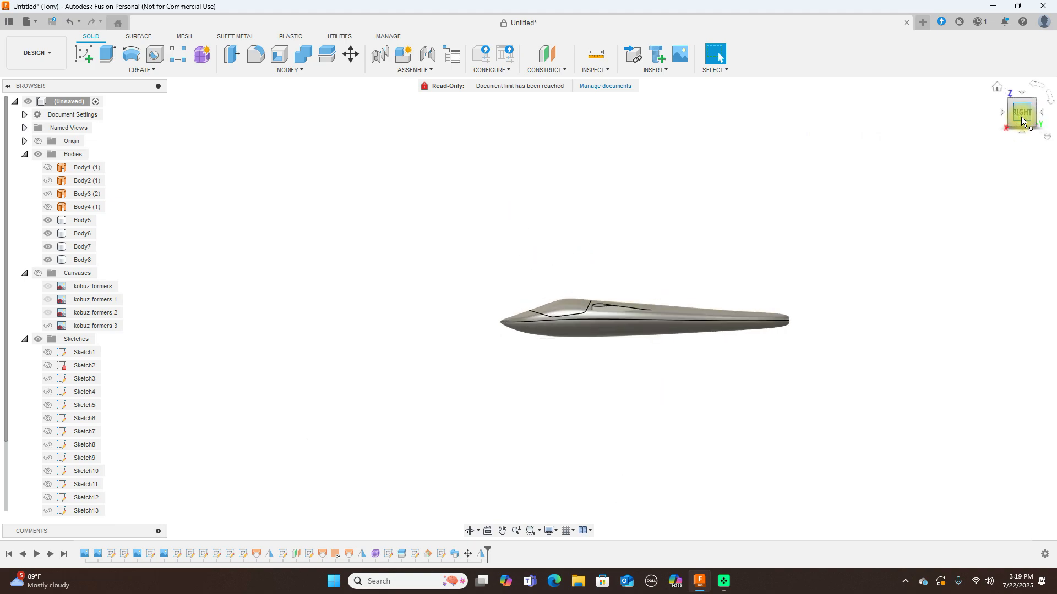
left_click(38, 273)
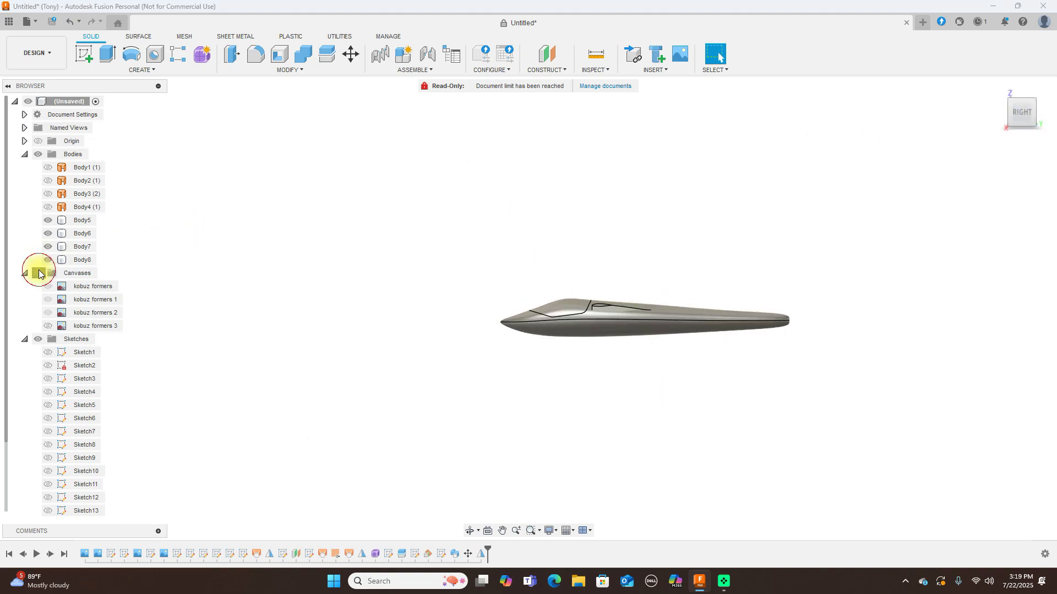
- Check the tail against the top and side blueprints, and hide Body5, Body6, Body7 and Body8 in the right view
mouse_move(1039, 116)
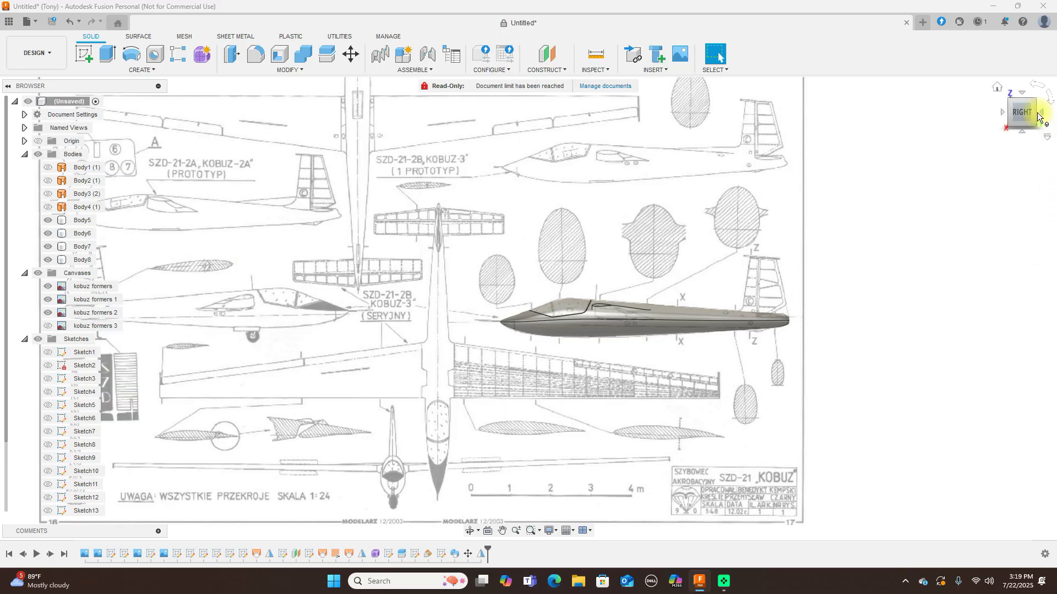
left_click(1025, 95)
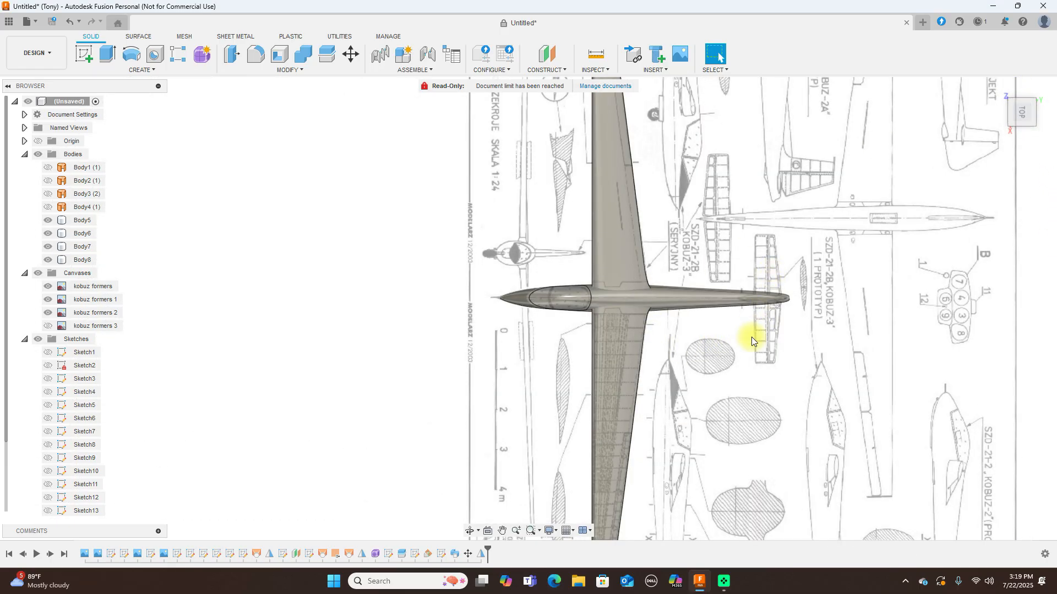
left_click(1021, 130)
scroll(636, 291, "up", 1)
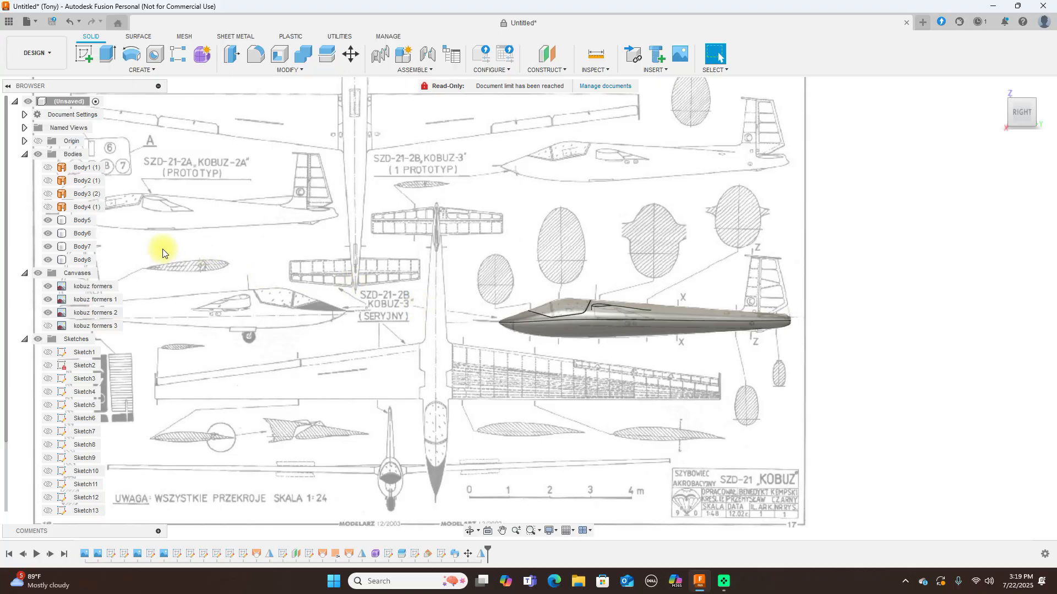
left_click(50, 222)
left_click(49, 221)
left_click(49, 234)
left_click(49, 246)
left_click(49, 260)
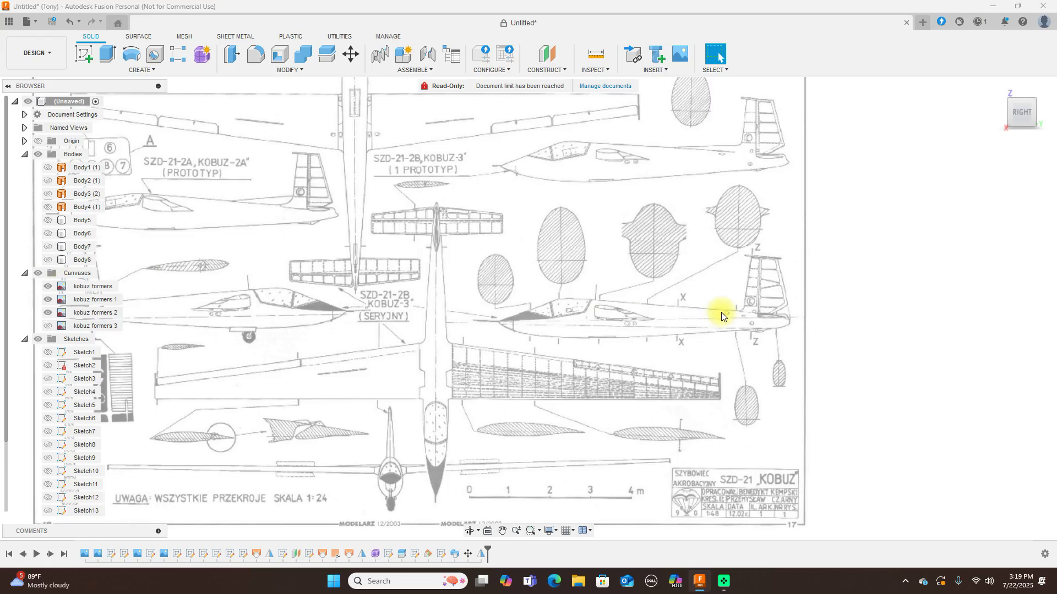
- Create a sketch on the side blueprint canvas and draw a horizontal chord line through the tailplane section at the fuselage's tail
scroll(721, 315, "up", 5)
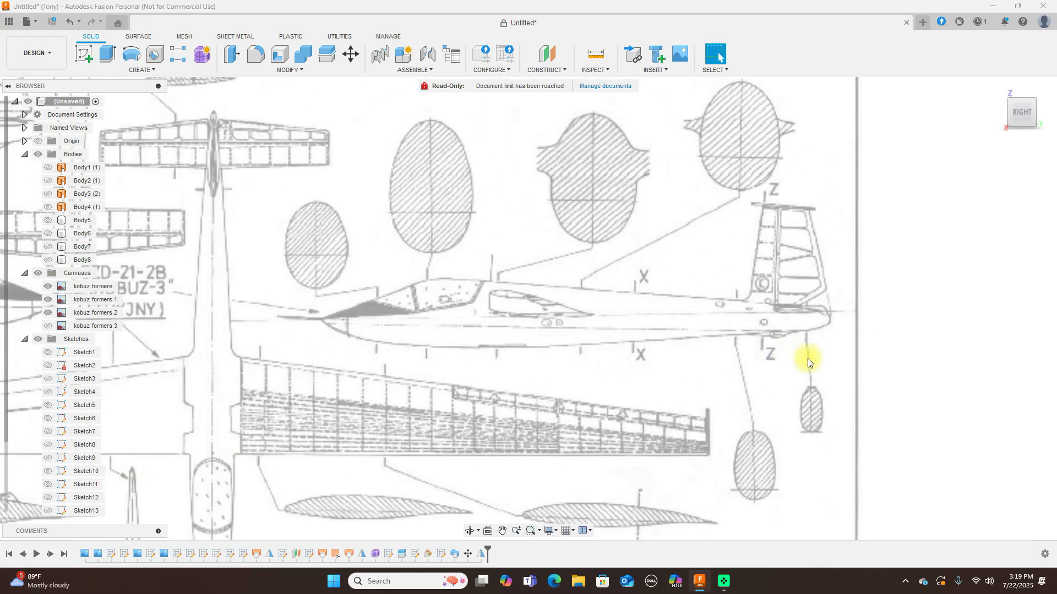
scroll(771, 347, "up", 3)
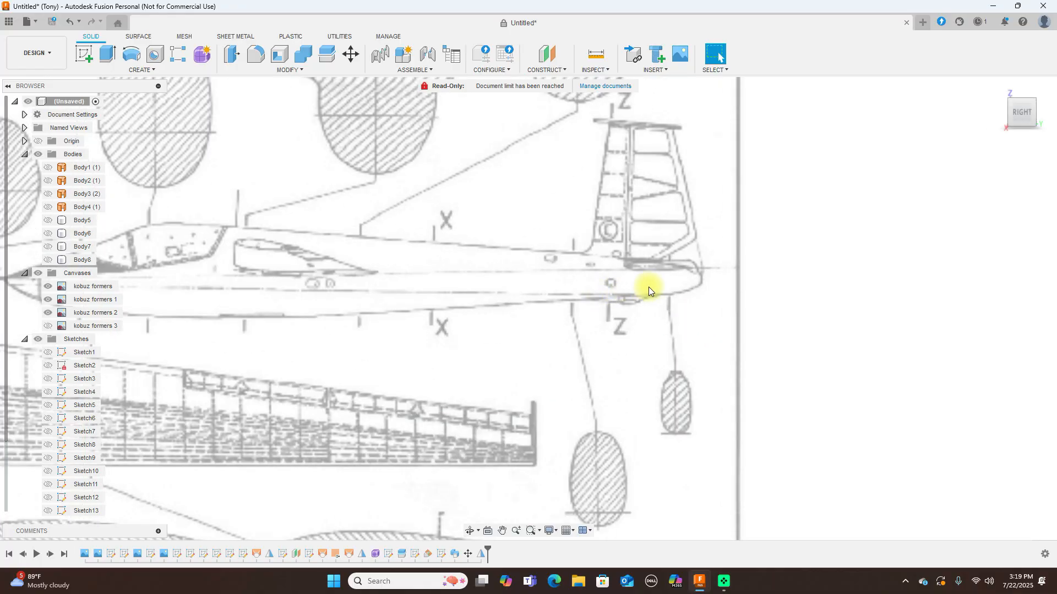
left_click(84, 53)
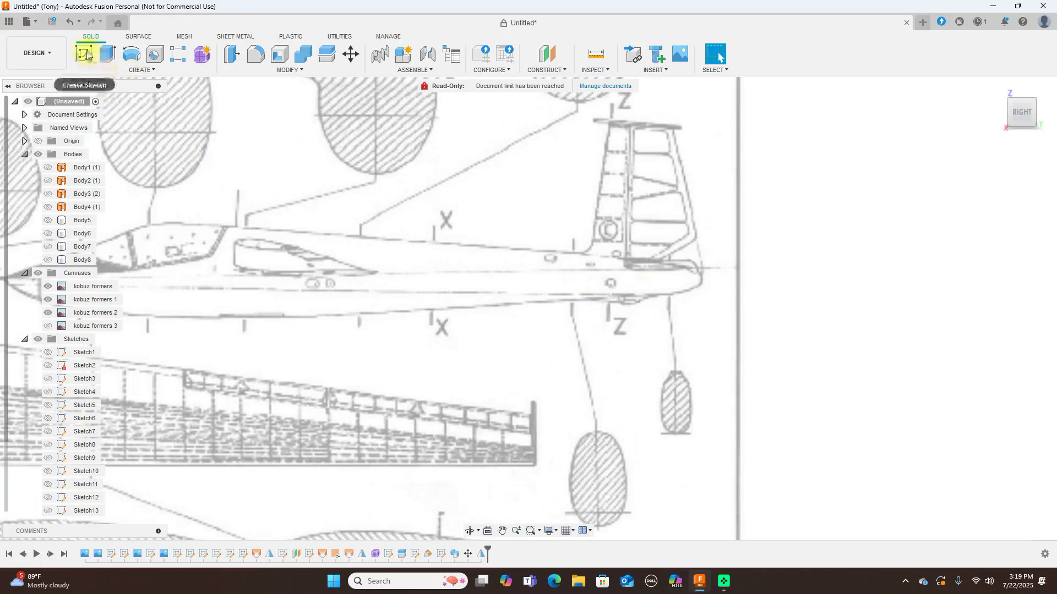
left_click(596, 259)
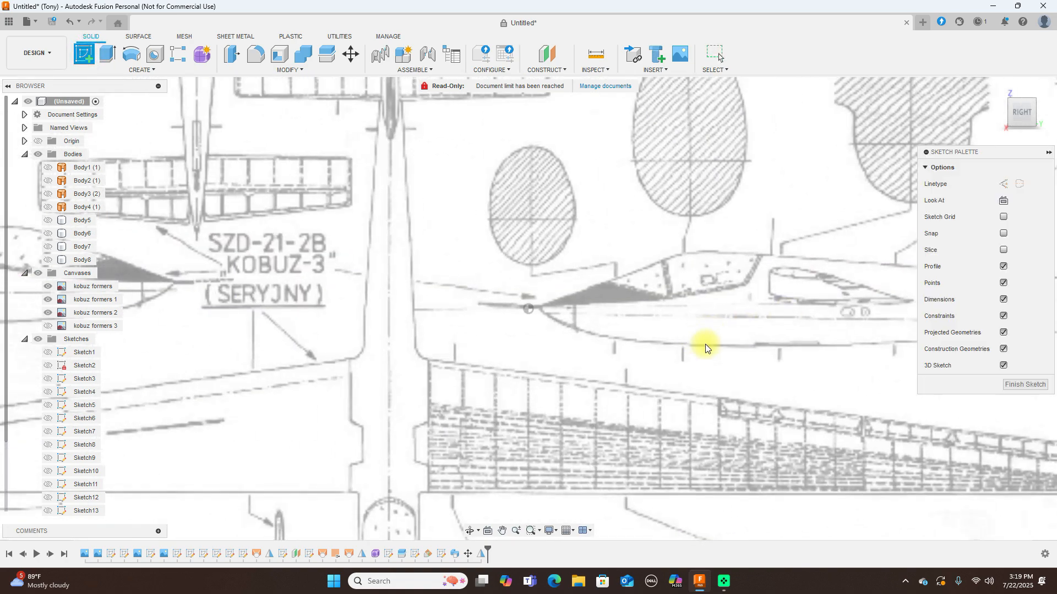
scroll(484, 243, "up", 5)
middle_click_drag(612, 222, 640, 290)
scroll(639, 290, "up", 2)
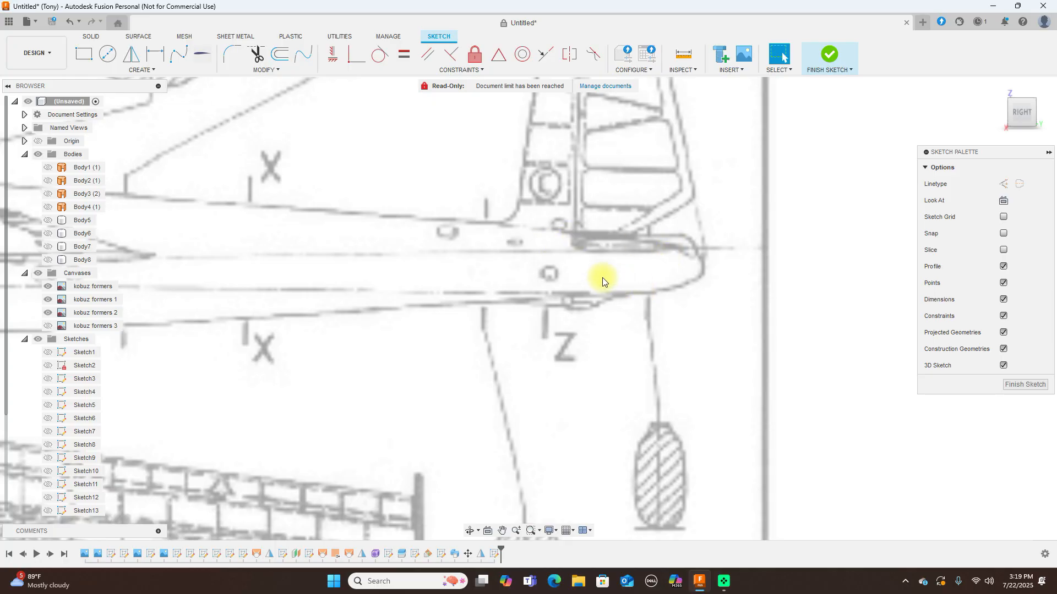
key("l")
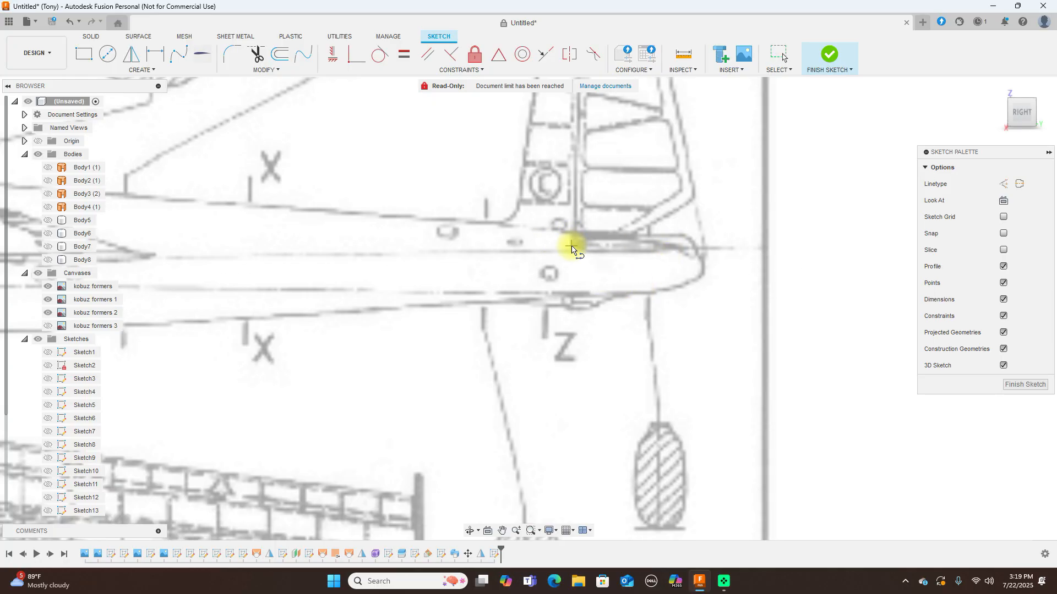
left_click(571, 246)
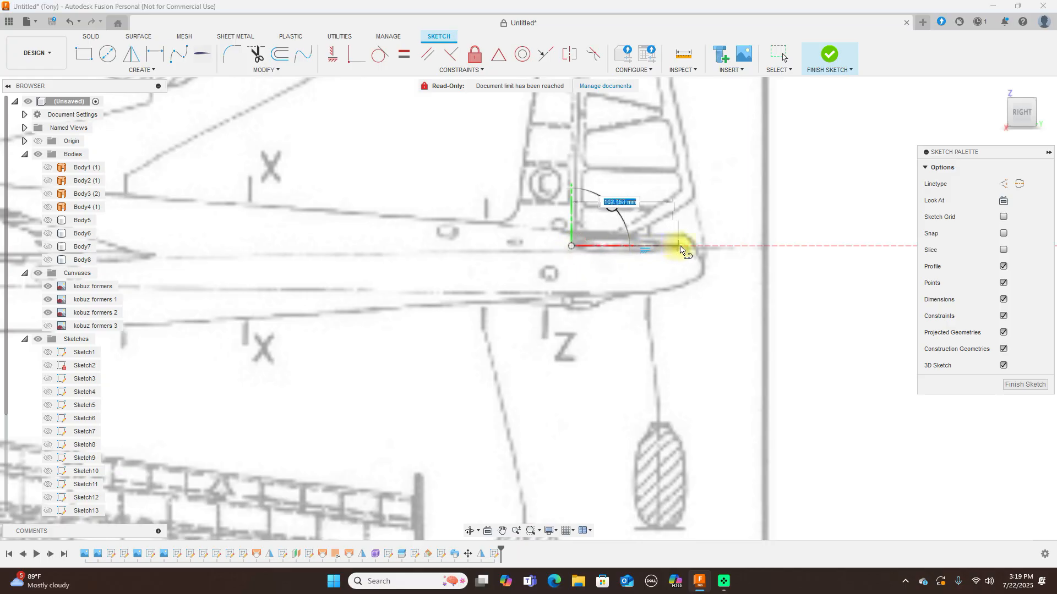
left_click(686, 247)
right_click(685, 242)
left_click(715, 241)
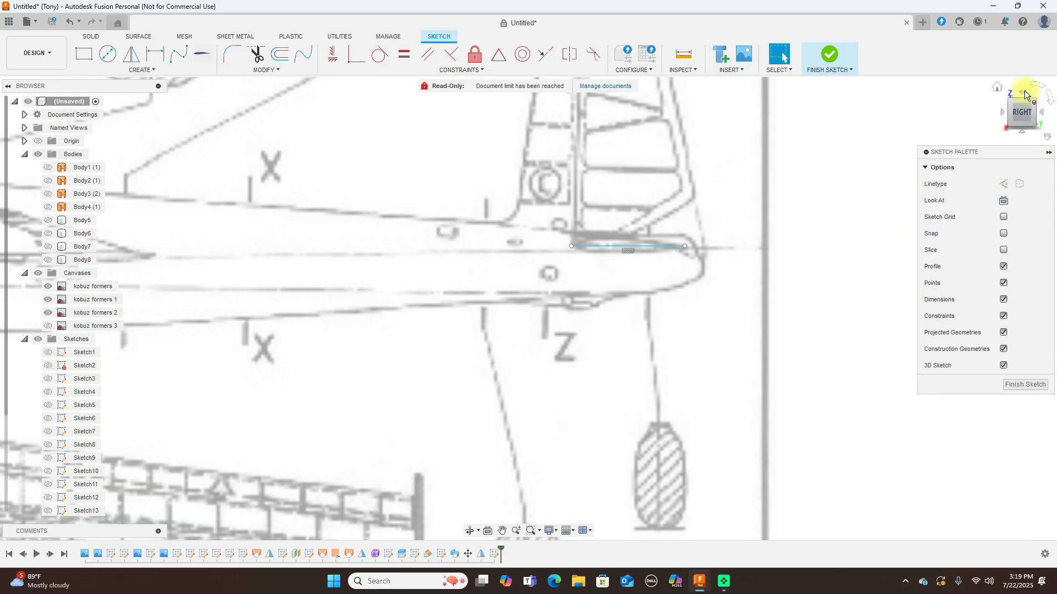
- Adjust both chord line endpoints in the top view to the tailplane's leading and trailing edges, about 113 mm apart
left_click(1024, 96)
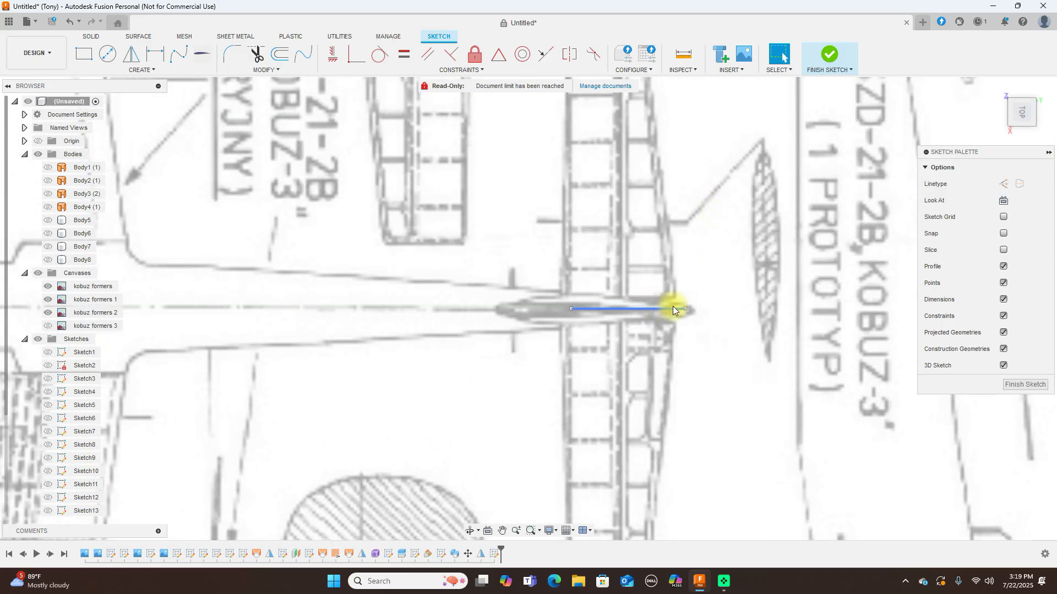
left_click(680, 310)
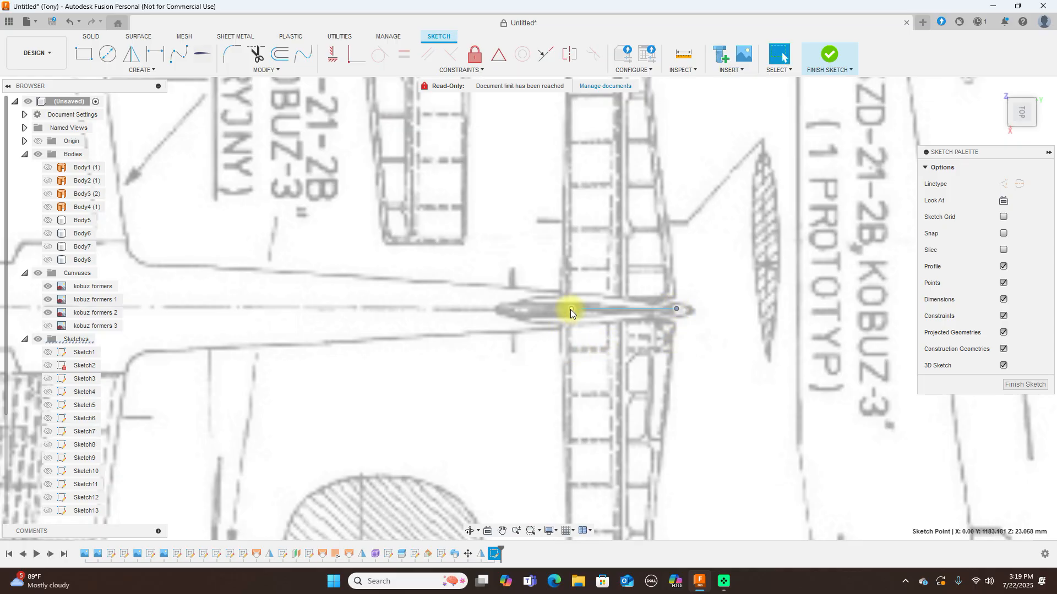
left_click_drag(570, 310, 565, 309)
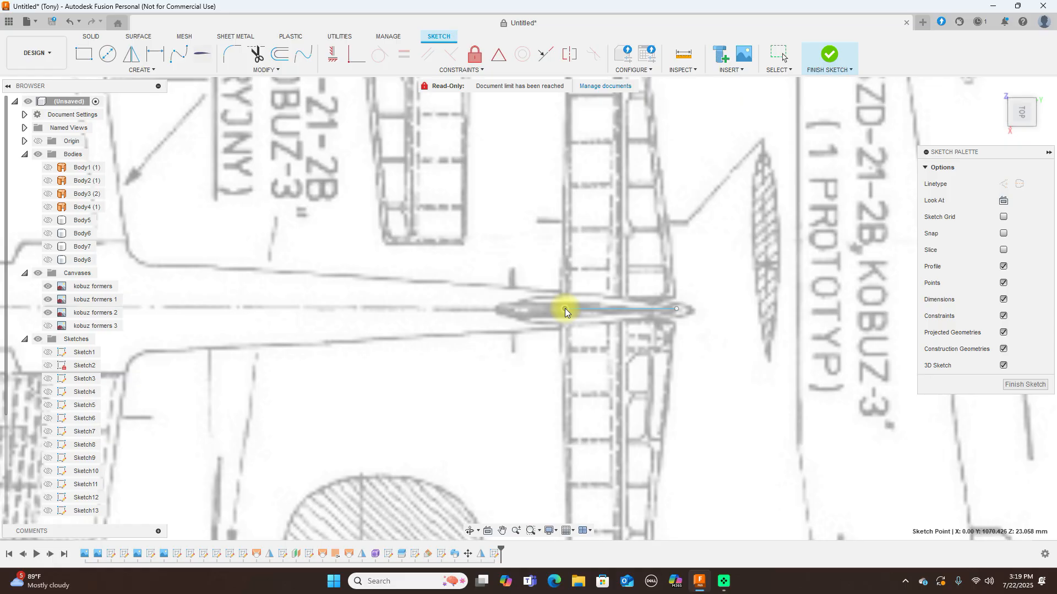
- Draw the tailplane airfoil's upper surface in the right view as a fit point spline from the chord line's front end to its rear end
left_click(1022, 132)
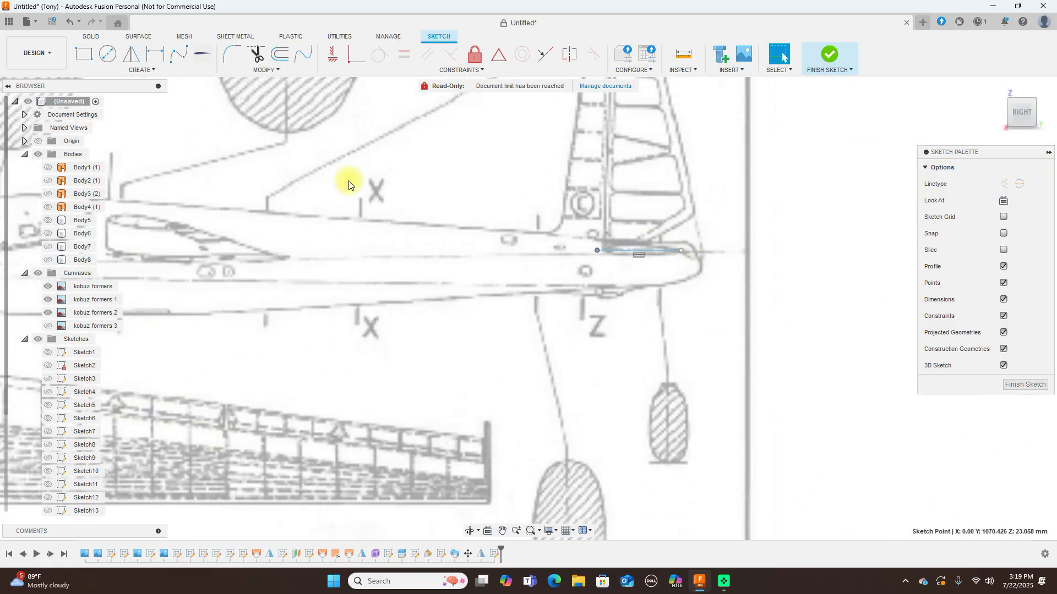
left_click(179, 54)
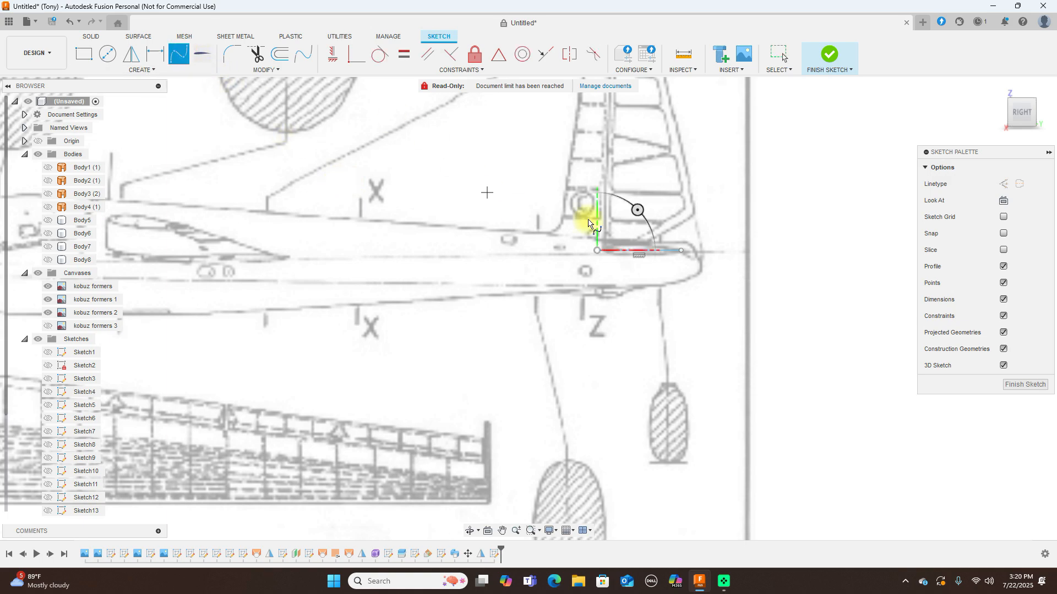
scroll(649, 229, "up", 5)
scroll(656, 236, "up", 1)
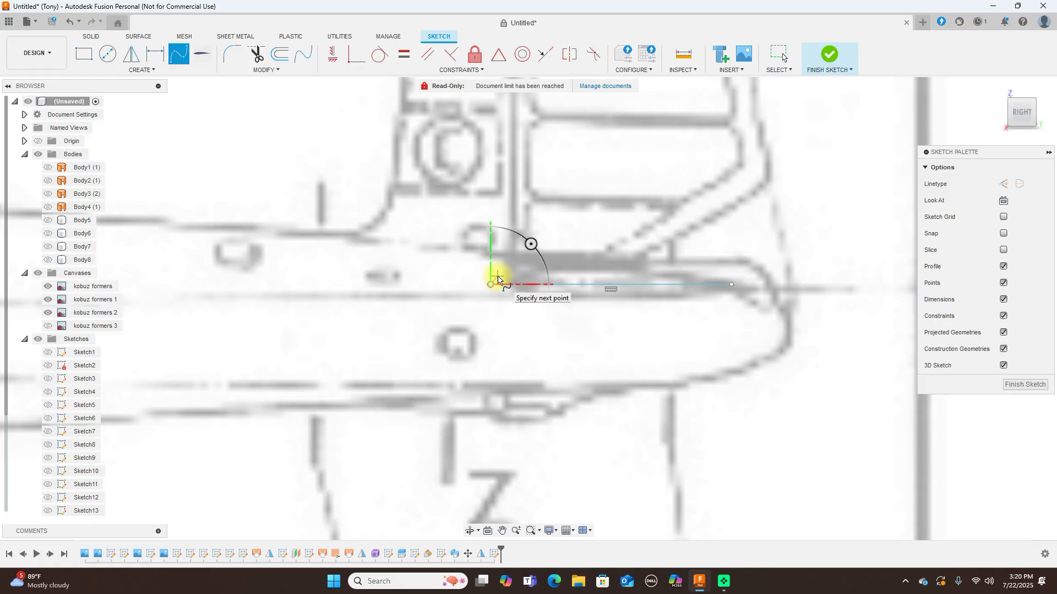
left_click(497, 277)
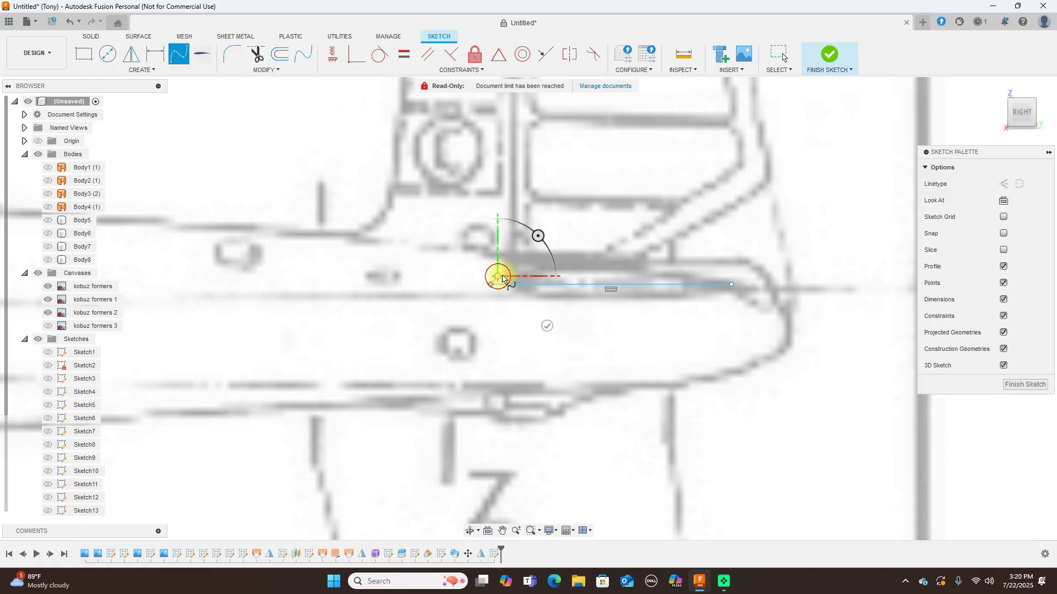
left_click(536, 271)
left_click(597, 270)
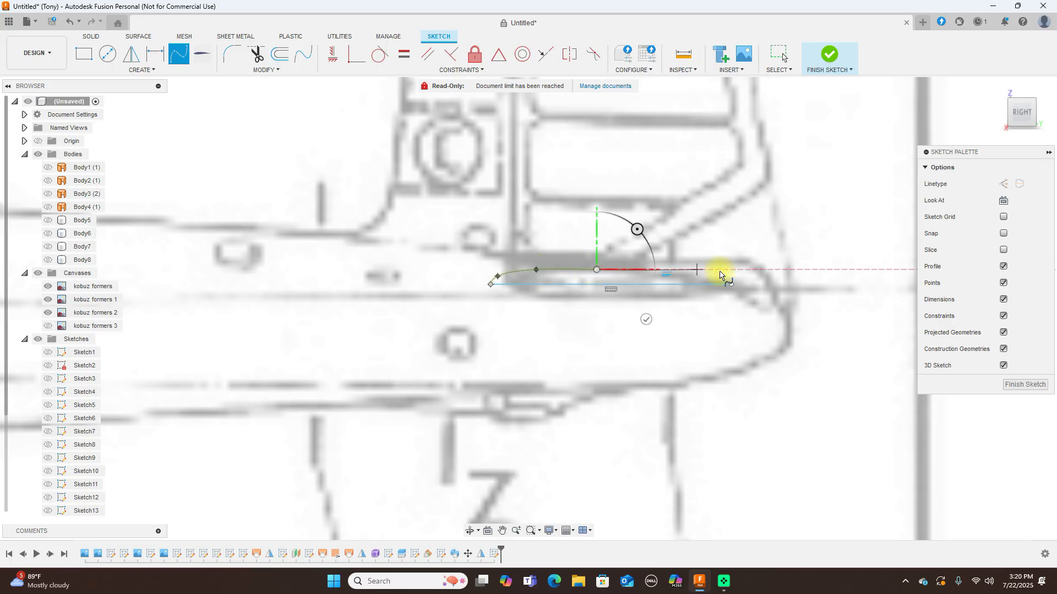
left_click(731, 284)
right_click(731, 284)
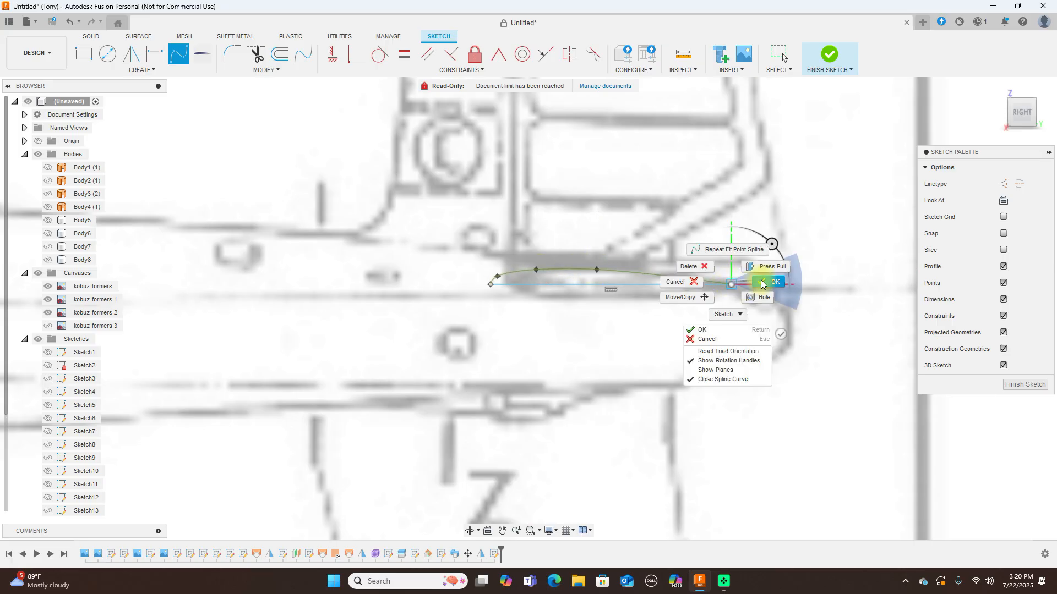
left_click(762, 284)
- Lower the two middle fit points of the upper spline slightly to smooth the airfoil's top curve
scroll(584, 247, "up", 3)
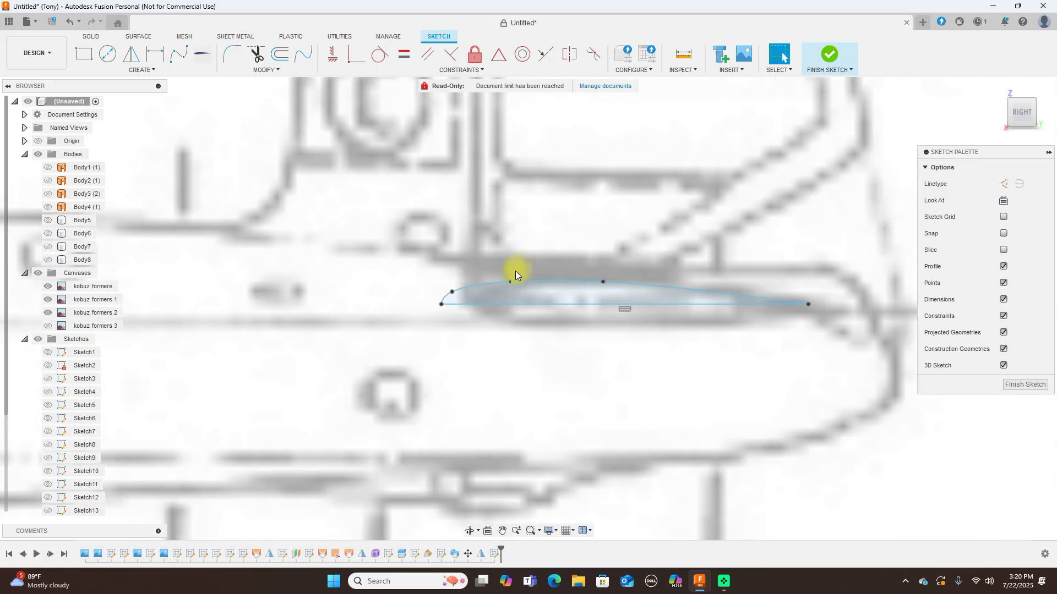
left_click(512, 282)
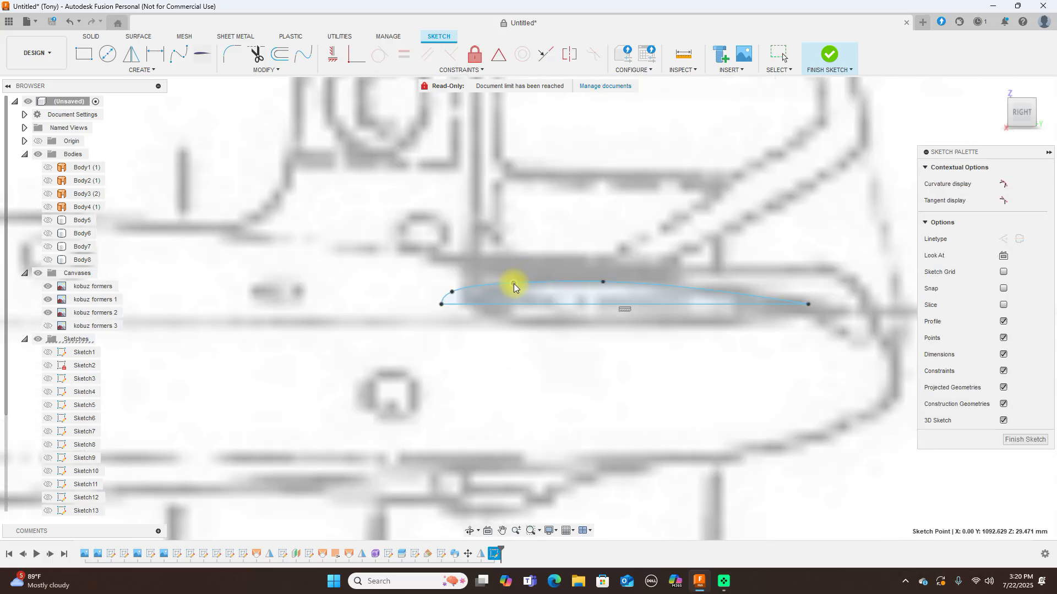
left_click(600, 285)
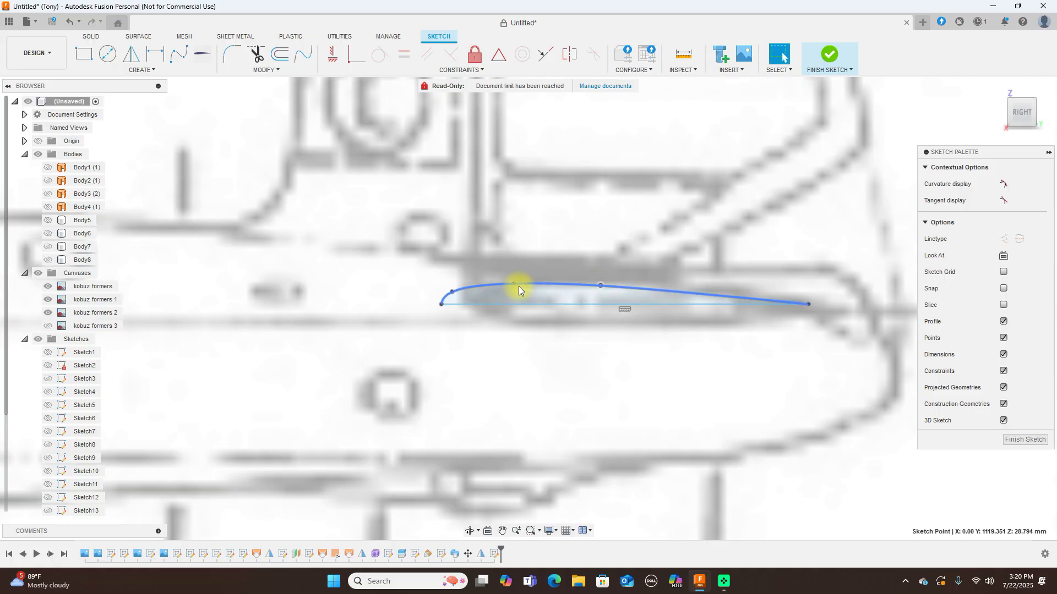
- Draw the airfoil's lower surface as a fit point spline below the chord line, joining its leading and trailing ends
scroll(522, 283, "down", 3)
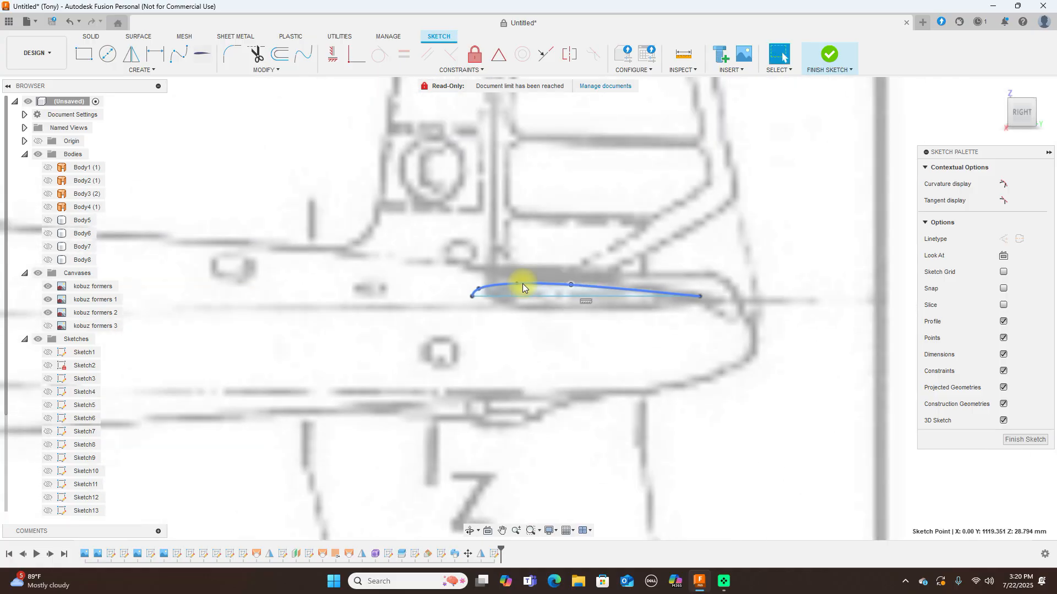
left_click(183, 57)
left_click(477, 302)
scroll(478, 302, "up", 2)
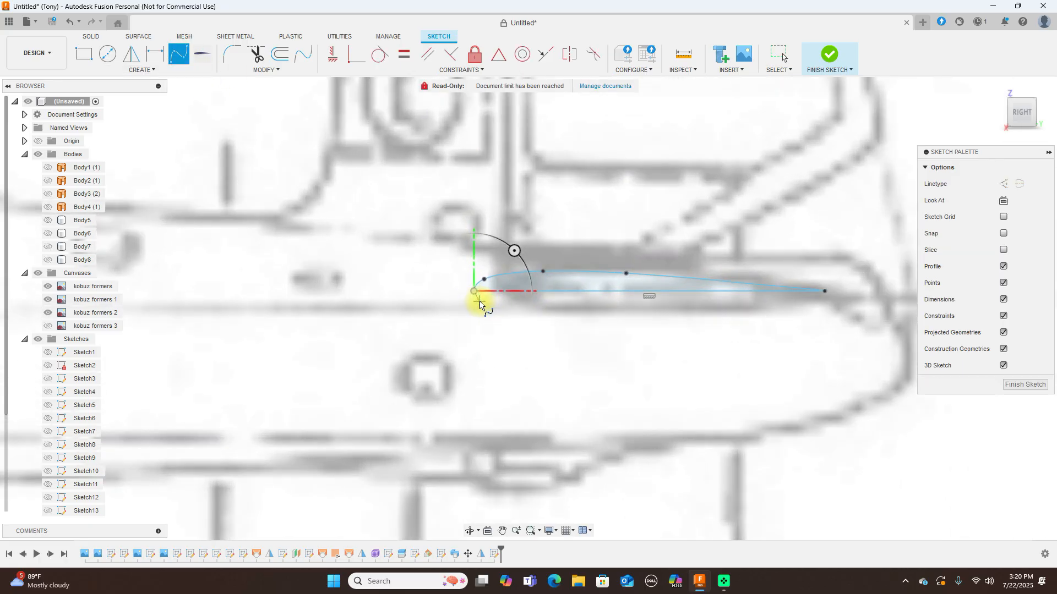
left_click(480, 301)
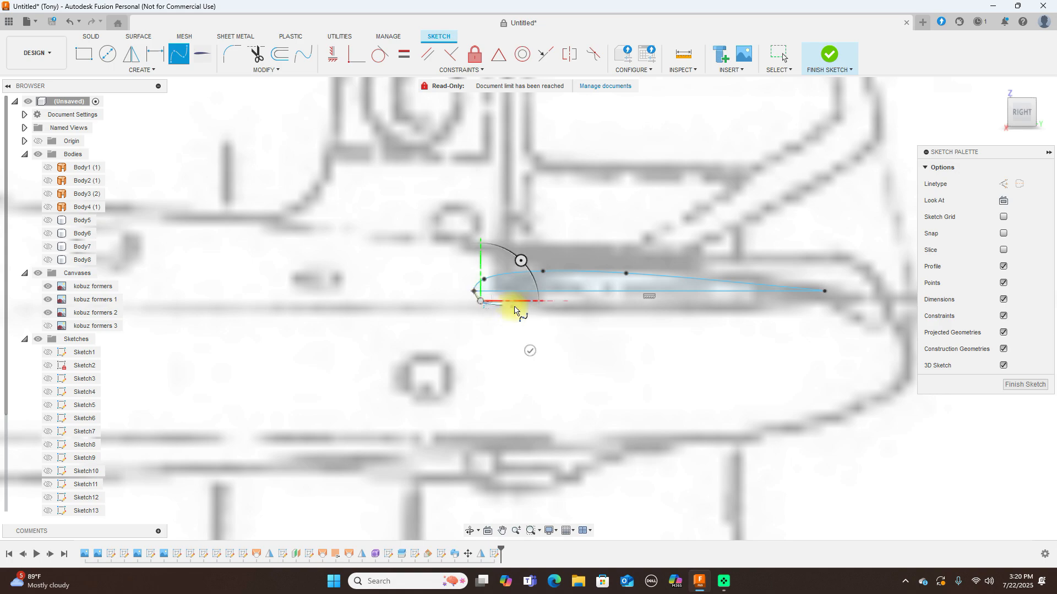
left_click(537, 308)
left_click(627, 307)
left_click(824, 291)
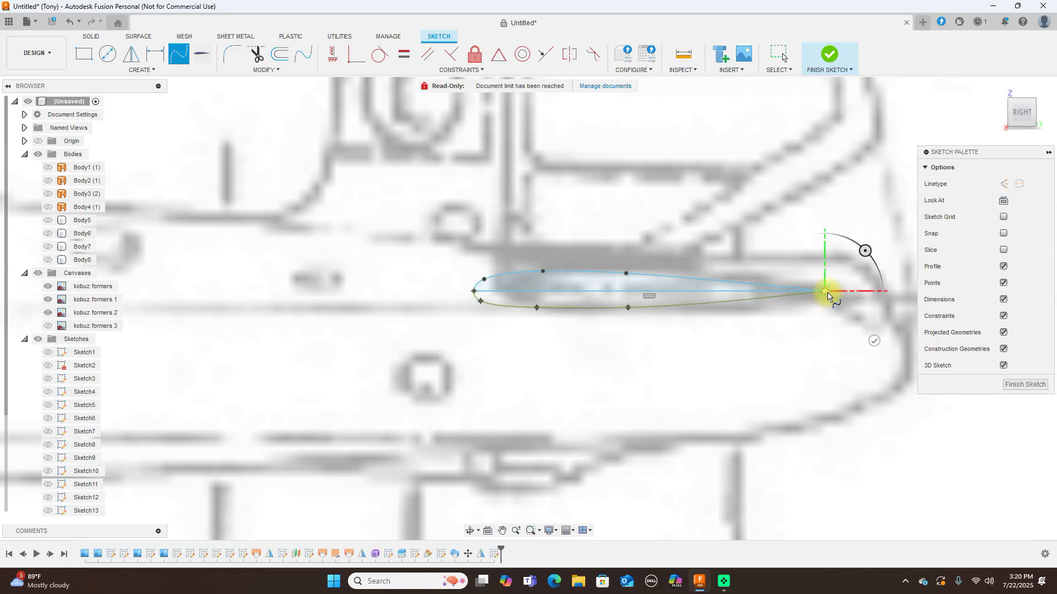
right_click(824, 292)
left_click(746, 318)
key("Escape")
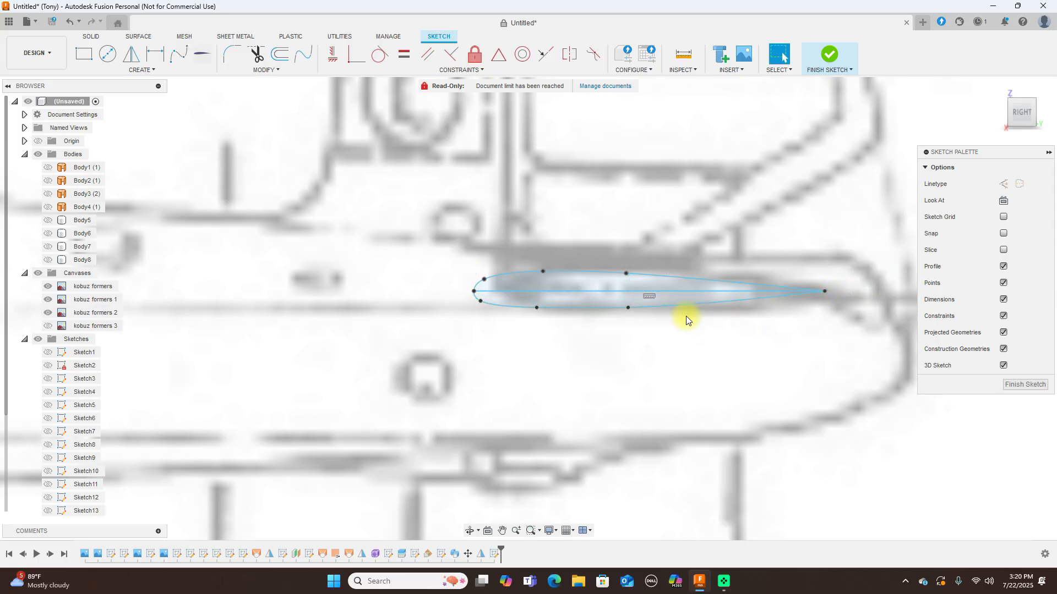
- Fine-tune the three intermediate fit points of the lower spline to smooth the airfoil's underside, and finish the sketch
left_click(628, 307)
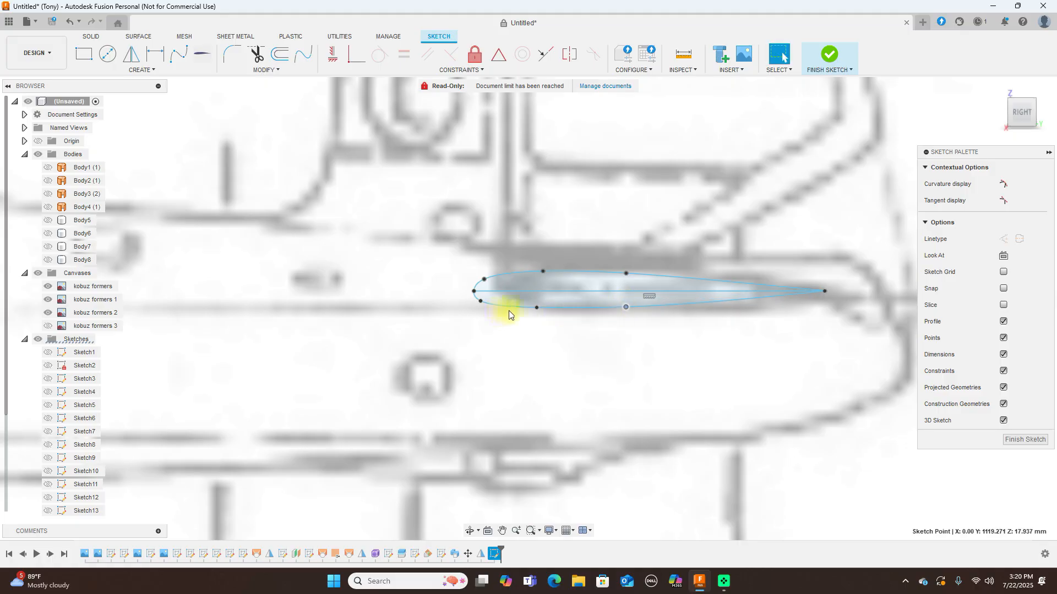
scroll(487, 305, "up", 3)
left_click(473, 298)
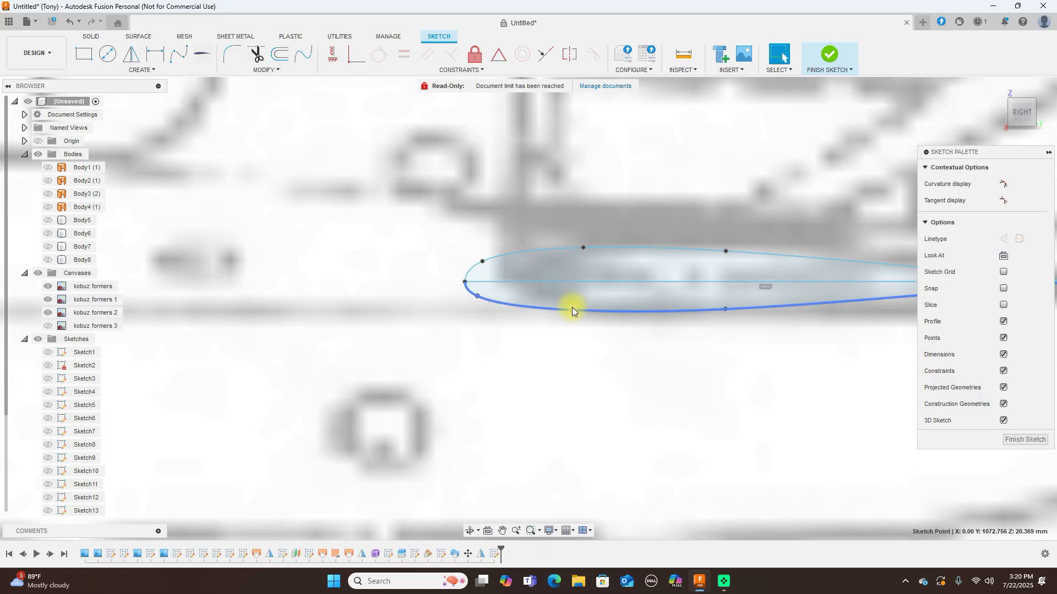
left_click_drag(573, 309, 574, 309)
scroll(648, 355, "down", 3)
middle_click_drag(724, 238, 665, 228)
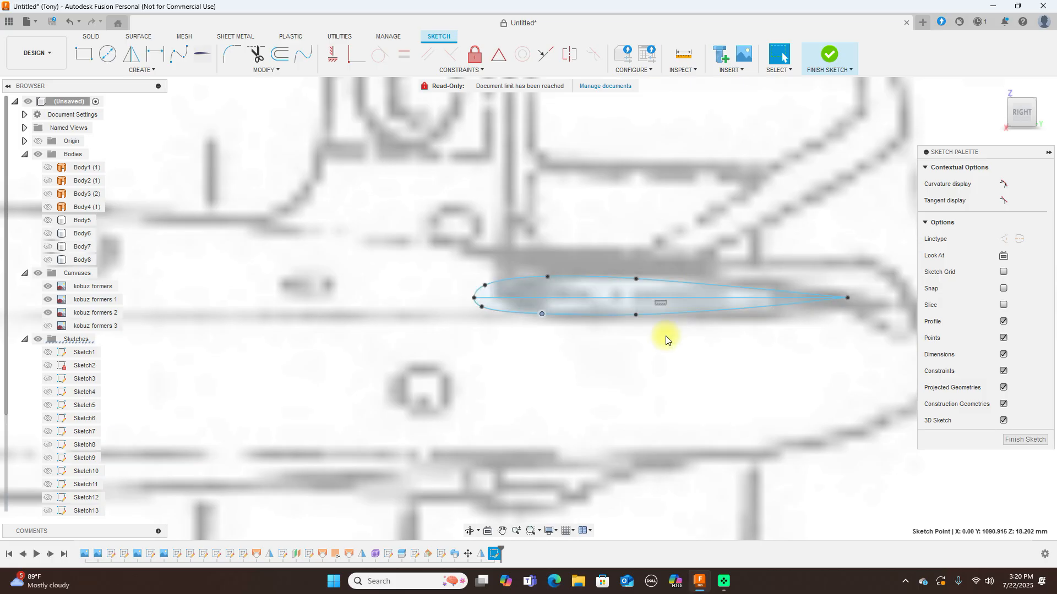
left_click(825, 53)
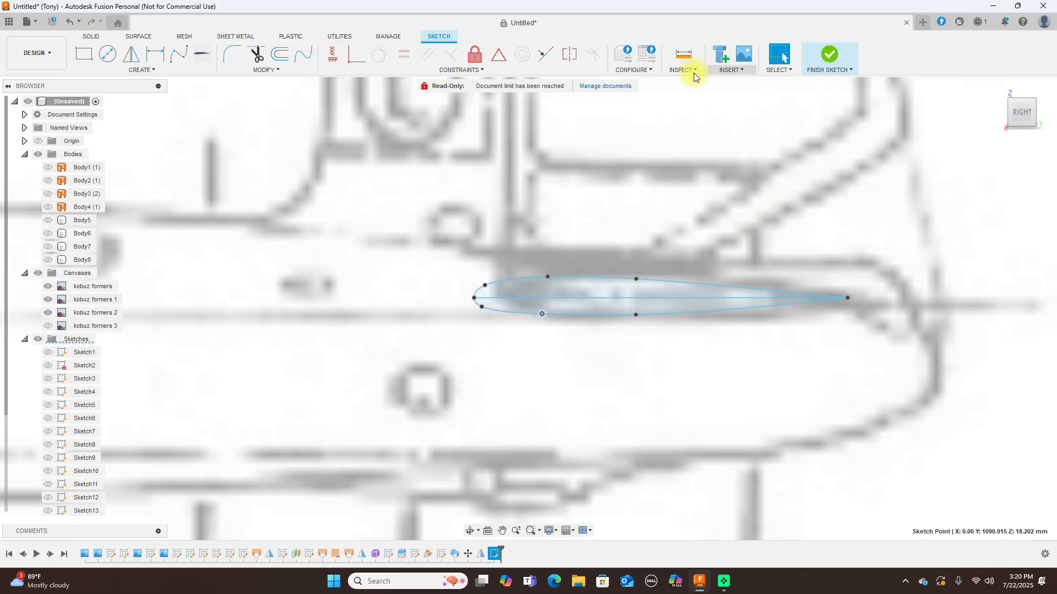
- Create a construction plane at a 0 degree angle through the tailplane airfoil's chord line
left_click(570, 72)
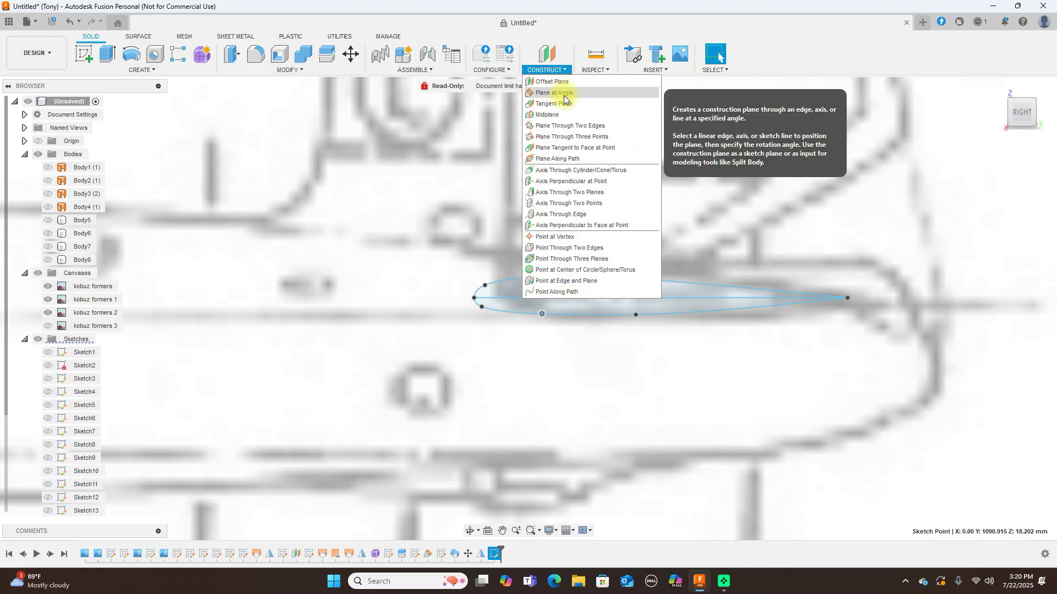
left_click(544, 94)
left_click(582, 298)
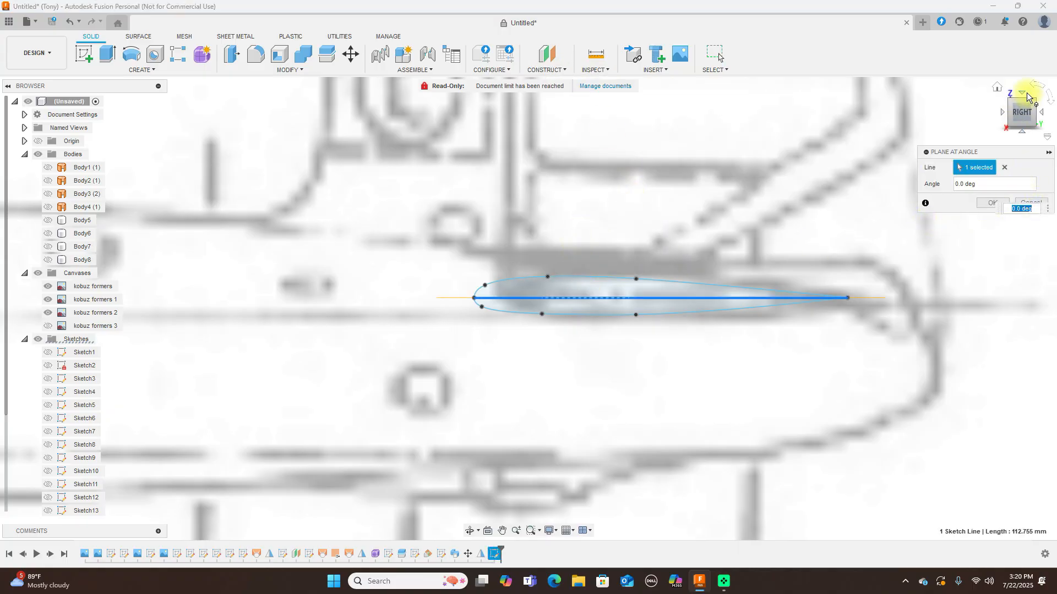
left_click(1023, 94)
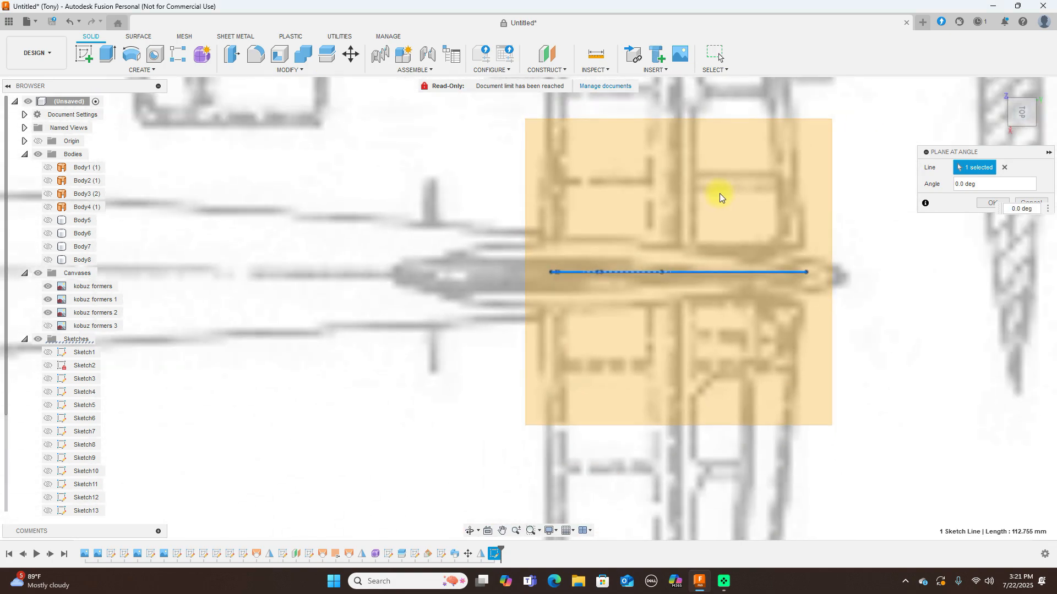
scroll(720, 197, "down", 3)
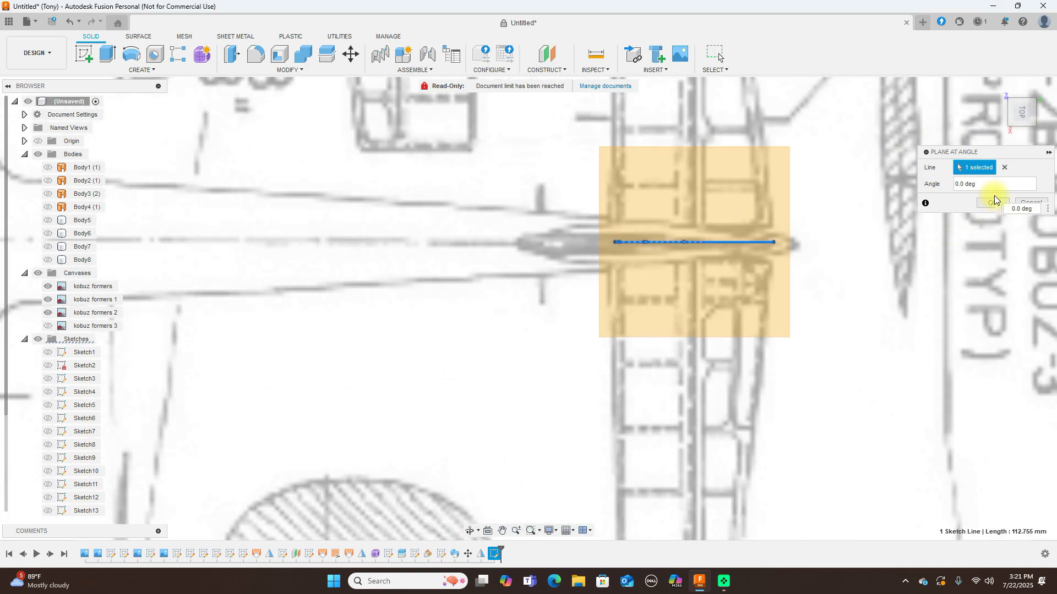
left_click(980, 203)
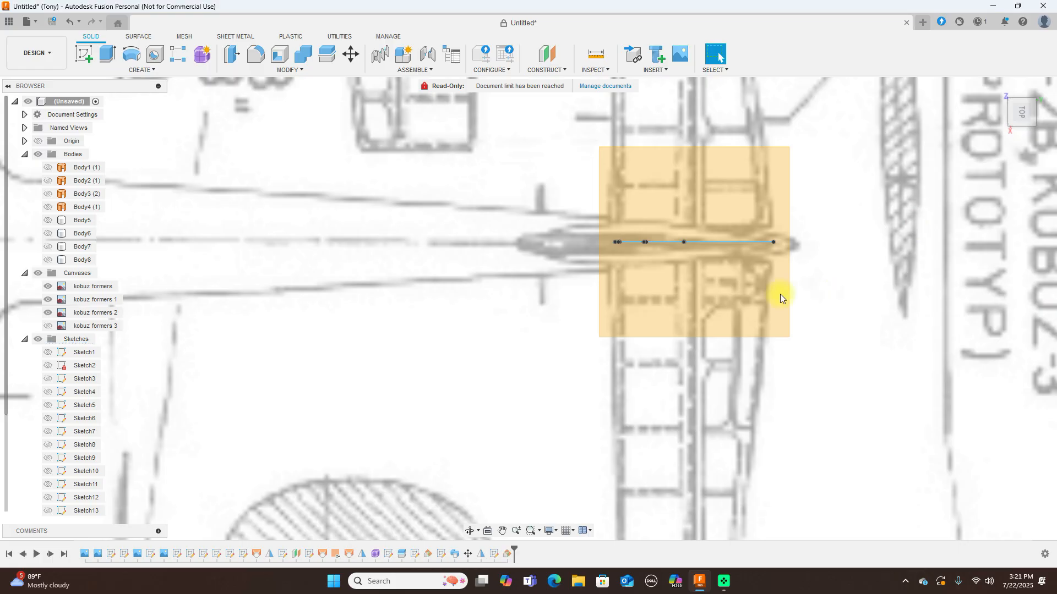
- Start a sketch on the new construction plane through the tailplane chord line
left_click(708, 293)
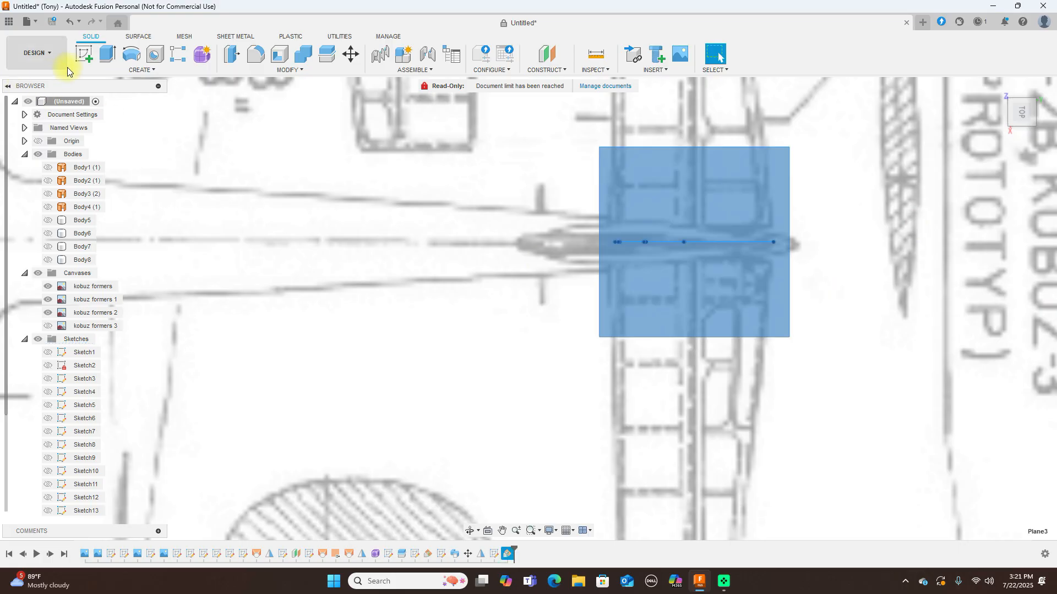
left_click(89, 55)
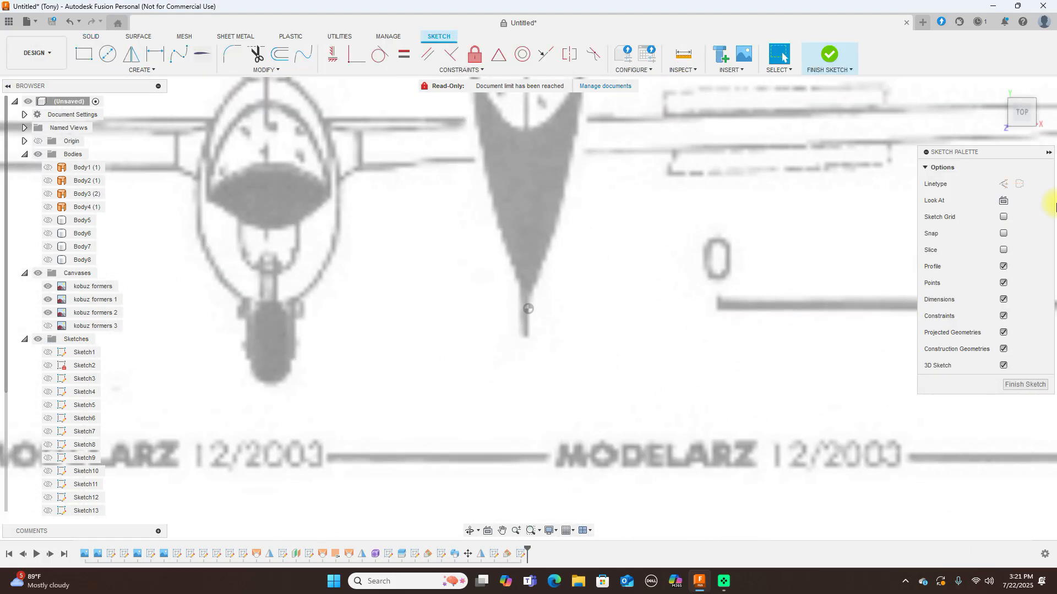
left_click(1049, 97)
scroll(700, 260, "down", 3)
middle_click_drag(892, 316, 600, 283)
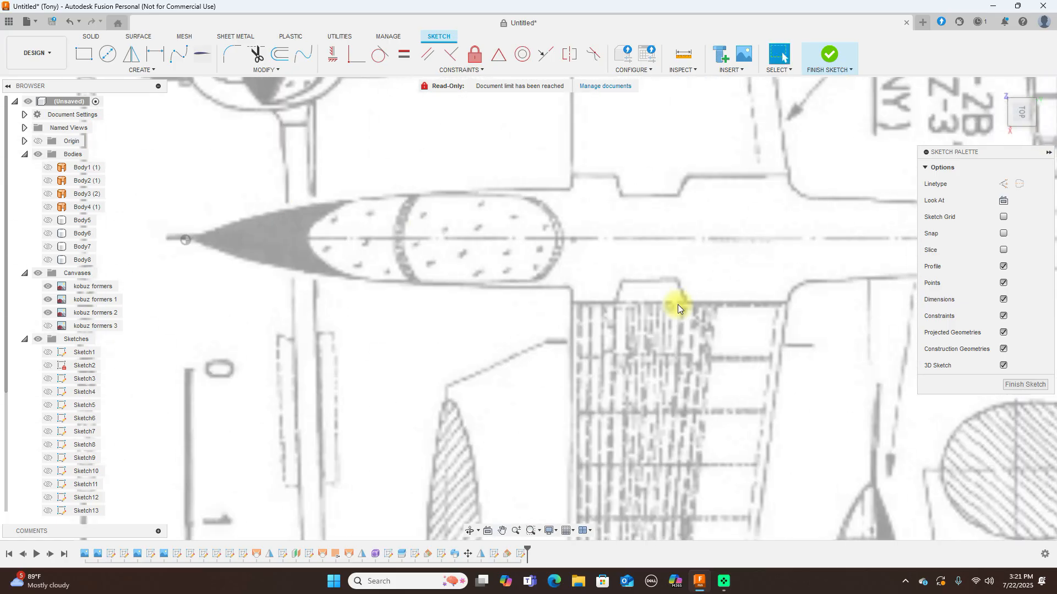
middle_click_drag(734, 326, 171, 218)
scroll(626, 297, "down", 2)
middle_click_drag(708, 253, 684, 333)
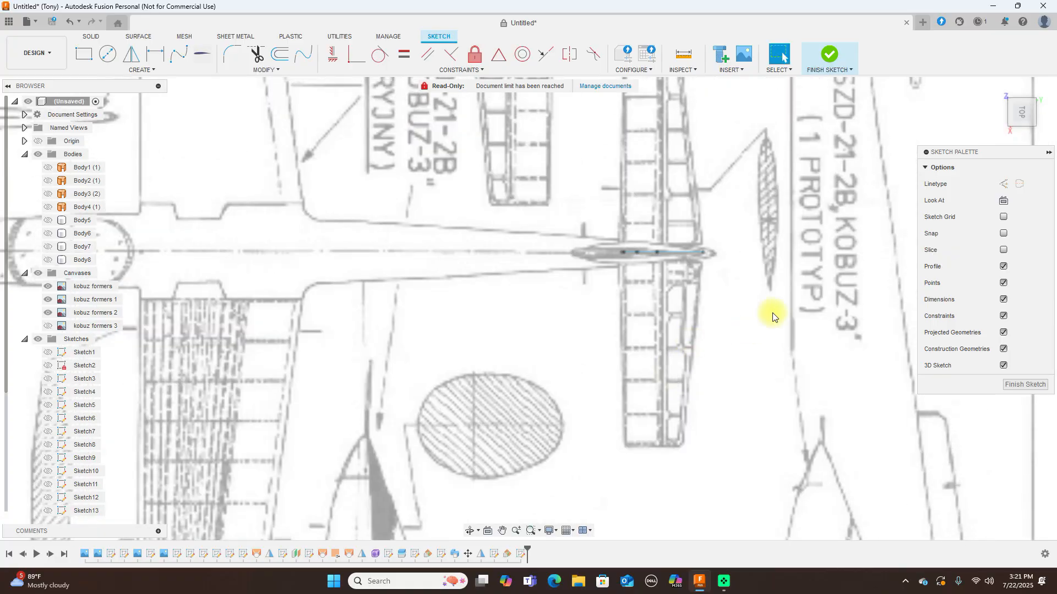
scroll(770, 307, "up", 3)
- Project the airfoil's chord line and its front and rear end points into the sketch with the projection link on
key("p")
scroll(557, 180, "up", 2)
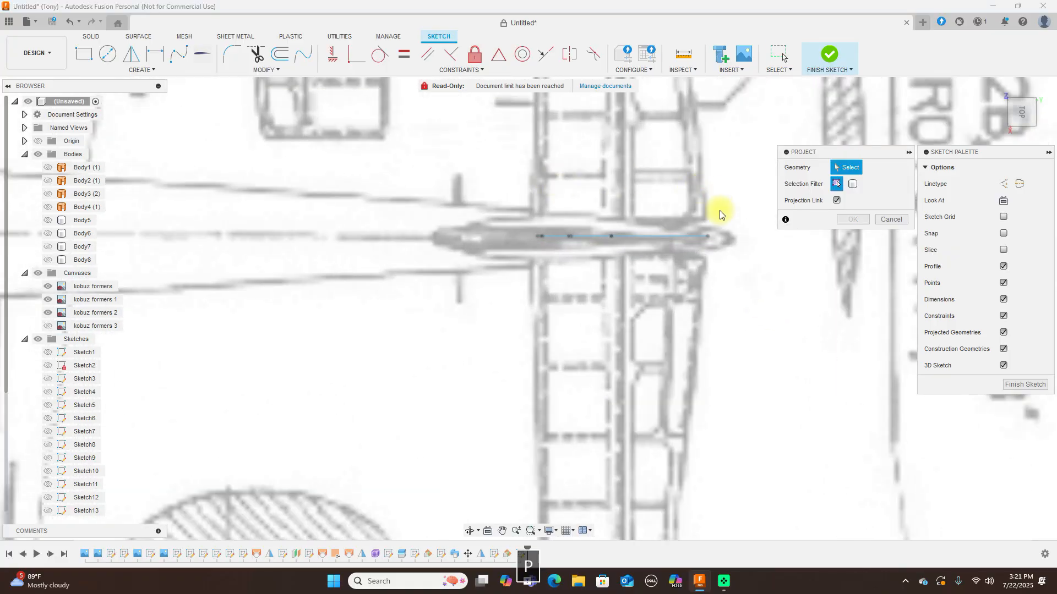
mouse_move(1012, 128)
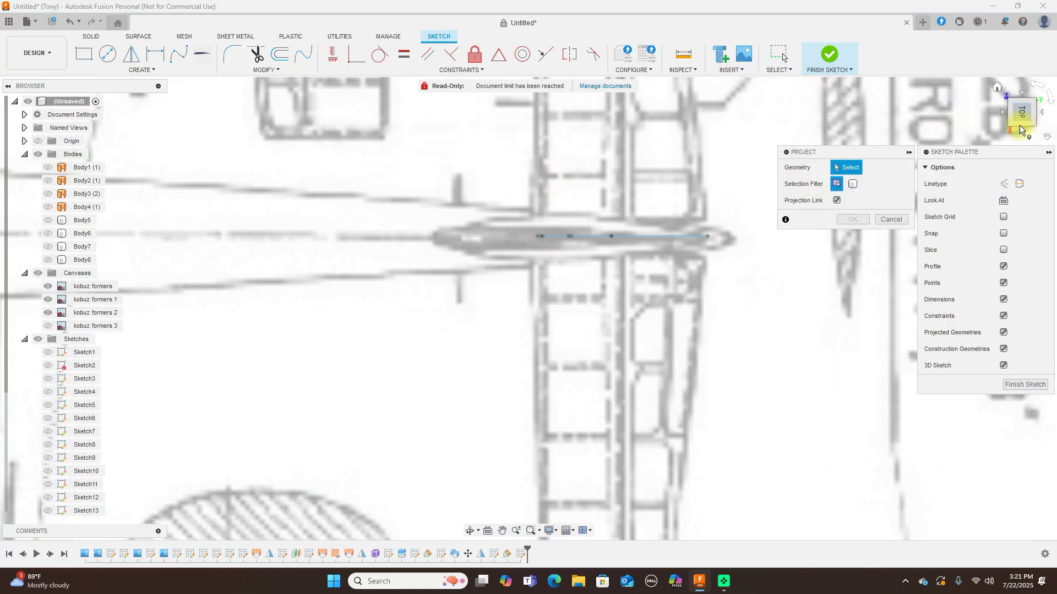
left_click_drag(1023, 127, 1031, 106)
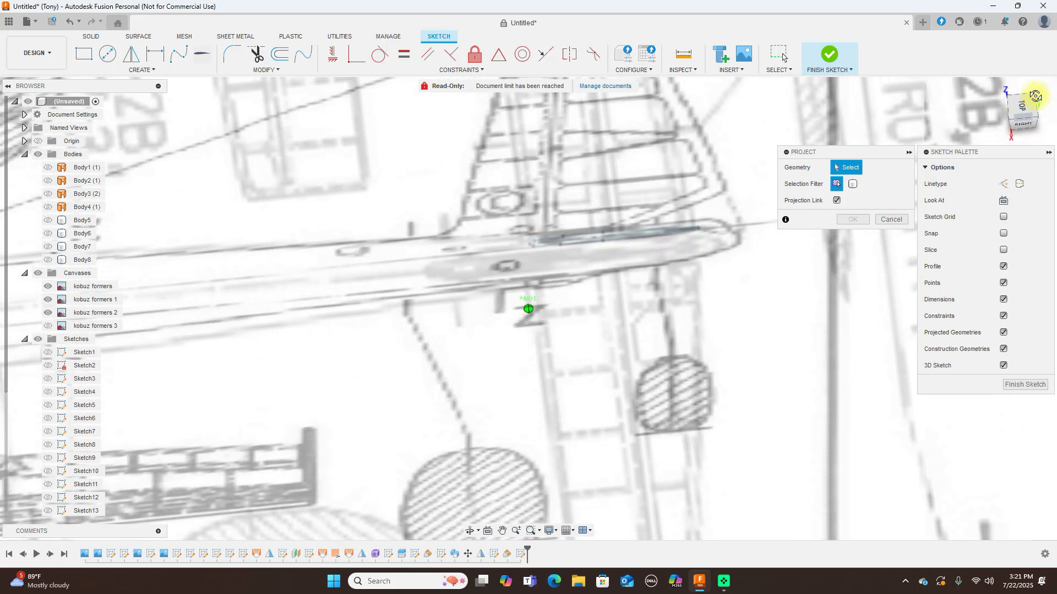
scroll(708, 264, "up", 2)
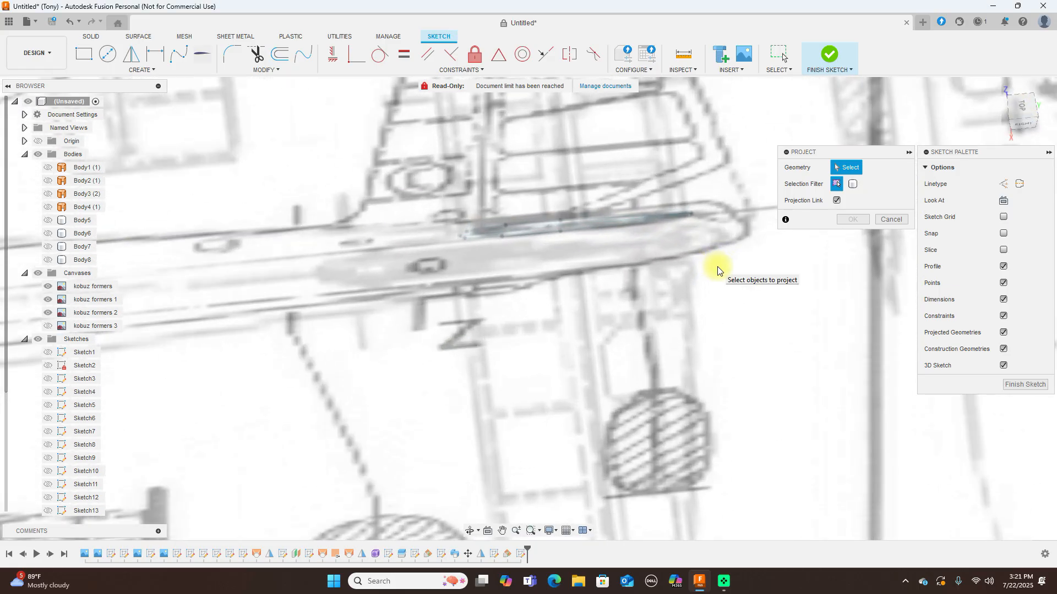
left_click(695, 216)
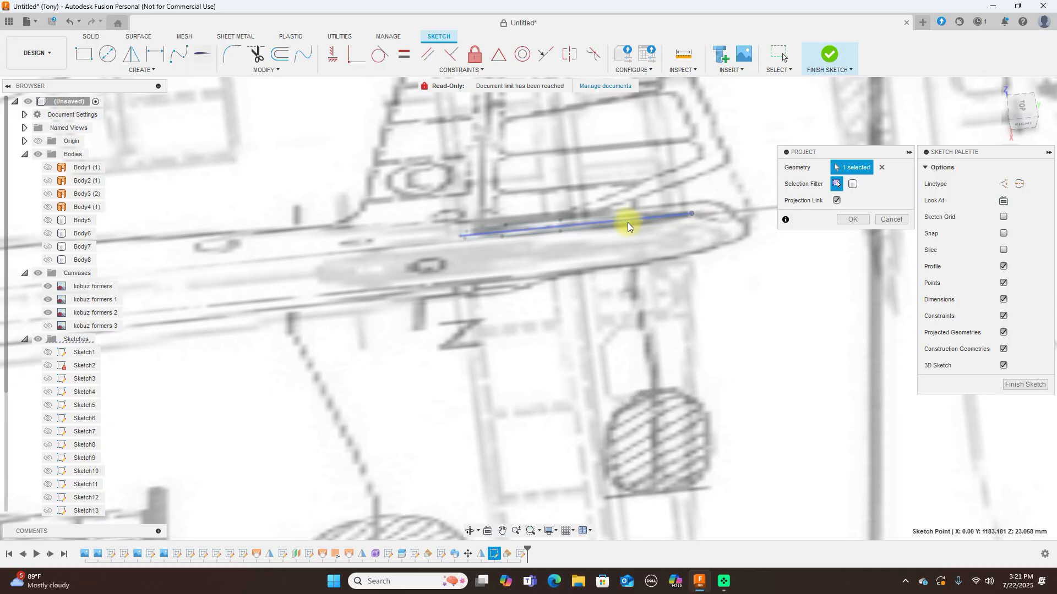
scroll(490, 231, "up", 2)
left_click(438, 241)
left_click(813, 256)
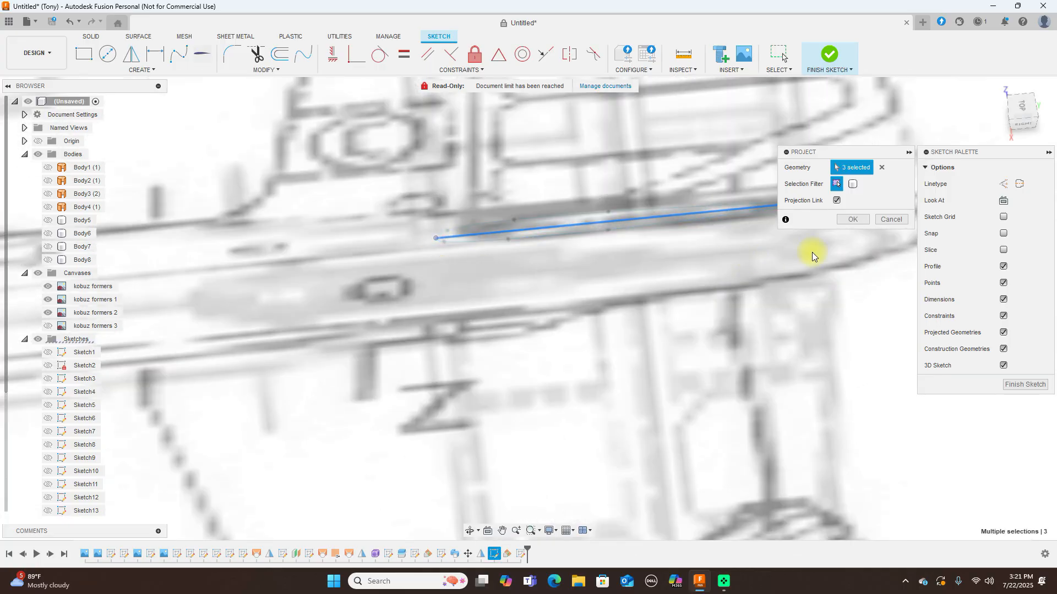
left_click(859, 220)
- Trace the tailplane's trailing edge with a three-point fit point spline from the chord's rear end to the tip's rear corner
left_click(1020, 107)
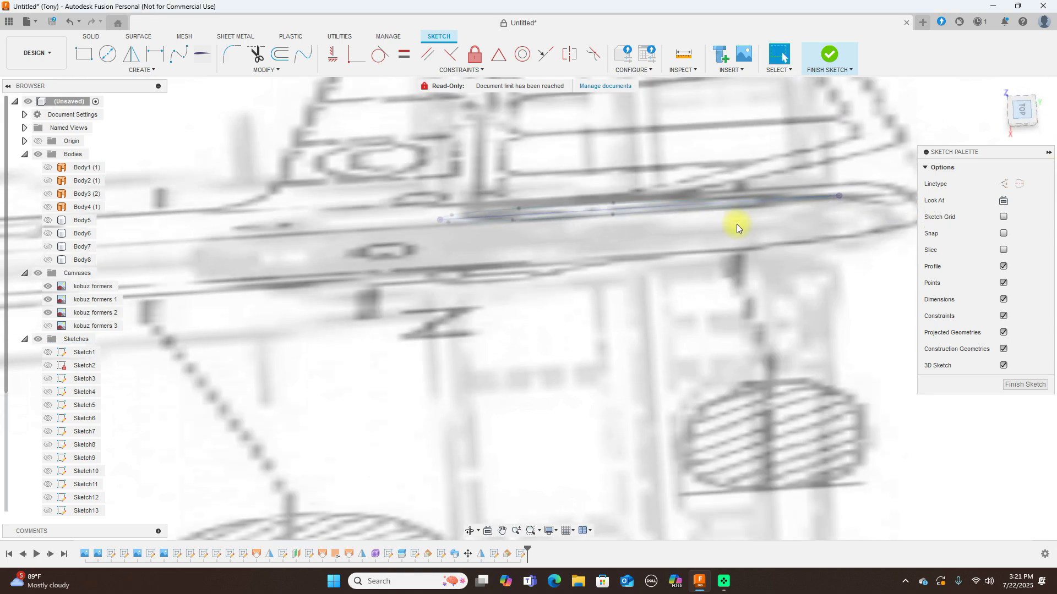
scroll(889, 309, "down", 5)
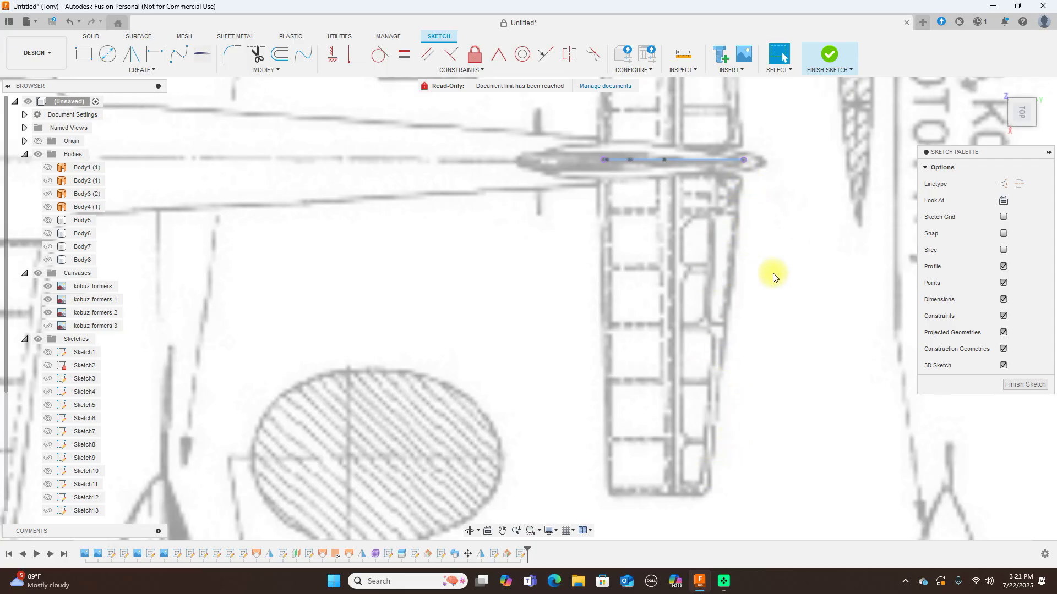
left_click(184, 53)
left_click(743, 159)
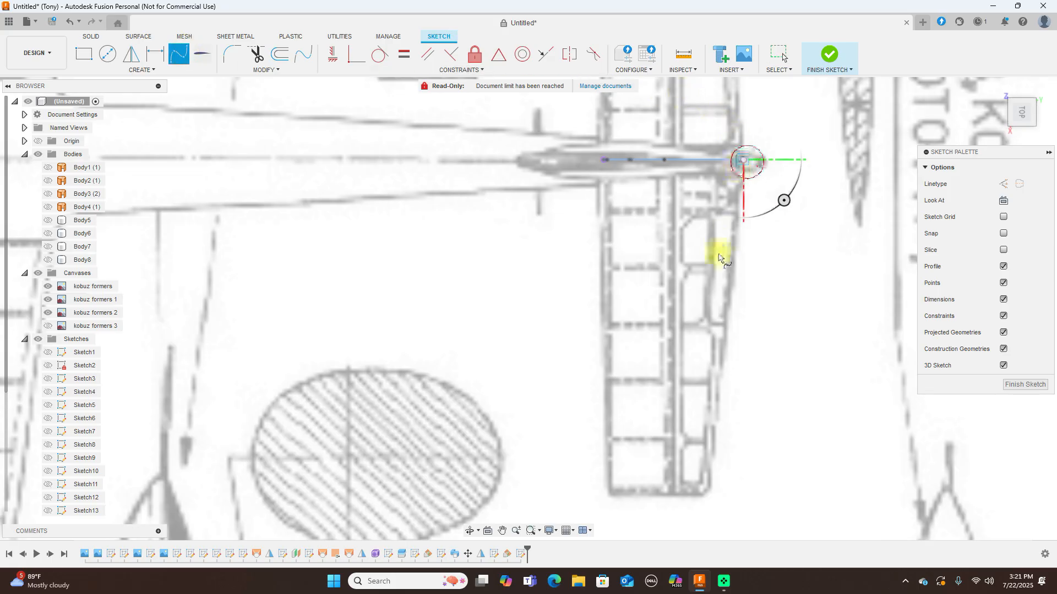
left_click(724, 337)
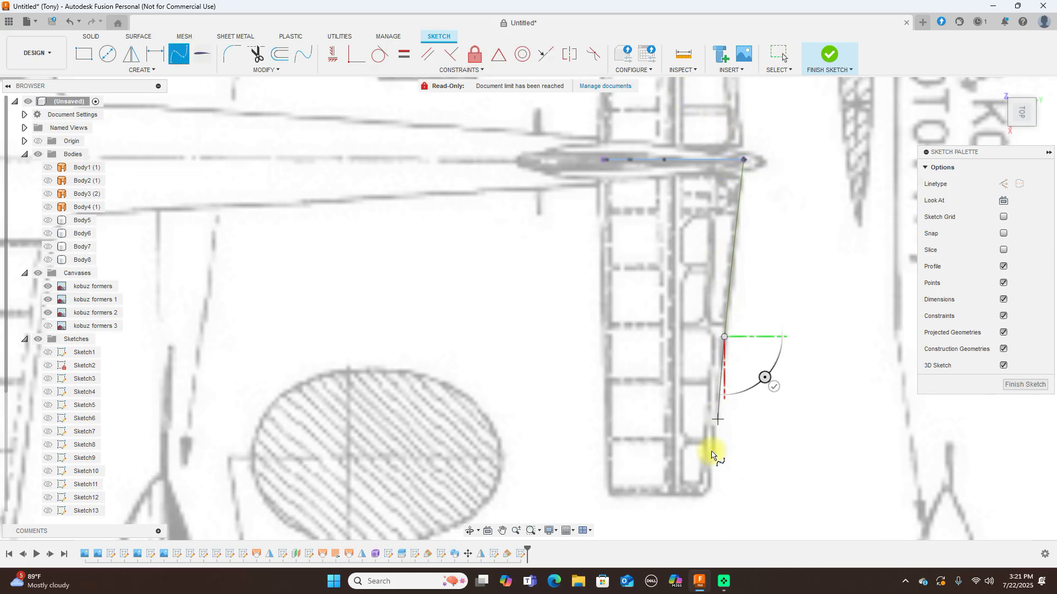
left_click(705, 496)
right_click(704, 491)
left_click(746, 490)
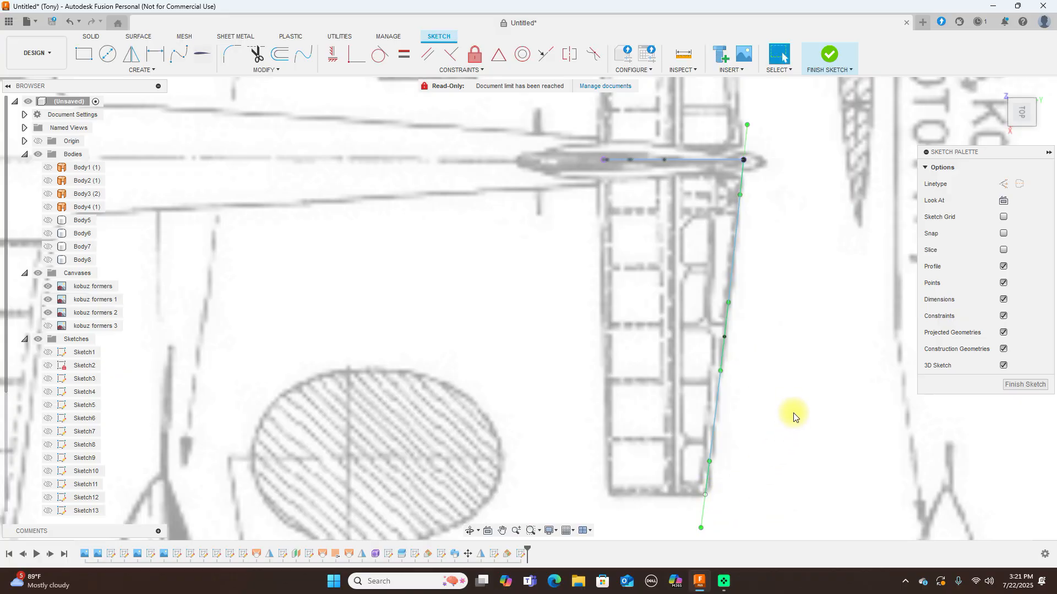
- Draw the leading edge as a line about 270 mm long from the chord's front end to the tip's front corner, and finish the sketch
key("l")
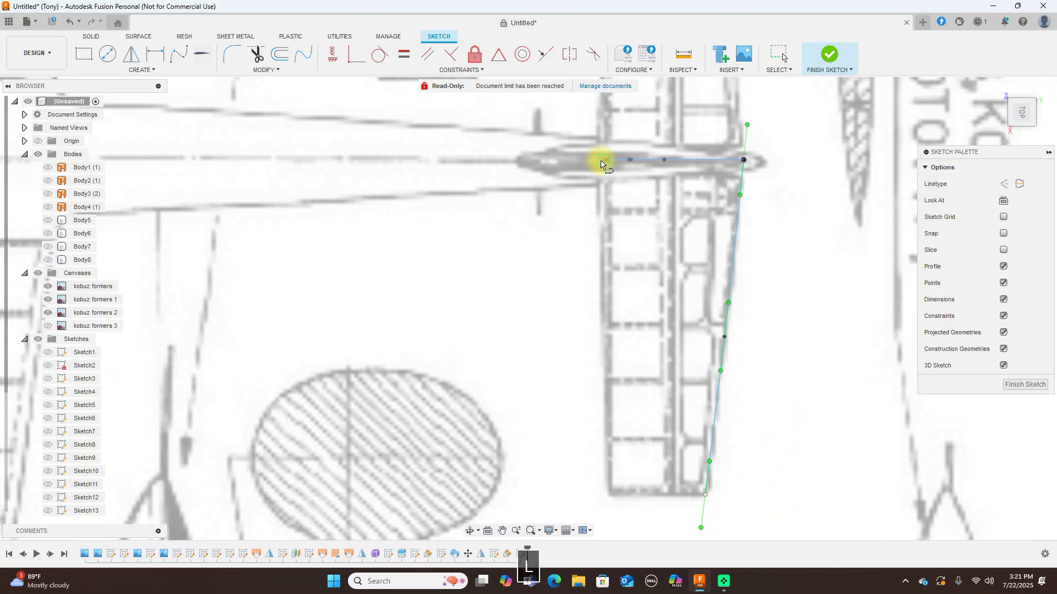
left_click(602, 161)
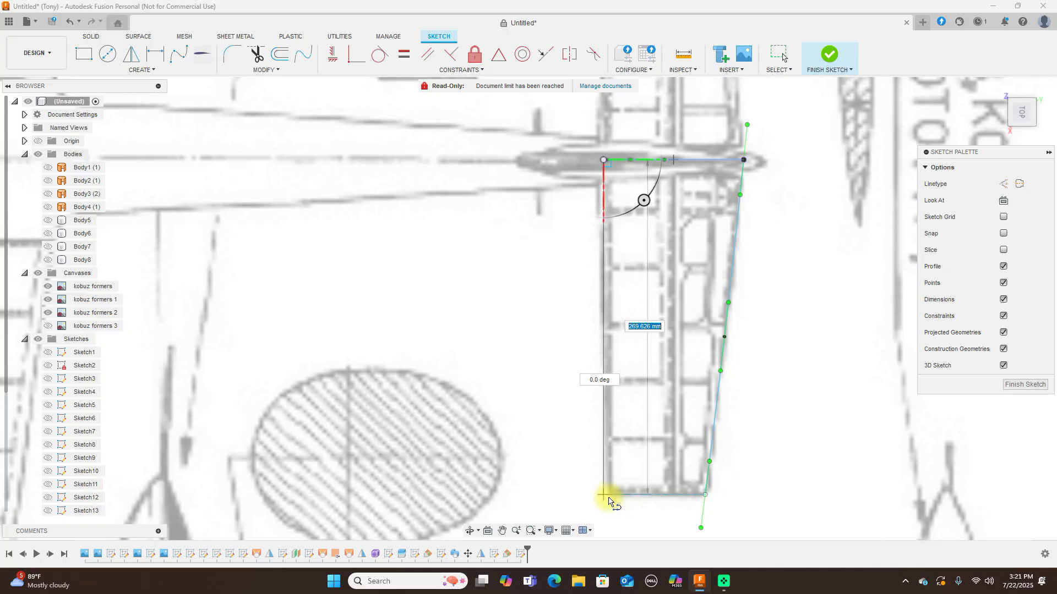
left_click(609, 494)
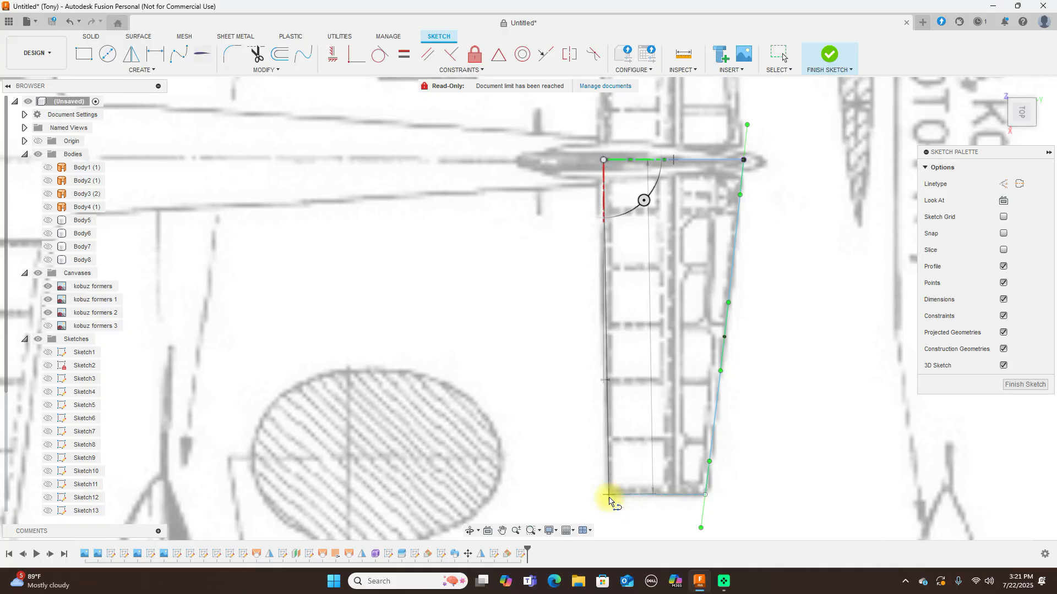
right_click(609, 496)
left_click(663, 493)
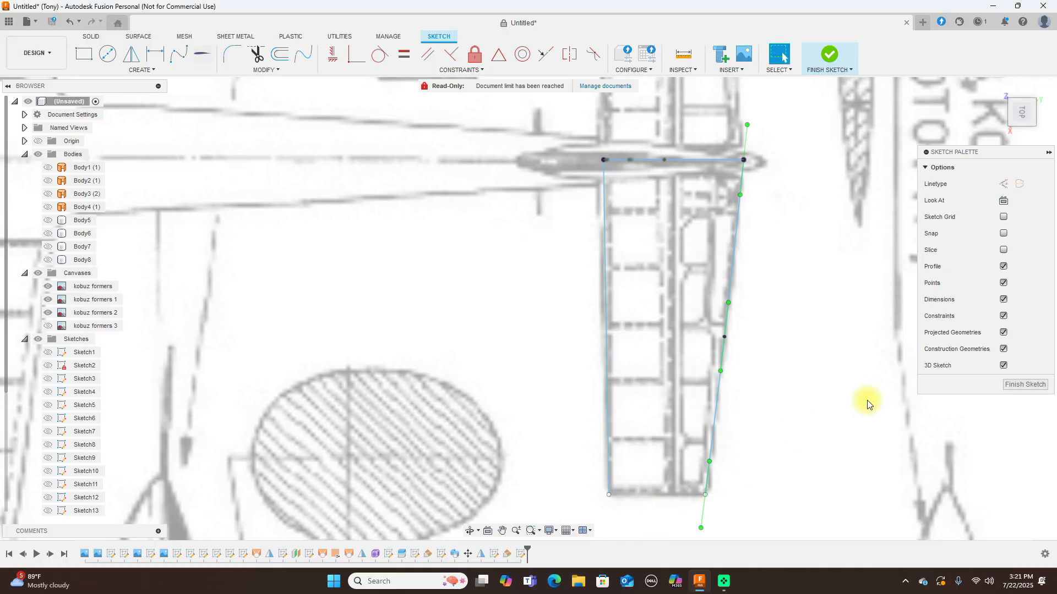
left_click(1021, 385)
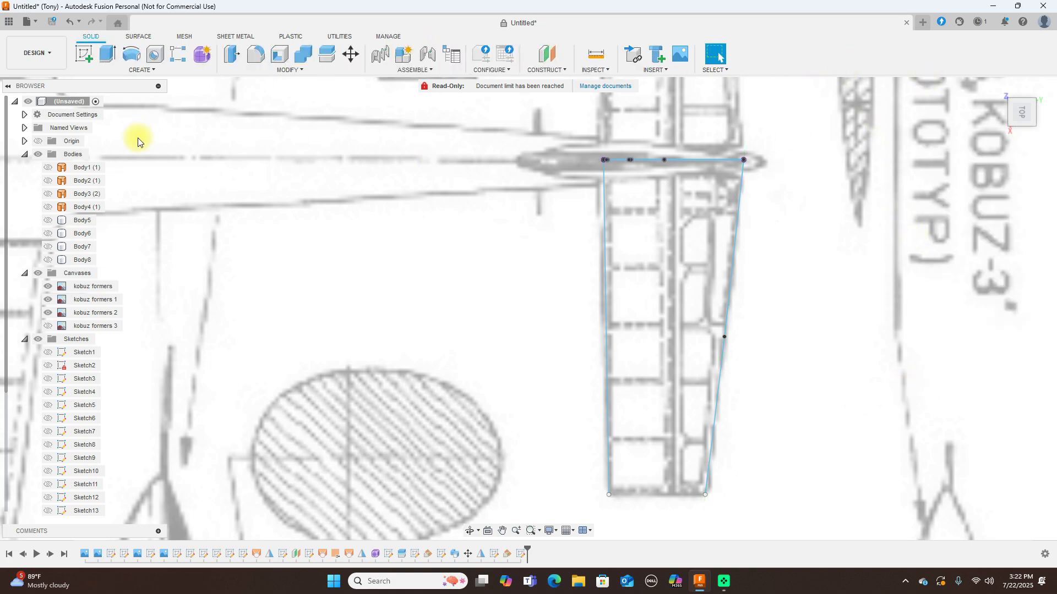
- Hide the blueprint canvases so only the tailplane sketches remain in view
left_click(38, 274)
scroll(578, 281, "down", 3)
scroll(930, 181, "down", 4)
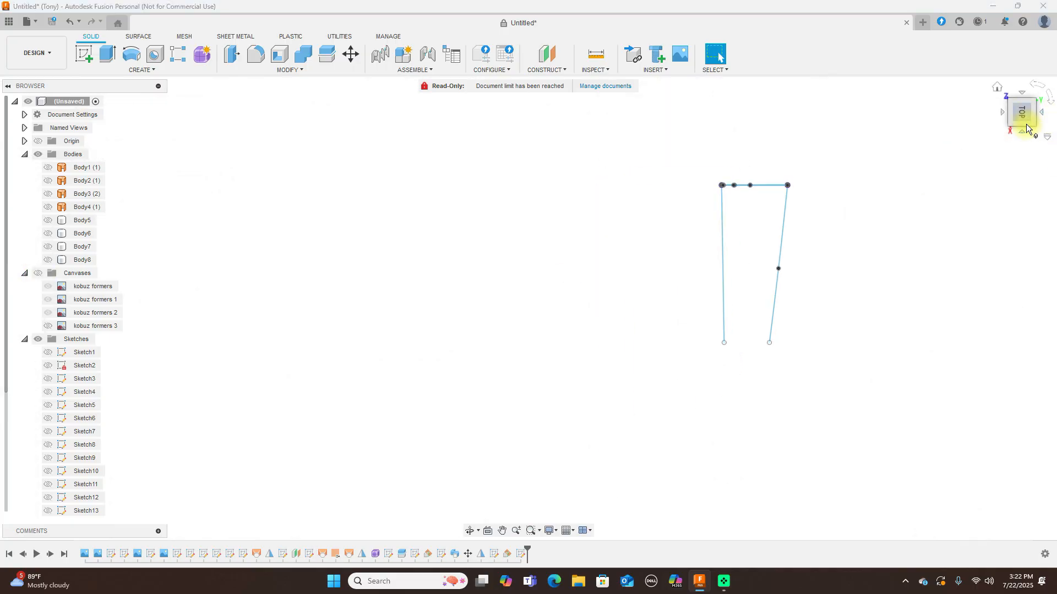
left_click_drag(1035, 117, 46, 56)
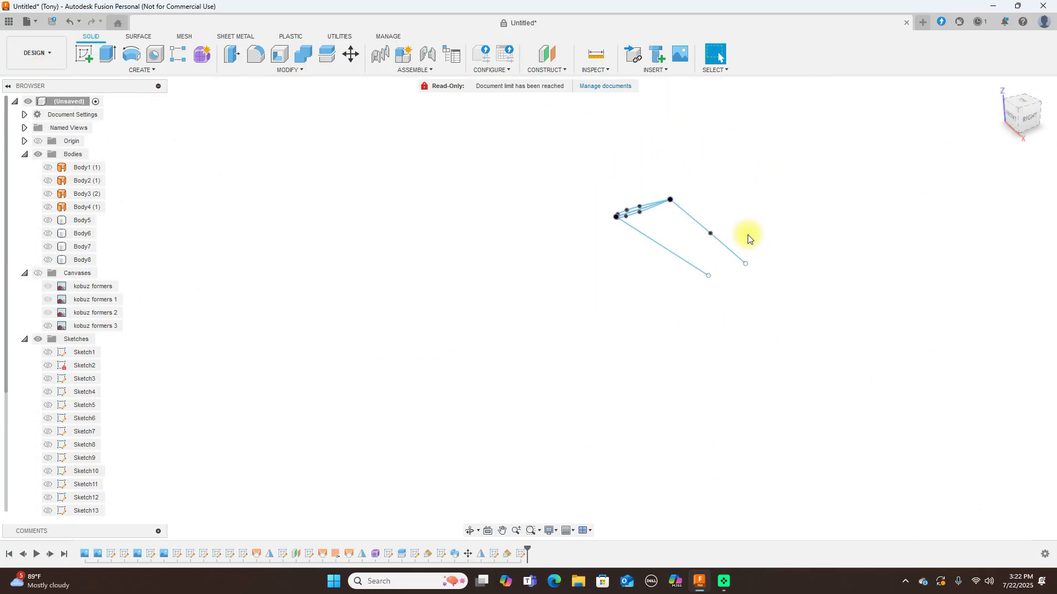
scroll(747, 234, "up", 3)
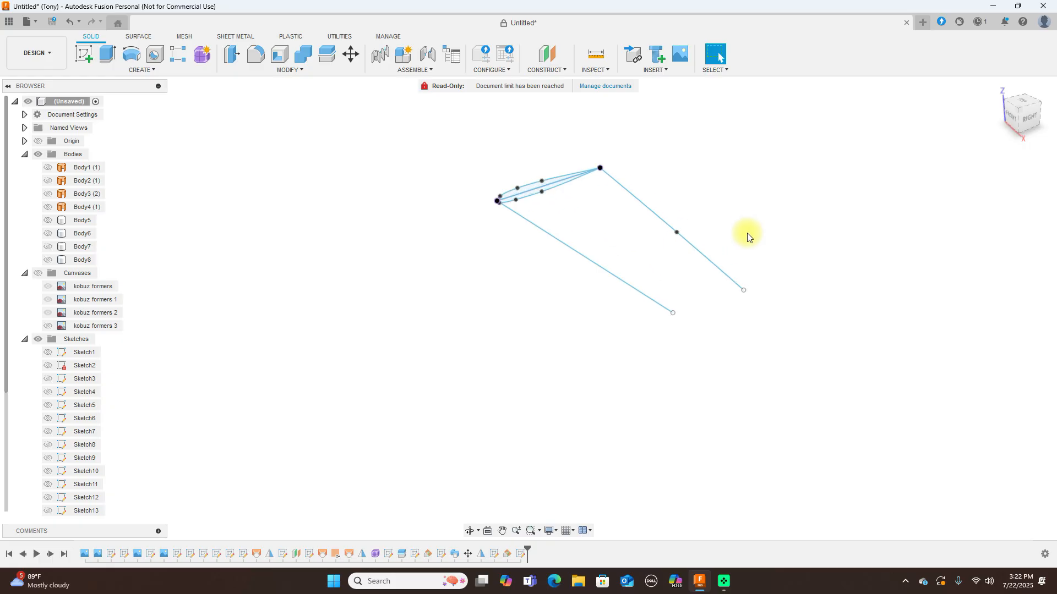
- Sweep both halves of the airfoil profile as a new body, using the leading edge as path and the trailing edge as guide rail
left_click(179, 70)
left_click(119, 150)
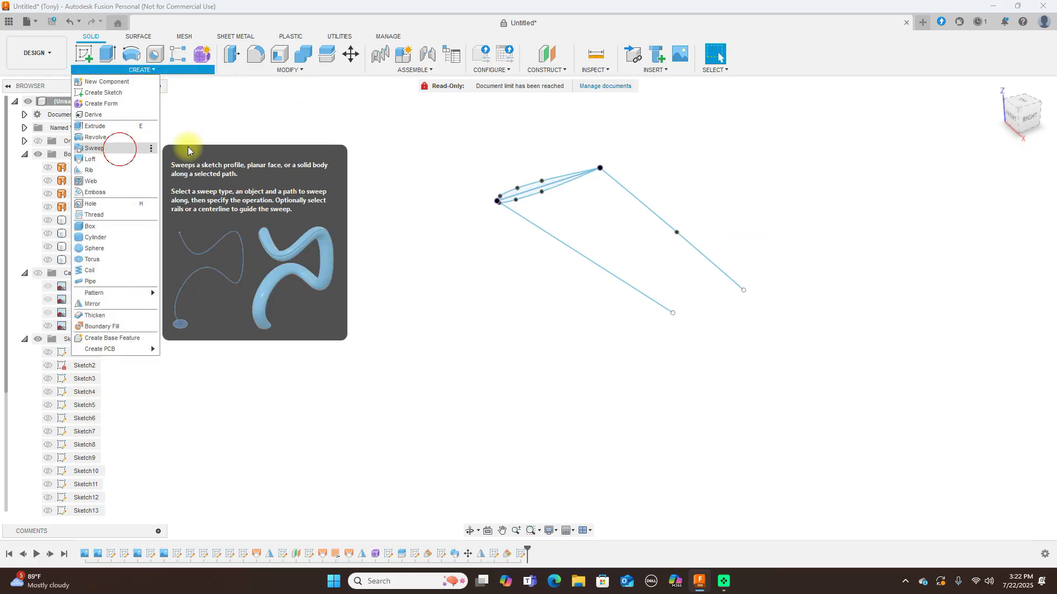
scroll(758, 167, "up", 1)
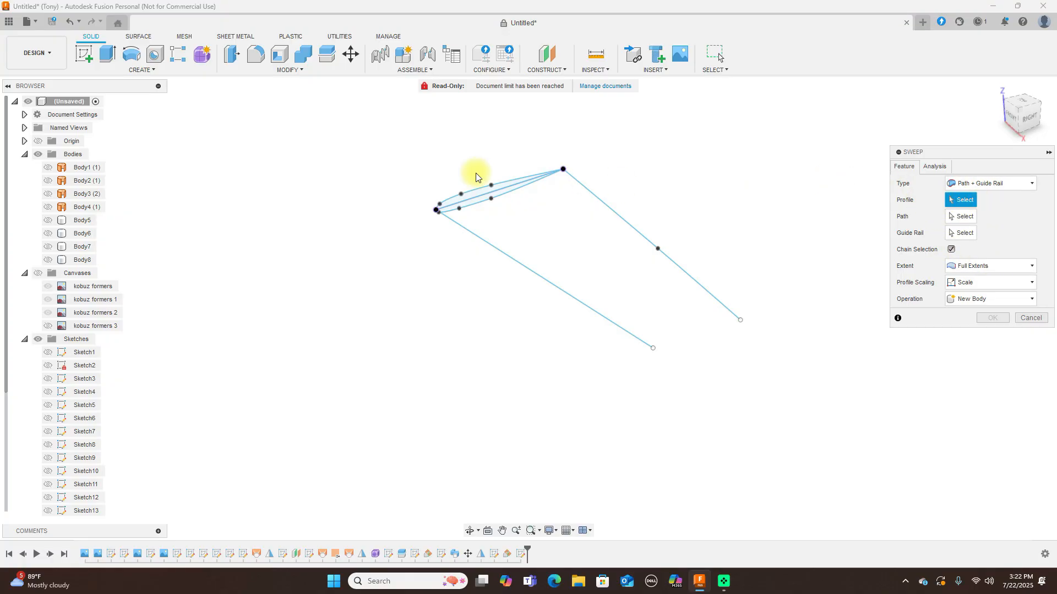
scroll(481, 176, "up", 2)
left_click(478, 207)
left_click(478, 206)
left_click(967, 217)
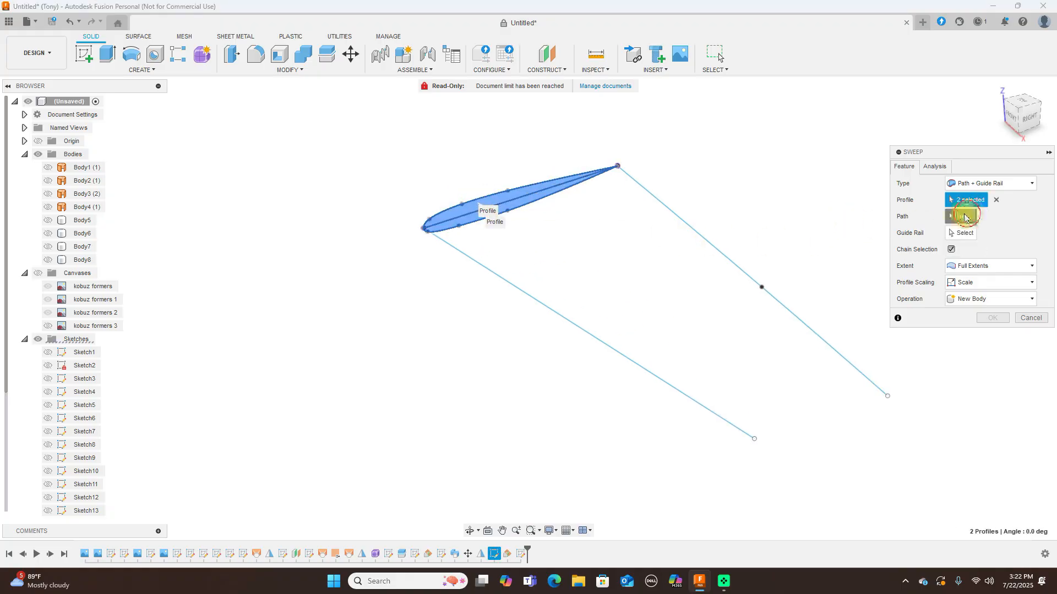
left_click(548, 308)
left_click(960, 233)
left_click(718, 244)
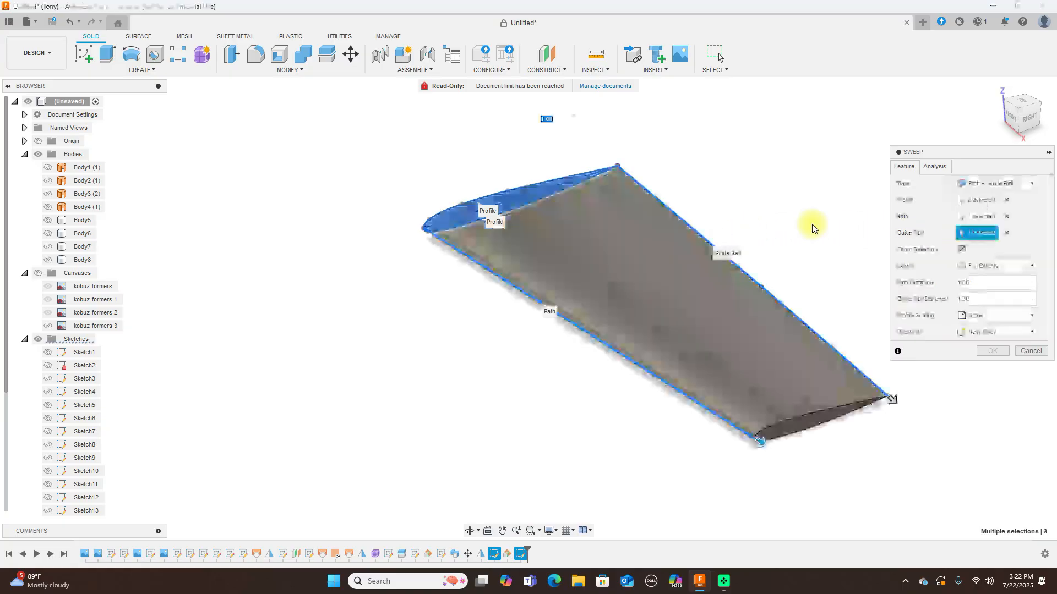
left_click(991, 351)
- Show the fuselage, canopy and wing bodies, Body5 to Body8, alongside the tailplane in the right view
scroll(743, 209, "down", 2)
left_click(1029, 117)
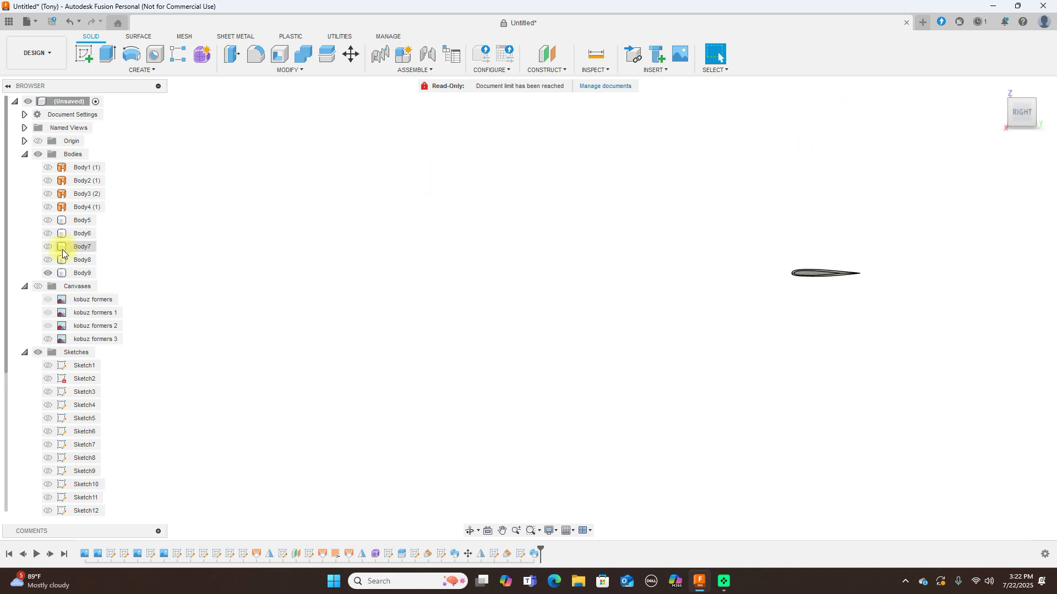
left_click(48, 259)
left_click(48, 247)
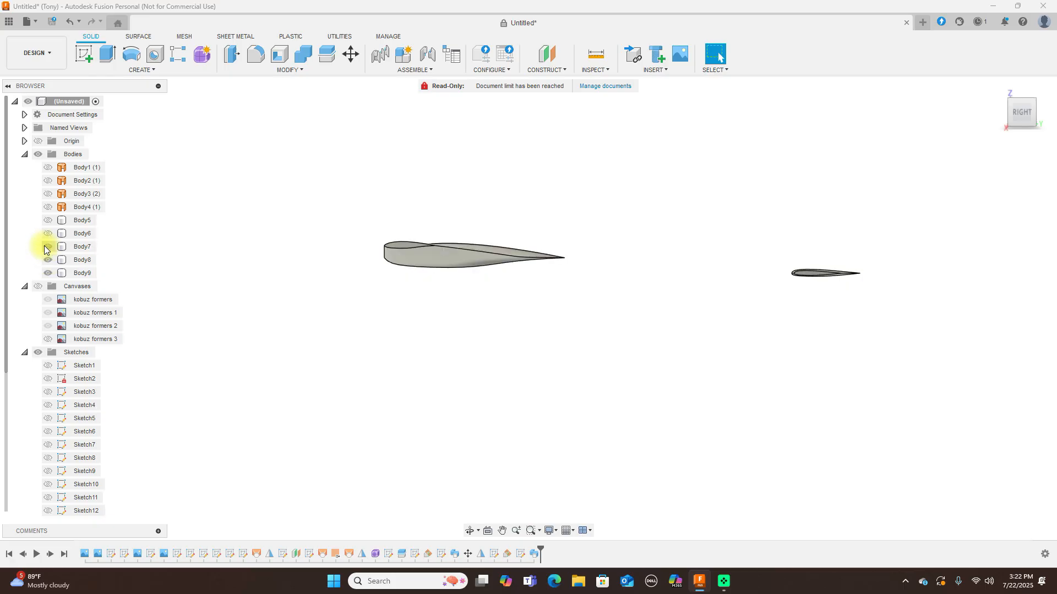
left_click(48, 234)
left_click(48, 220)
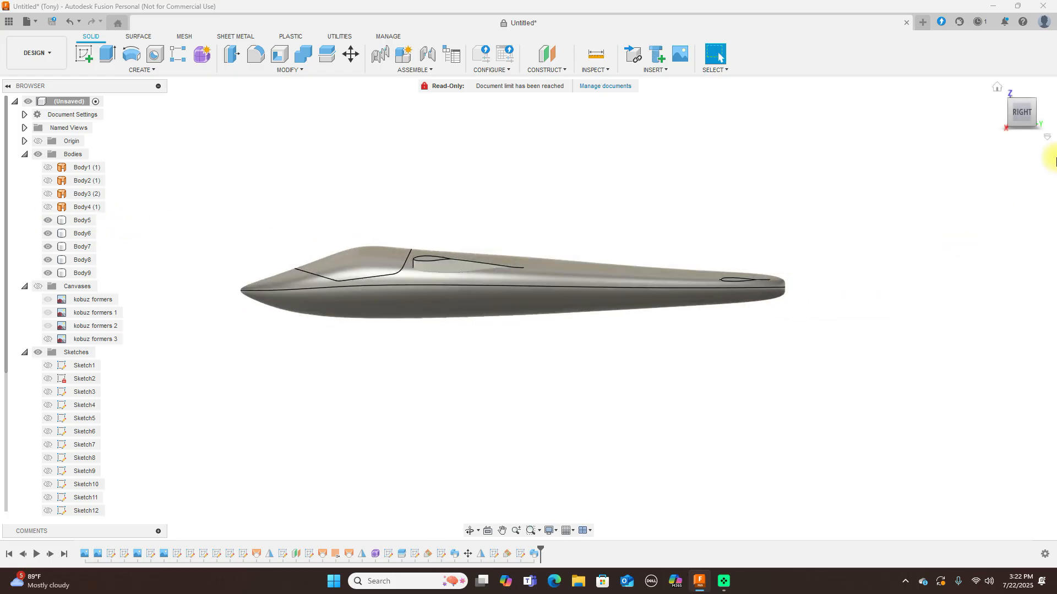
- Compare the tailplane and wing heights with the front-view blueprint by showing the canvases briefly
mouse_move(1013, 114)
middle_mouse_down("shift")
mouse_move(1031, 125)
mouse_move(23, 142)
mouse_move(154, 120)
middle_mouse_up("shift")
mouse_move(154, 120)
left_mouse_down()
mouse_move(154, 111)
mouse_move(121, 115)
left_mouse_up()
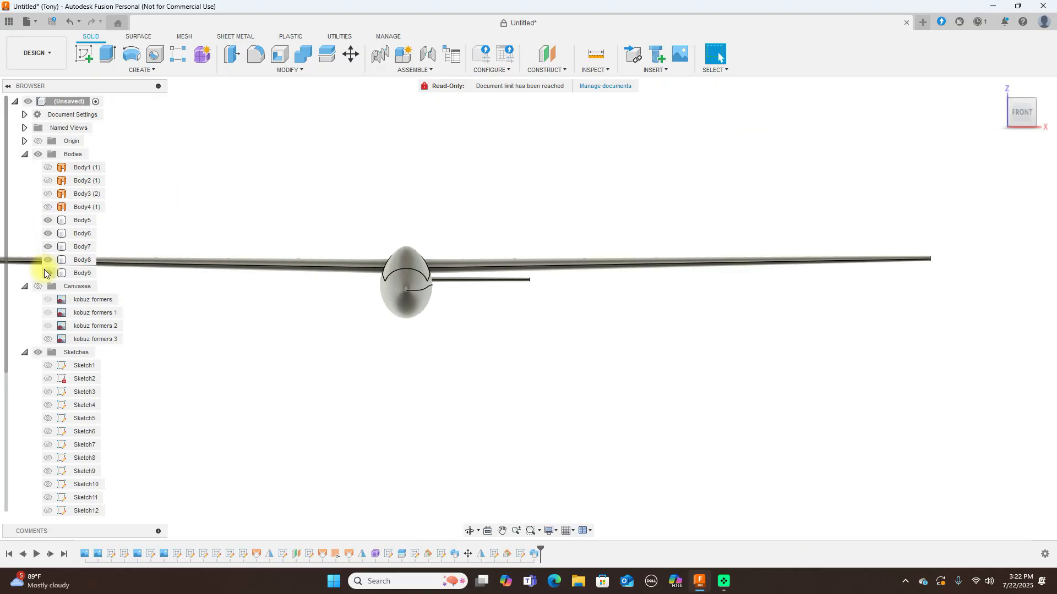
left_click(39, 287)
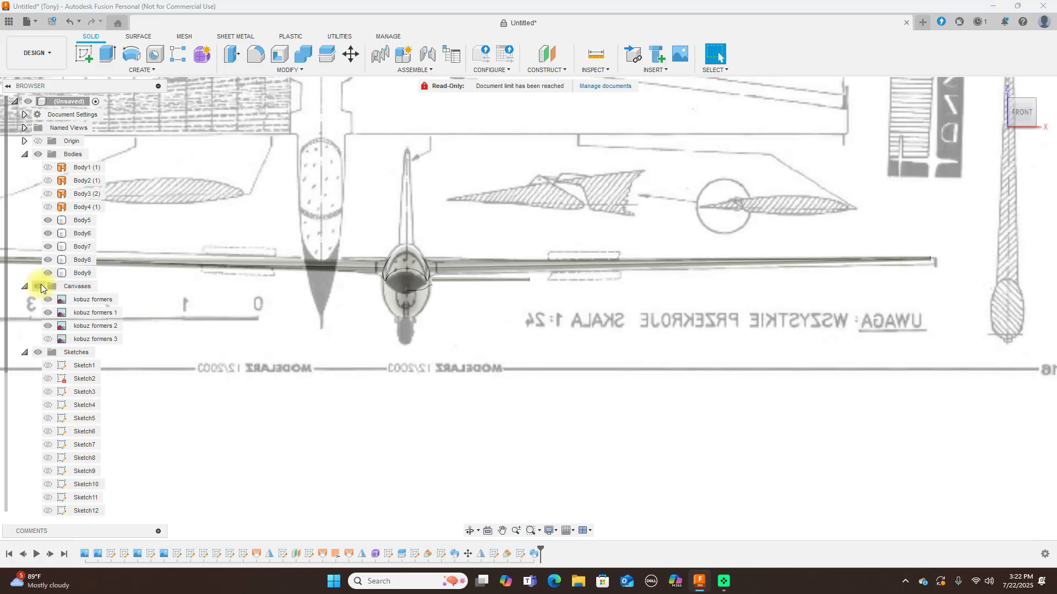
left_click(40, 287)
left_click(40, 287)
left_click(38, 287)
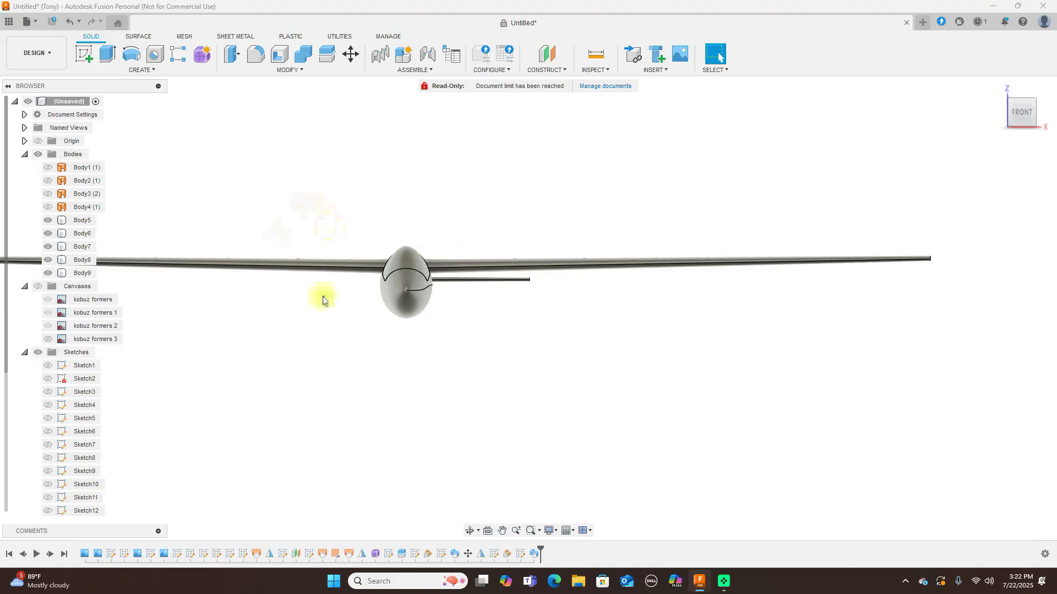
- Hide the fuselage, canopy and wing bodies, Body5 to Body8, and show the blueprint canvases behind the tailplane half in front view
left_click(48, 260)
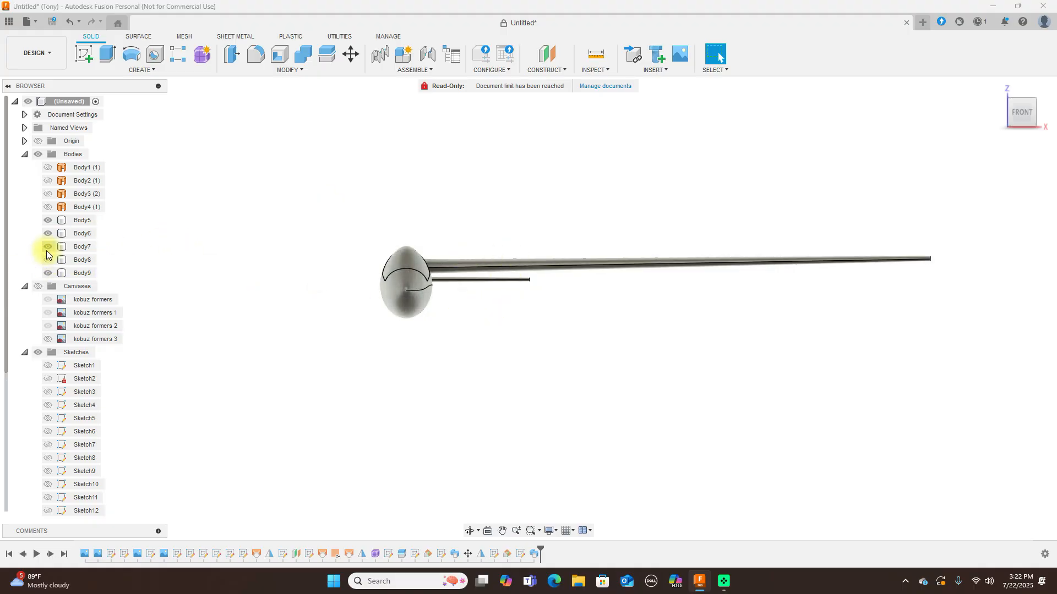
left_click(47, 246)
left_click(46, 233)
left_click(47, 220)
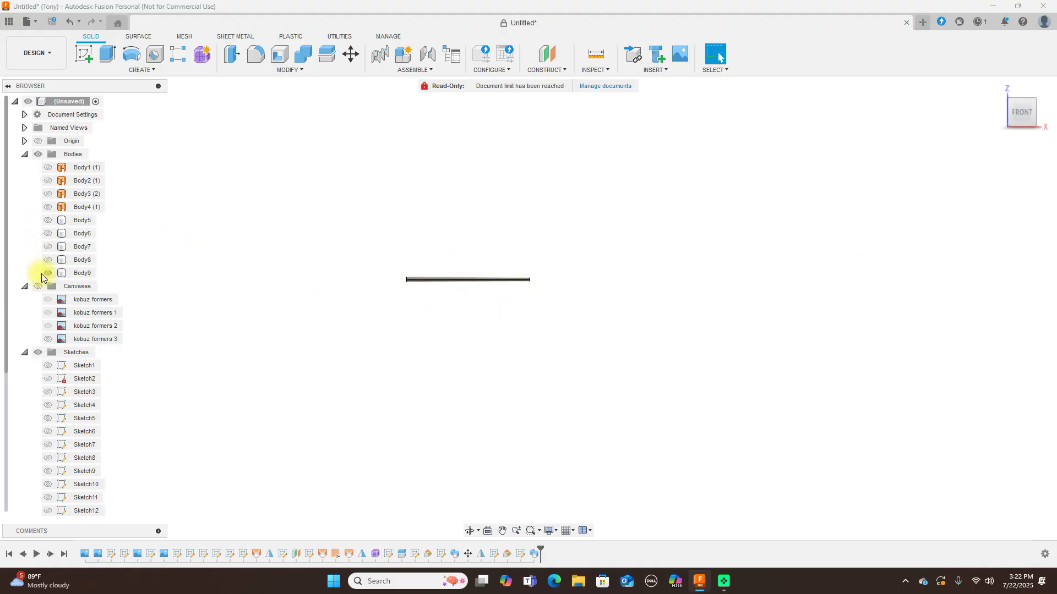
left_click(38, 287)
scroll(483, 289, "up", 2)
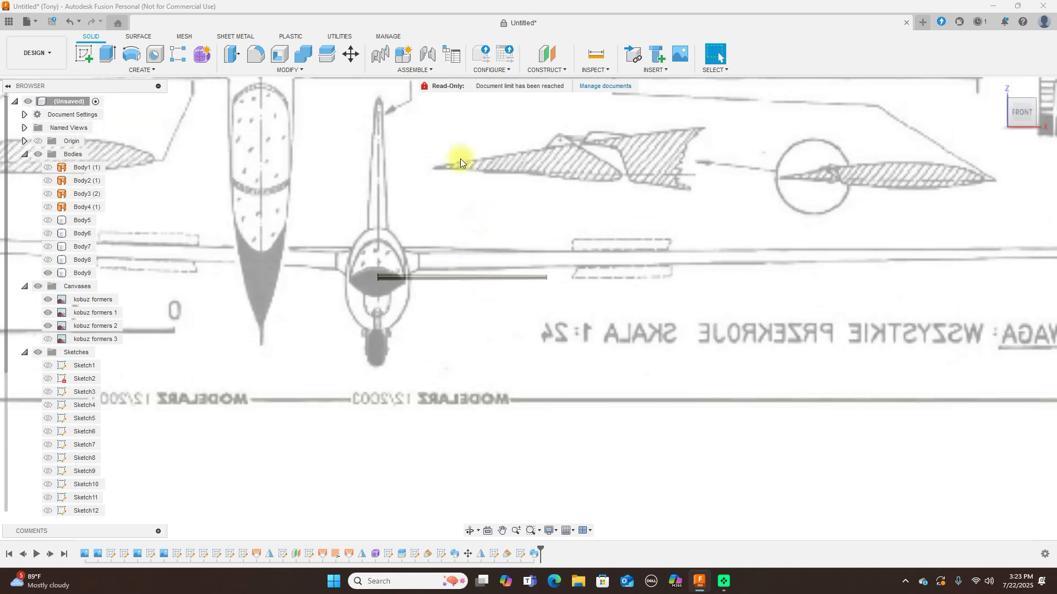
- Try raising the tailplane half, Body9, by 50 mm along Z and view its placement from the right side
left_click(462, 277)
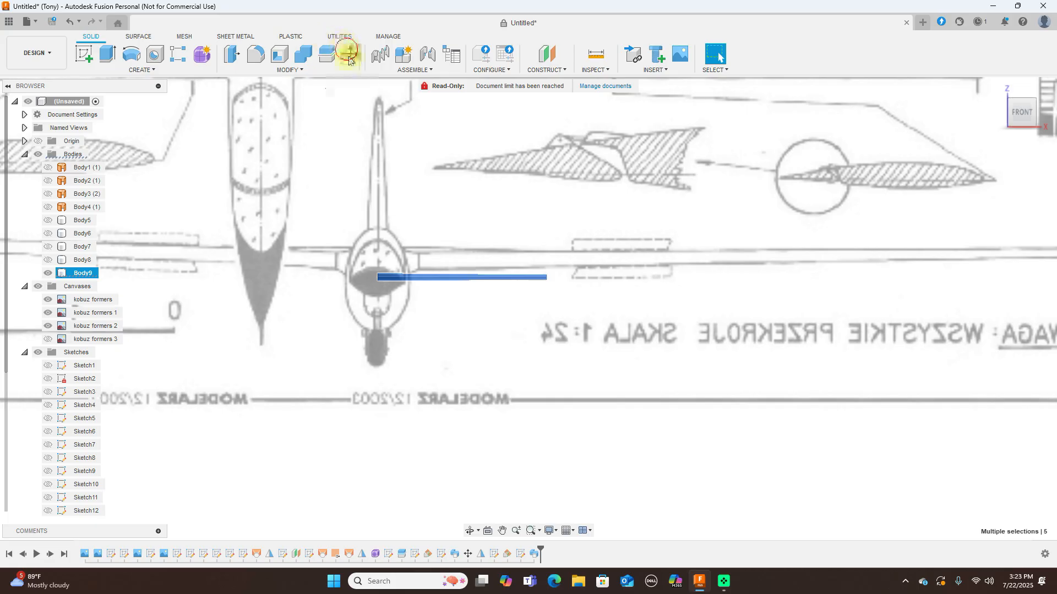
left_click(348, 52)
left_click_drag(378, 247, 389, 223)
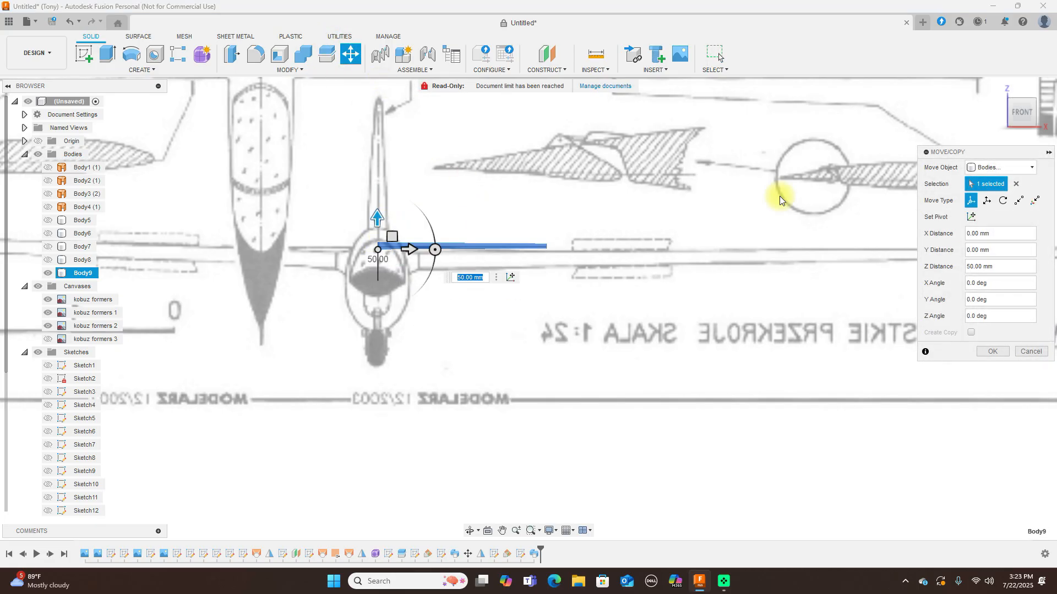
left_click(1044, 118)
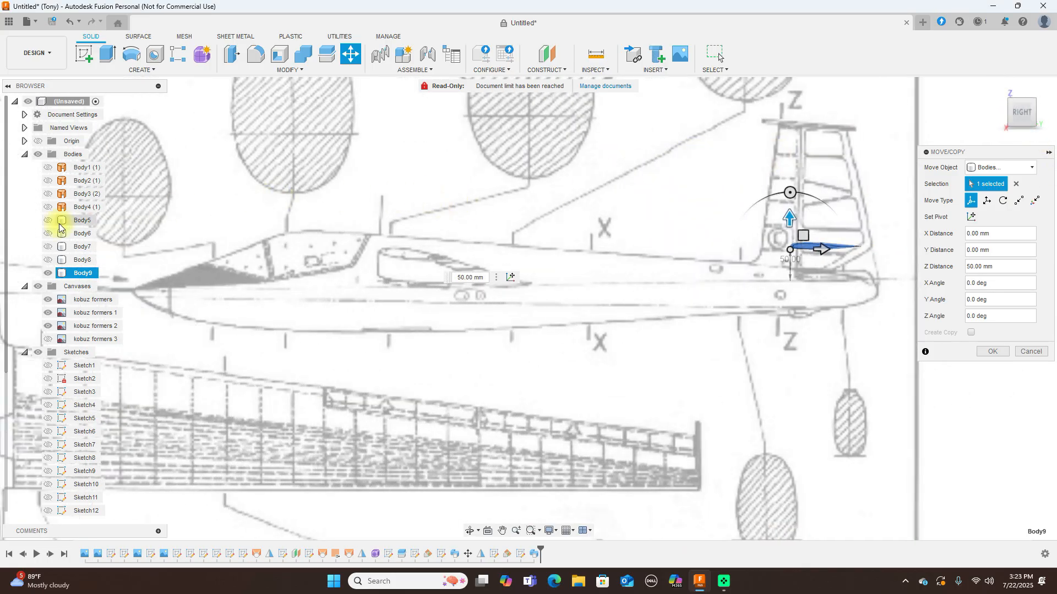
- Show the fuselage body, Body6, over the side-view blueprint, leaving both wing bodies hidden
left_click(47, 260)
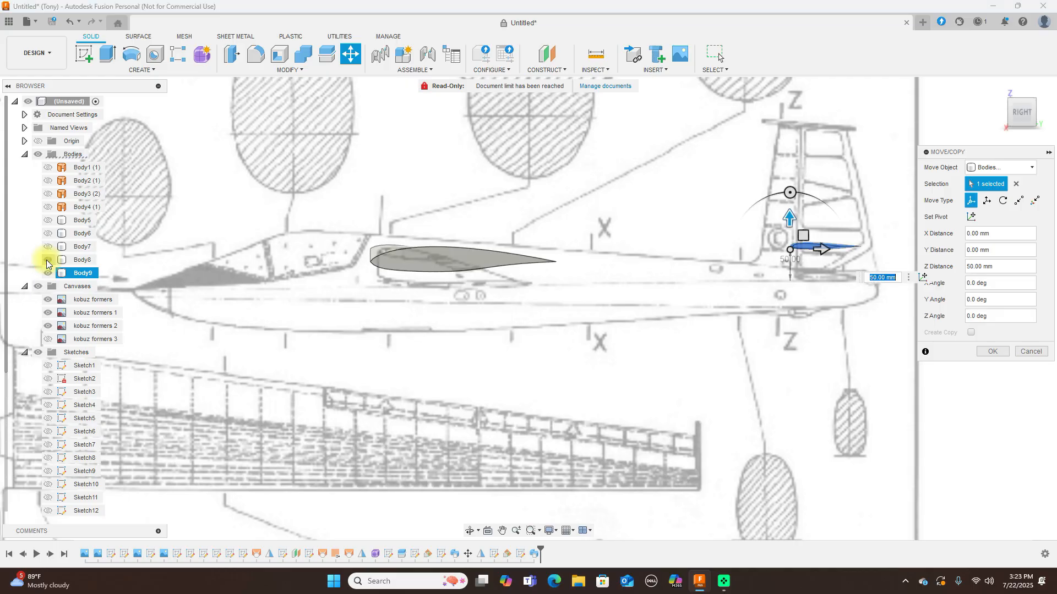
left_click(46, 260)
left_click(45, 248)
left_click(45, 249)
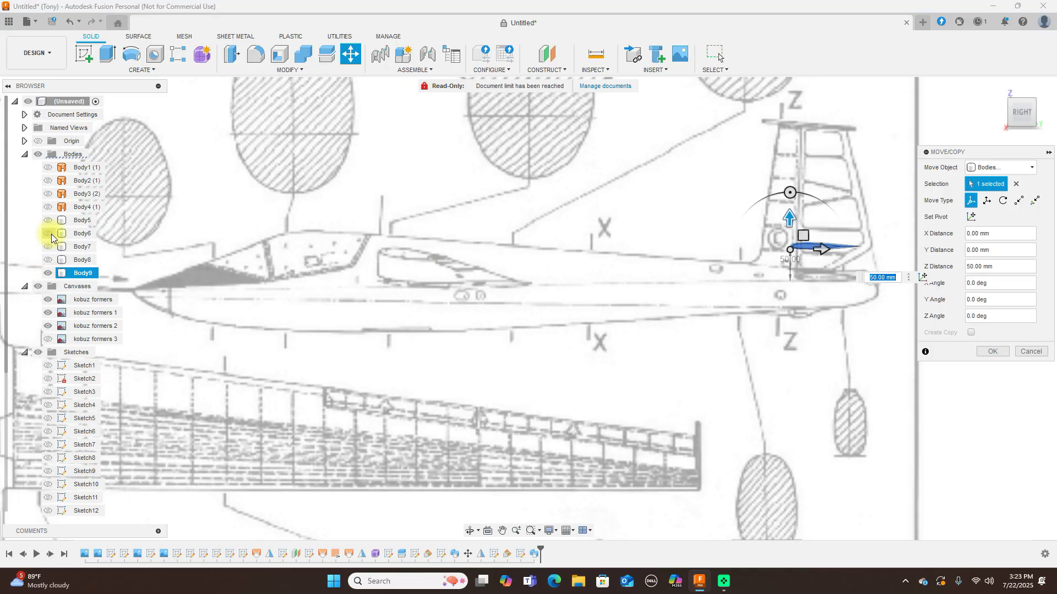
left_click(49, 234)
scroll(578, 258, "up", 3)
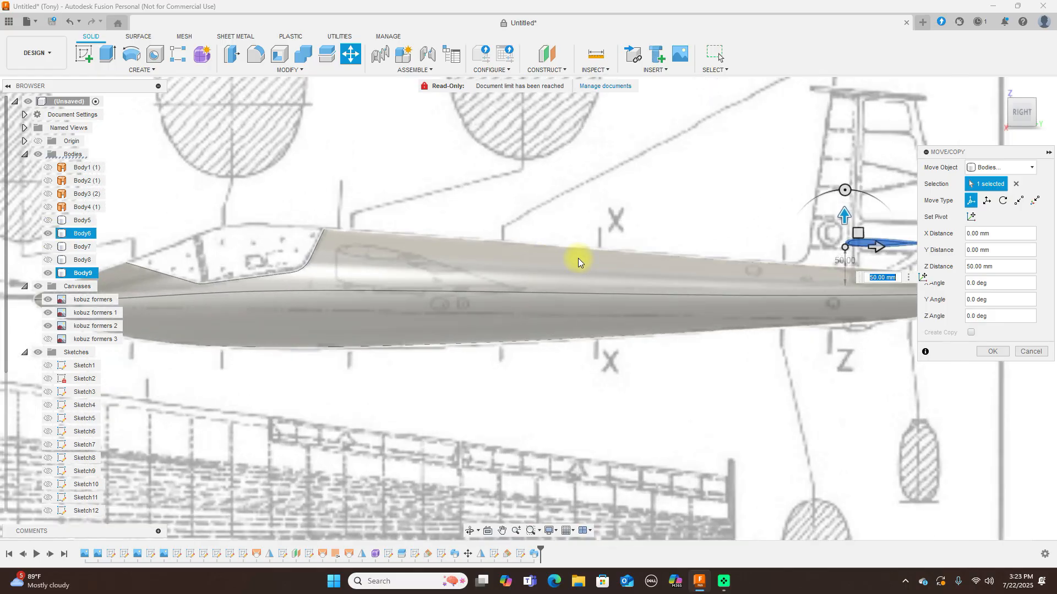
- Return the tailplane half to a 0 mm Z offset, check it in front and right views, and close the move
scroll(578, 259, "down", 3)
scroll(738, 200, "down", 1)
middle_click_drag(710, 187, 649, 169)
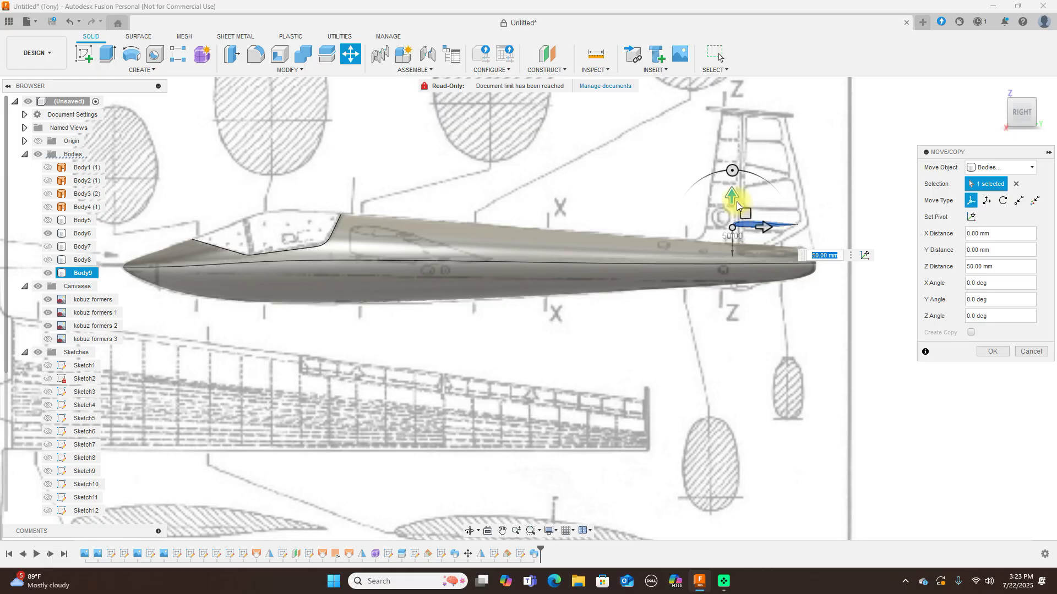
scroll(735, 199, "up", 1)
left_click_drag(736, 200, 735, 235)
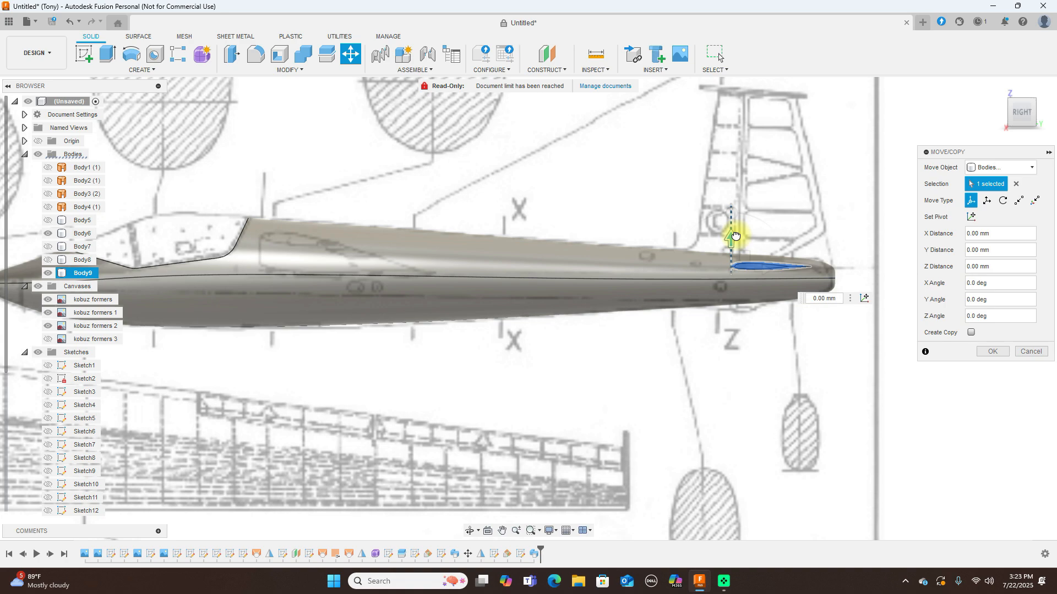
left_click(1005, 113)
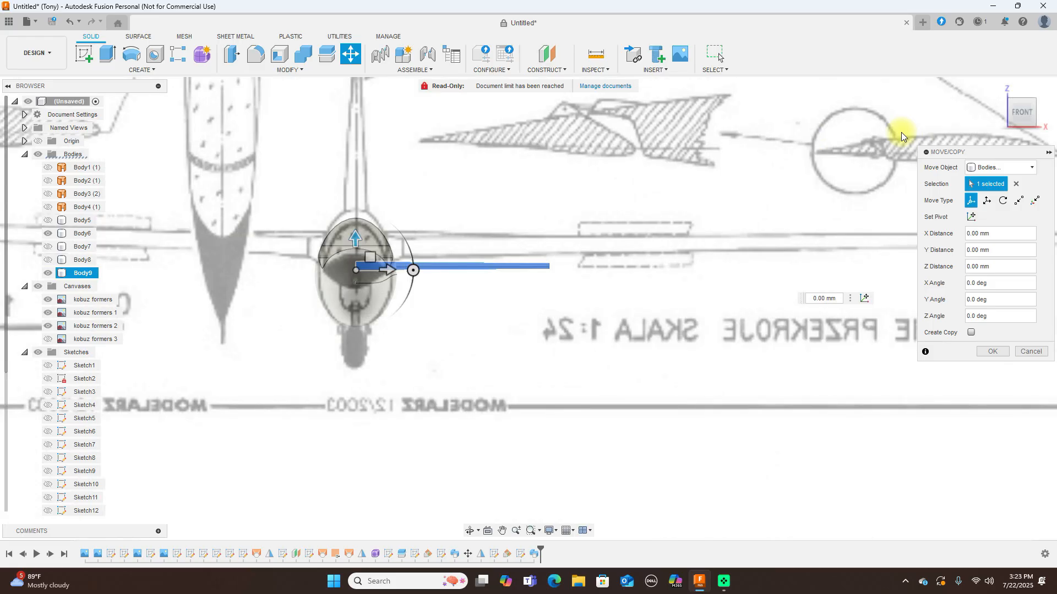
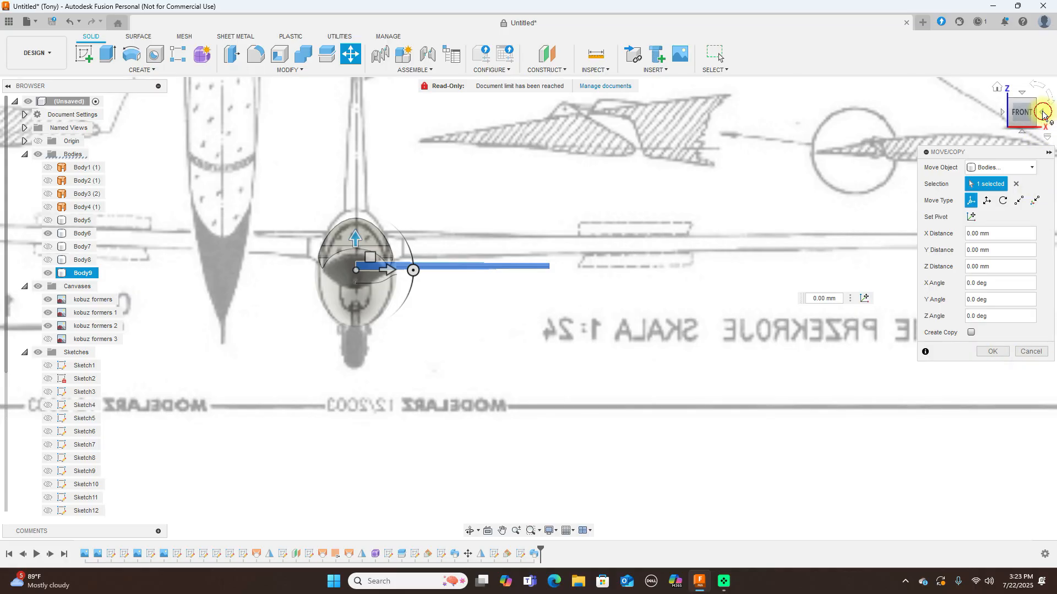
left_click(1043, 114)
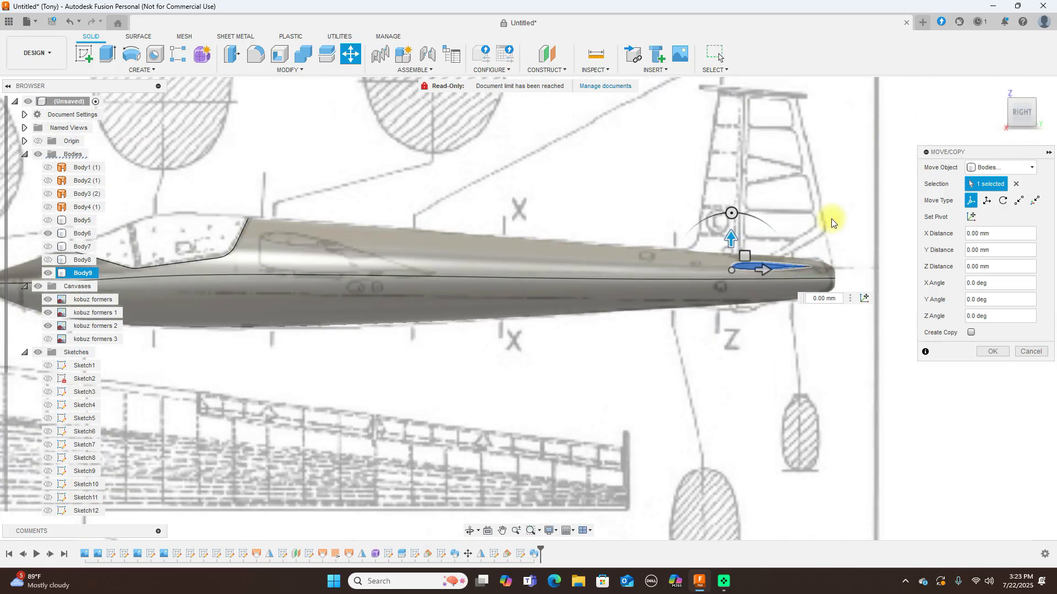
left_click(992, 351)
- Show the canopy and wing bodies again and hide the blueprint canvases, viewing the glider at an angle
scroll(649, 317, "down", 2)
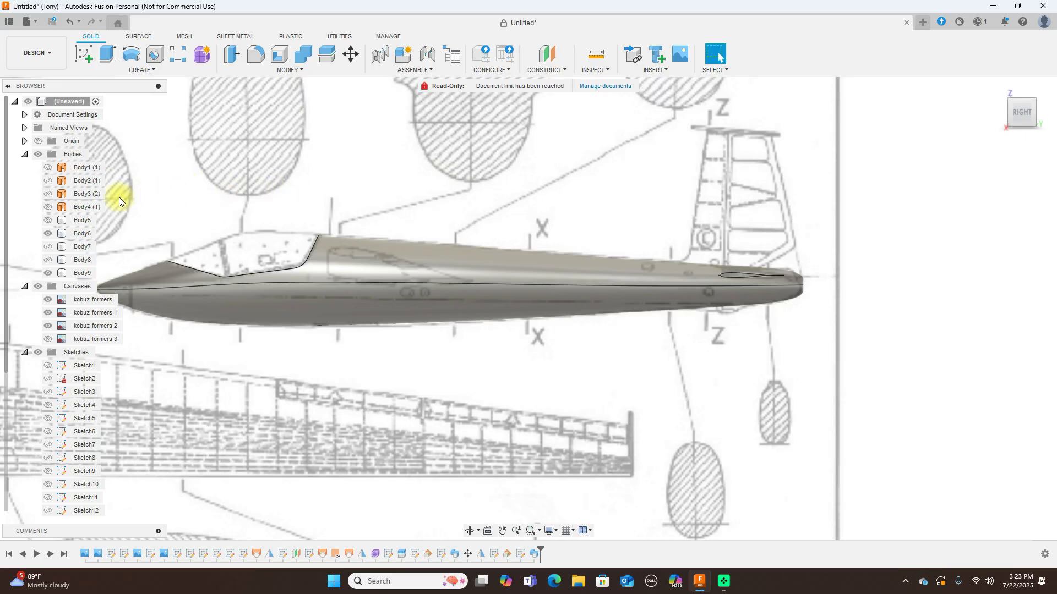
left_click(46, 251)
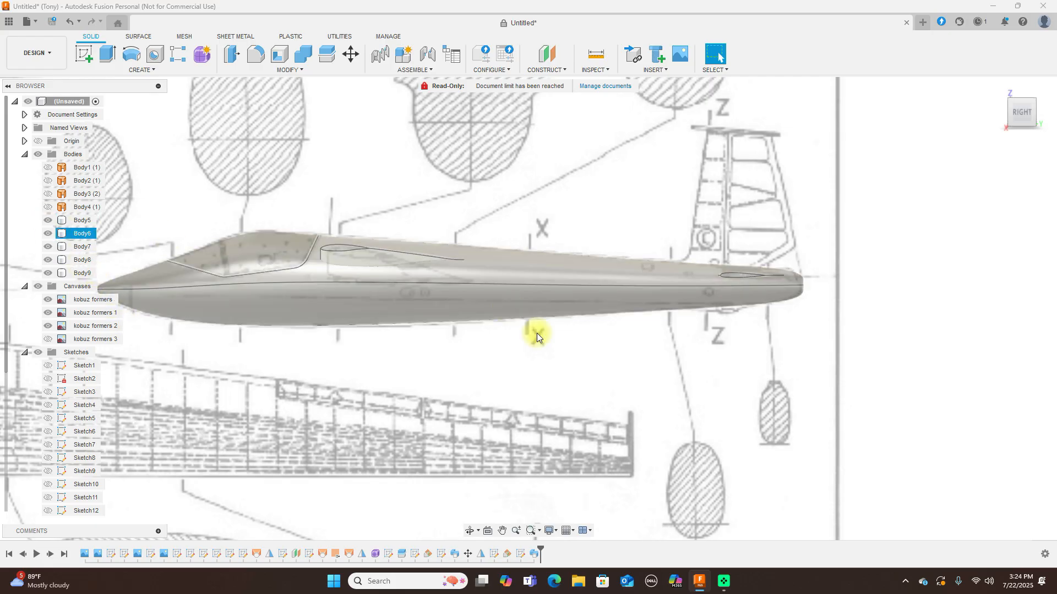
scroll(573, 361, "down", 2)
scroll(573, 360, "down", 1)
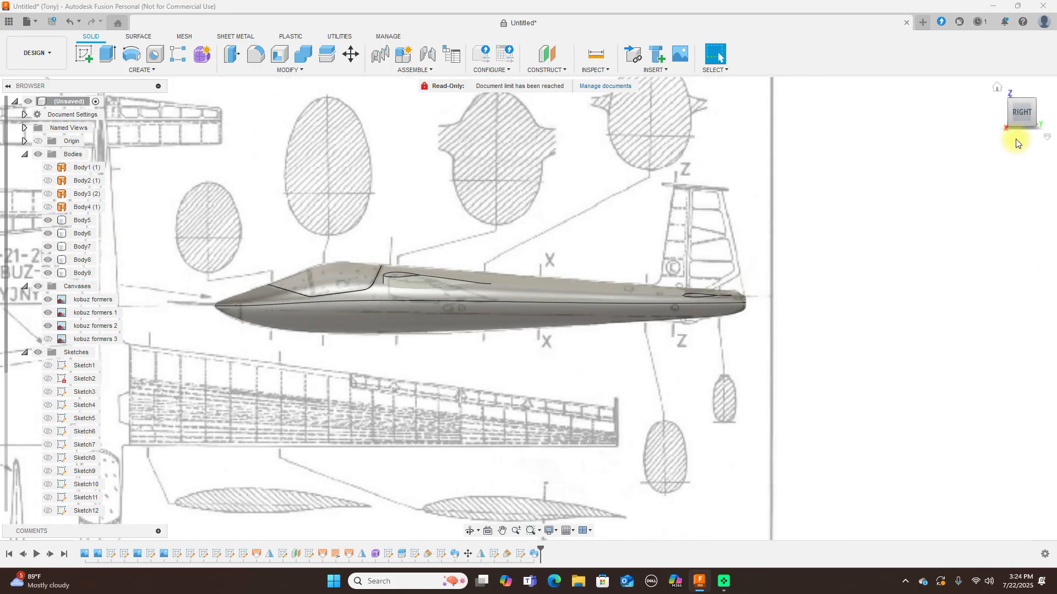
left_click(39, 286)
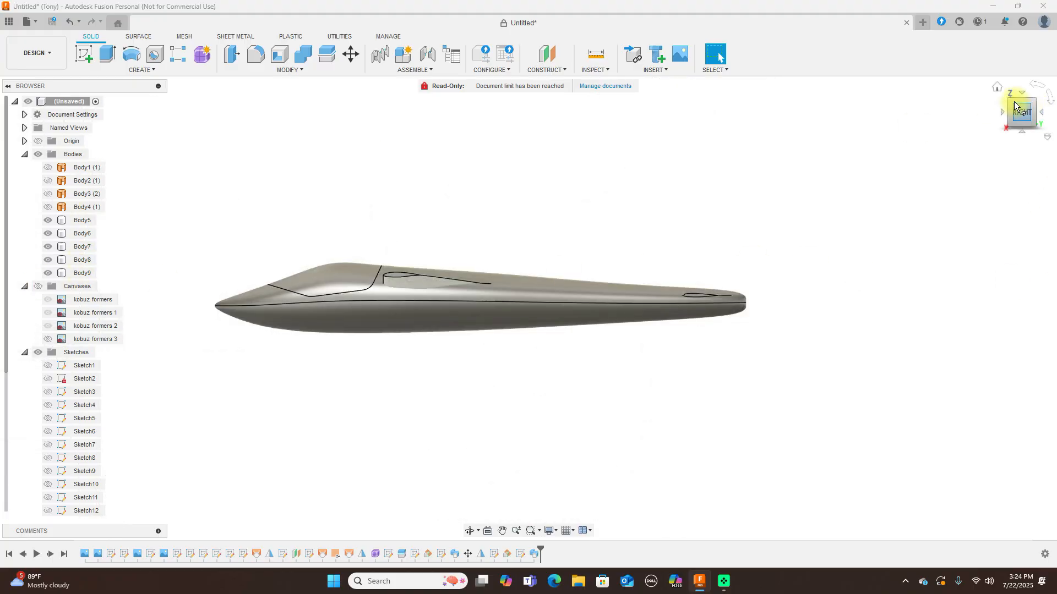
left_click_drag(1014, 106, 56, 126)
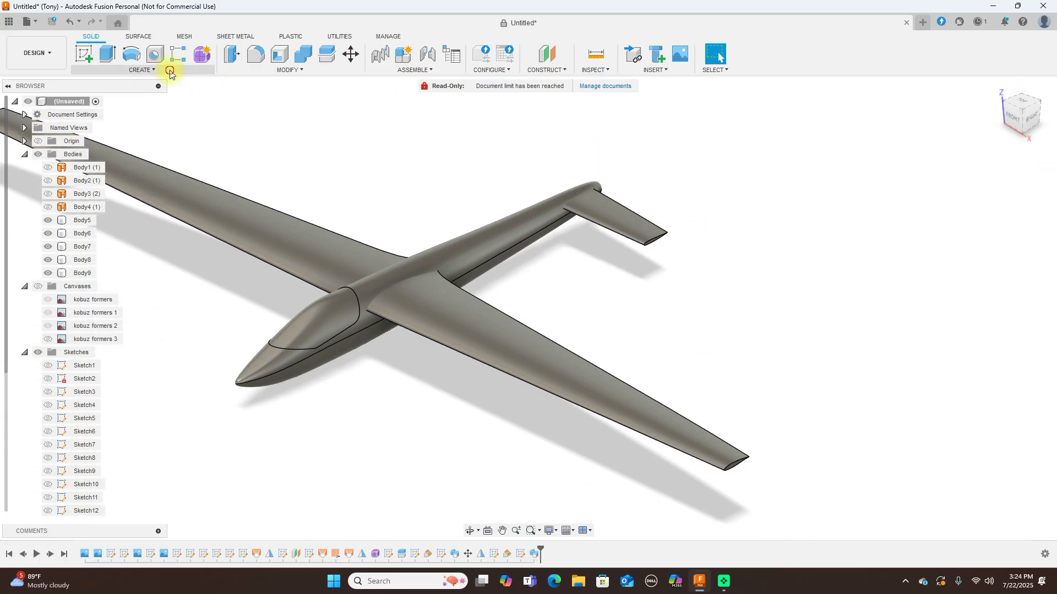
- Mirror the tailplane half, Body9, across the fuselage's vertical centre plane as a new body
left_click(170, 70)
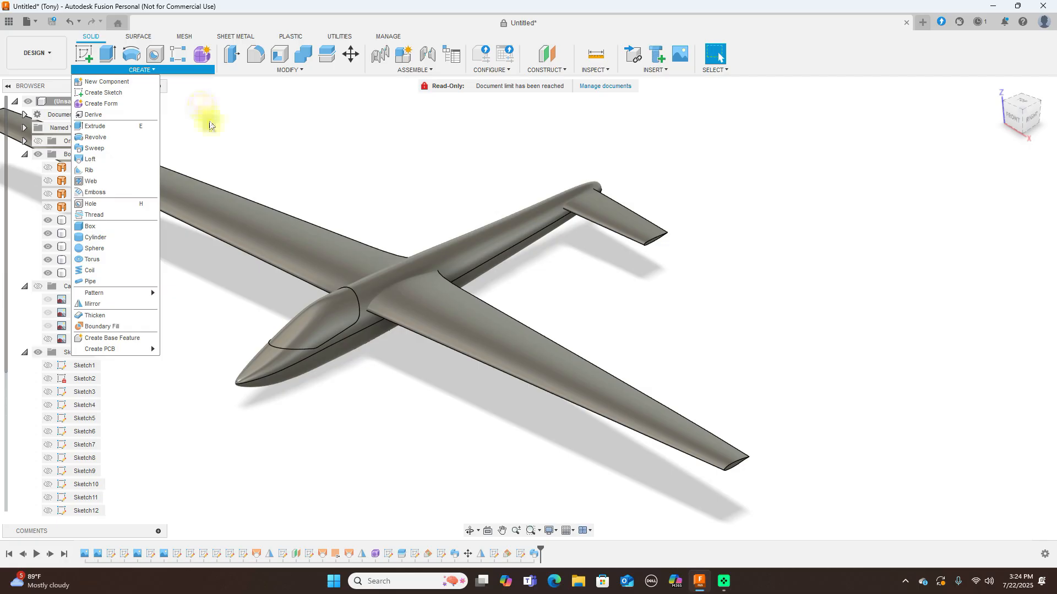
left_click(111, 303)
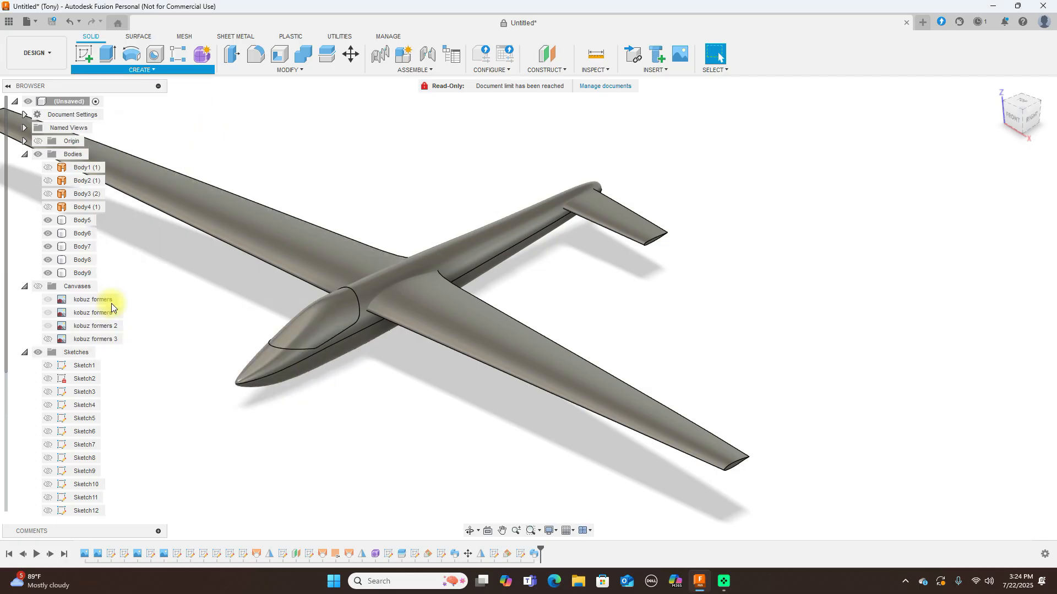
left_click(620, 215)
left_click(980, 200)
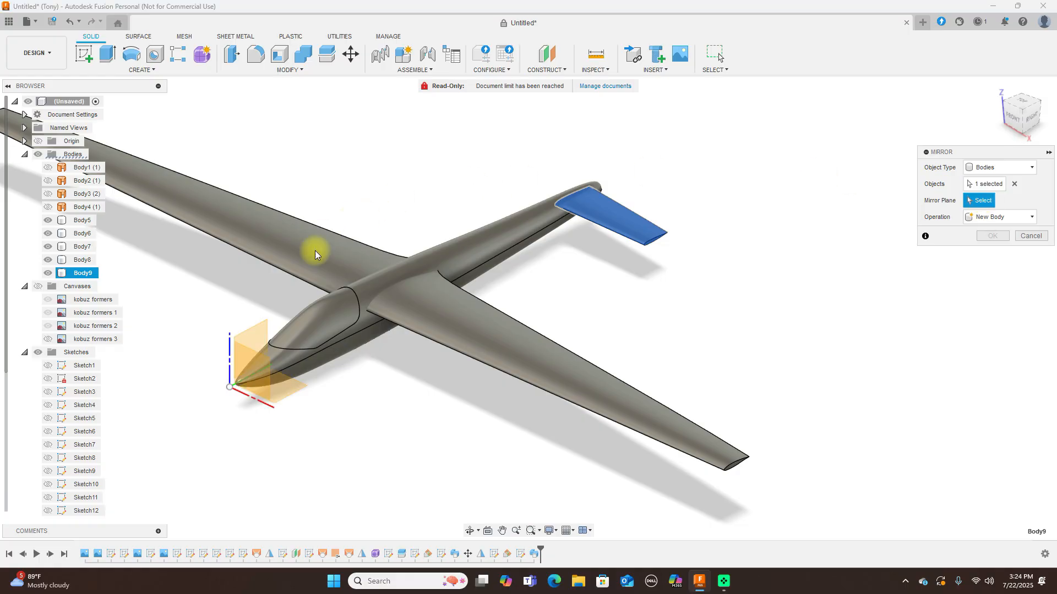
left_click(266, 329)
left_click(1028, 221)
left_click(996, 232)
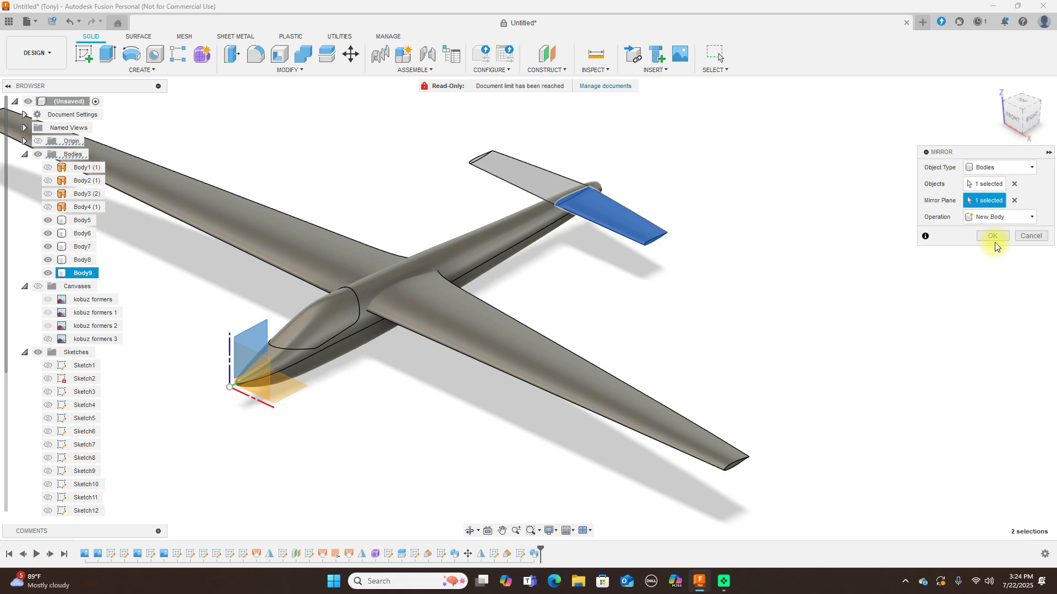
left_click(994, 236)
key("F6")
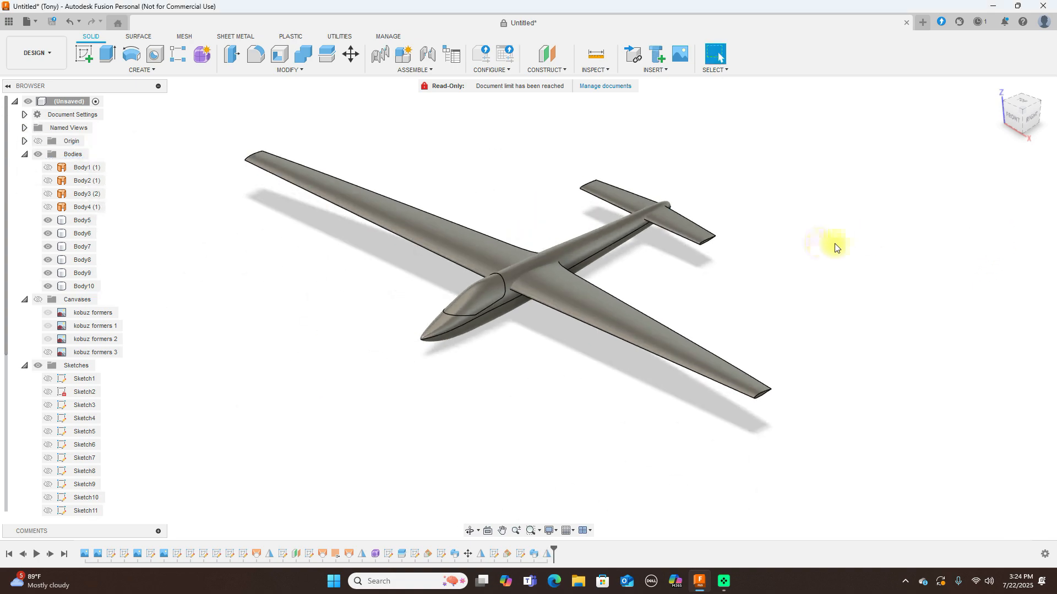
- Show the blueprint canvases in the right view and hide all bodies to expose the vertical fin drawing
left_click(1027, 118)
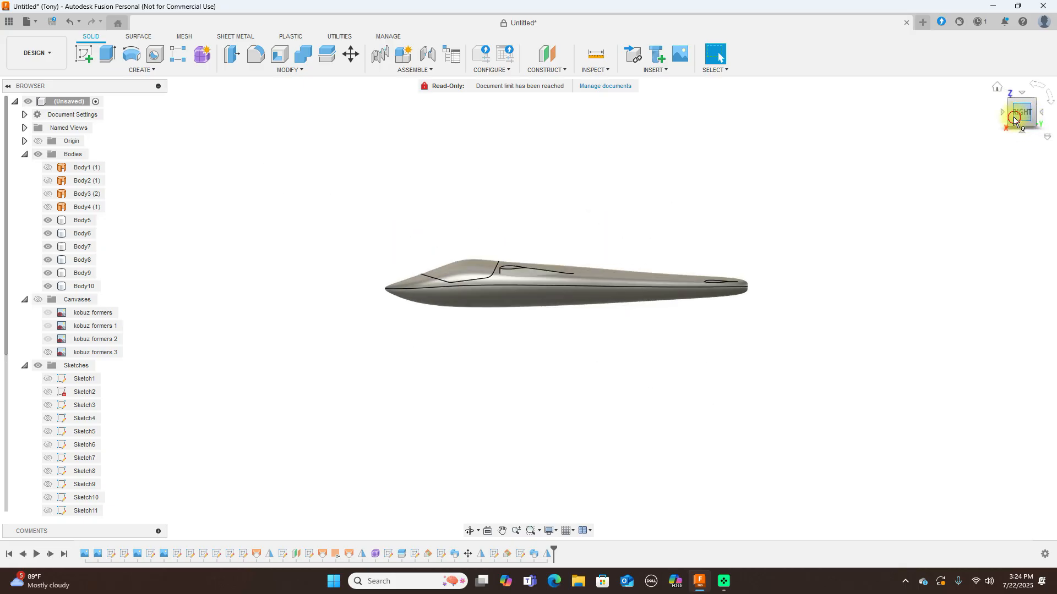
left_click(1014, 120)
mouse_move(150, 95)
middle_mouse_down("shift")
mouse_move(134, 66)
mouse_move(47, 47)
mouse_move(1000, 52)
mouse_move(844, 110)
mouse_move(820, 132)
mouse_move(927, 153)
mouse_move(1019, 110)
mouse_move(1052, 124)
mouse_move(1015, 120)
middle_mouse_up("shift")
left_click(1027, 113)
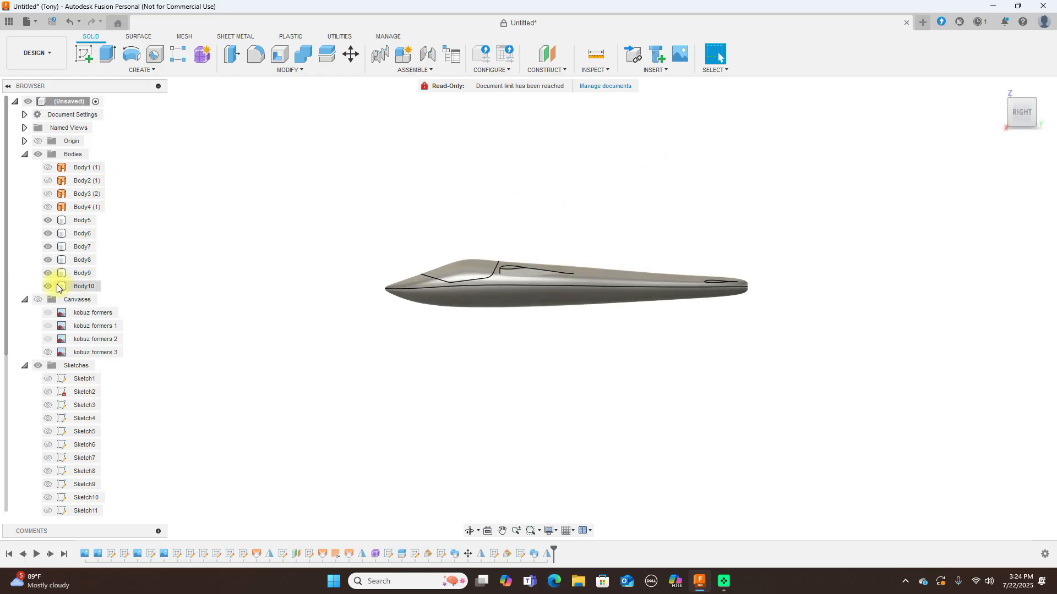
left_click(40, 300)
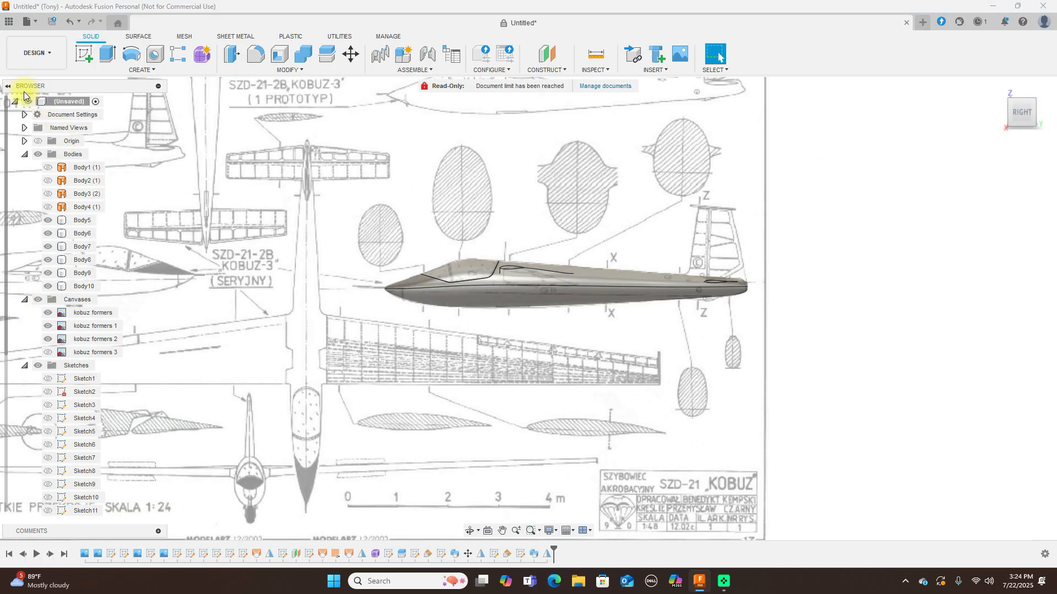
left_click(41, 154)
scroll(715, 204, "up", 2)
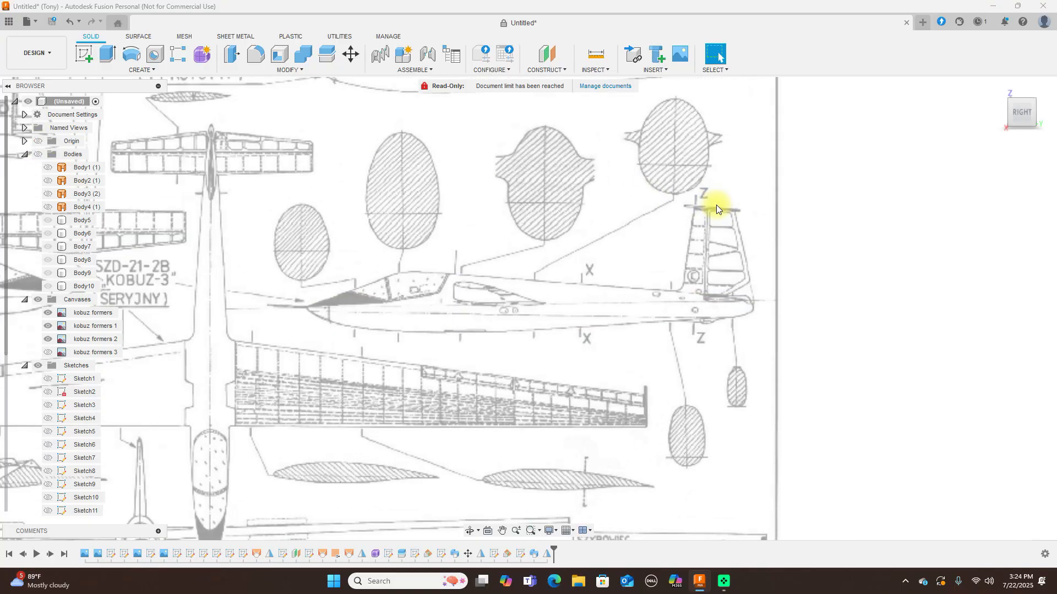
scroll(761, 230, "up", 1)
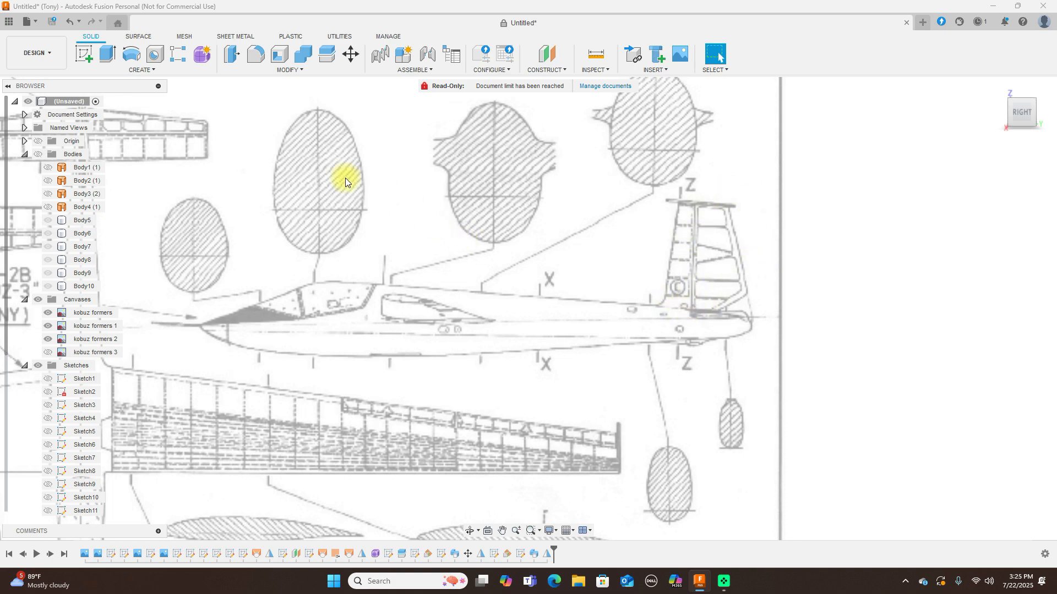
- Sketch a line about 215 mm long along the fin's base on the side-view plane, from the fin's front root to the tail end
left_click(82, 57)
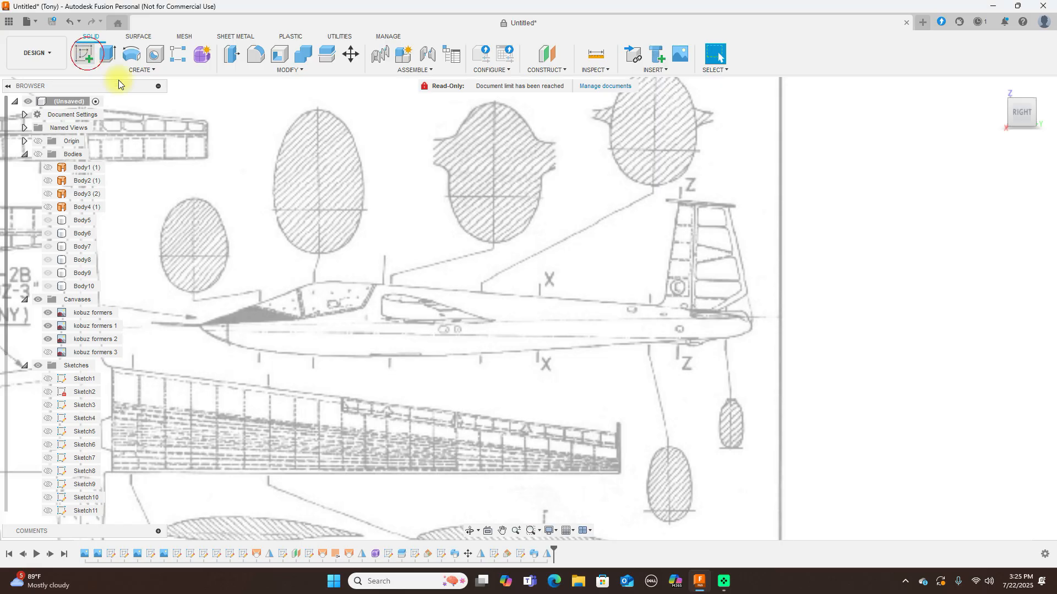
left_click(226, 297)
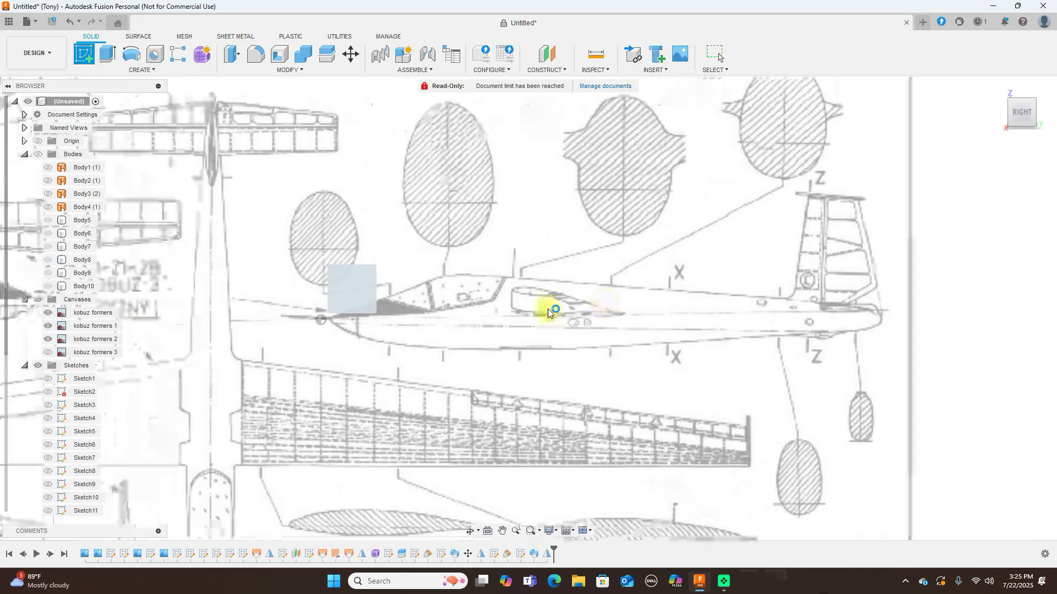
middle_click_drag(452, 276, 316, 232)
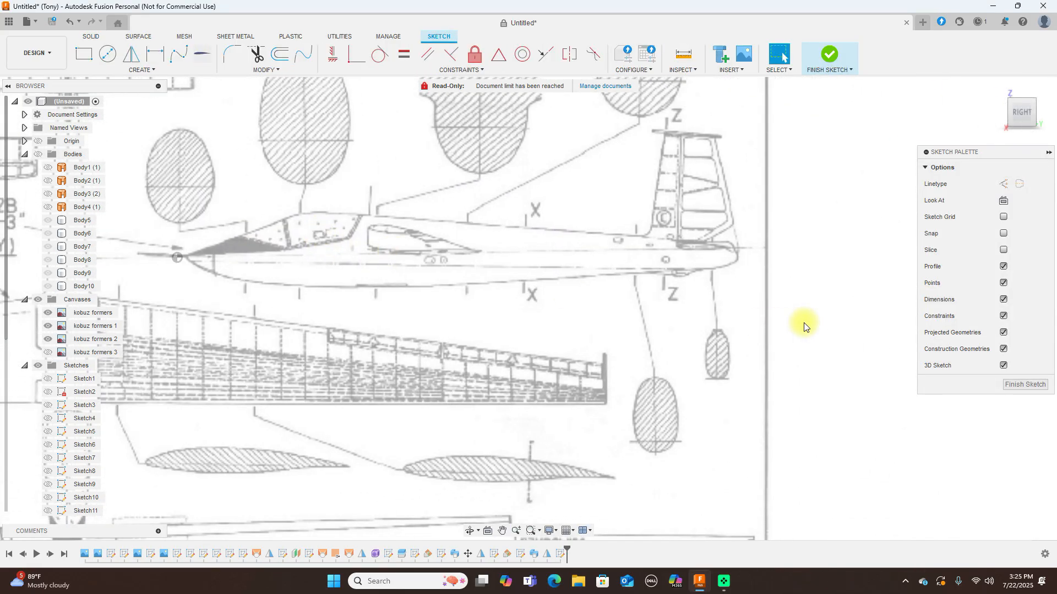
scroll(804, 322, "up", 2)
middle_click_drag(700, 268, 702, 355)
key("l")
scroll(701, 357, "up", 1)
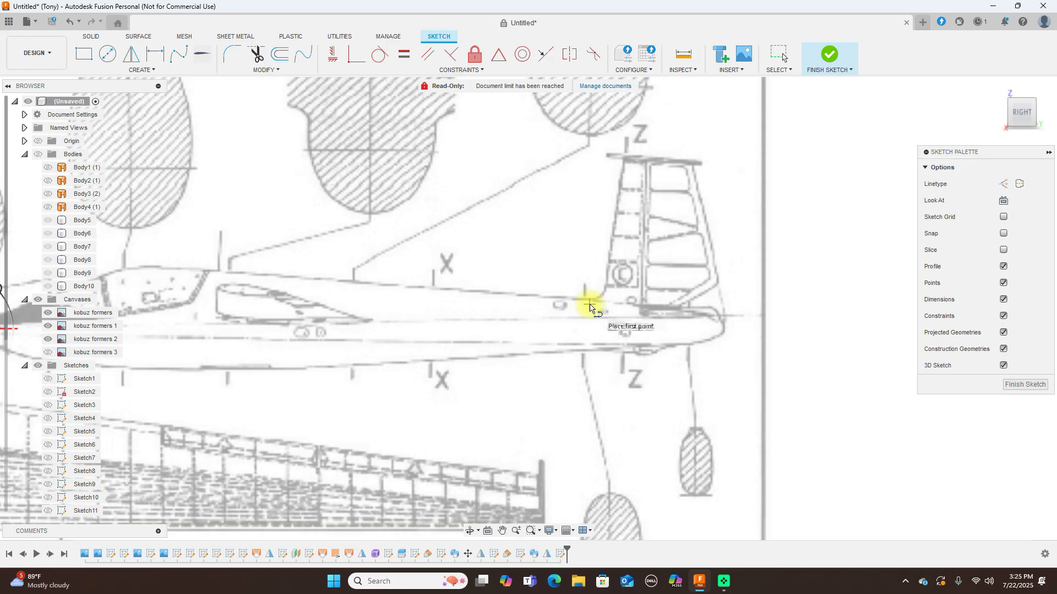
left_click(588, 306)
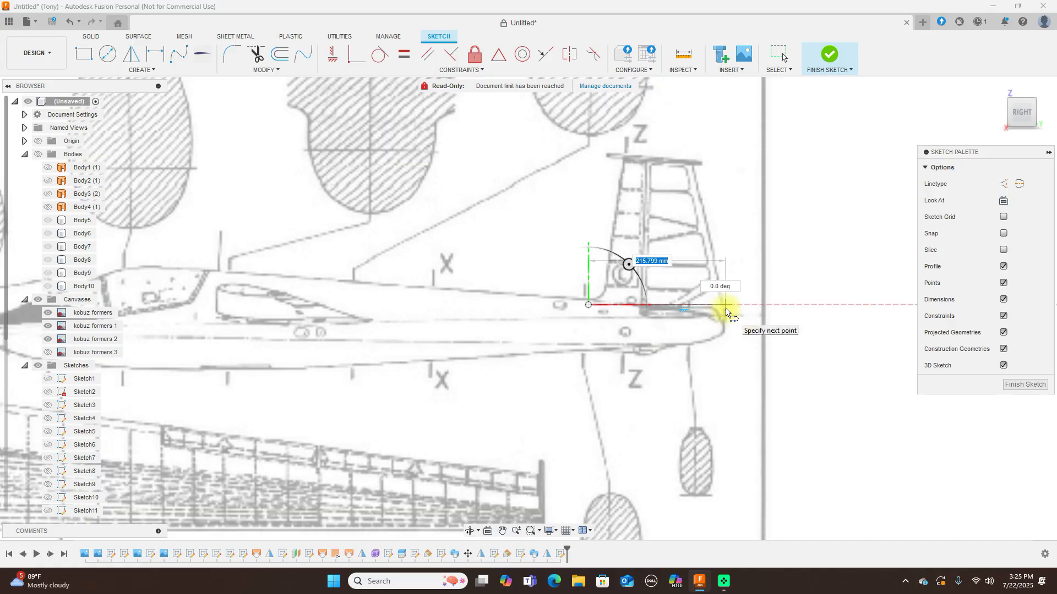
scroll(727, 312, "up", 3)
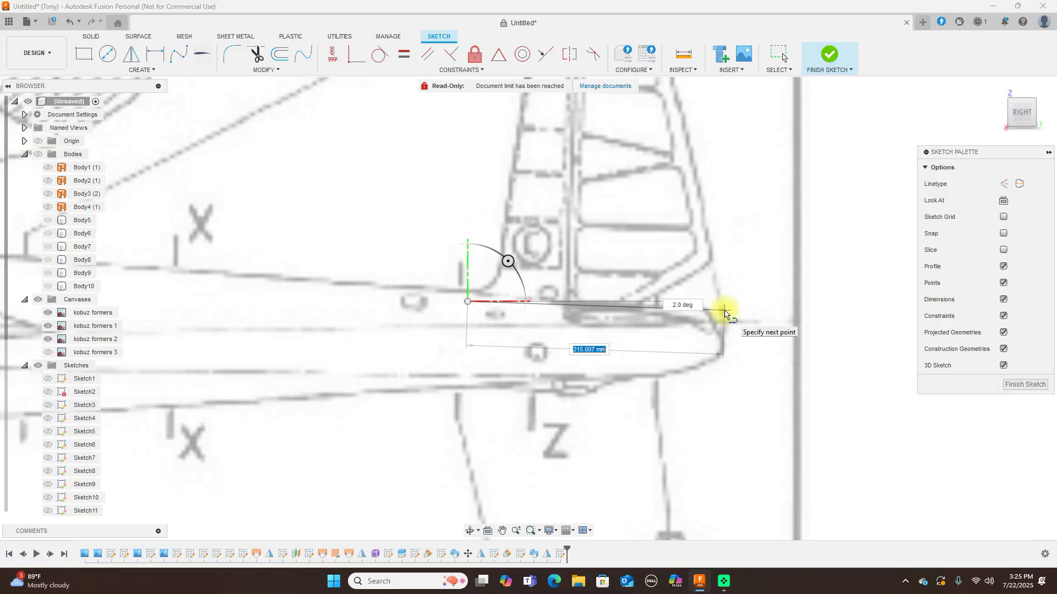
left_click(724, 310)
right_click(725, 311)
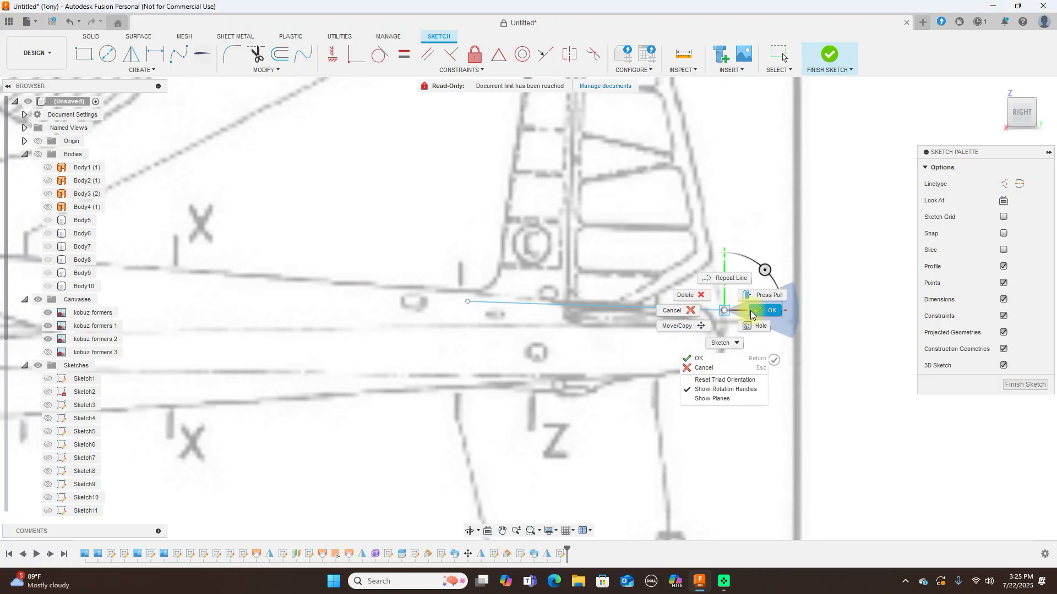
left_click(770, 331)
scroll(773, 333, "down", 3)
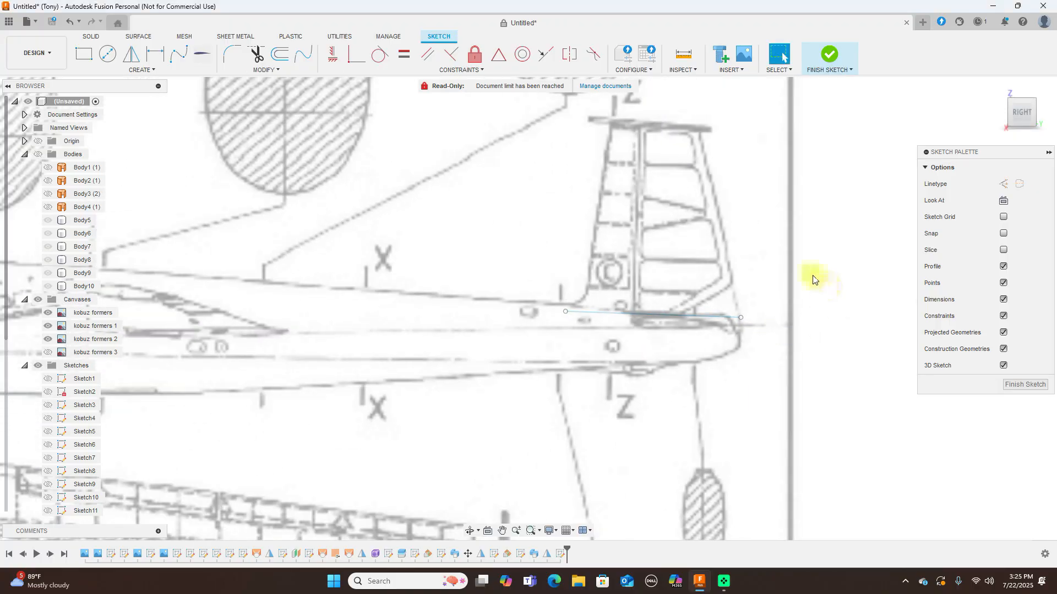
left_click(830, 55)
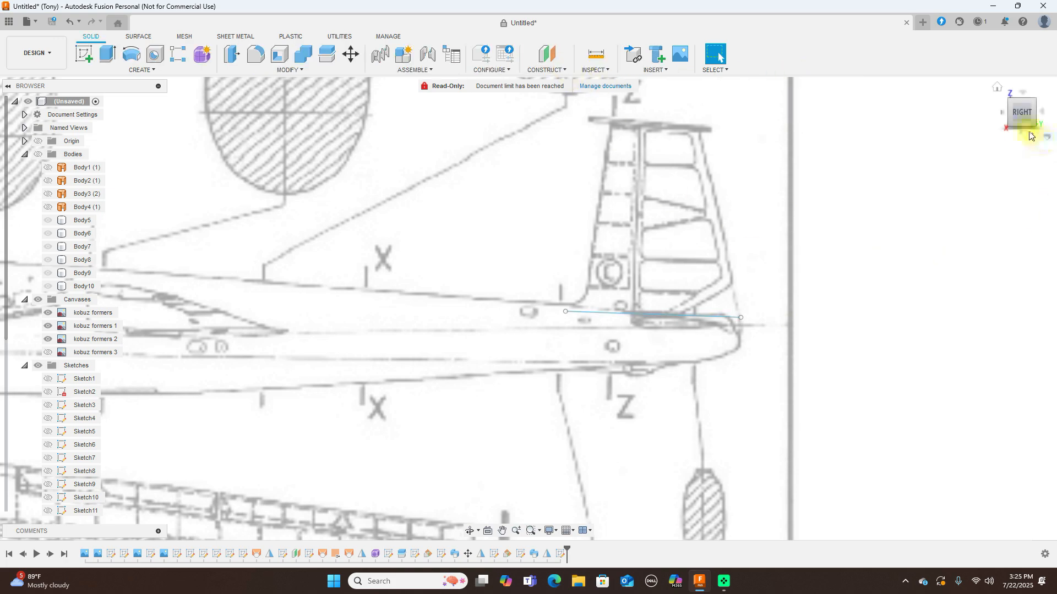
- Create a construction plane at a 90-degree angle through the fin's base line
left_click(557, 70)
left_click(558, 93)
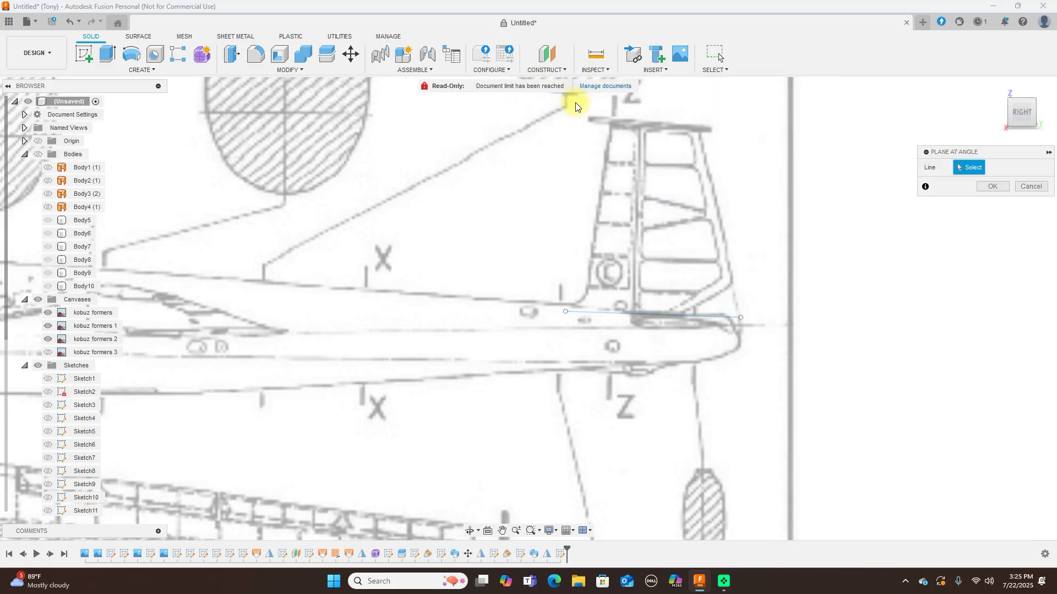
left_click(647, 317)
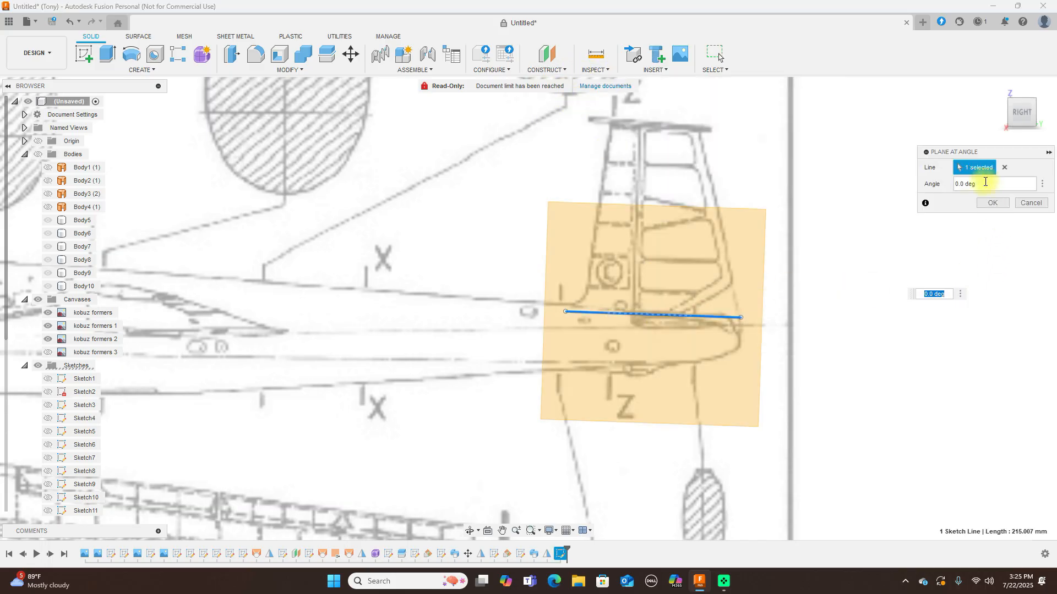
left_click(955, 184)
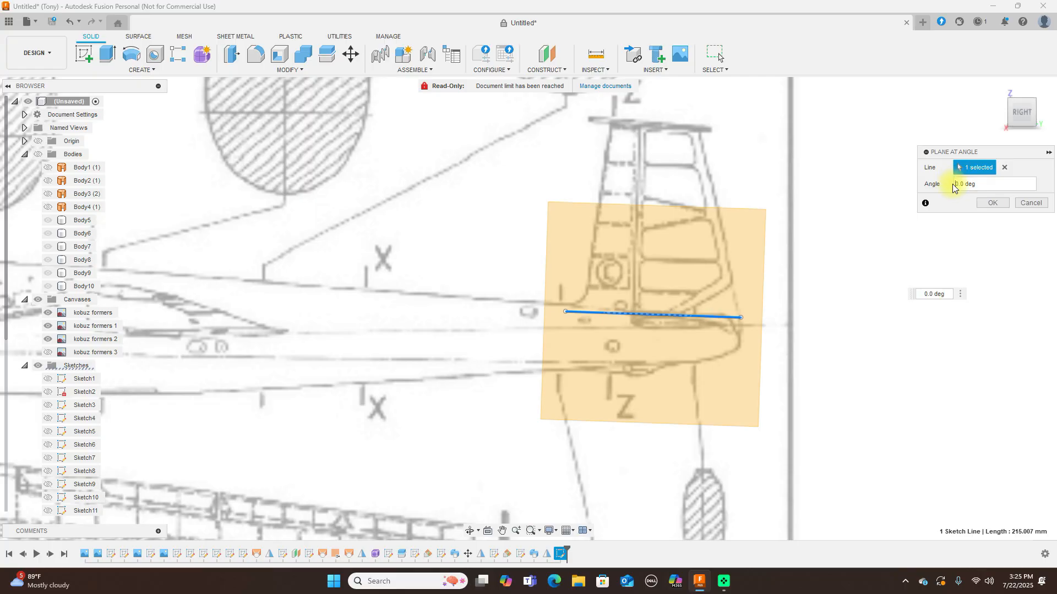
type("9")
left_click(992, 203)
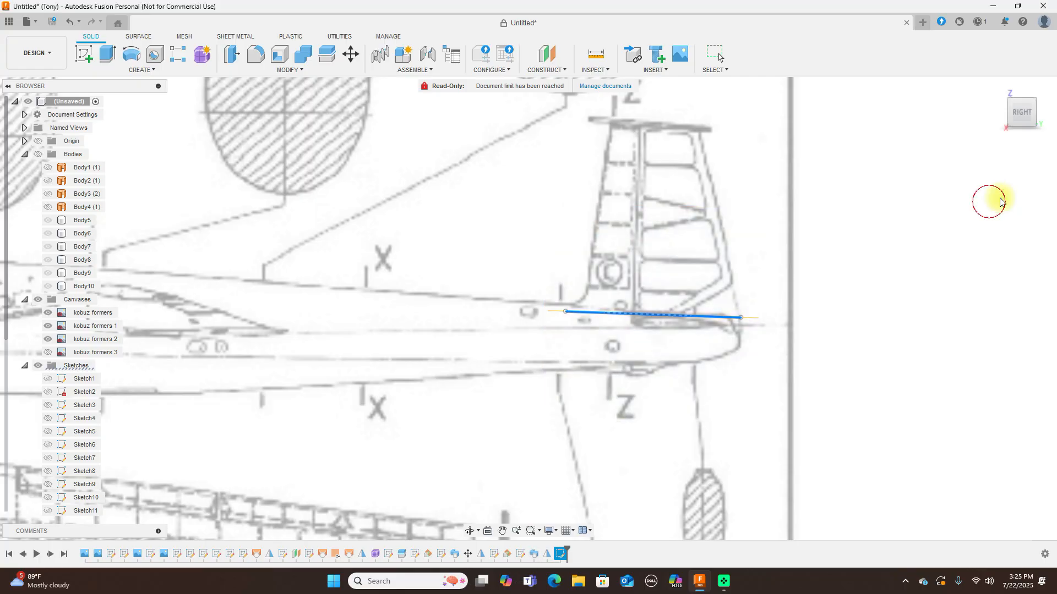
- Start a sketch on the new angled plane, viewed from above, and project the fin's base line with its endpoints into it
left_click(1024, 96)
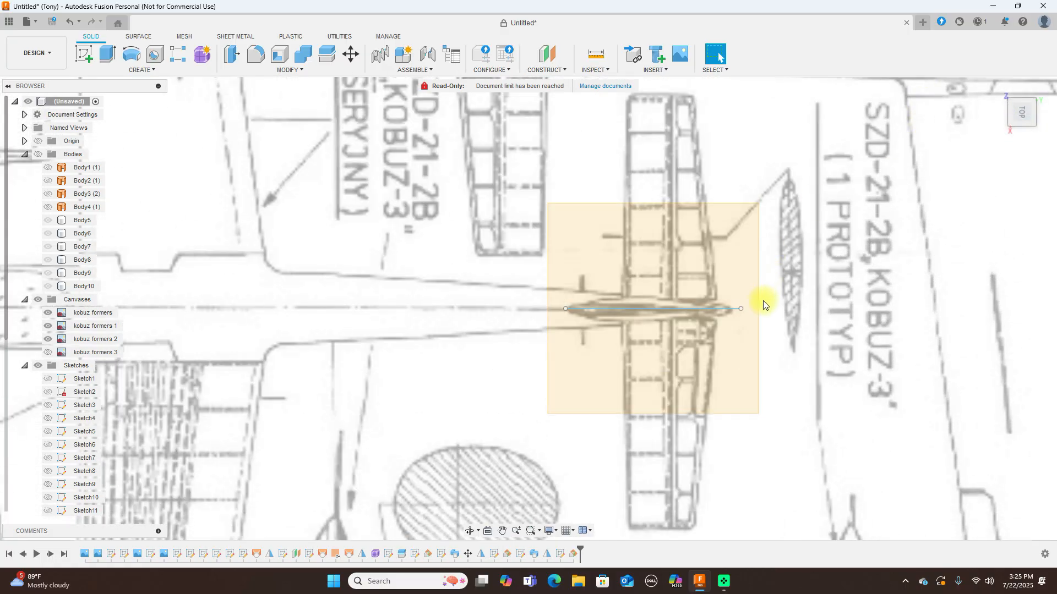
scroll(763, 305, "up", 3)
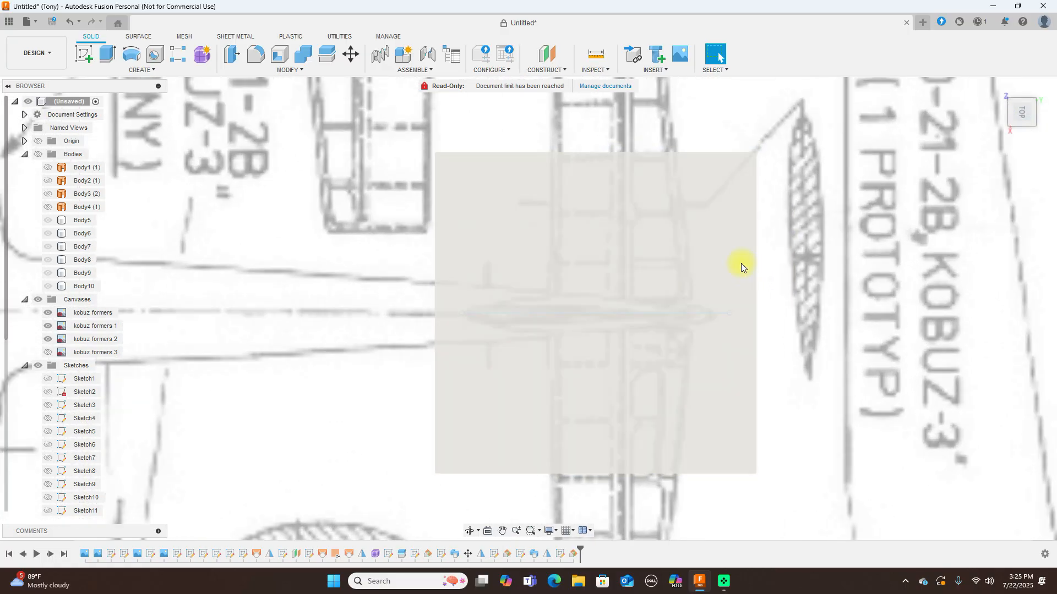
left_click(742, 260)
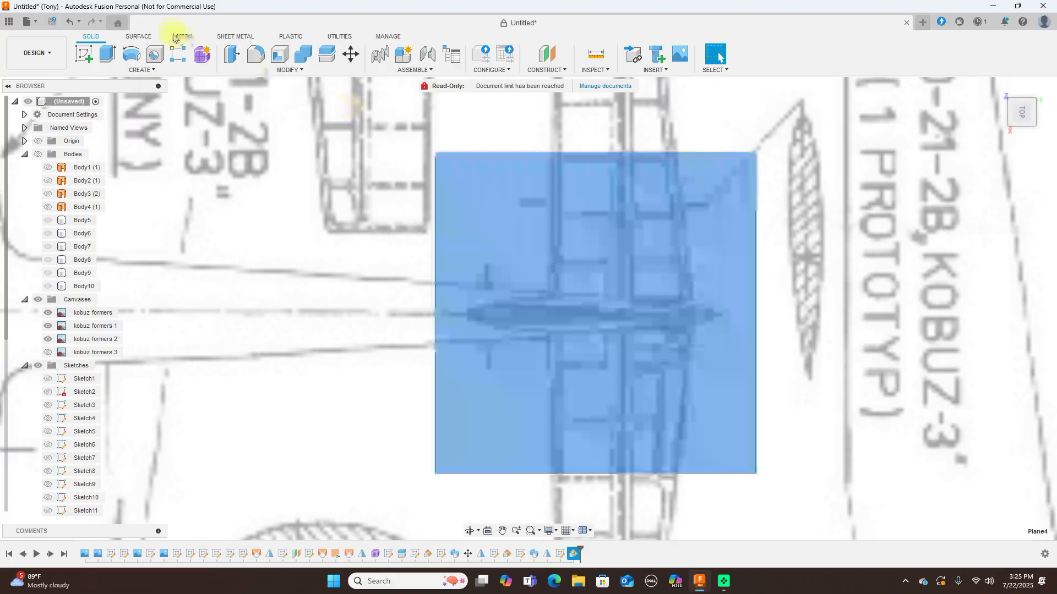
left_click(87, 55)
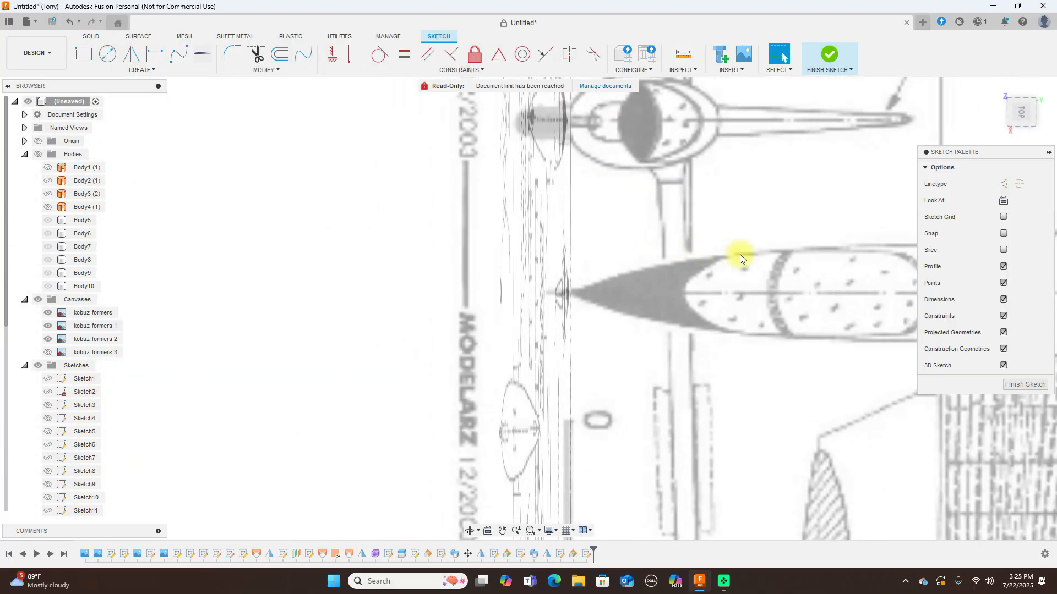
scroll(444, 166, "down", 3)
scroll(546, 264, "up", 6)
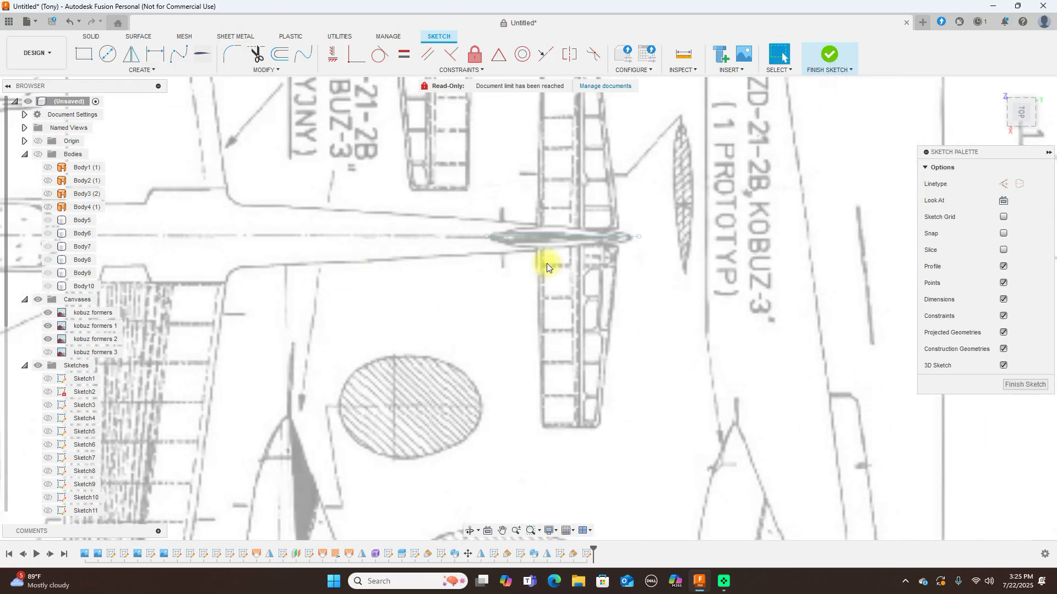
scroll(577, 352, "down", 3)
scroll(578, 351, "up", 4)
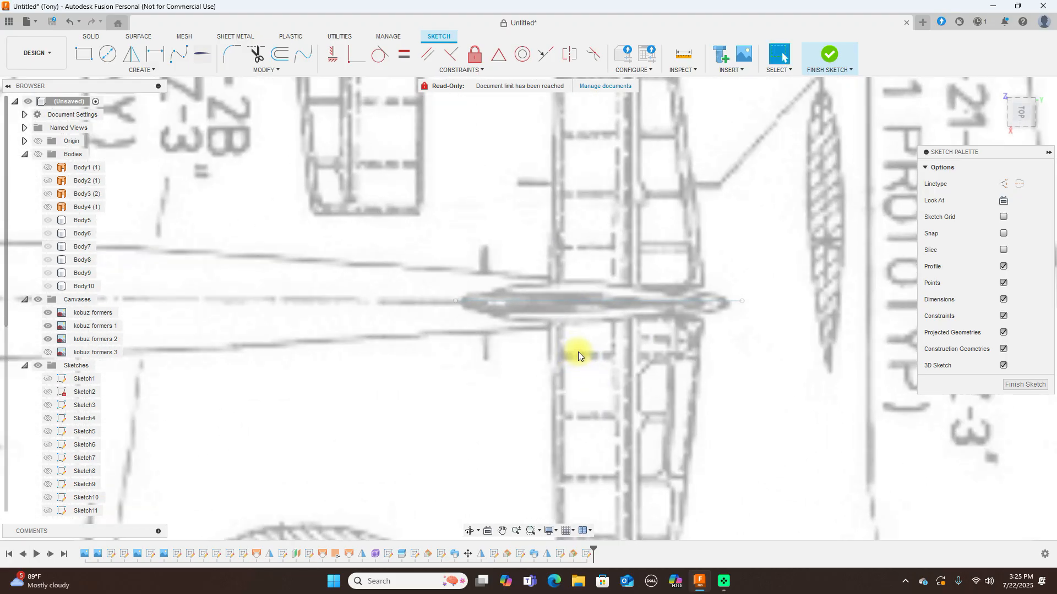
key("p")
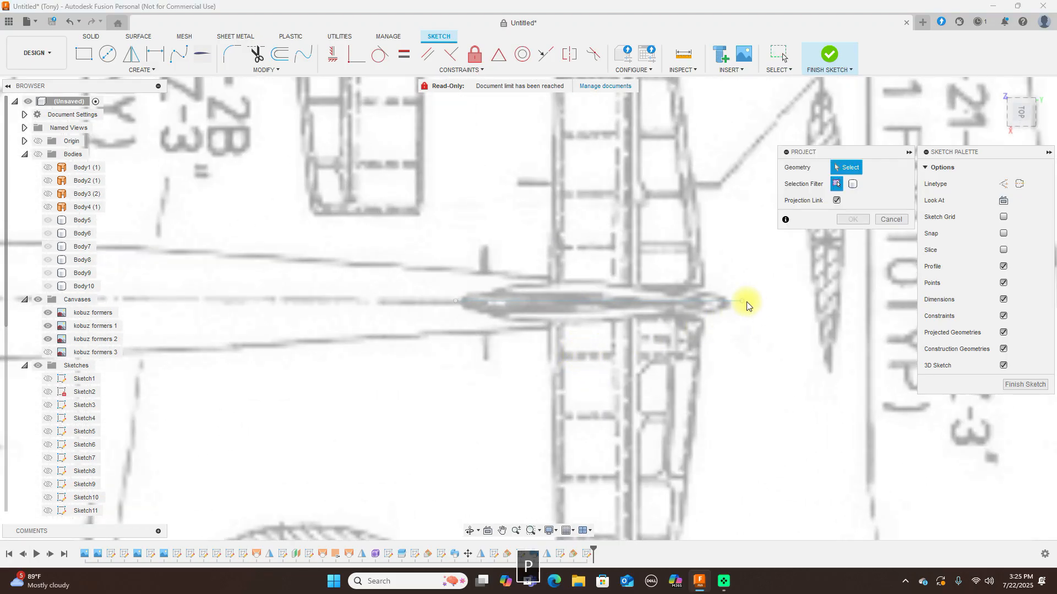
left_click(733, 304)
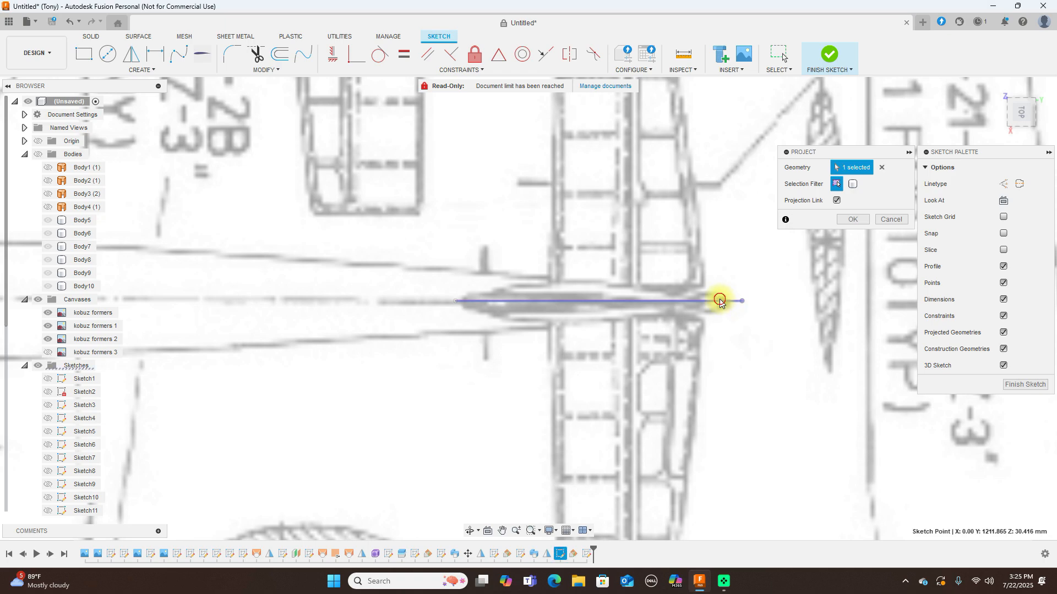
left_click(452, 300)
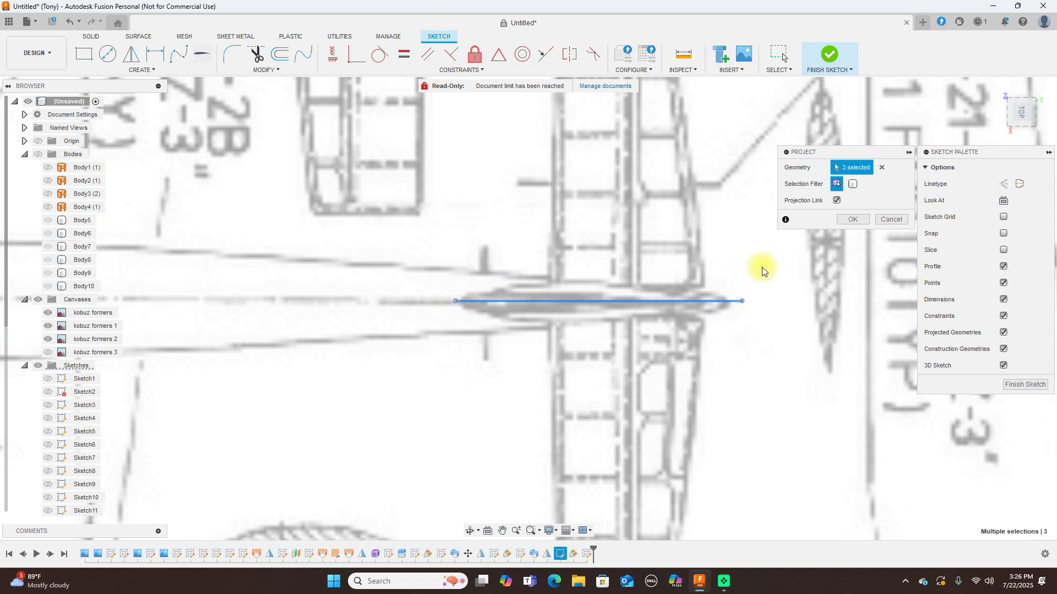
left_click(857, 221)
- Draw a fit-point spline from the projected line's front end to its rear end, tracing one side of the fin's root airfoil
scroll(565, 236, "up", 2)
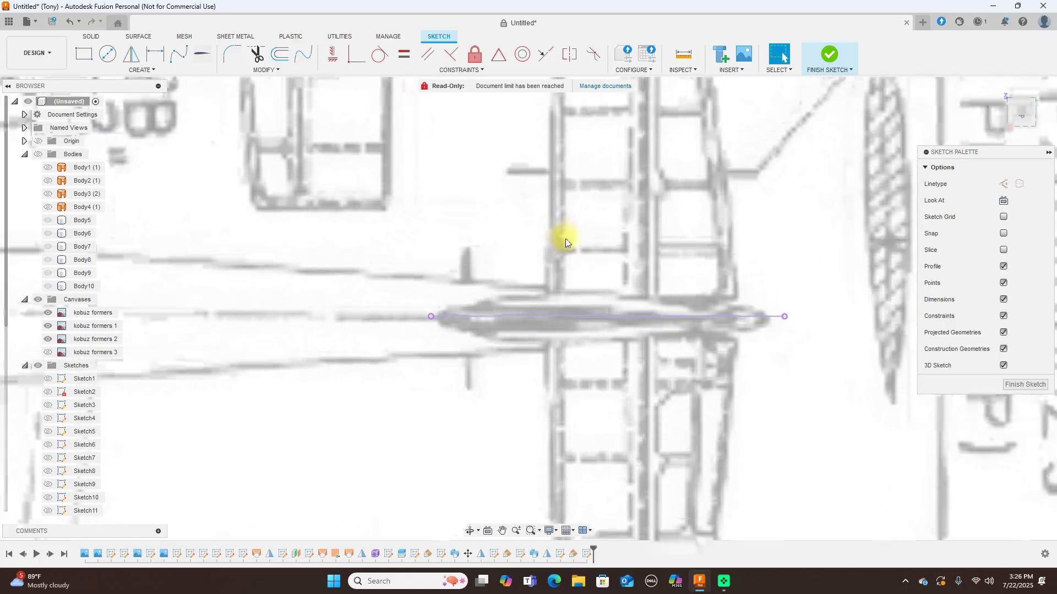
middle_click_drag(597, 229, 455, 222)
left_click(179, 54)
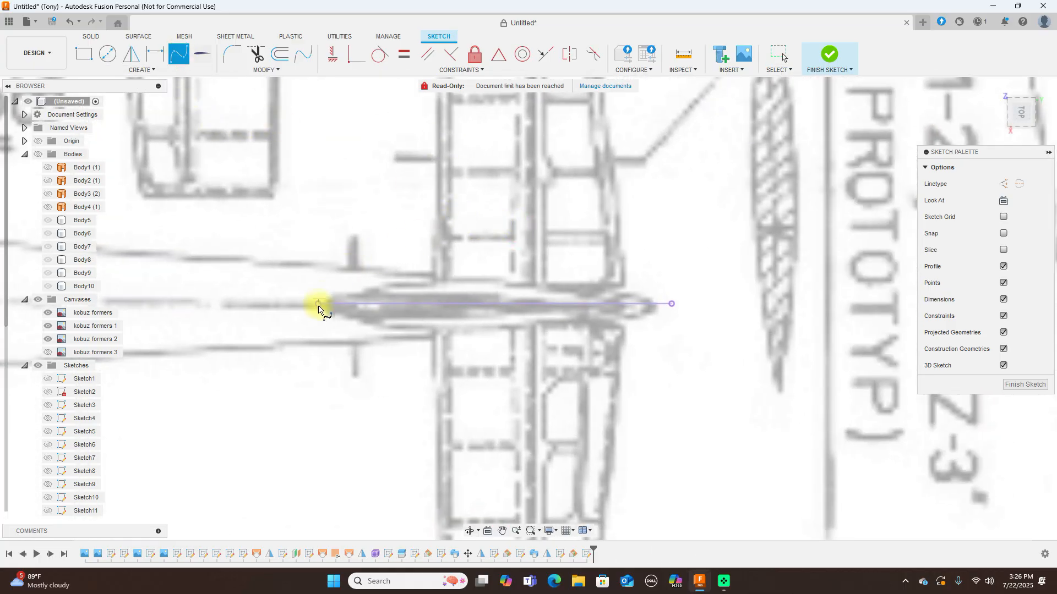
left_click(318, 305)
left_click(333, 294)
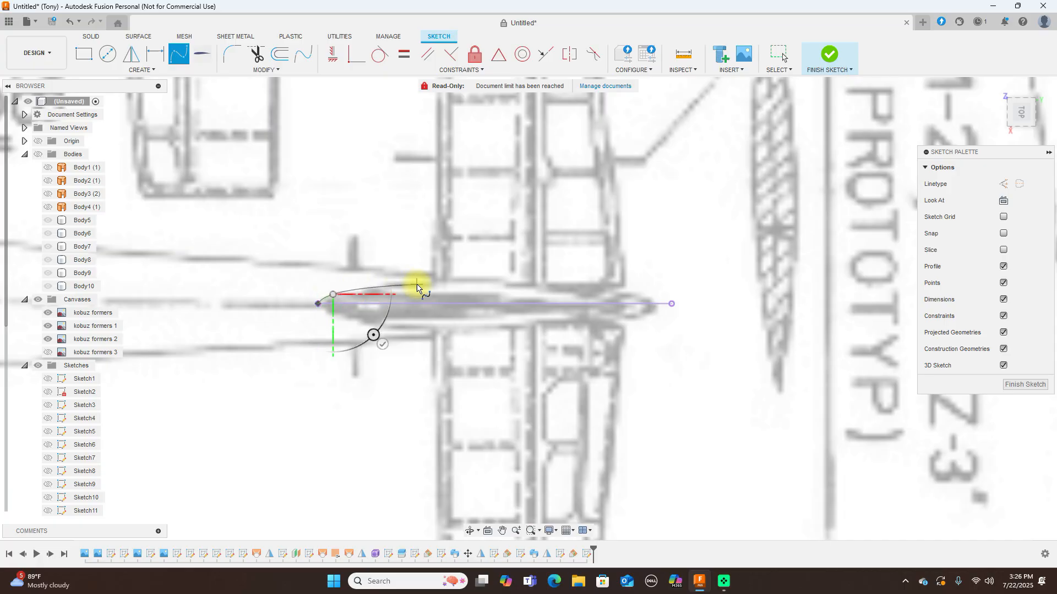
left_click(417, 284)
left_click(522, 284)
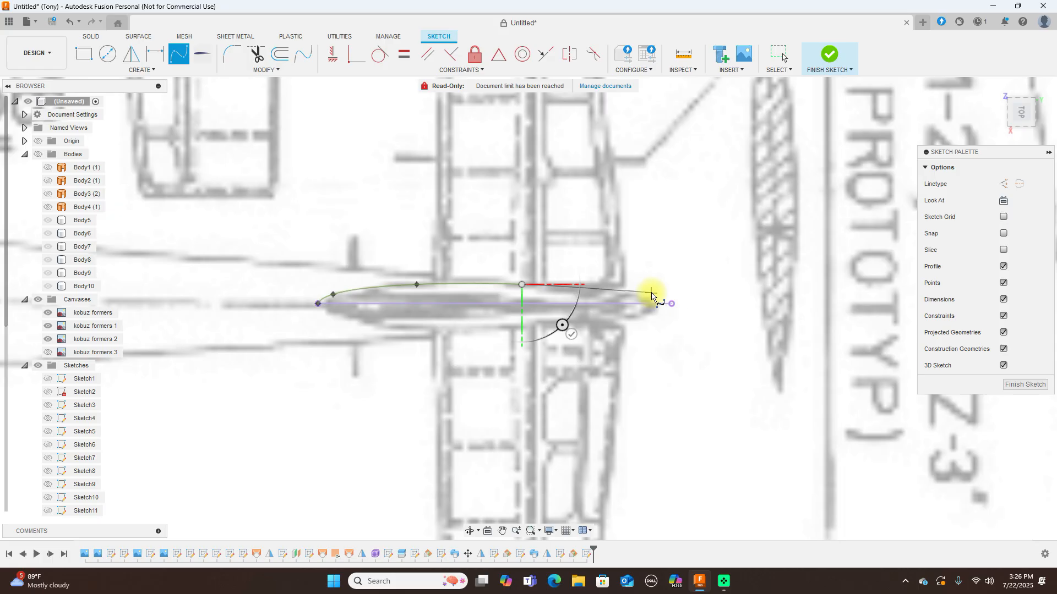
left_click(671, 303)
right_click(685, 309)
left_click(707, 303)
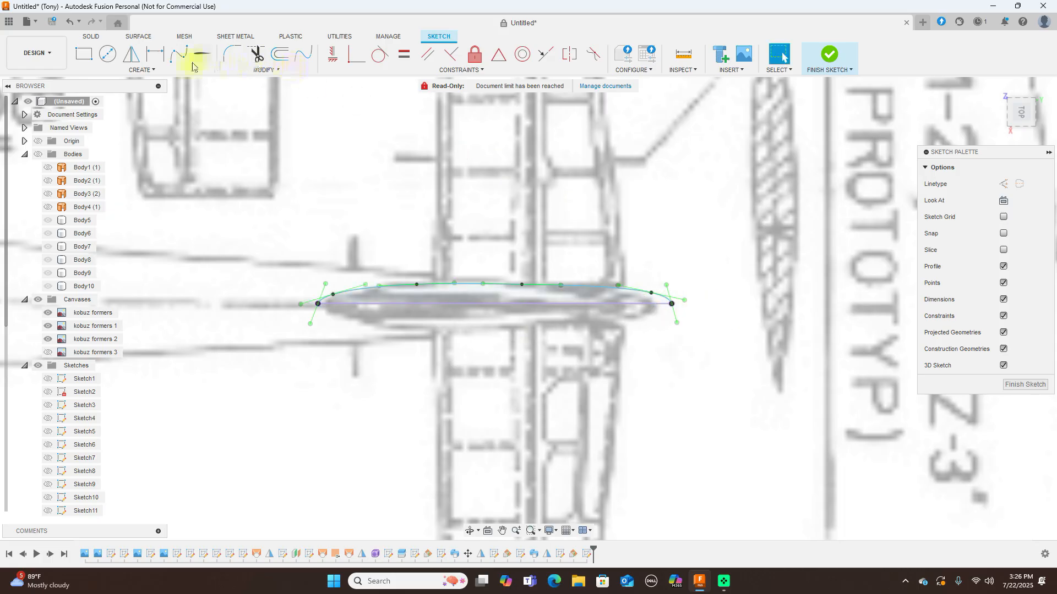
- Mirror the airfoil spline across the projected base line to close the root profile, and finish the sketch
left_click(133, 59)
left_click(471, 283)
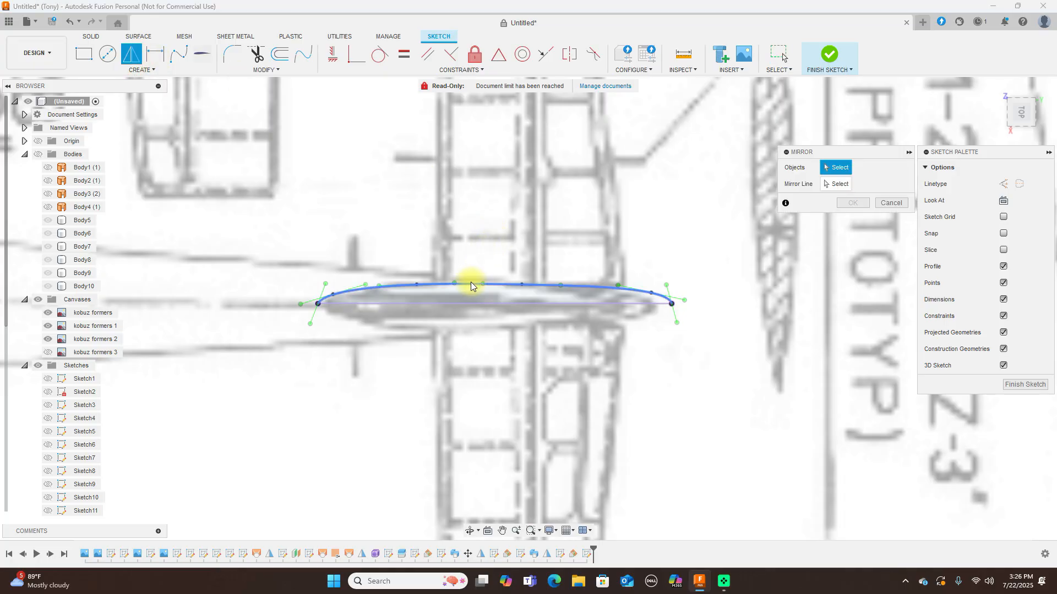
left_click(830, 187)
left_click(597, 304)
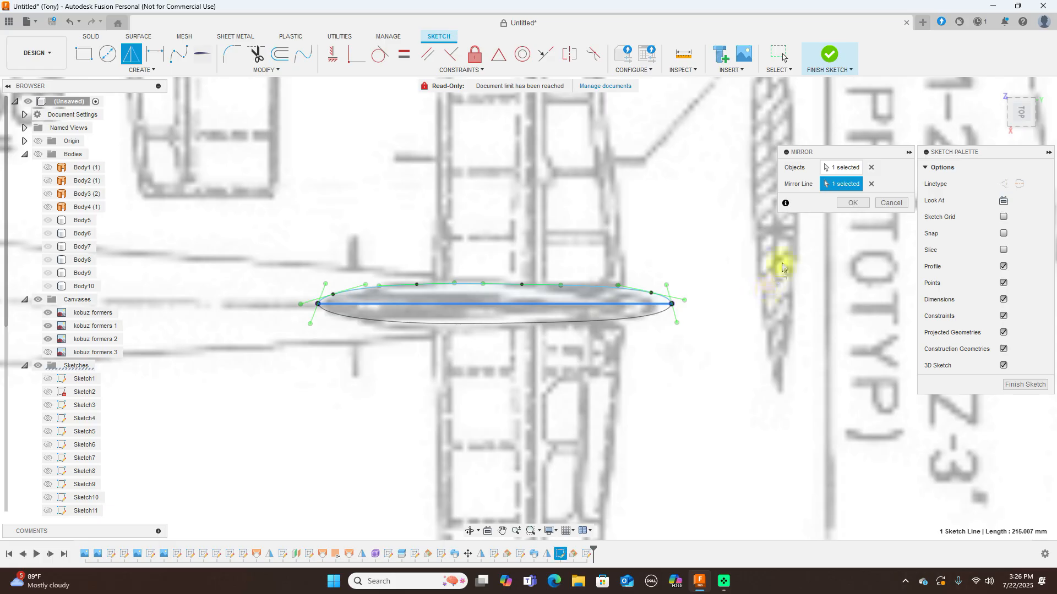
left_click(852, 205)
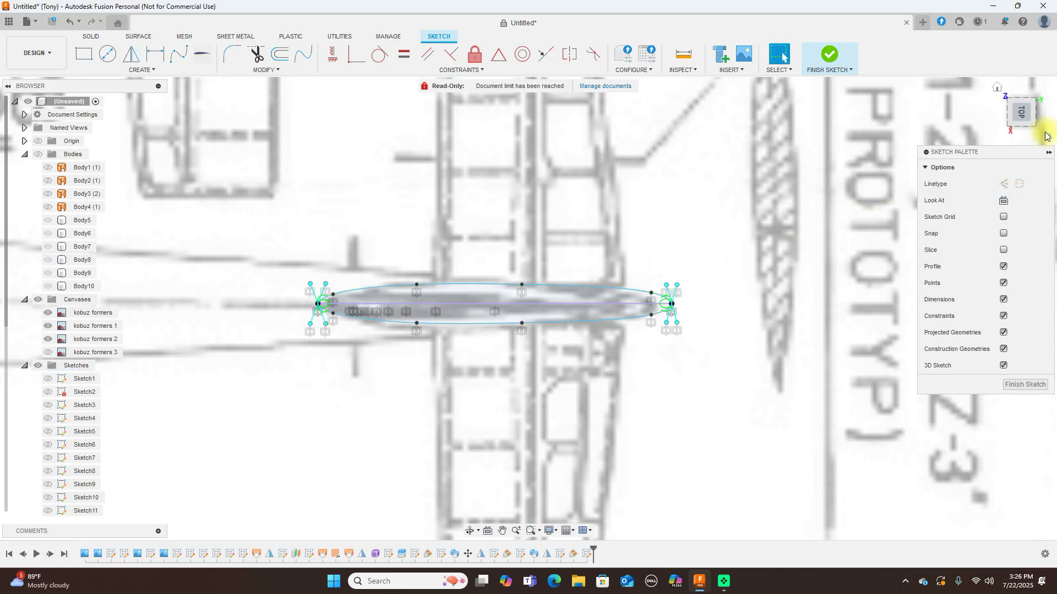
left_click(832, 58)
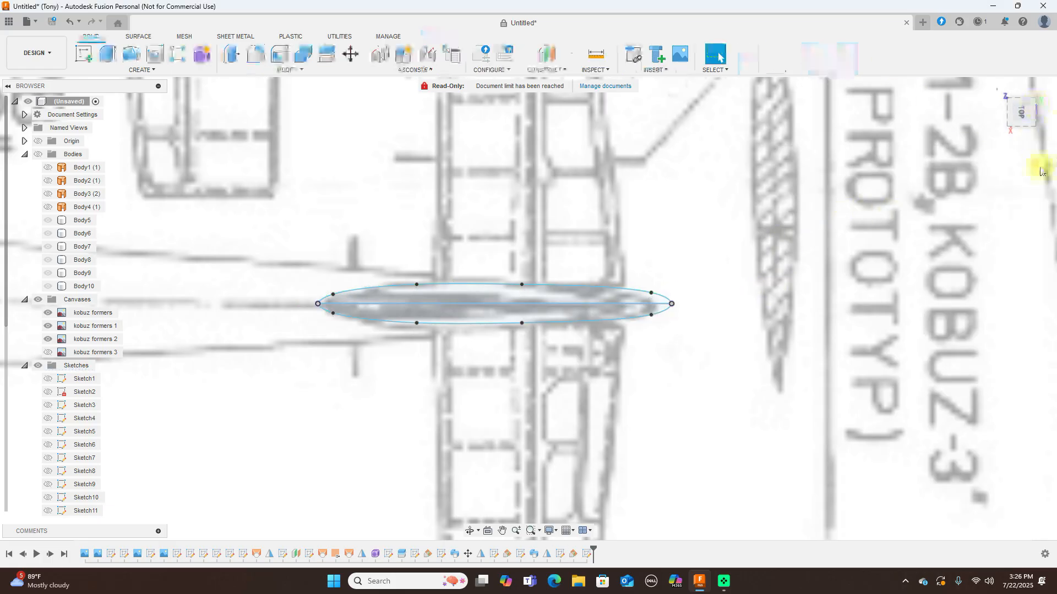
- Start a sketch on the glider's side-view plane, viewed from the right, with the vertical fin in view
left_click(1021, 128)
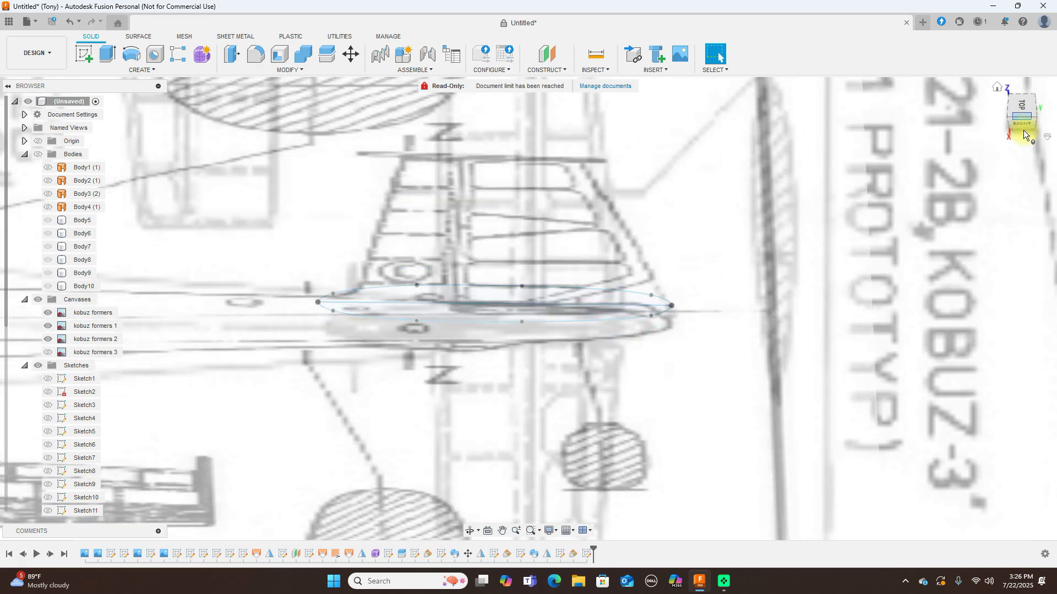
left_click(1024, 115)
scroll(645, 193, "up", 3)
scroll(646, 194, "down", 4)
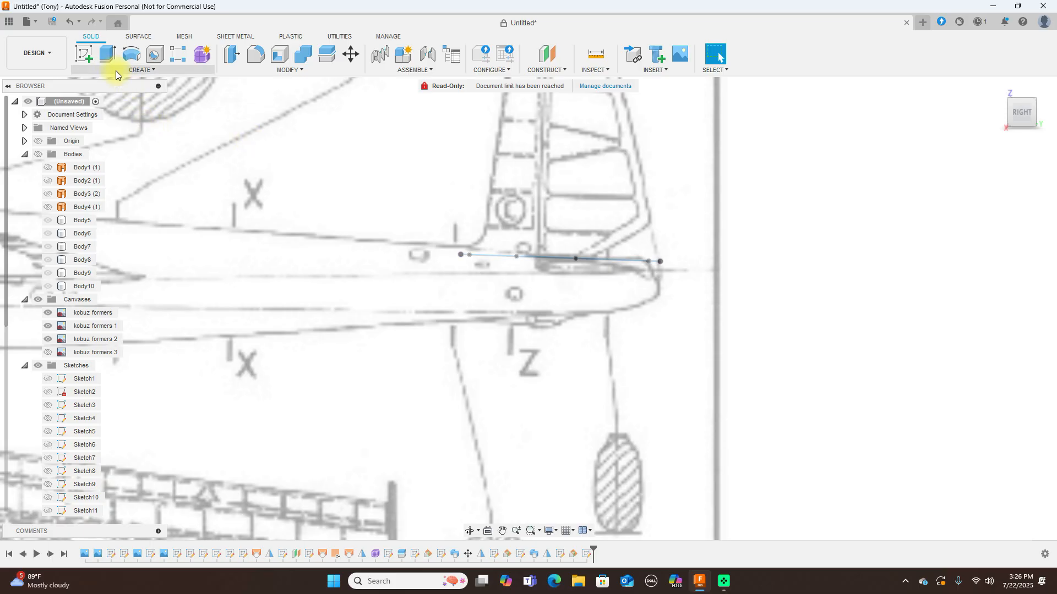
left_click(84, 53)
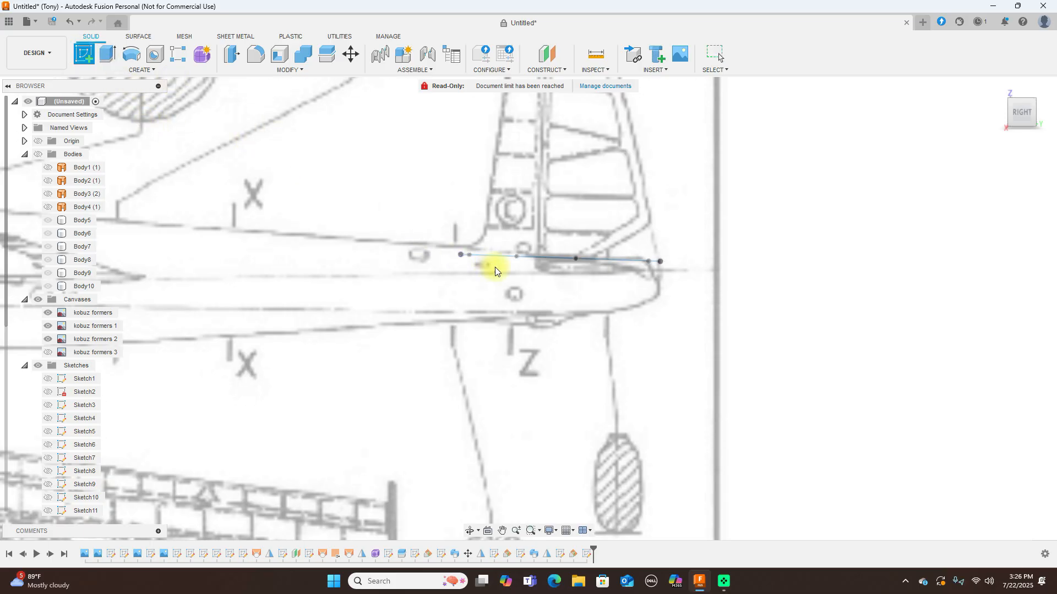
left_click(477, 165)
middle_click_drag(594, 183, 6, 197)
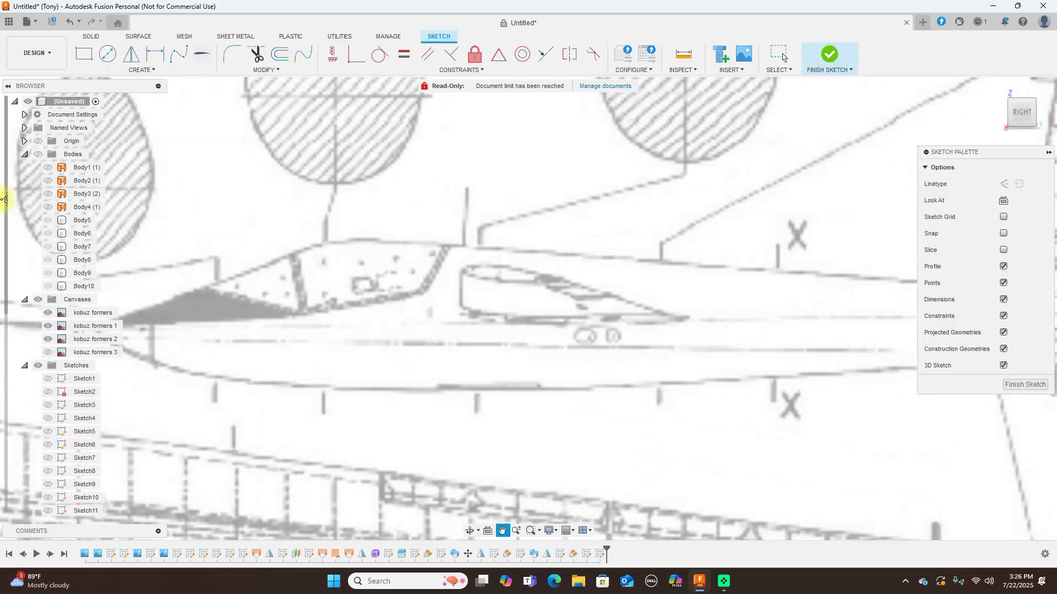
mouse_move(688, 201)
middle_mouse_down()
mouse_move(292, 218)
mouse_move(168, 207)
middle_mouse_up()
scroll(443, 200, "up", 2)
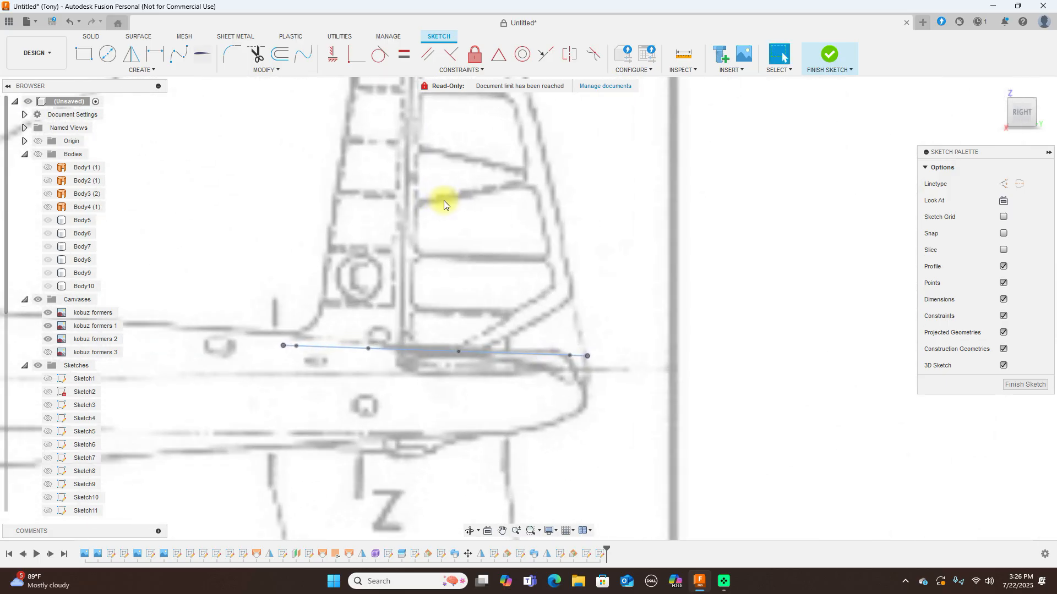
scroll(507, 184, "up", 1)
mouse_move(507, 184)
middle_mouse_down()
mouse_move(583, 275)
mouse_move(594, 247)
middle_mouse_up()
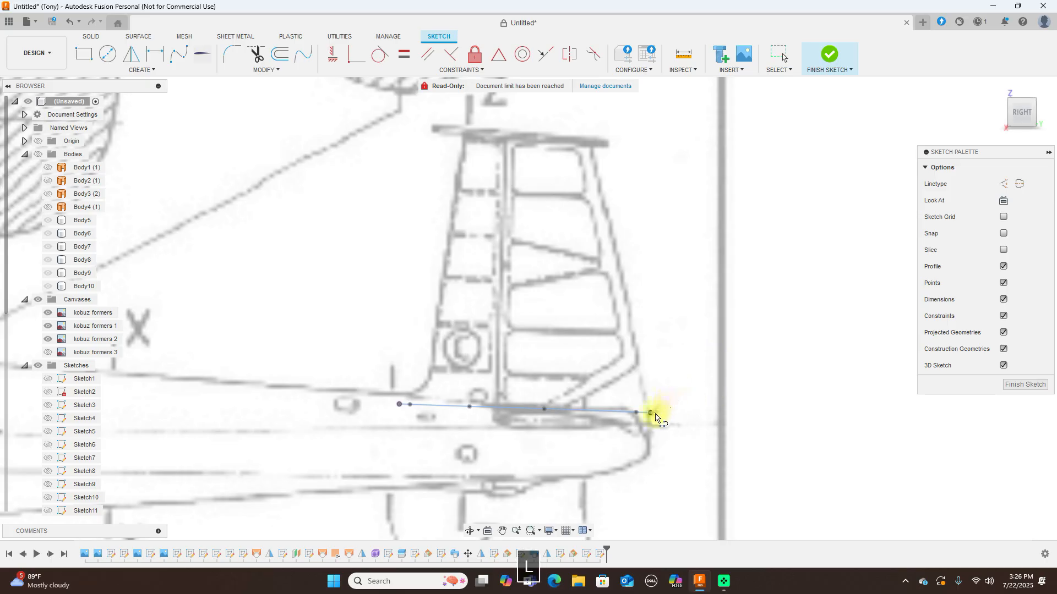
right_click(677, 362)
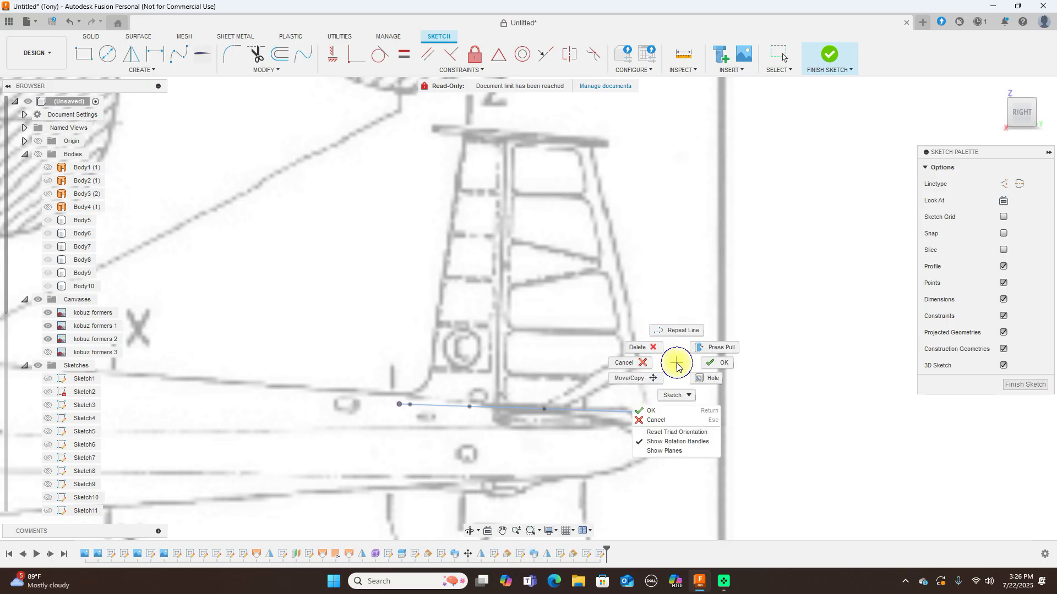
left_click(640, 363)
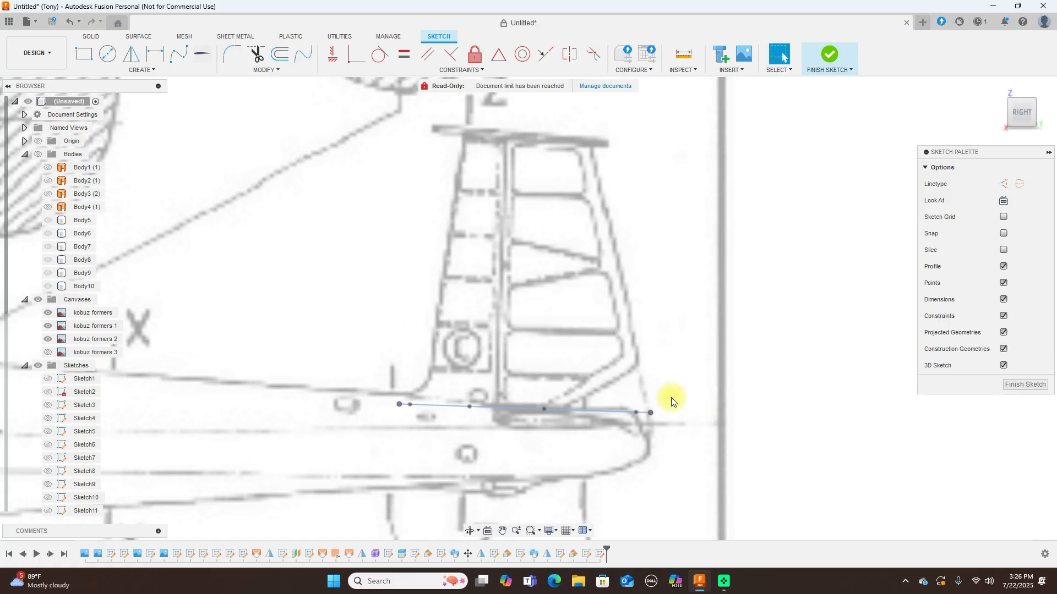
- Project the fin's base line and its front and rear endpoints into the side-view sketch
key("p")
left_click(651, 412)
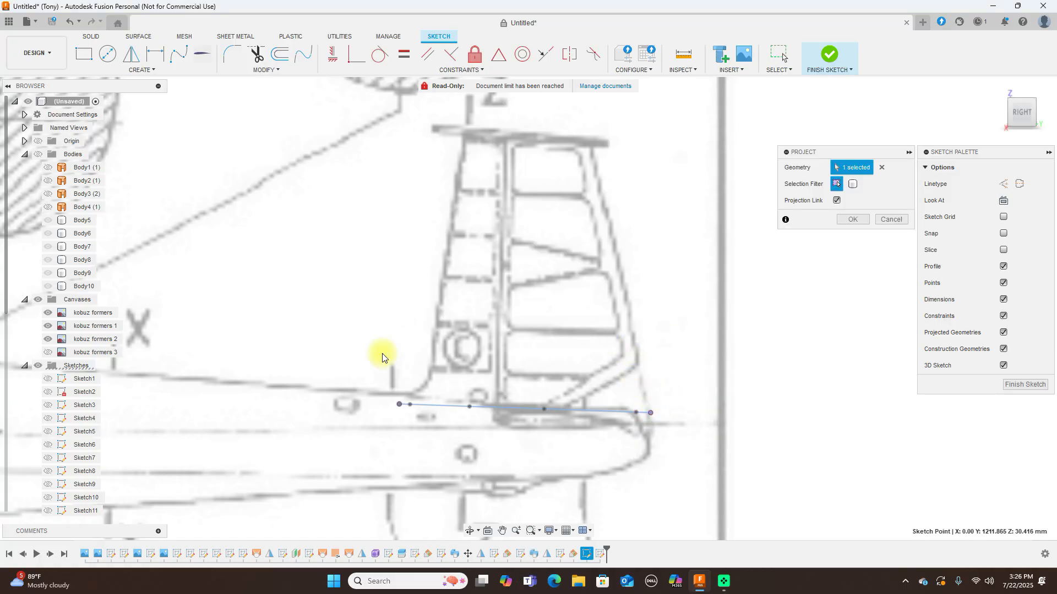
left_click(397, 404)
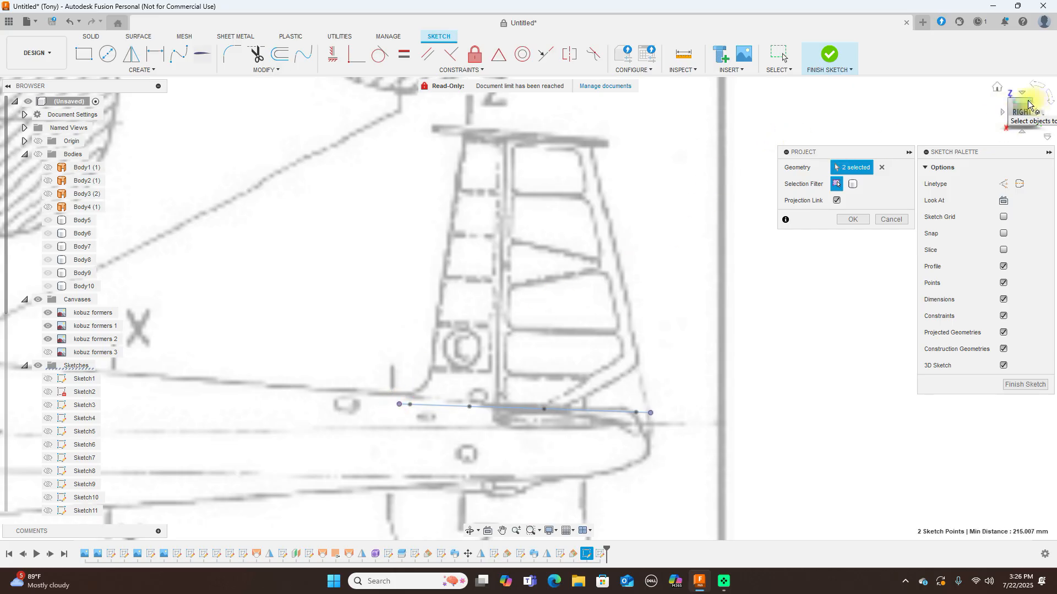
left_click_drag(1027, 105, 1019, 136)
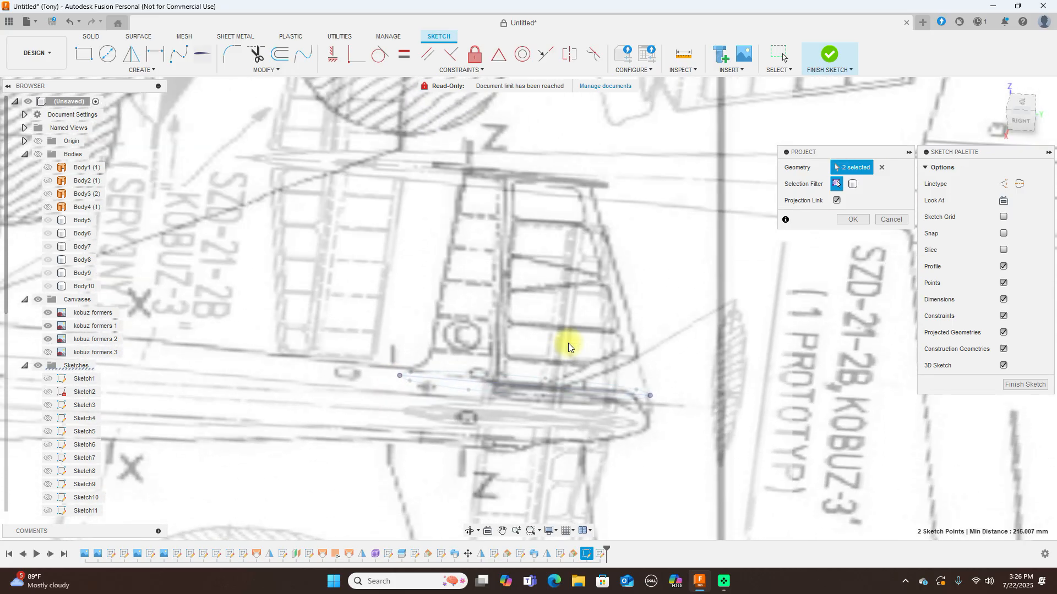
scroll(554, 347, "up", 2)
left_click(432, 390)
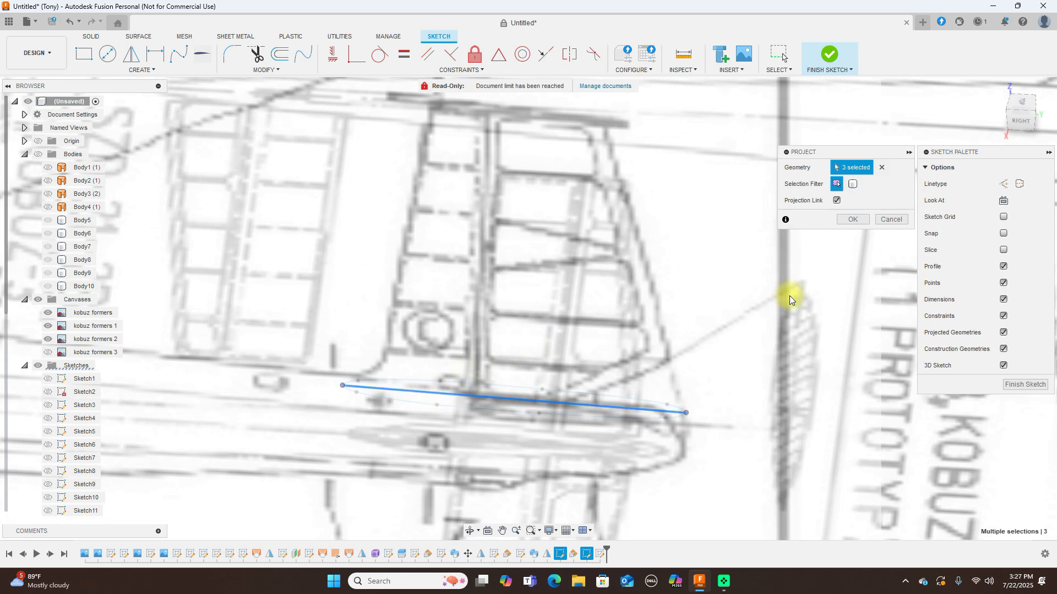
left_click(851, 219)
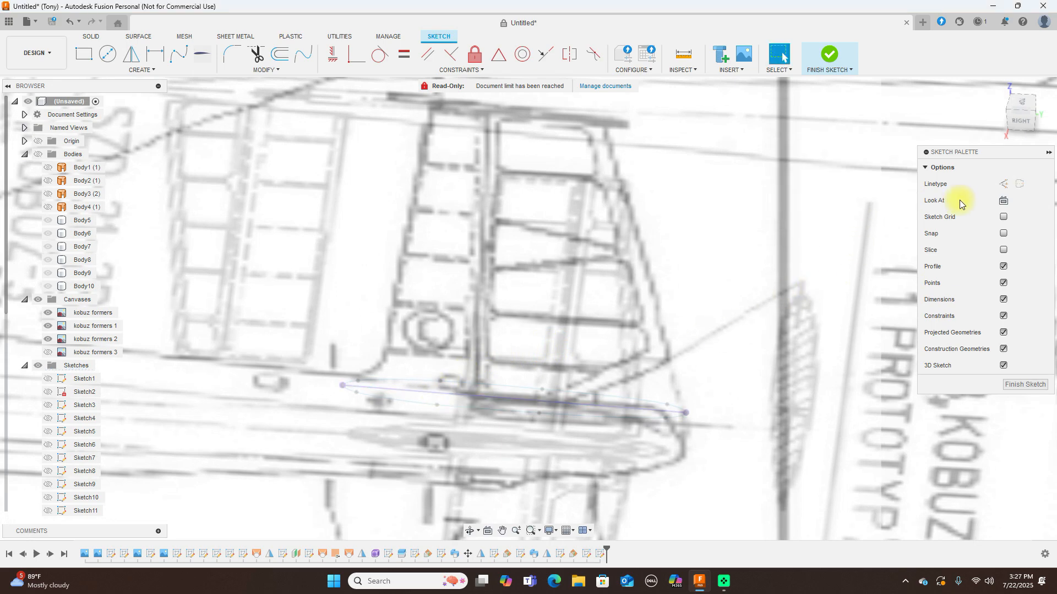
- Draw the fin's trailing edge as a line about 230 mm long from the base line's rear end to the blueprint fin's upper rear corner
left_click(1017, 116)
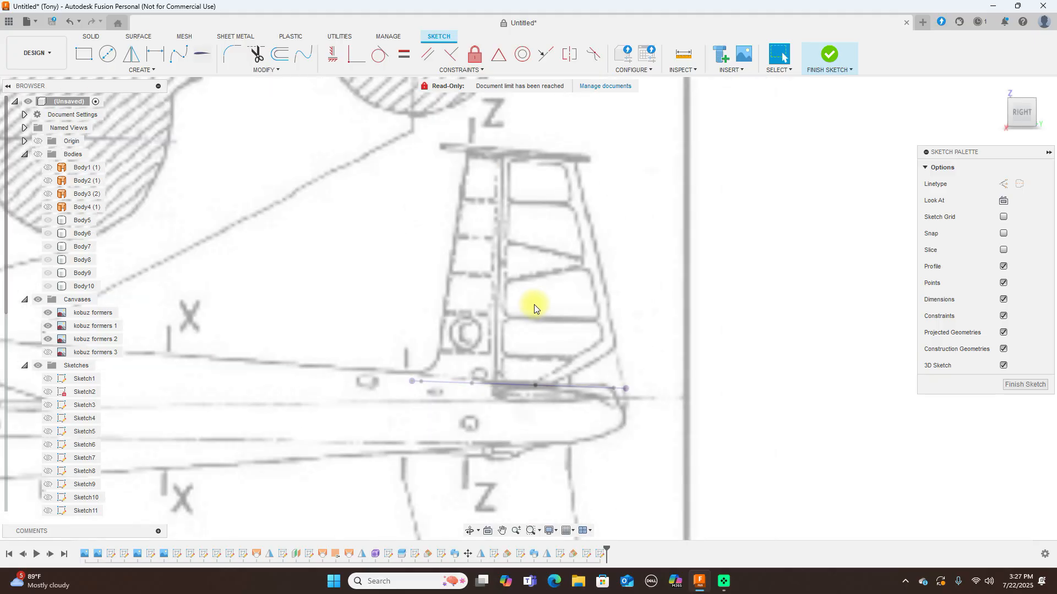
scroll(534, 308, "down", 1)
key("l")
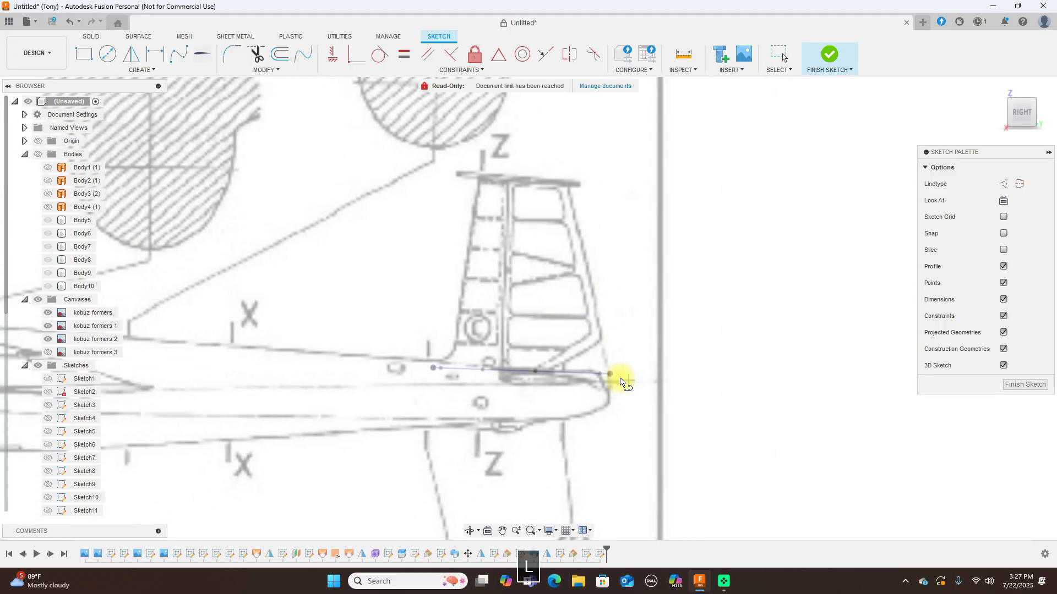
left_click(610, 375)
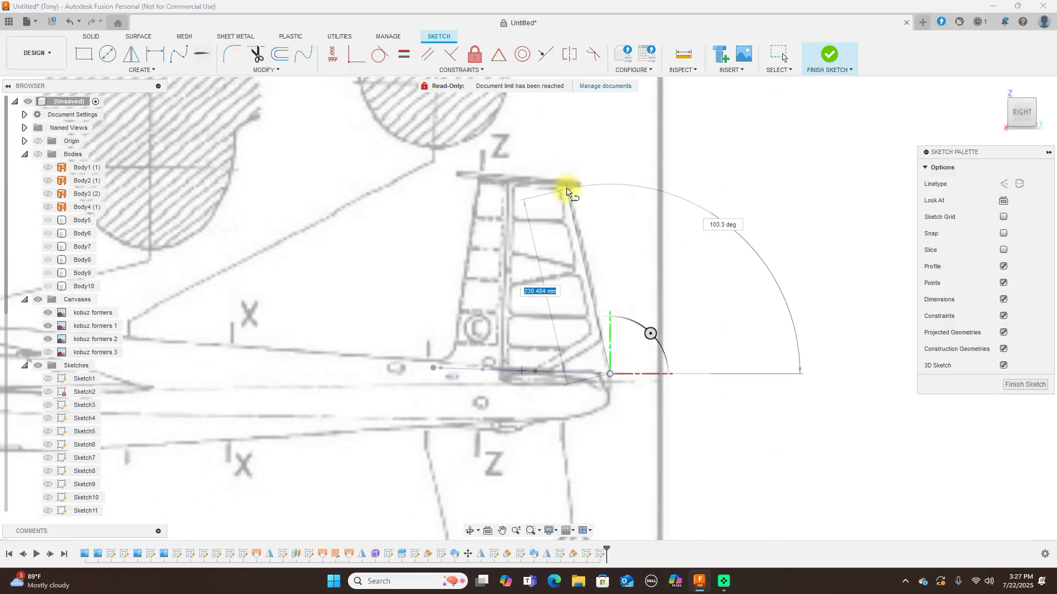
left_click(568, 187)
right_click(566, 185)
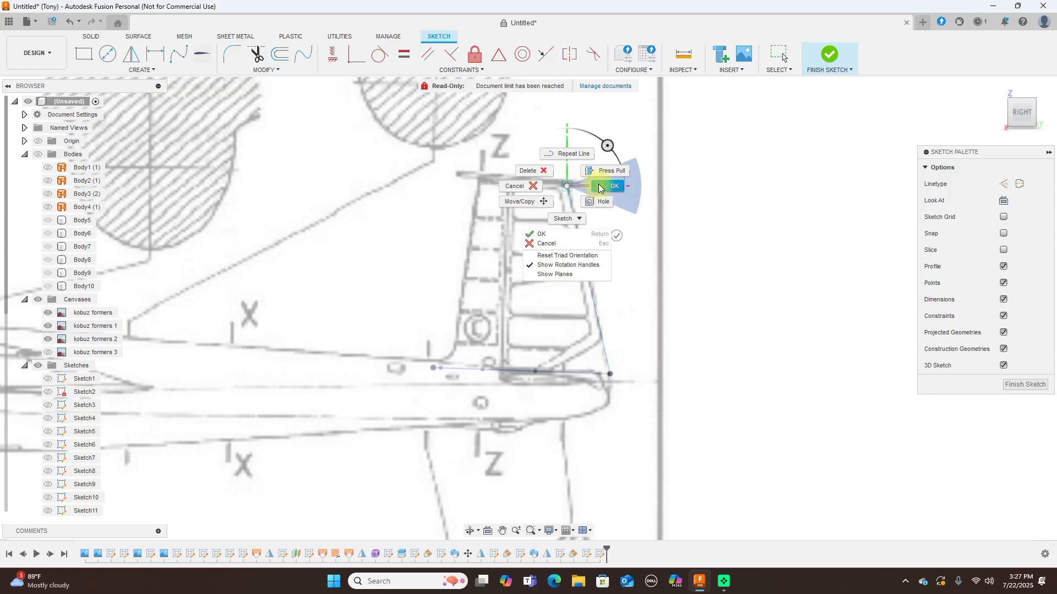
left_click(607, 174)
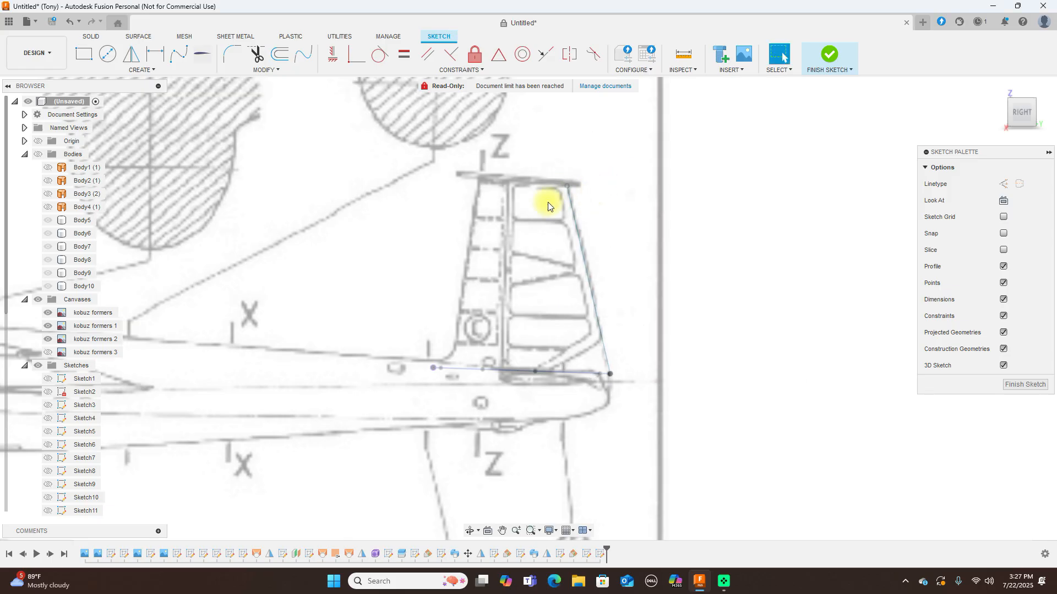
- Trace the fin's leading edge with a fit-point spline from the base line's front end through the root fillet to the fin's upper front corner
left_click(176, 60)
left_click(435, 368)
scroll(434, 368, "up", 2)
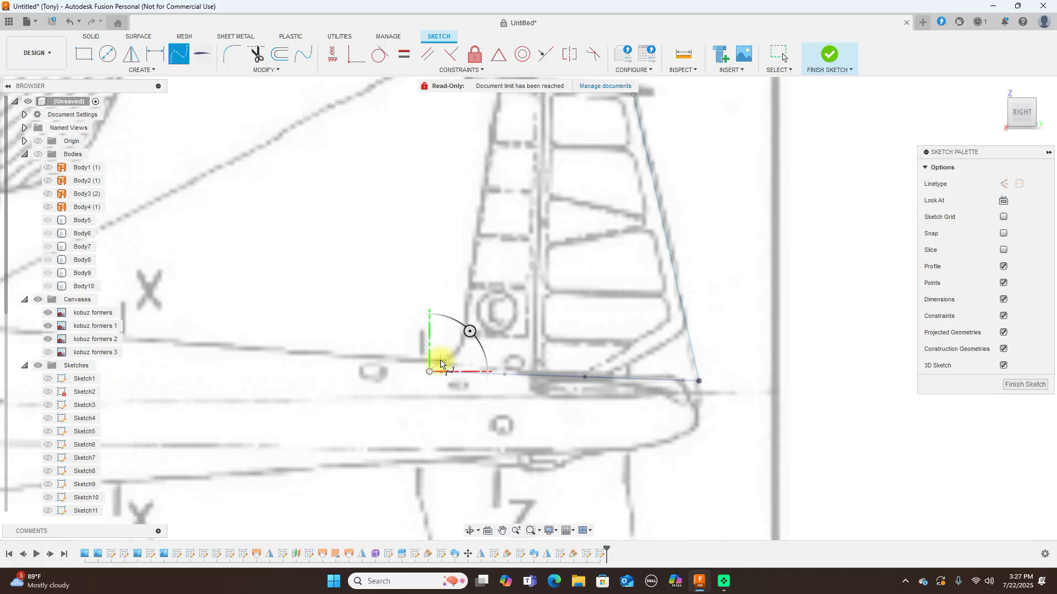
left_click(443, 362)
left_click(461, 353)
left_click(465, 331)
scroll(479, 204, "down", 2)
scroll(480, 205, "down", 1)
left_click(479, 217)
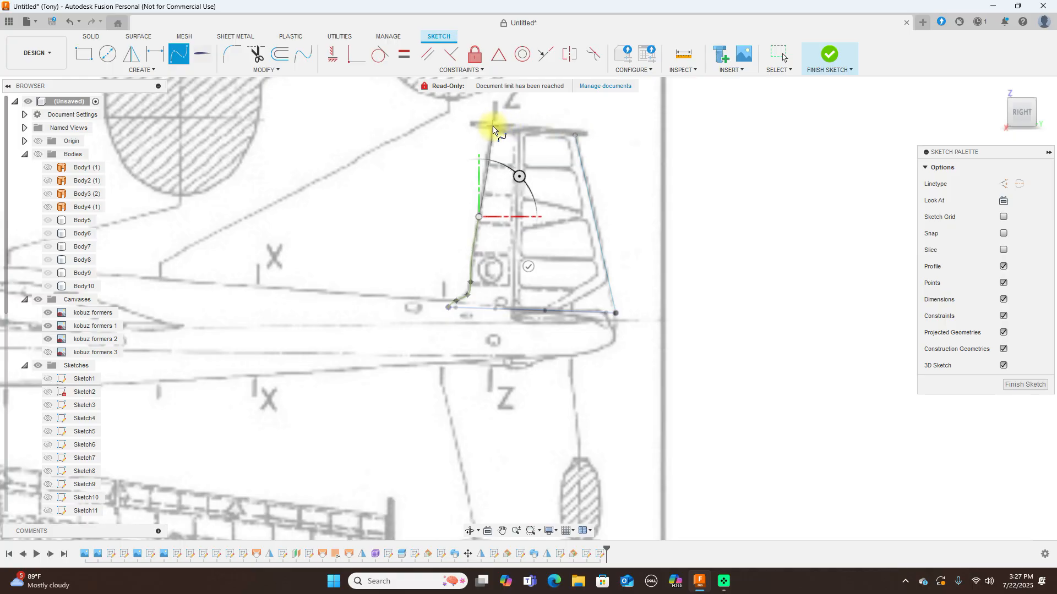
left_click(492, 127)
right_click(493, 127)
left_click(529, 129)
key("Escape")
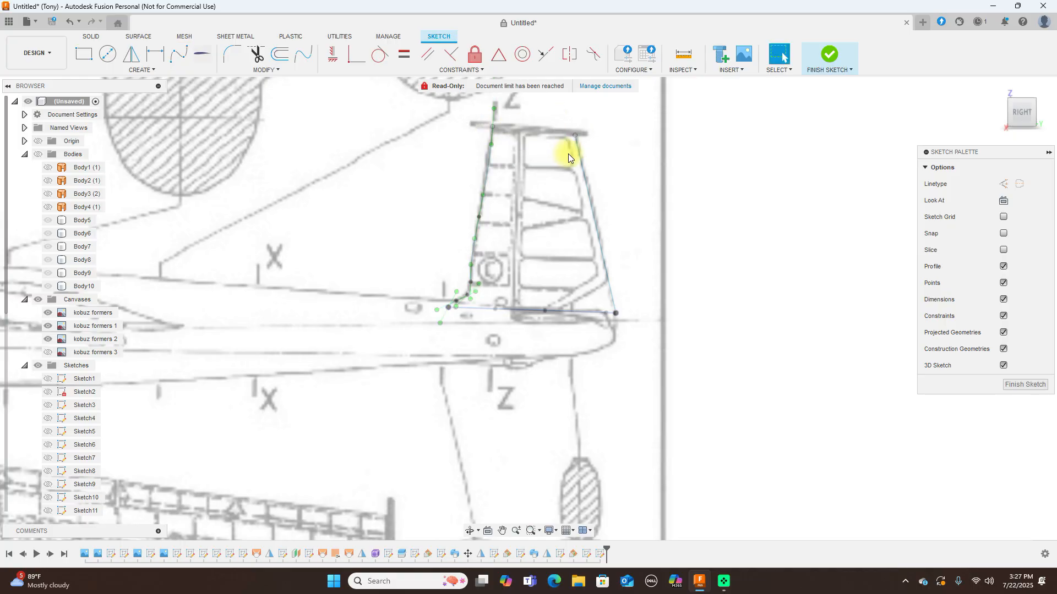
- Adjust the leading-edge spline's fit point at the root fillet to follow the blueprint curve, and finish the sketch
scroll(625, 204, "up", 3)
middle_click_drag(626, 206, 717, 234)
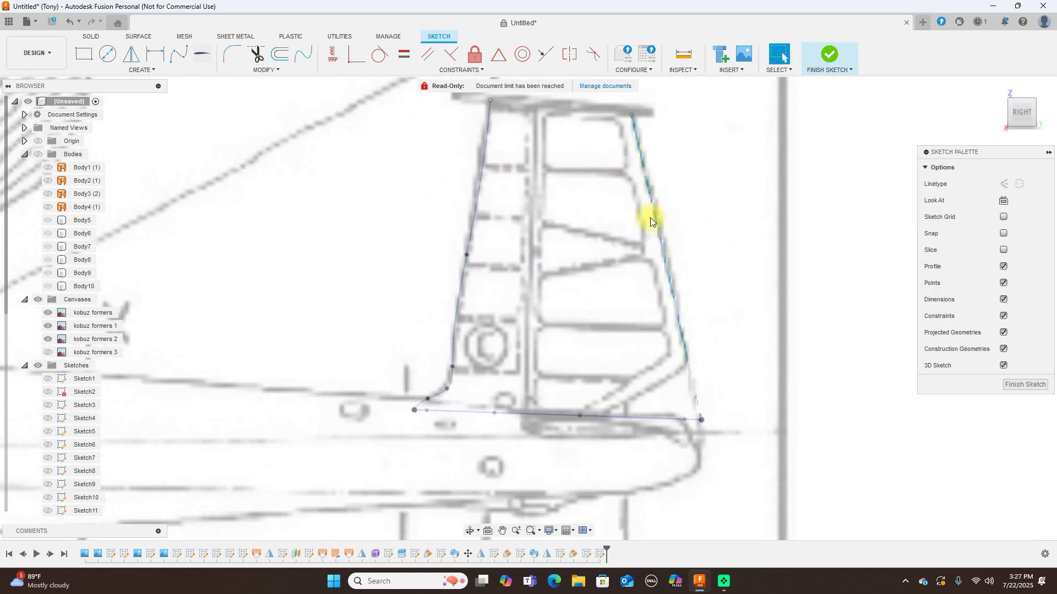
scroll(650, 217, "down", 2)
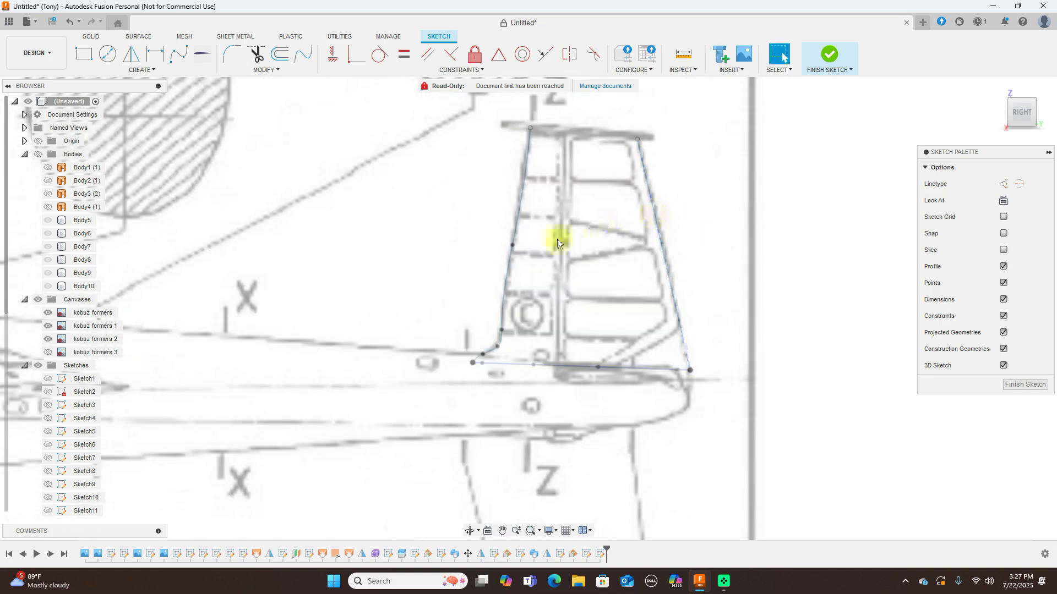
scroll(492, 348, "up", 2)
left_click(497, 346)
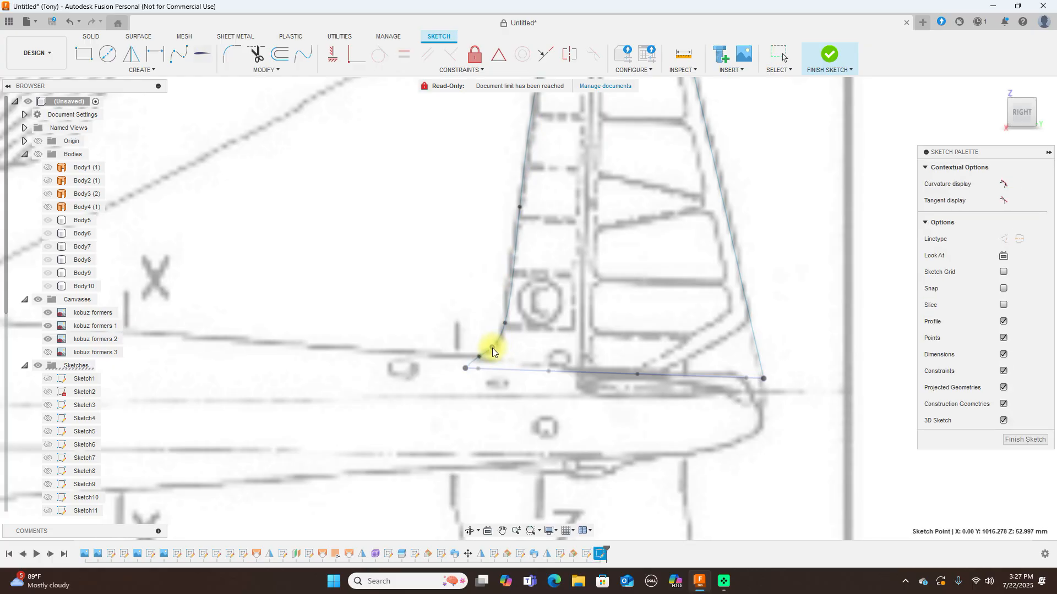
scroll(542, 236, "down", 3)
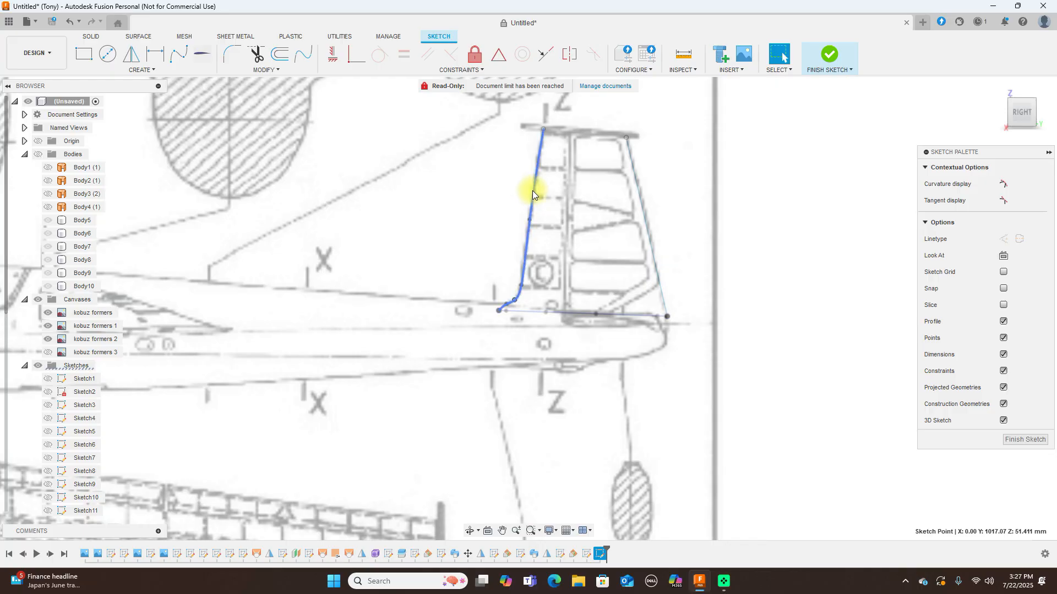
left_click(831, 53)
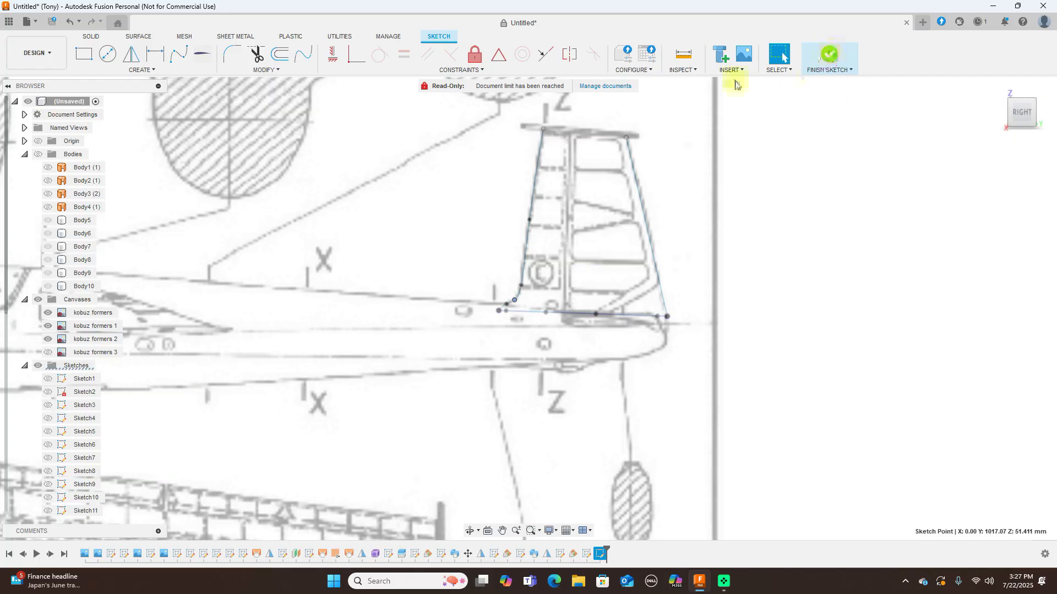
- Hide the canvases and set both halves of the fin's root airfoil as the profiles of a Path + Guide Rail sweep
left_click(38, 299)
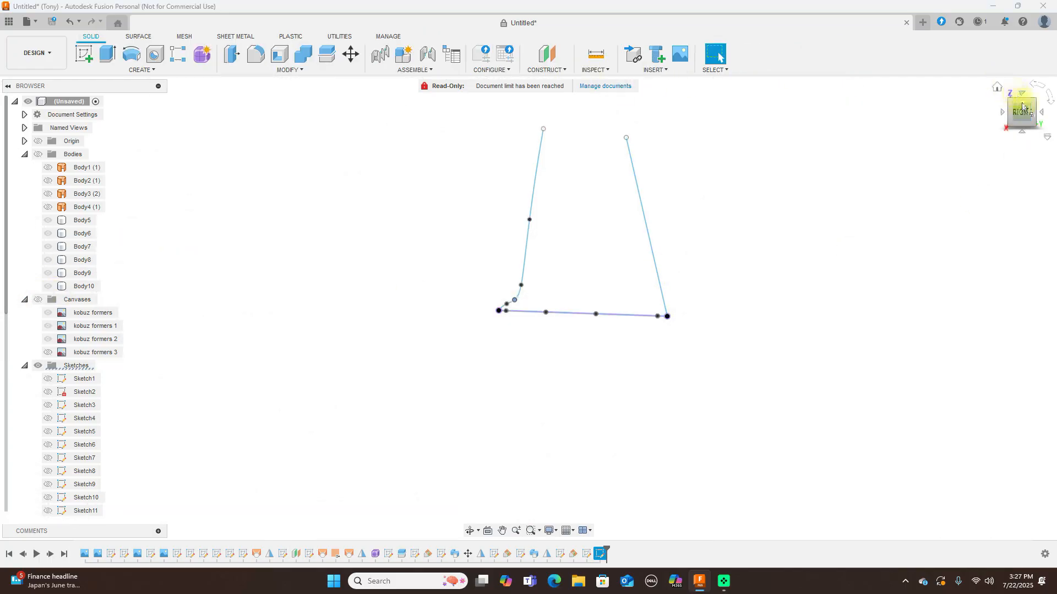
mouse_move(1021, 107)
left_mouse_down()
mouse_move(1008, 134)
mouse_move(774, 256)
left_mouse_up()
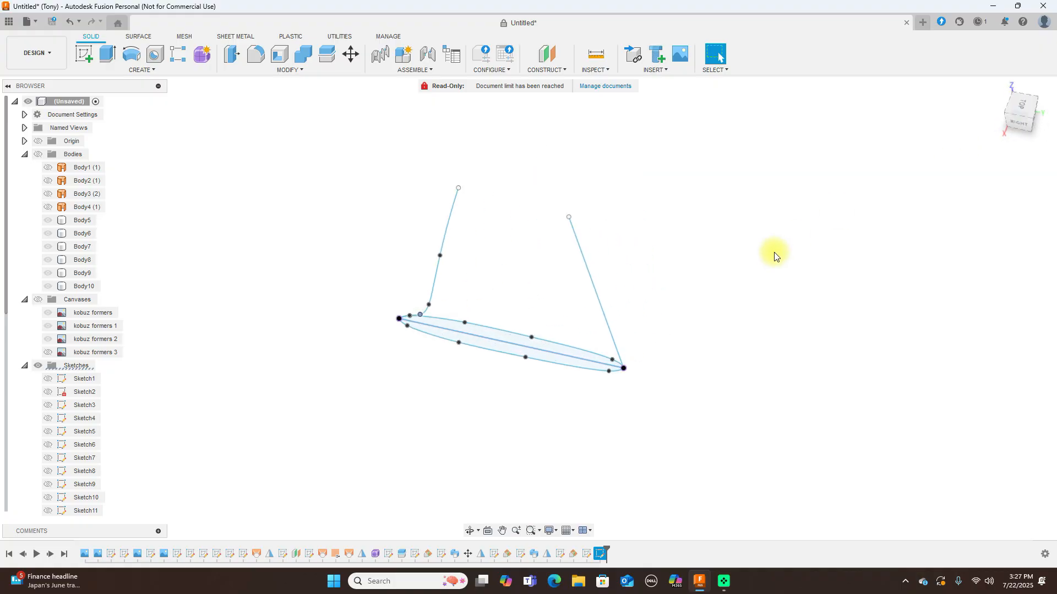
left_click(146, 70)
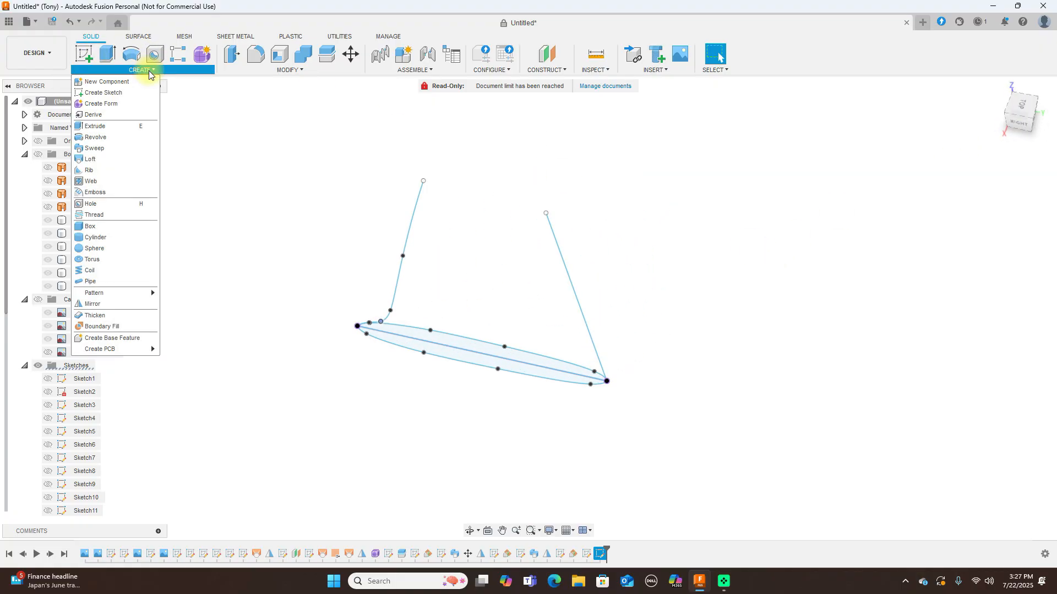
left_click(111, 150)
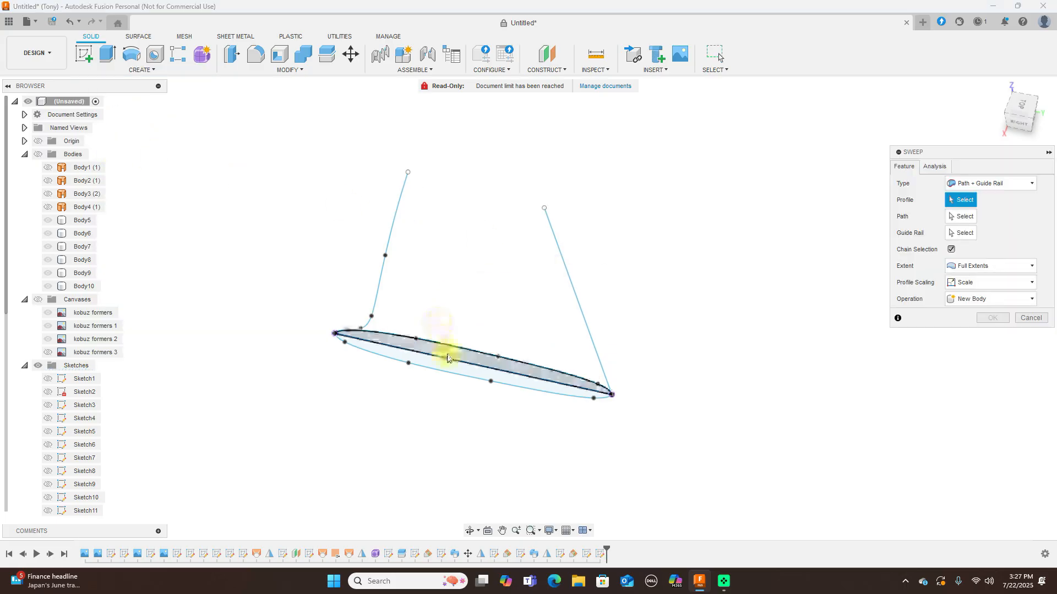
left_click(447, 358)
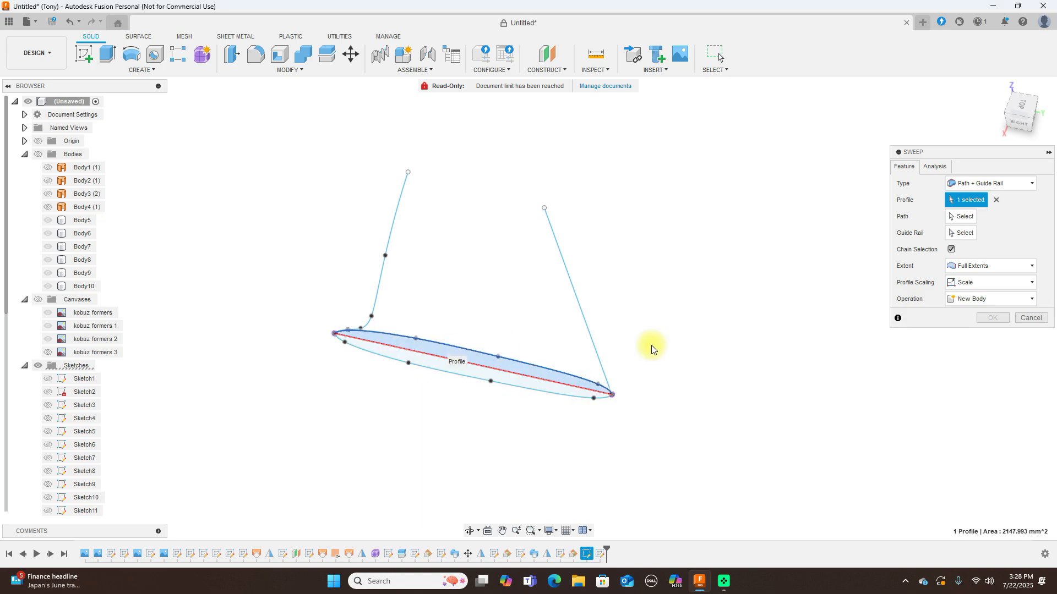
left_click(459, 366)
- Sweep the airfoil along the leading-edge spline with the trailing-edge line as guide rail into a new body, and show the glider's bodies
left_click(962, 217)
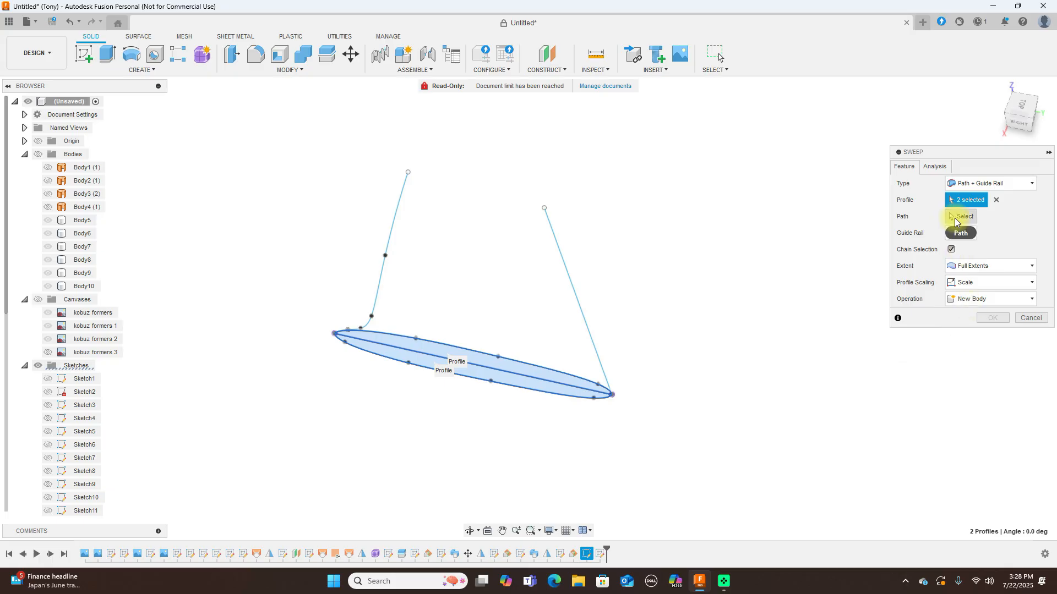
left_click(383, 272)
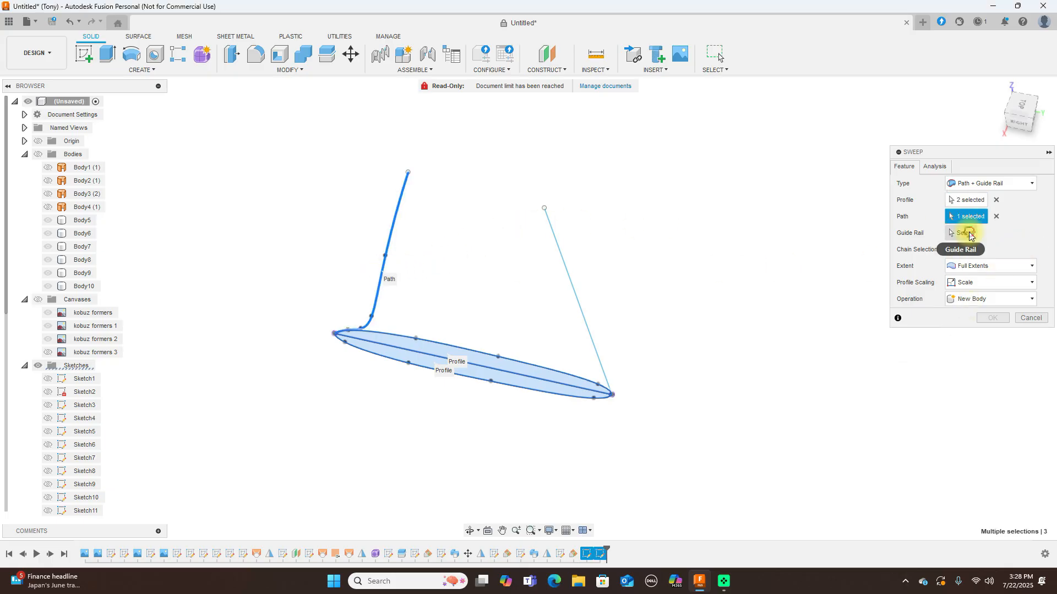
left_click(960, 234)
left_click(582, 306)
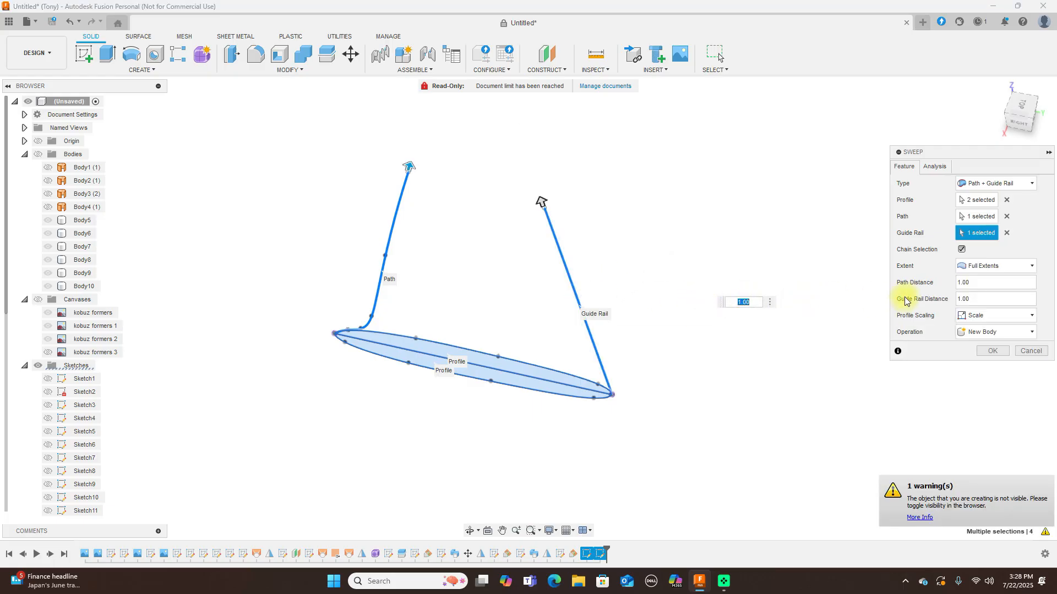
left_click(993, 351)
left_click(38, 154)
scroll(825, 197, "down", 2)
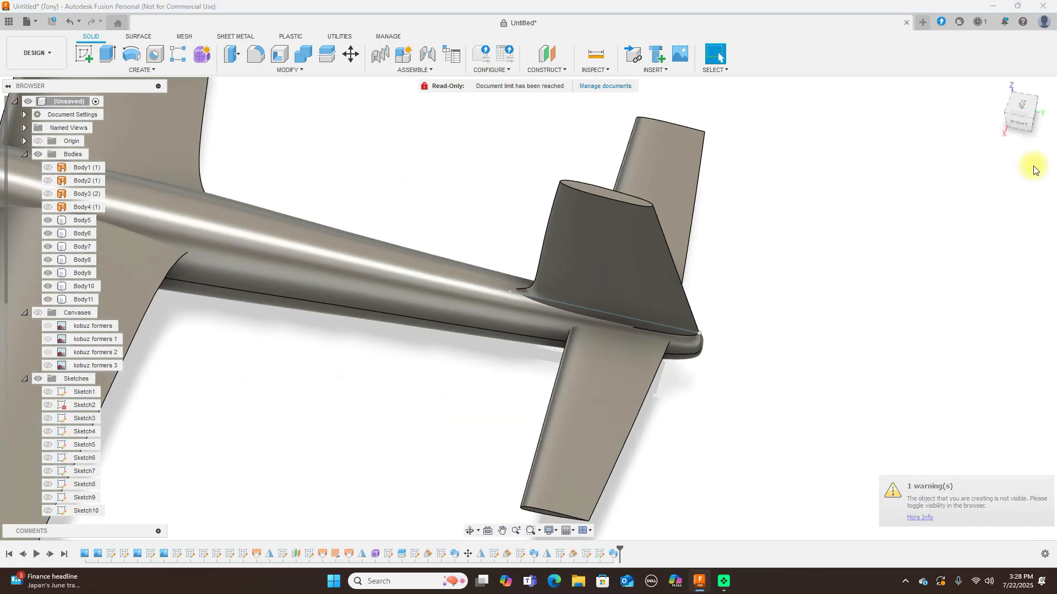
- Show the blueprint canvases over the glider in the right view and check the fin against the drawing's tail outline
left_click(1017, 123)
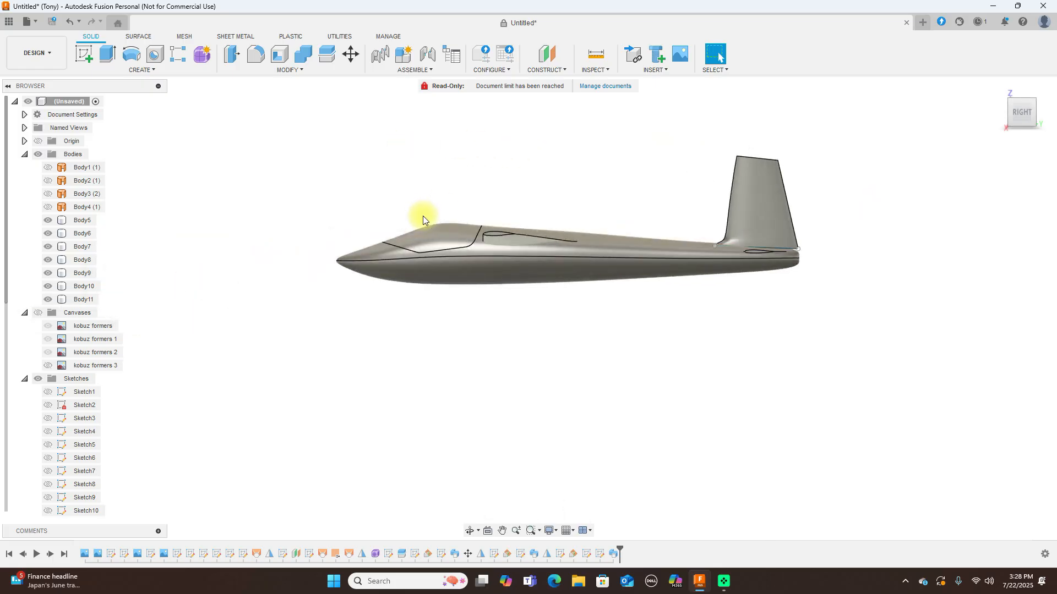
left_click(37, 379)
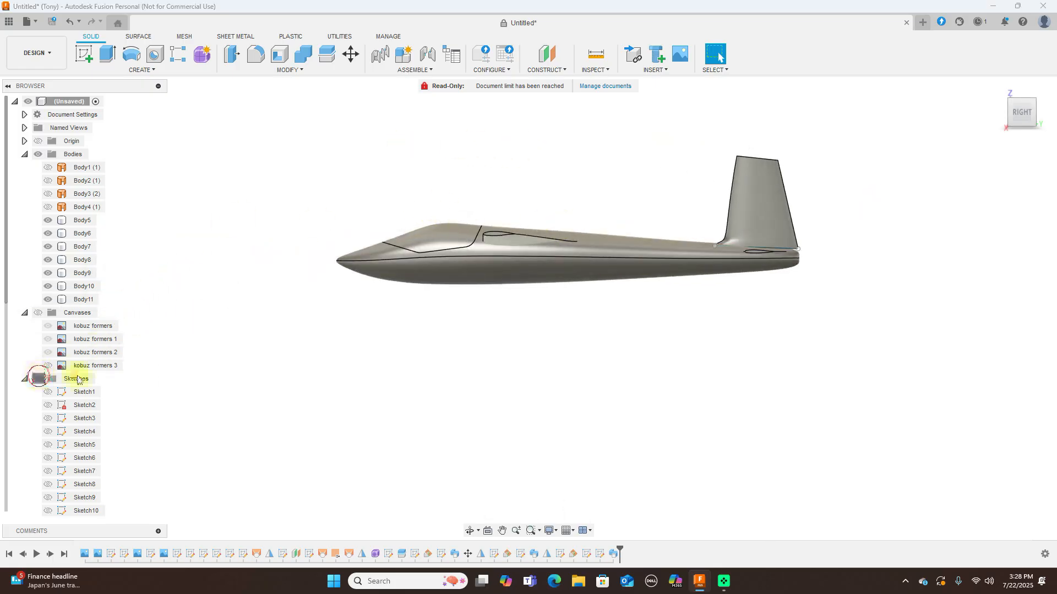
scroll(770, 341, "up", 3)
scroll(661, 292, "down", 2)
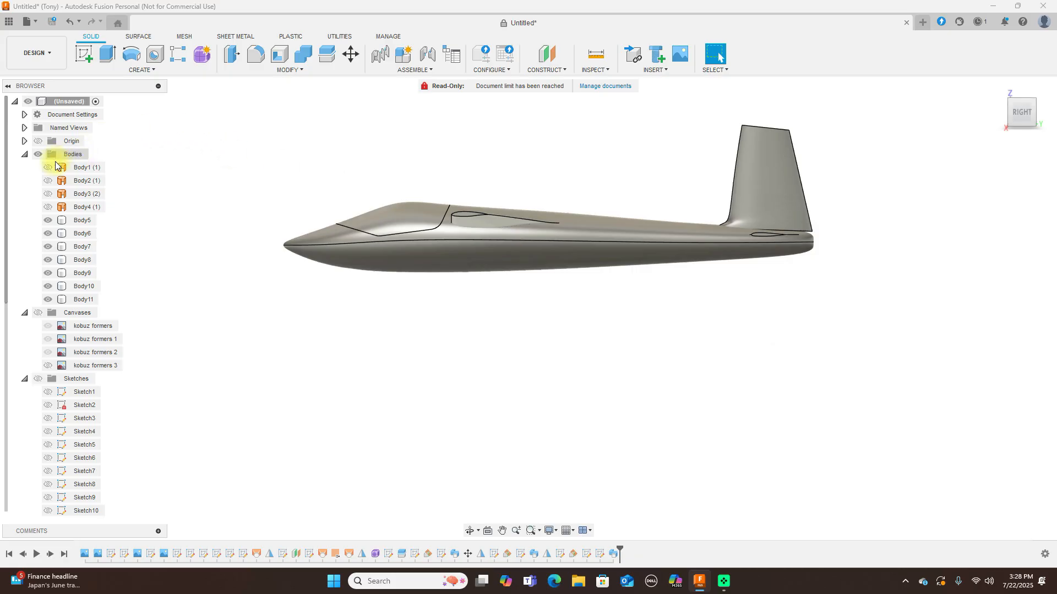
left_click(38, 313)
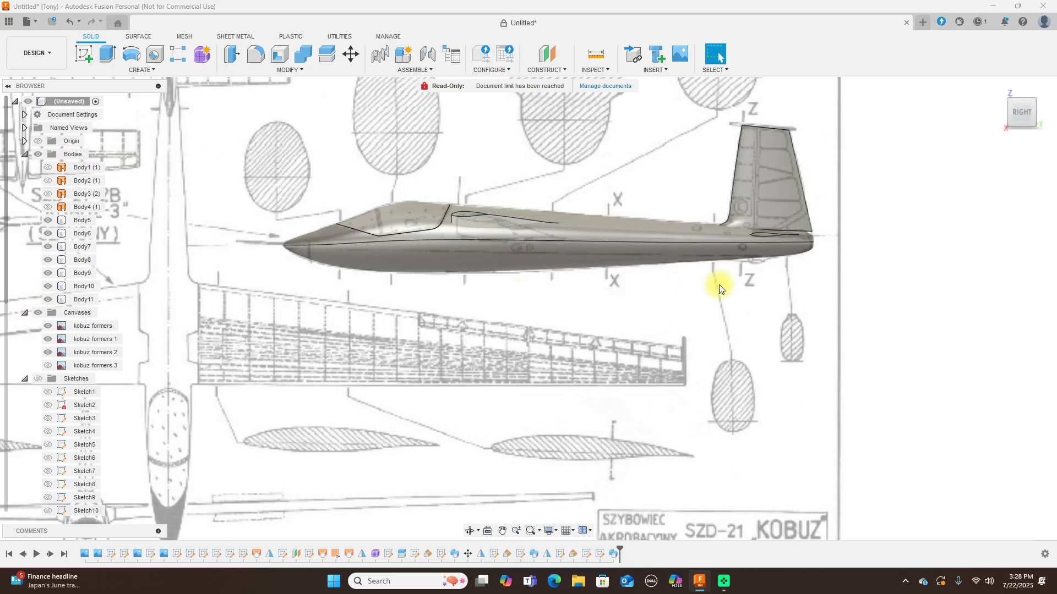
scroll(759, 282, "up", 2)
scroll(801, 279, "up", 3)
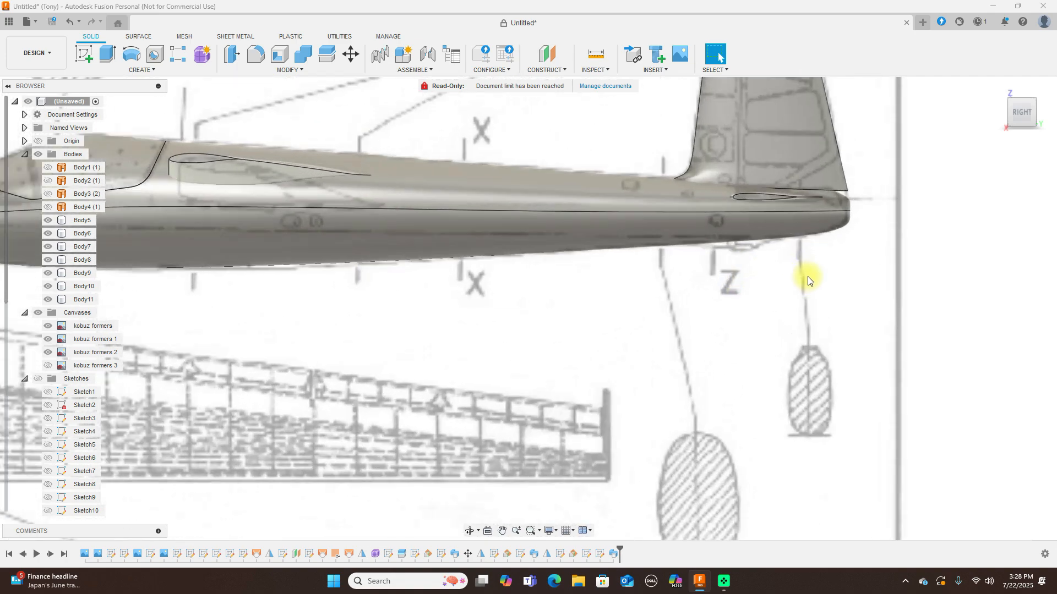
middle_click_drag(814, 314, 826, 363)
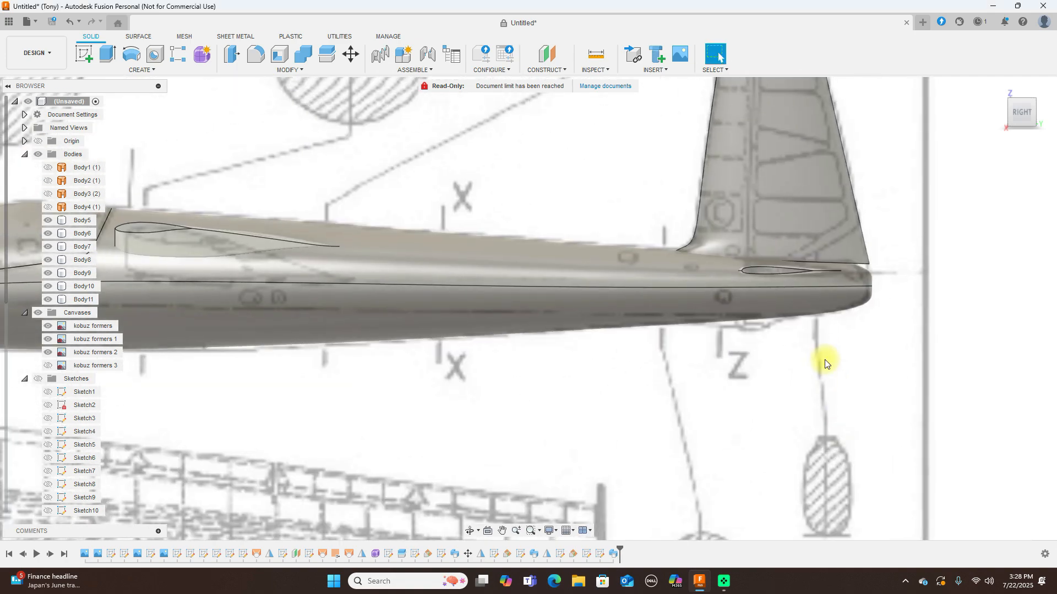
scroll(825, 364, "down", 2)
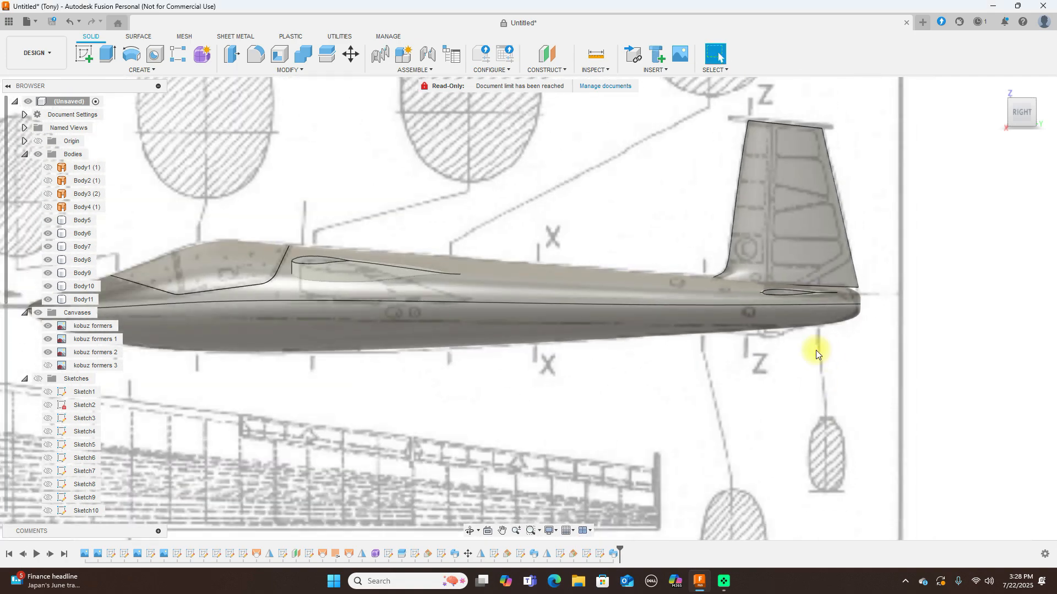
left_click(40, 378)
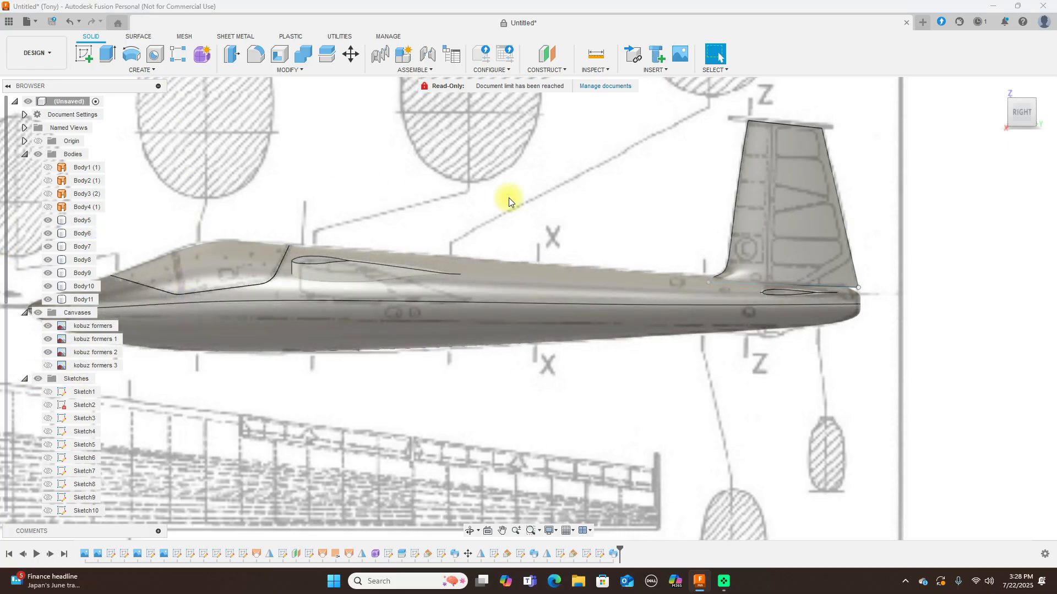
- Sketch a fit-point spline on the side-view plane from below the fuselage through the fin's lower rear corner, ending just behind the trailing edge
left_click(84, 53)
left_click(499, 194)
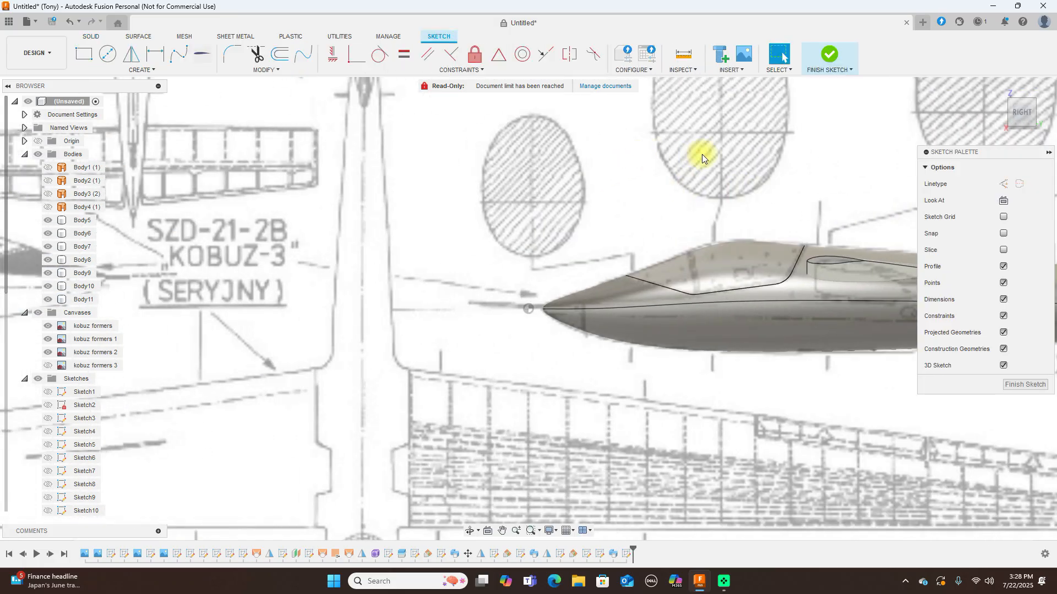
scroll(573, 145, "up", 2)
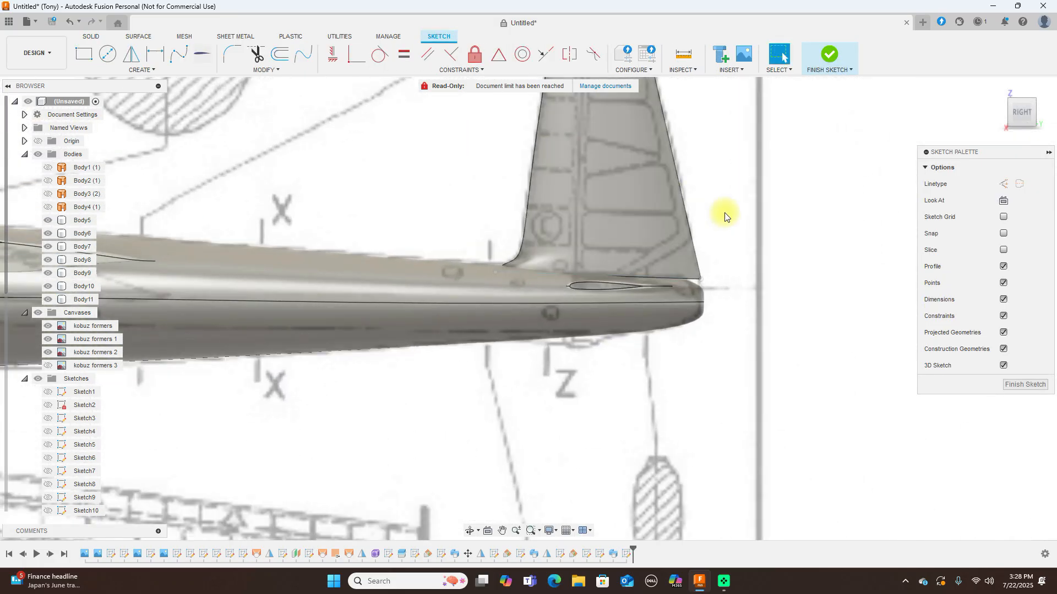
middle_click_drag(727, 201, 763, 295)
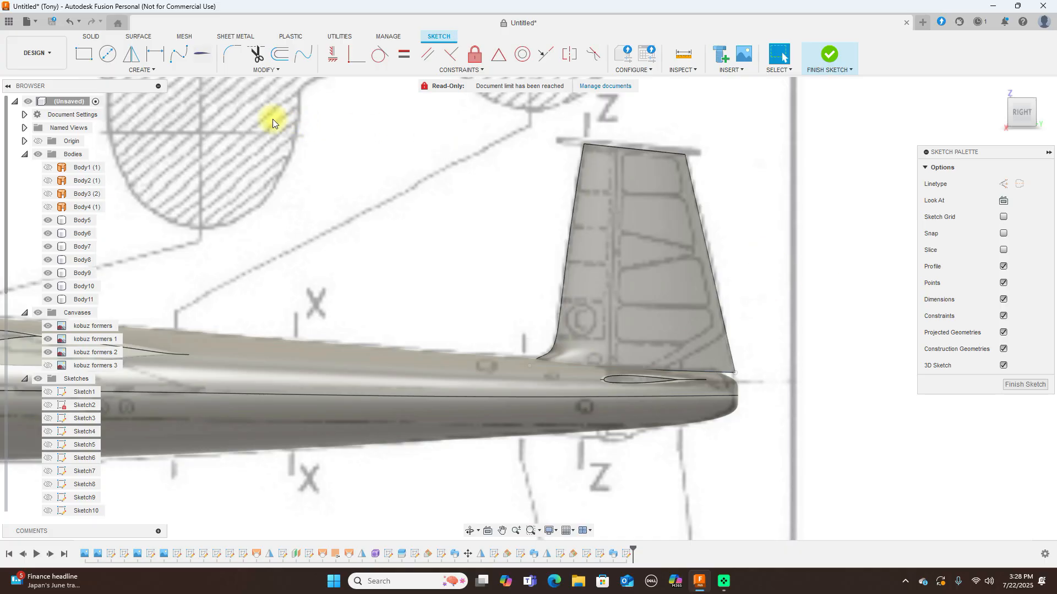
left_click(187, 58)
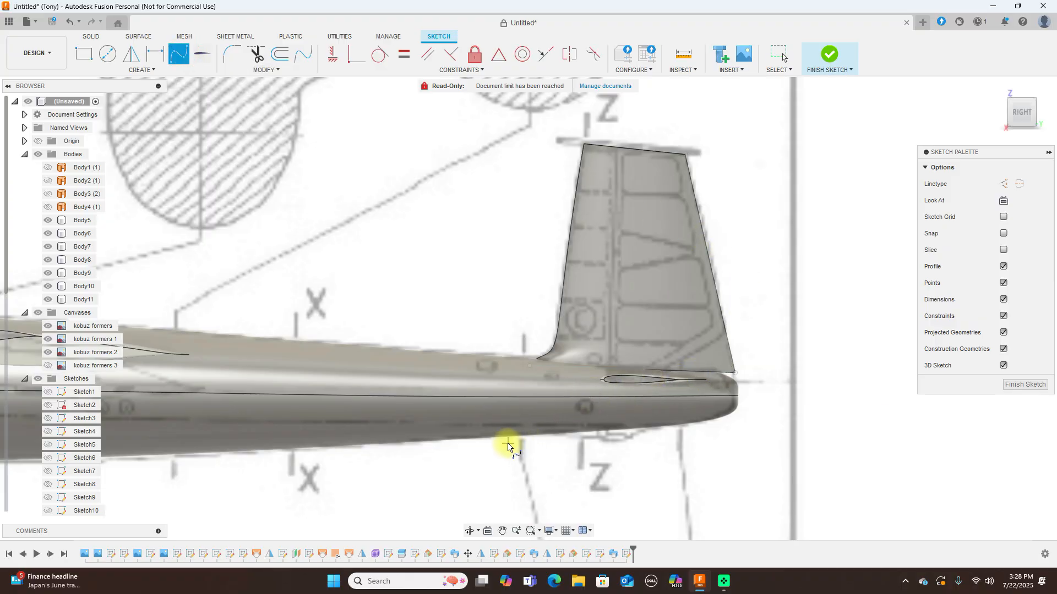
left_click(478, 444)
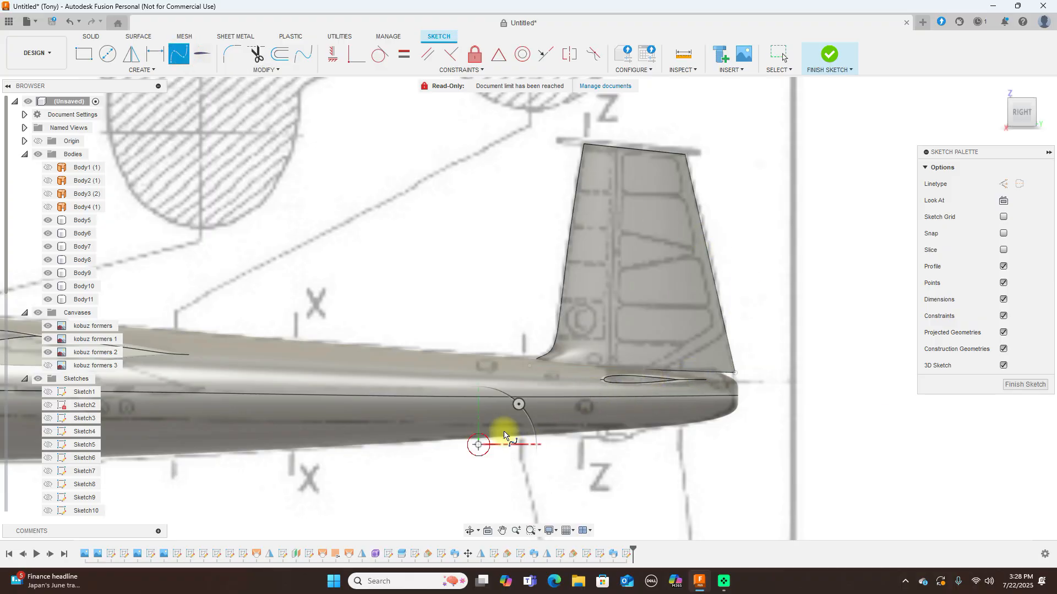
left_click(671, 367)
left_click(716, 340)
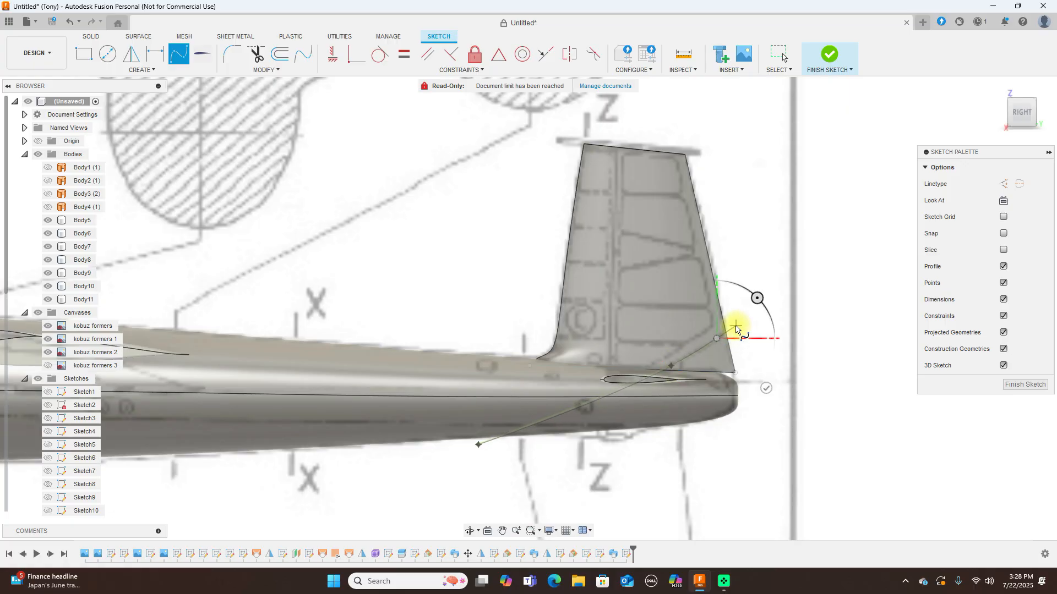
left_click(730, 288)
right_click(730, 289)
left_click(762, 288)
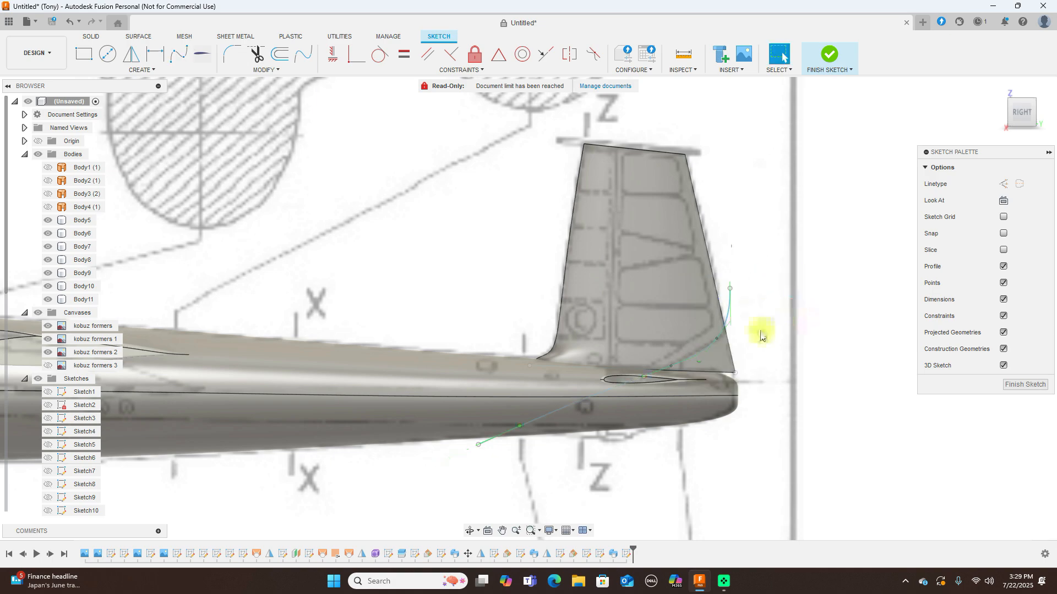
- Adjust the spline's fit points to follow the blueprint's slanted lower rudder edge, and finish the sketch
left_click(721, 337)
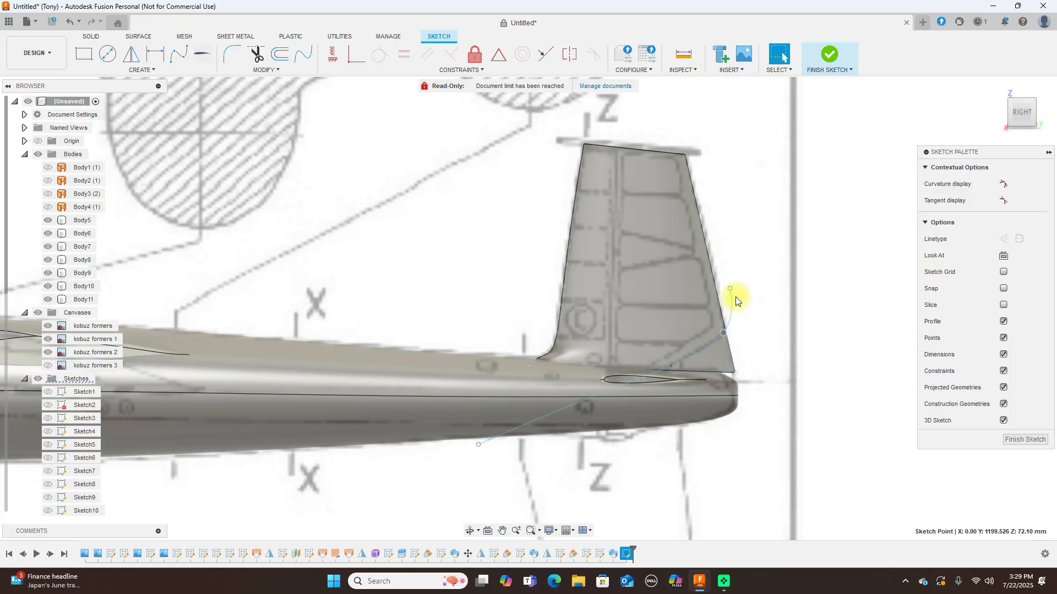
left_click_drag(729, 287, 725, 279)
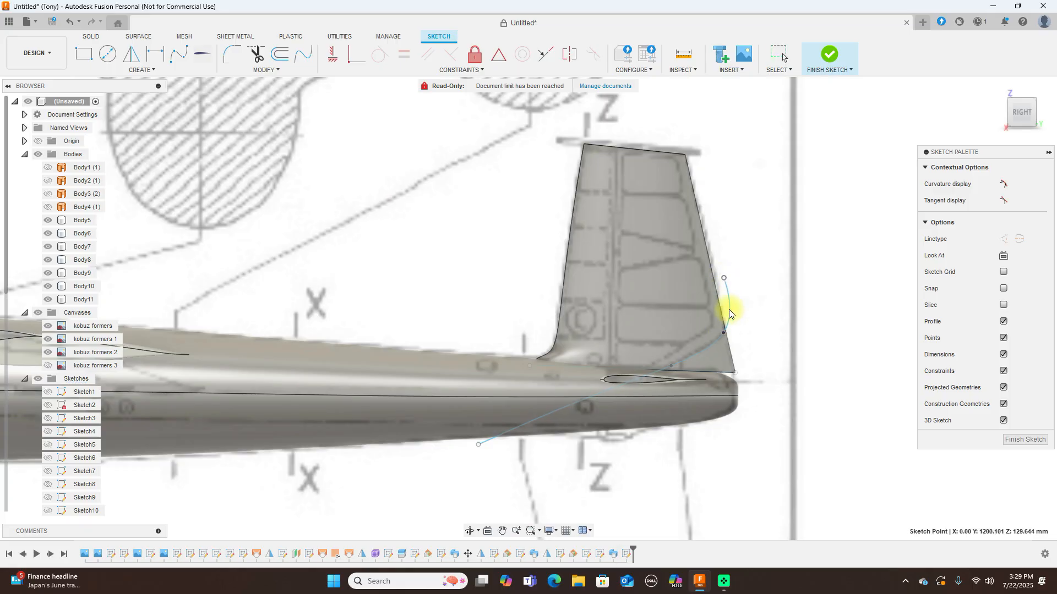
scroll(728, 310, "up", 5)
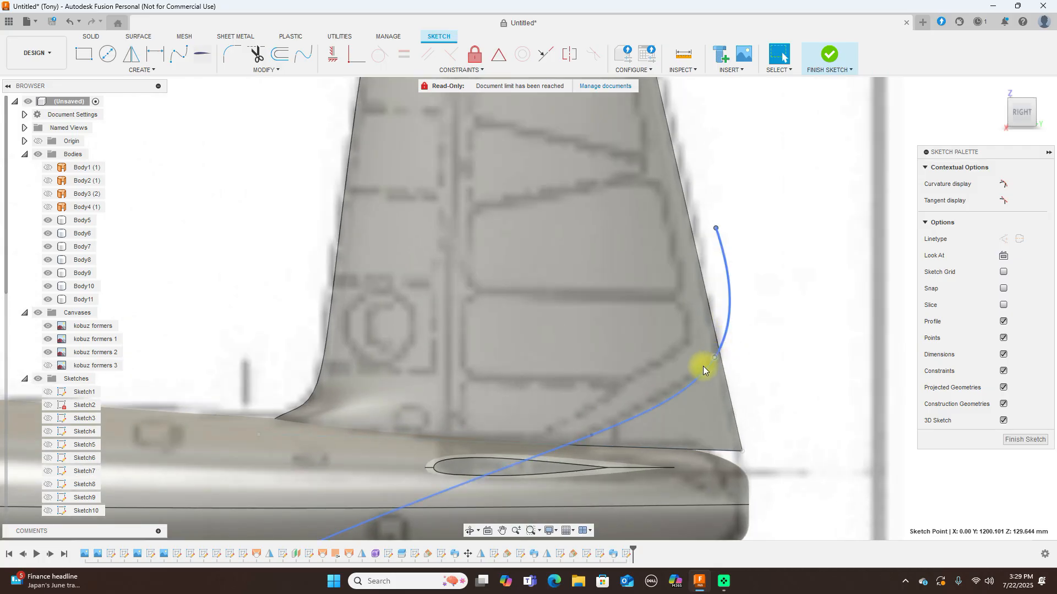
scroll(691, 385, "down", 3)
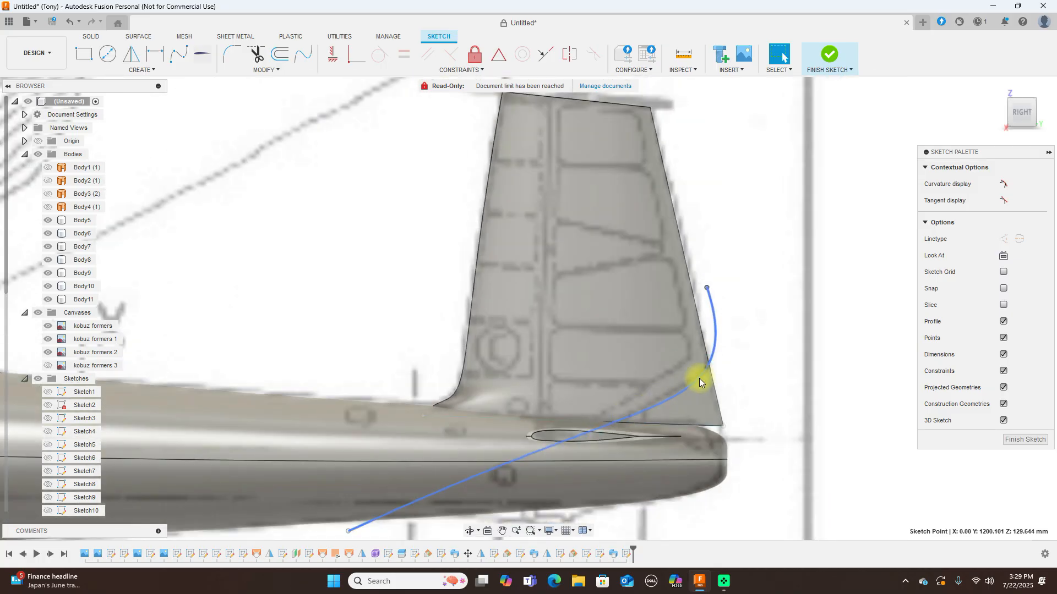
scroll(682, 383, "down", 3)
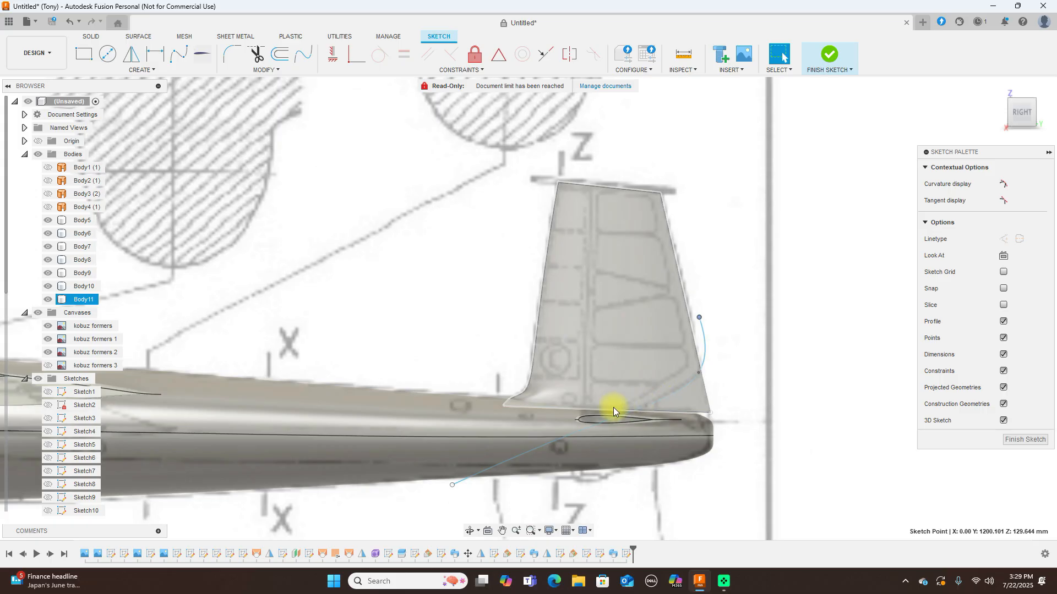
mouse_move(610, 420)
left_mouse_down()
mouse_move(646, 405)
mouse_move(606, 419)
left_mouse_up()
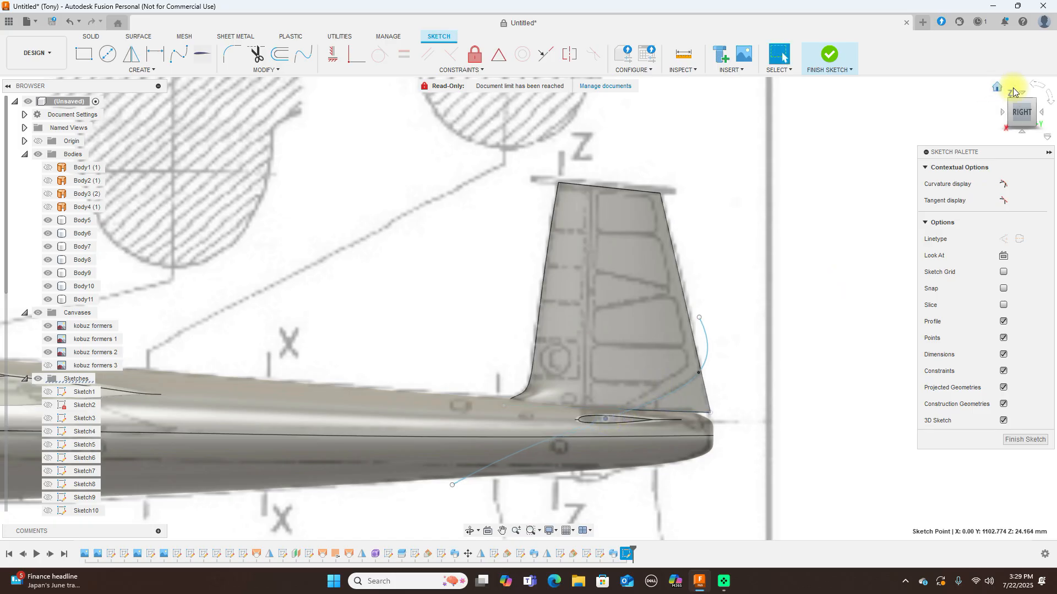
left_click(841, 59)
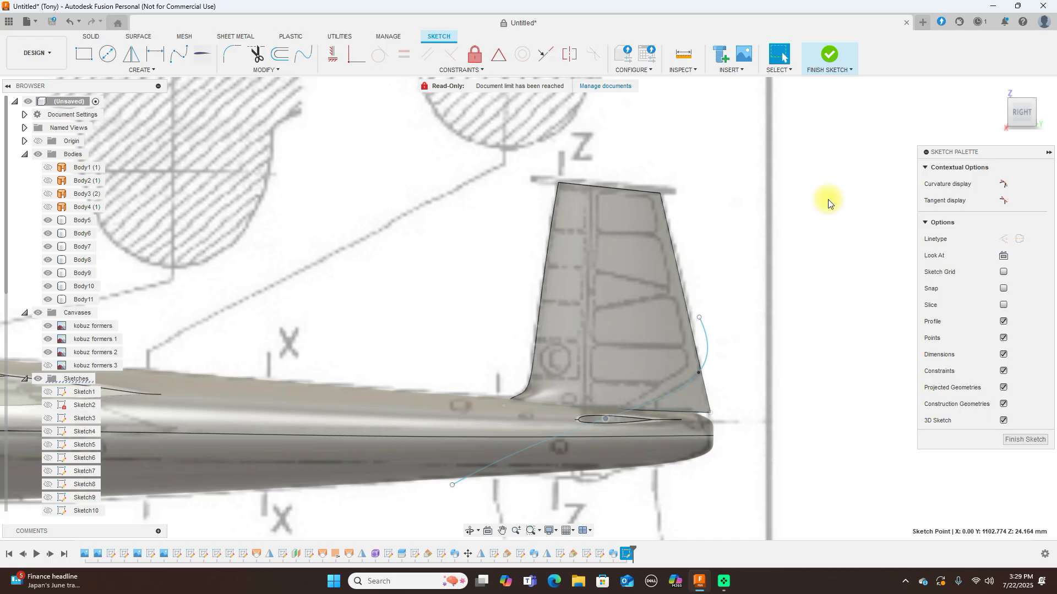
left_click(831, 55)
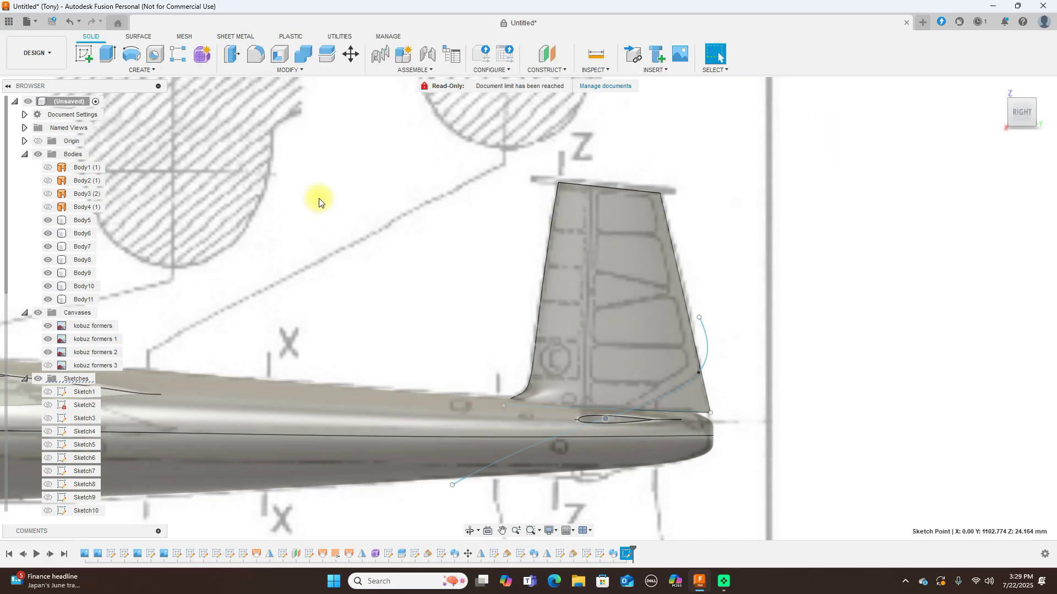
- Split the fin body with the new spline as the splitting tool
left_click(326, 54)
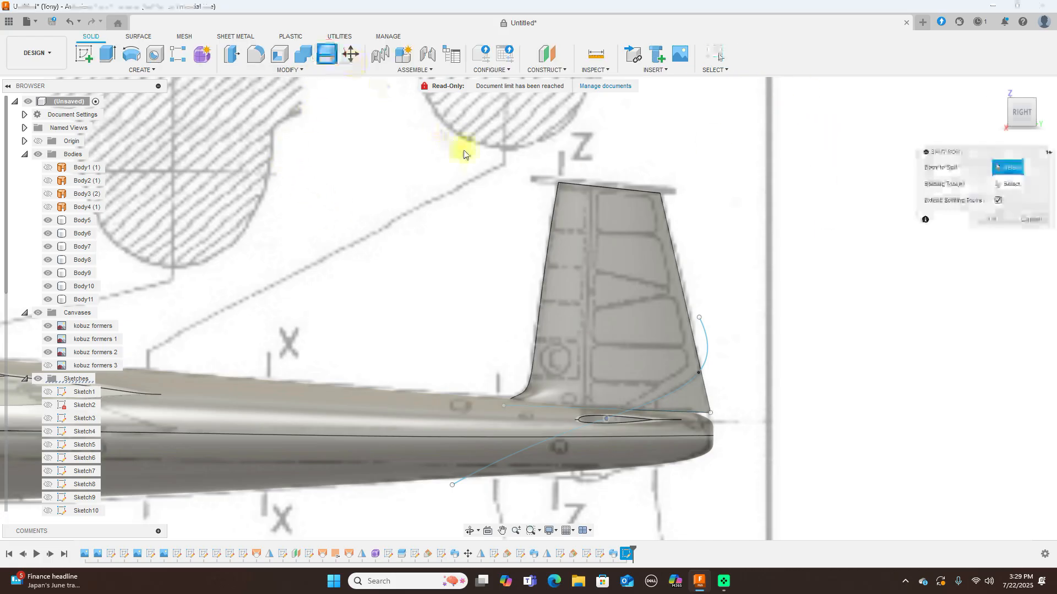
left_click(593, 258)
left_click(1001, 184)
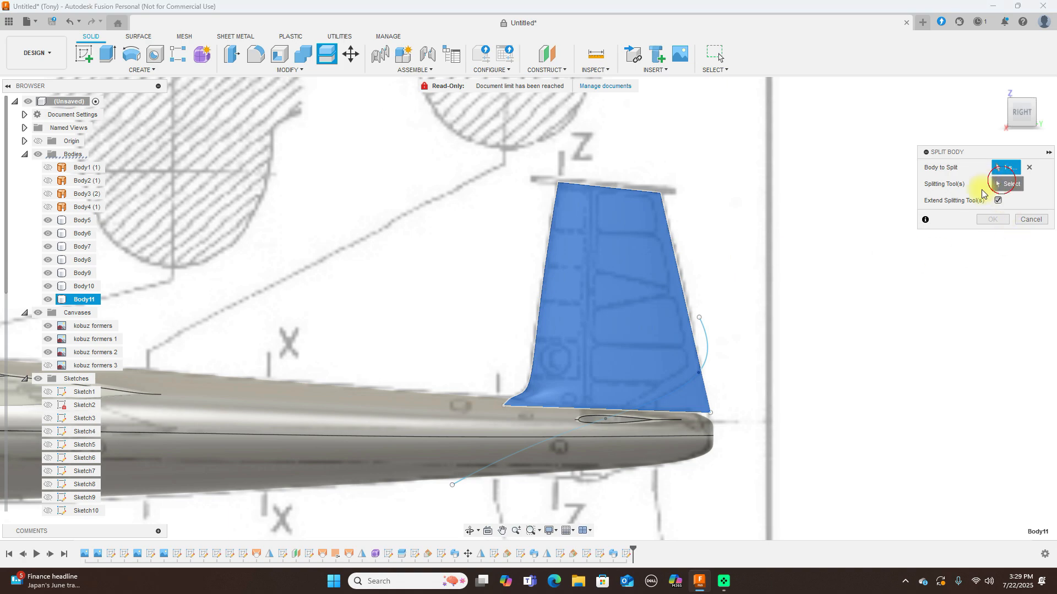
left_click(707, 343)
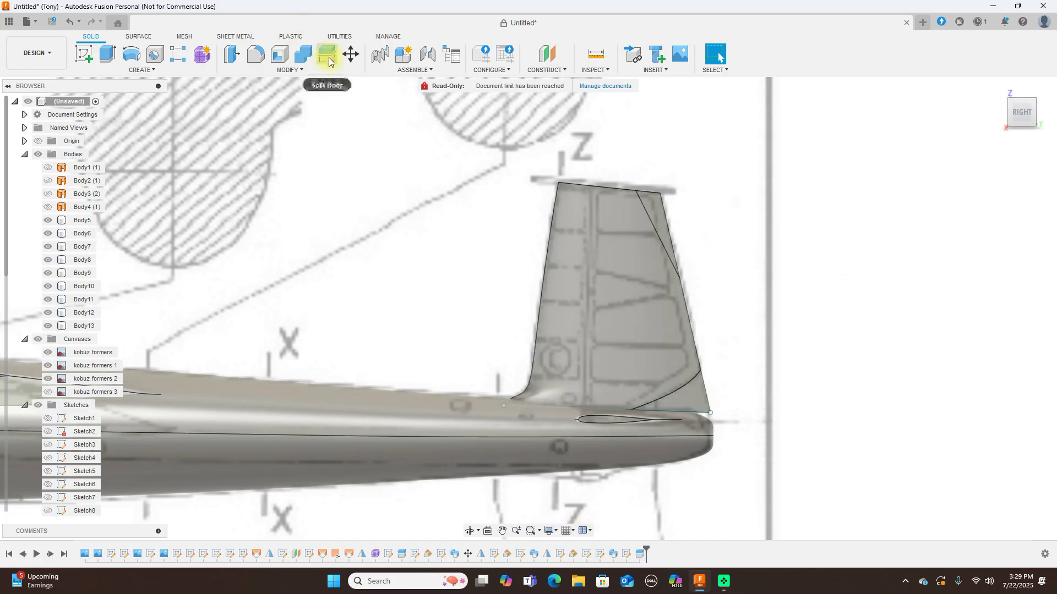
- Edit the fin's split feature and turn off Extend Splitting Tool(s)
right_click(641, 556)
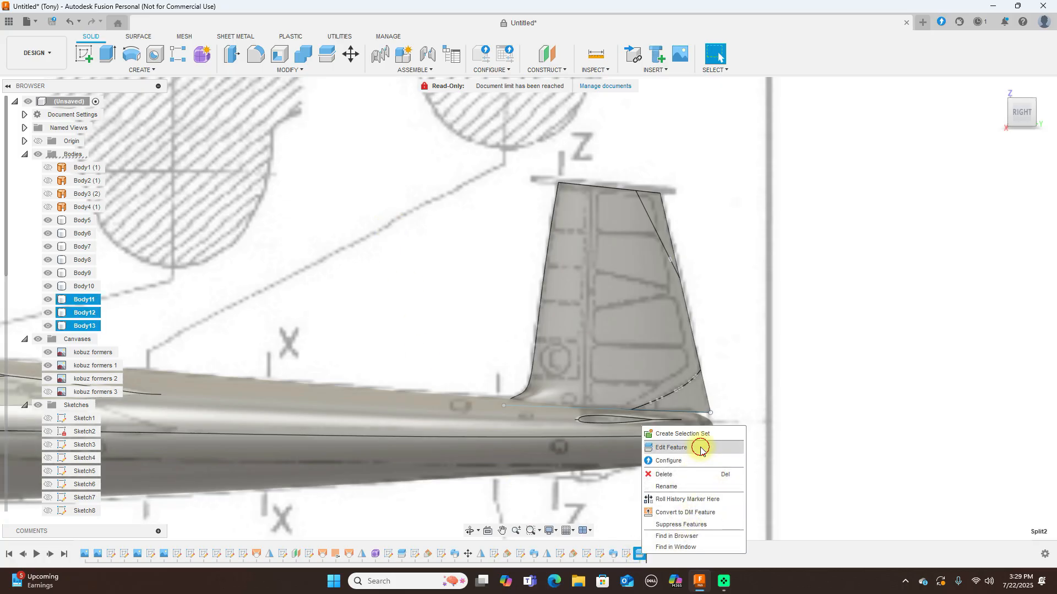
left_click(701, 449)
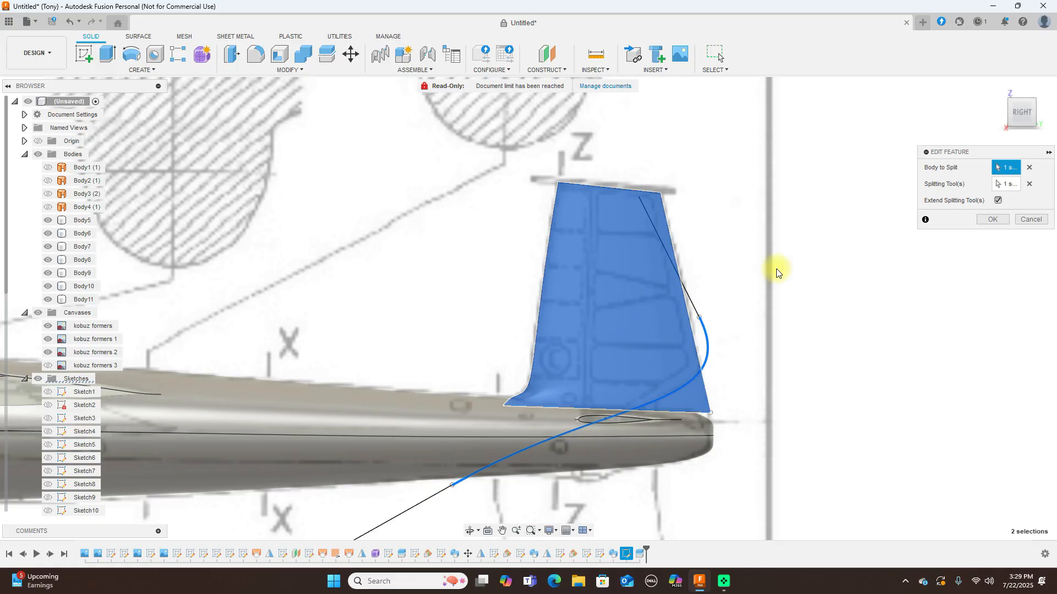
left_click(998, 200)
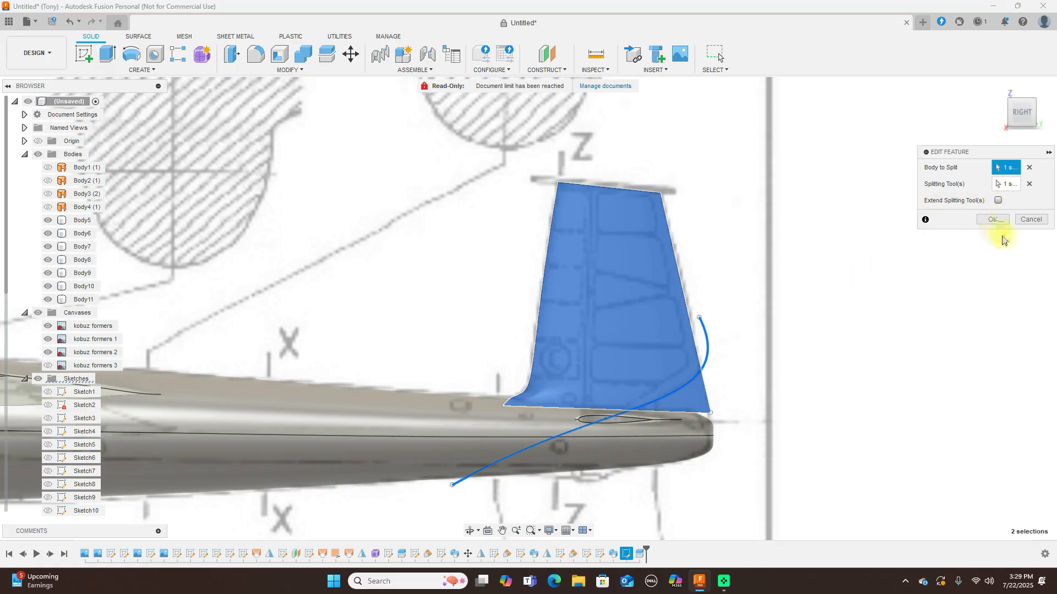
left_click(986, 221)
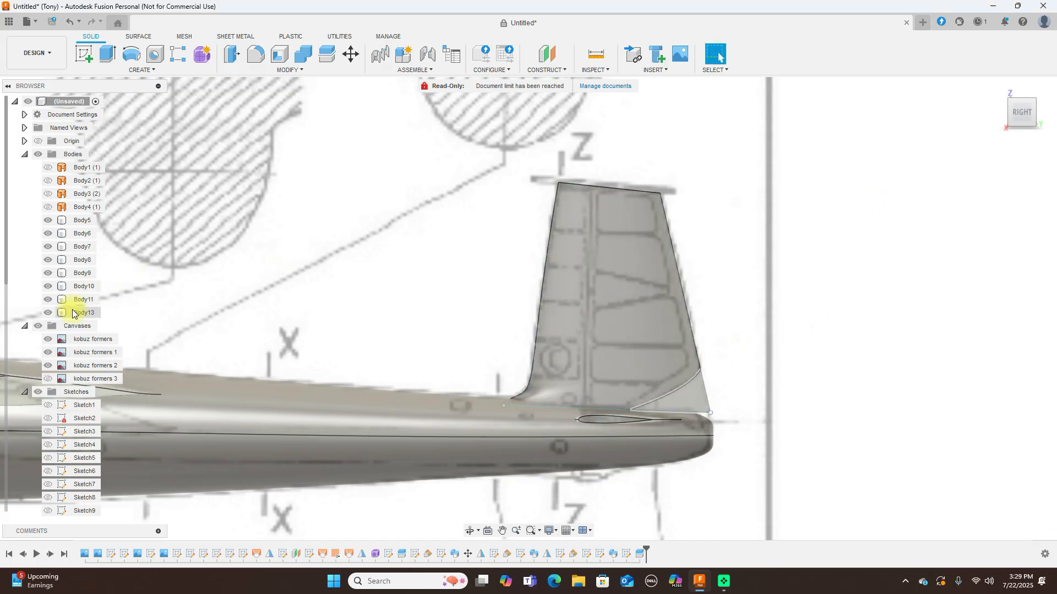
- Hide the cut-off lower corner of the fin, the canvases and the sketches, and view the whole glider at an angle
left_click(50, 313)
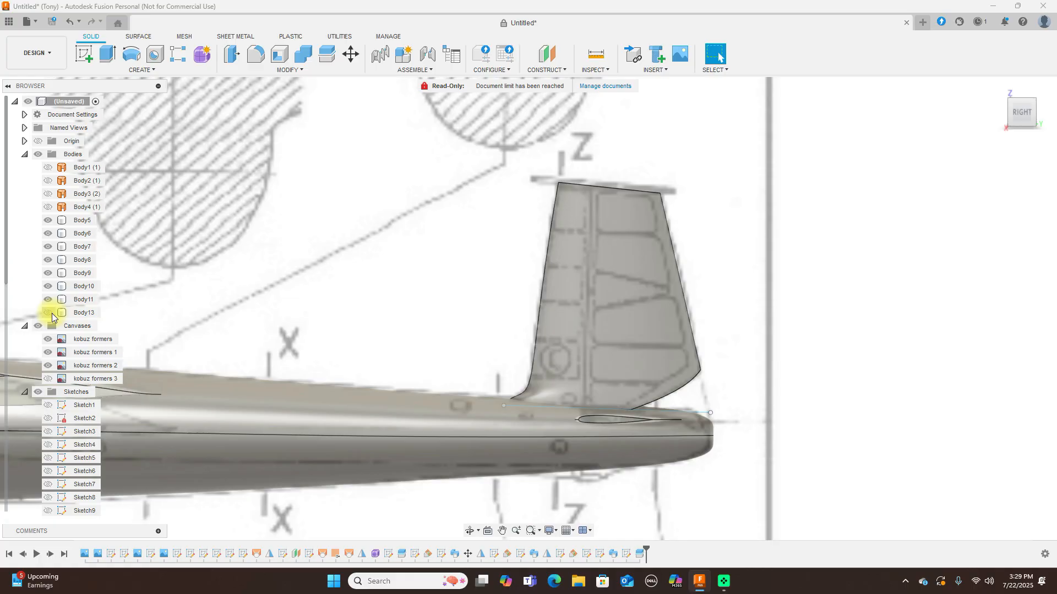
scroll(371, 299, "down", 6)
middle_click_drag(370, 239, 663, 213)
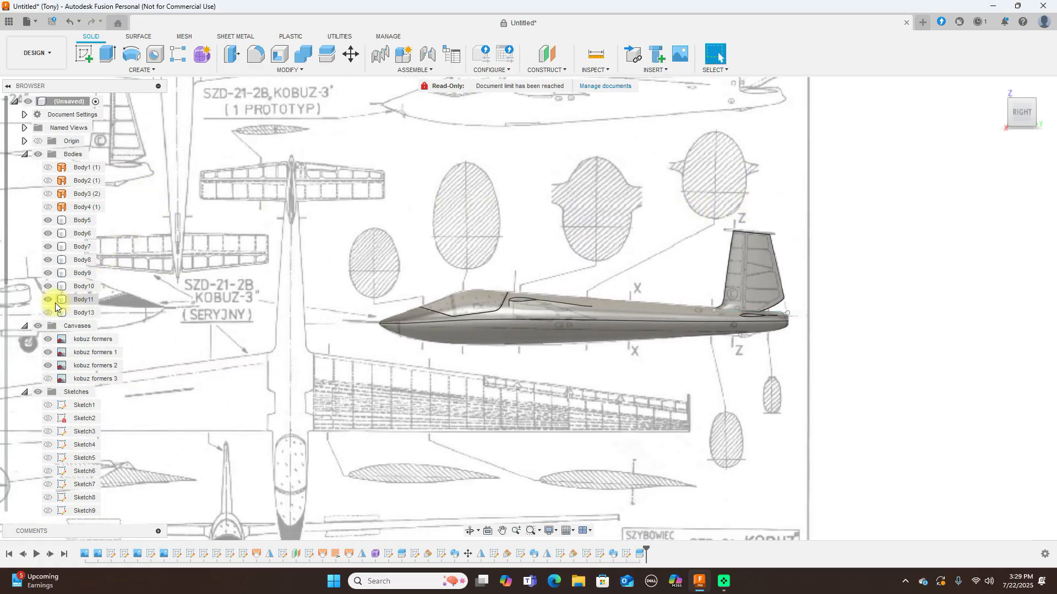
left_click(38, 326)
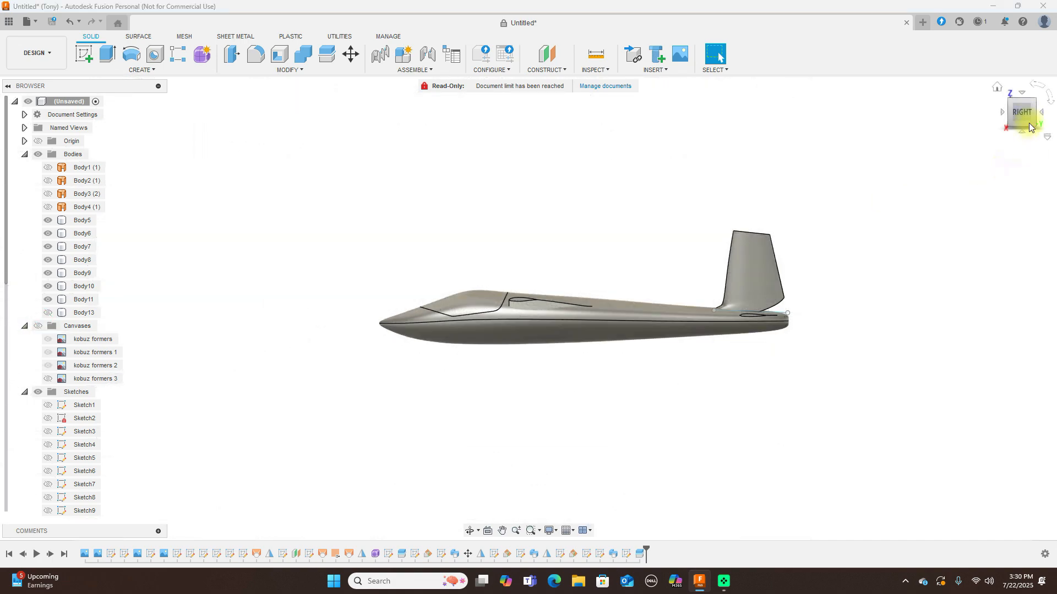
left_click_drag(1012, 114, 32, 142)
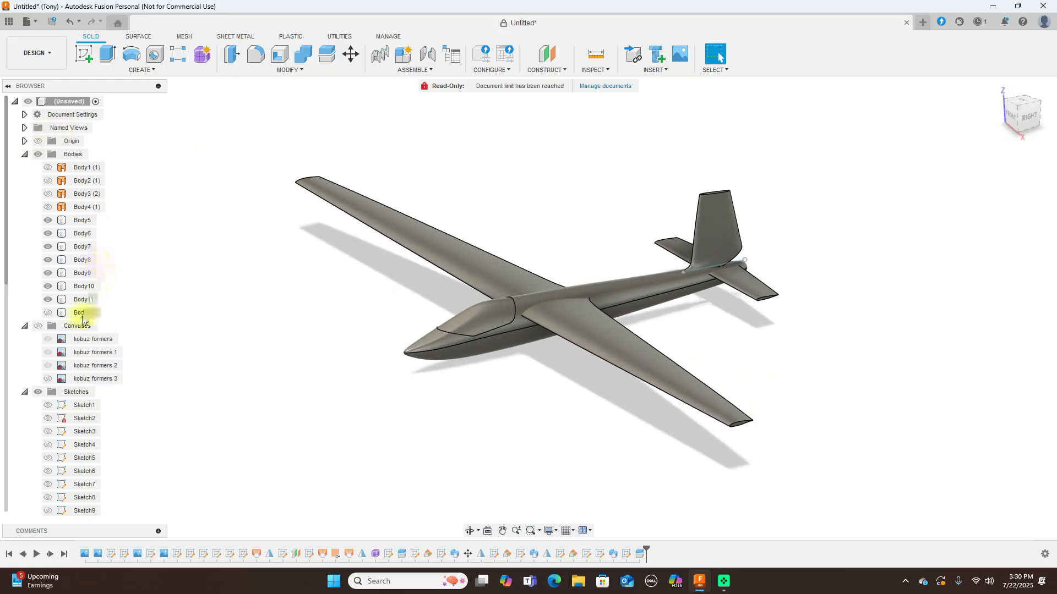
left_click(37, 392)
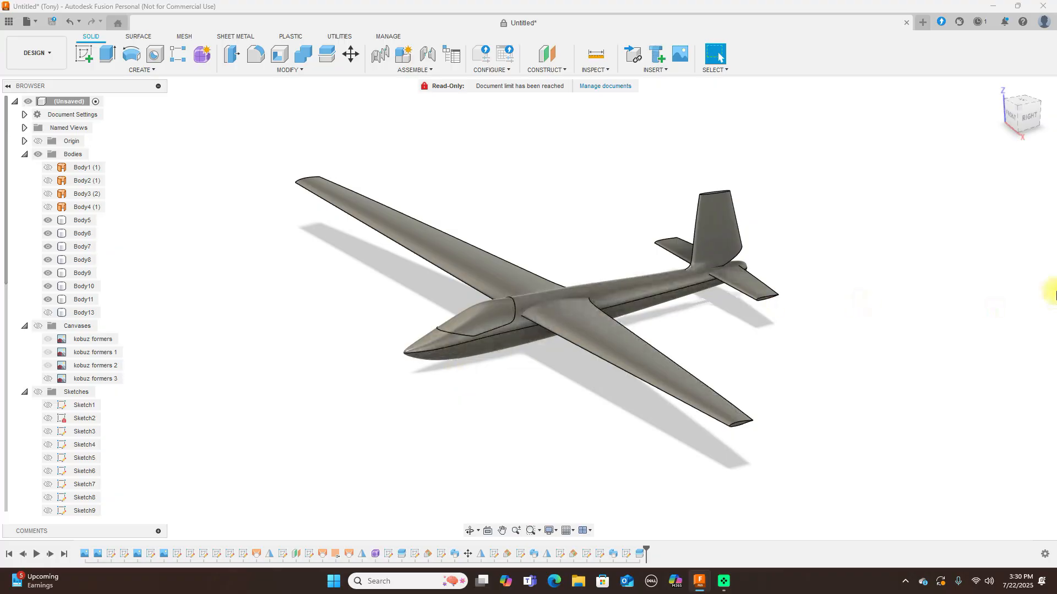
- View the glider squarely from the right side and show the blueprint canvases around the cockpit
left_click(1025, 121)
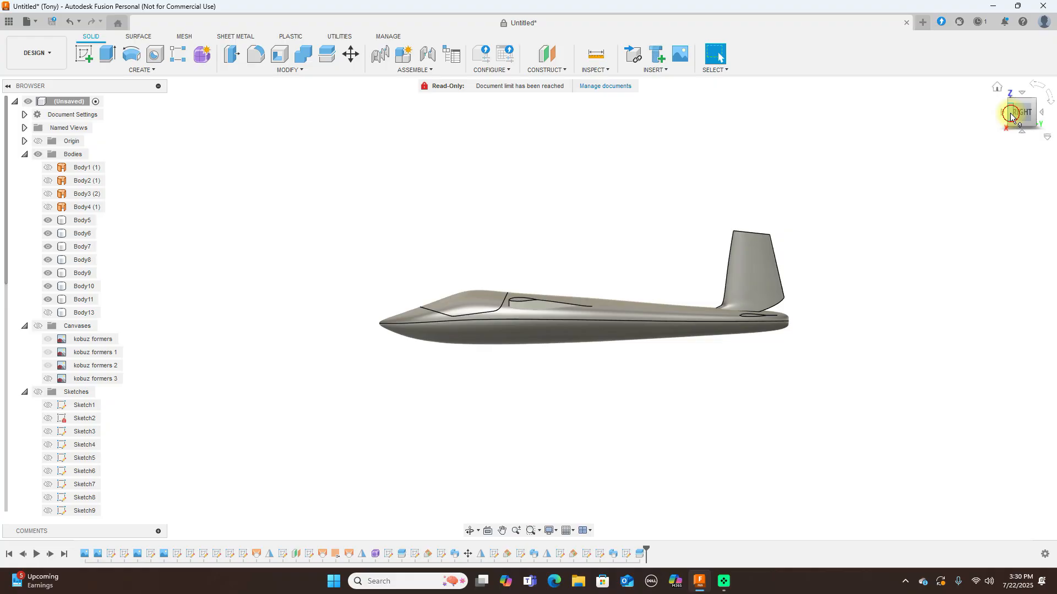
left_click(1011, 115)
mouse_move(9, 131)
middle_mouse_down("shift")
mouse_move(191, 119)
mouse_move(99, 103)
mouse_move(100, 113)
mouse_move(990, 115)
mouse_move(856, 109)
mouse_move(835, 143)
mouse_move(941, 147)
mouse_move(1018, 132)
mouse_move(1025, 185)
mouse_move(1032, 146)
mouse_move(1018, 115)
middle_mouse_up("shift")
left_click(1029, 110)
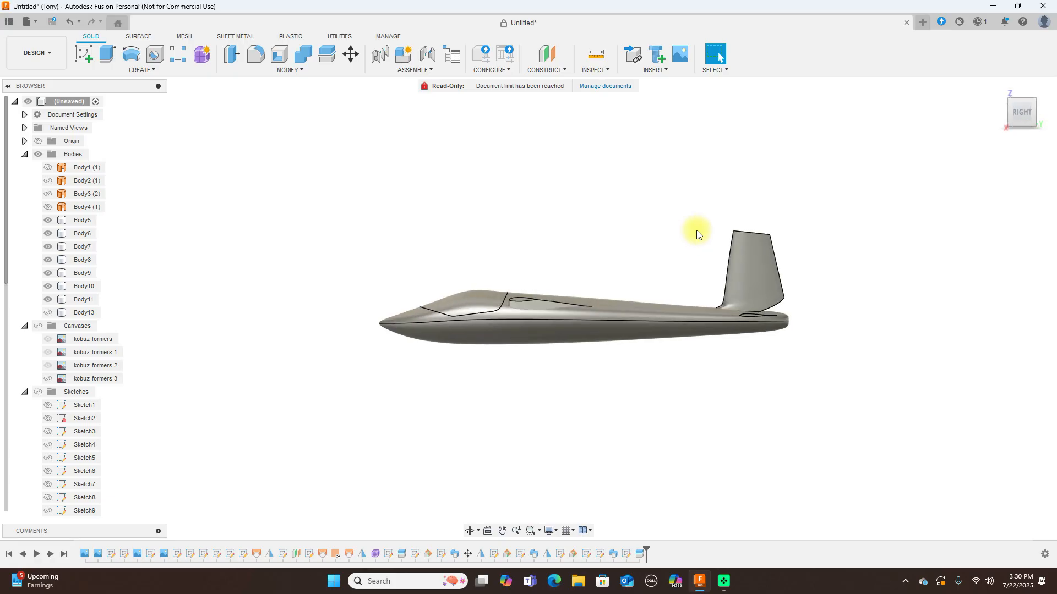
scroll(499, 226, "up", 1)
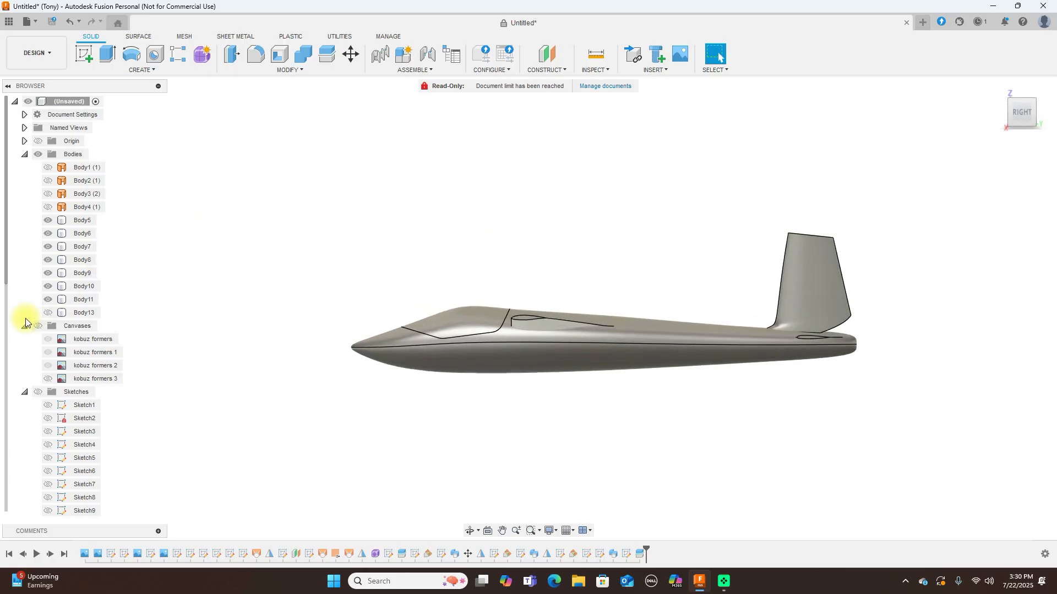
left_click(38, 326)
scroll(531, 276, "up", 2)
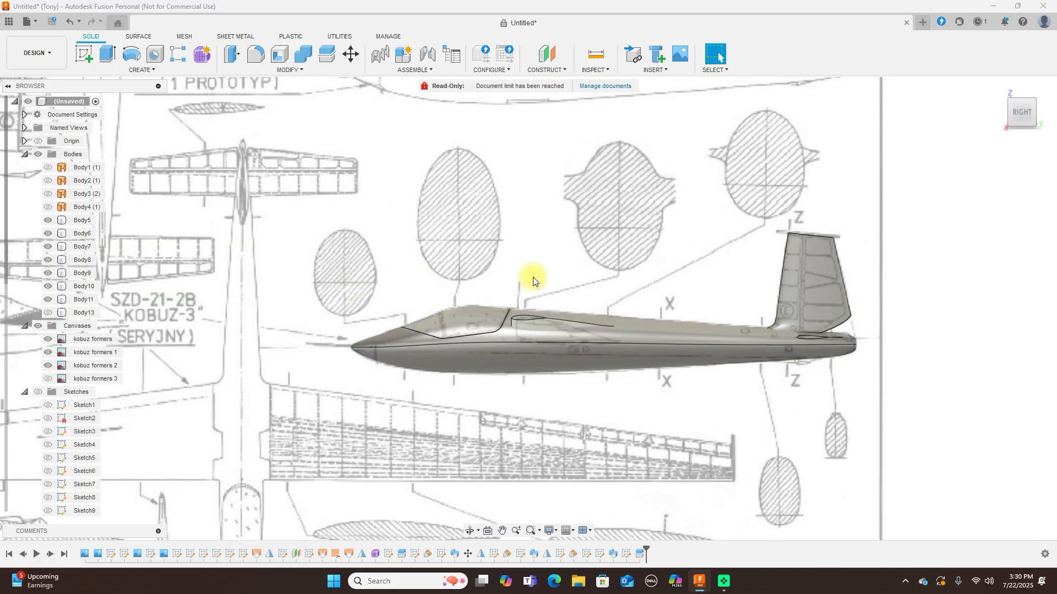
scroll(432, 293, "up", 2)
middle_click_drag(463, 271, 548, 214)
scroll(519, 209, "up", 1)
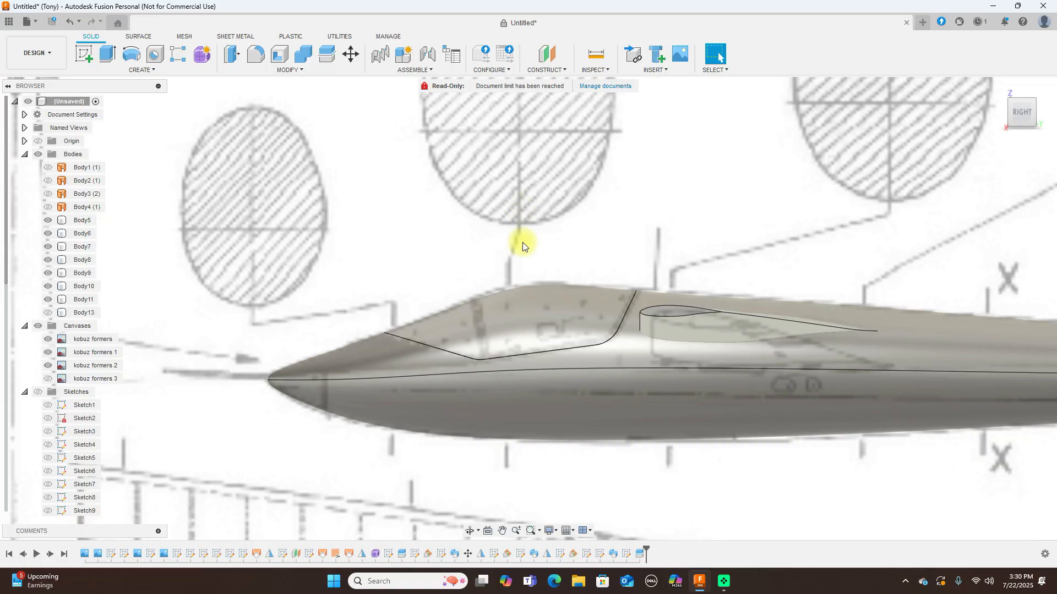
- Start a sketch on the side plane and draw a slanted line about 109 mm long along the canopy frame's front edge
key("l")
left_click(278, 349)
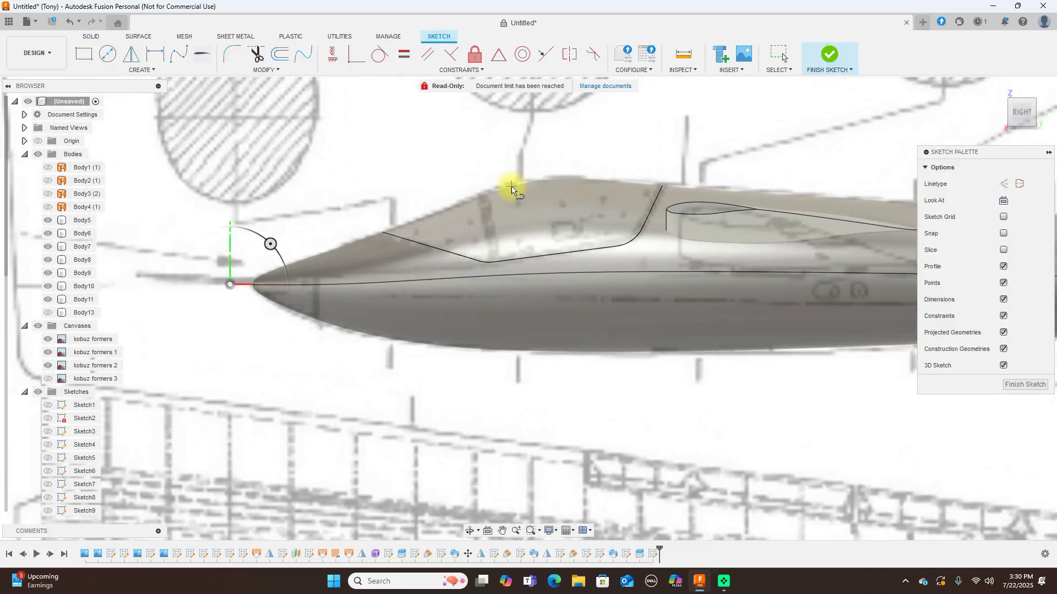
key("l")
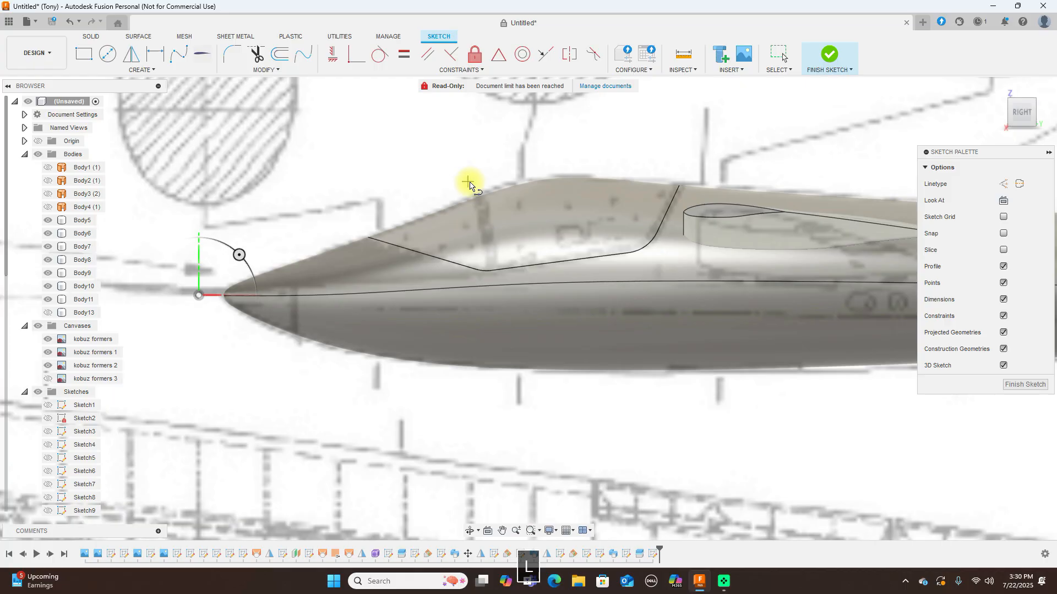
left_click(469, 183)
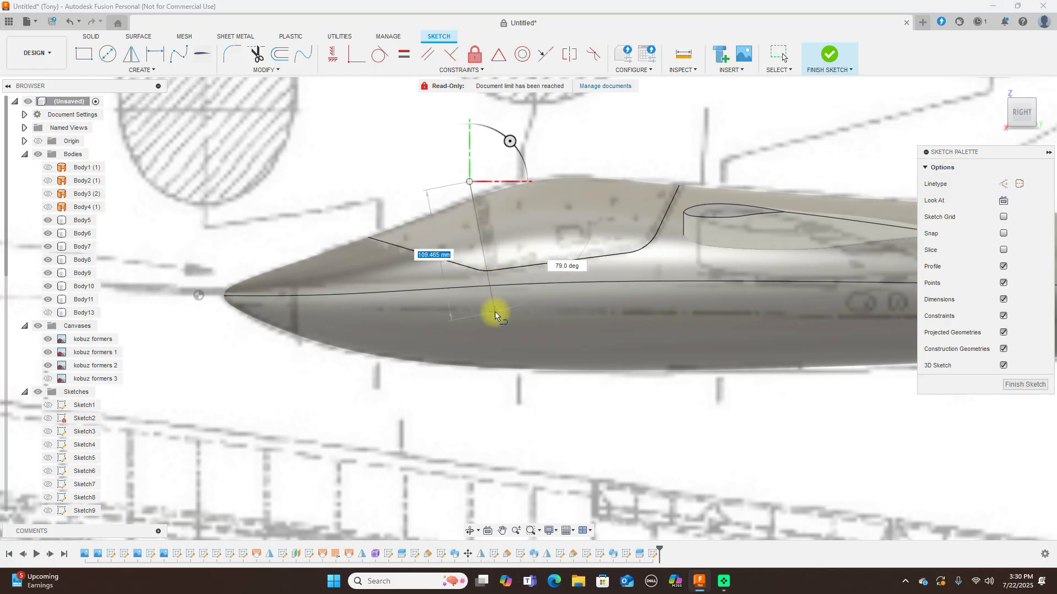
left_click(494, 312)
right_click(496, 308)
left_click(520, 276)
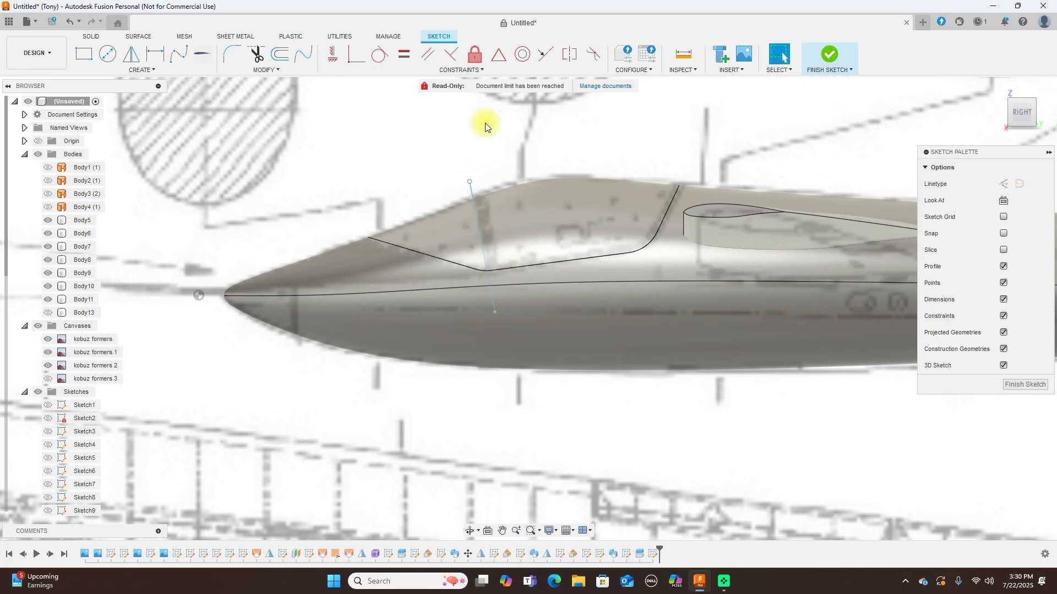
- Draw a second slanted line about 111 mm long along the canopy frame's rear edge, shift it slightly aft, and finish the sketch
key("l")
left_click(480, 180)
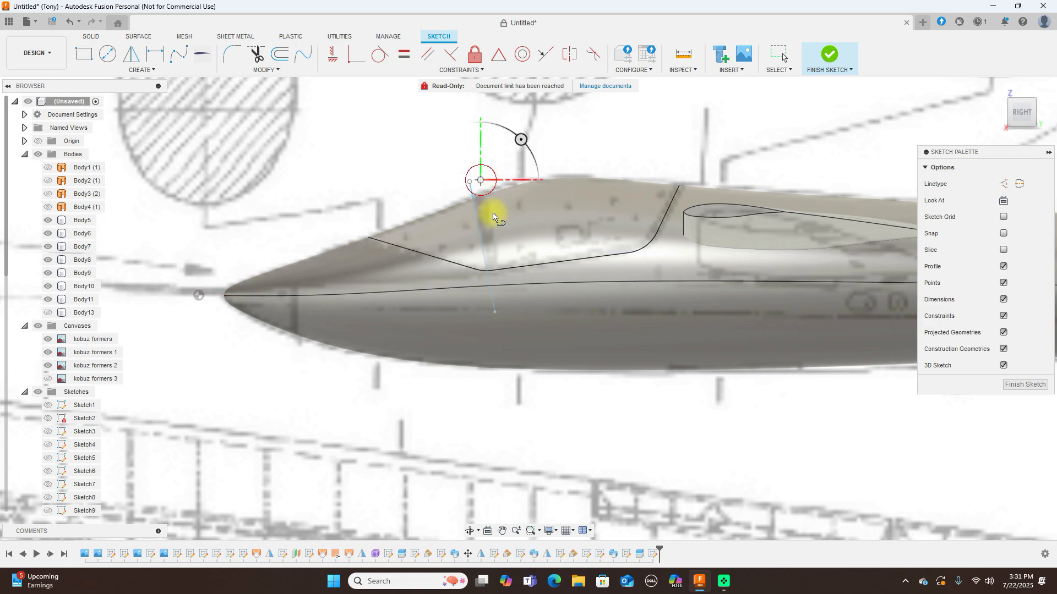
left_click(505, 311)
right_click(504, 309)
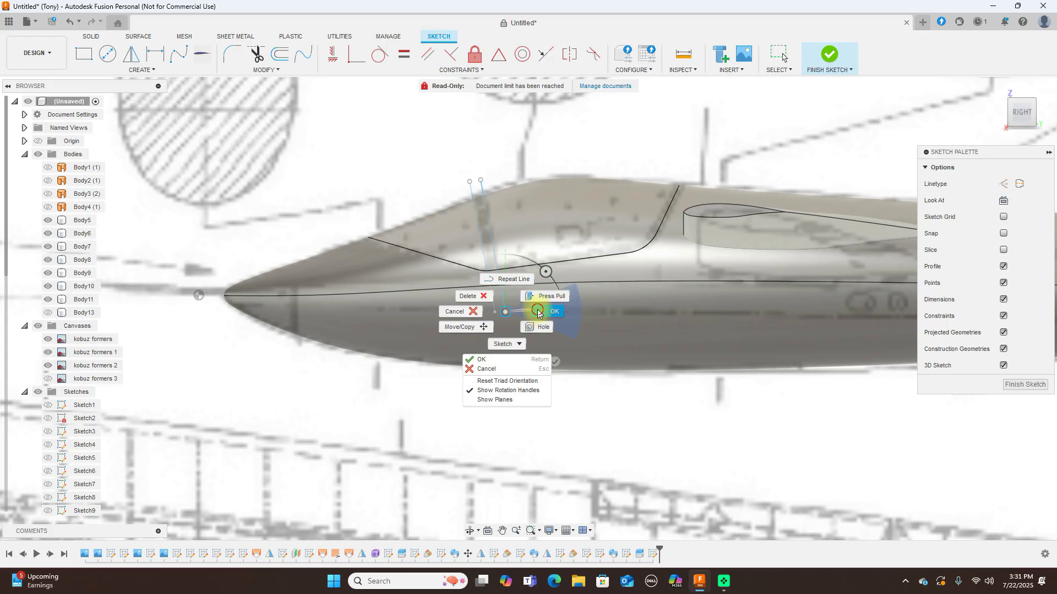
left_click(530, 279)
left_click_drag(493, 237, 495, 237)
left_click(577, 142)
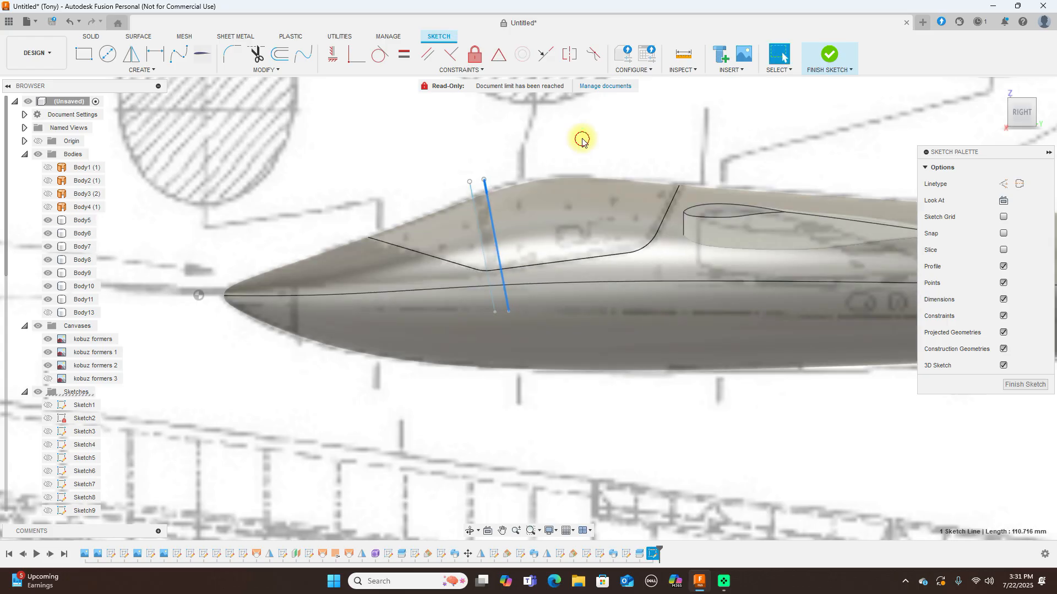
left_click(837, 65)
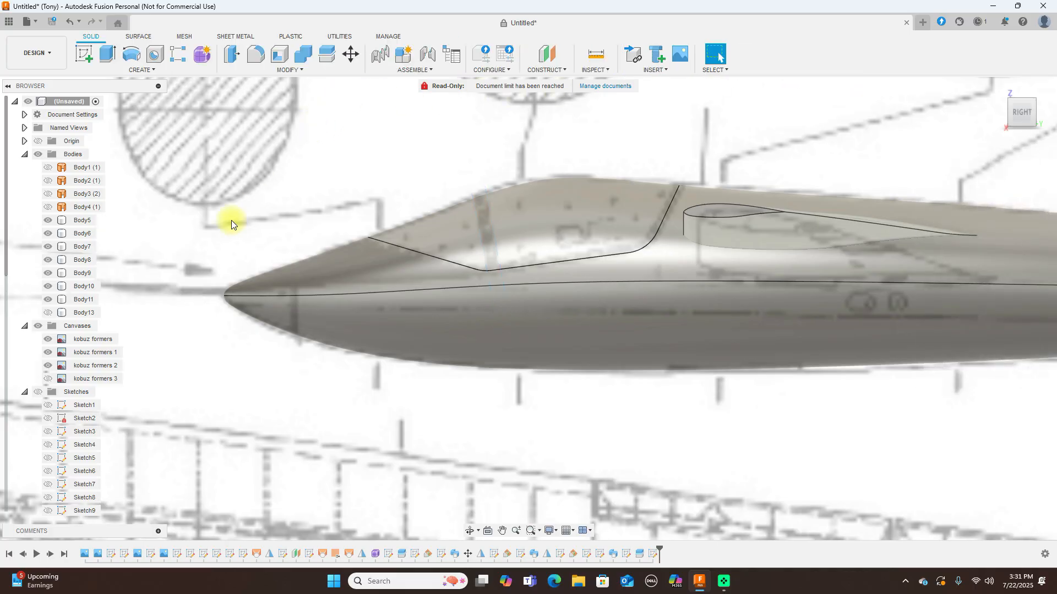
- Show the sketches and split the canopy body with the rear frame line as the splitting tool
left_click(39, 392)
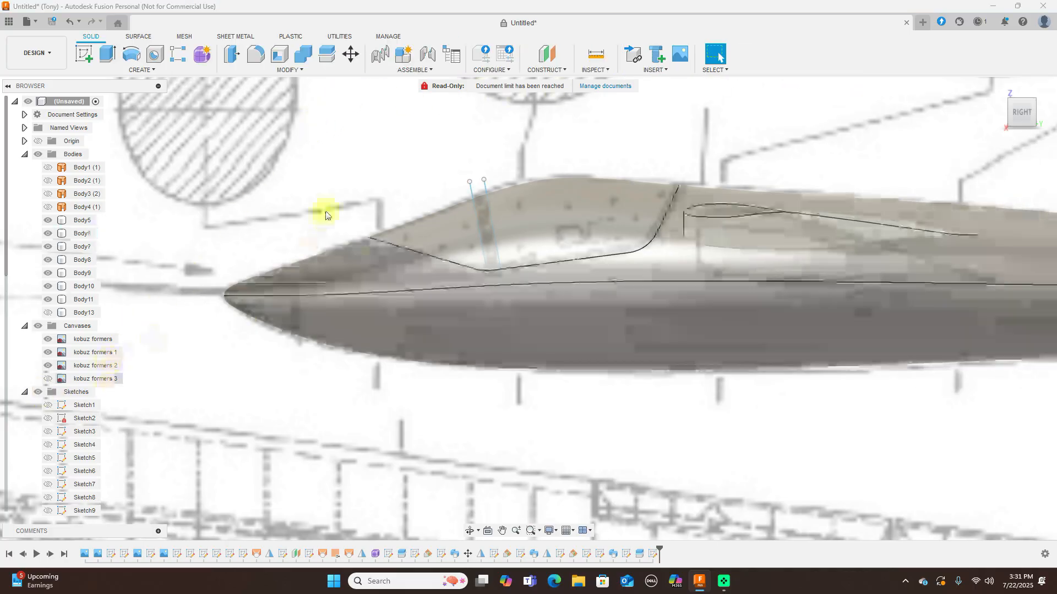
left_click(332, 61)
left_click(547, 213)
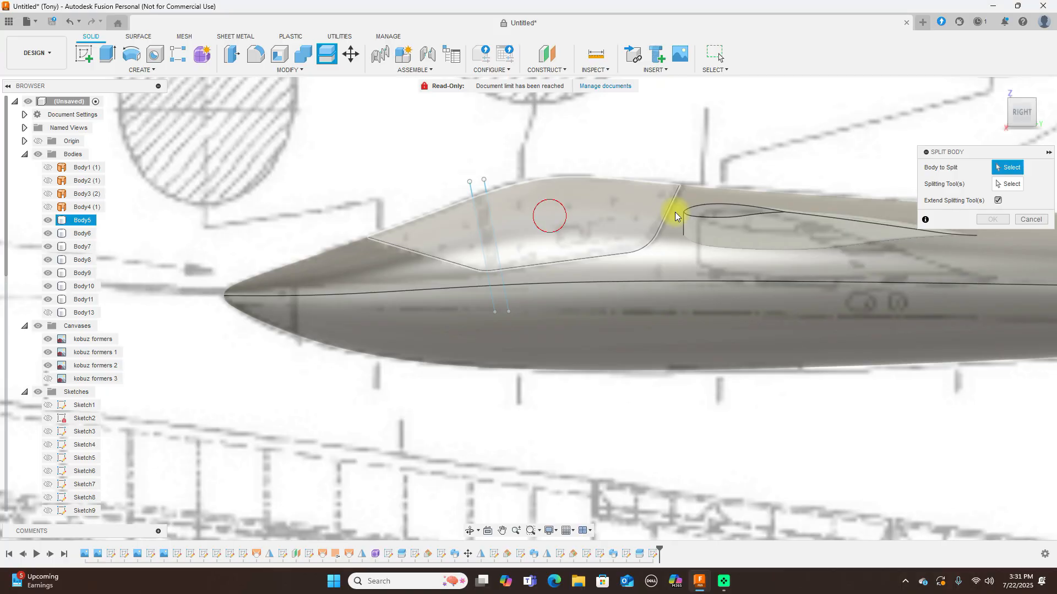
left_click(1013, 184)
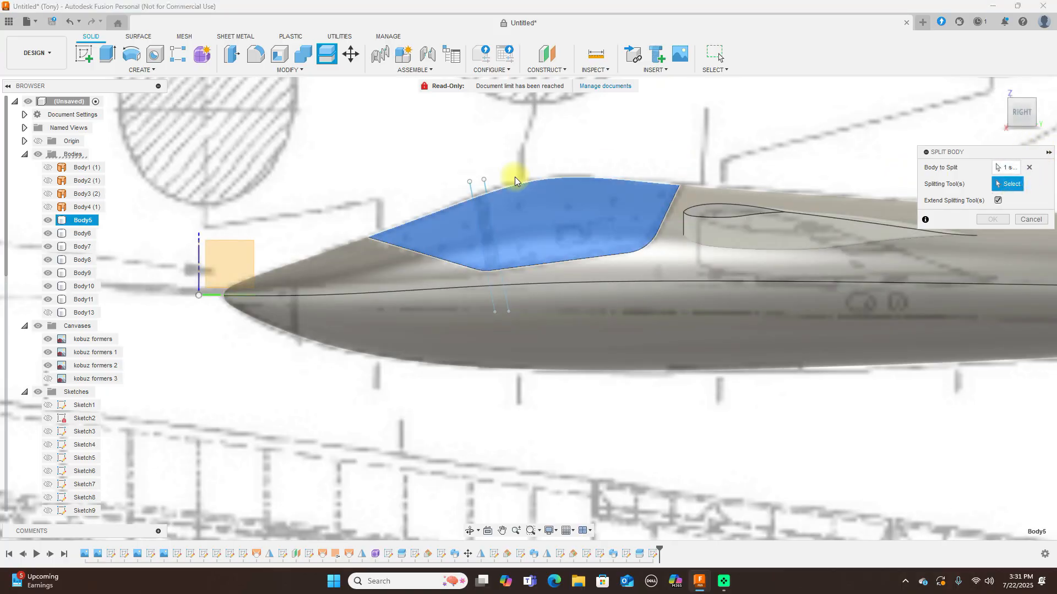
left_click(486, 187)
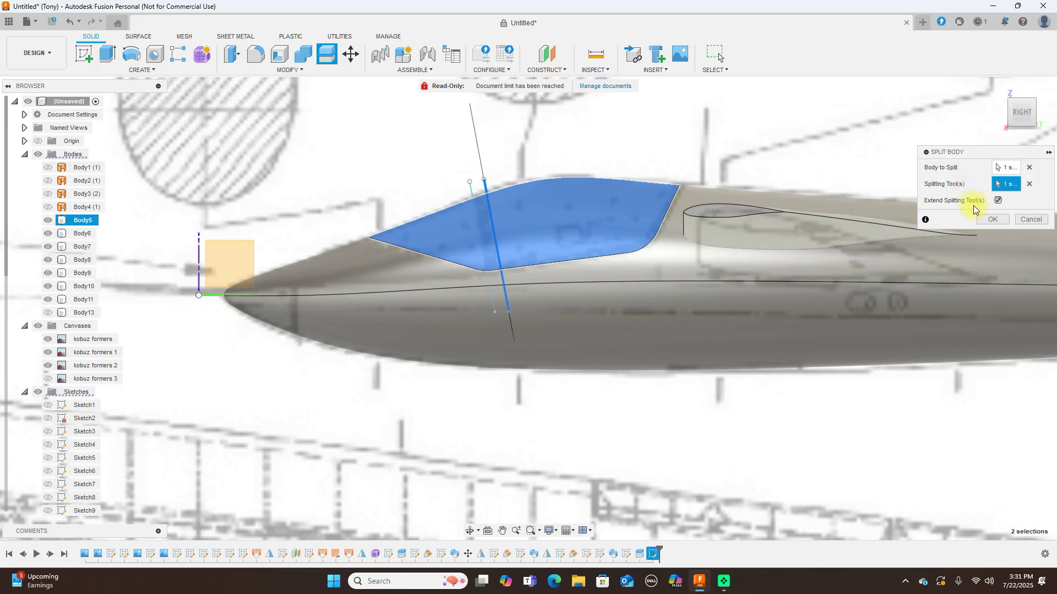
left_click(983, 218)
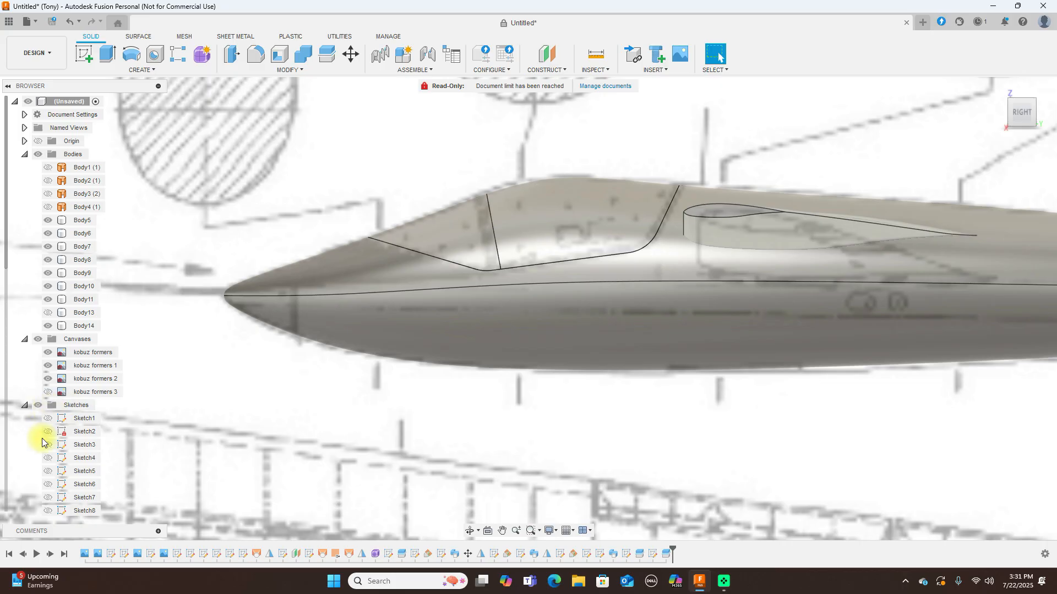
- Show Sketch21 again and split the front canopy piece with the front frame line as the splitting tool
scroll(43, 441, "down", 5)
left_click(50, 485)
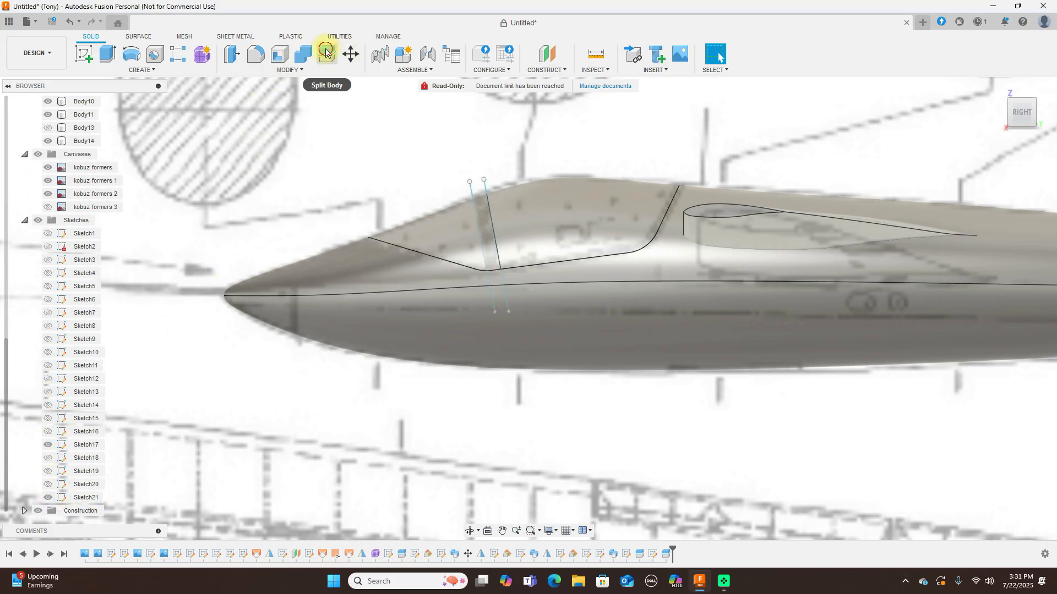
left_click(327, 53)
left_click(446, 215)
left_click(502, 196)
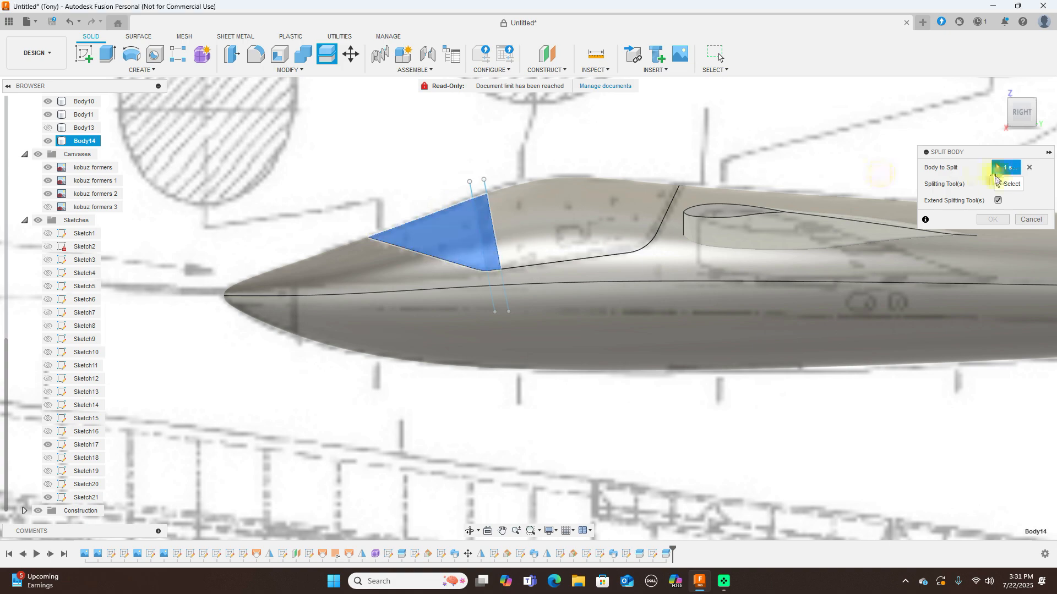
left_click(1000, 184)
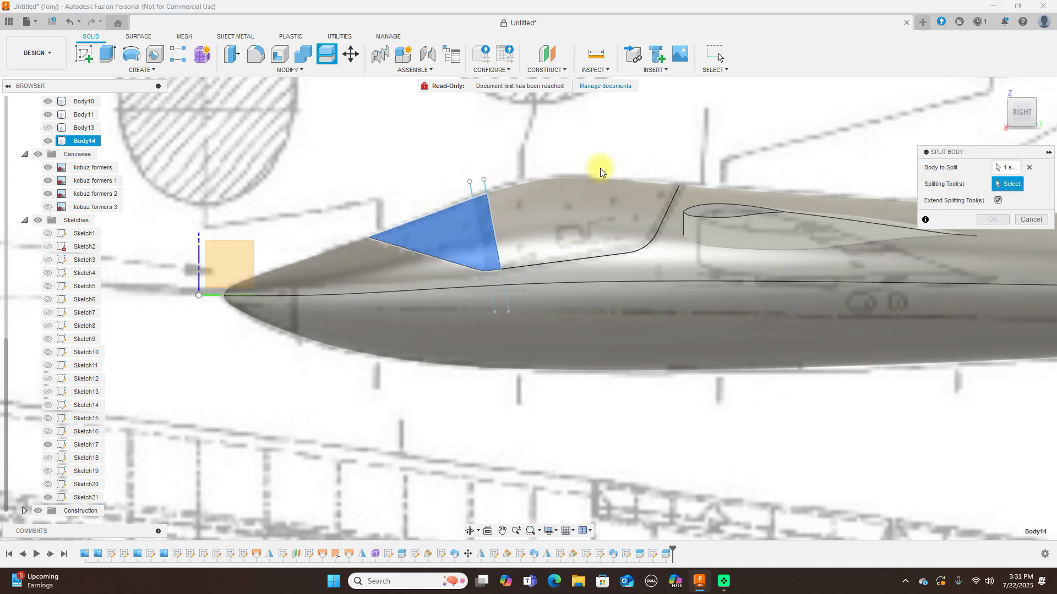
left_click(471, 184)
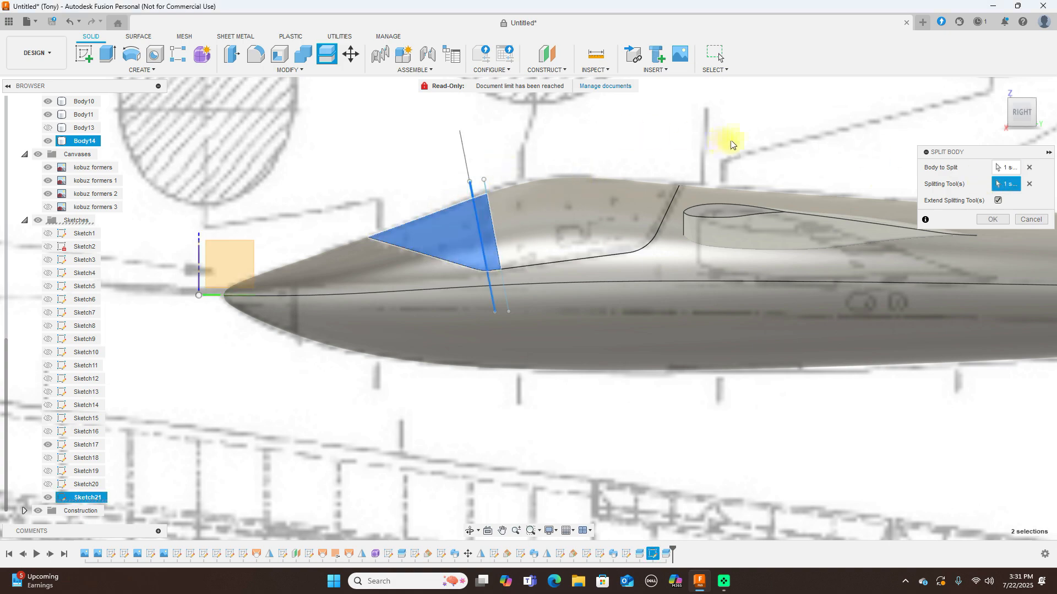
left_click(984, 219)
- Hide all sketches and bring the full side profile of the glider into view
scroll(697, 121, "down", 3)
scroll(751, 121, "down", 2)
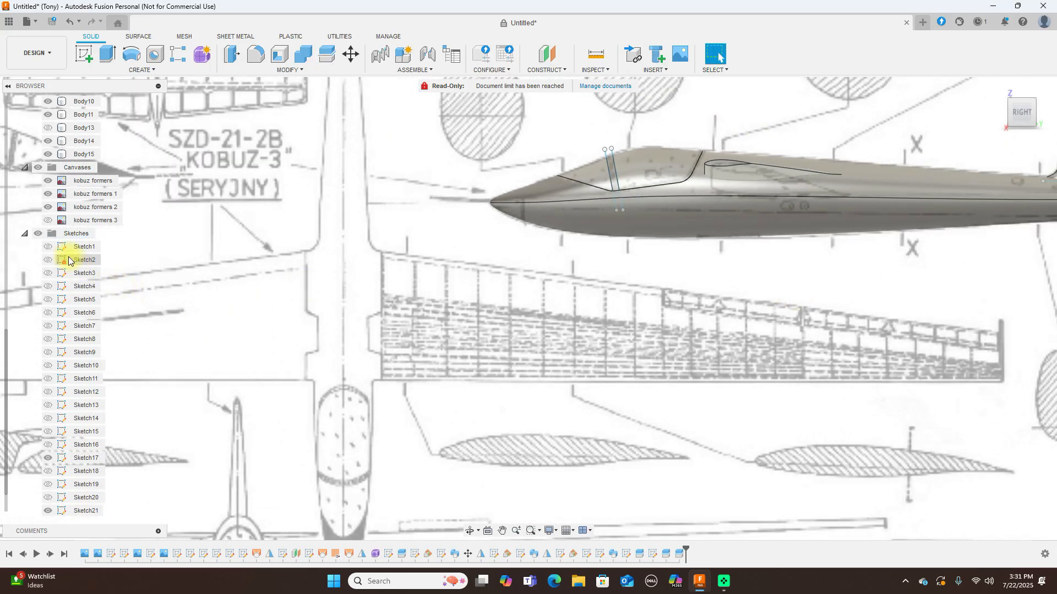
left_click(37, 237)
scroll(661, 349, "down", 1)
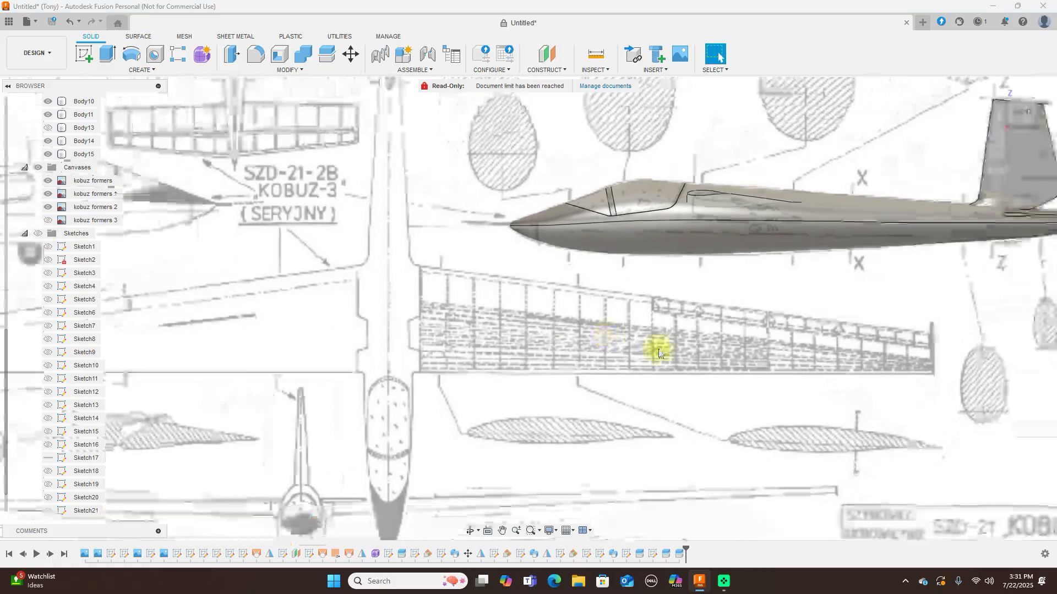
middle_click_drag(668, 349, 395, 415)
scroll(464, 399, "down", 1)
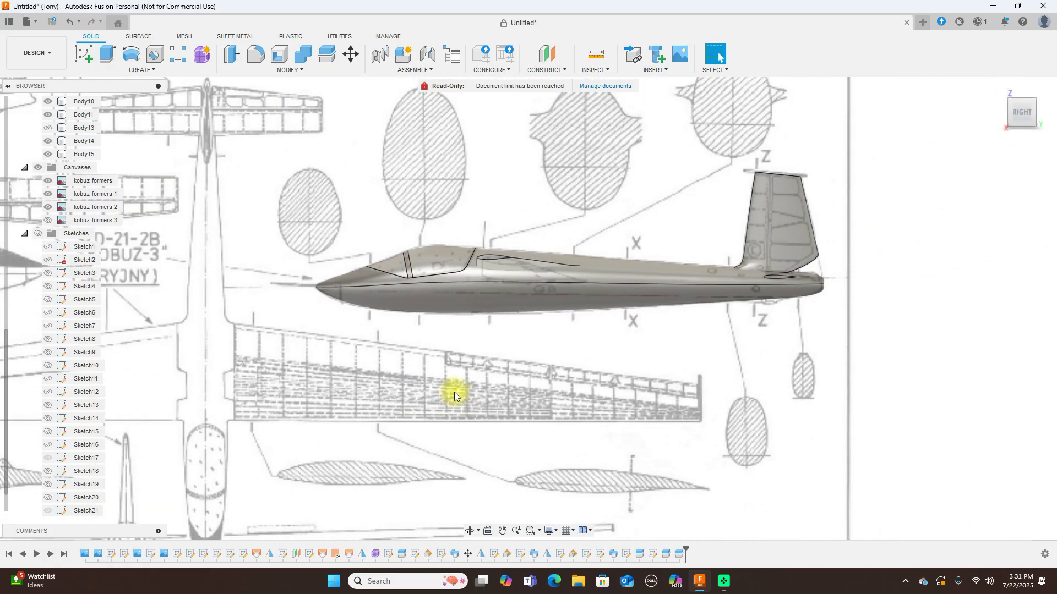
- Apply the Glass - Heavy Color (Blue) appearance from the Color Density glass library to the canopy body behind the frame
scroll(429, 388, "up", 2)
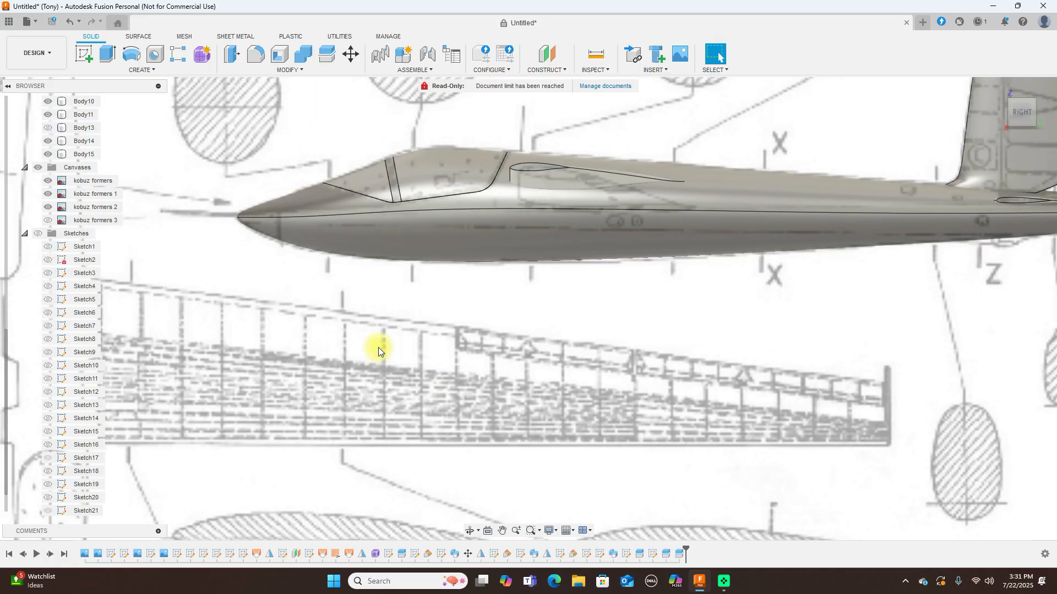
key("a")
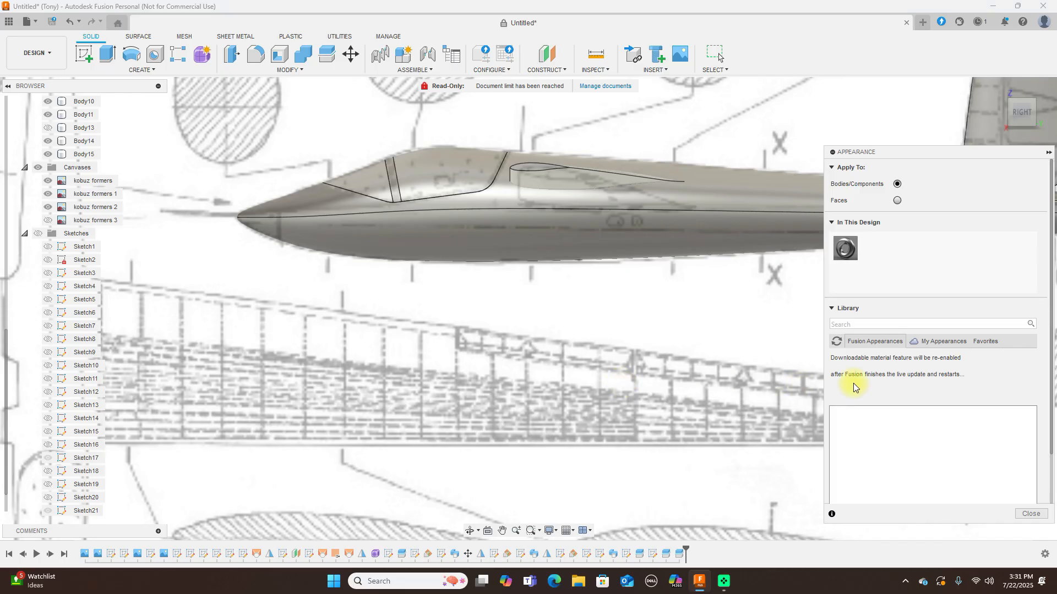
left_click(868, 345)
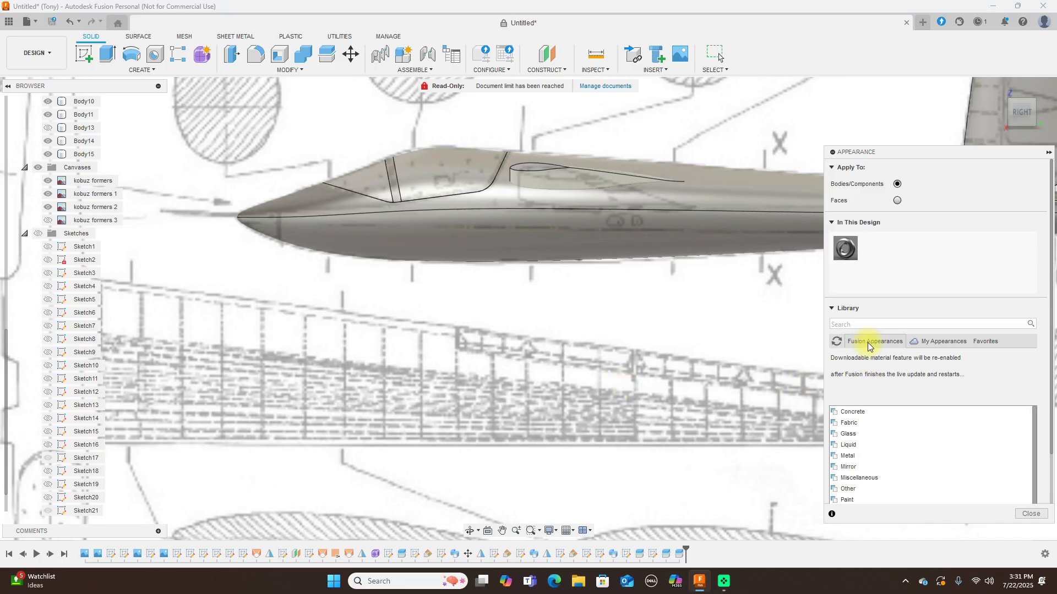
left_click(857, 435)
scroll(897, 431, "down", 1)
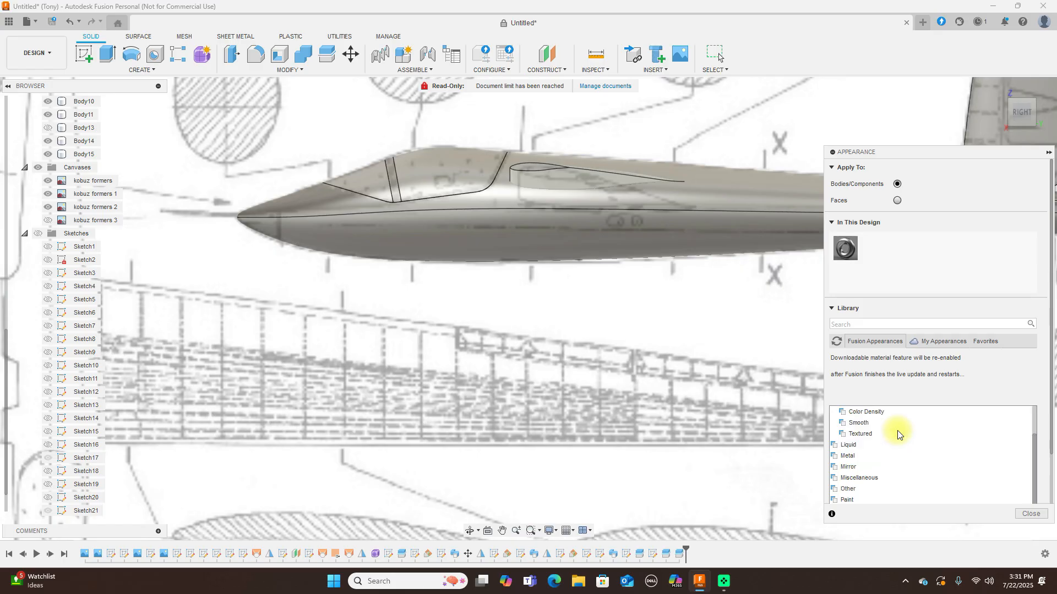
scroll(879, 424, "up", 1)
left_click(866, 445)
scroll(877, 462, "down", 3)
scroll(881, 465, "up", 2)
scroll(880, 465, "up", 2)
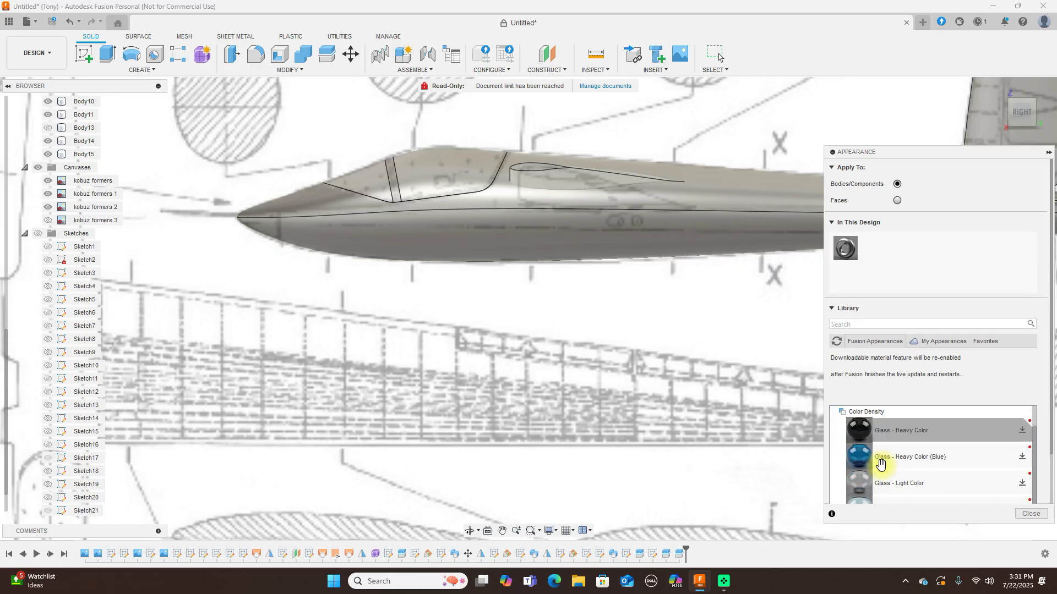
left_click_drag(866, 463, 466, 178)
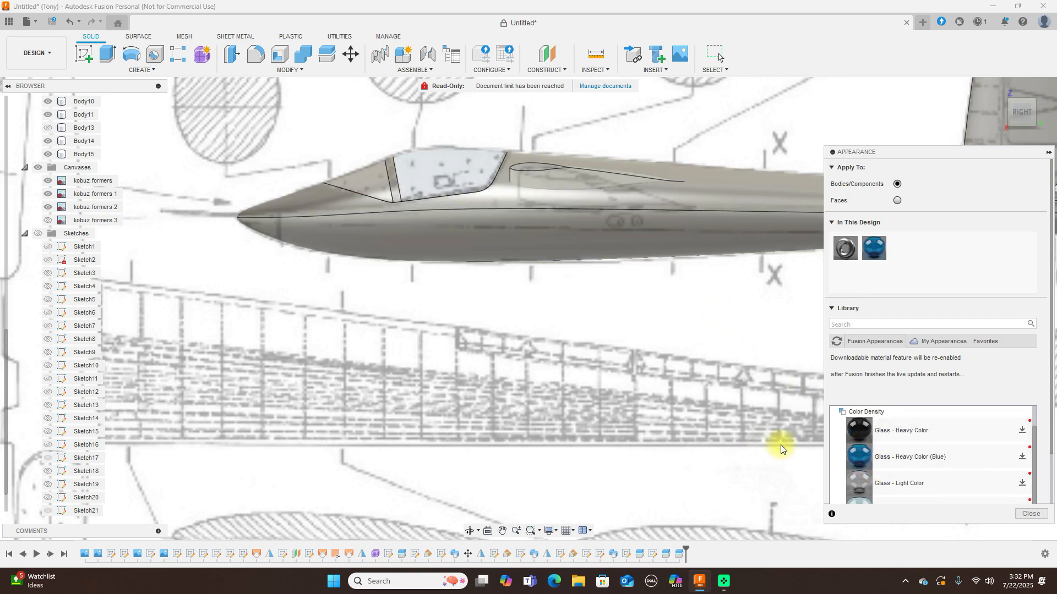
- Apply Glass - Heavy Color (Blue) to the front canopy piece as well, and finish the appearance assignment
left_click_drag(859, 458, 362, 169)
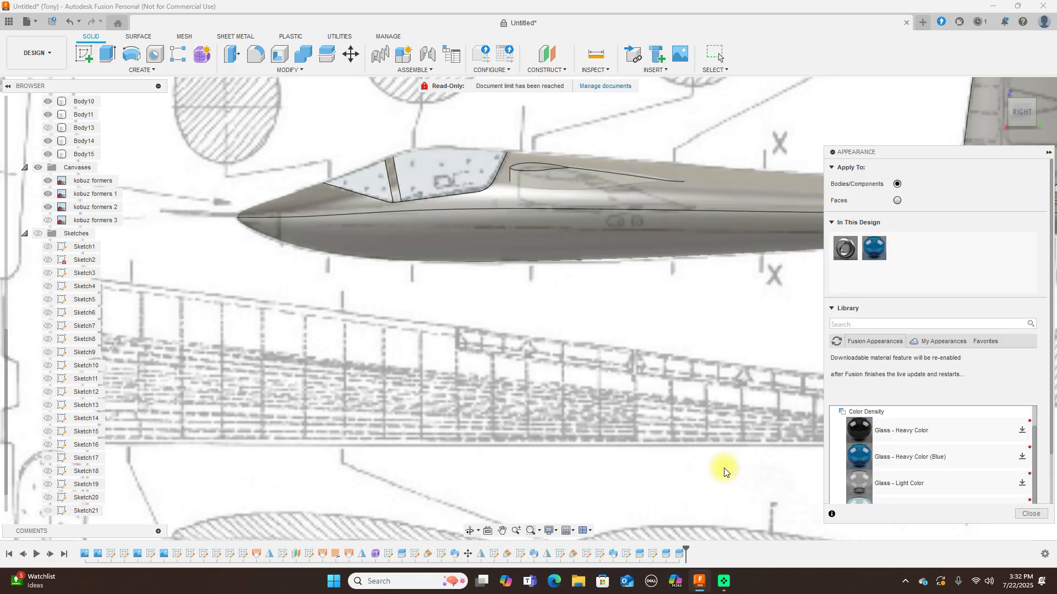
scroll(723, 471, "down", 2)
left_click(1030, 517)
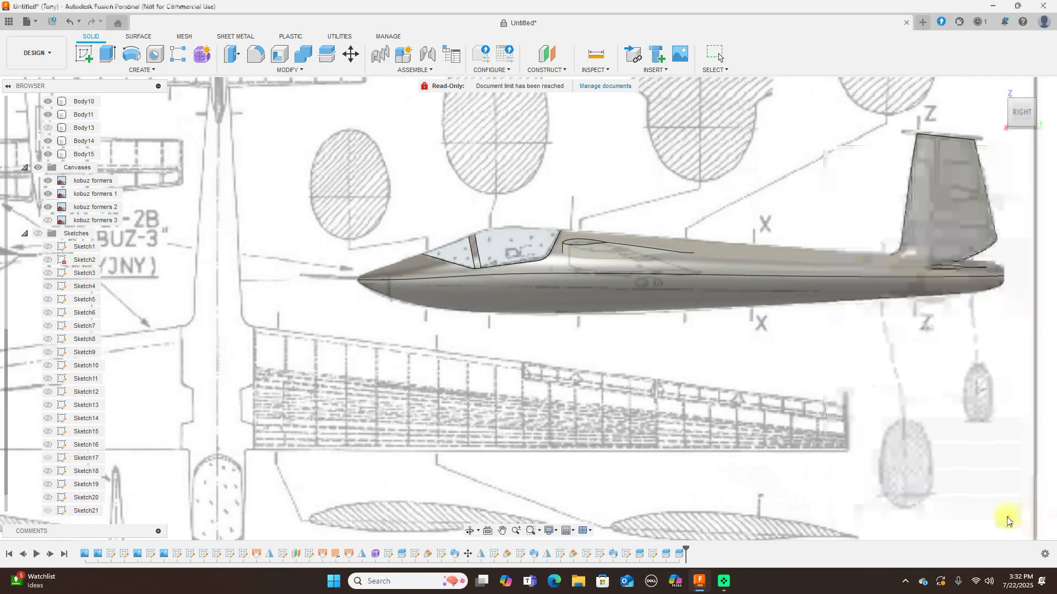
scroll(971, 501, "down", 2)
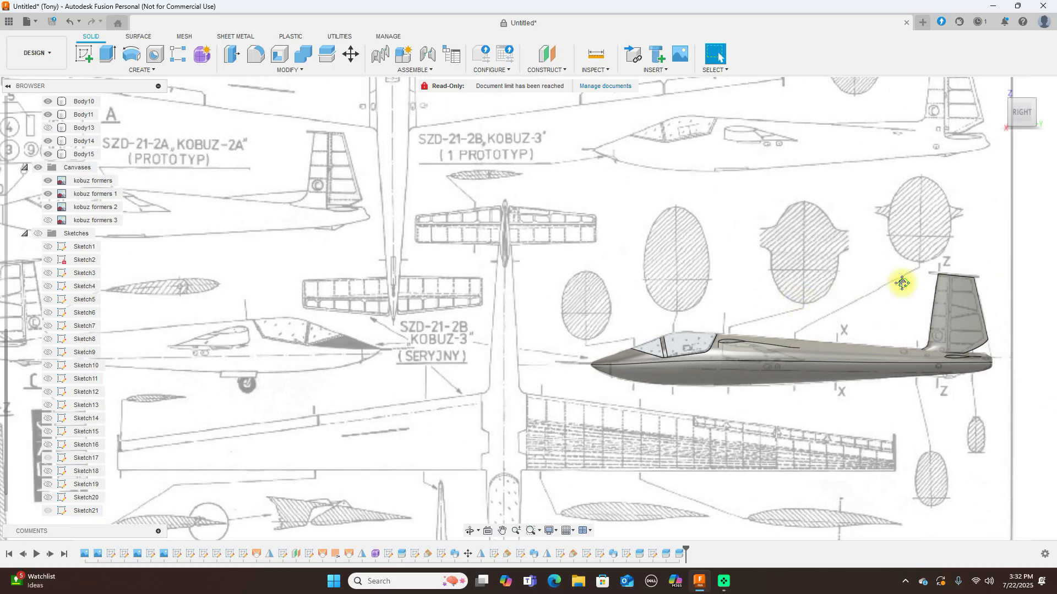
middle_click_drag(902, 283, 666, 236)
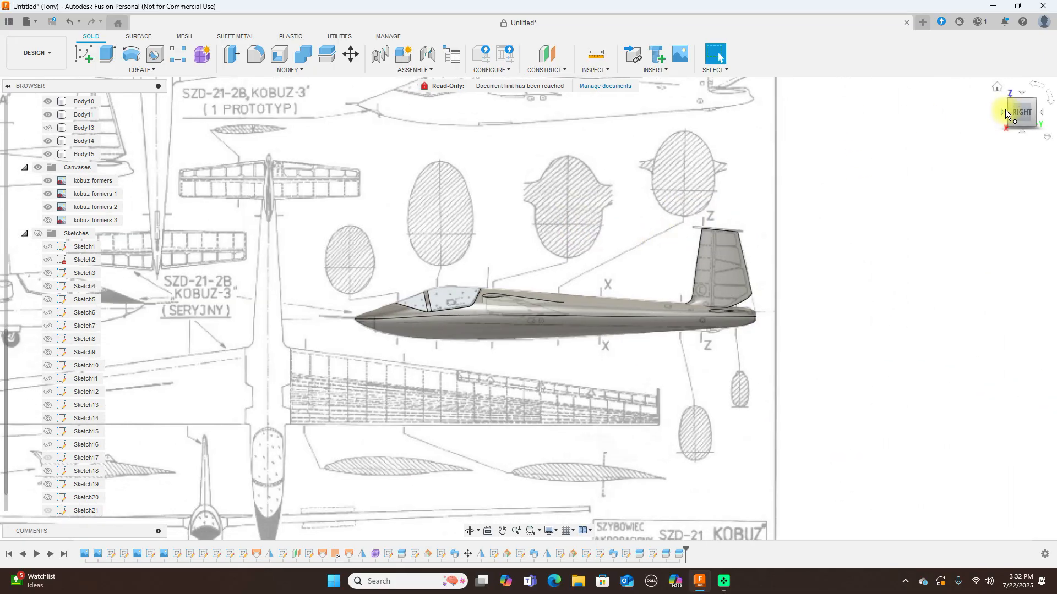
- Hide all blueprint canvases and bring the whole glider into an angled view from the front right
left_click_drag(1017, 113, 1055, 129)
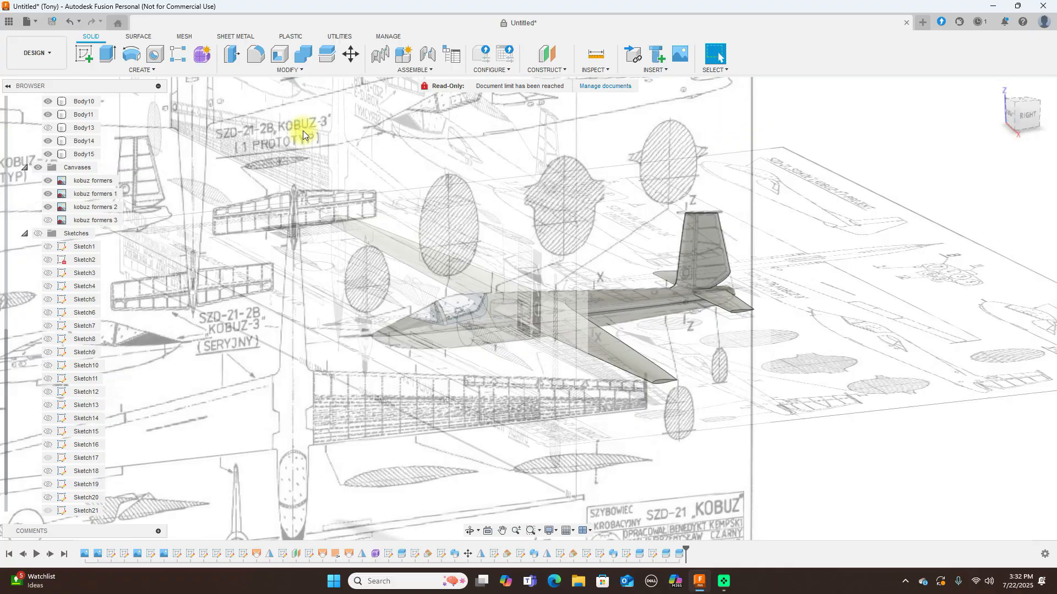
left_click(38, 167)
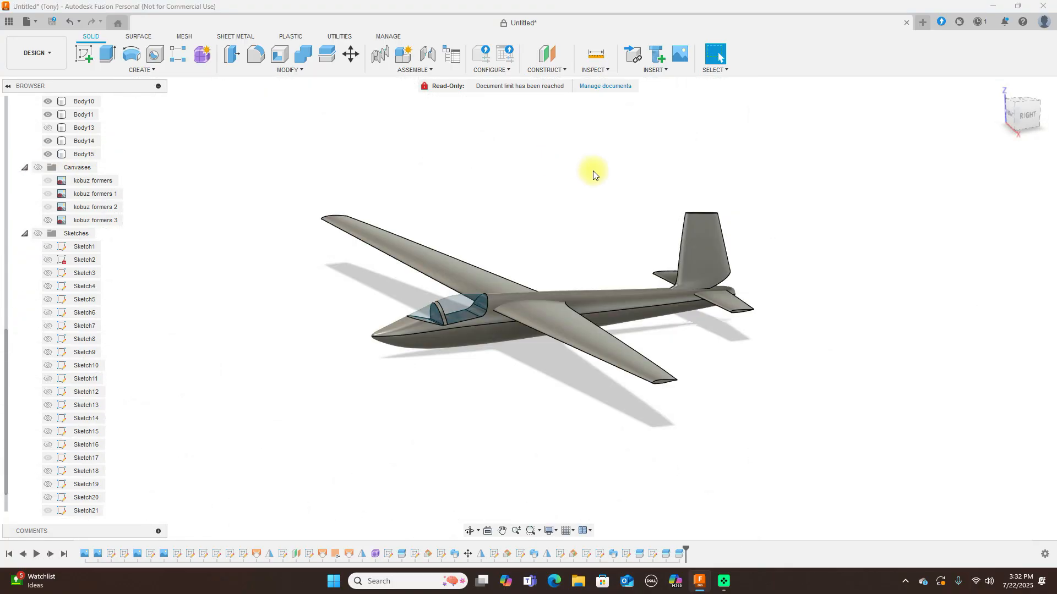
scroll(692, 231, "up", 3)
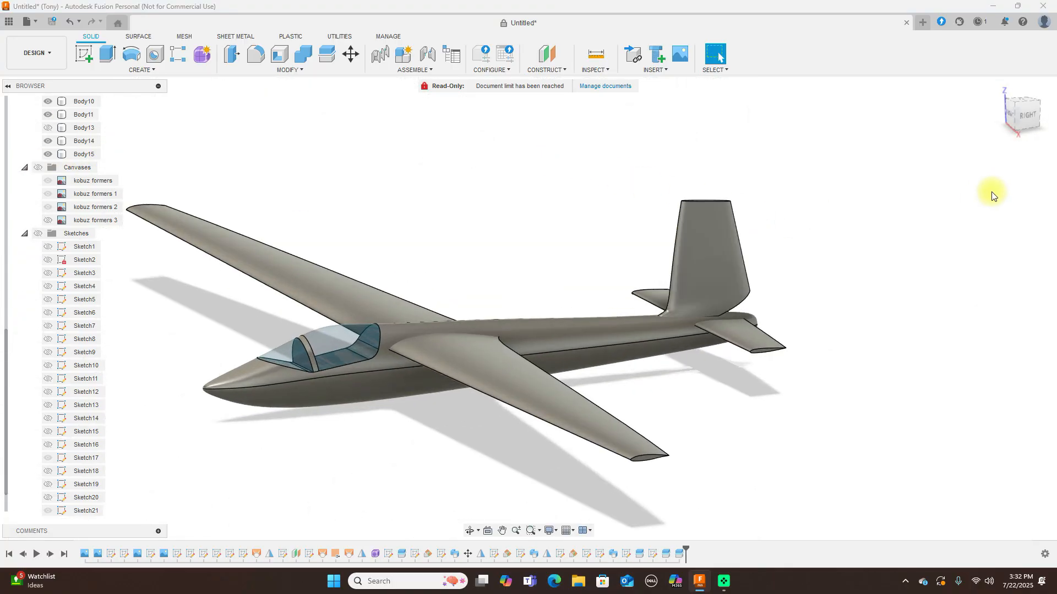
scroll(795, 224, "down", 2)
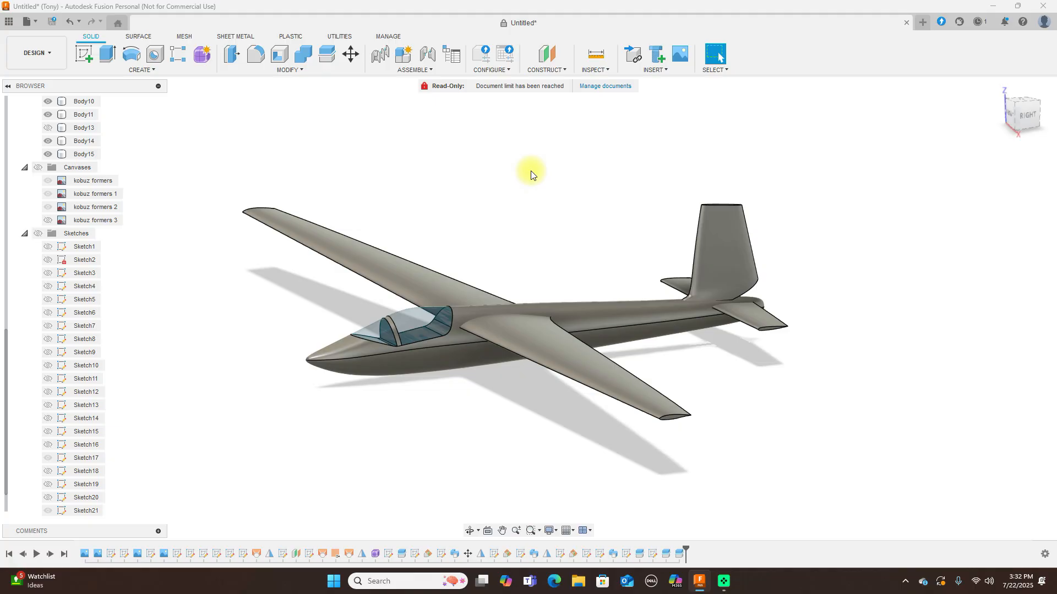
- Apply the Paint - Enamel Glossy (White) appearance from the glossy paint library to the fuselage
key("a")
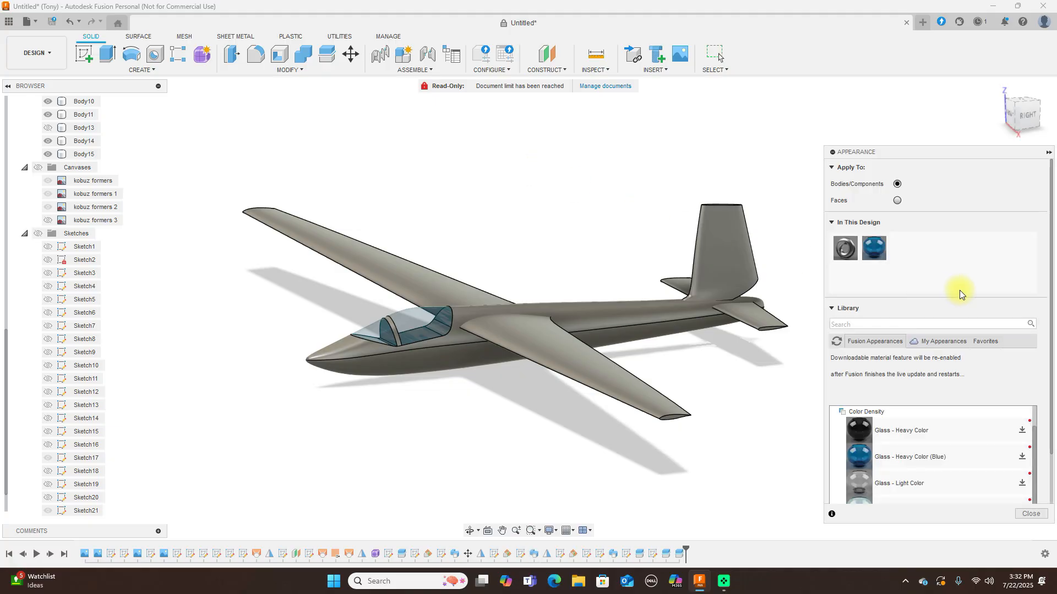
scroll(943, 453, "down", 5)
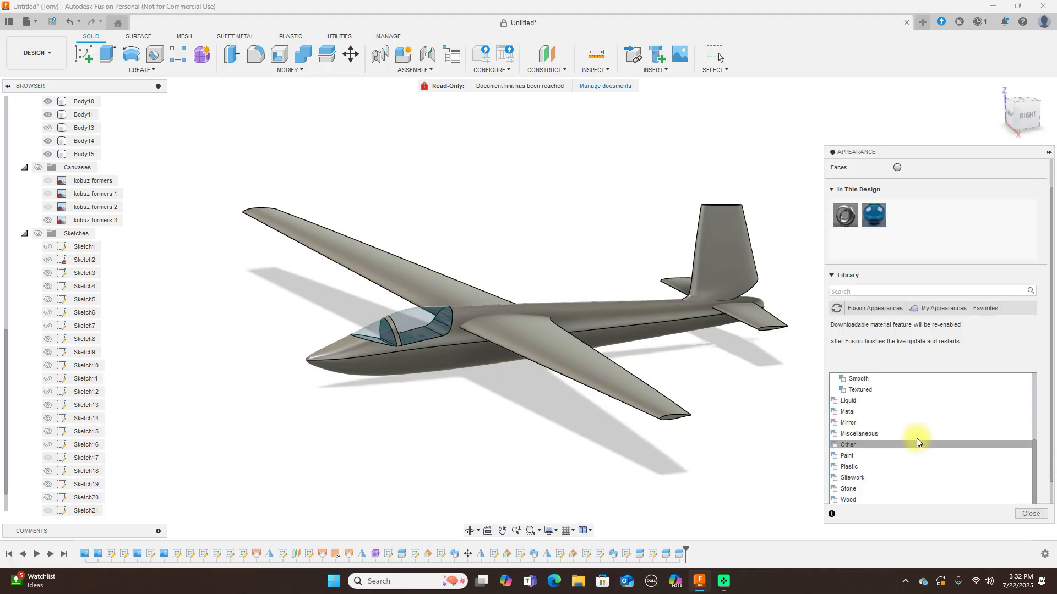
left_click(853, 456)
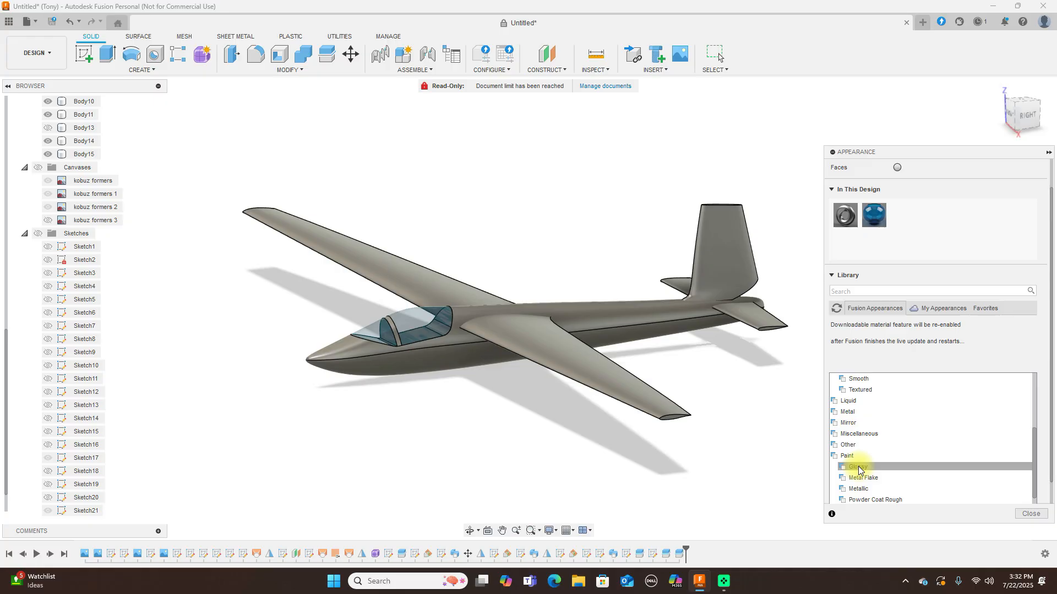
left_click(857, 467)
scroll(862, 465, "down", 3)
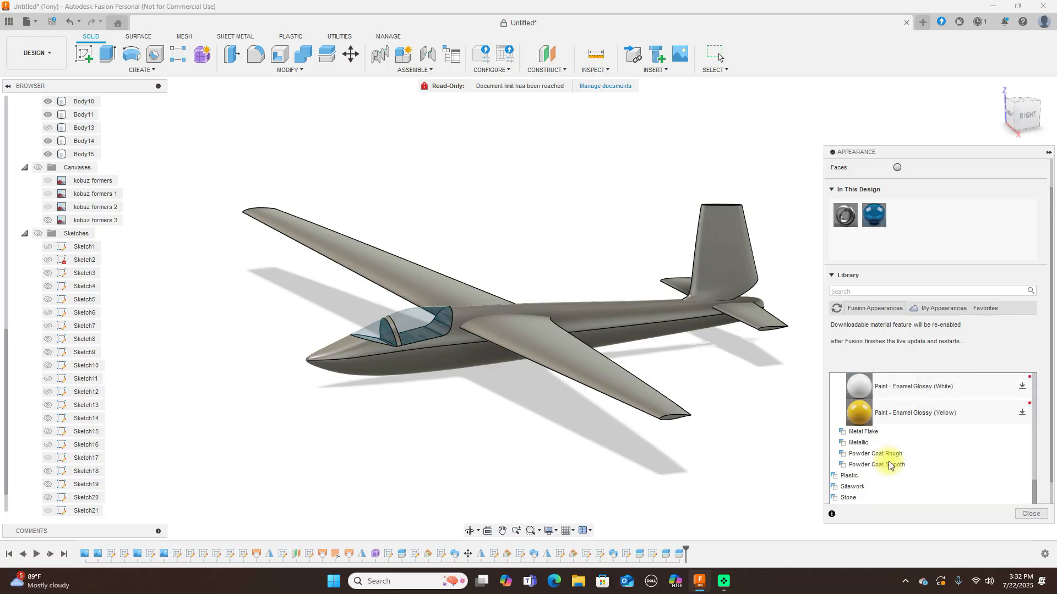
left_click_drag(869, 457, 649, 325)
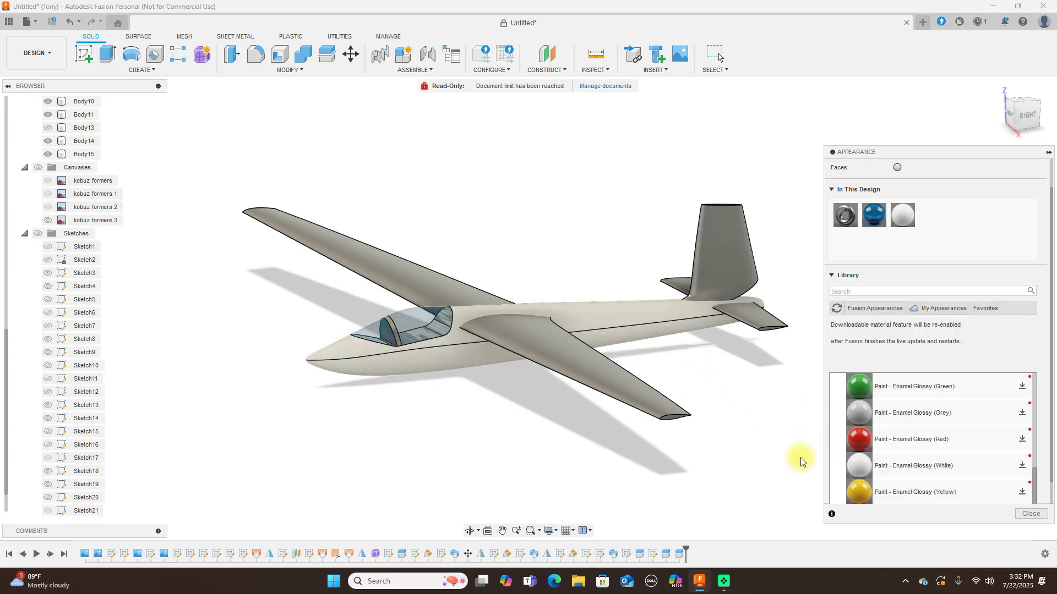
- Apply Paint - Enamel Glossy (White) to both wings, the fin, both horizontal stabilizers and the canopy frame, and finish the appearance assignment
left_click_drag(858, 468, 650, 388)
left_click_drag(860, 472, 774, 327)
left_click_drag(866, 476, 704, 255)
left_click_drag(861, 460, 420, 275)
left_click_drag(860, 466, 393, 330)
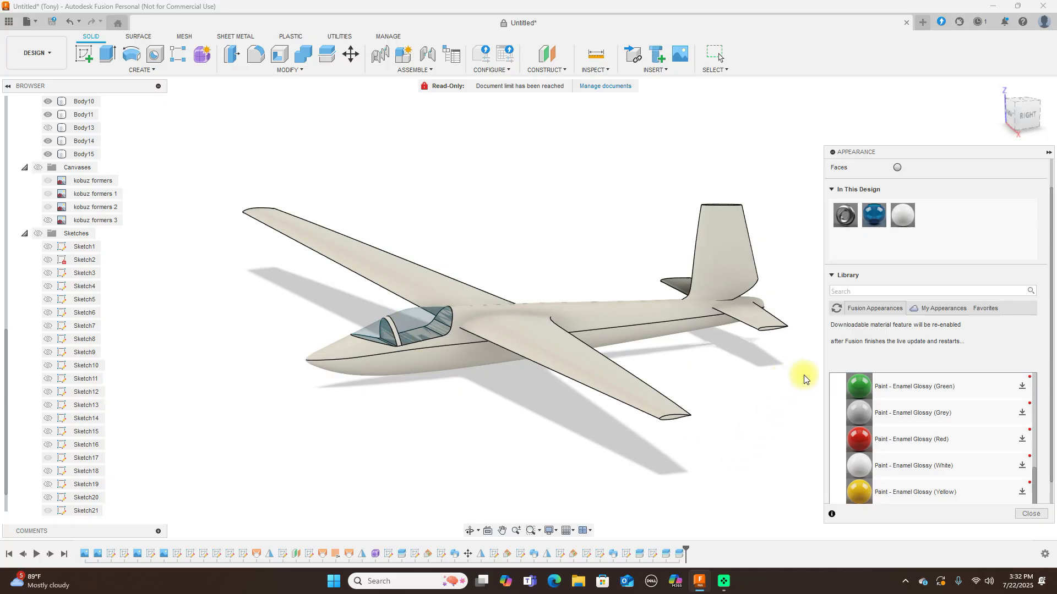
left_click_drag(1017, 117, 279, 145)
left_click_drag(857, 466, 341, 405)
left_click(1031, 513)
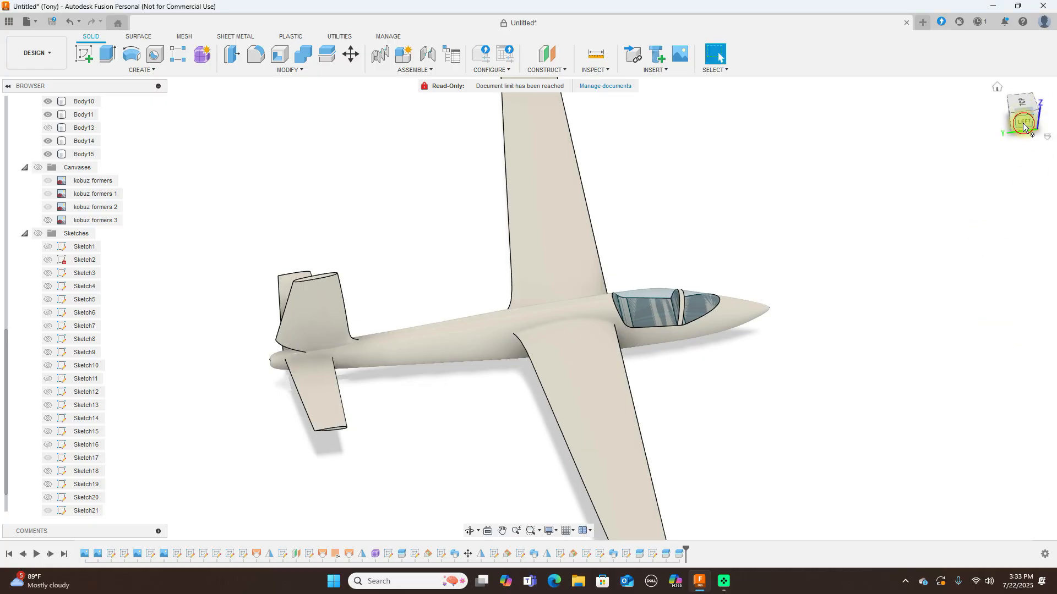
- Examine the painted glider in the left, front and right views and from several angled directions
left_click(1023, 124)
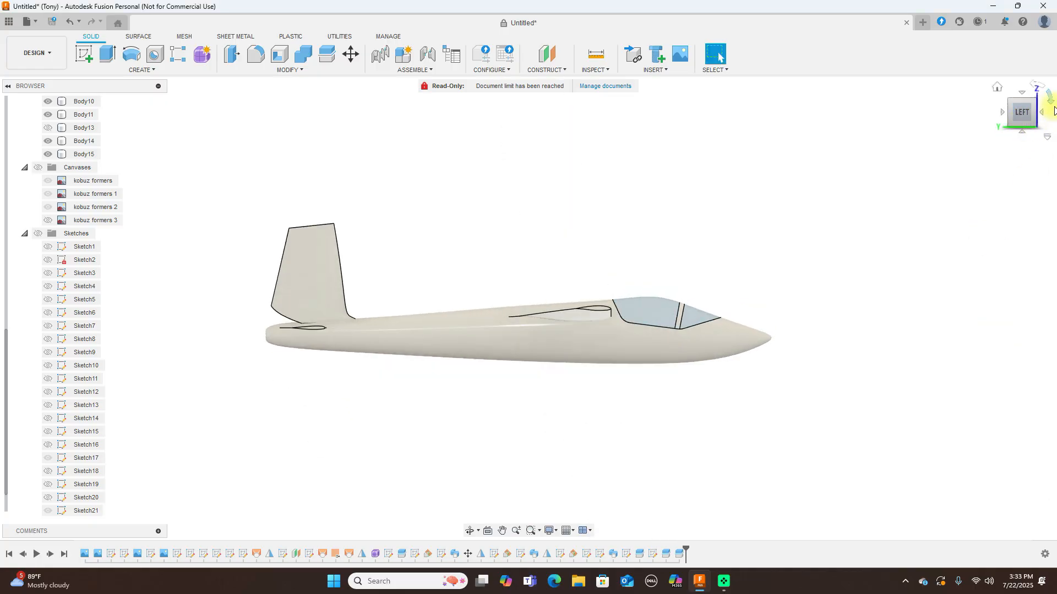
left_click(1042, 114)
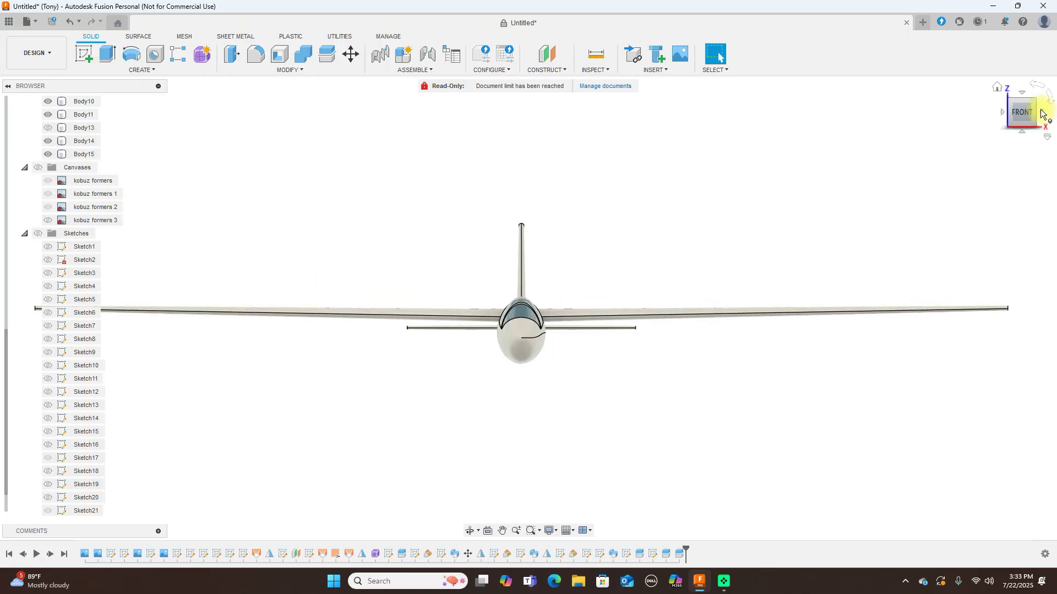
left_click(1041, 113)
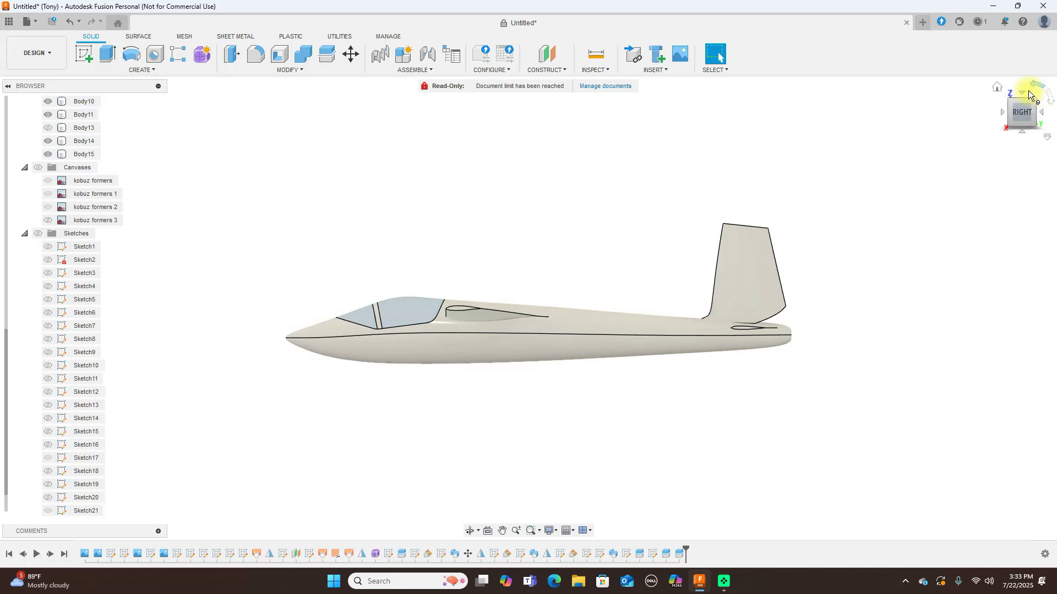
scroll(494, 231, "up", 2)
scroll(789, 160, "down", 2)
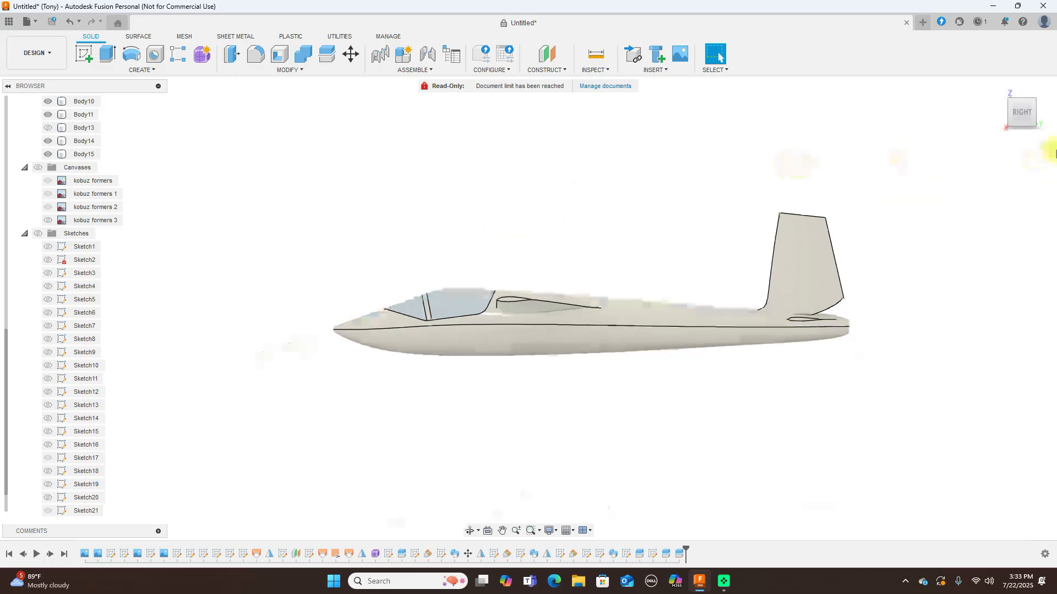
left_click_drag(1016, 117, 55, 134)
scroll(842, 283, "down", 1)
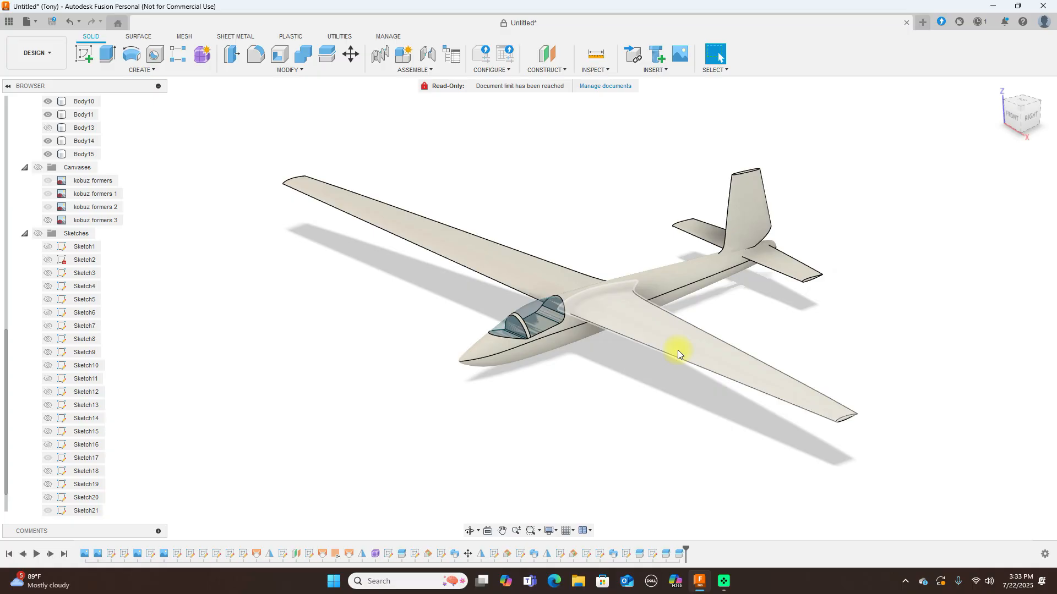
scroll(678, 350, "down", 4)
scroll(684, 185, "up", 3)
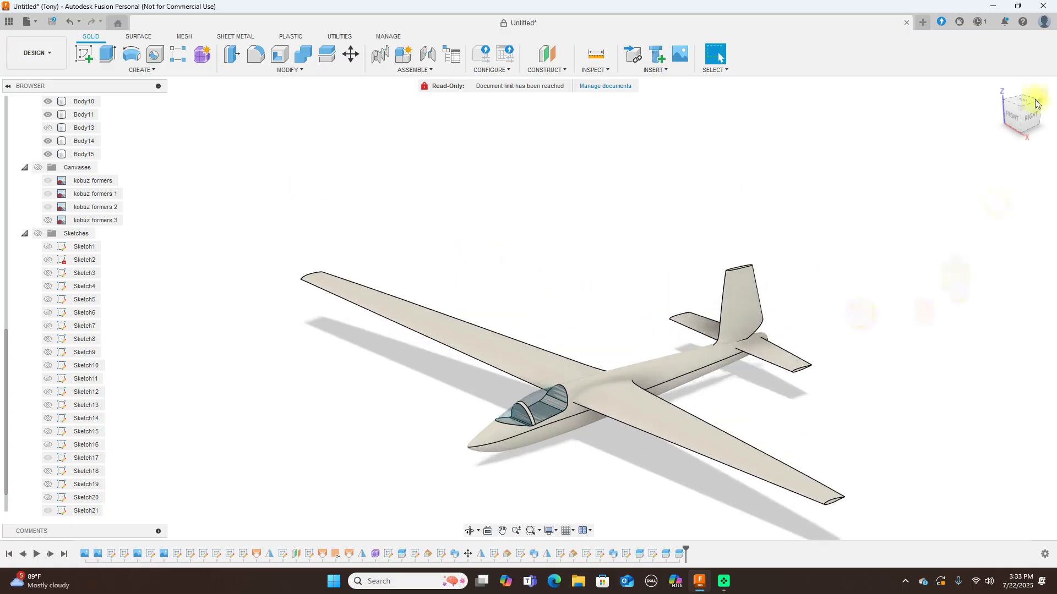
mouse_move(1021, 122)
left_mouse_down()
mouse_move(1043, 108)
mouse_move(24, 89)
mouse_move(26, 103)
mouse_move(1040, 107)
mouse_move(740, 118)
mouse_move(695, 104)
mouse_move(677, 71)
mouse_move(633, 75)
mouse_move(600, 102)
left_mouse_up()
left_click(1027, 116)
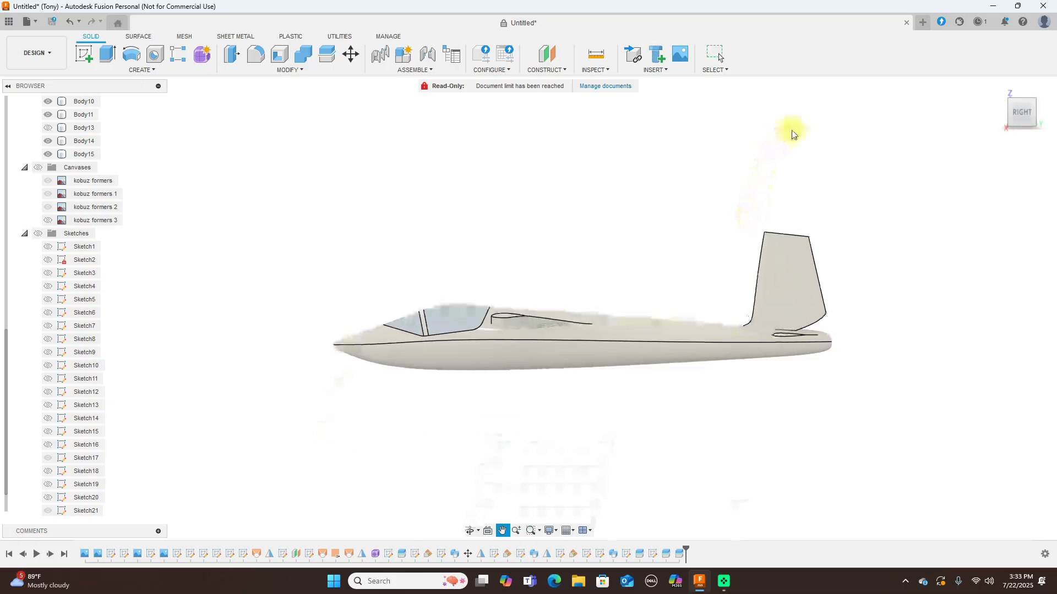
mouse_move(1018, 121)
left_mouse_down()
mouse_move(1043, 133)
mouse_move(2, 133)
left_mouse_up()
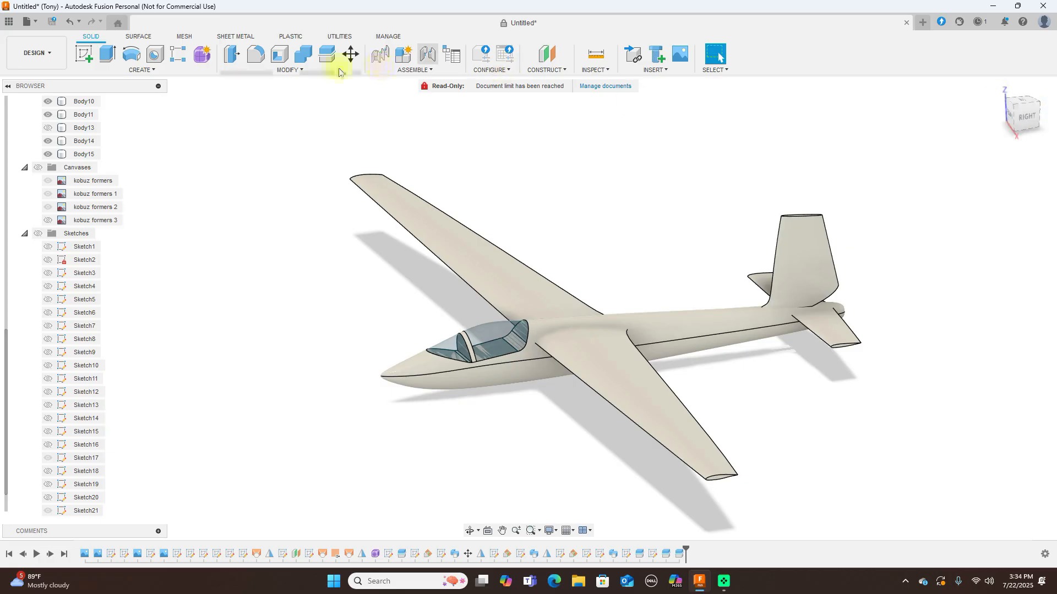
- Show the blueprint canvases again, hide all bodies, and examine the whole drawing in the right view
left_click(37, 168)
scroll(55, 165, "up", 4)
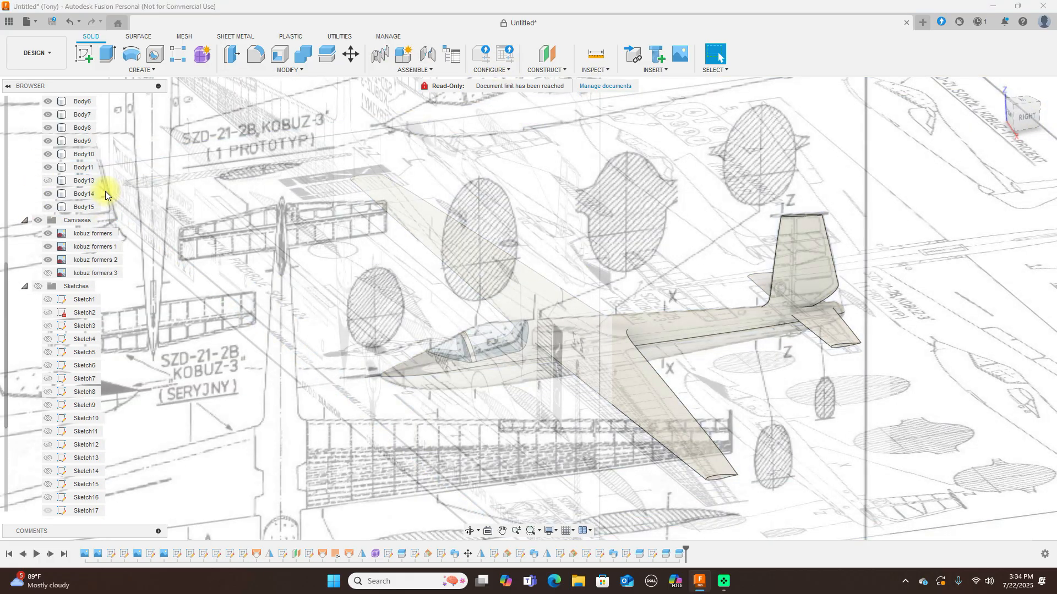
left_click(37, 128)
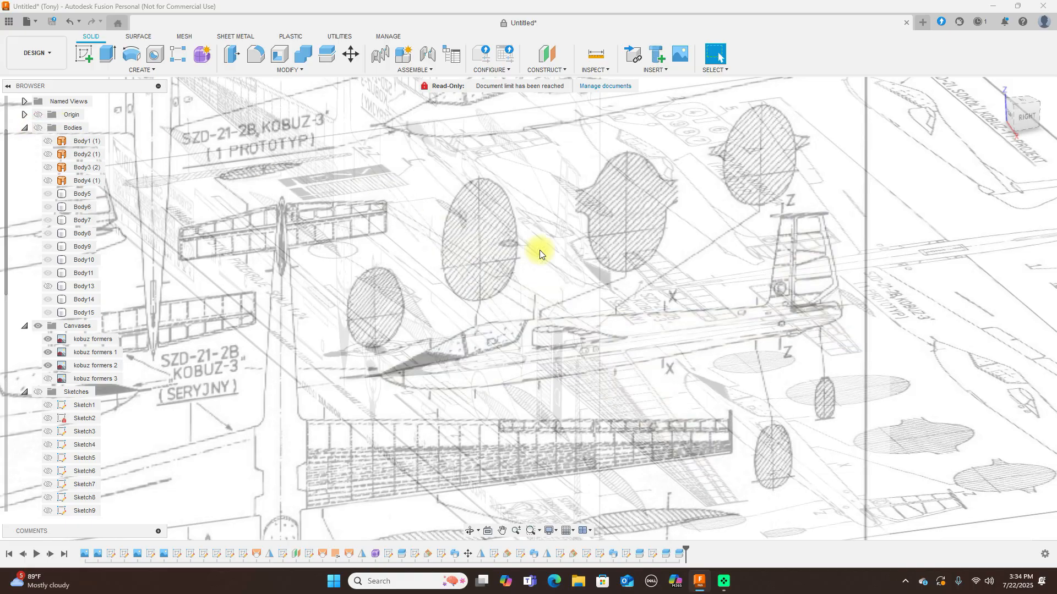
left_click(1023, 114)
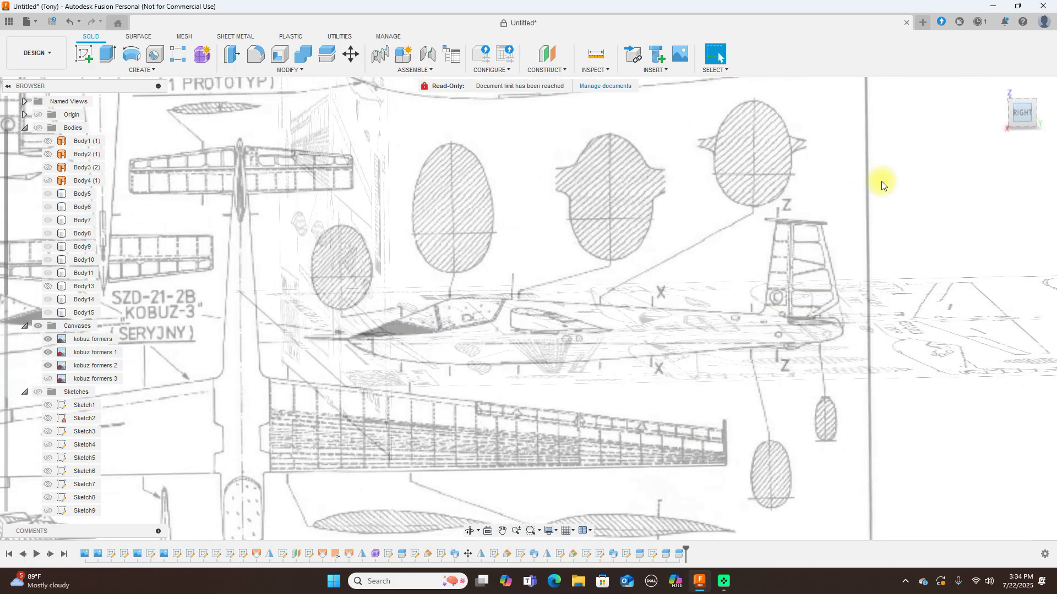
left_click(517, 299)
scroll(551, 298, "down", 3)
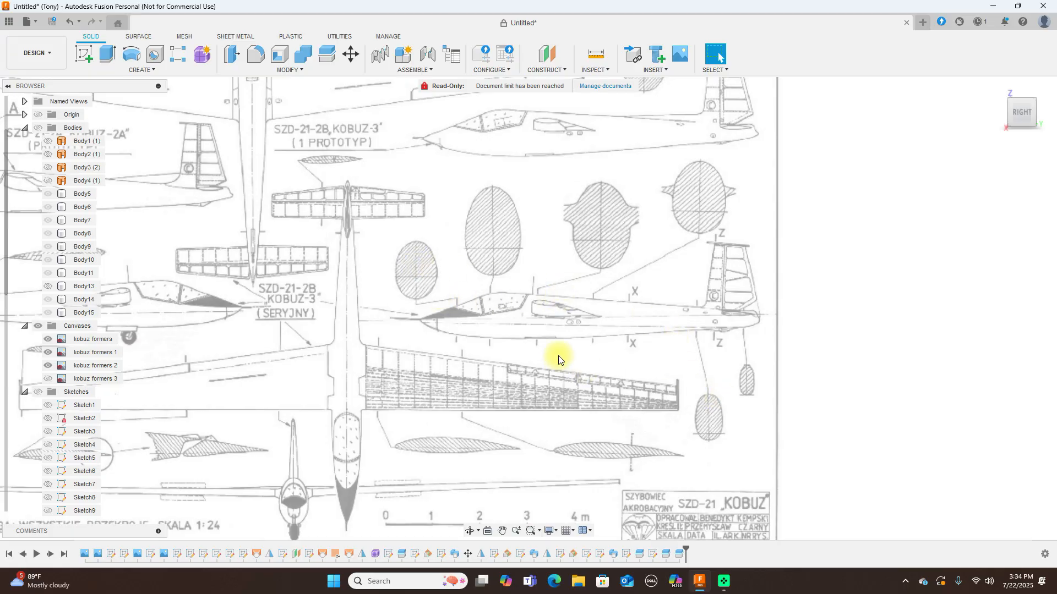
scroll(515, 339, "up", 2)
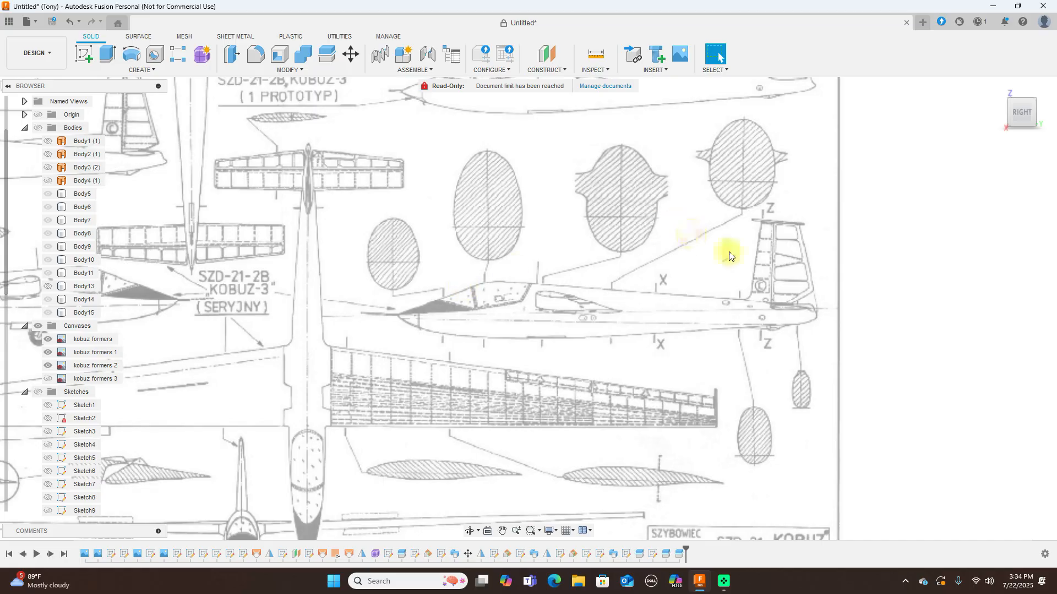
scroll(716, 247, "down", 5)
scroll(745, 257, "down", 3)
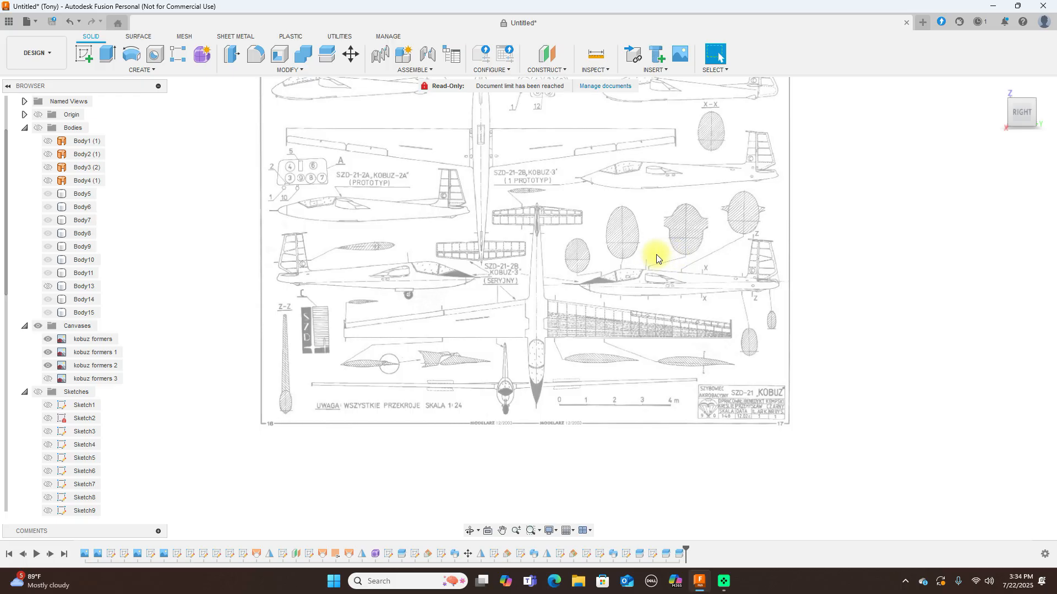
scroll(657, 256, "up", 1)
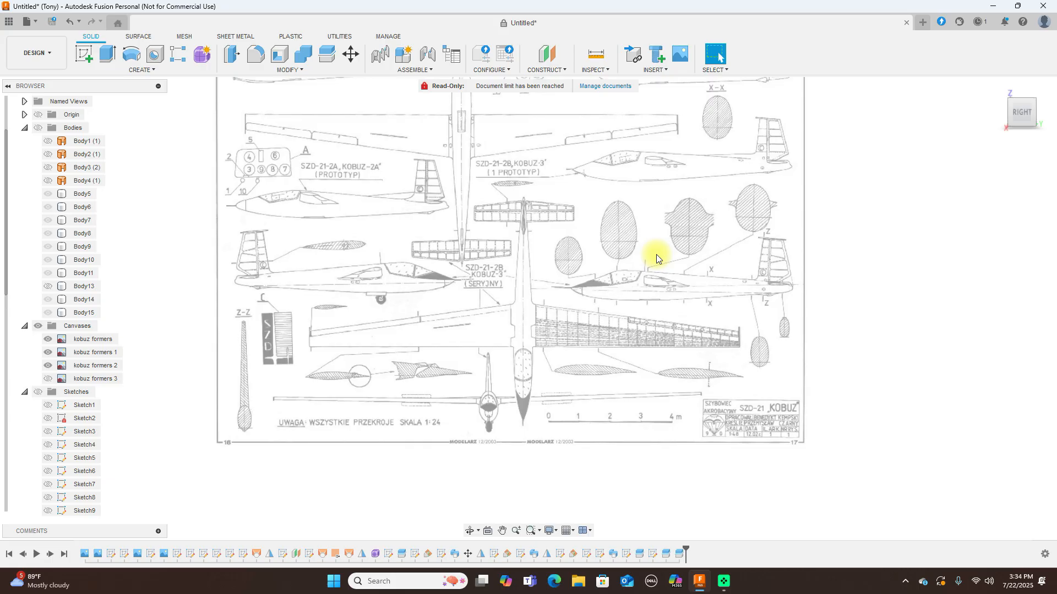